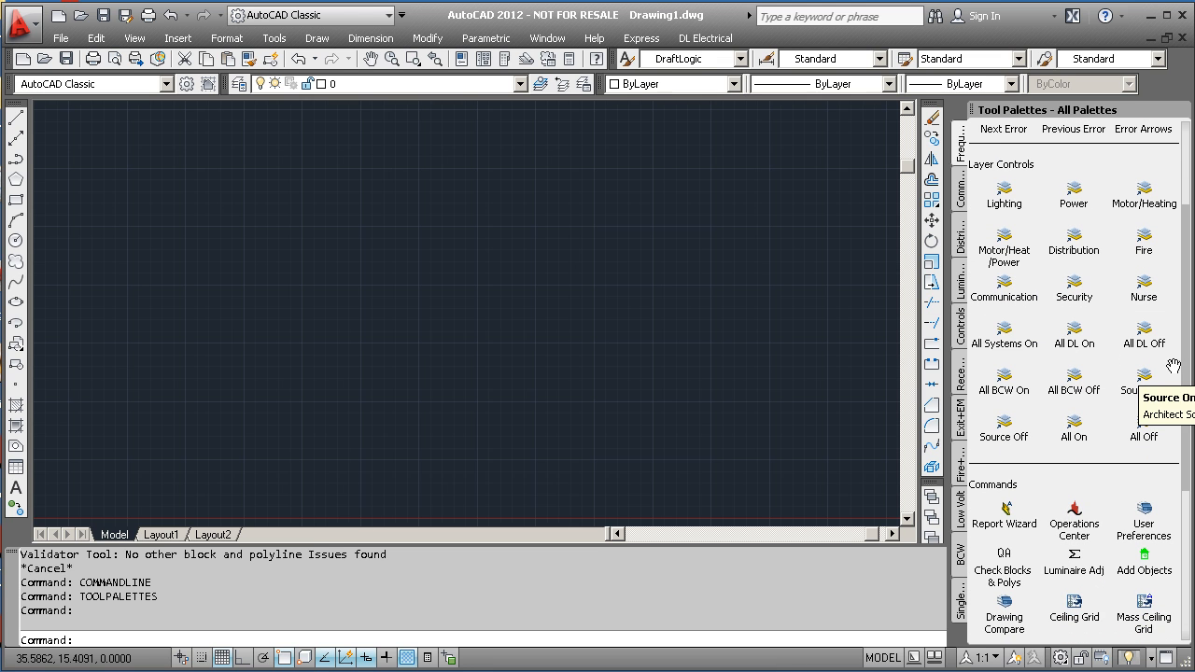
Step: Examine the layer controls, command sets, distribution and mechanical objects on the first three DraftLogic tool palettes
left_click_drag(1188, 372, 1188, 522)
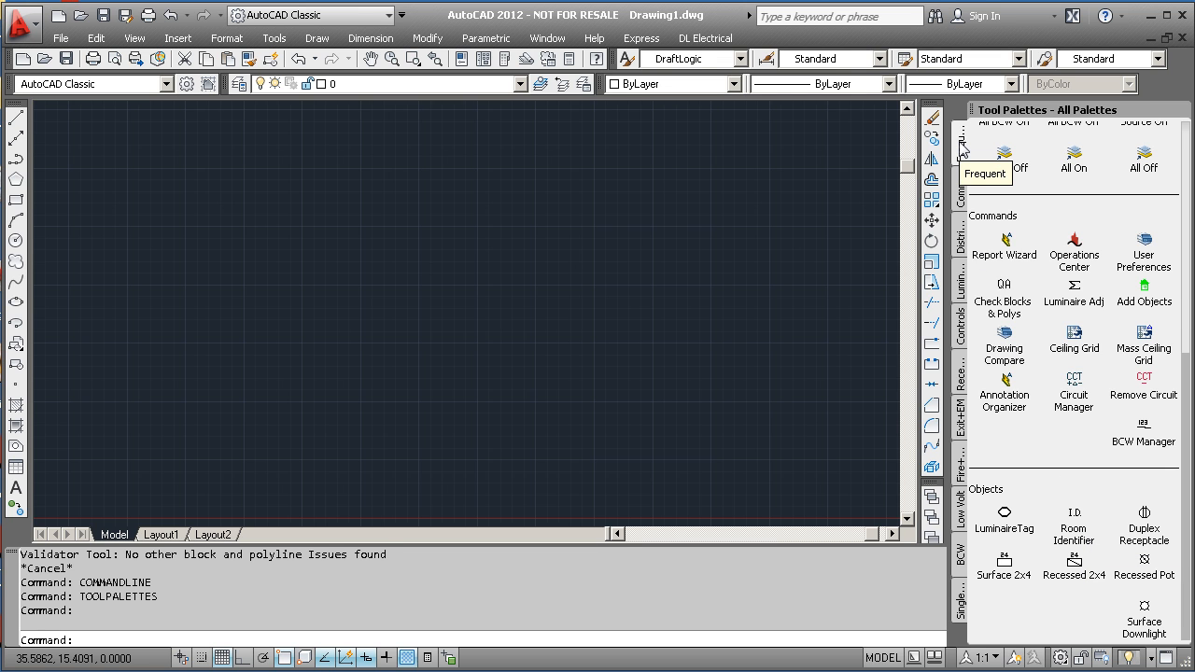
left_click(966, 198)
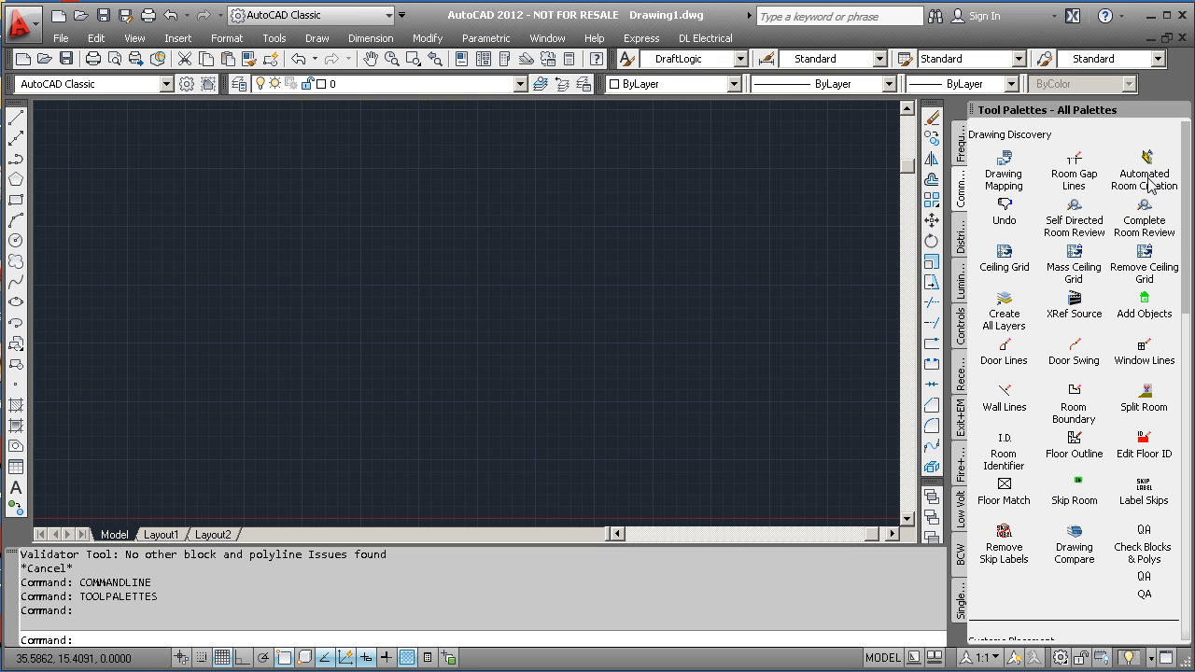
left_click_drag(1190, 284, 1190, 468)
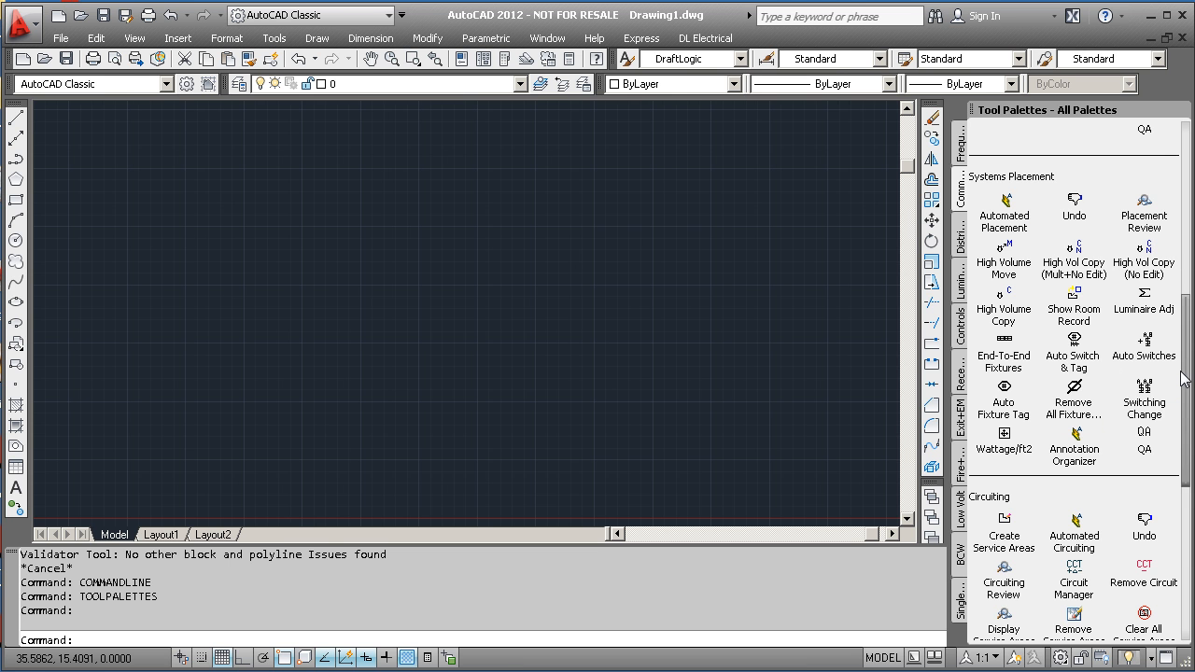
left_click_drag(1189, 379, 1191, 528)
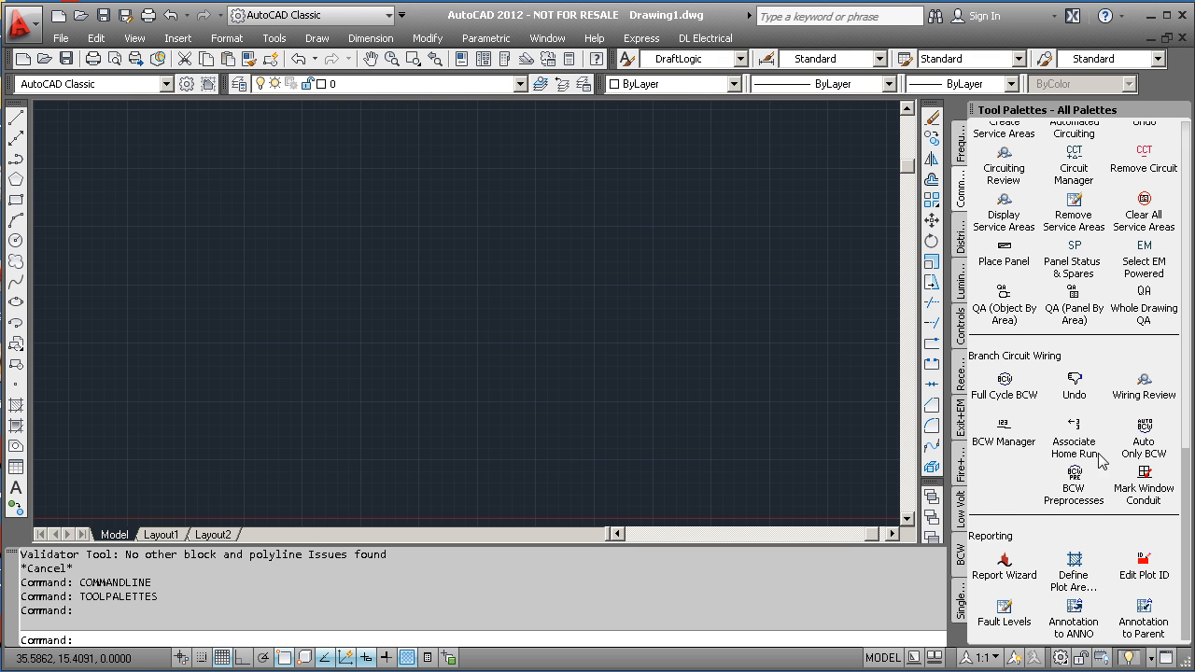
left_click(962, 233)
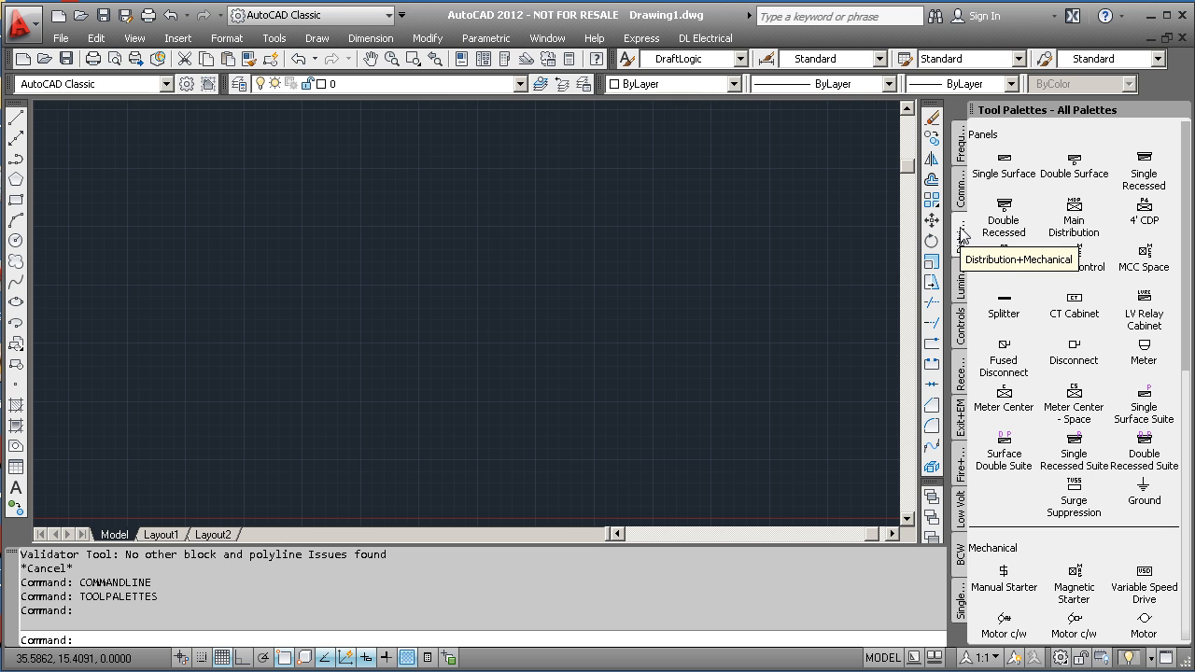
left_click_drag(1188, 240, 1189, 501)
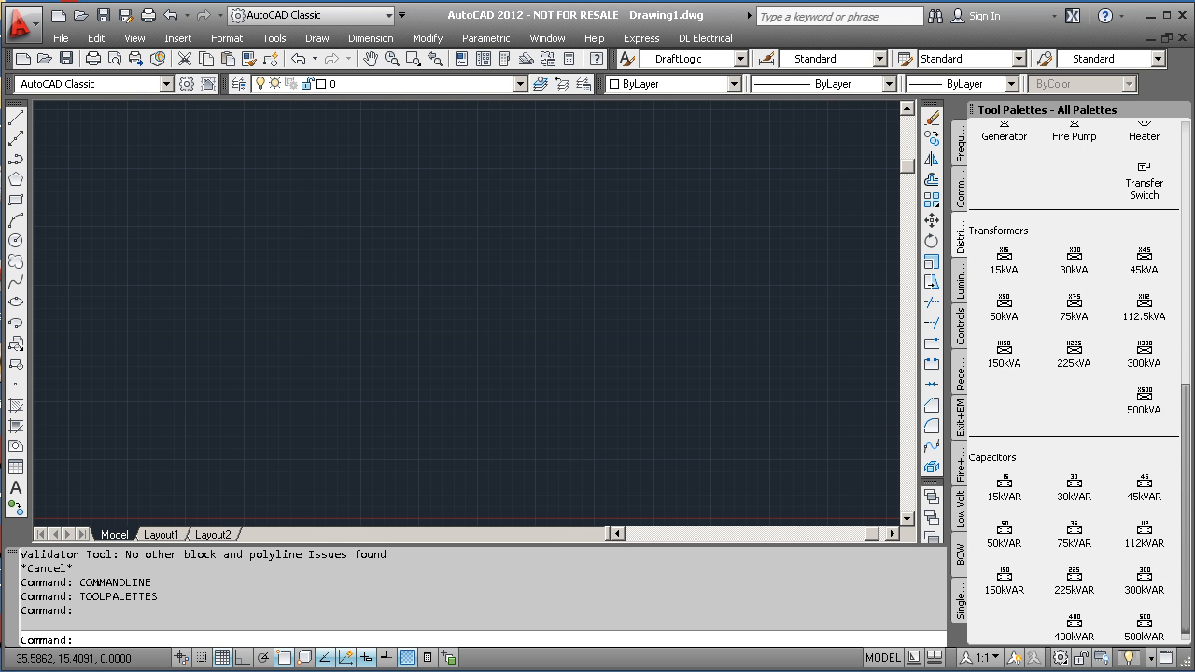
Step: Examine the luminaire, controls, receptacle and exit/emergency lighting tool palettes
left_click(959, 281)
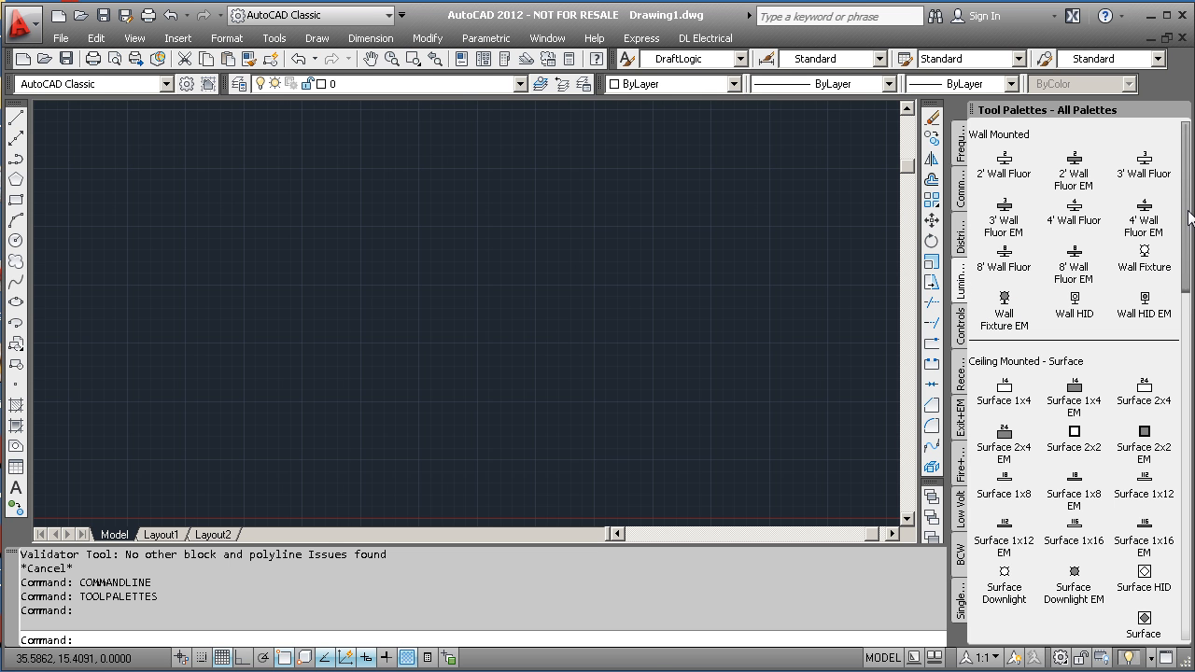
left_click_drag(1190, 217, 1190, 467)
left_click_drag(1186, 374, 1179, 473)
left_click(959, 331)
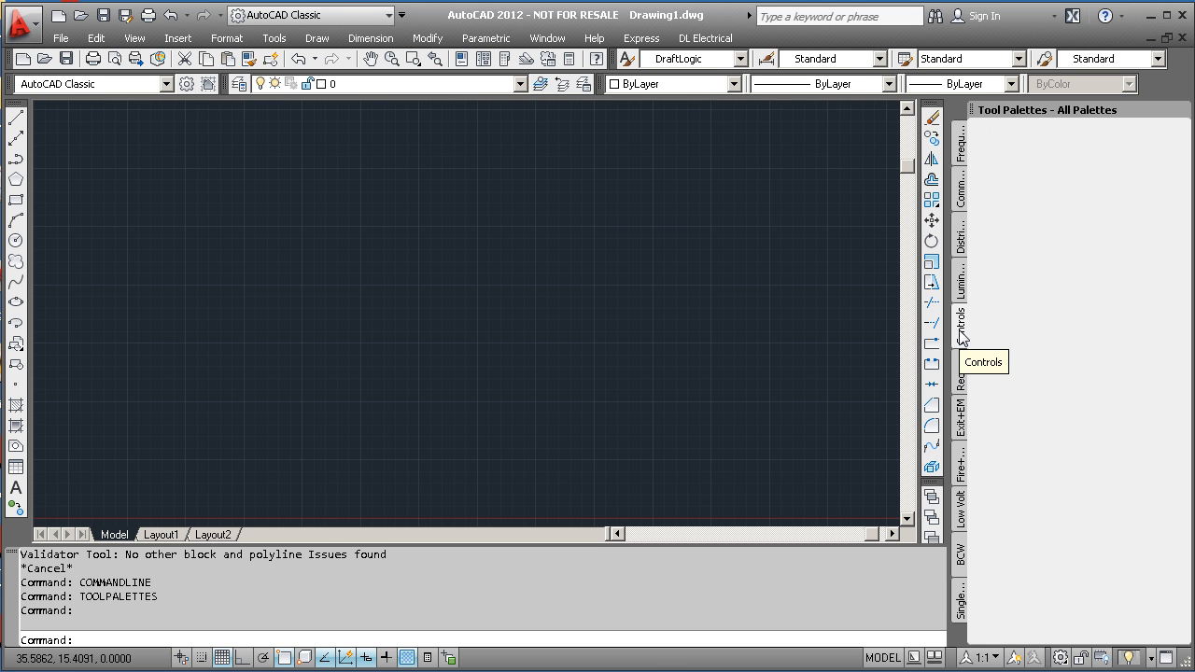
left_click(957, 381)
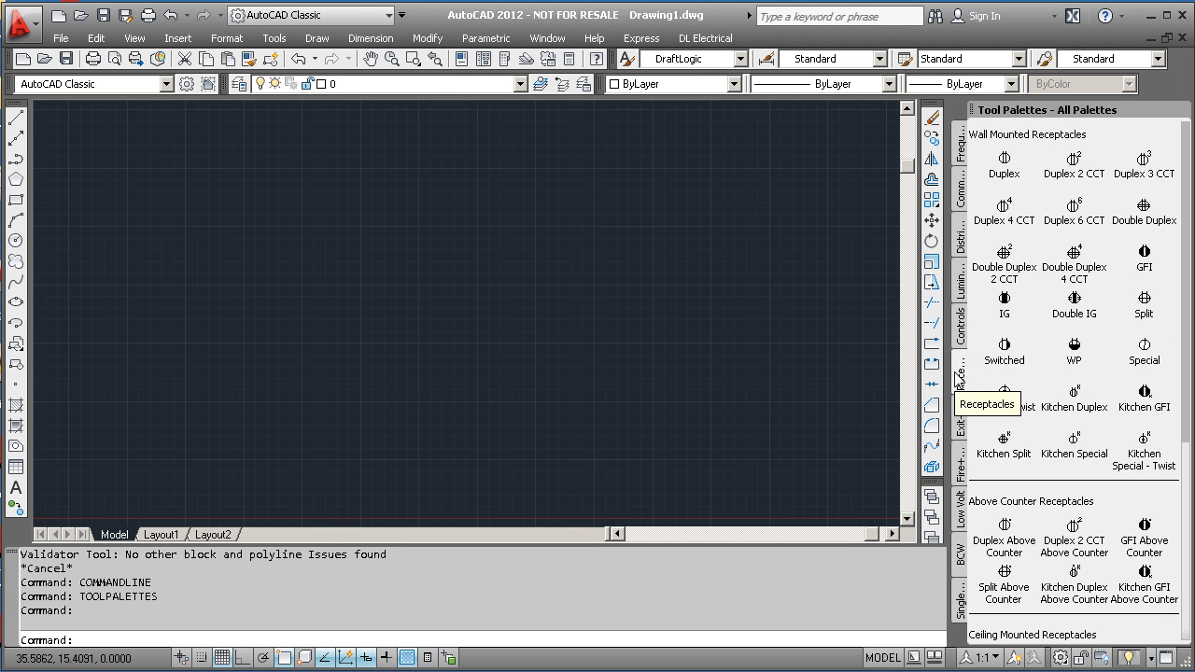
left_click(960, 422)
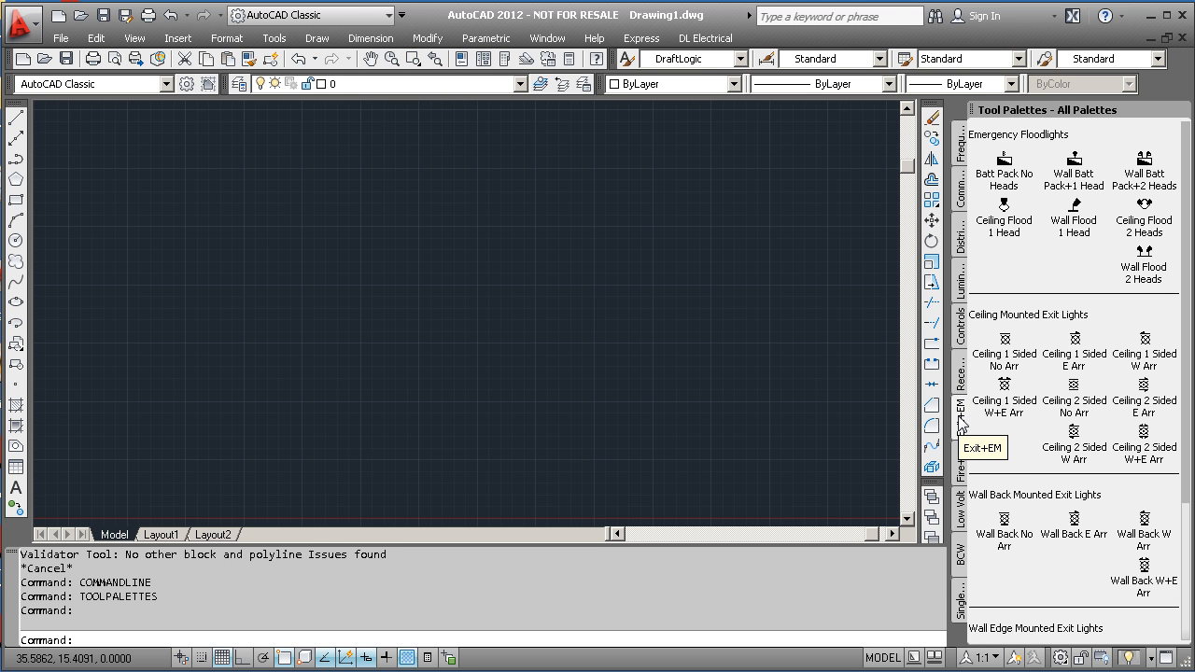
Step: Examine the fire alarm and nurse, low voltage, branch circuit wiring and single-line tool palettes
left_click(961, 467)
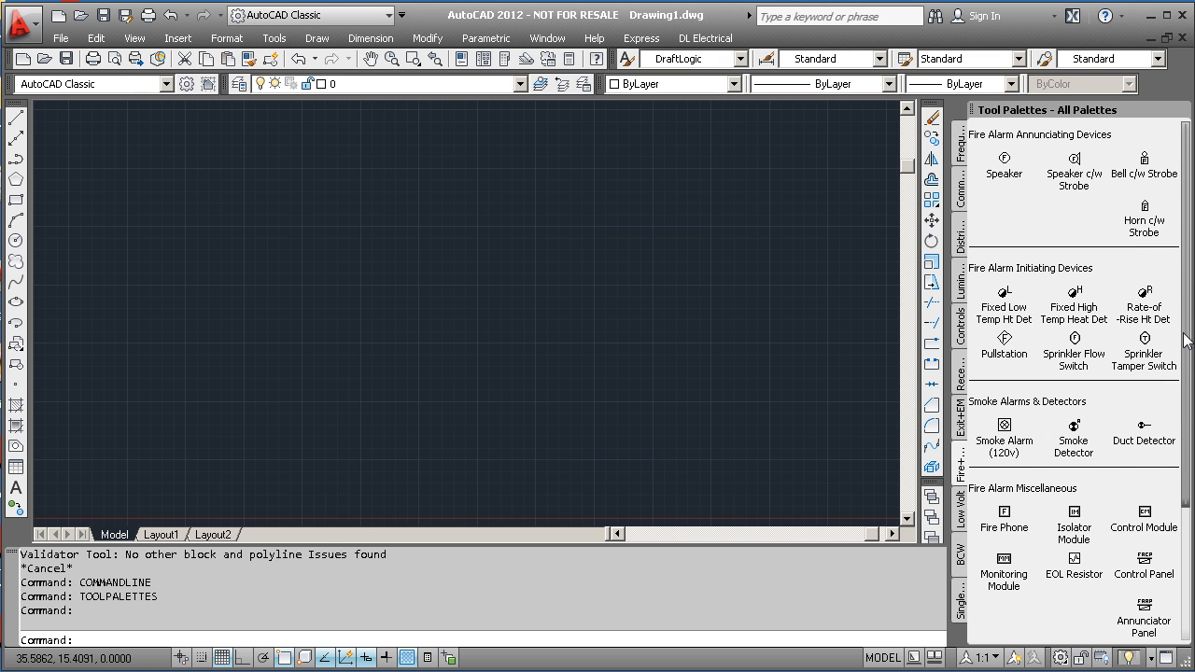
scroll(1185, 341, "down", 3)
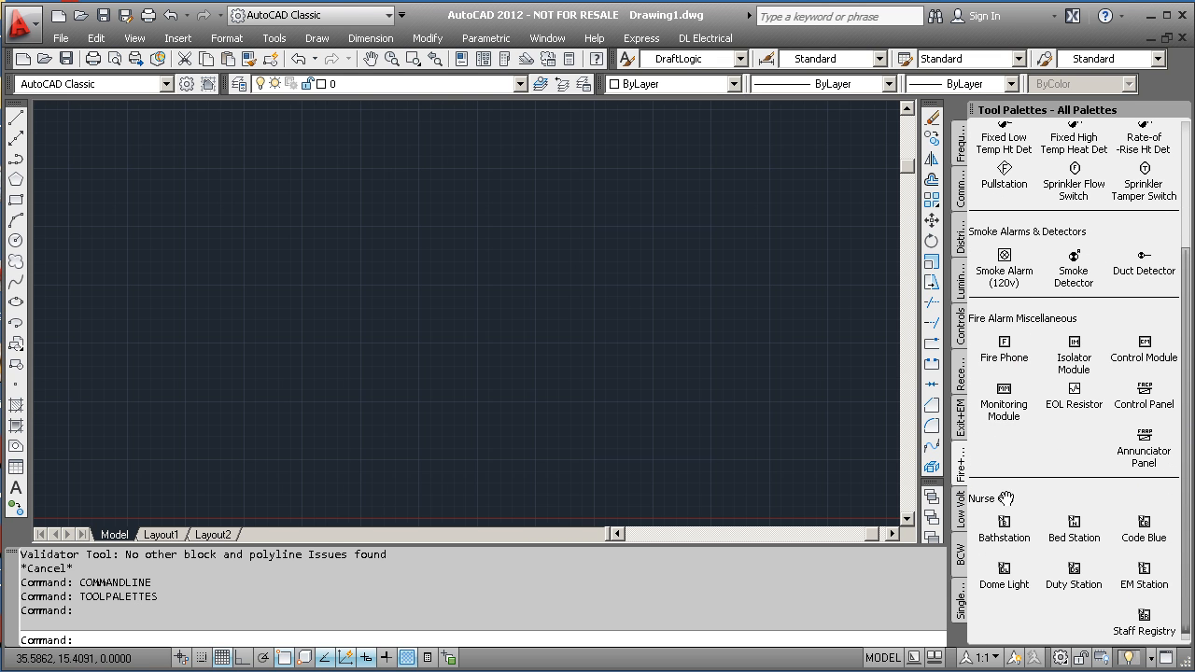
left_click(963, 522)
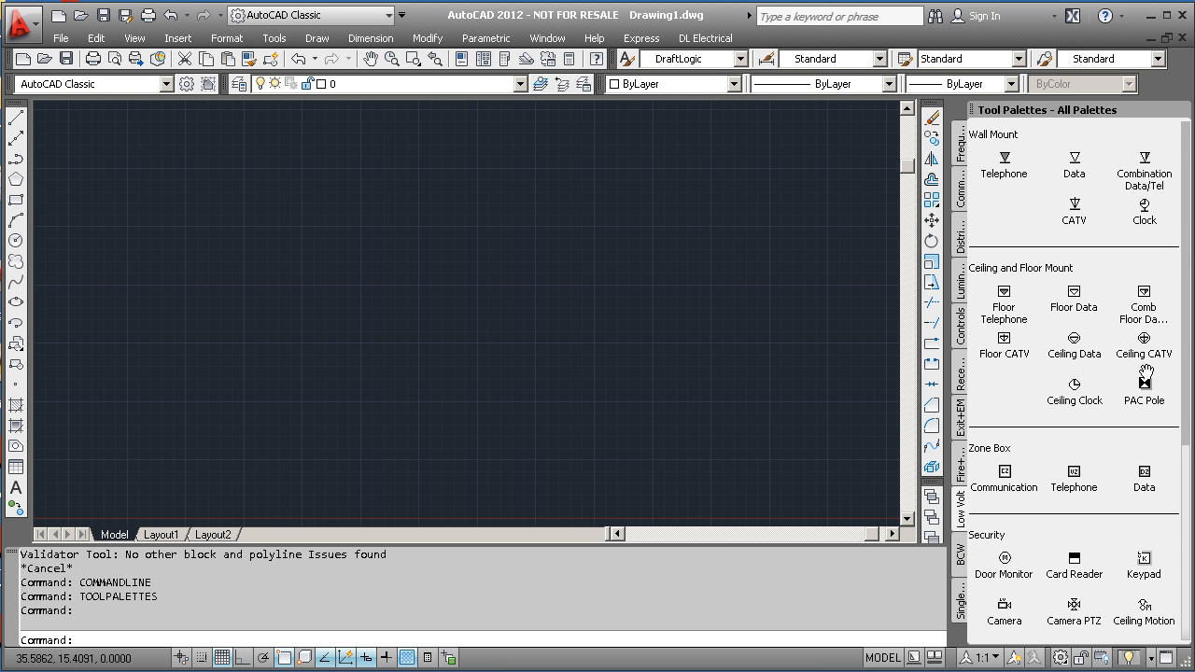
left_click_drag(1187, 336, 1191, 551)
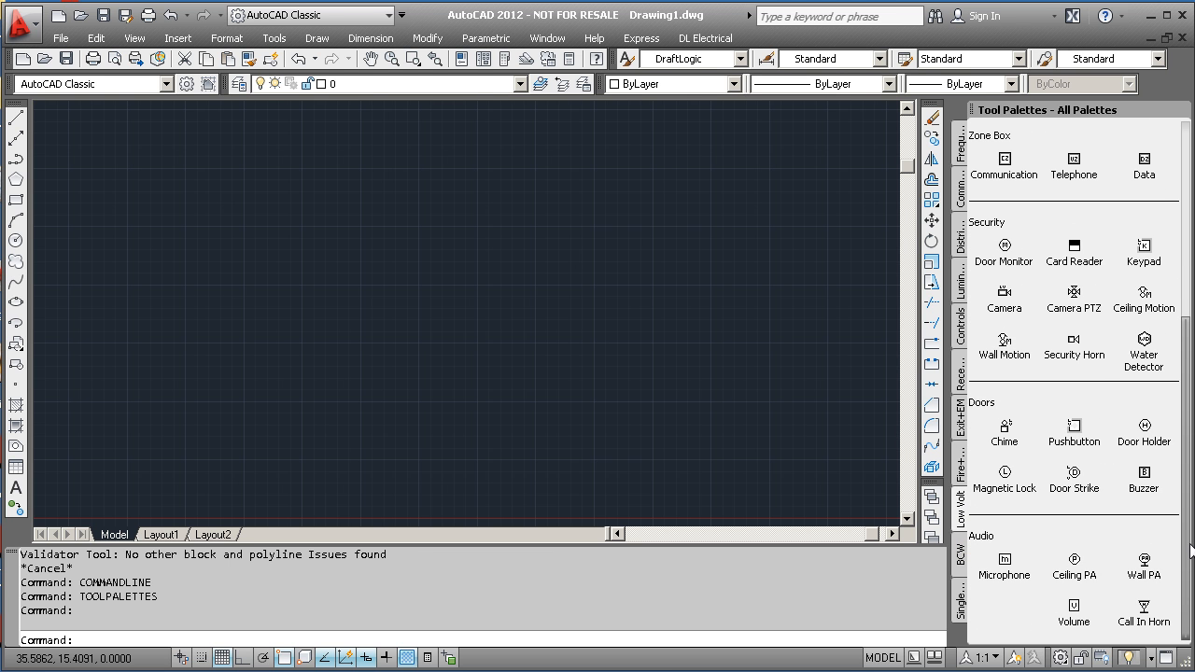
left_click(960, 559)
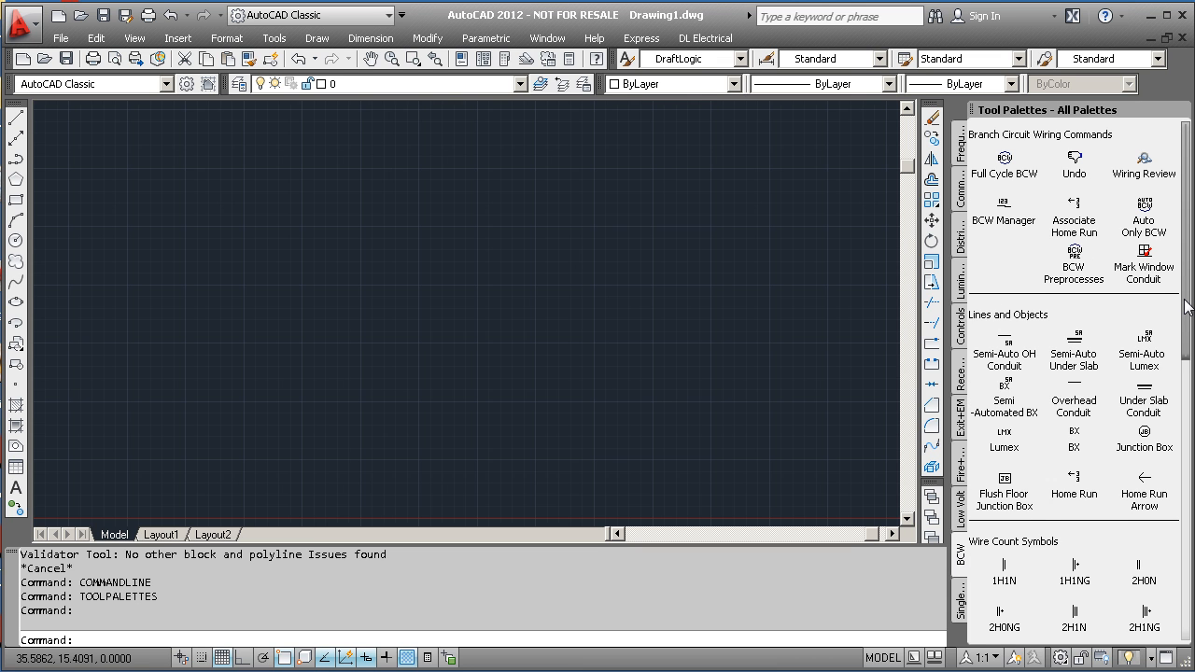
left_click_drag(1188, 308, 1188, 528)
left_click(961, 605)
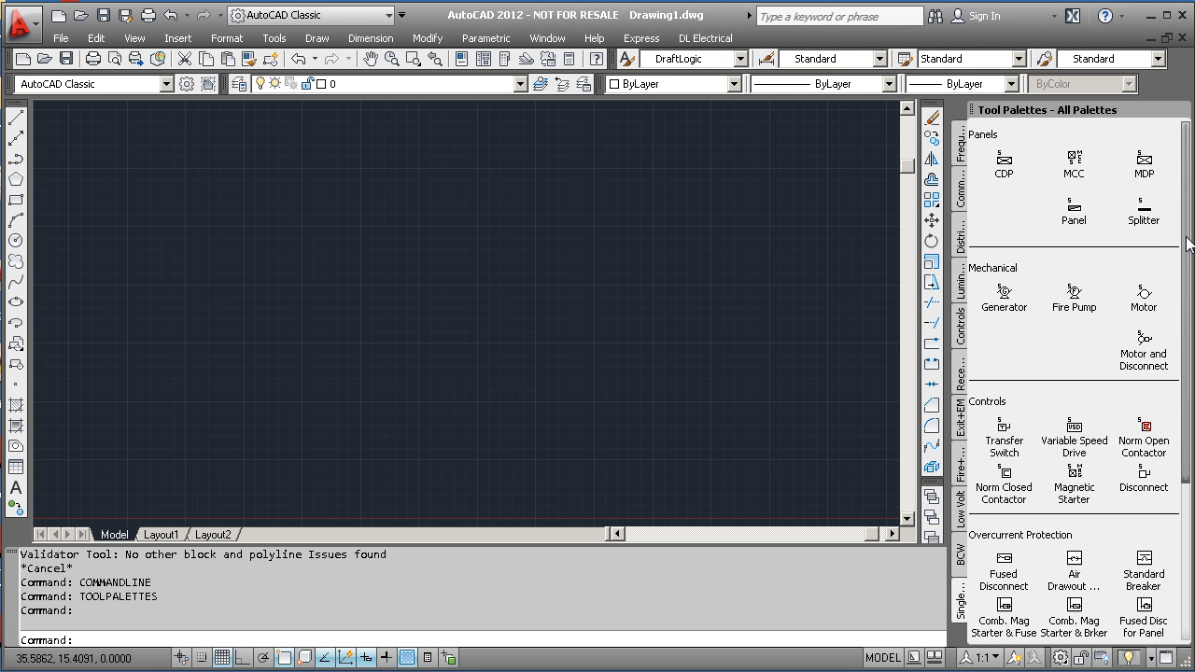
left_click_drag(1188, 243, 1190, 401)
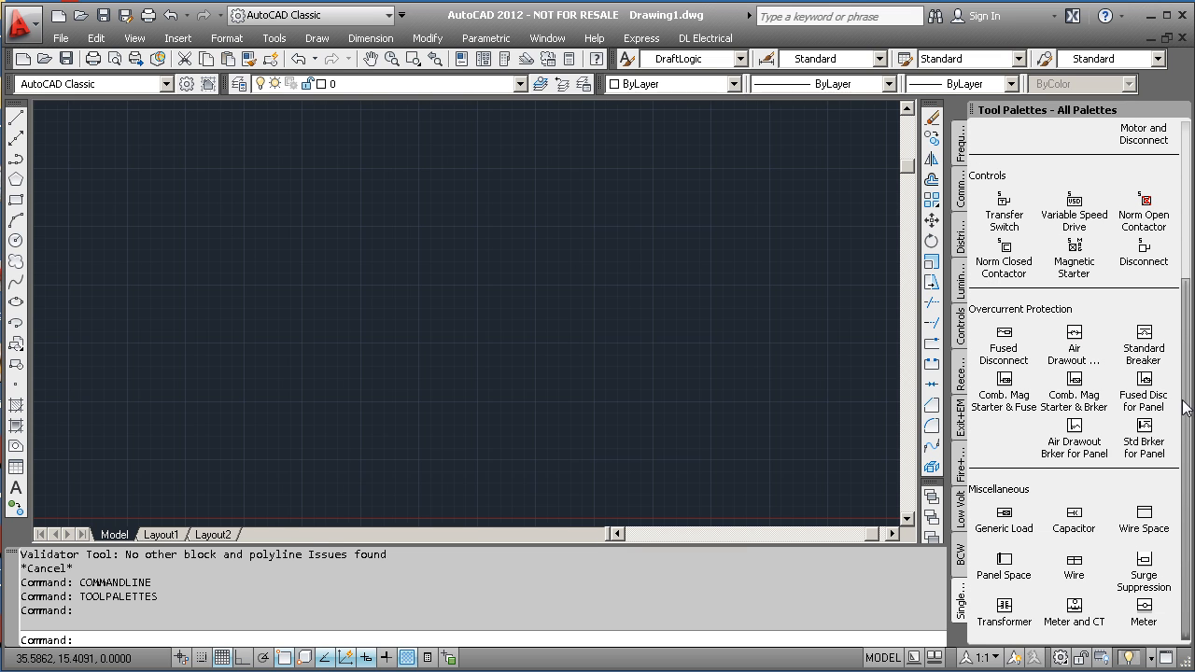
Step: Look over the DL Electrical drawing discovery and drawing tools commands, and show the Operations Center
left_click(703, 39)
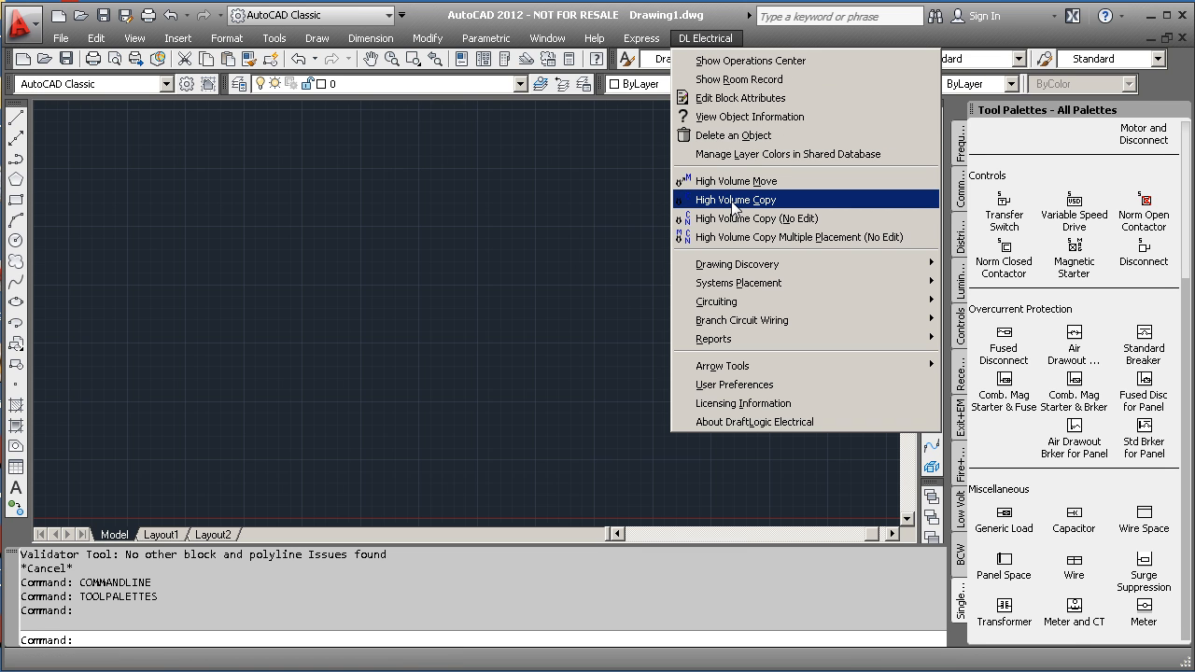
mouse_move(738, 271)
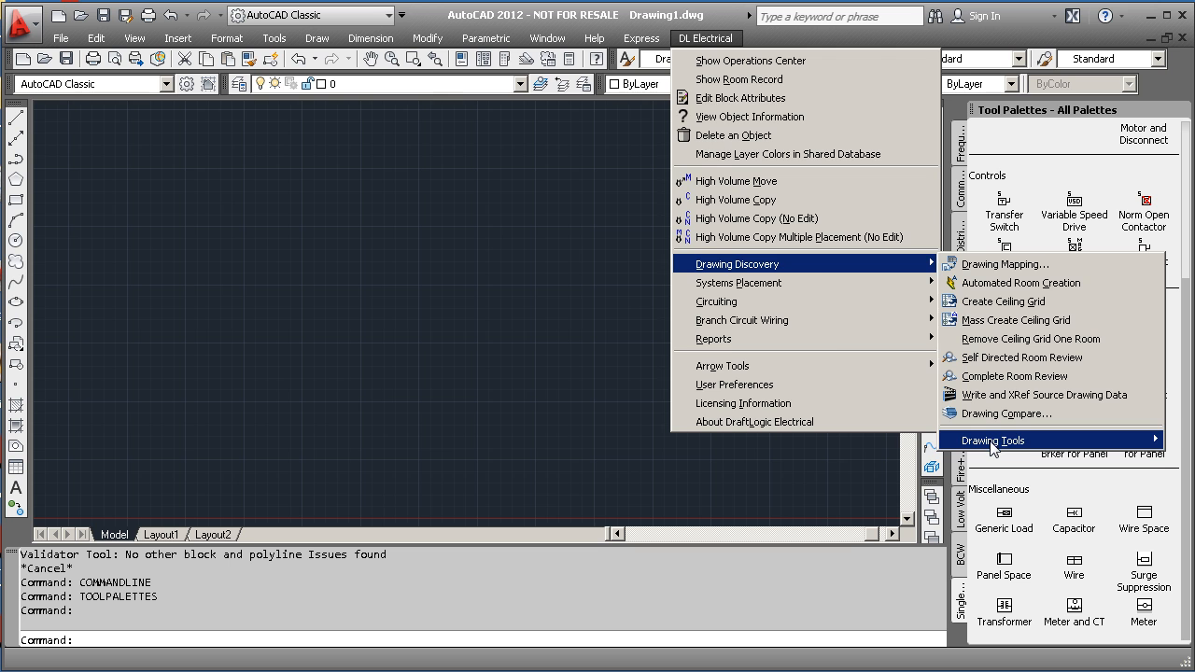
mouse_move(993, 446)
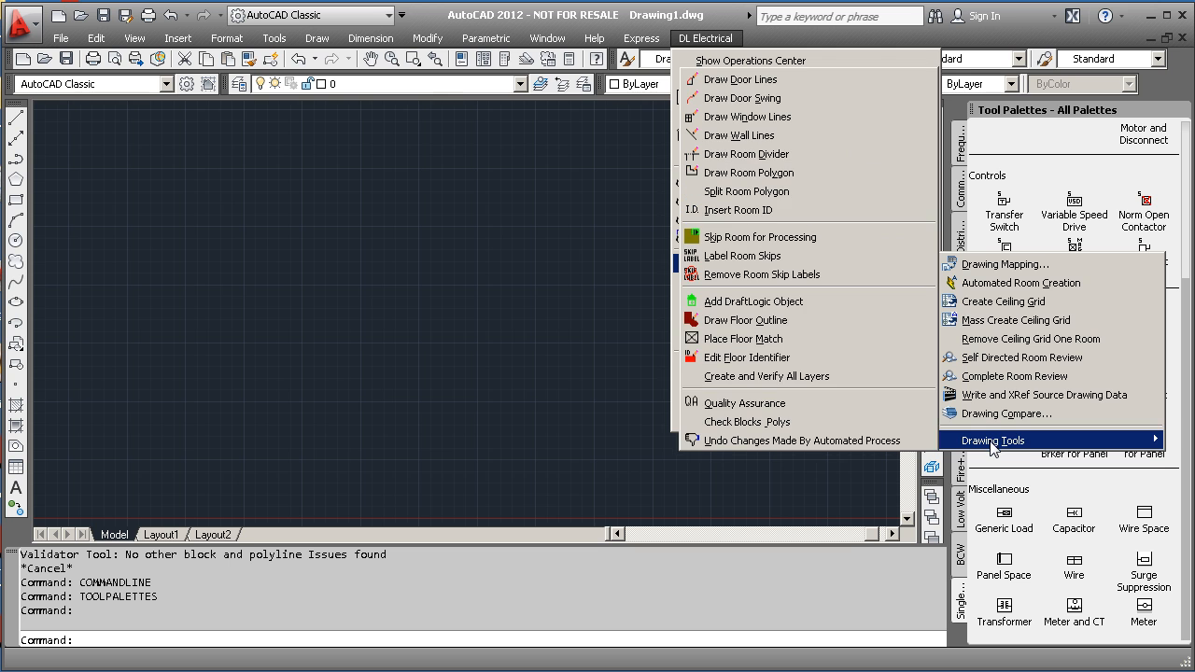
left_click(717, 62)
left_click_drag(747, 234, 393, 169)
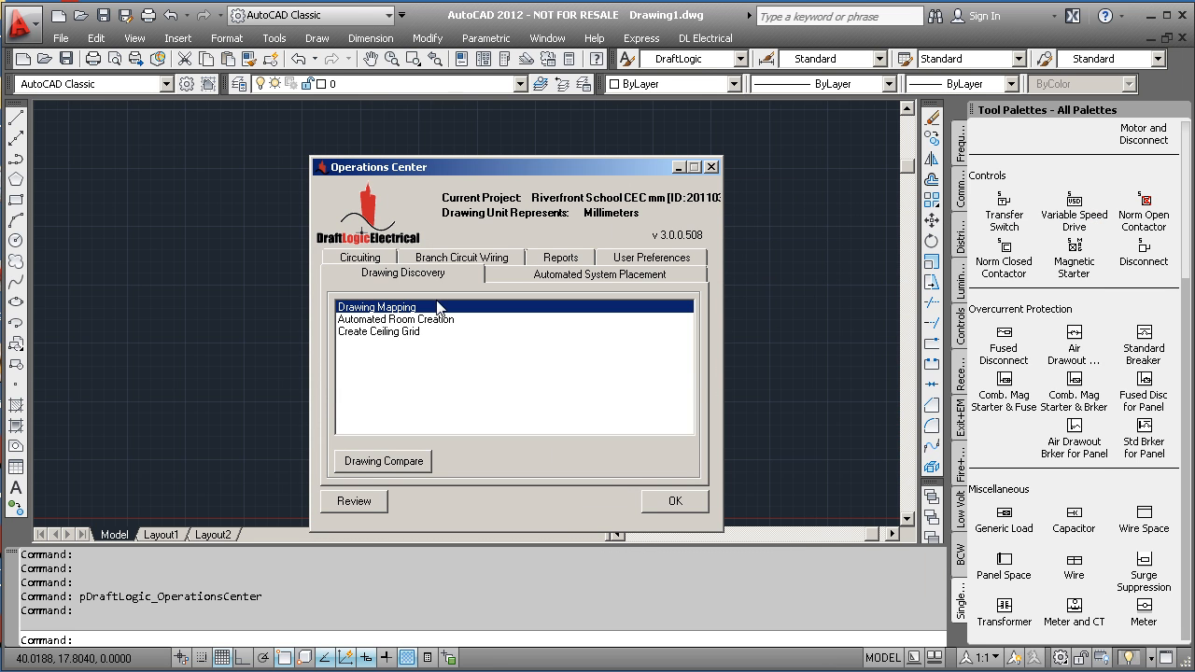
Step: Review the circuiting operations, available reports and user preferences in the Operations Center, keeping Run in Expert Mode enabled
left_click(370, 259)
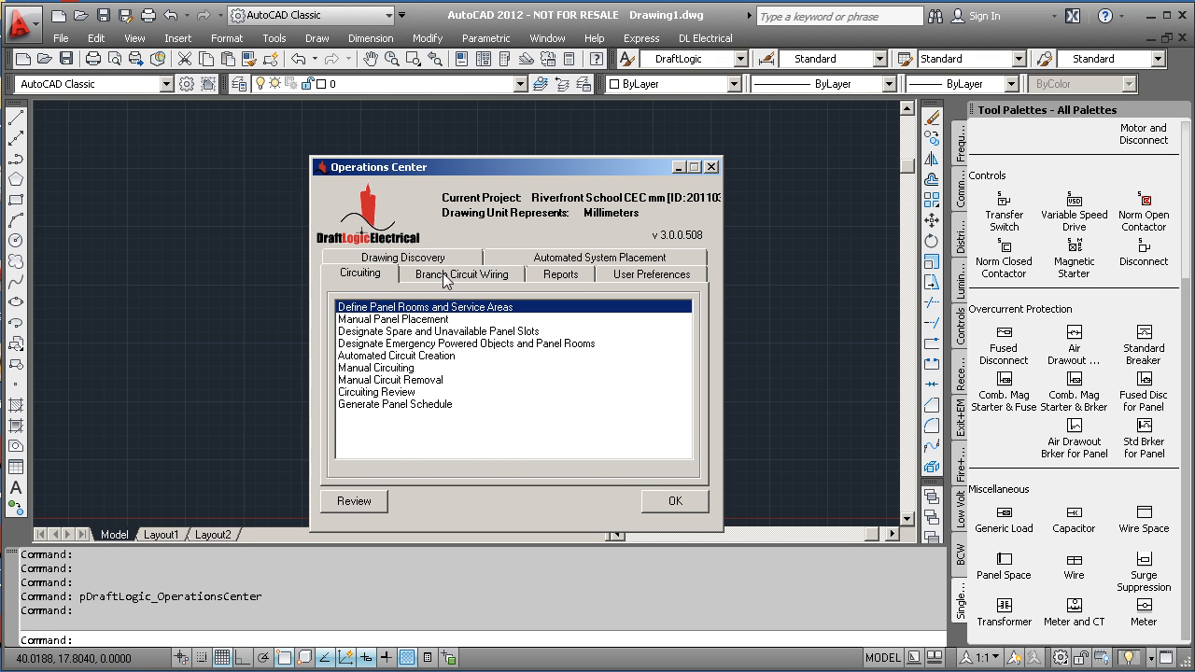
left_click(572, 278)
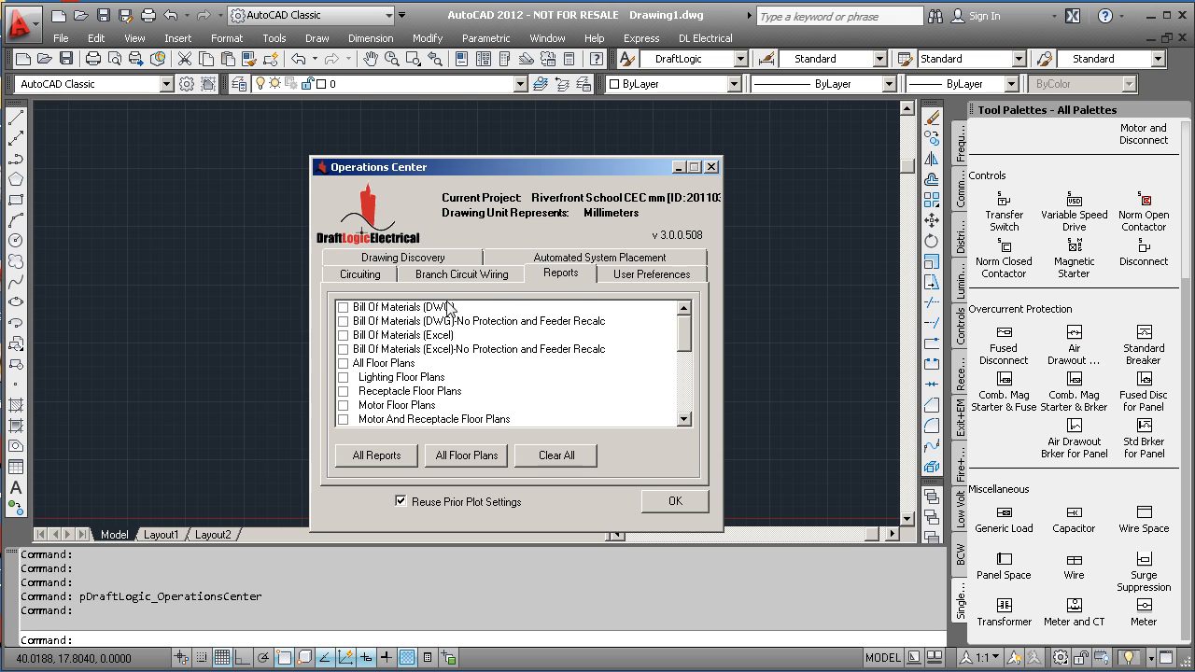
mouse_move(683, 331)
left_mouse_down()
mouse_move(684, 420)
mouse_move(693, 321)
left_mouse_up()
left_click(627, 275)
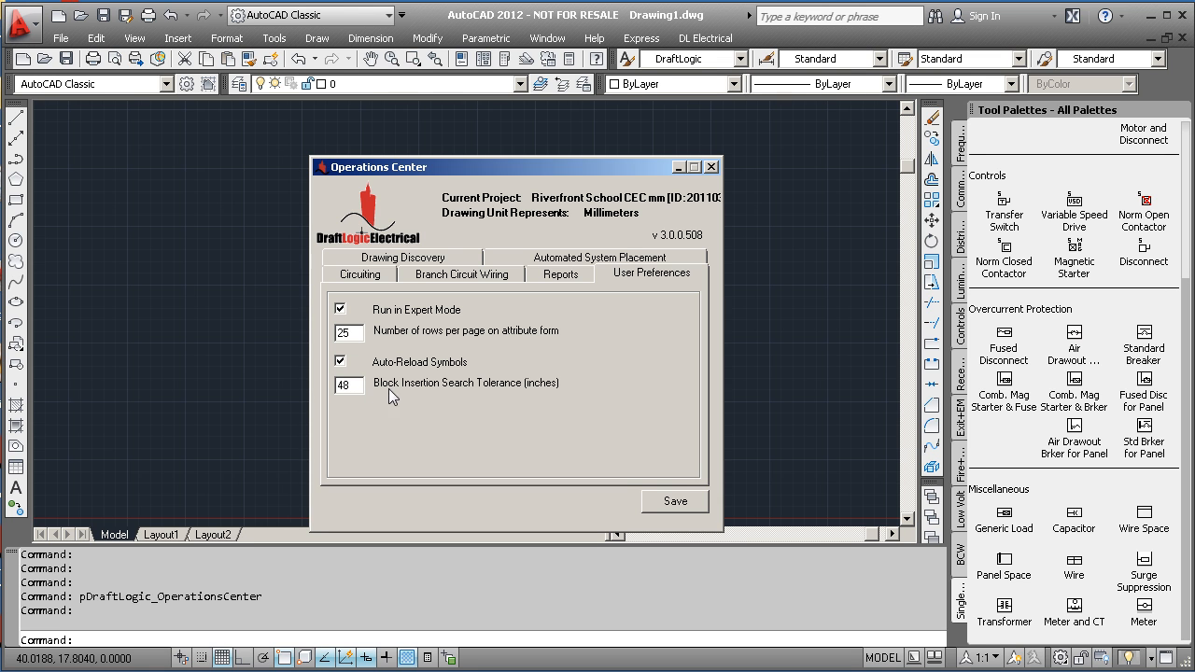
left_click(340, 310)
left_click(340, 312)
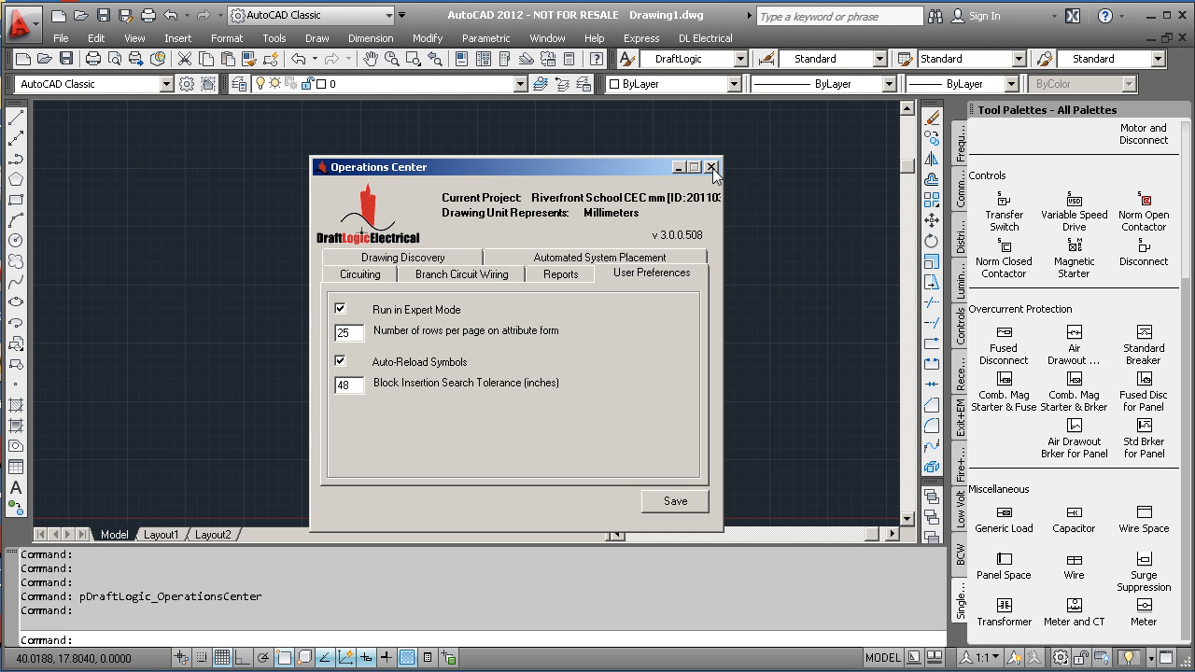
Step: Close the Operations Center and look over the DL Electrical commands again
left_click(783, 406)
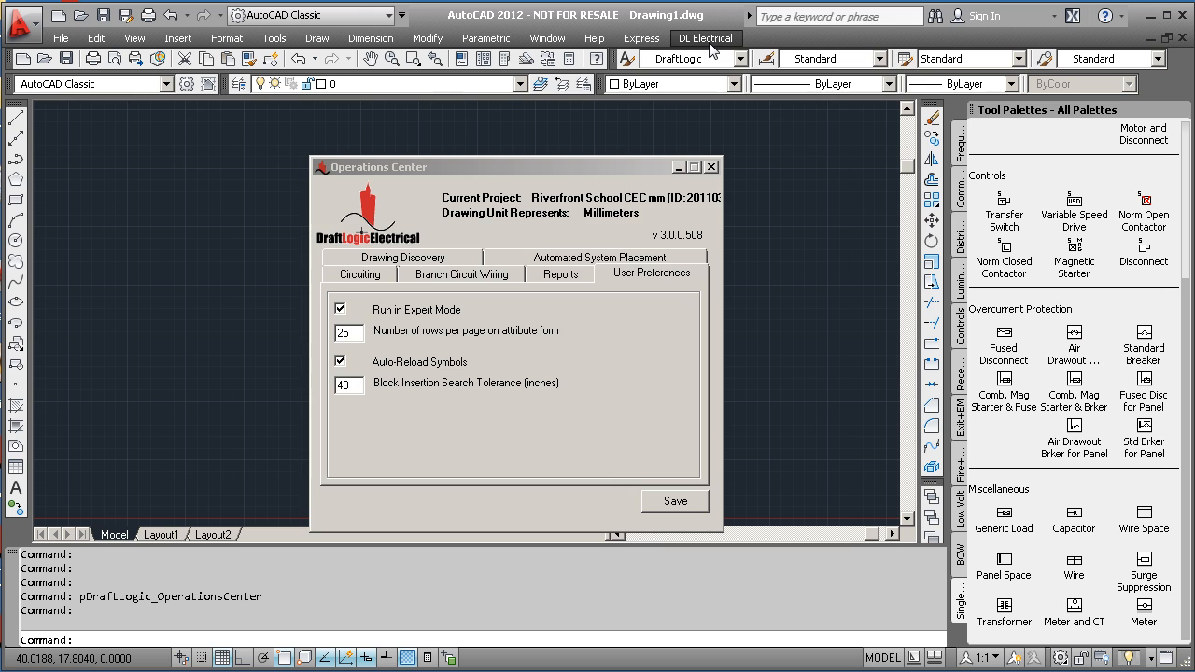
left_click(709, 40)
left_click(710, 40)
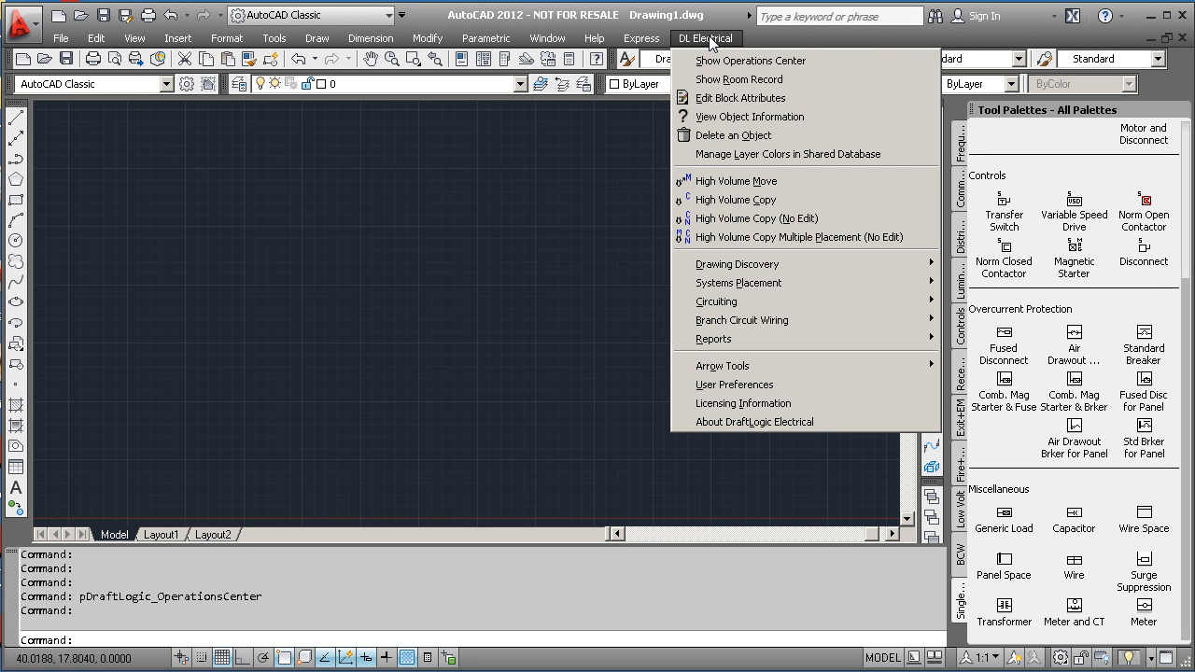
left_click(1021, 112)
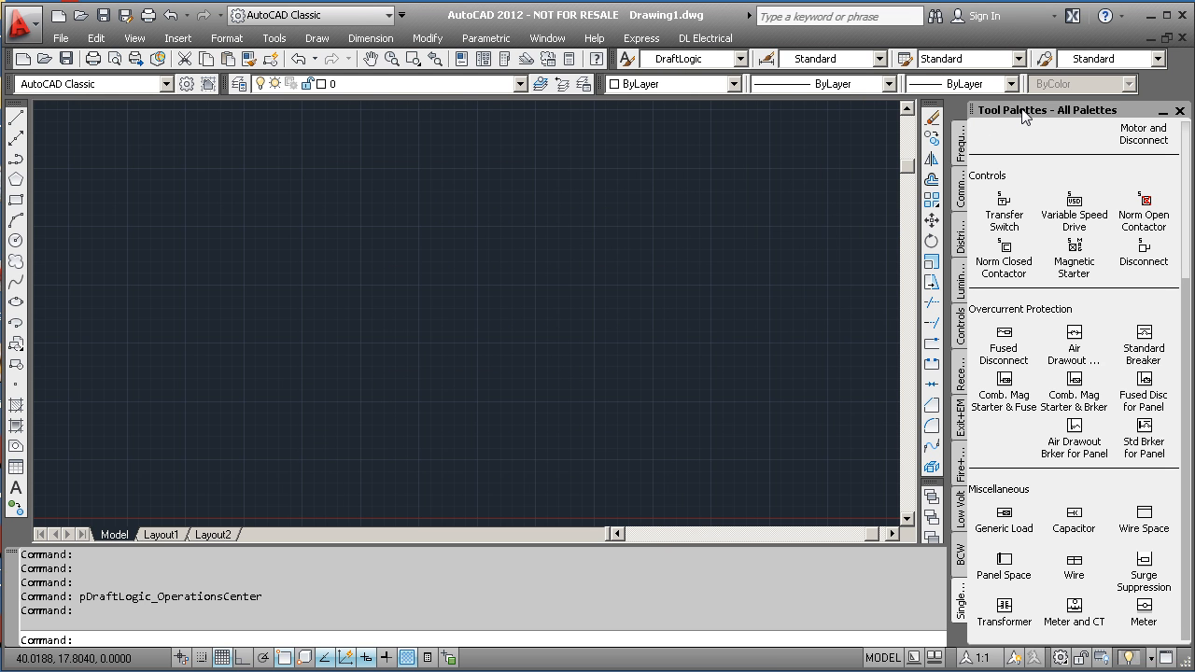
Step: Revisit the tool palettes for frequent tools, commands, distribution, luminaires and controls
left_click(964, 154)
left_click(963, 190)
left_click(962, 238)
left_click(961, 280)
left_click(962, 317)
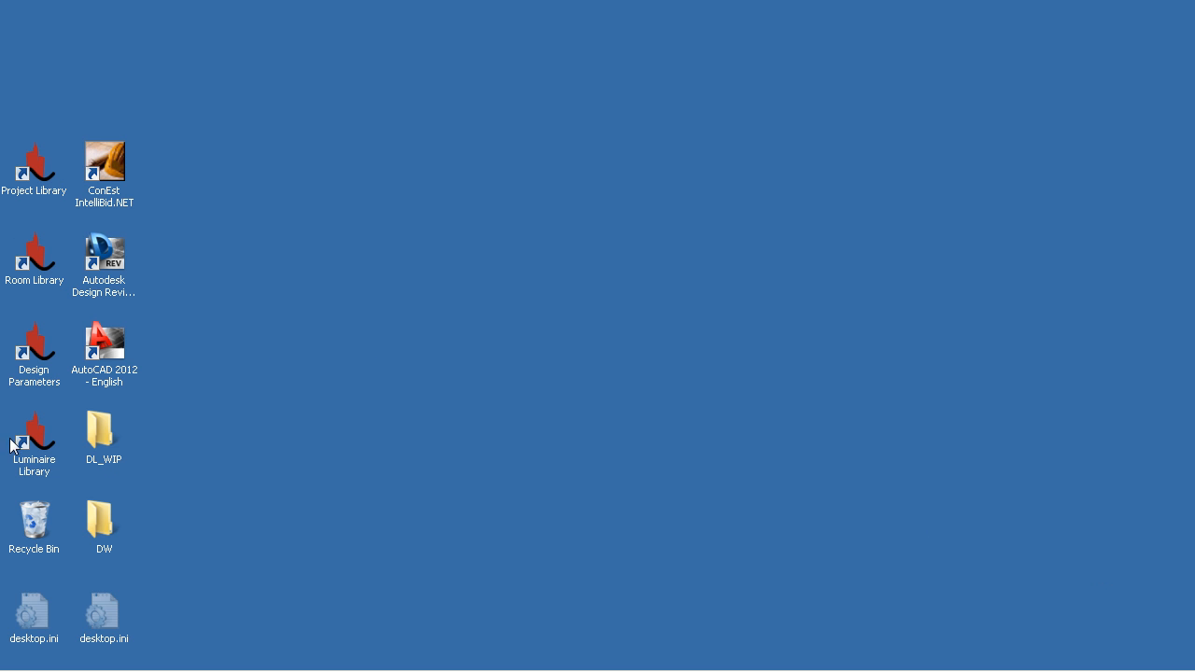
Step: Look up the DraftLogic Electrical libraries among the programs installed in Windows
left_click(19, 659)
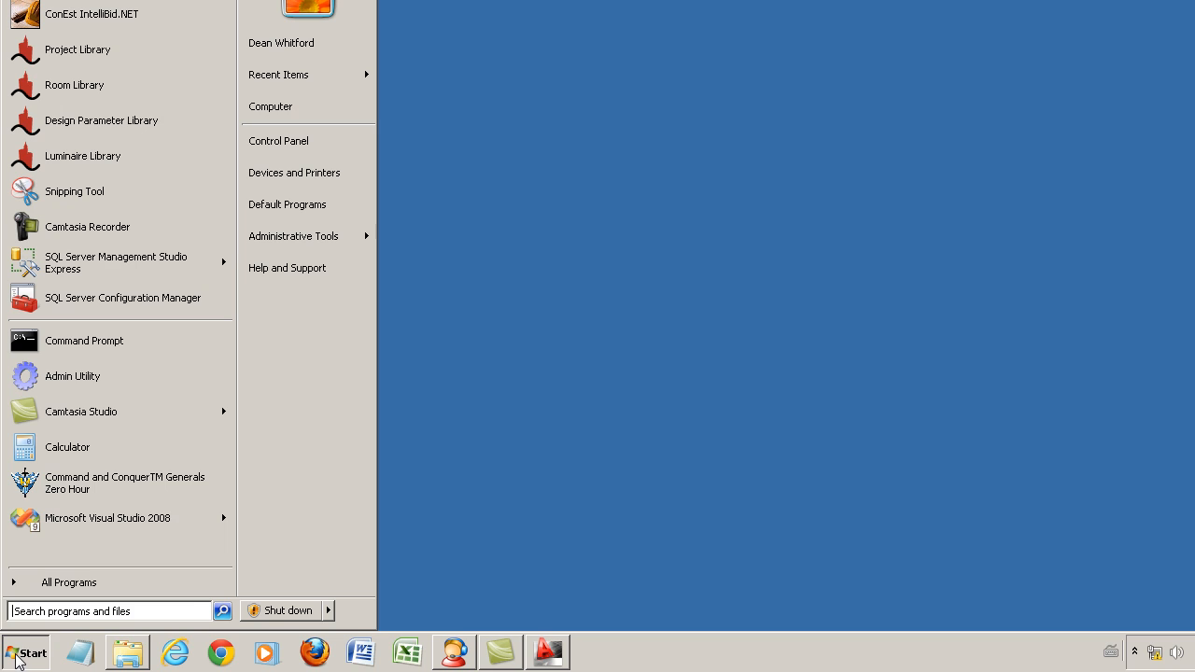
left_click(58, 582)
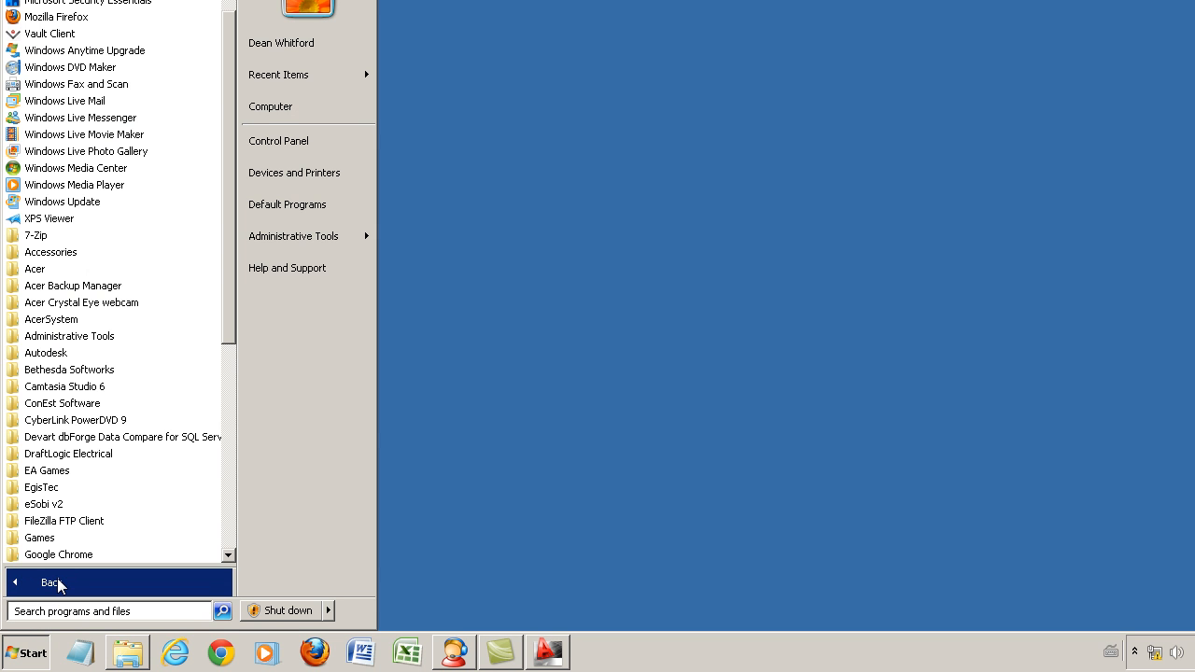
left_click(64, 455)
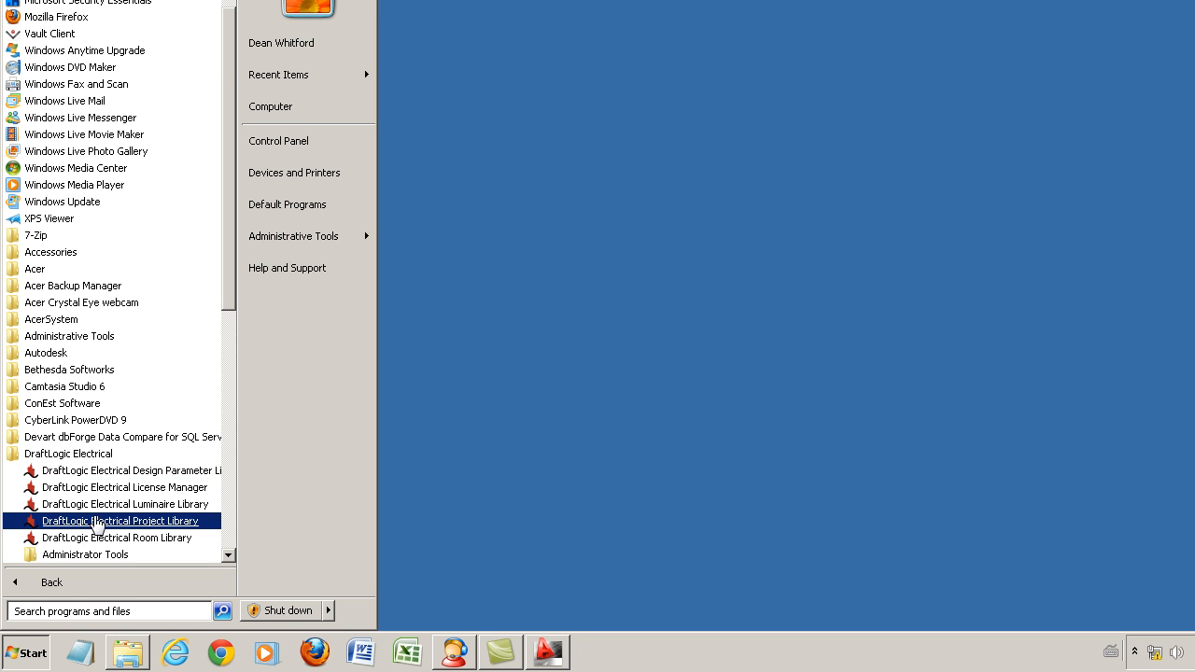
left_click(511, 446)
Step: Launch the DraftLogic Electrical Project Library from the desktop and make School (CEC Template) the active project
left_click(38, 168)
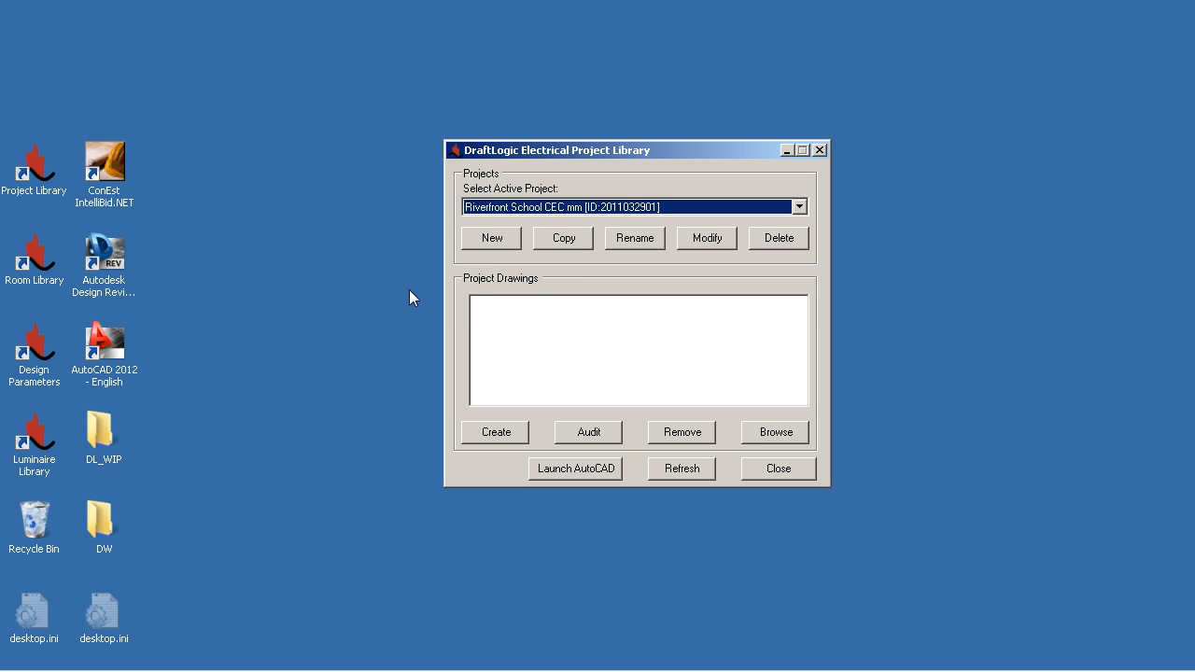
left_click(550, 207)
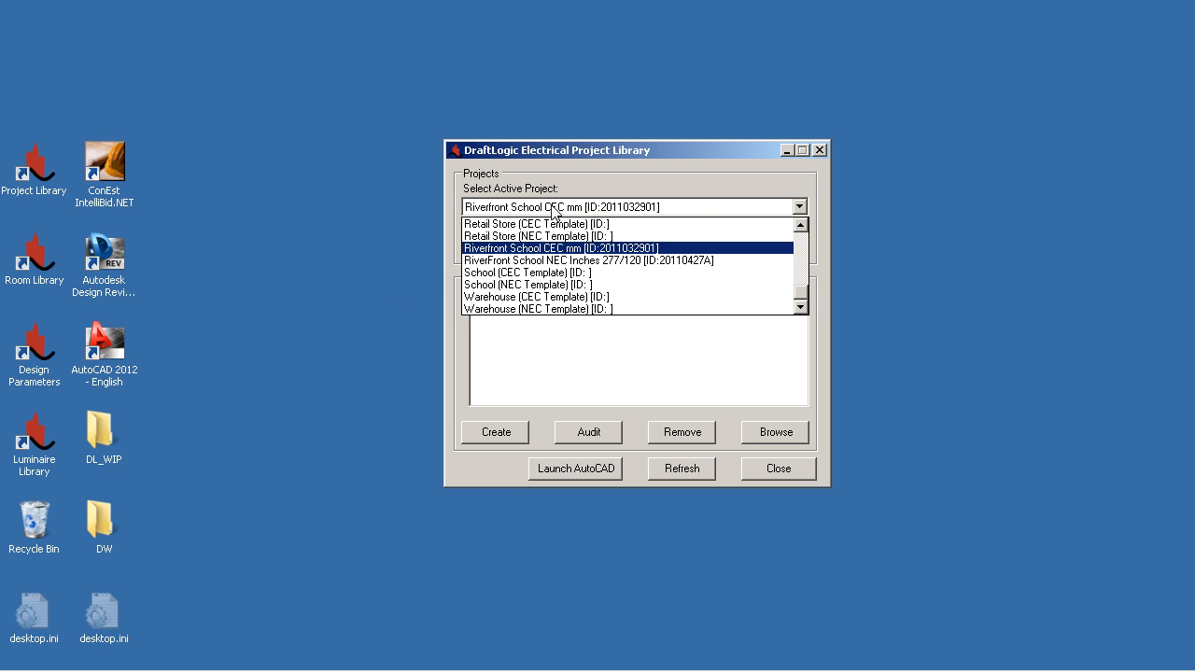
left_click(535, 272)
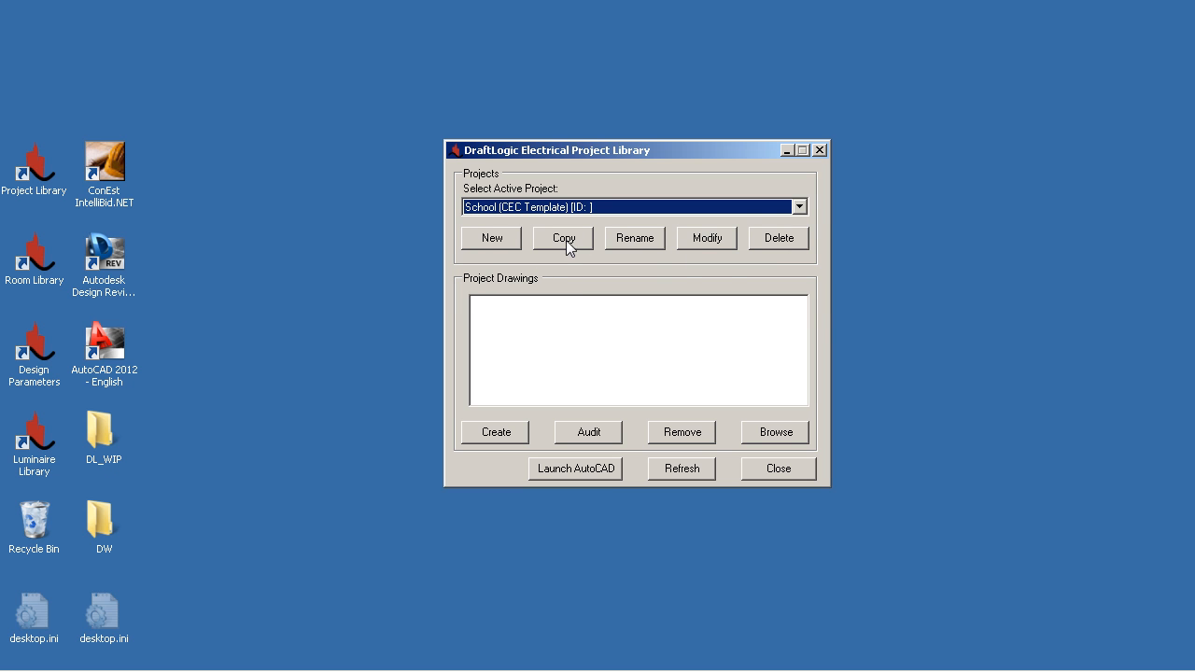
Step: Copy the School (CEC Template) project as a new project named Eastglen
left_click(564, 238)
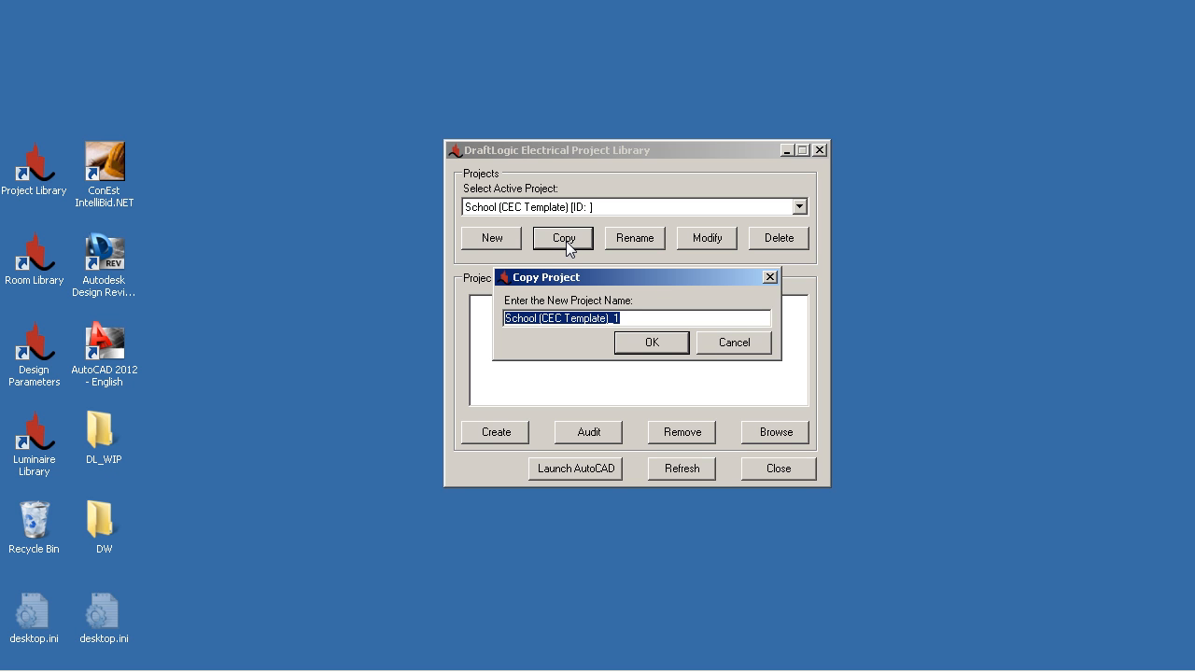
type("East")
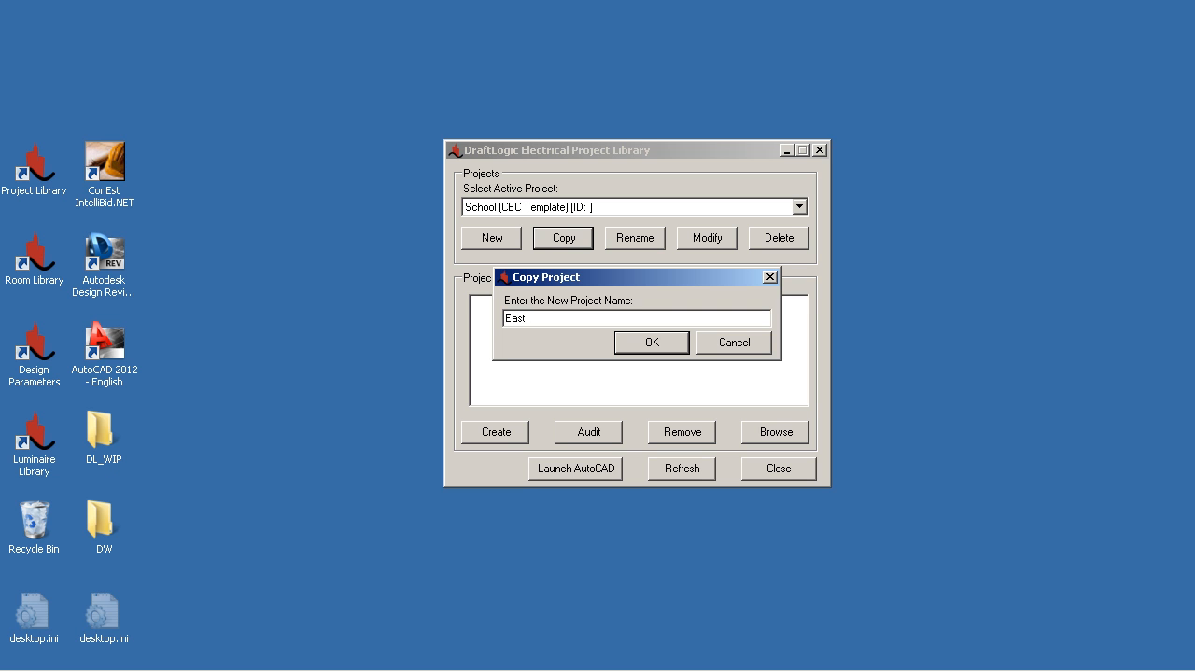
type("glen")
left_click(644, 342)
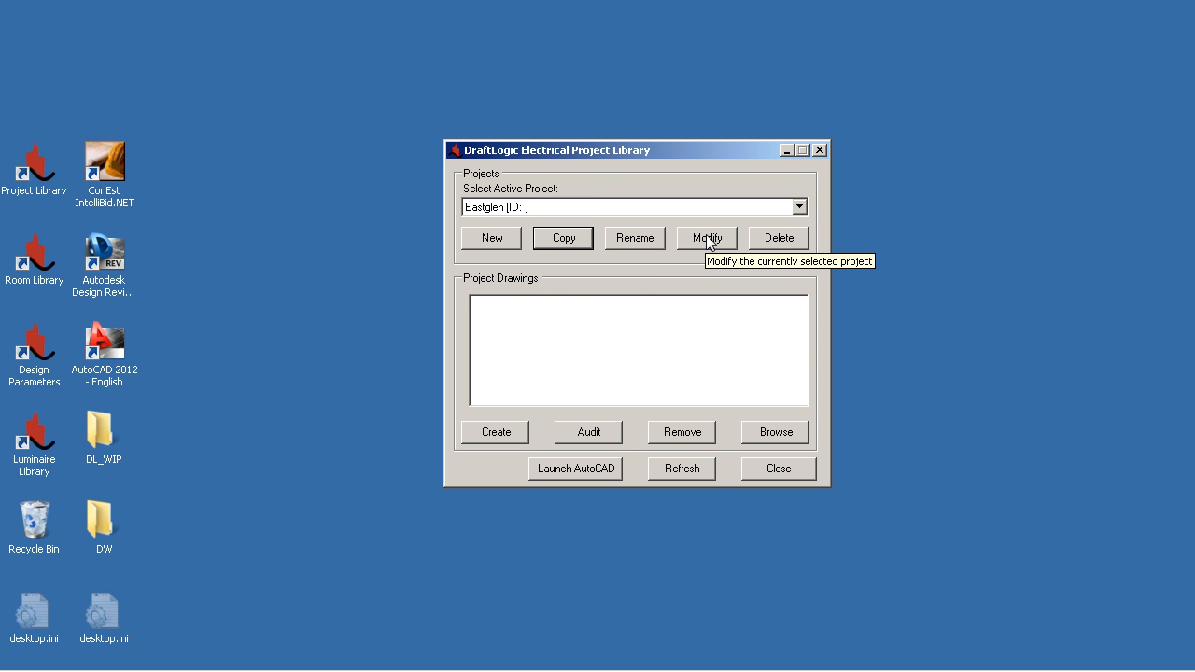
Step: Open the Eastglen project's settings and set the Project ID in Project Basics to 20120514
left_click(709, 239)
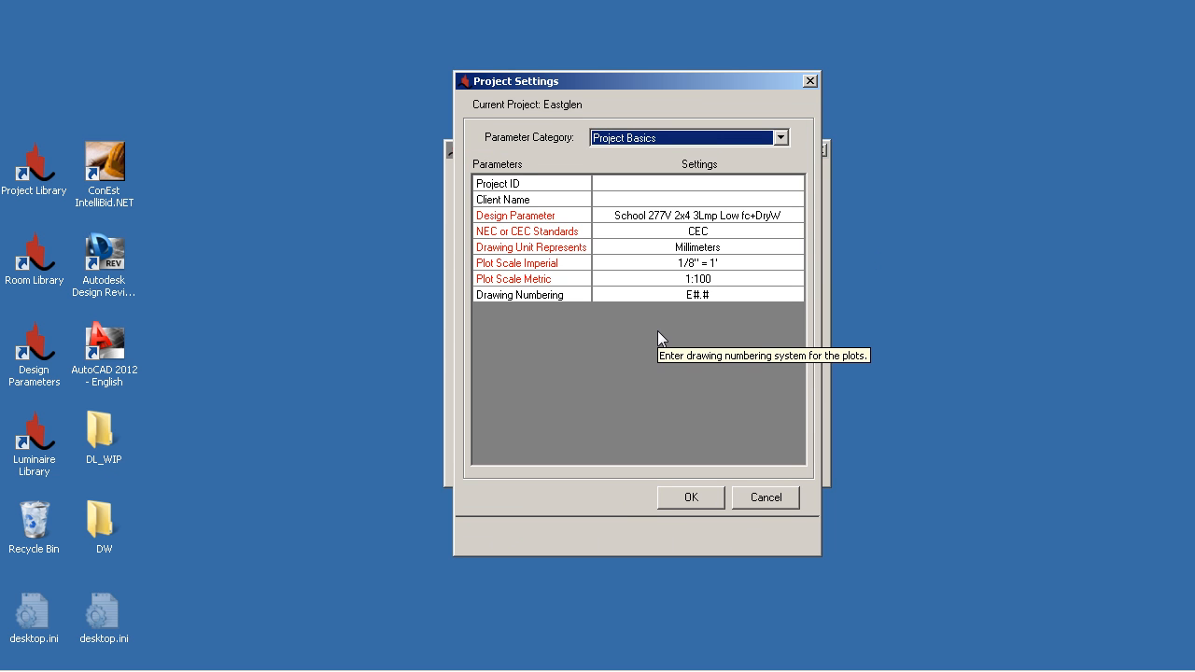
left_click(780, 138)
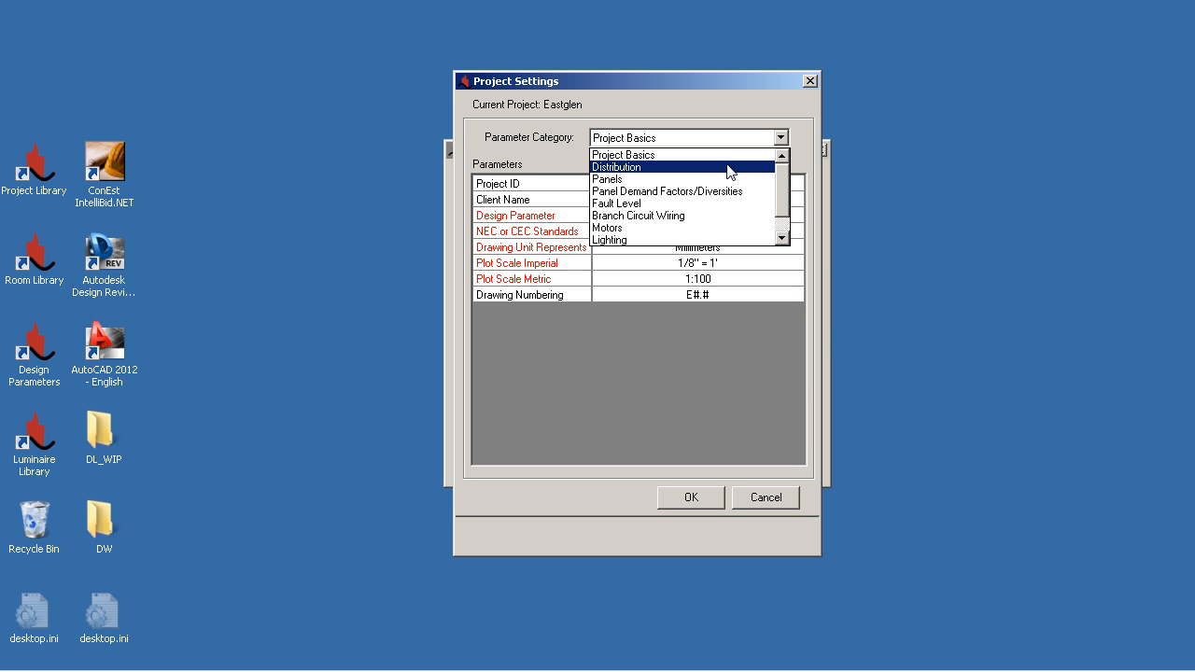
mouse_move(784, 199)
left_mouse_down()
mouse_move(786, 227)
mouse_move(789, 191)
left_mouse_up()
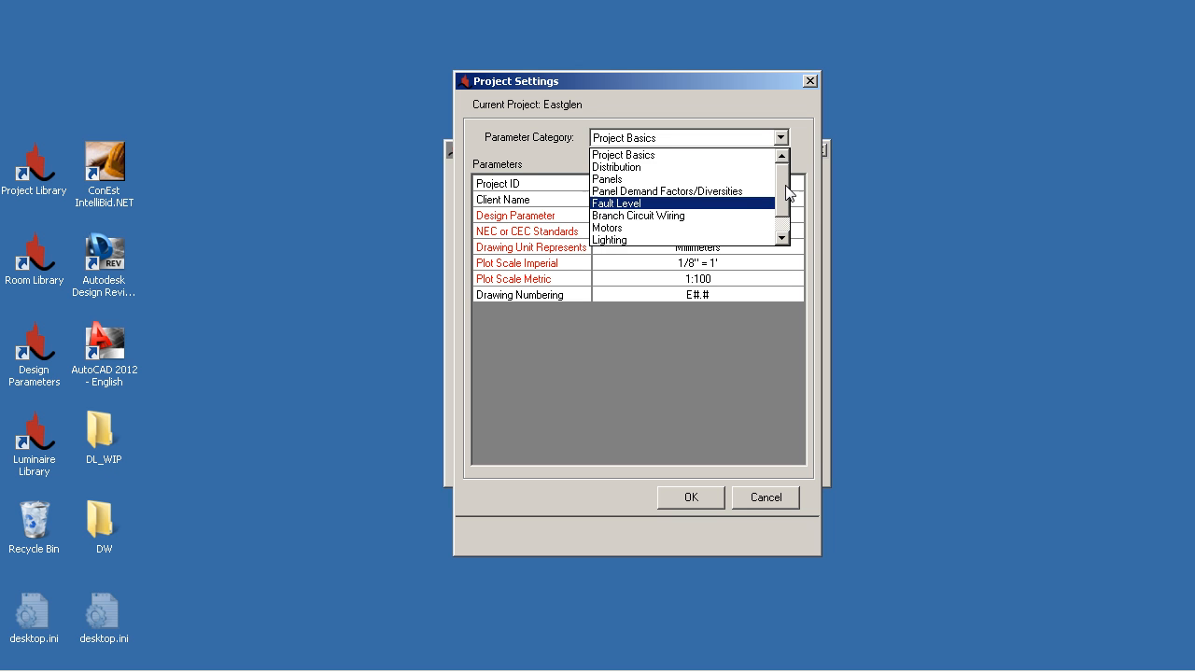
left_click(649, 155)
left_click(663, 184)
left_click(661, 183)
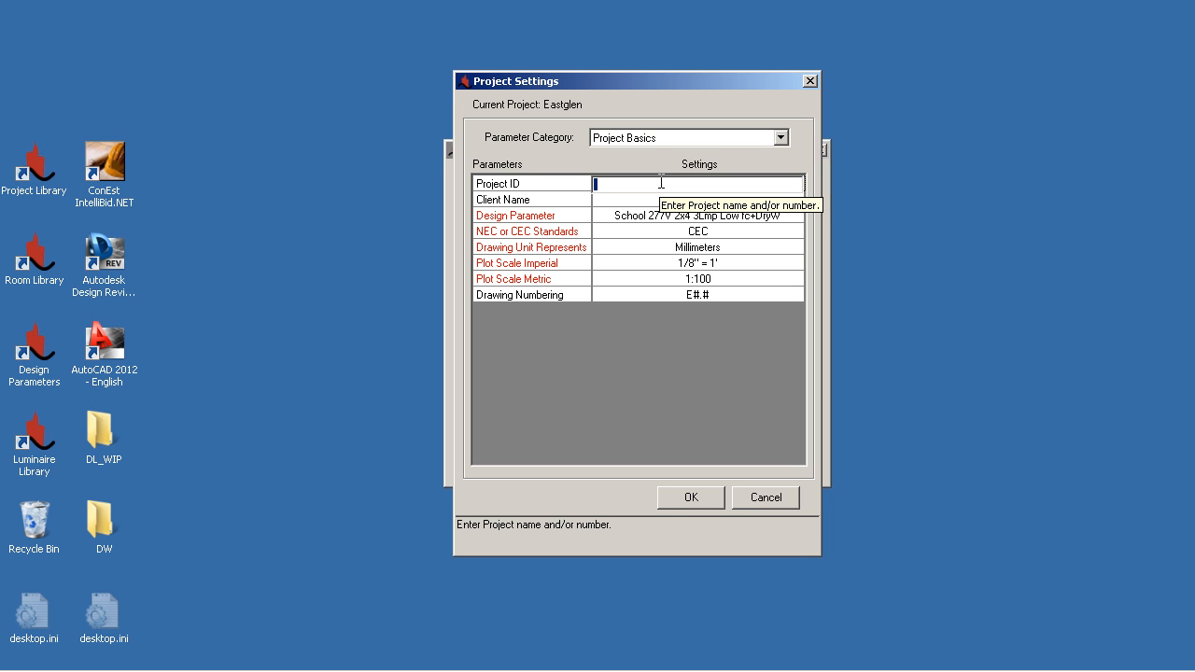
type("2012")
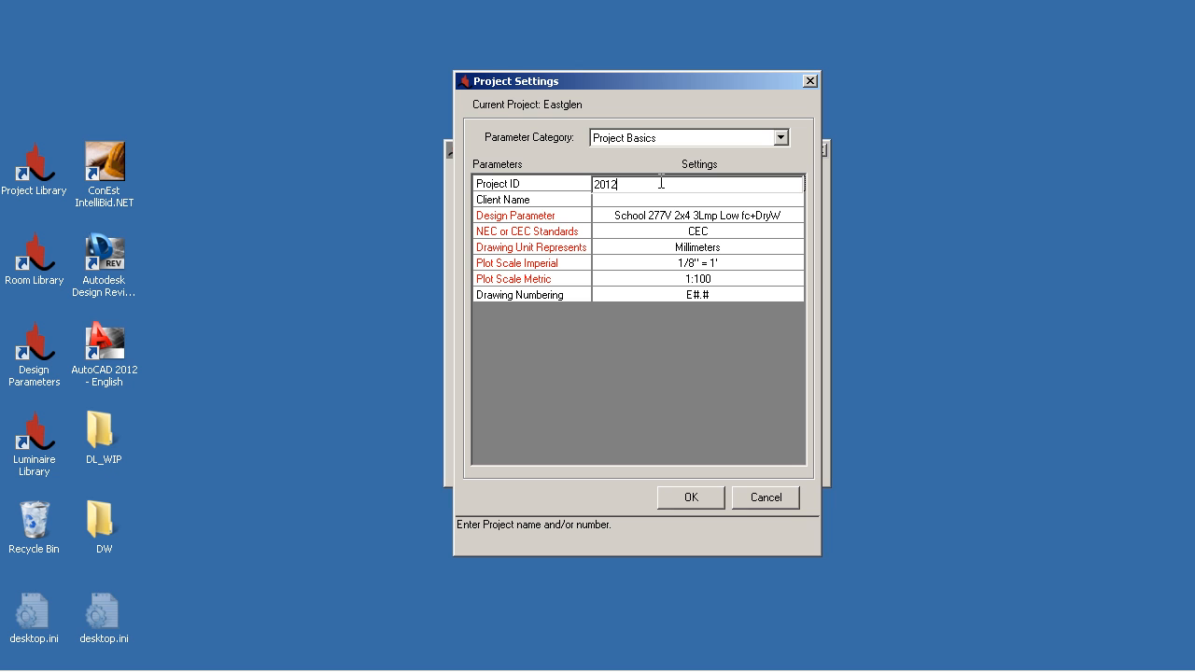
type("0514")
Step: Set the project's client name to Parkland School Division
left_click(618, 200)
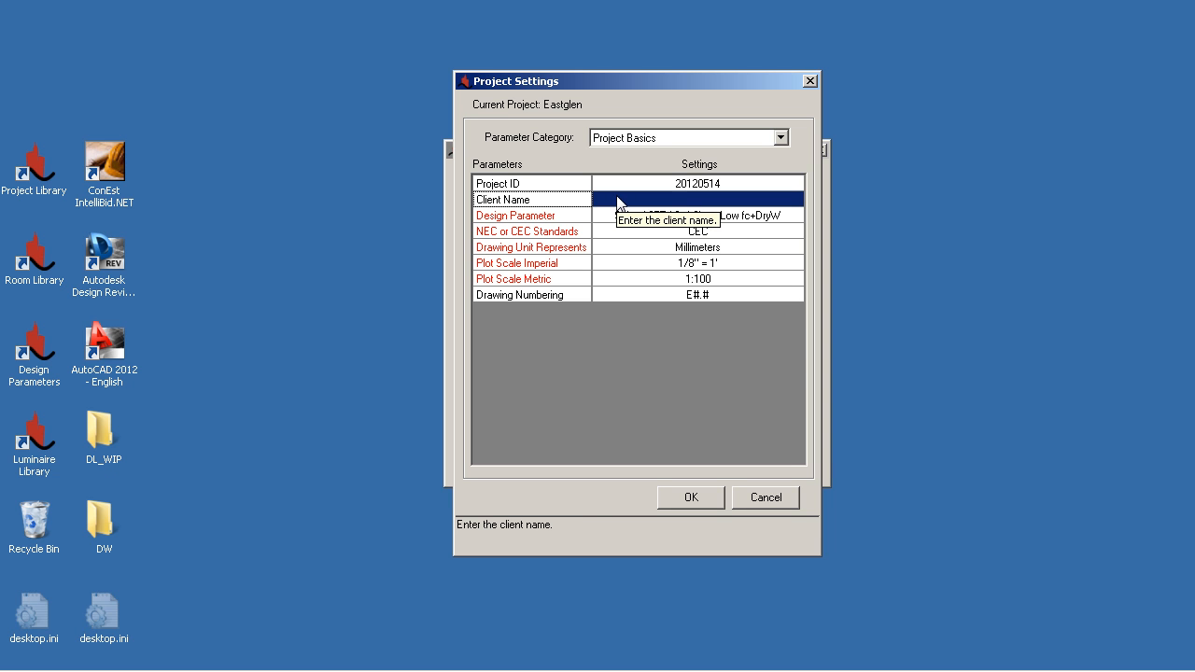
left_click(617, 200)
type("Parklan")
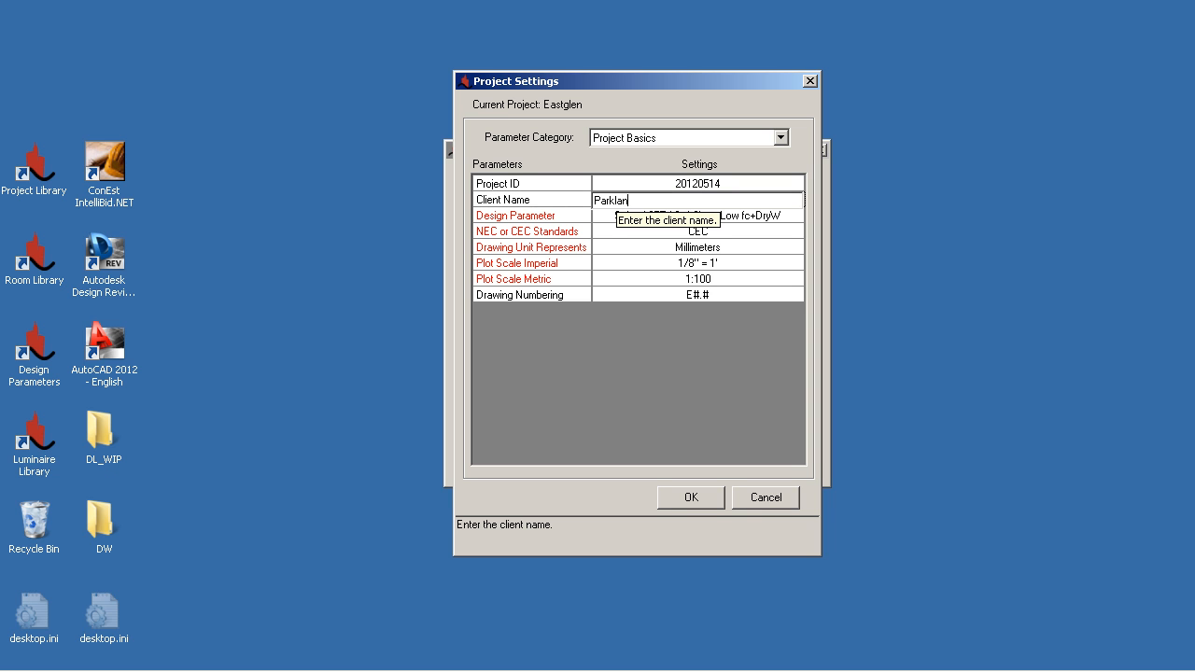
type("d School Division")
key("Return")
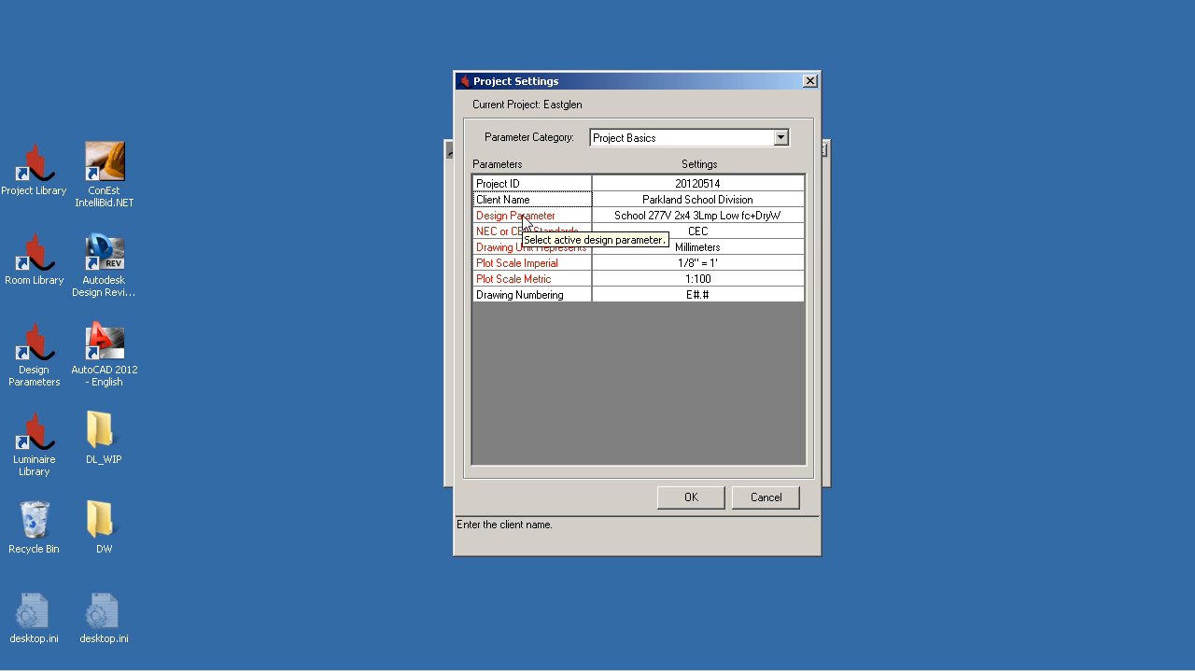
Step: Look through the available design parameters and choose School 277V 2x4 3Lmp Low fc+DryW for the project
left_click(792, 217)
left_click(799, 221)
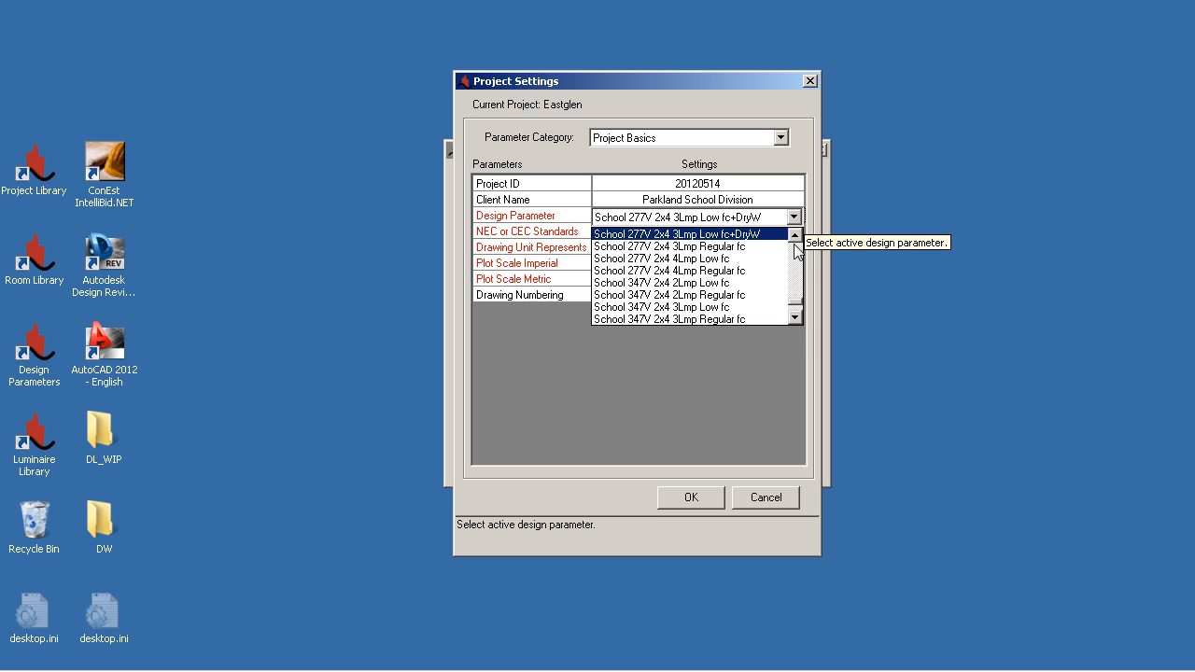
left_click(794, 236)
left_click(794, 237)
left_click(795, 236)
left_click(794, 236)
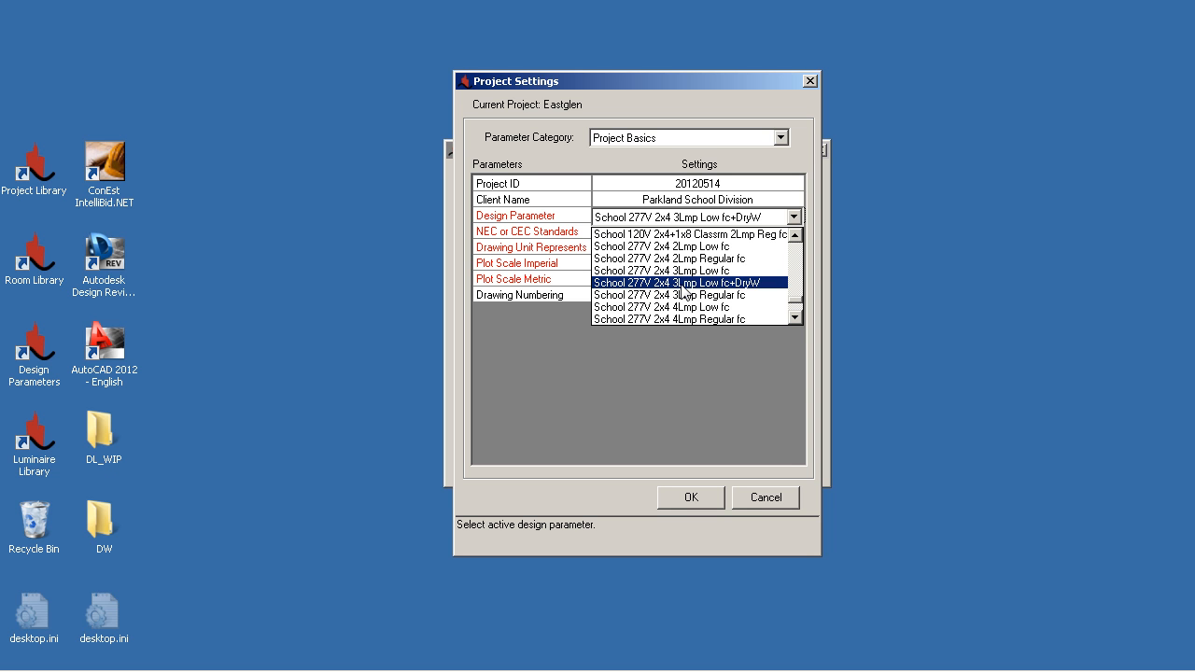
left_click(744, 292)
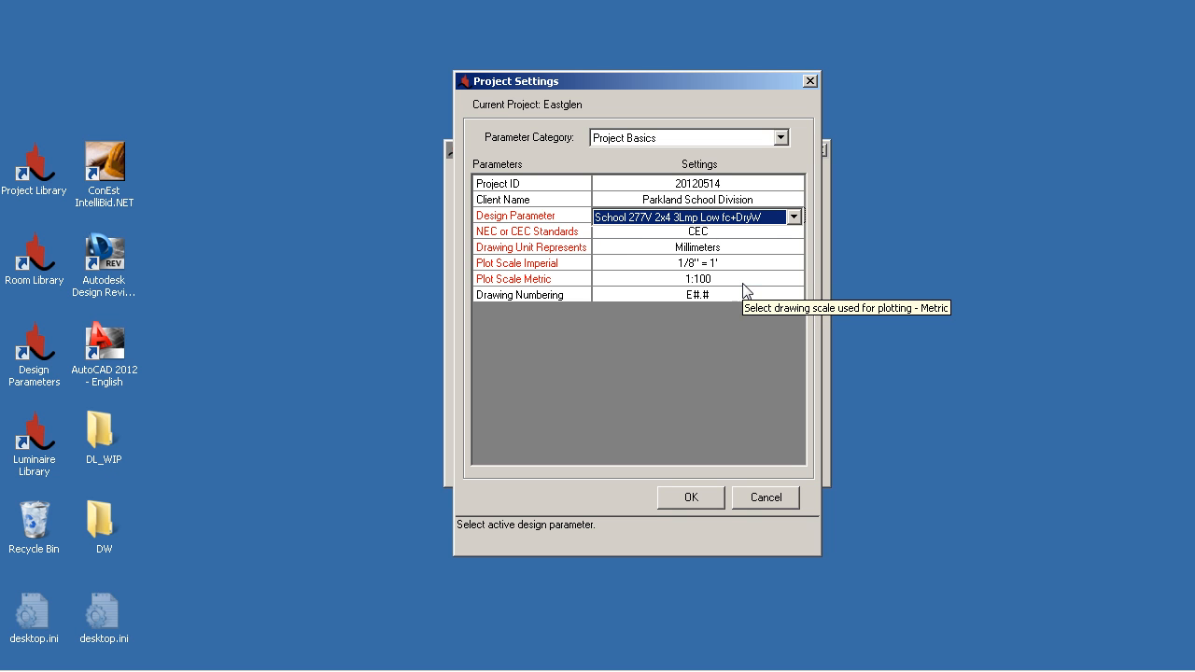
Step: Choose CEC as the project's electrical standard
left_click(713, 234)
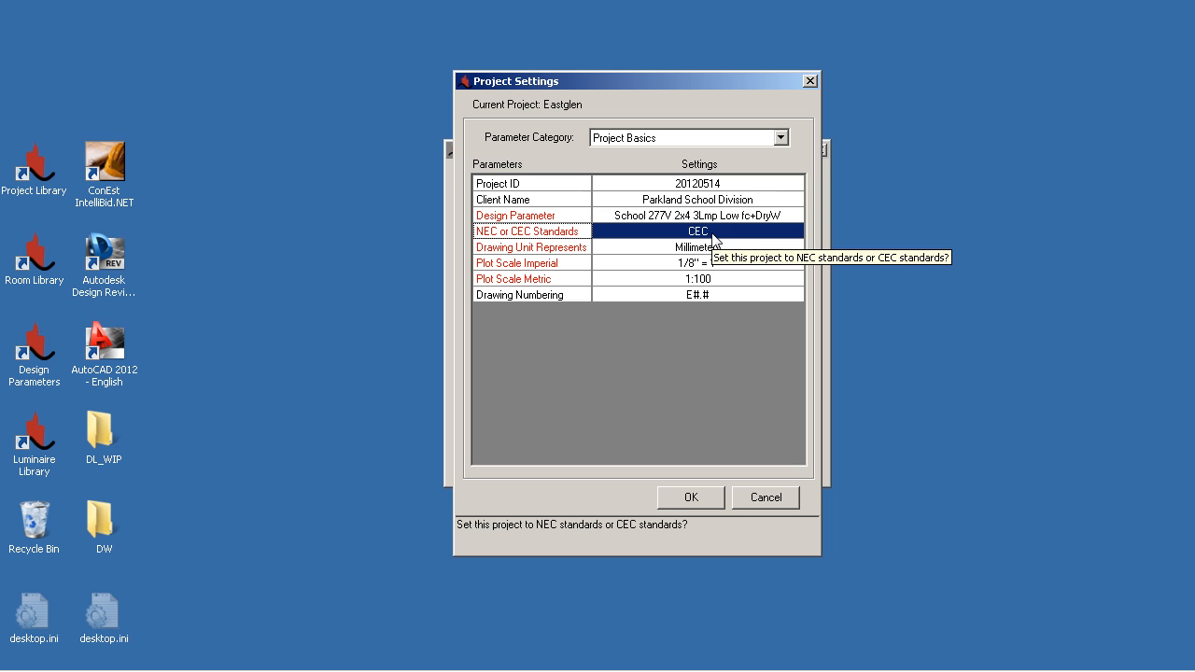
left_click(791, 237)
left_click(792, 233)
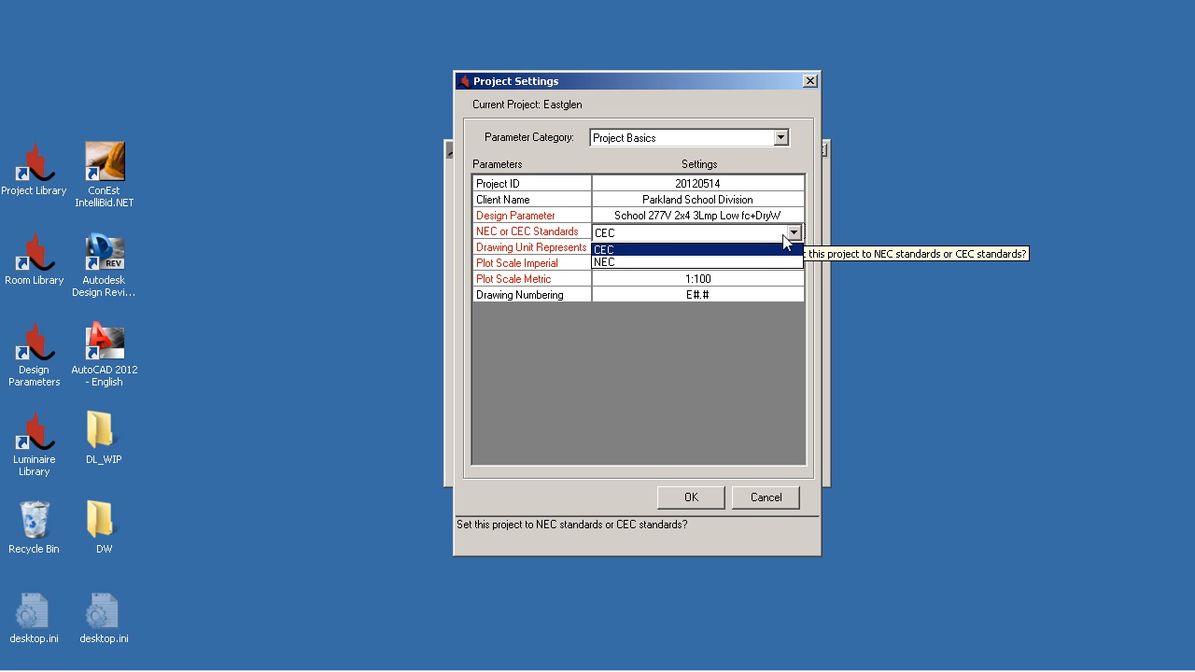
left_click(618, 250)
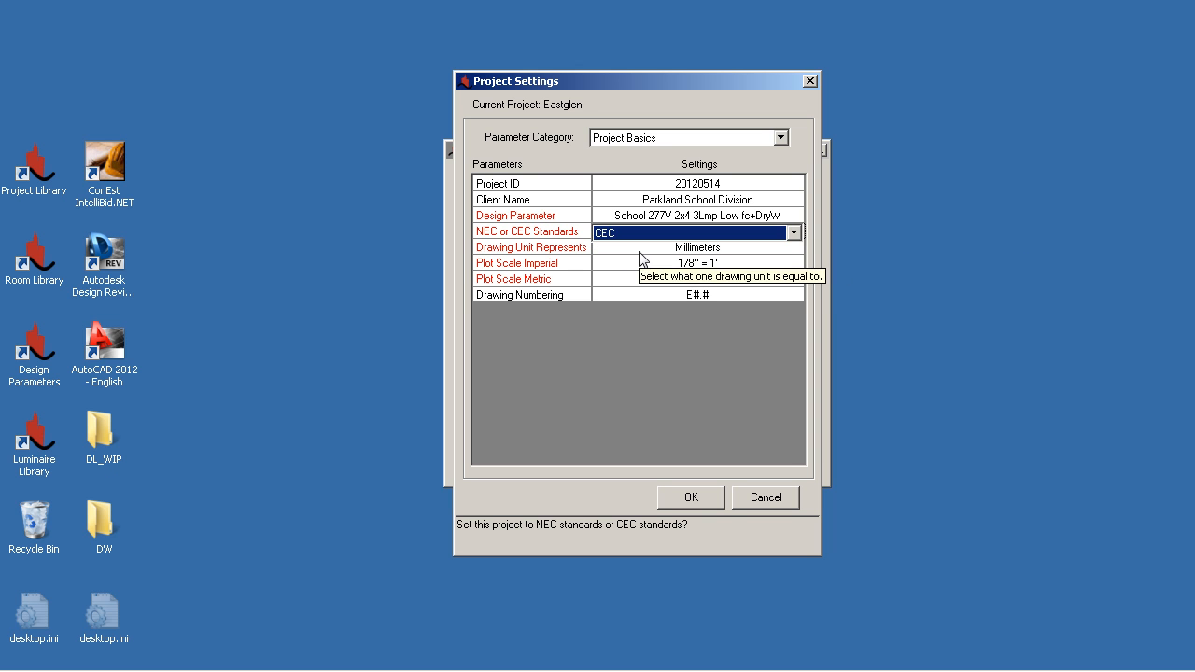
Step: Review the drawing unit, imperial and metric plot scale, and drawing numbering settings in Project Basics
left_click(693, 248)
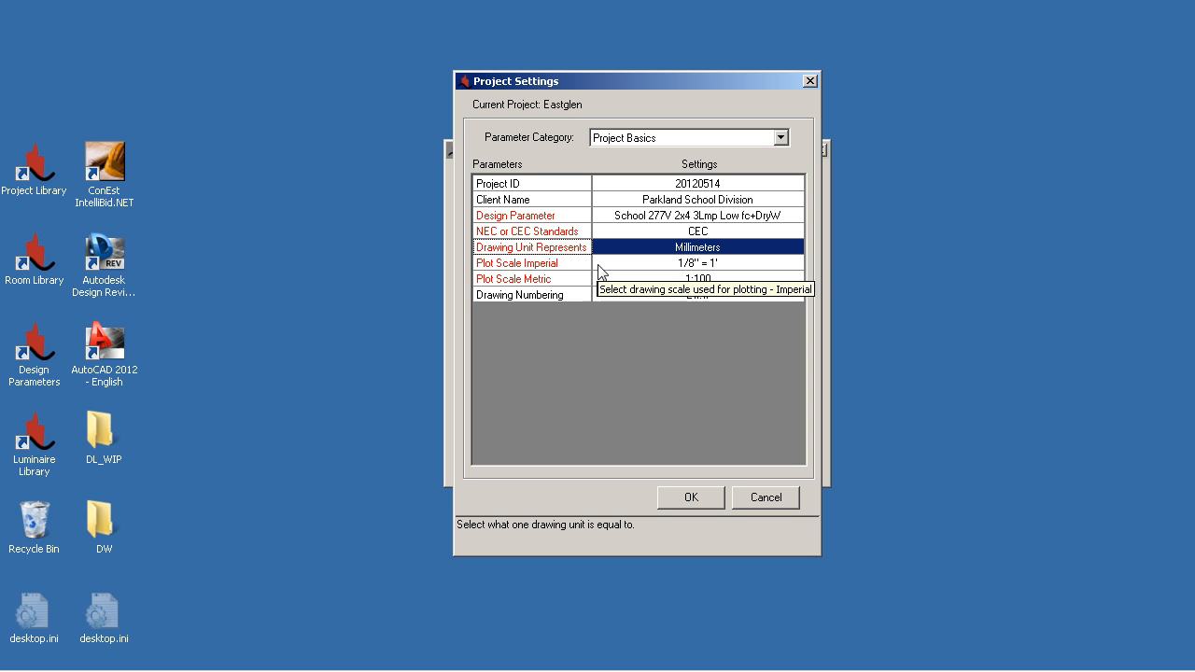
left_click(623, 264)
left_click(630, 279)
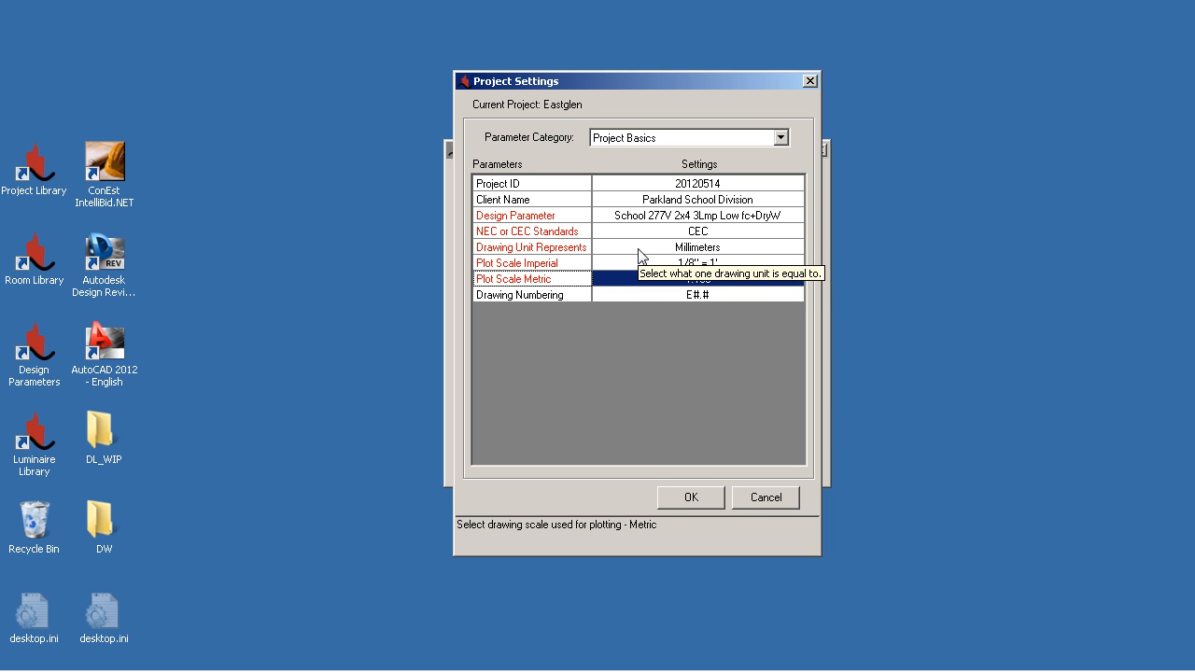
left_click(609, 265)
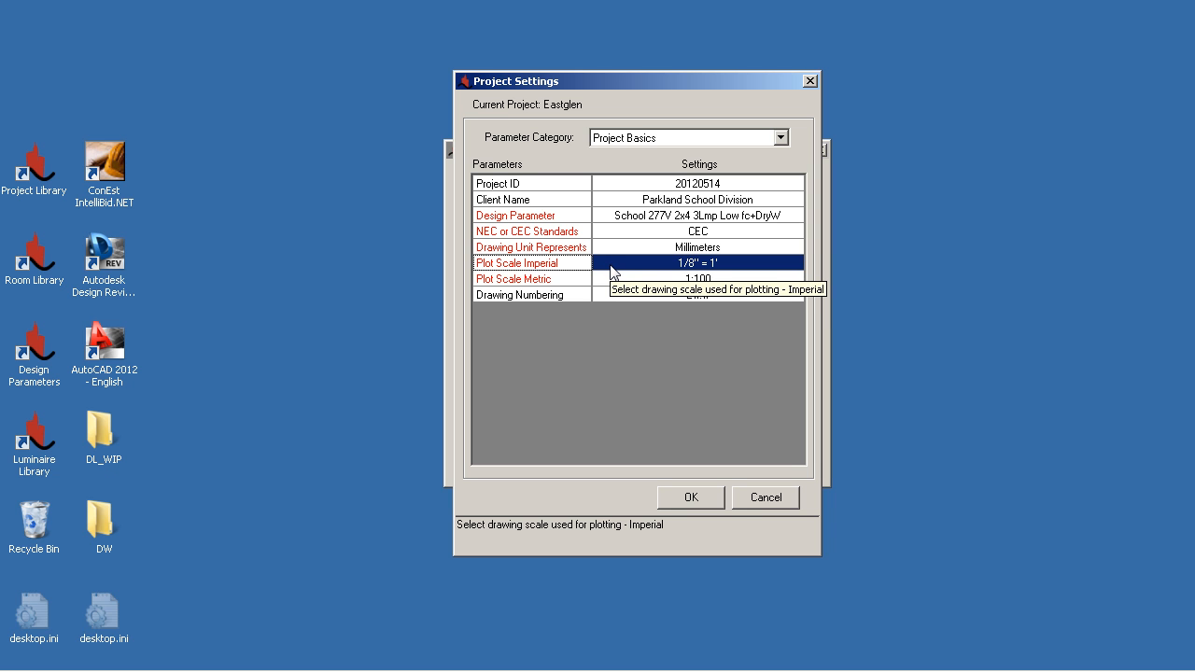
left_click(616, 278)
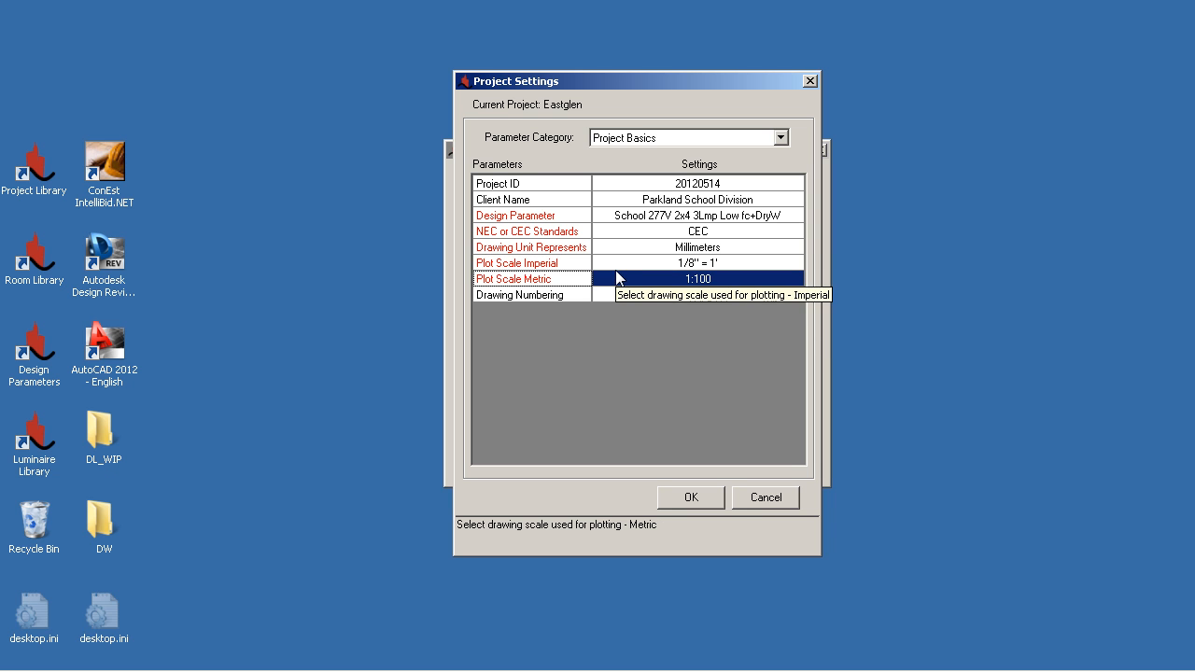
left_click(618, 264)
left_click(619, 278)
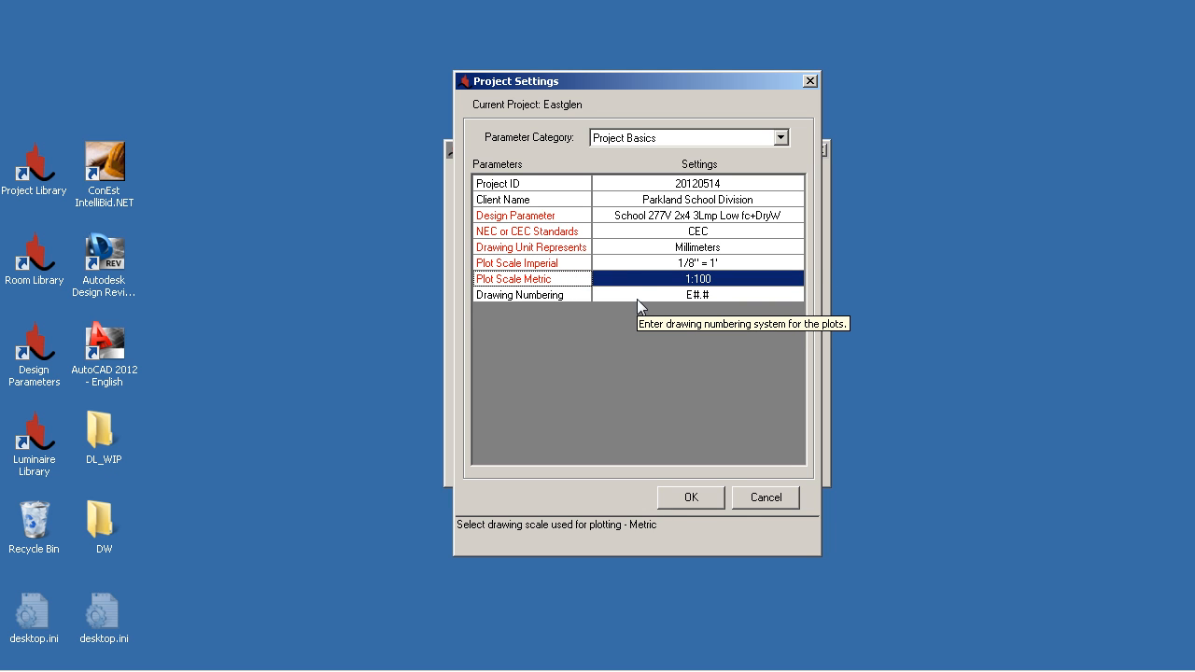
left_click(638, 297)
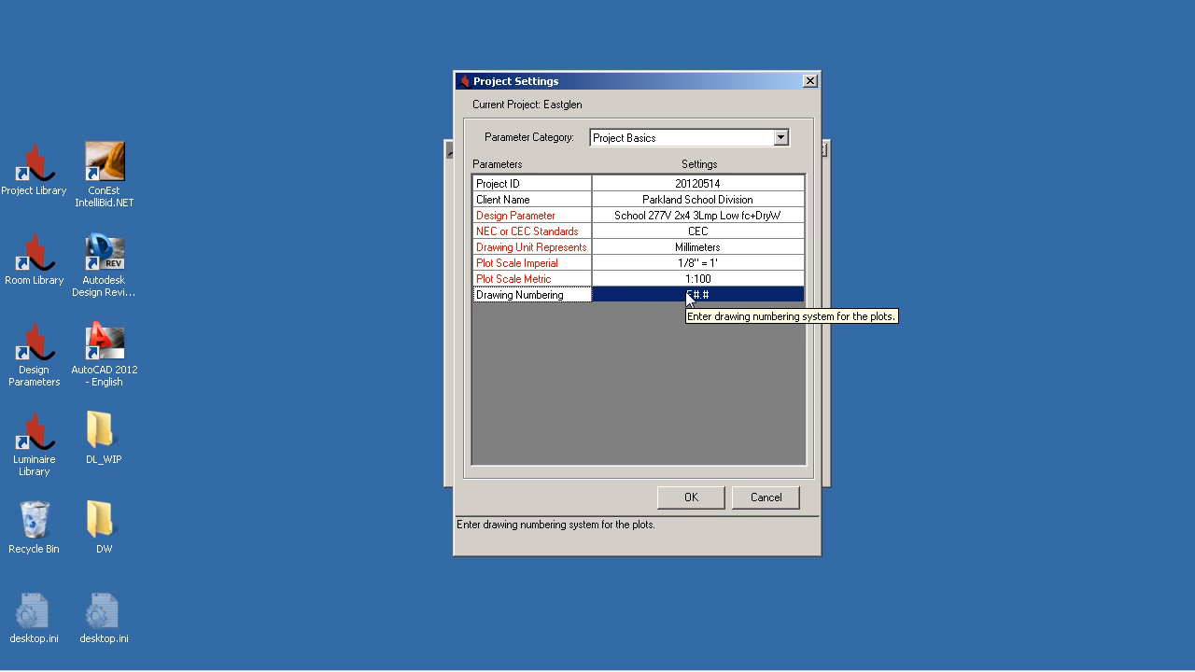
Step: Review the feeder options in the Distribution category and set Feeders > 100A Aluminum to Yes
left_click(649, 138)
left_click(640, 168)
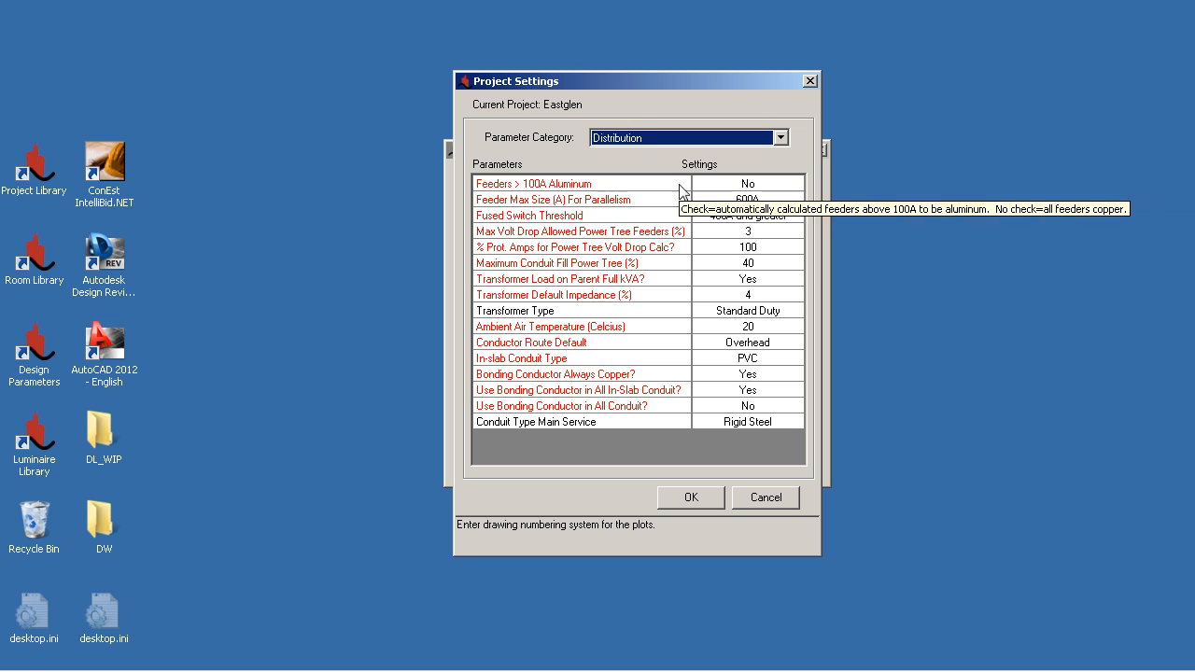
left_click(617, 186)
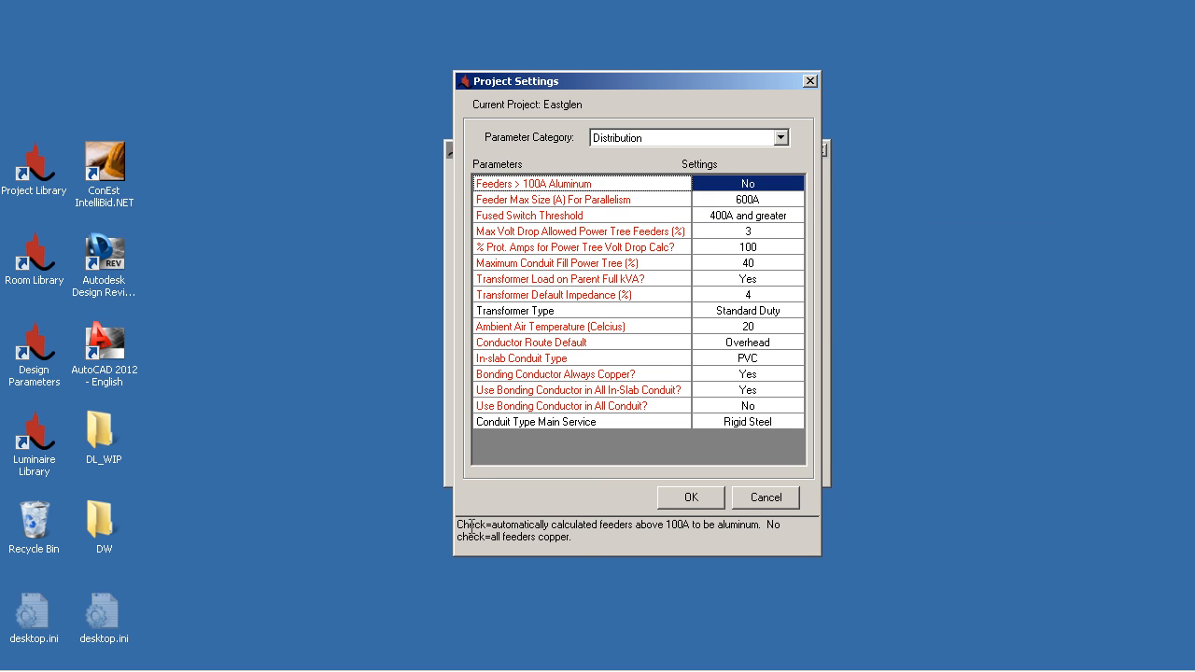
left_click(560, 200)
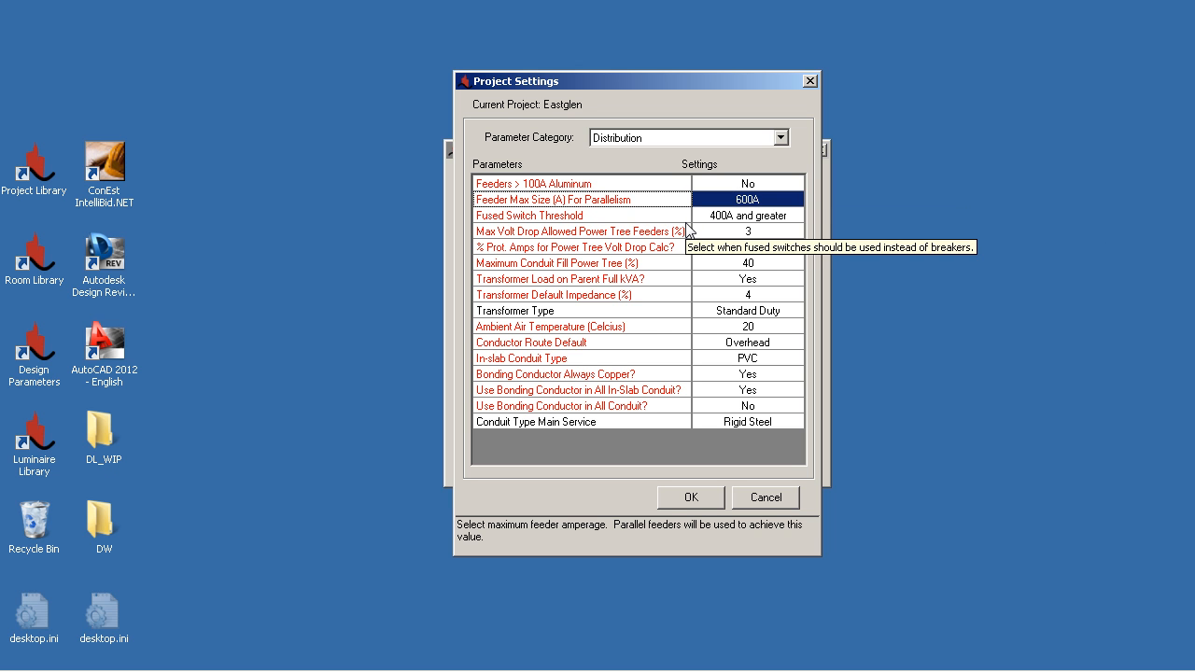
left_click(745, 184)
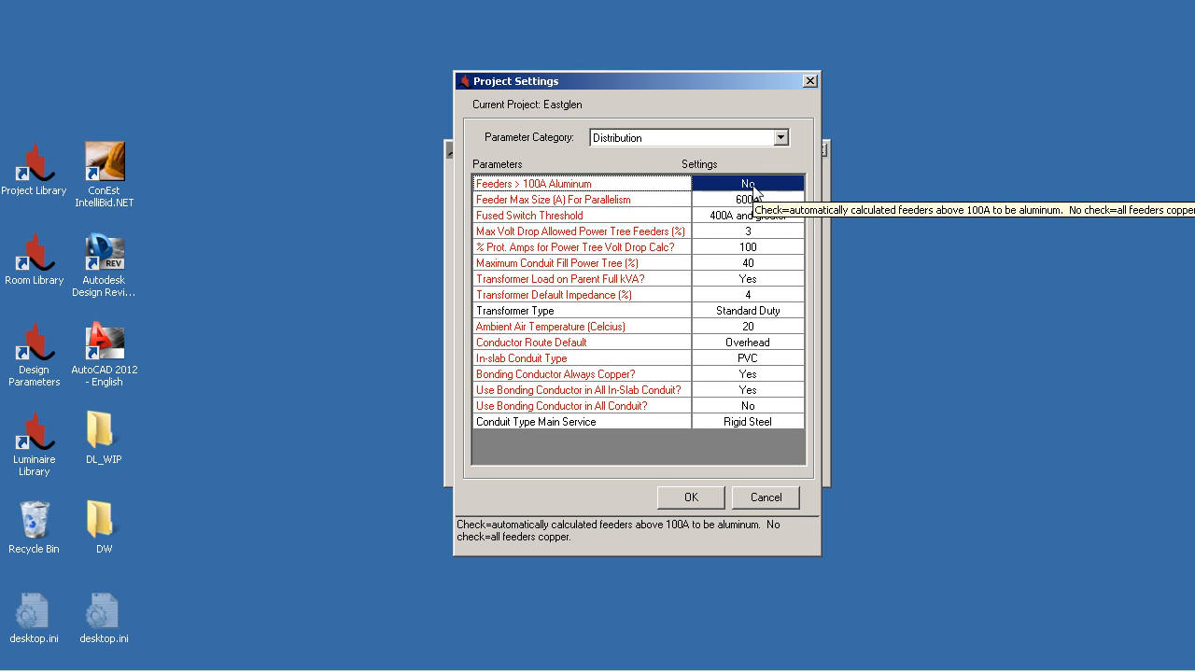
left_click(746, 199)
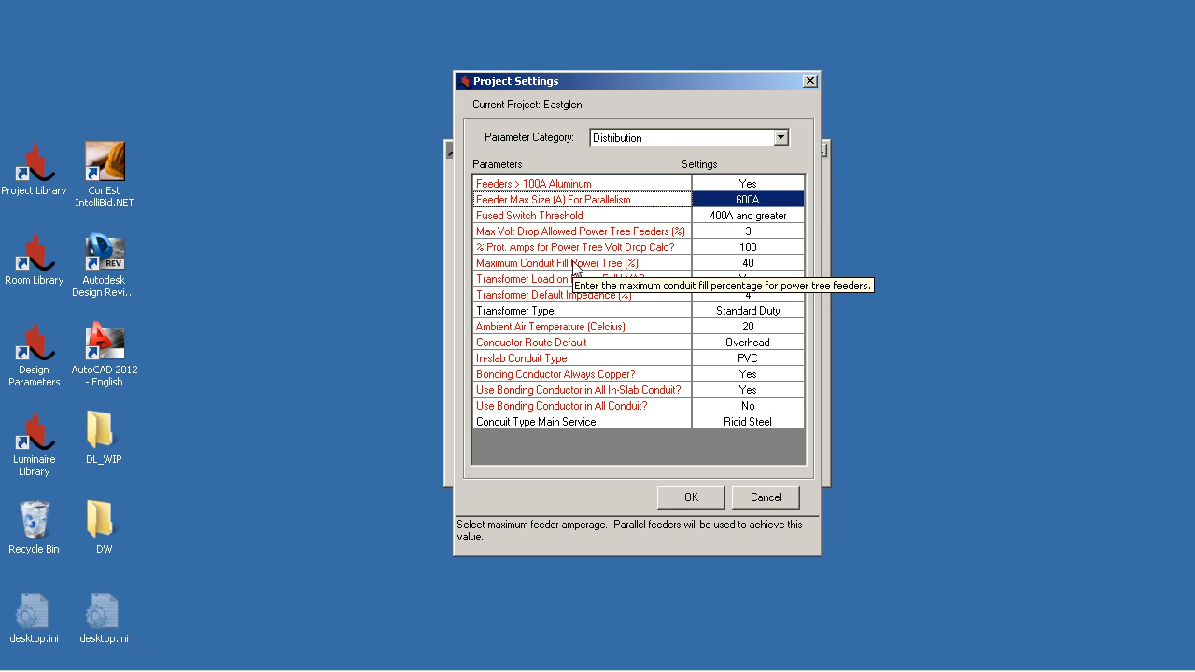
Step: Set the maximum voltage drop allowed for power tree feeders to 2.5% and Transformer Load on Parent Full kVA to No
left_click(754, 232)
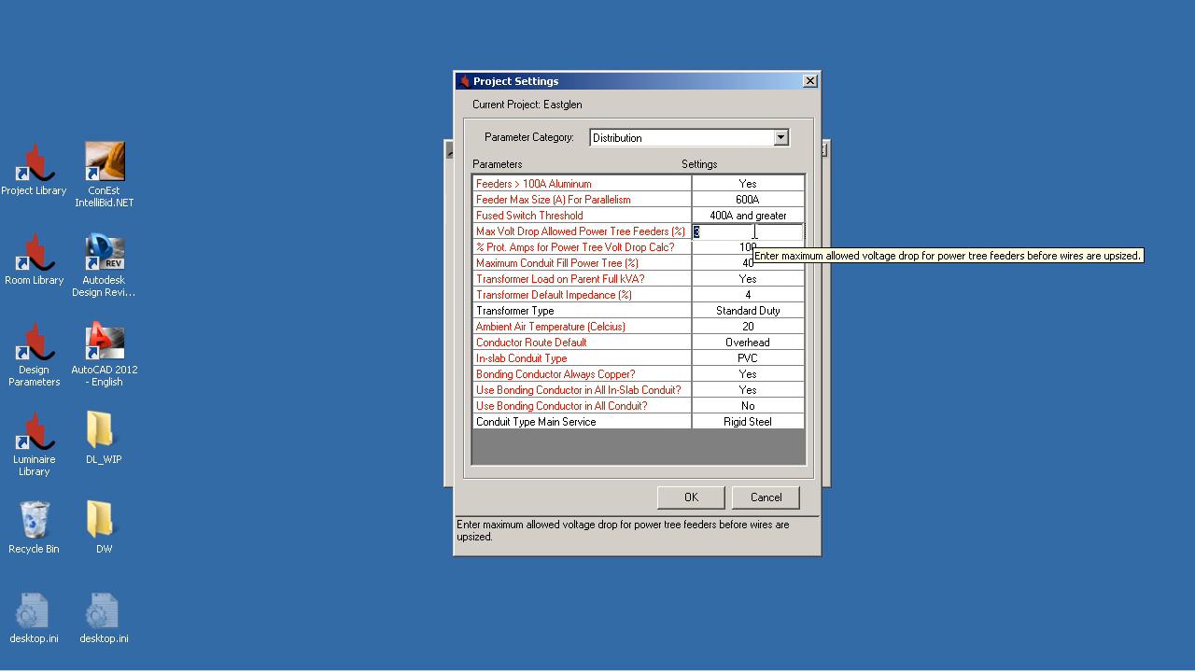
type("2.5")
key("Return")
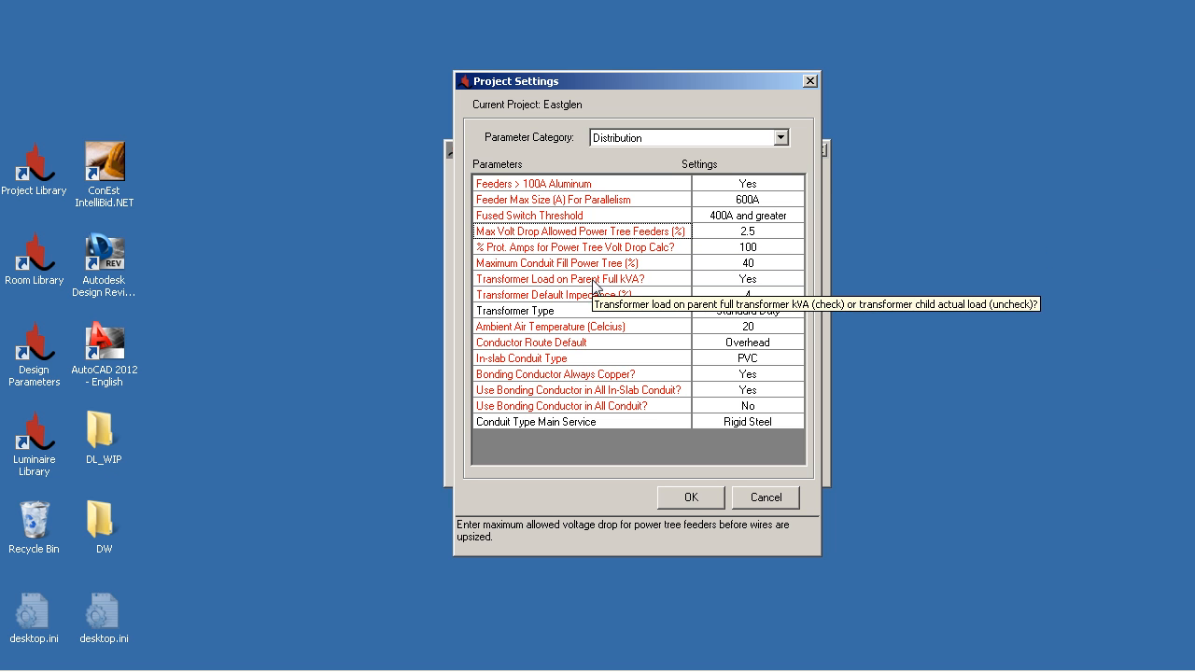
left_click(747, 278)
left_click(747, 278)
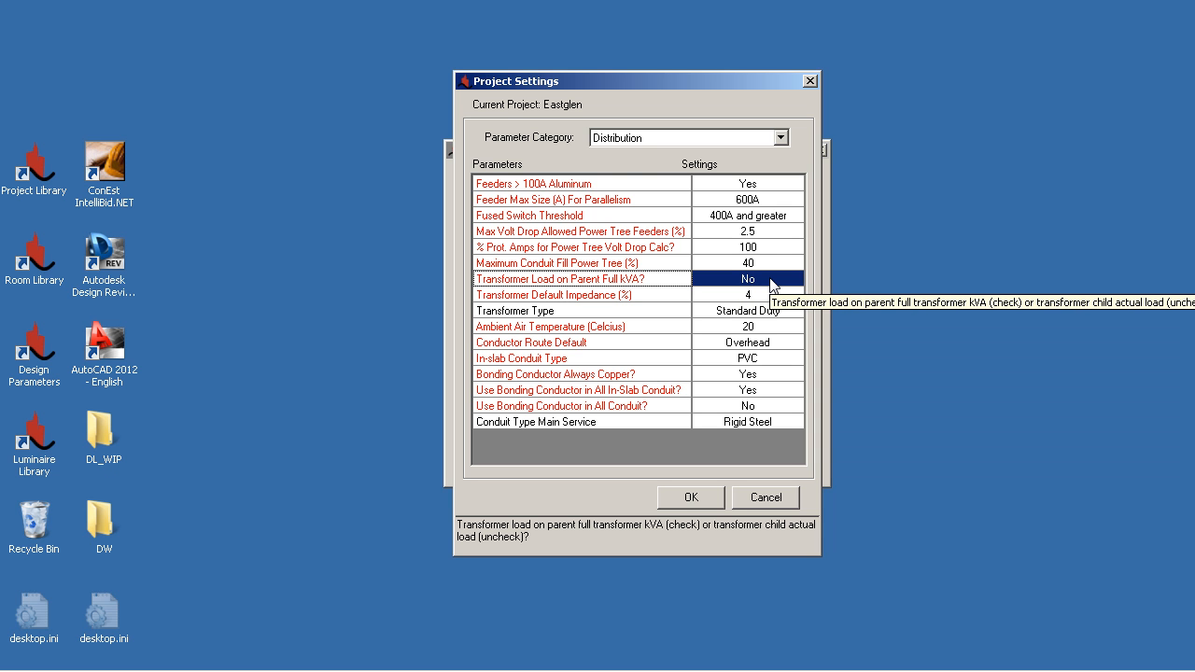
Step: Review the Panels category's minimum panel size, protection calculation factor and single-device service description settings
left_click(649, 138)
left_click(631, 167)
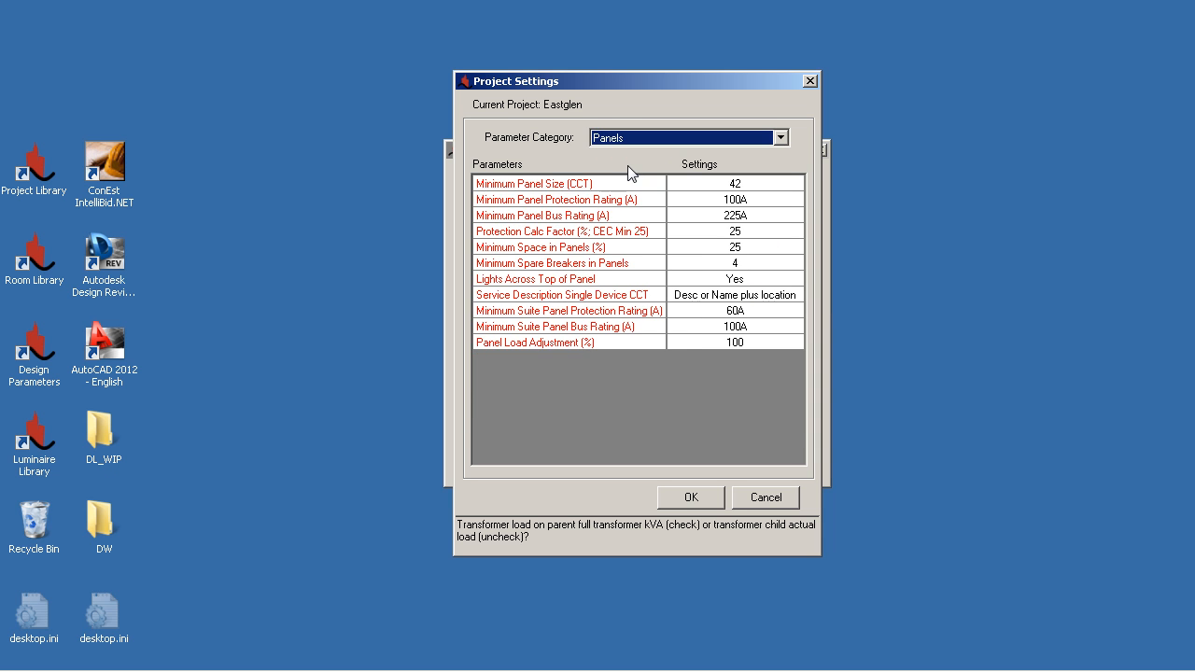
left_click(760, 187)
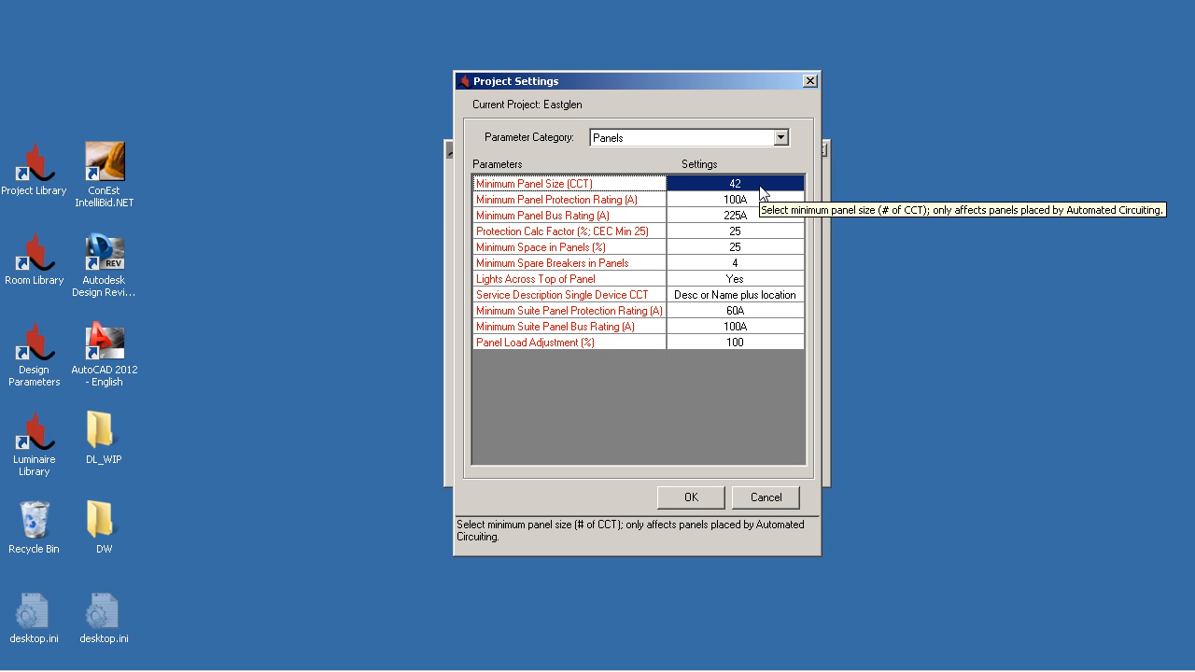
left_click(737, 232)
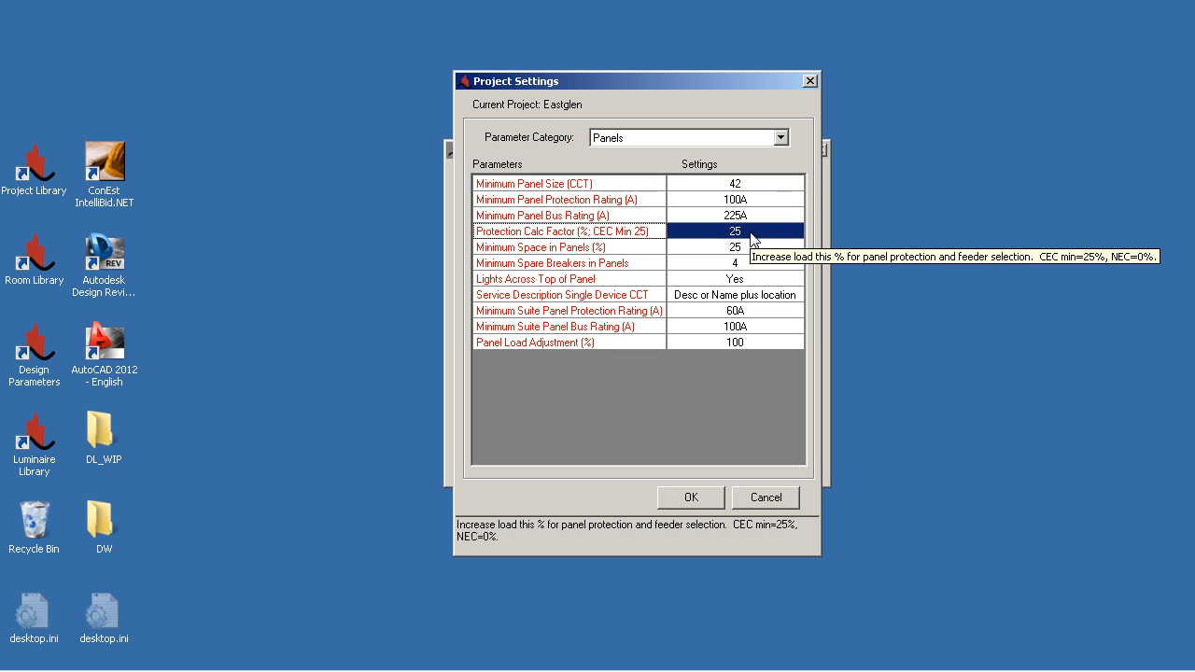
left_click(771, 295)
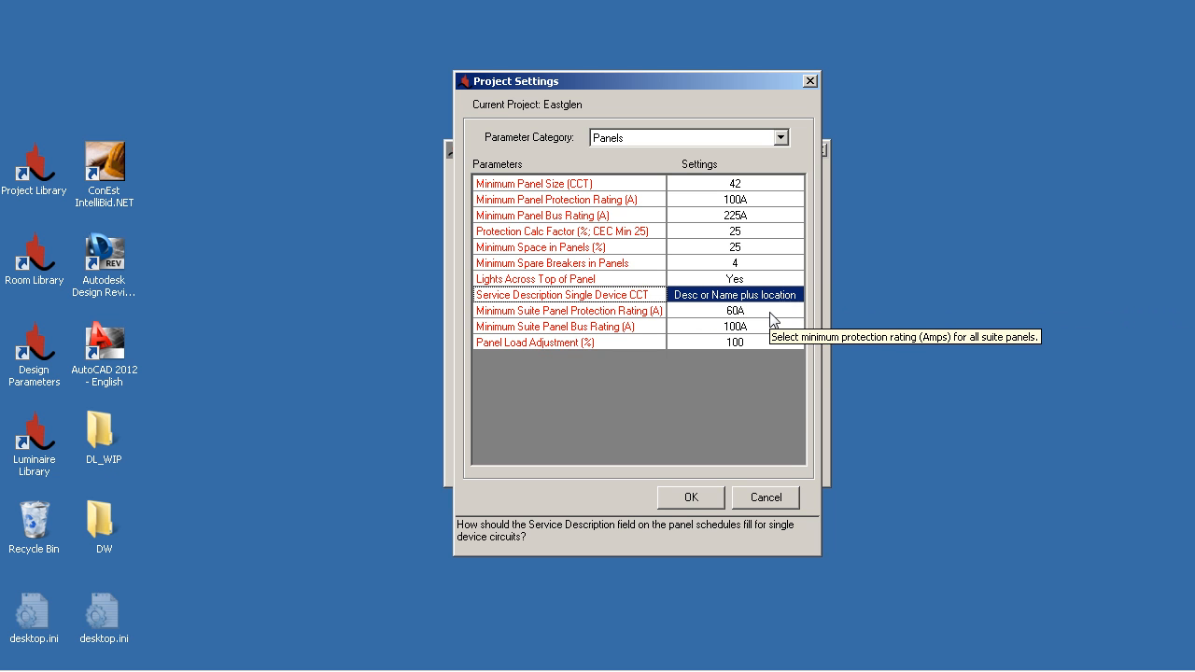
Step: Review the Panel Demand Factors/Diversities settings and the Fault Level category's fault current method, available utility current and motor multiplier
left_click(654, 136)
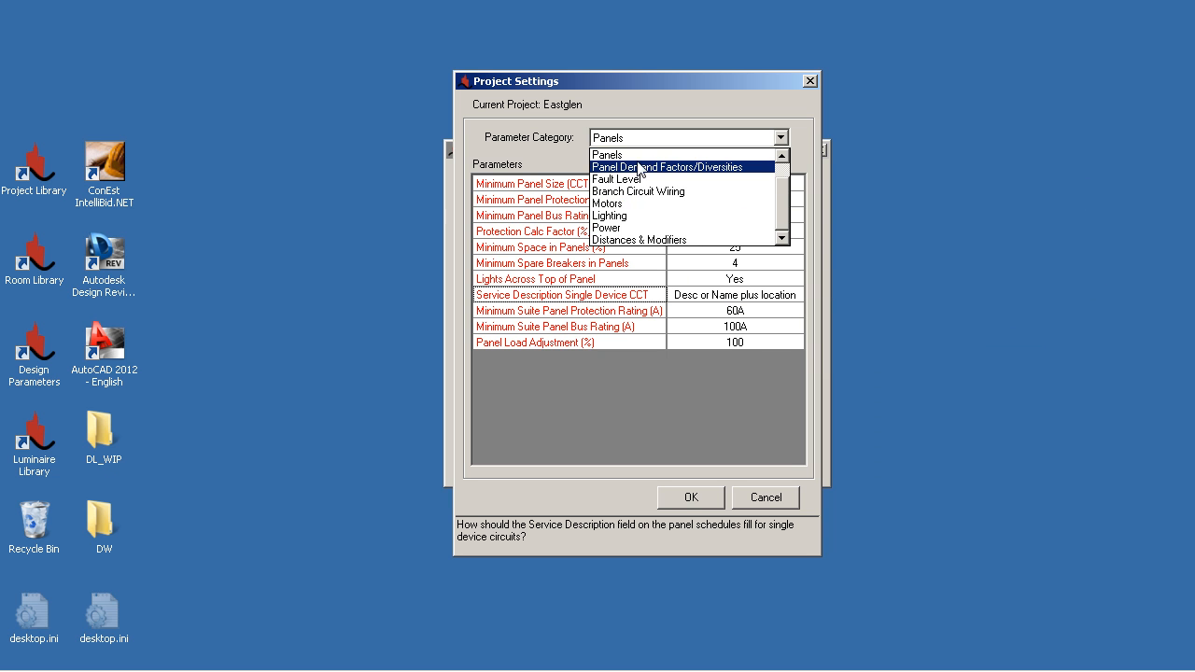
left_click(639, 164)
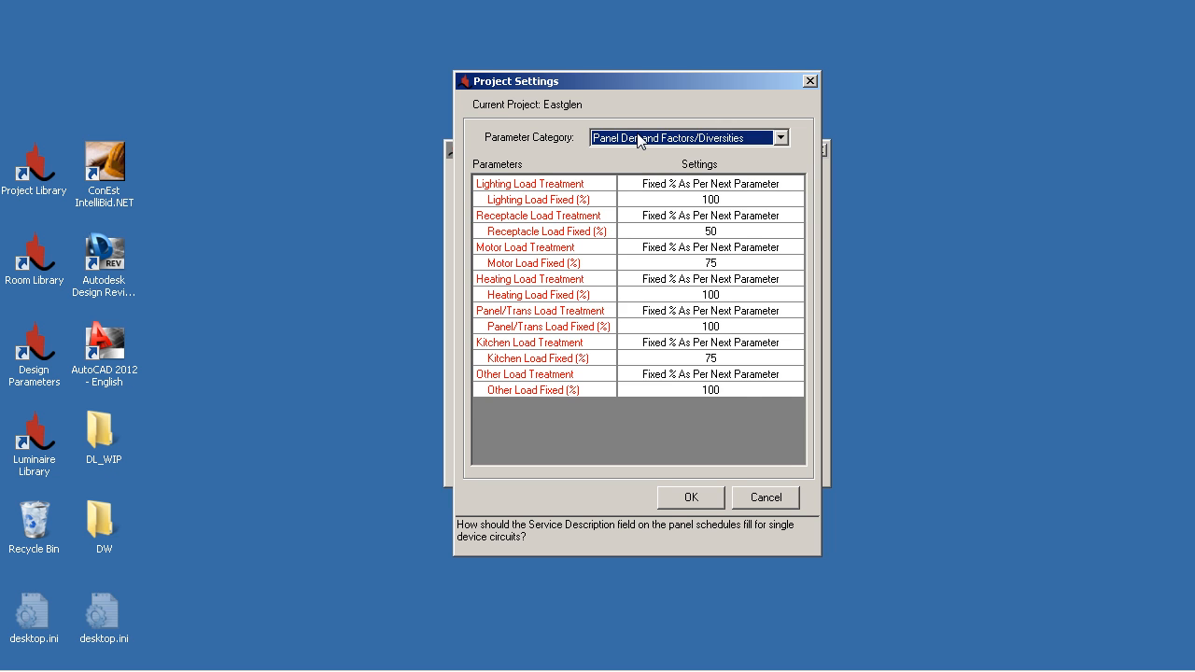
scroll(638, 140, "down", 1)
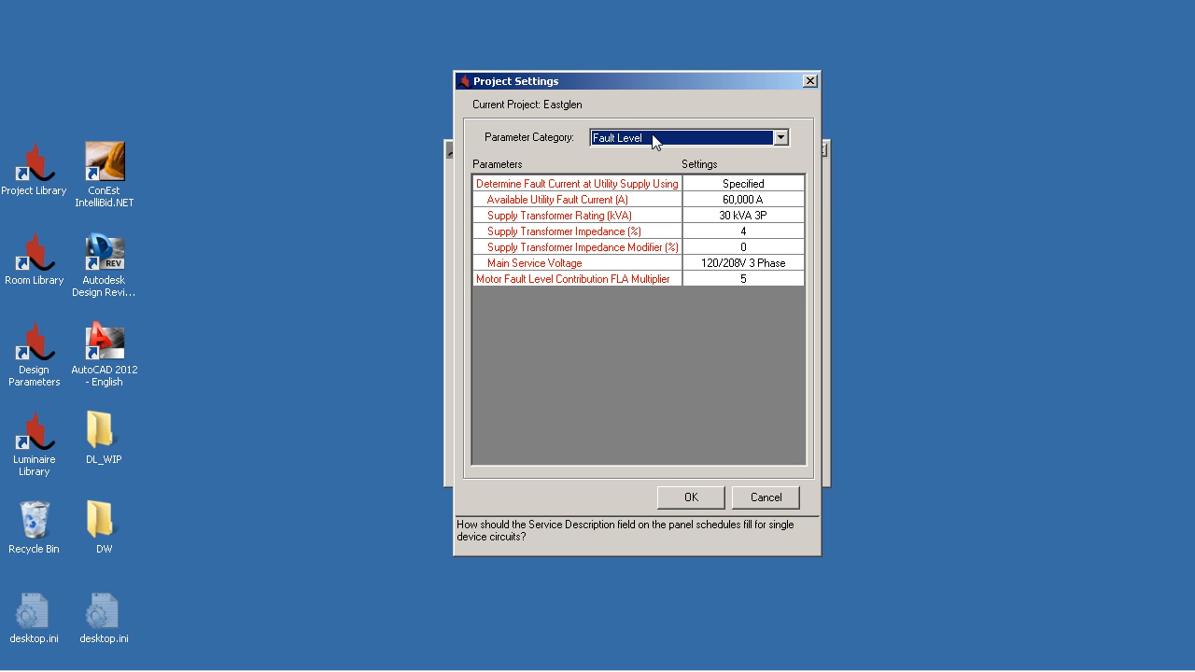
left_click(791, 184)
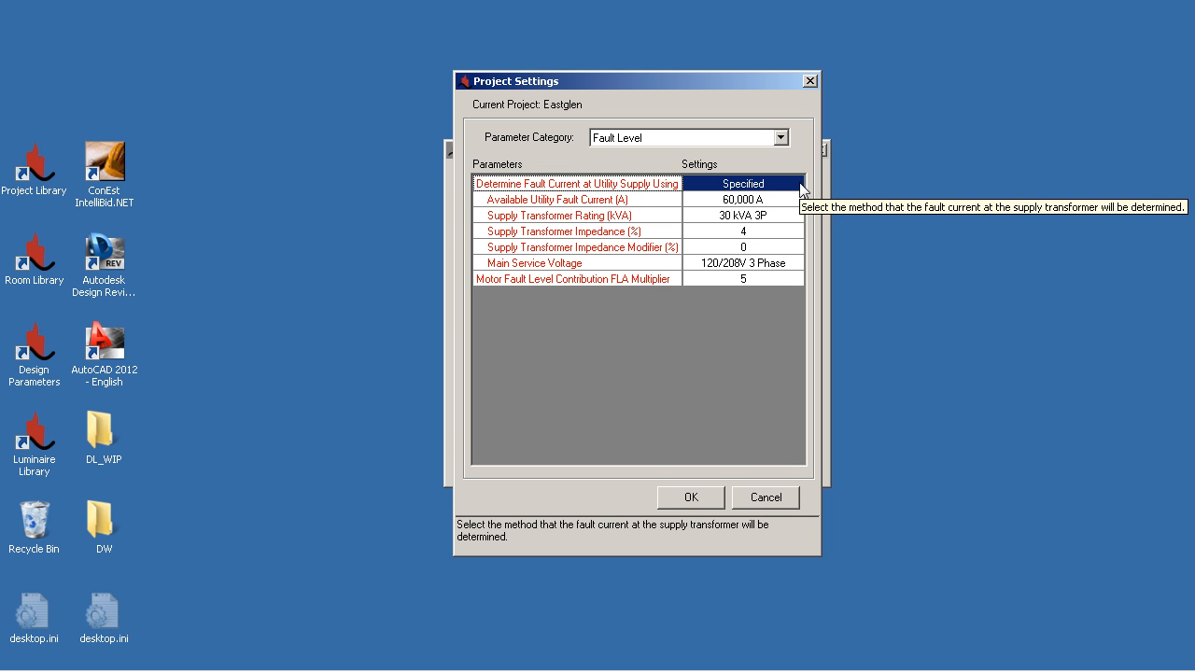
left_click(793, 186)
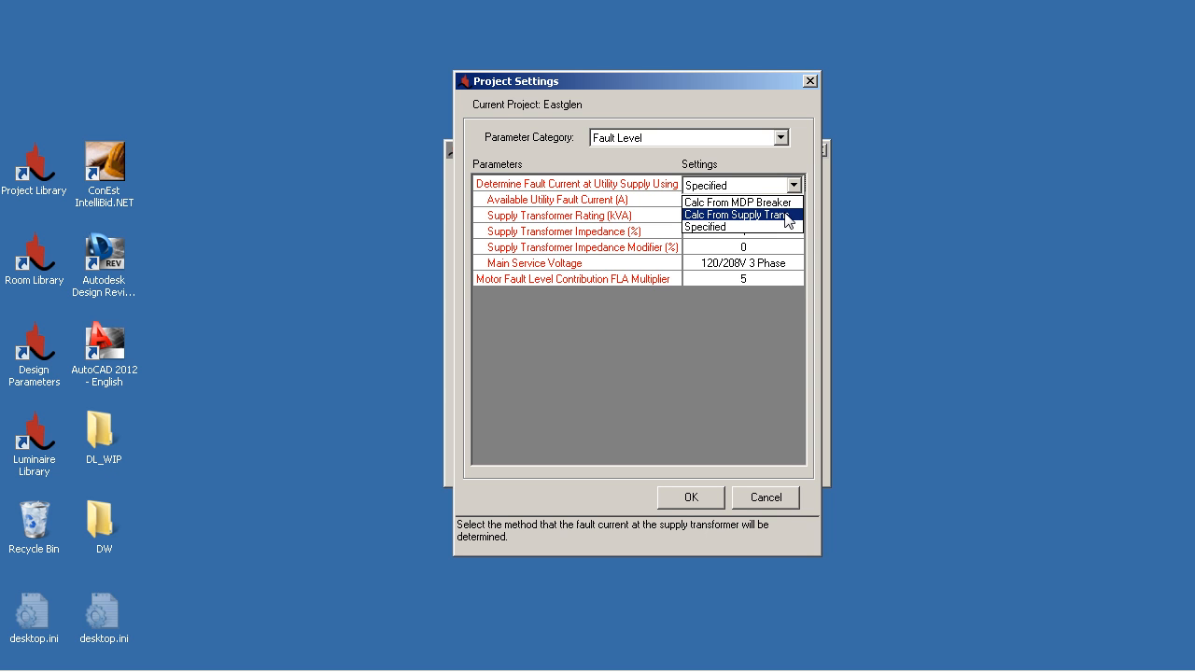
left_click(719, 227)
left_click(708, 200)
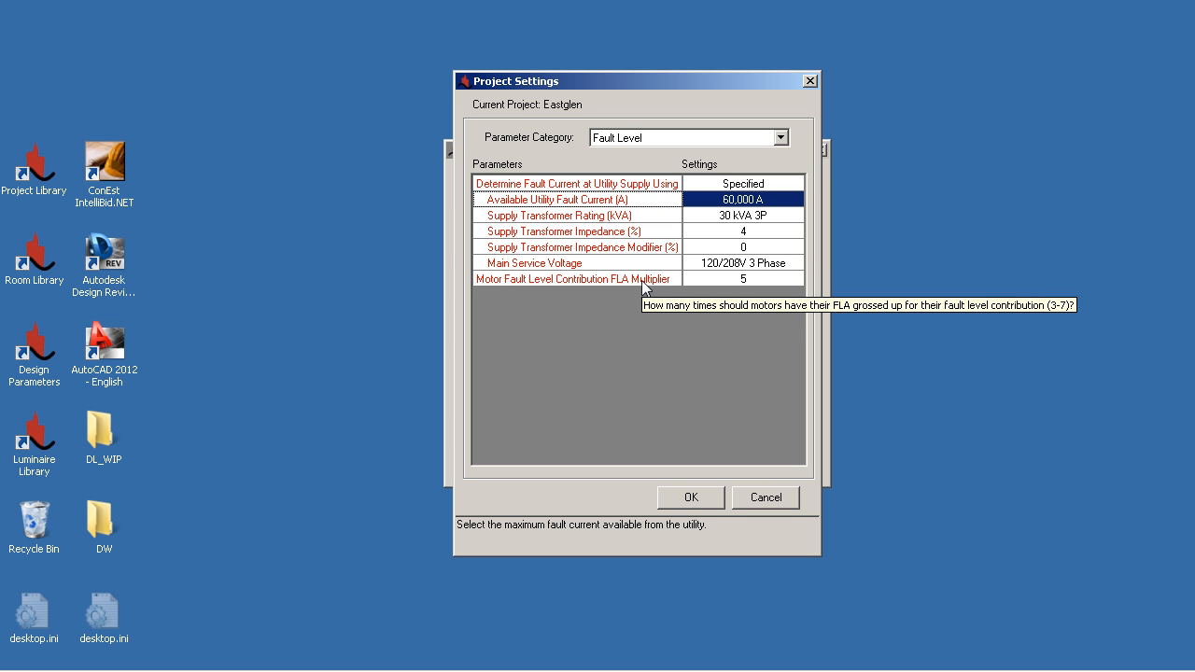
left_click(711, 278)
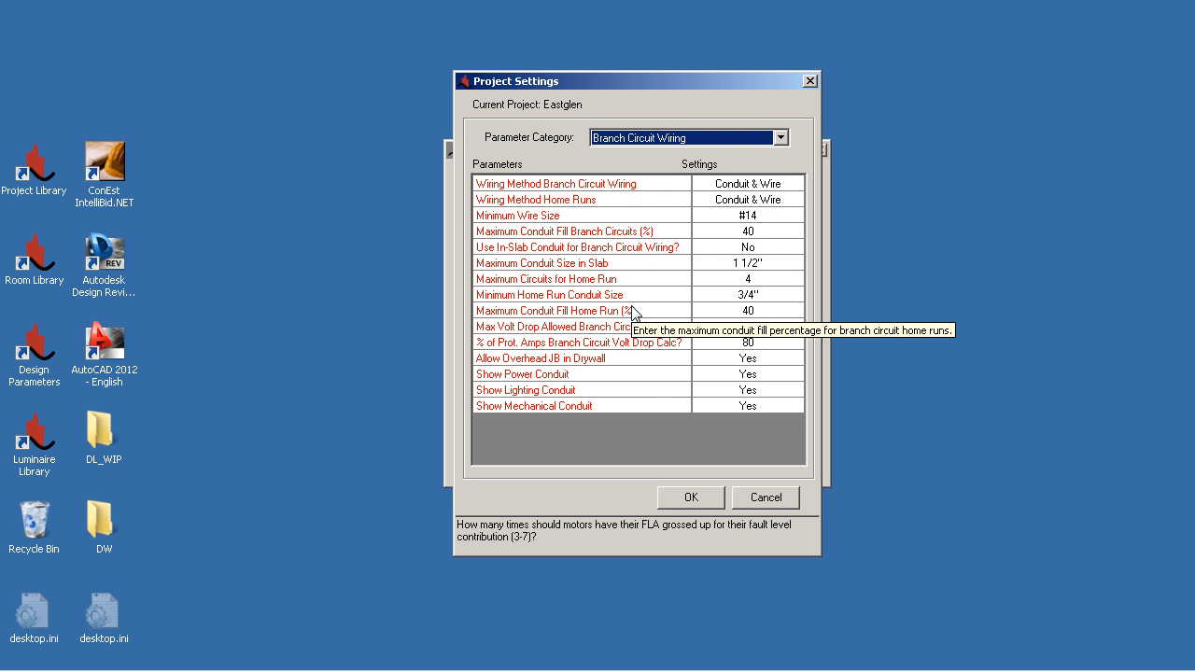
Step: In the Branch Circuit Wiring category, set Maximum Circuits for Home Run to 3 and the maximum branch circuit voltage drop to 2.5%
left_click(763, 278)
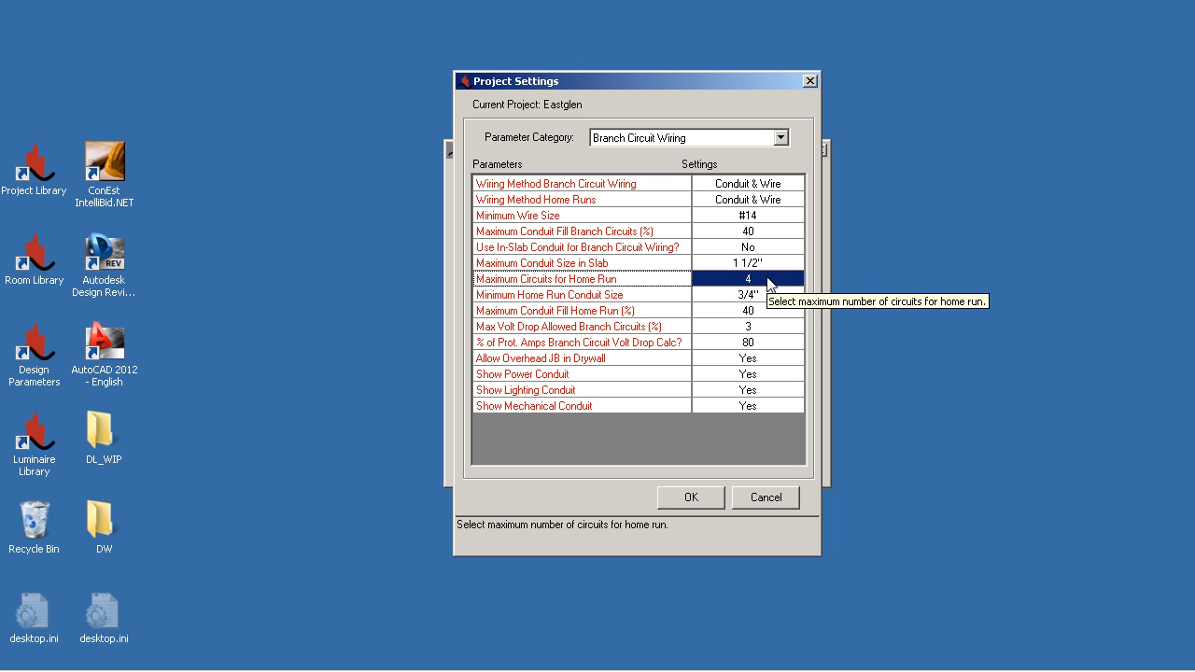
left_click(769, 280)
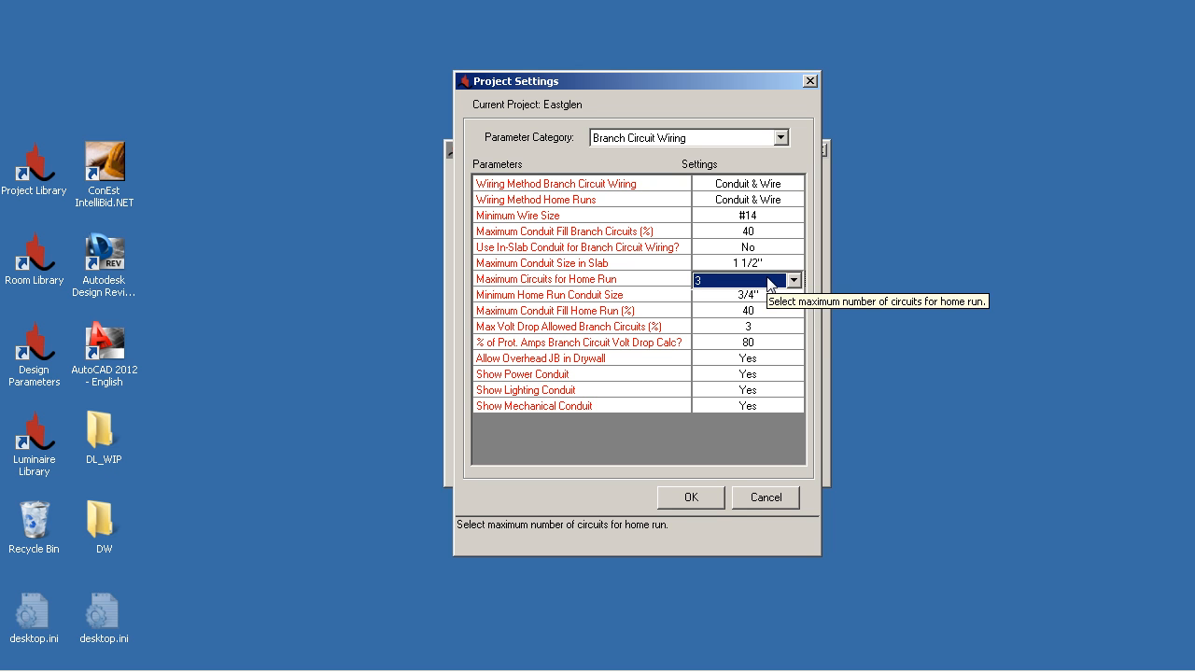
left_click(719, 295)
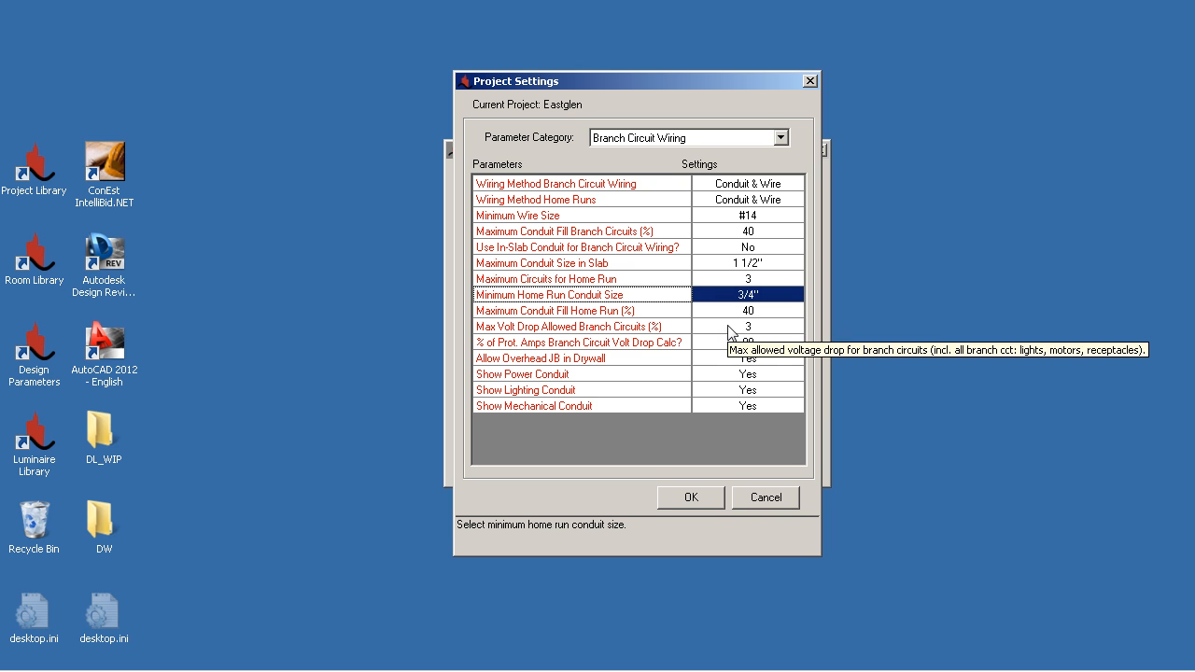
left_click(729, 326)
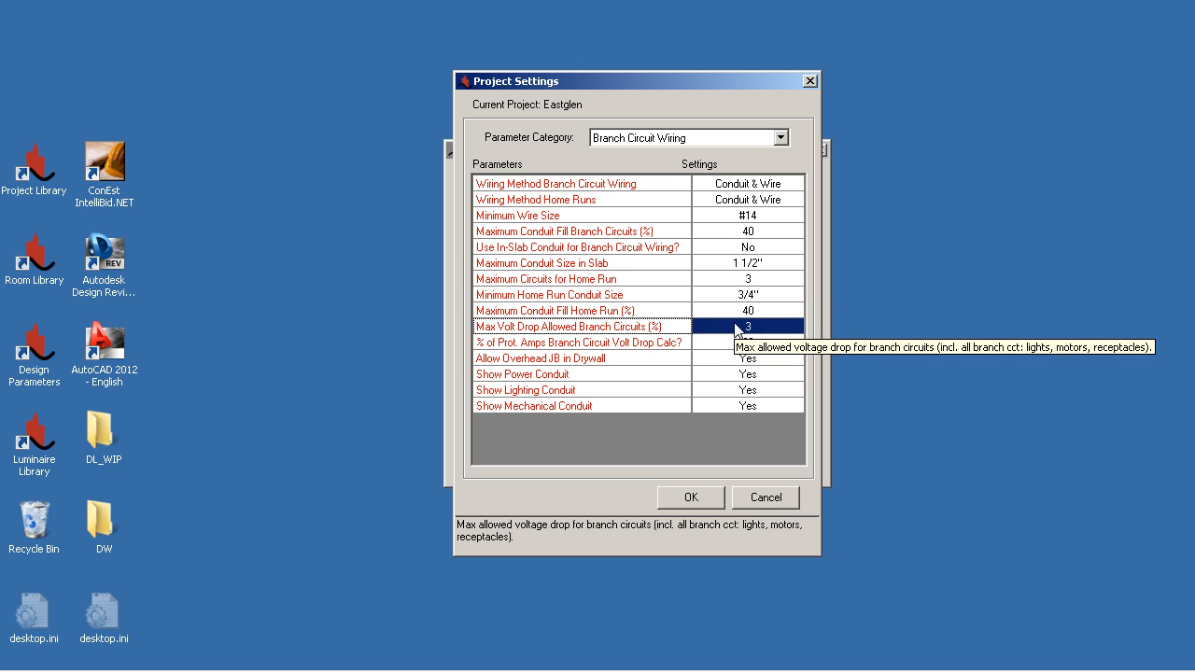
left_click(735, 327)
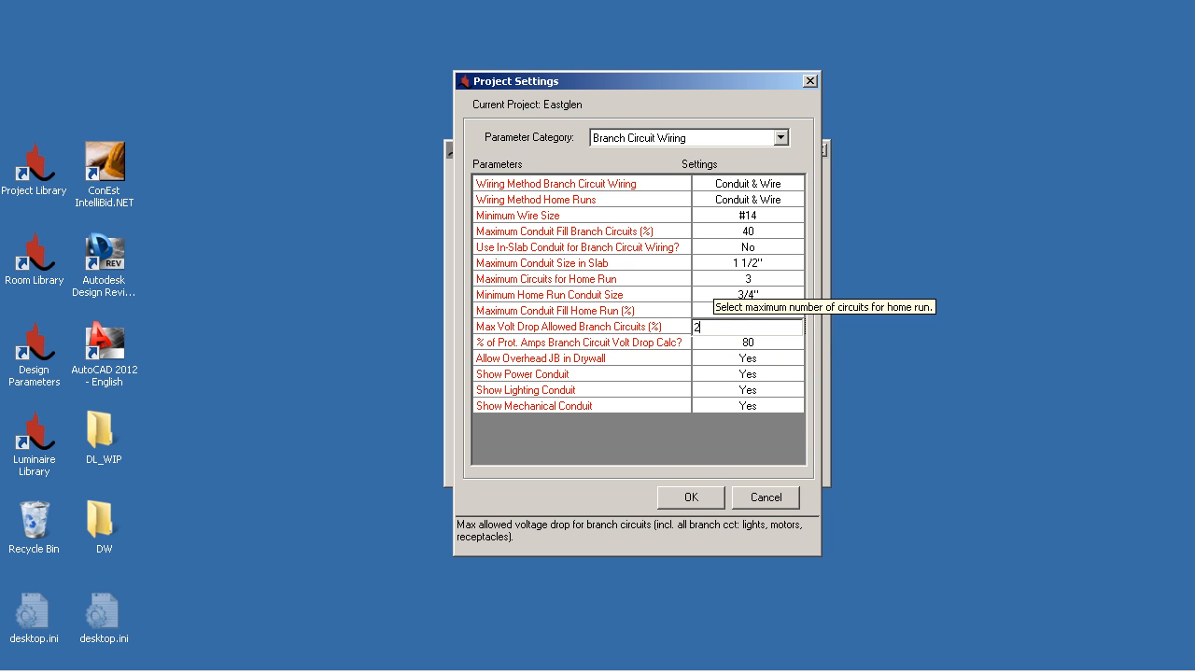
type("2.5")
key("Return")
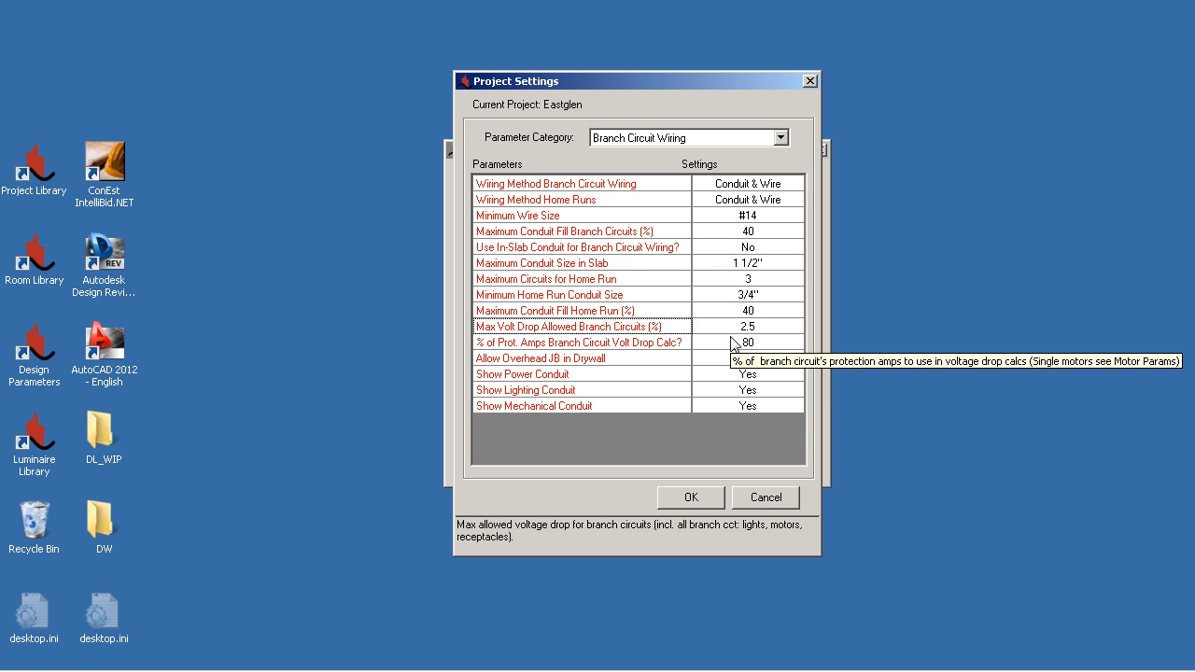
left_click(722, 327)
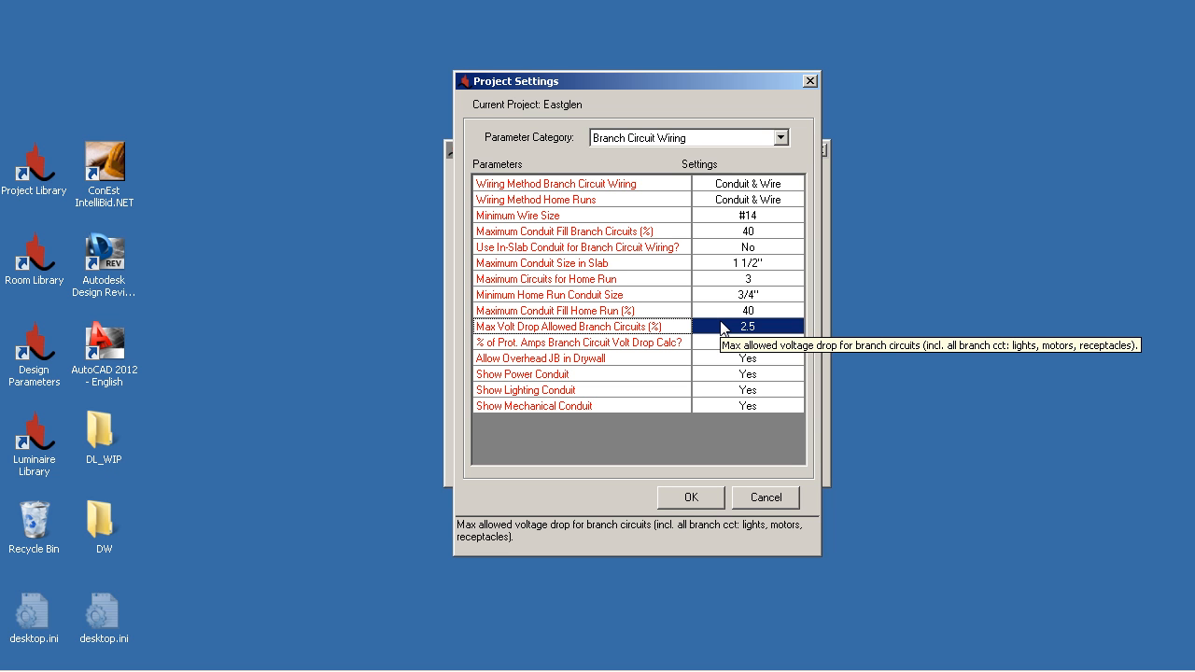
Step: In the Motors category, choose MCC as the destination for circuiting large motors
left_click(634, 140)
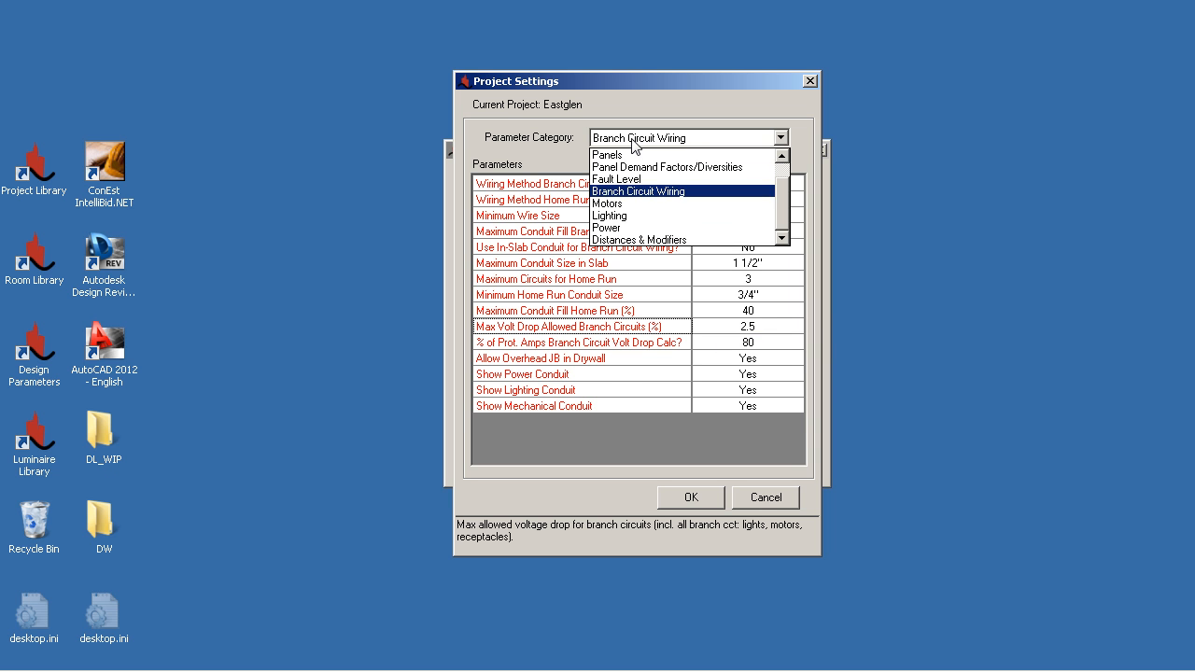
left_click(611, 203)
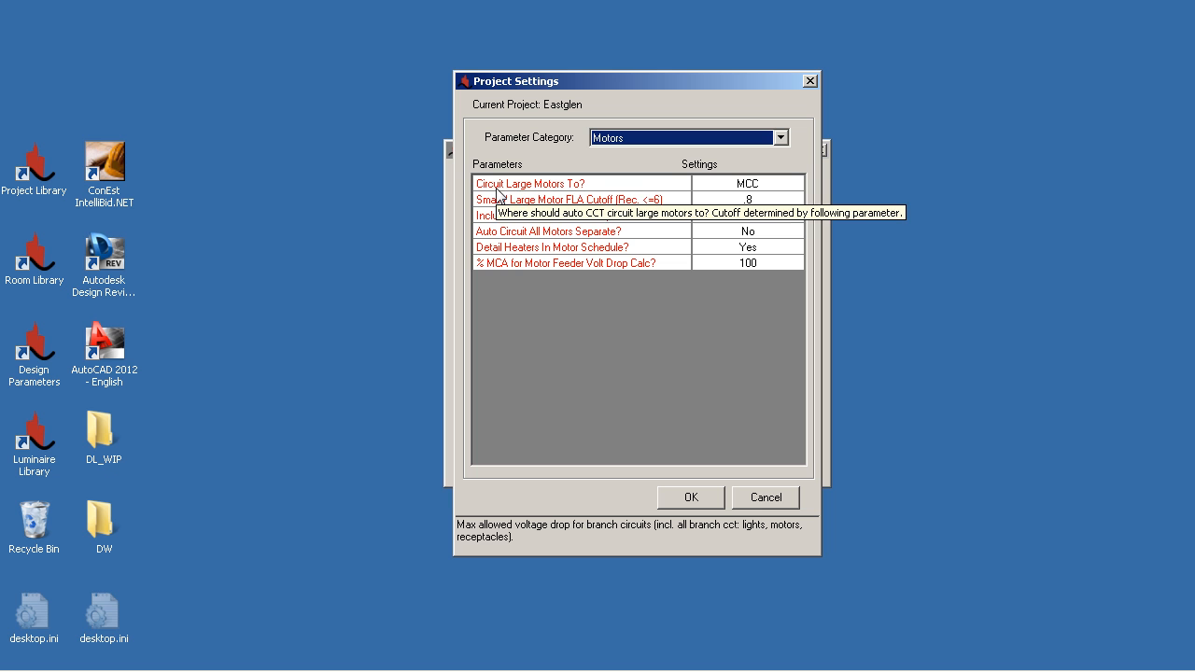
left_click(778, 186)
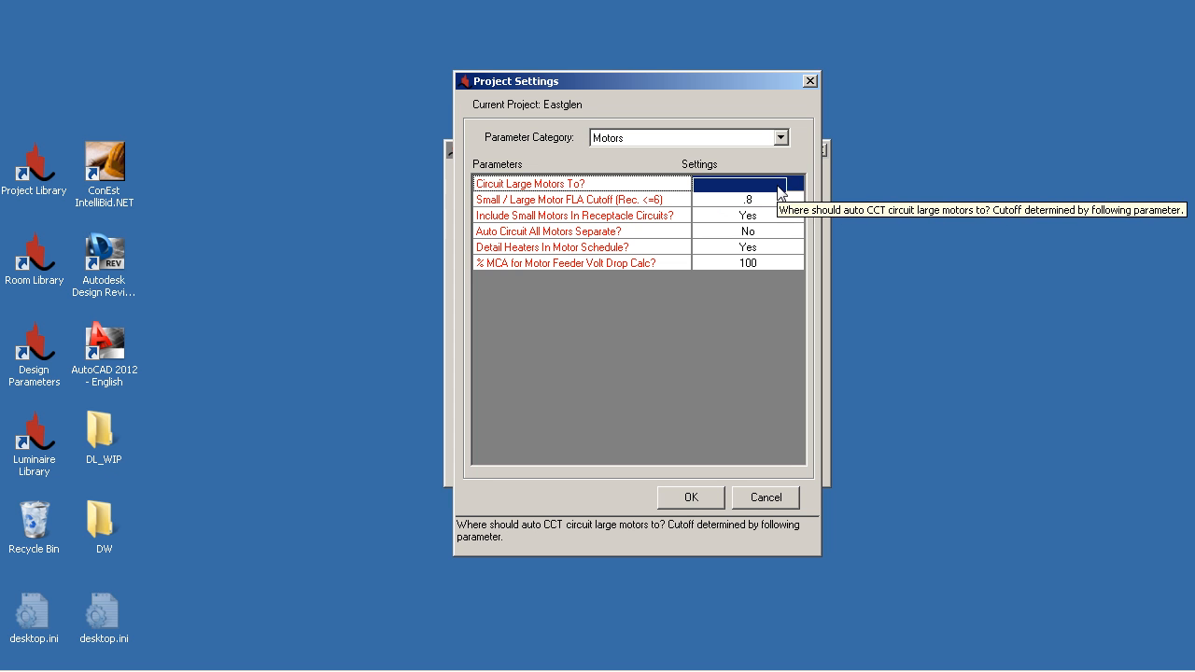
left_click(779, 189)
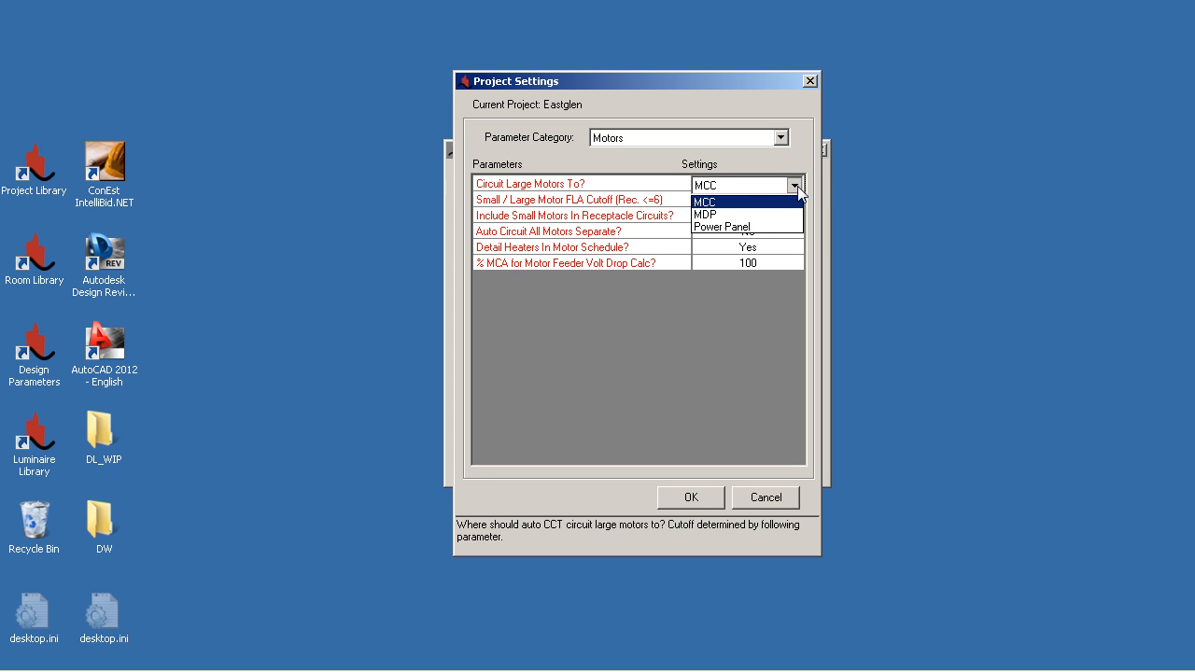
left_click(728, 203)
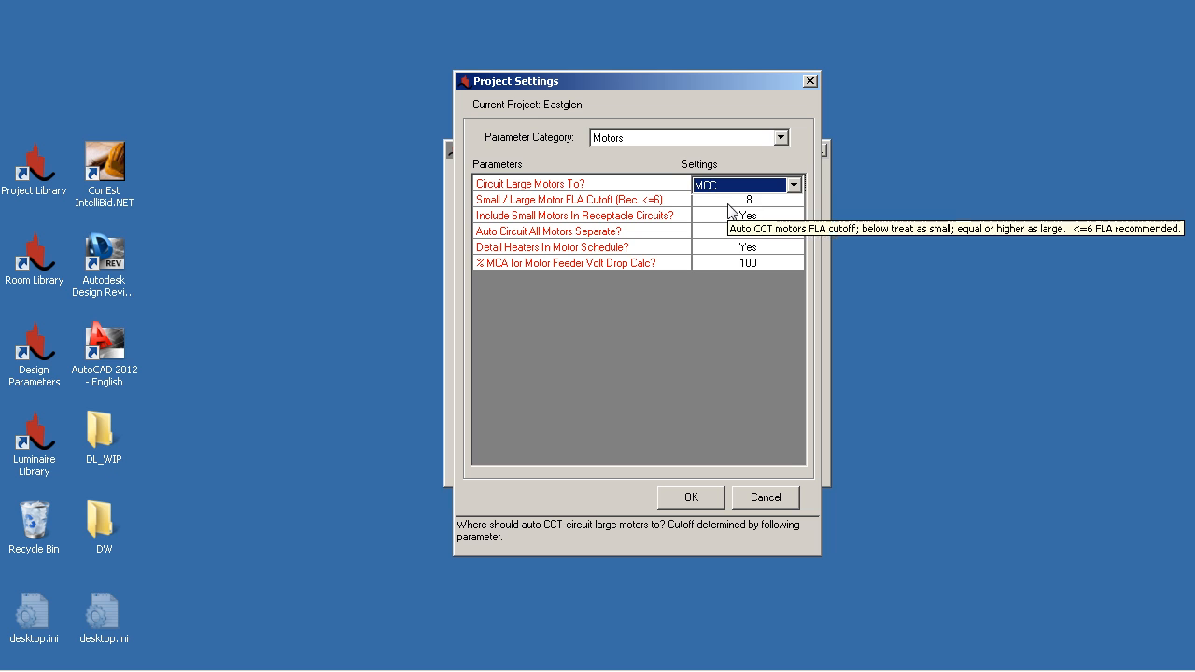
Step: Set the Small / Large Motor FLA Cutoff to 2
left_click(776, 202)
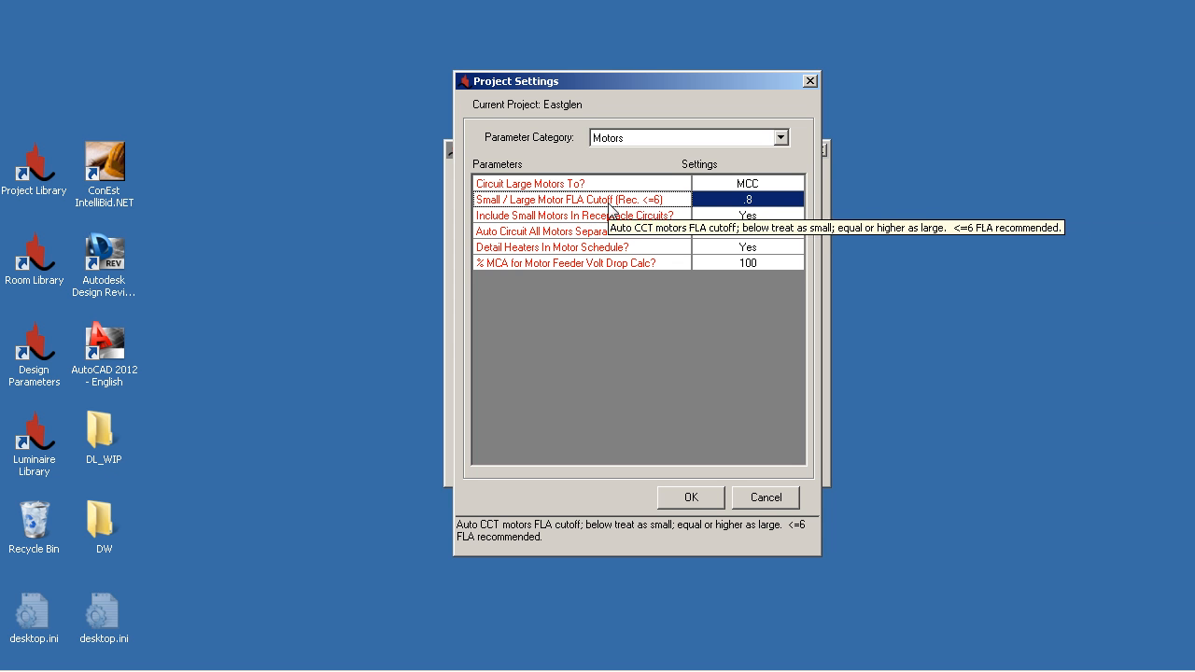
left_click(757, 202)
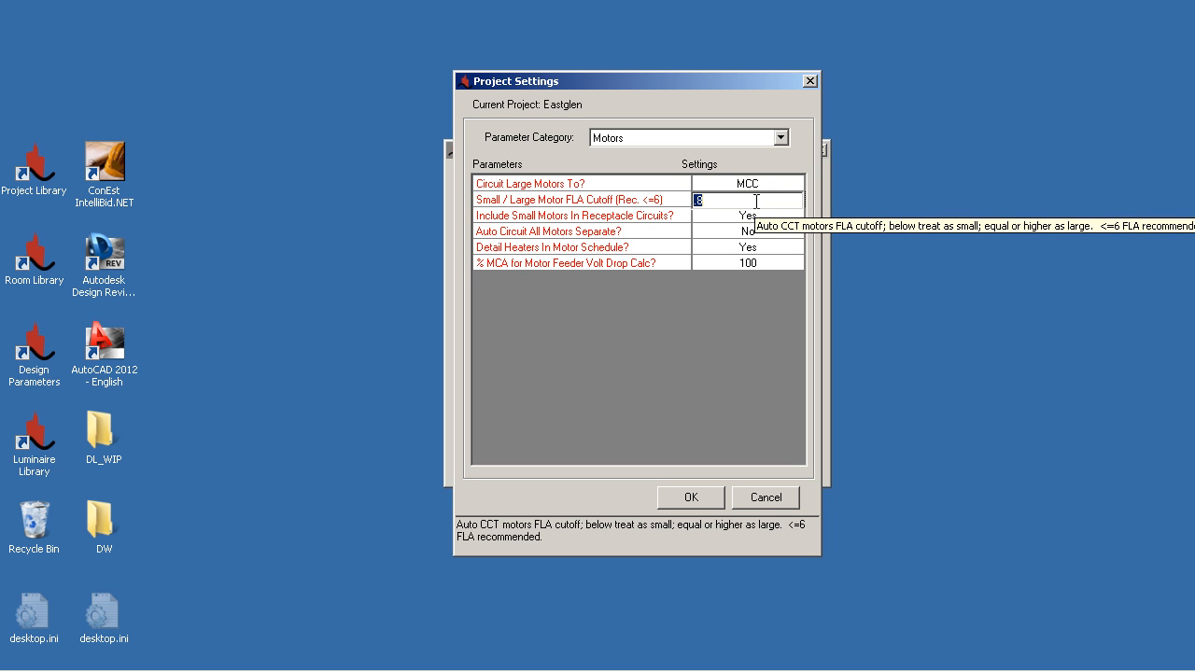
type("2")
key("Return")
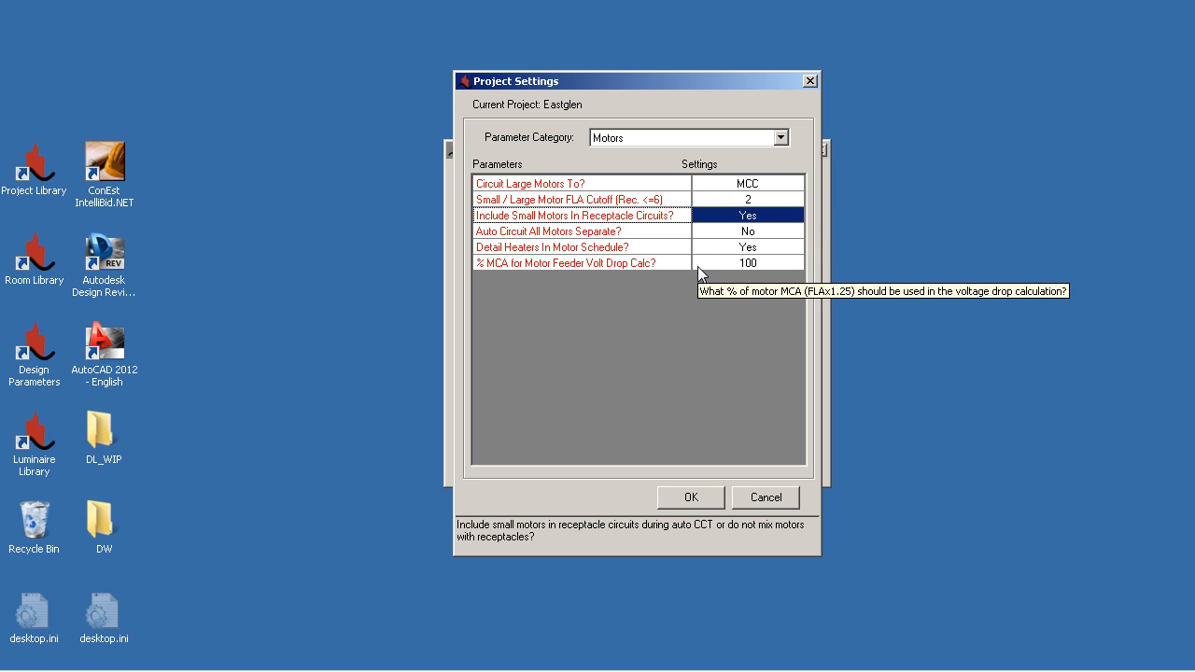
Step: Review the Motors settings for small motors in receptacle circuits, separate auto circuiting, heater detailing and feeder voltage drop MCA percentage
left_click(701, 227)
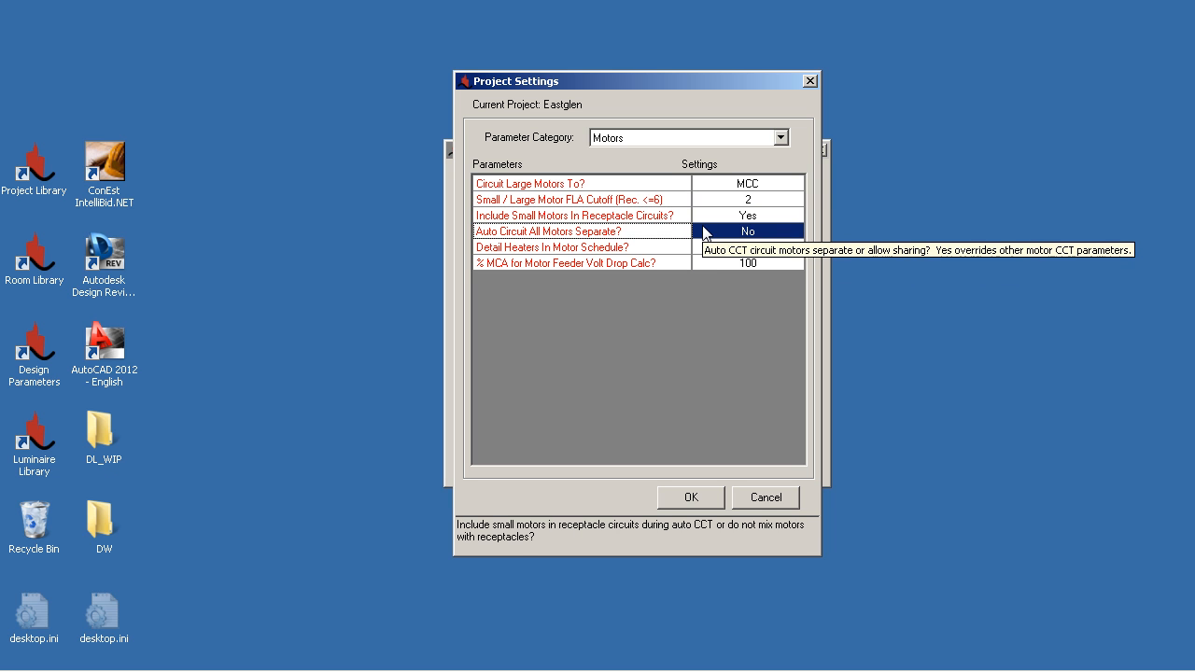
left_click(703, 214)
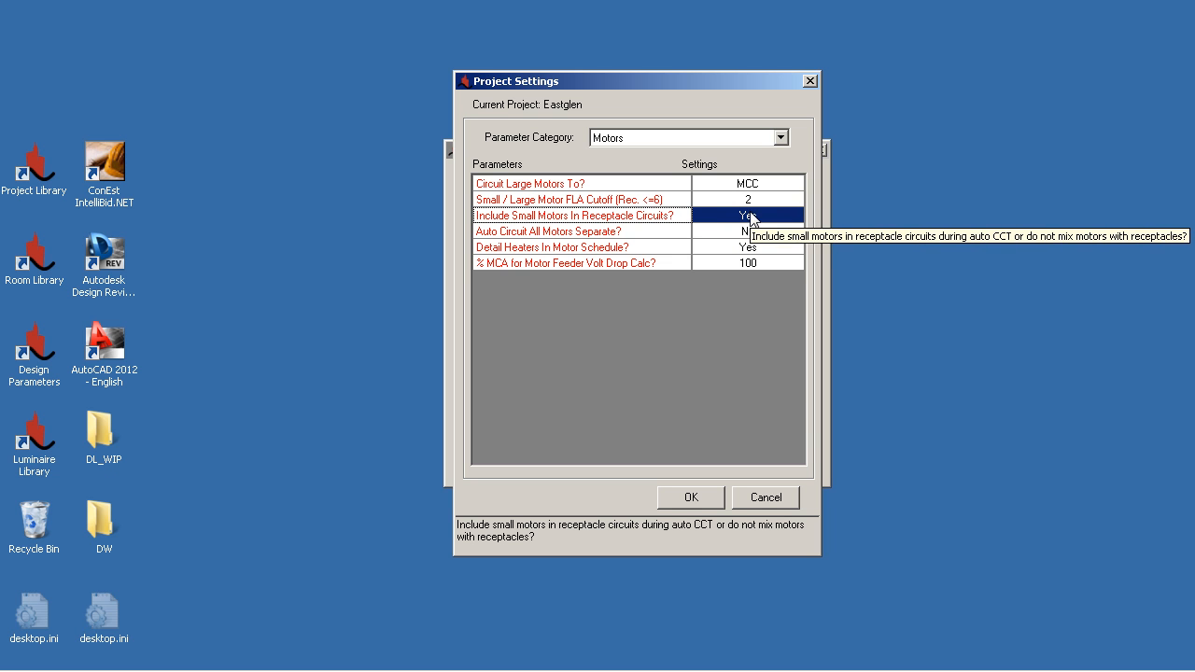
left_click(747, 216)
left_click(748, 213)
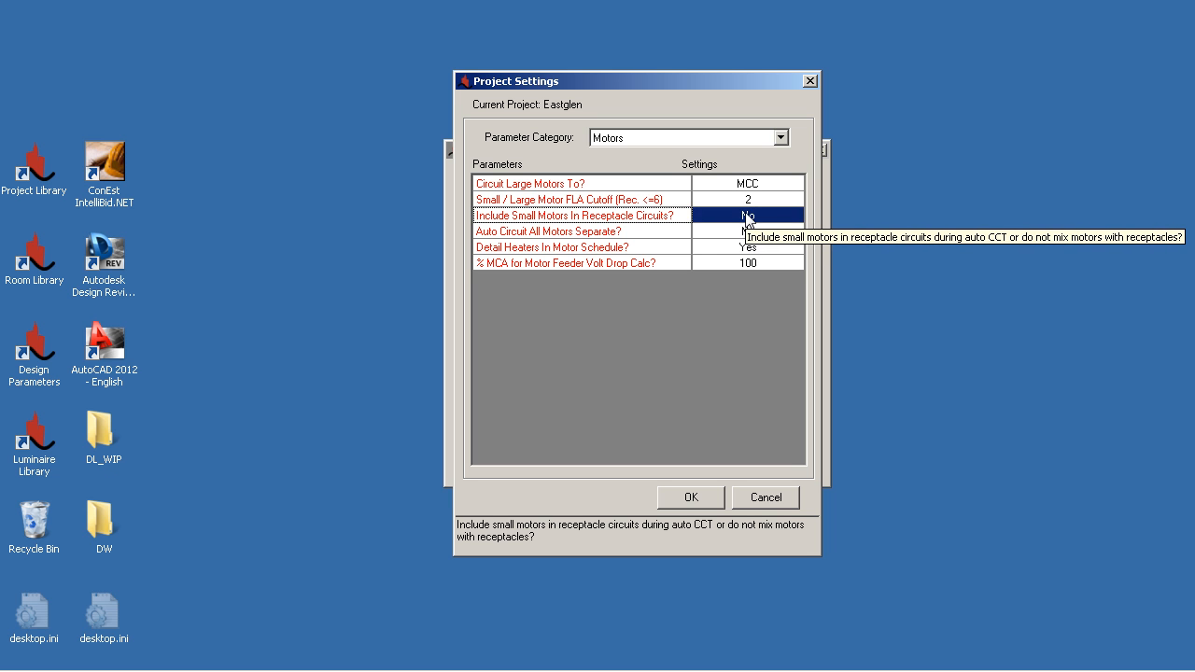
left_click(745, 214)
left_click(746, 216)
left_click(735, 234)
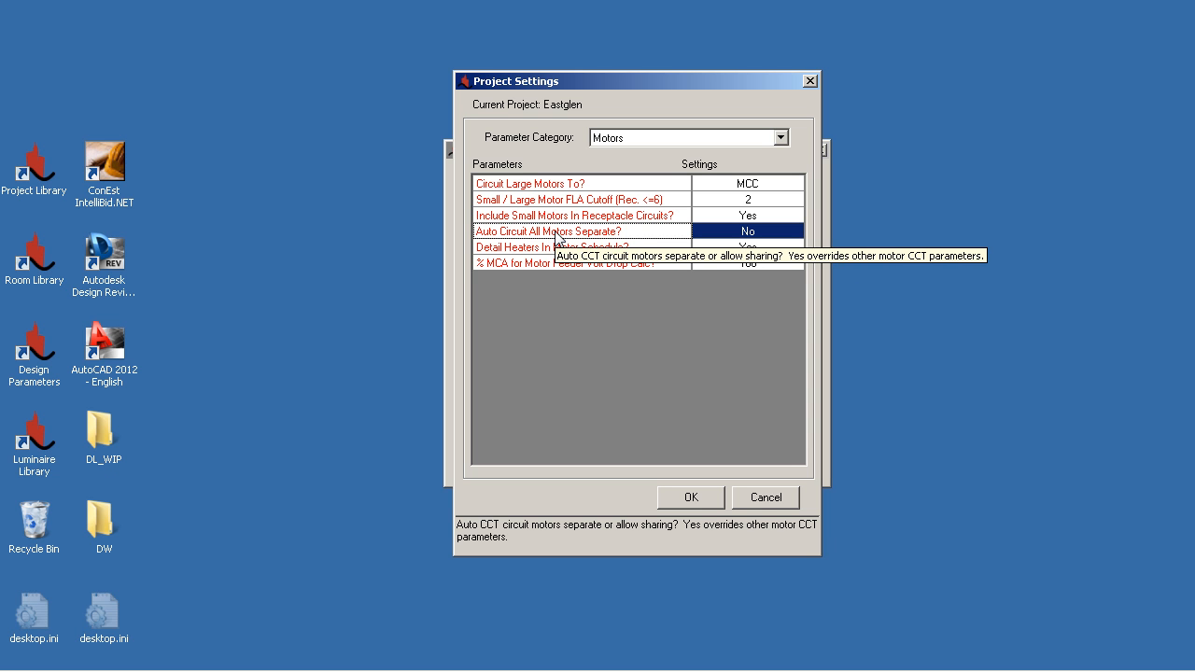
left_click(744, 246)
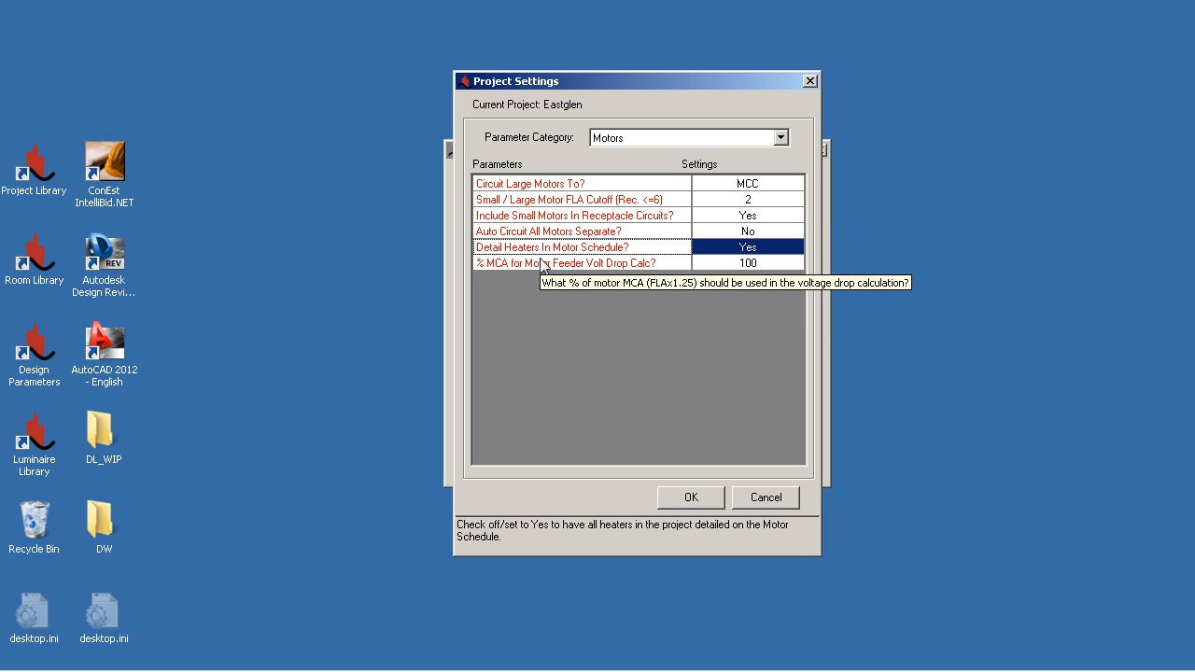
left_click(709, 263)
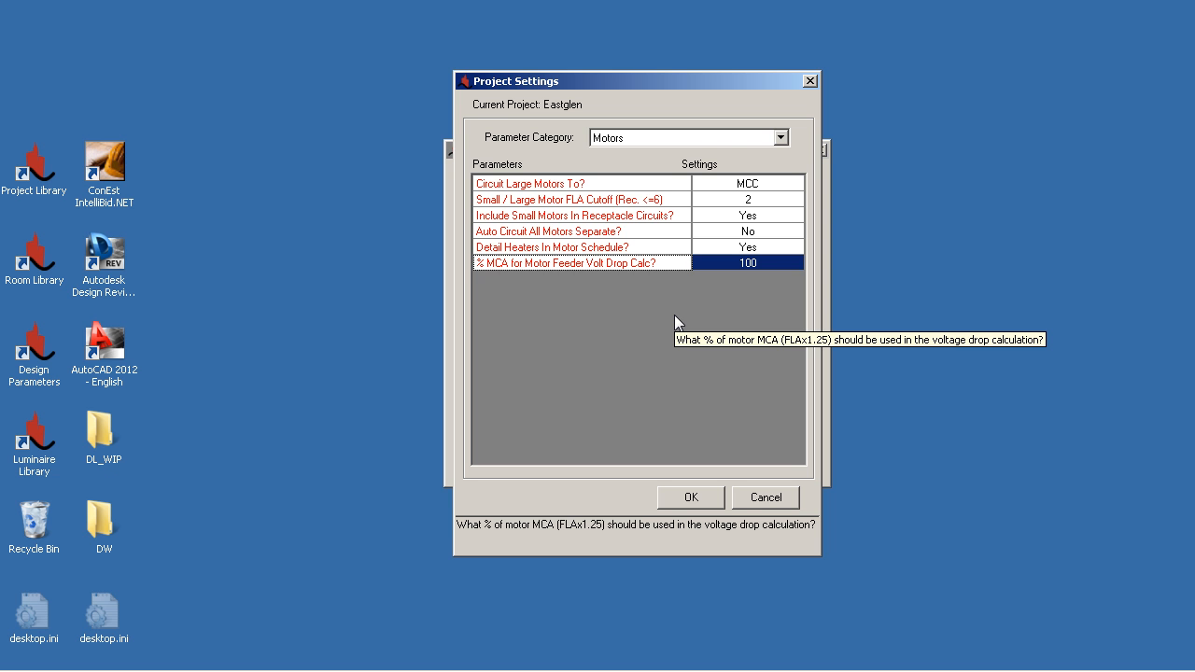
Step: Review the wall, ceiling and floor reflectance and ceiling height defaults in the Lighting category
left_click(687, 137)
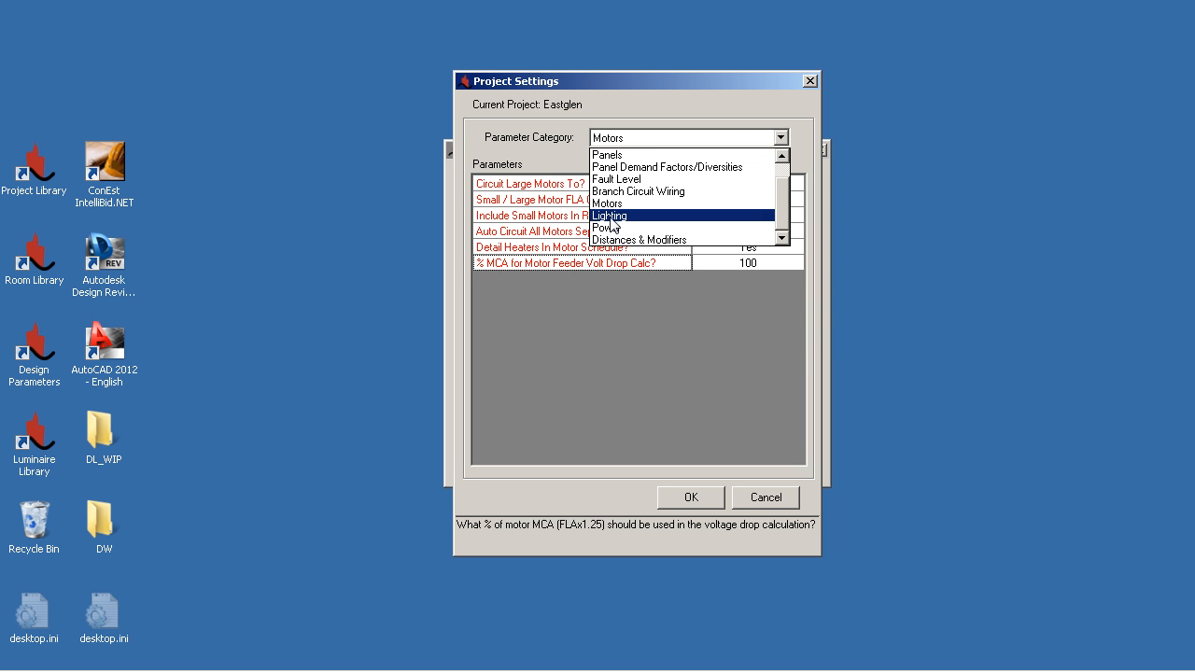
left_click(612, 220)
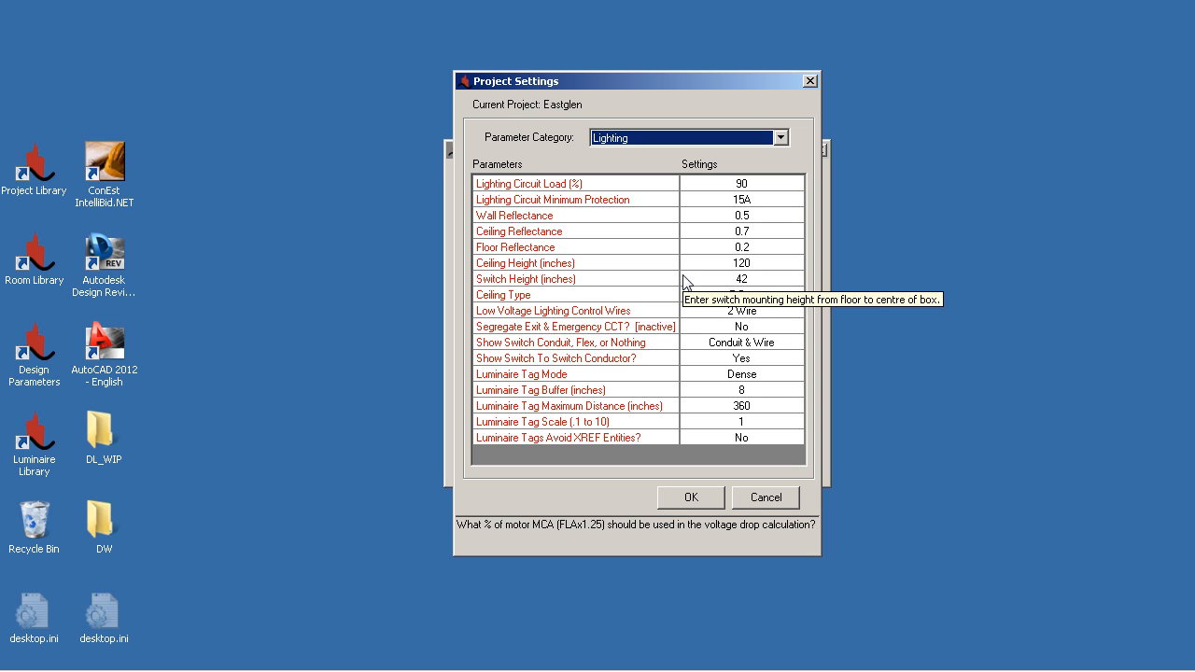
left_click(742, 216)
left_click(763, 232)
left_click(761, 248)
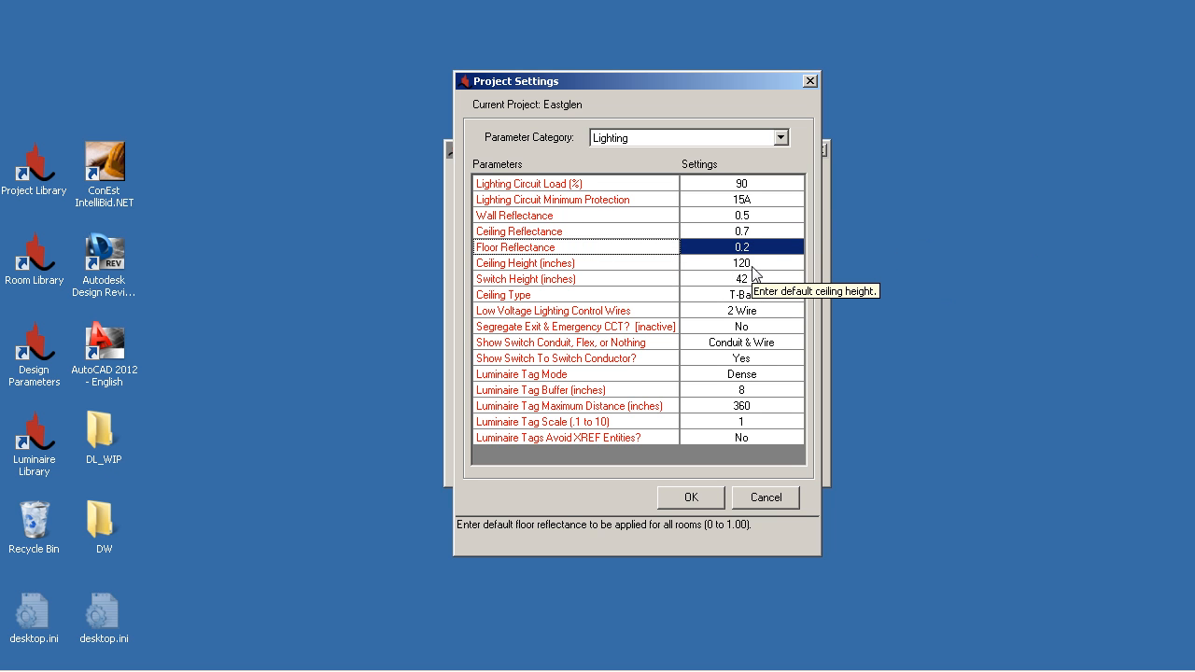
left_click(761, 264)
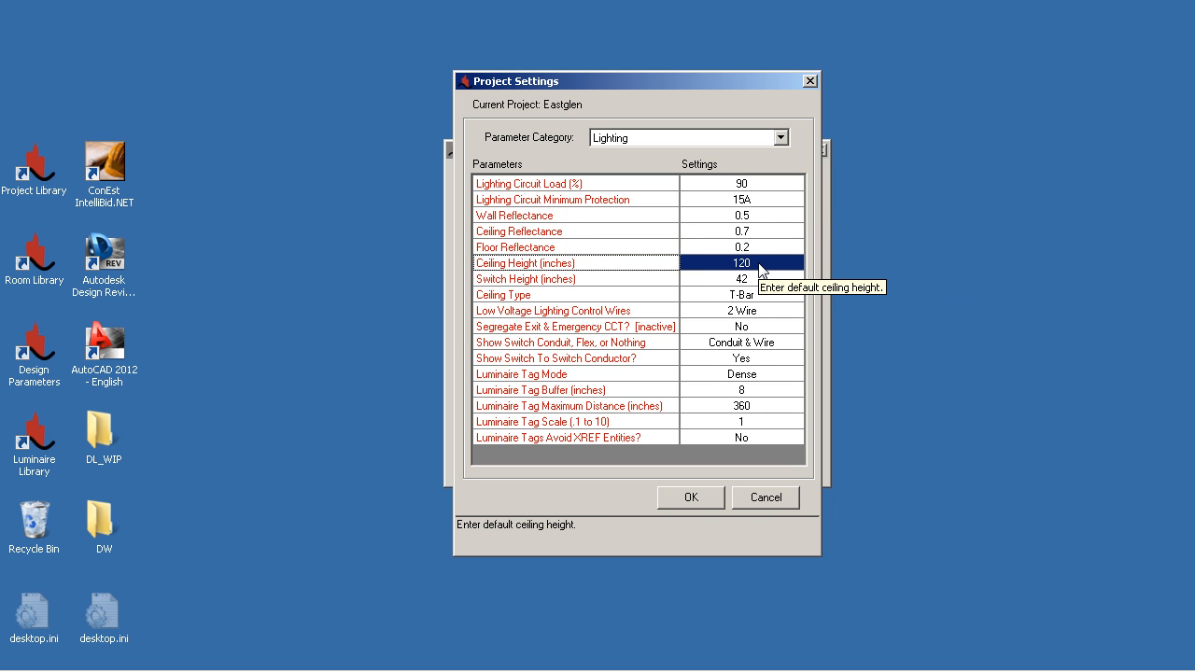
left_click(754, 217)
left_click(754, 232)
left_click(753, 248)
left_click(753, 265)
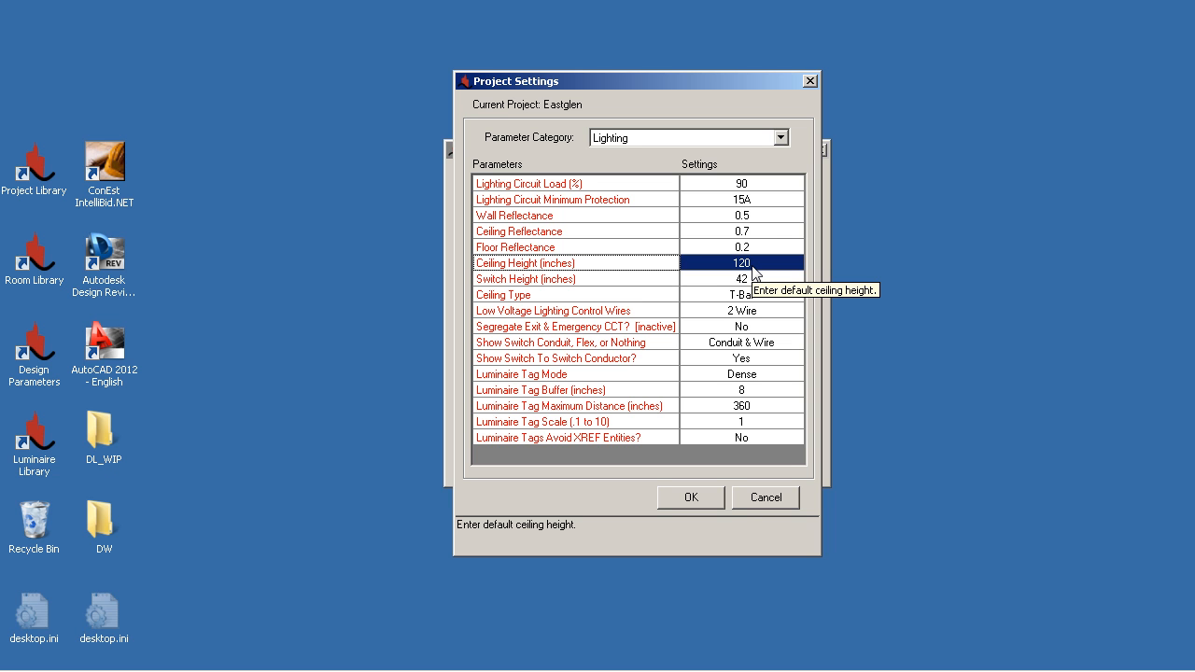
Step: Set the Lighting Circuit Load to 100 percent
left_click(761, 185)
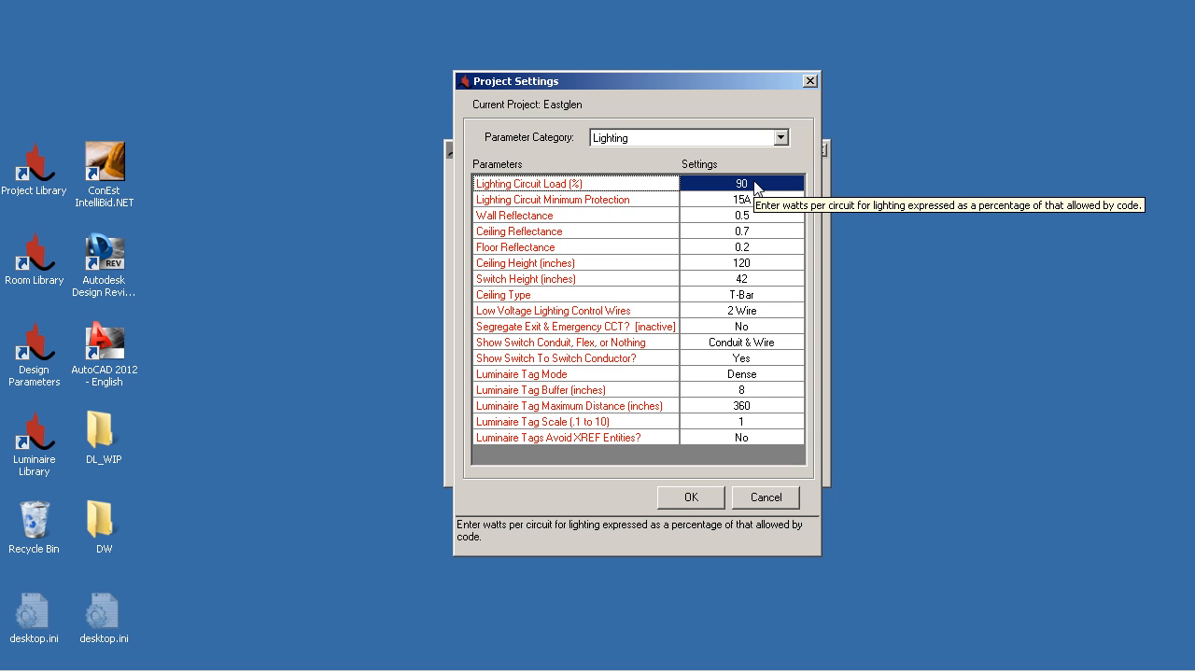
left_click(756, 184)
type("100")
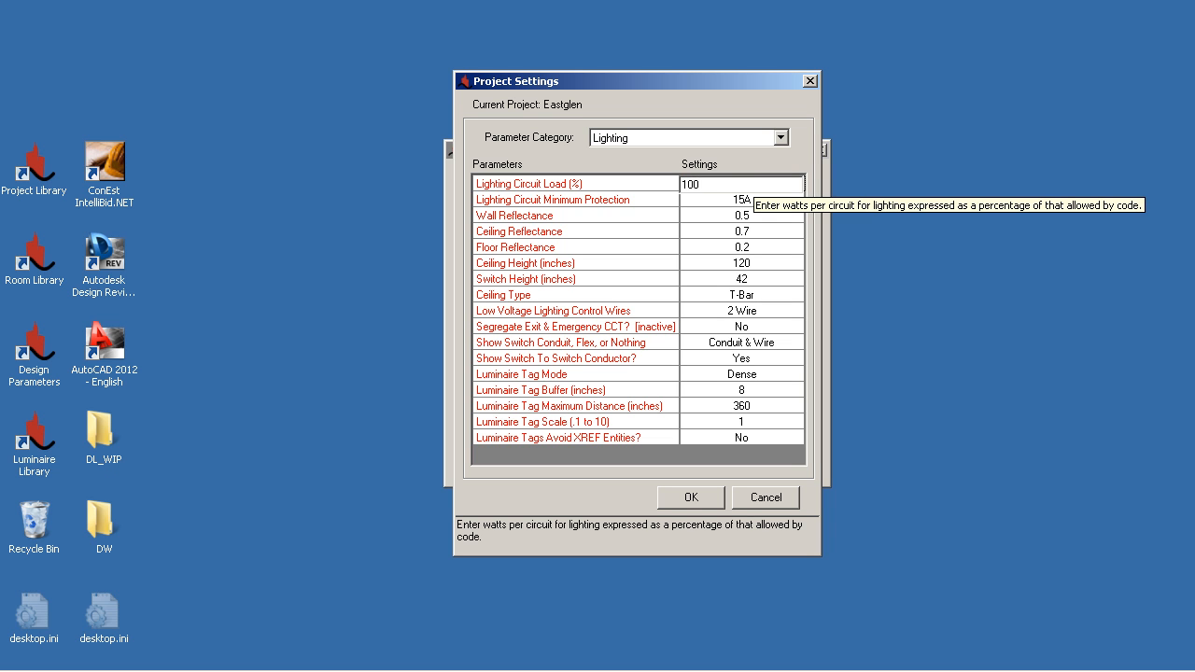
key("Return")
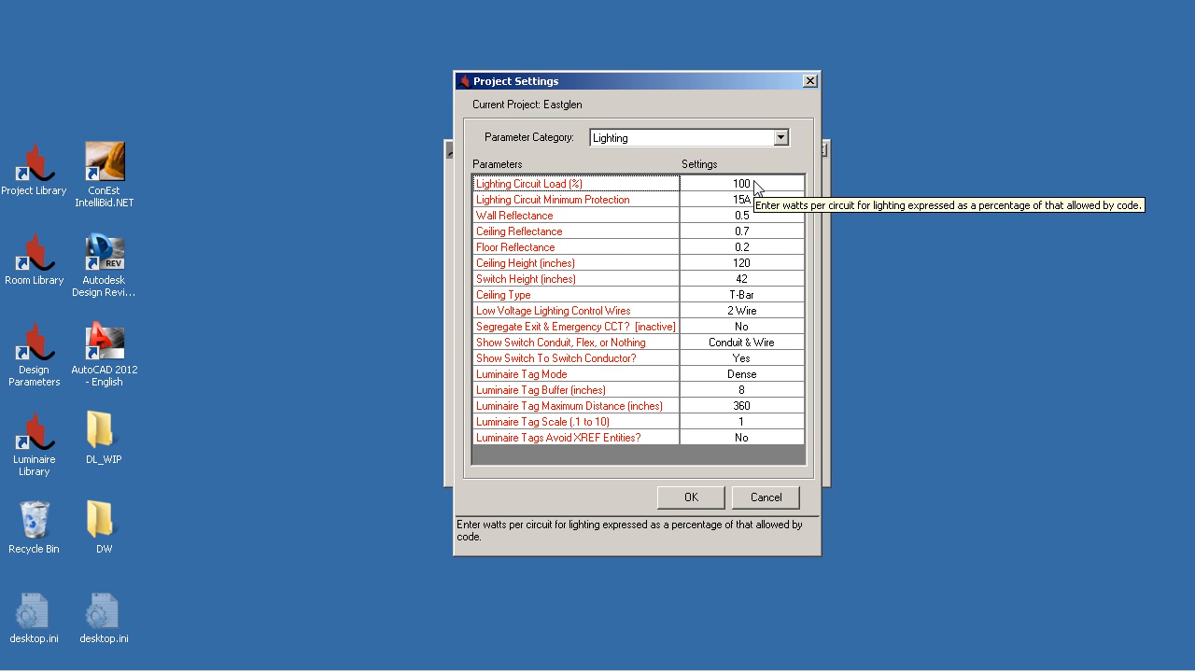
Step: Change the Luminaire Tag Mode for auto-placed tags to Thin
left_click(776, 375)
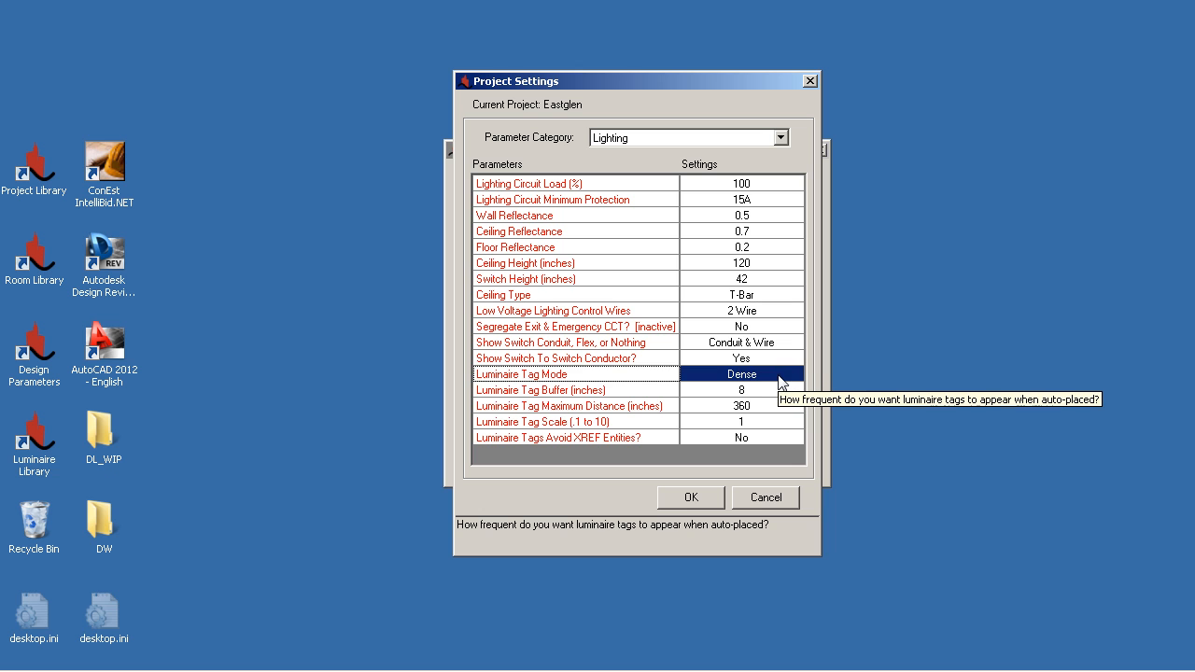
left_click(780, 378)
left_click(793, 376)
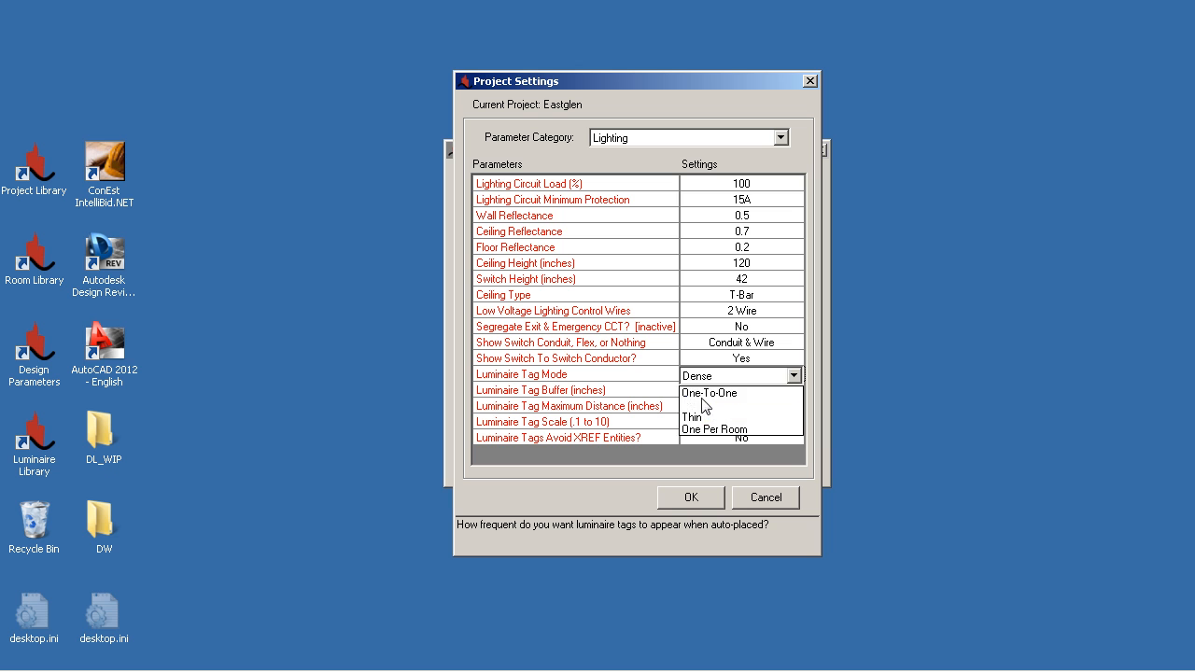
left_click(698, 418)
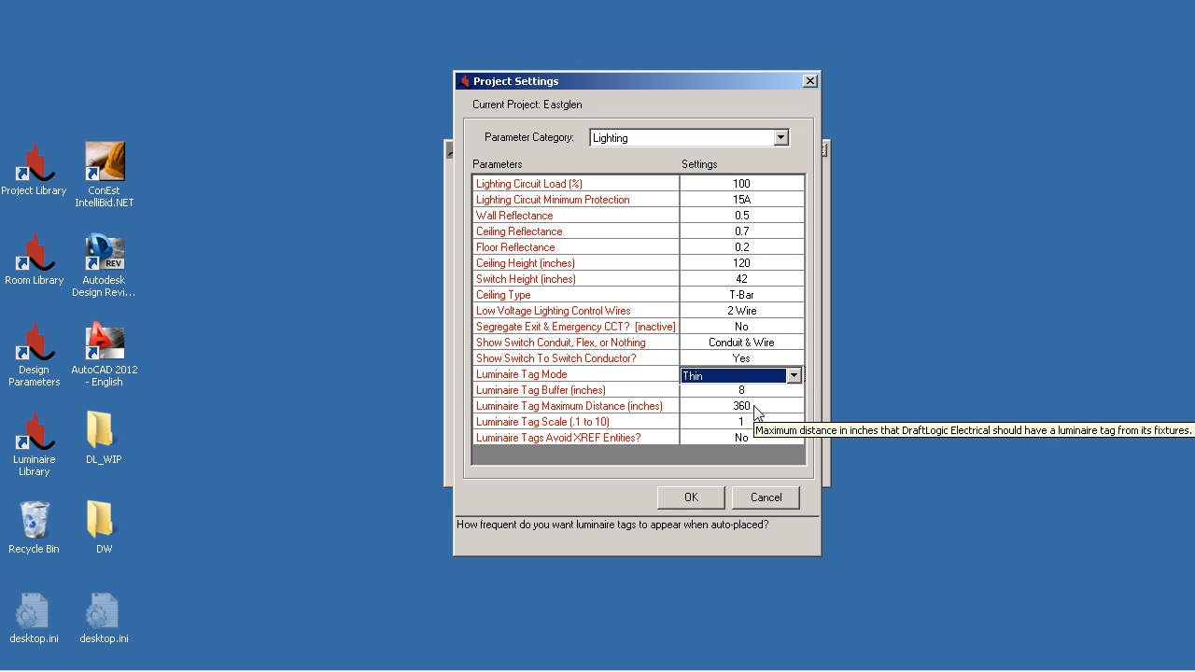
Step: Review the luminaire tag settings for buffer, maximum distance, scale and avoiding XREF entities
left_click(780, 394)
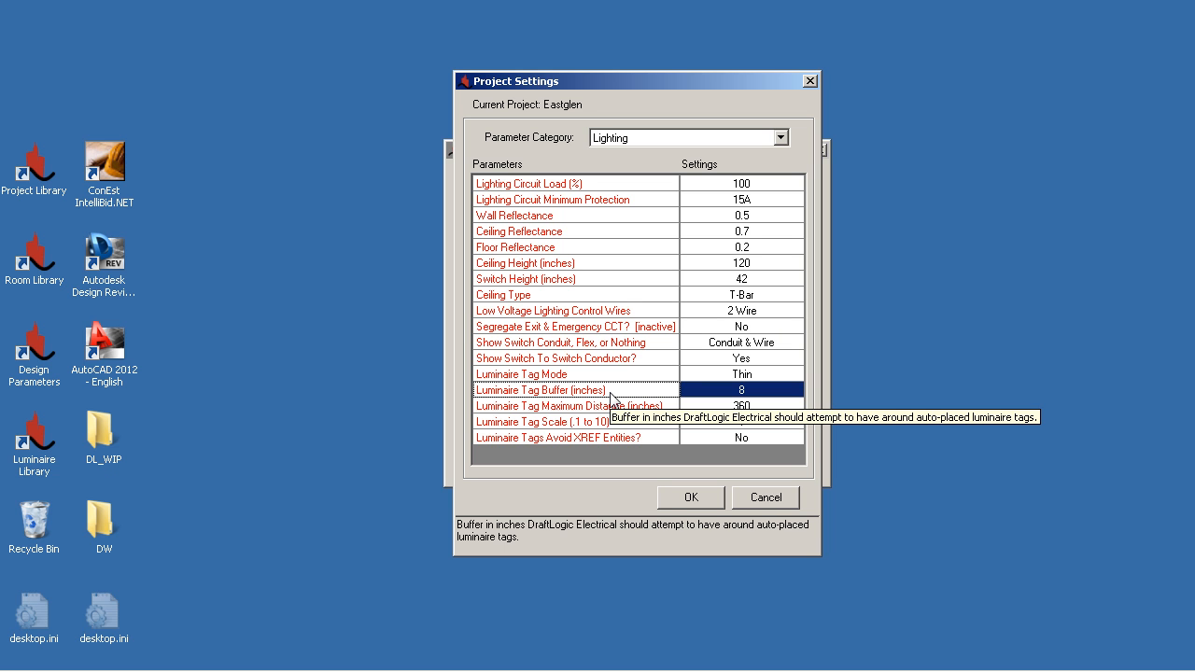
left_click(701, 406)
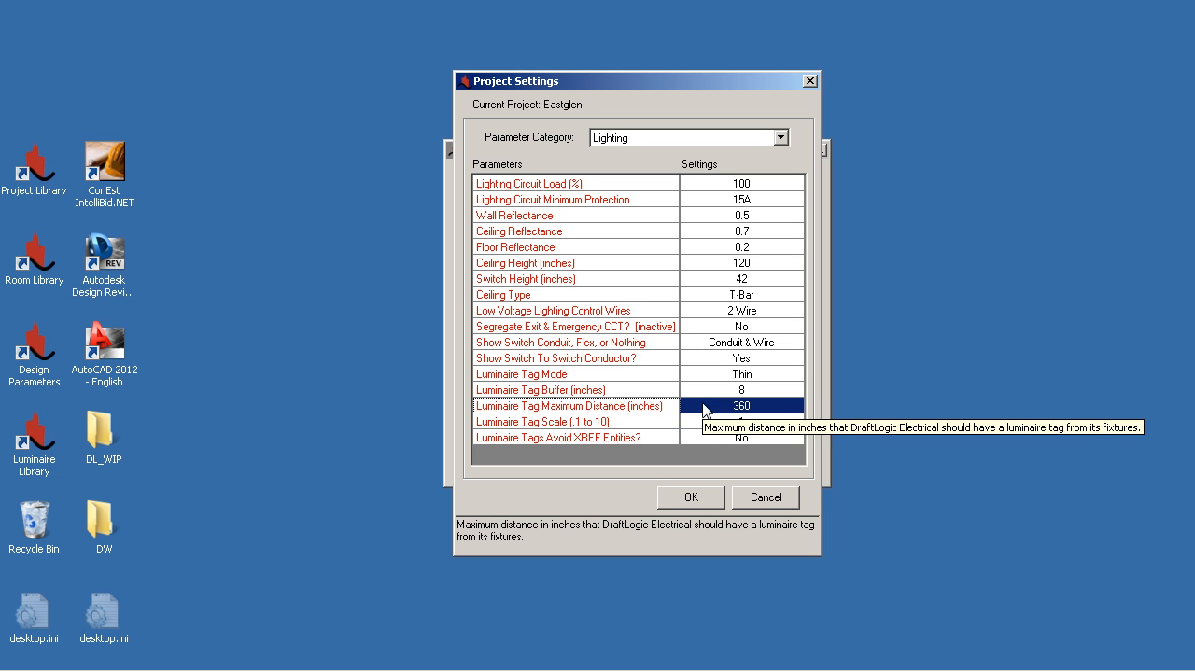
left_click(708, 393)
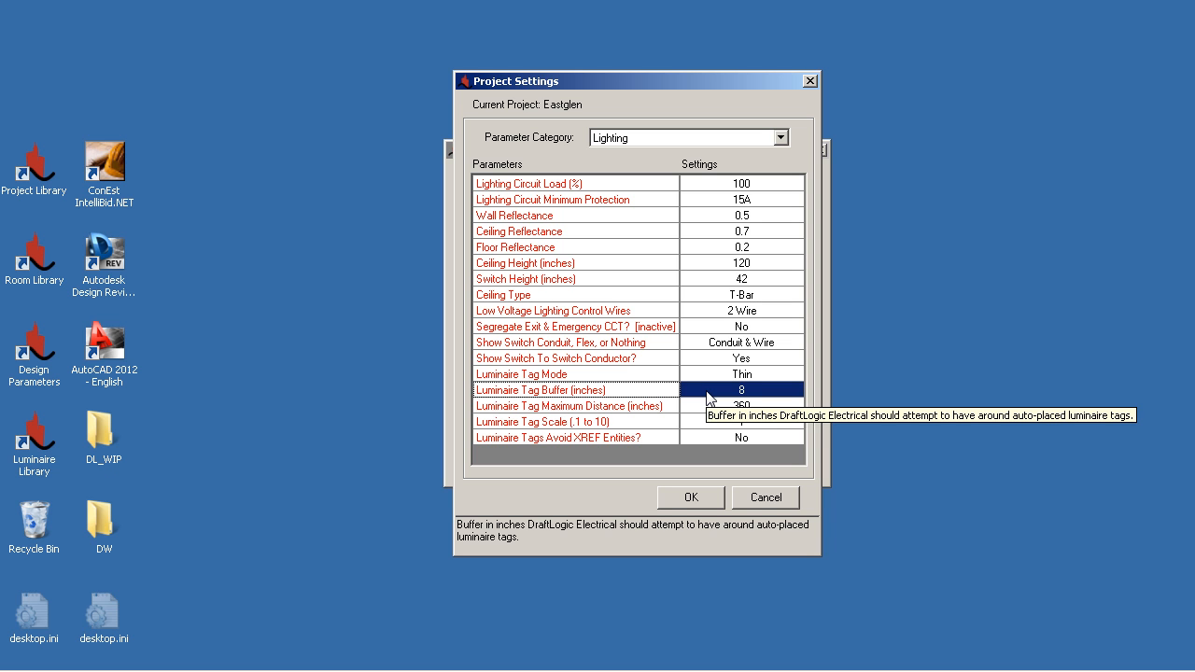
left_click(714, 407)
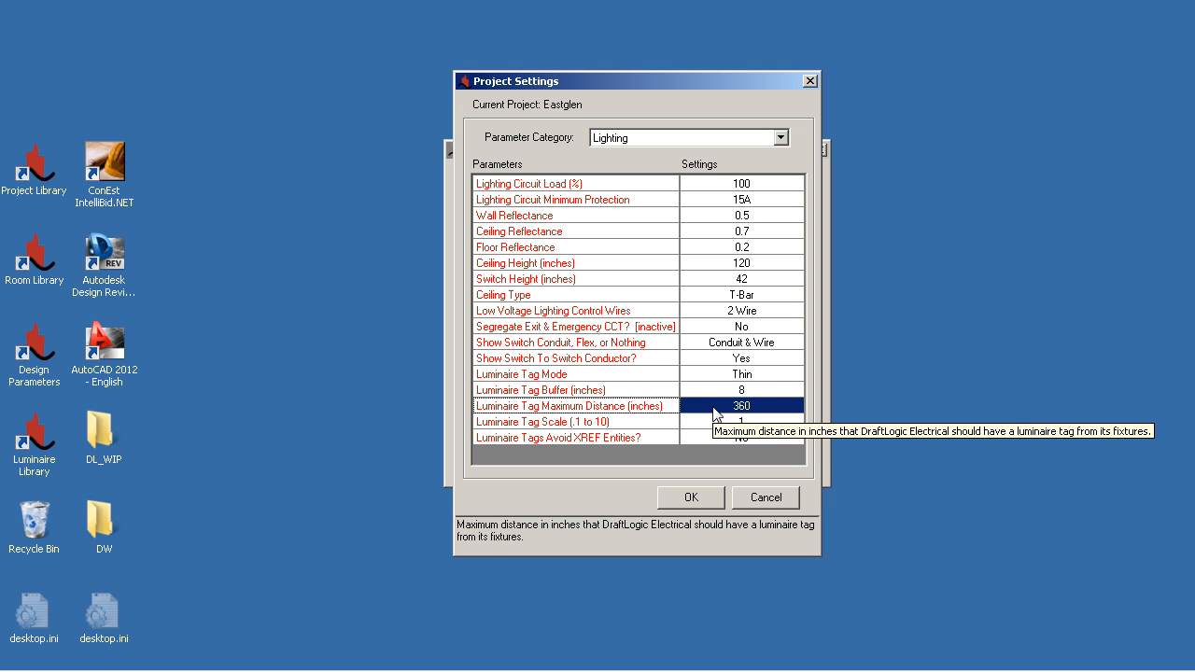
left_click(713, 422)
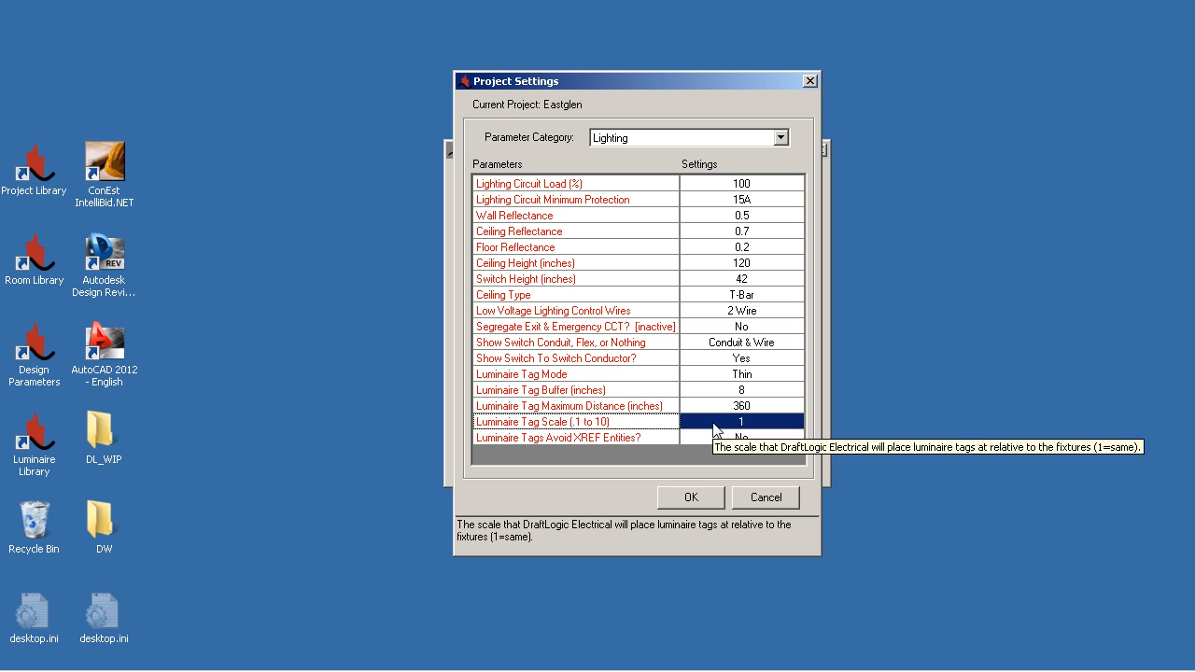
left_click(707, 438)
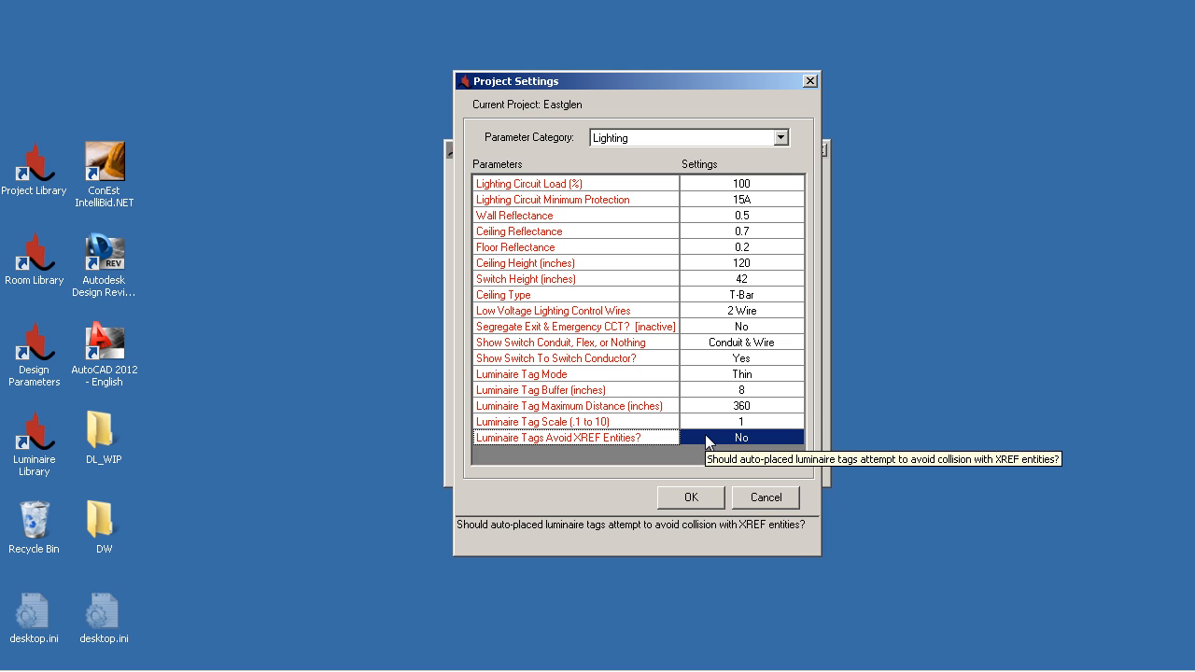
Step: In the Power category, set the Power Circuit Load to 100 percent
left_click(780, 137)
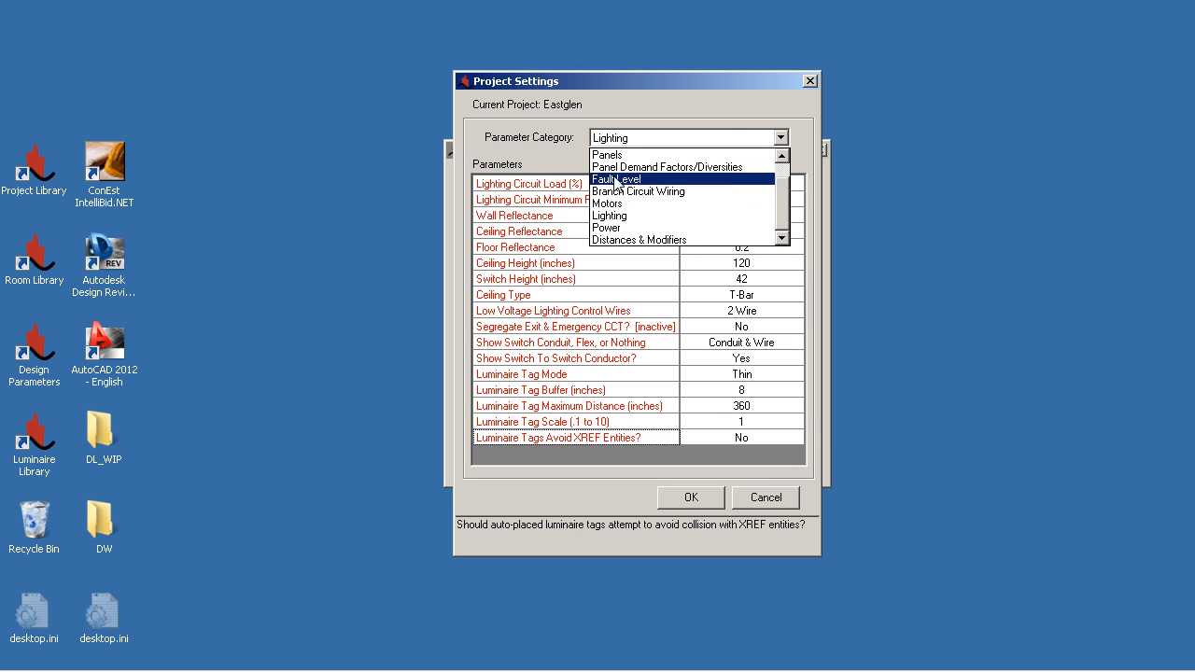
left_click(679, 221)
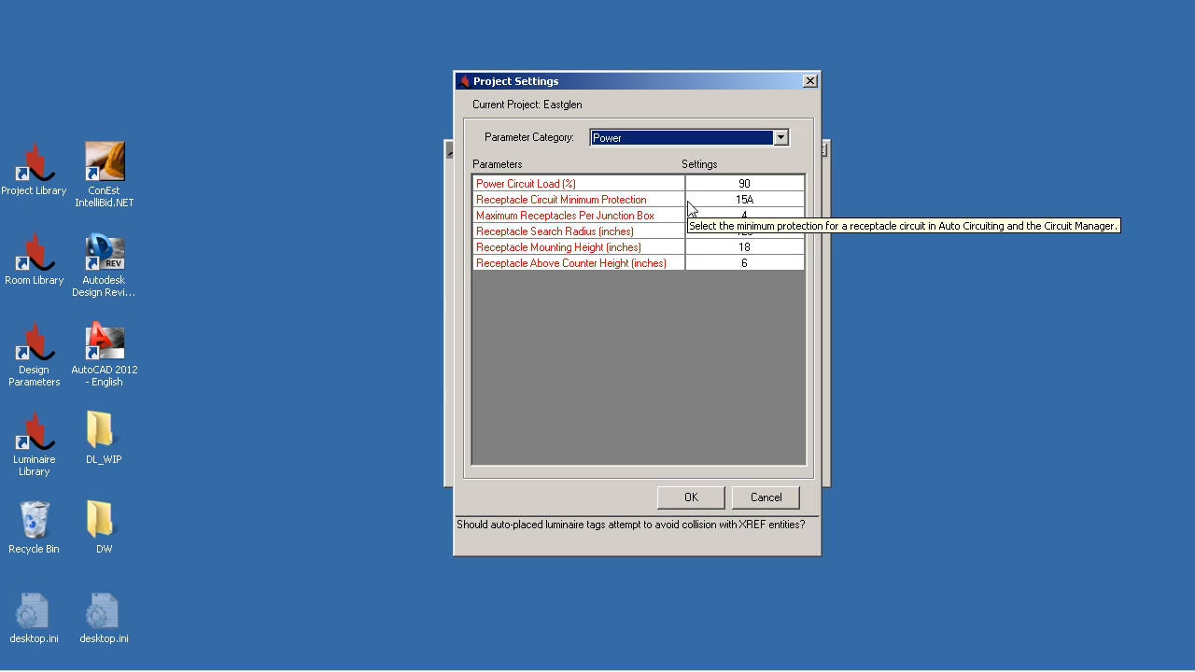
left_click(721, 187)
left_click(723, 185)
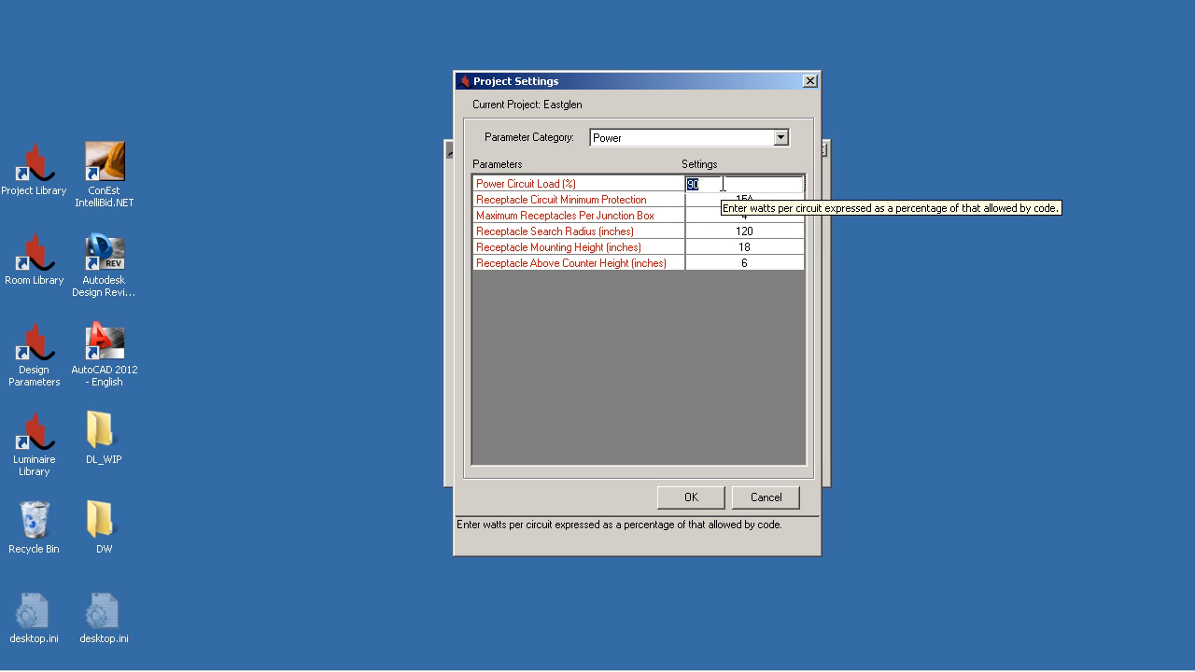
type("100")
key("Return")
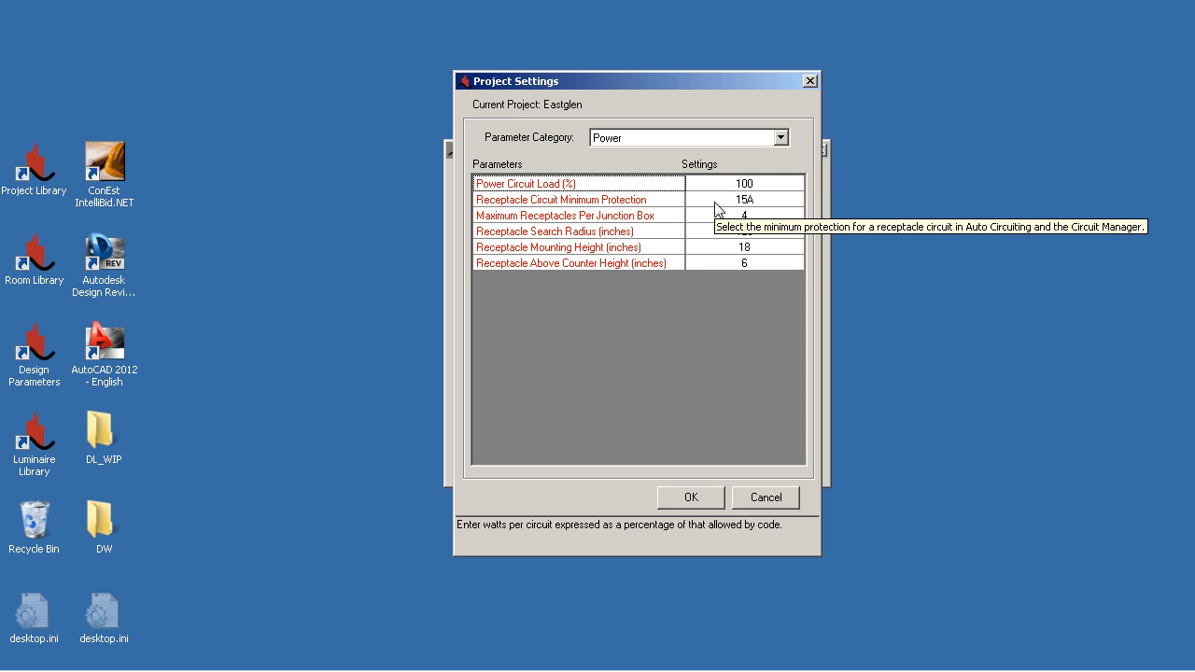
Step: Try 20A as the Receptacle Circuit Minimum Protection and set it back to 15A
left_click(727, 200)
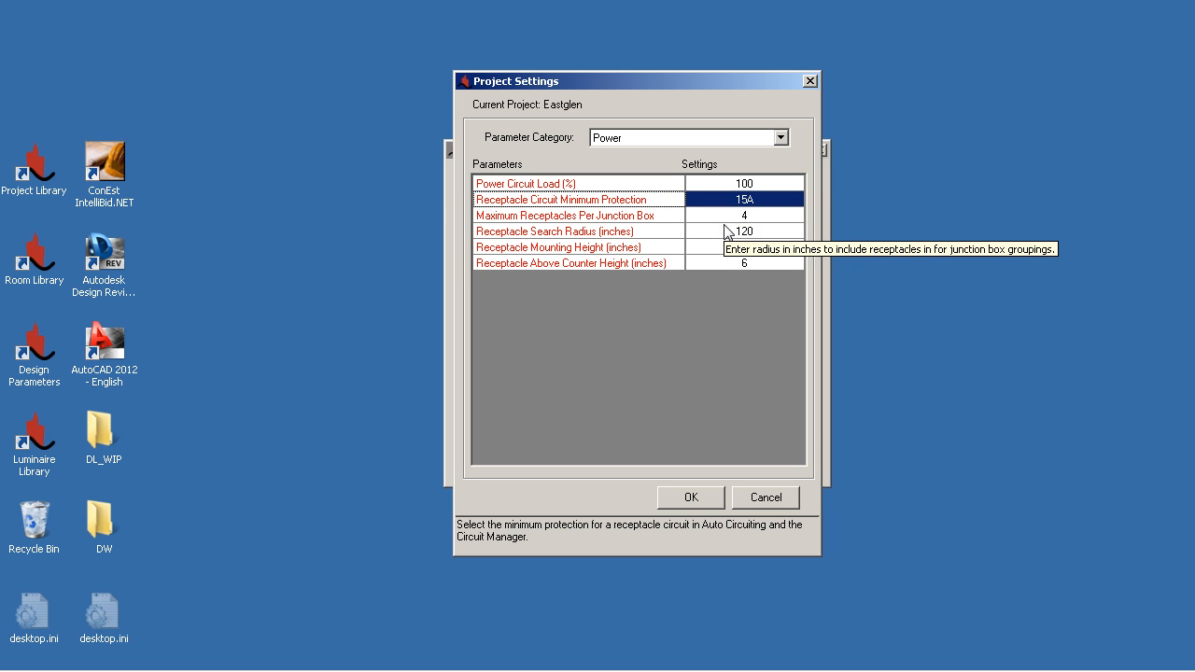
left_click(798, 201)
left_click(799, 199)
left_click(733, 228)
left_click(797, 201)
scroll(734, 224, "up", 1)
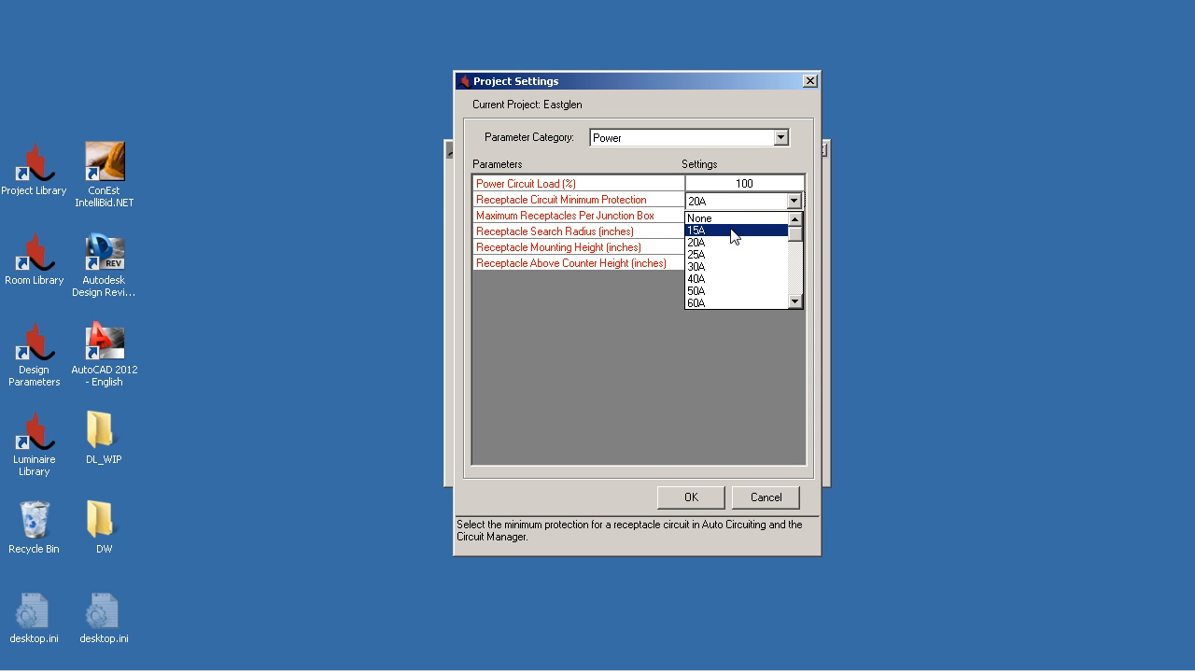
left_click(733, 230)
Step: Review the Power settings for receptacles per junction box, search radius, mounting height and above-counter height
left_click(727, 216)
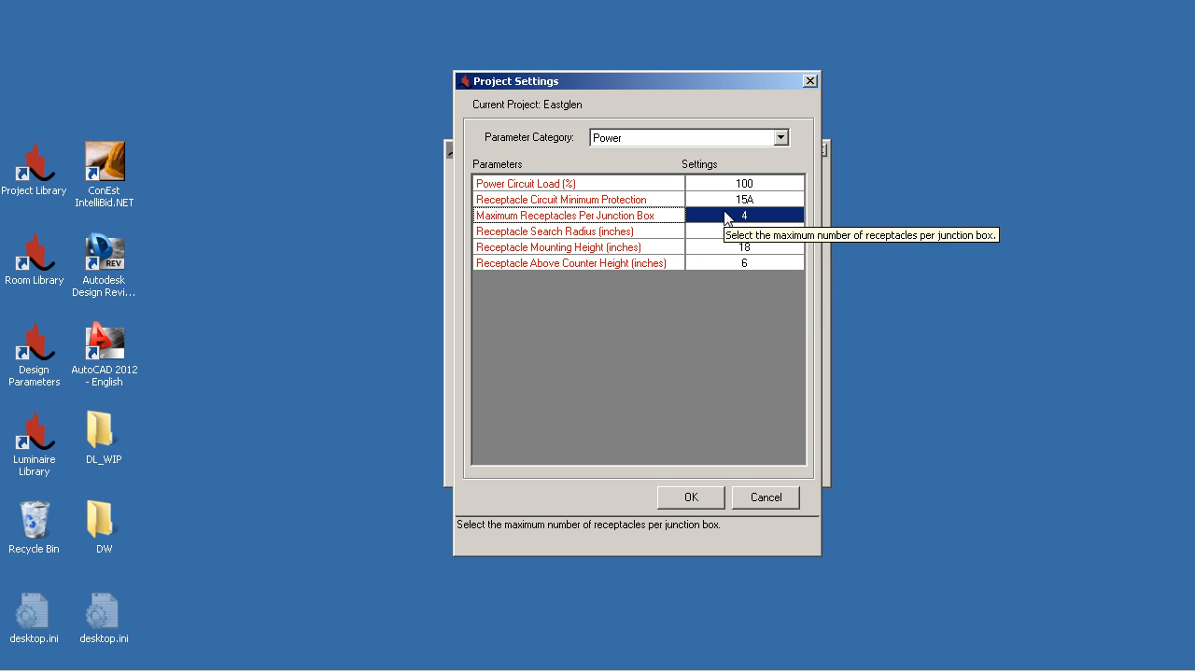
left_click(560, 234)
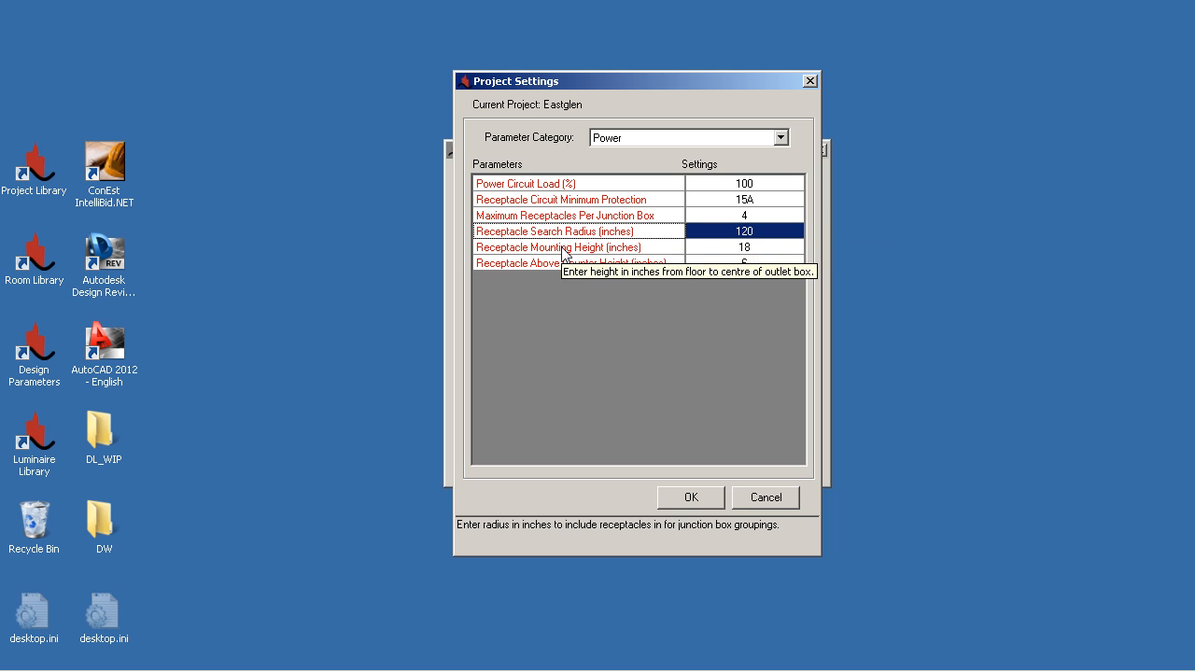
left_click(567, 248)
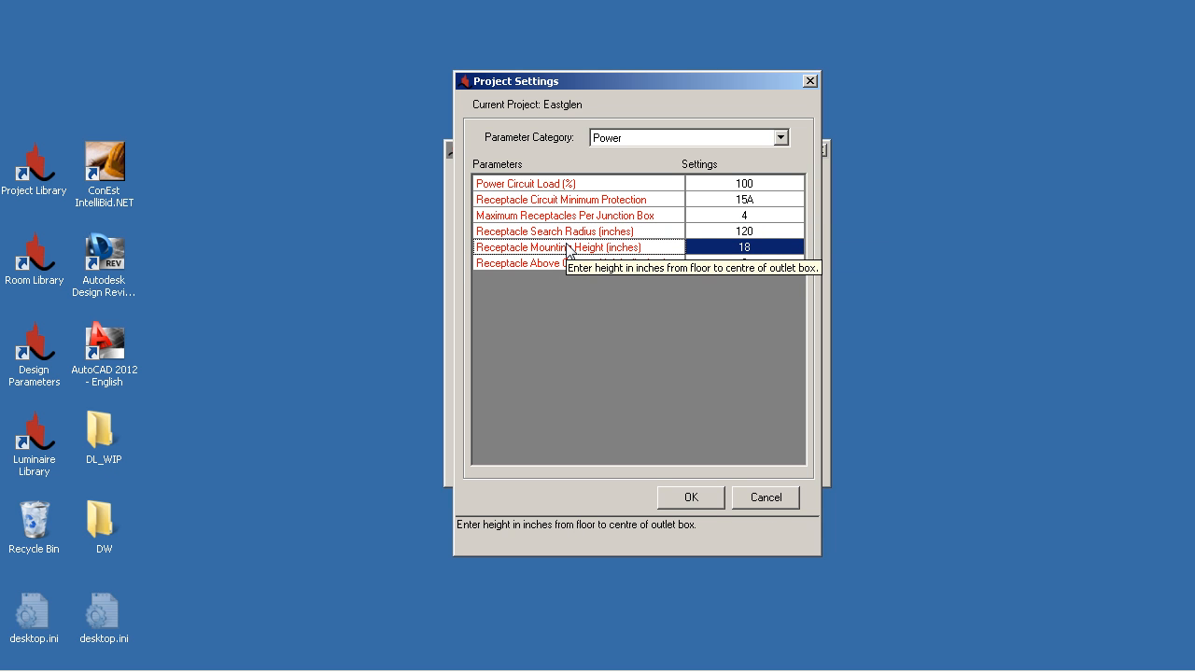
left_click(568, 263)
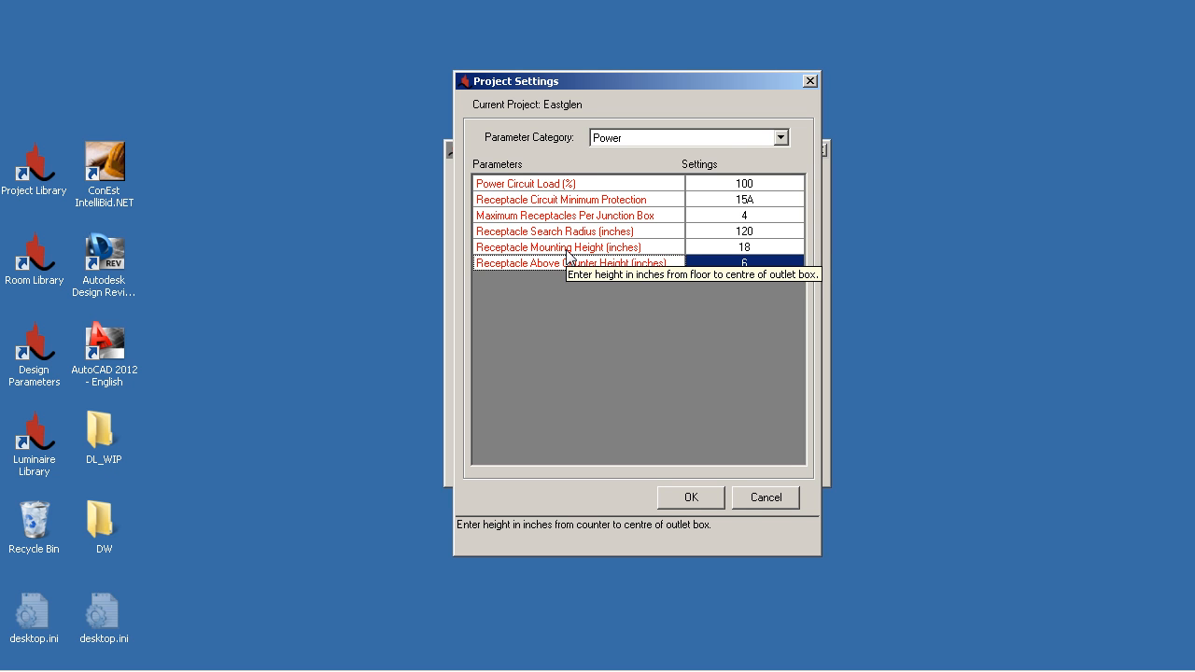
Step: Review the floor height, supply feeder length and feeder, home run and branch modifiers under Distances & Modifiers, and accept the project settings
left_click(780, 137)
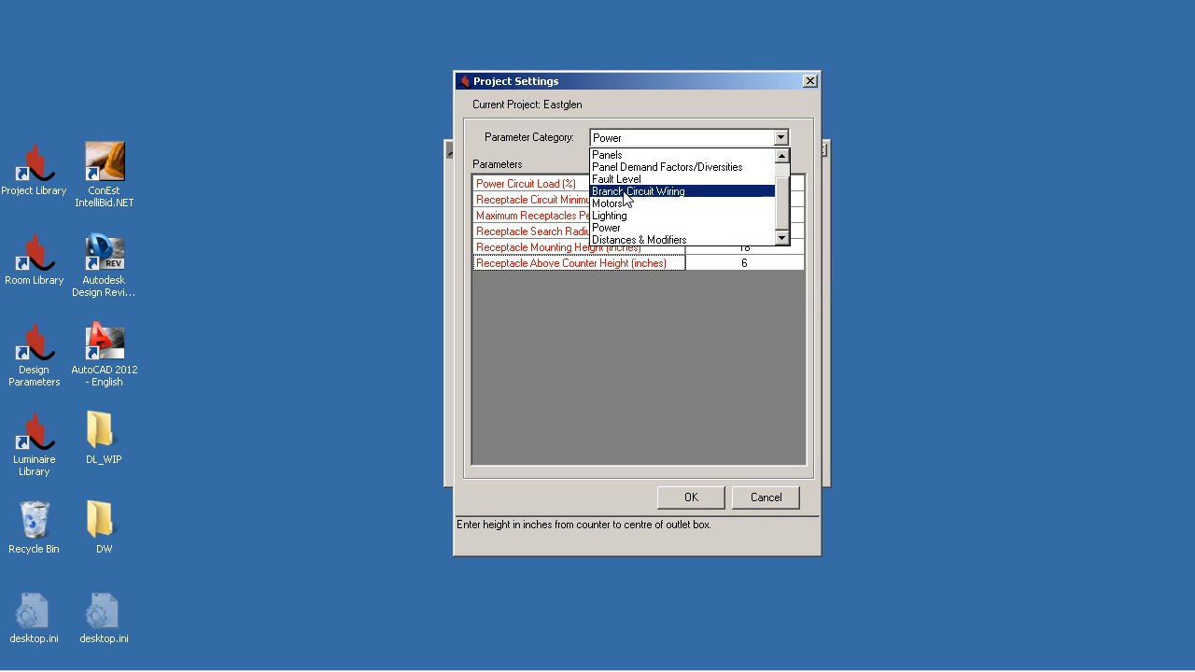
left_click(638, 240)
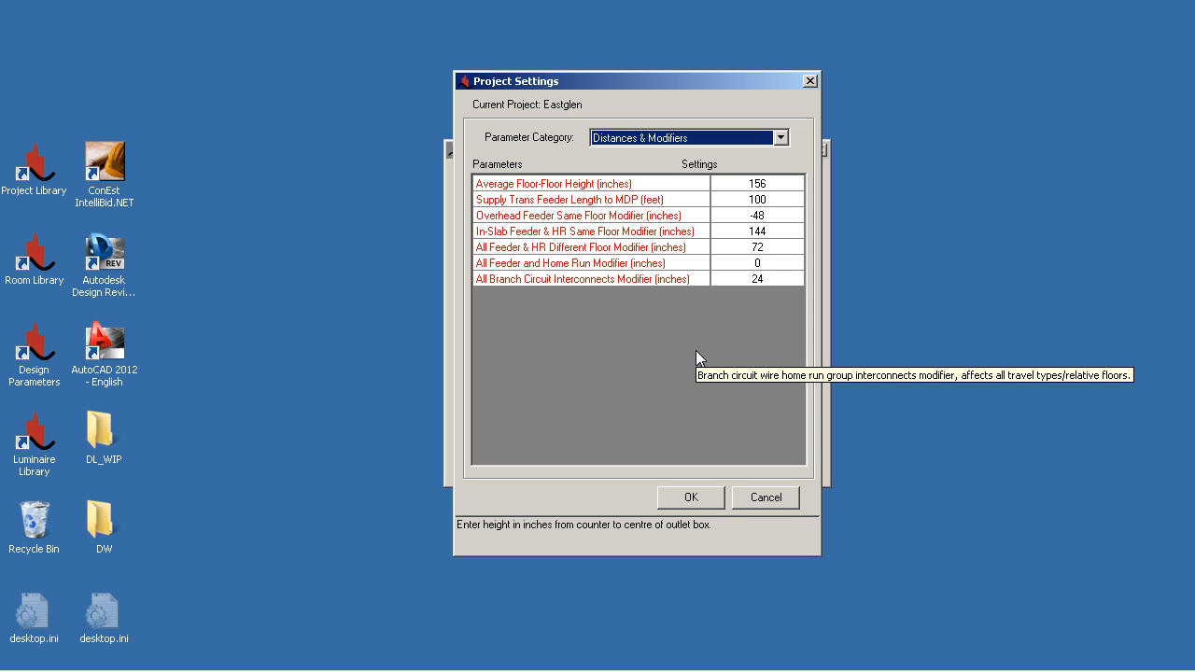
left_click(648, 187)
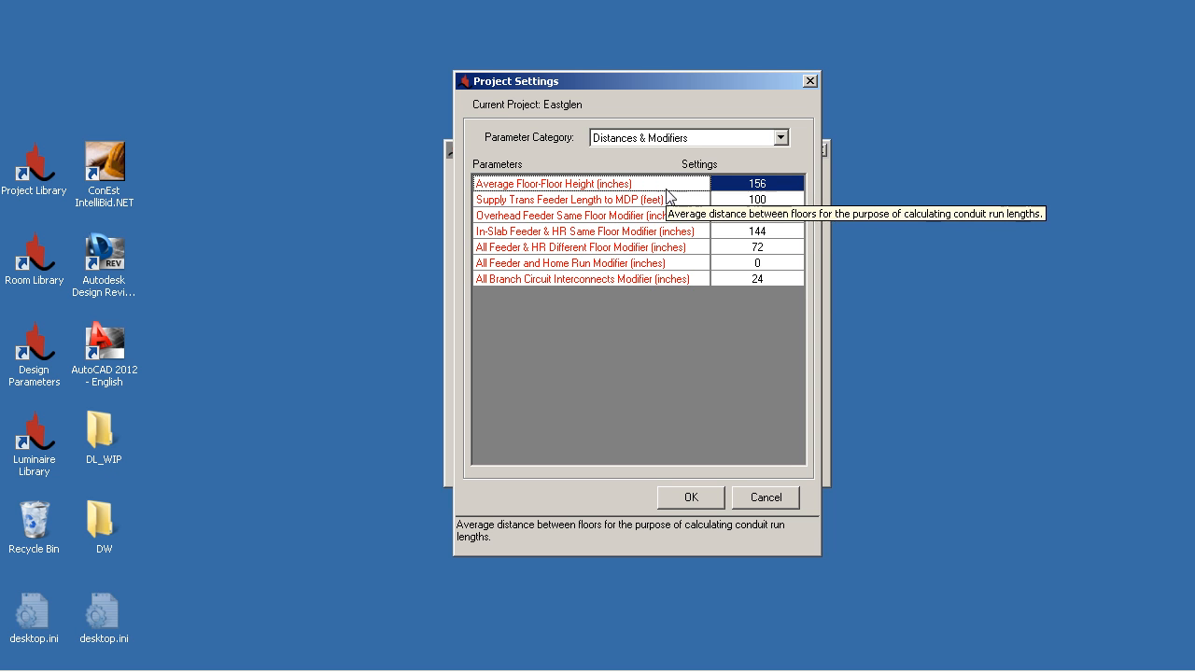
left_click(674, 200)
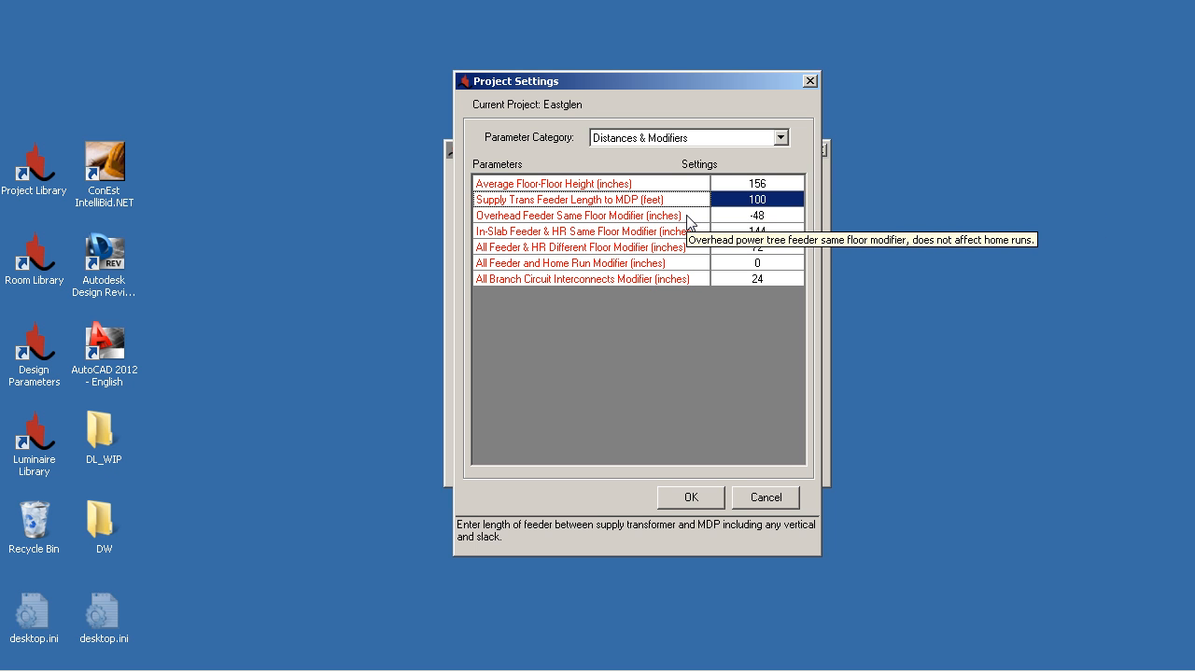
left_click(687, 216)
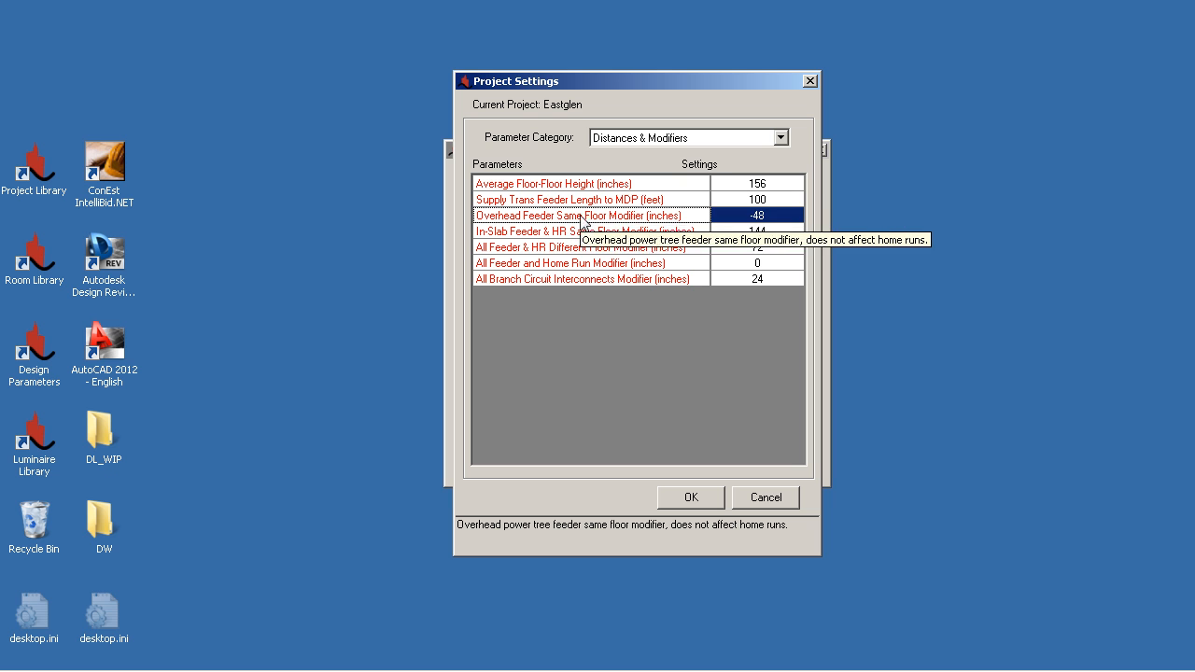
left_click(635, 231)
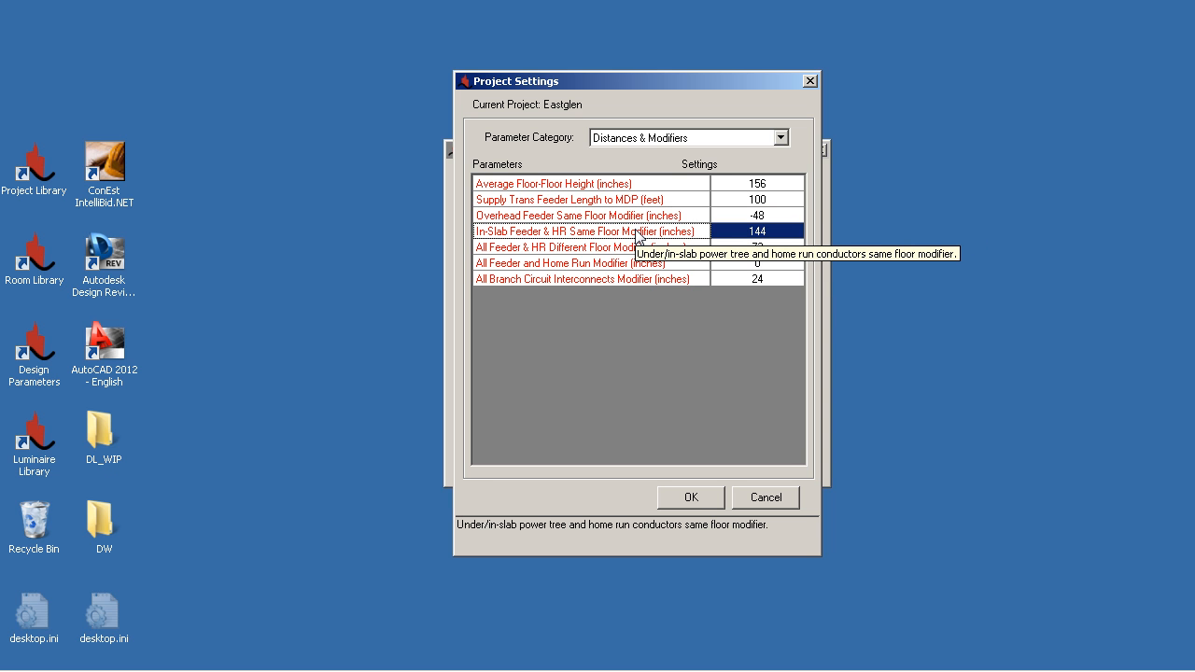
left_click(635, 248)
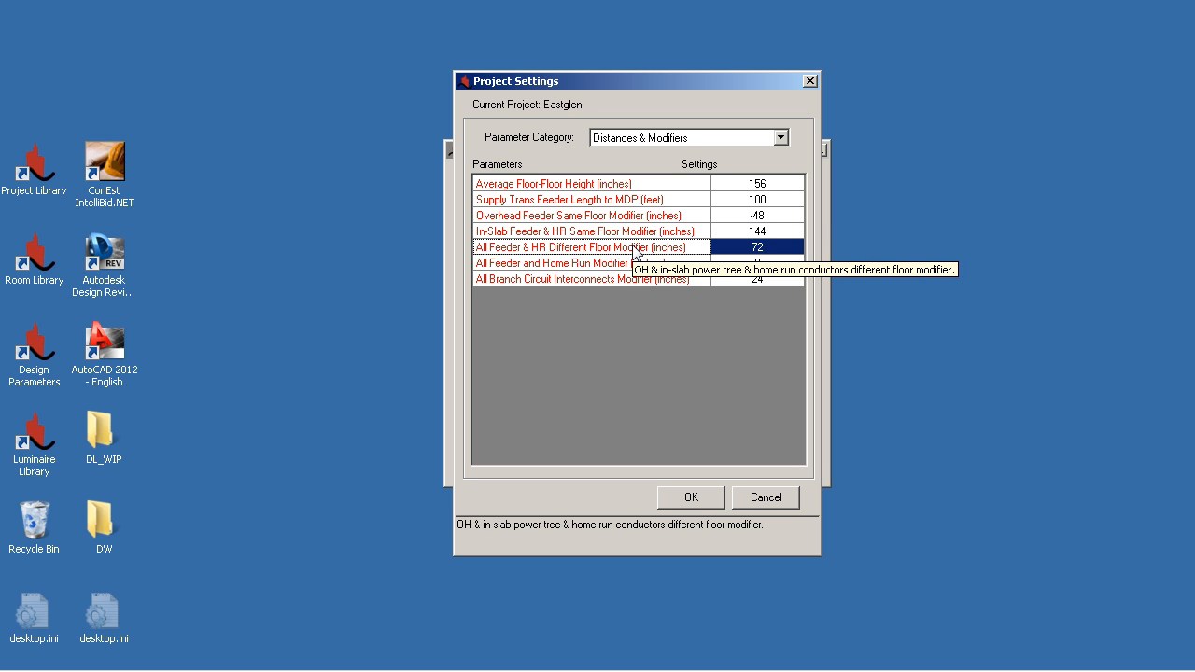
left_click(628, 263)
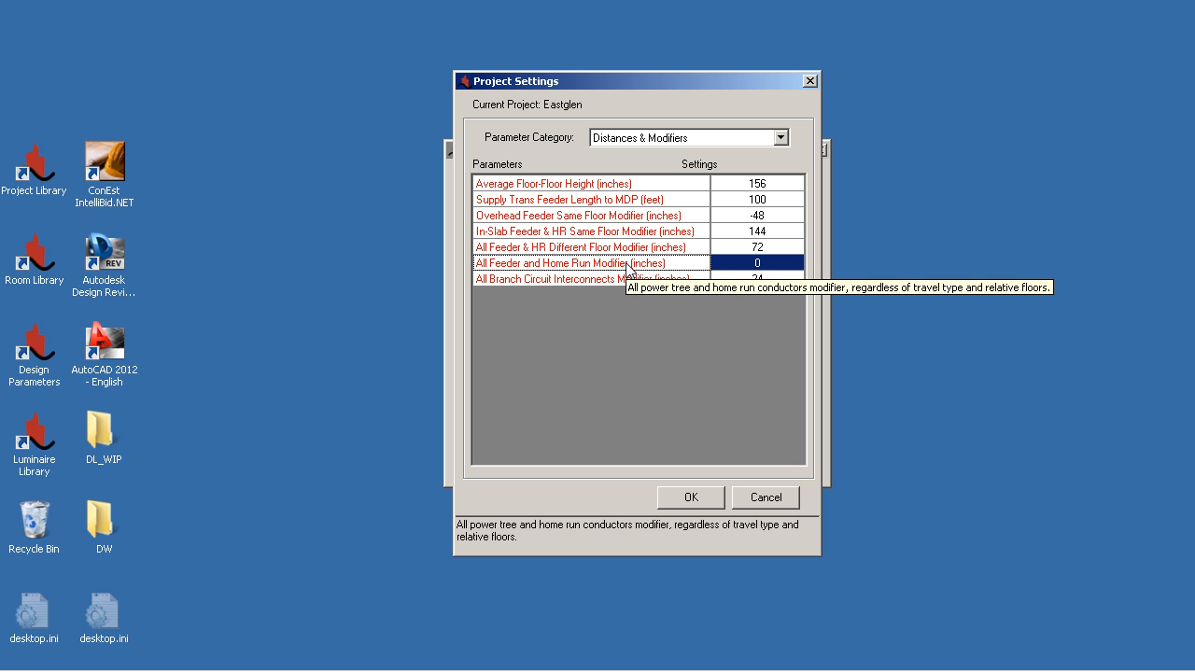
left_click(631, 279)
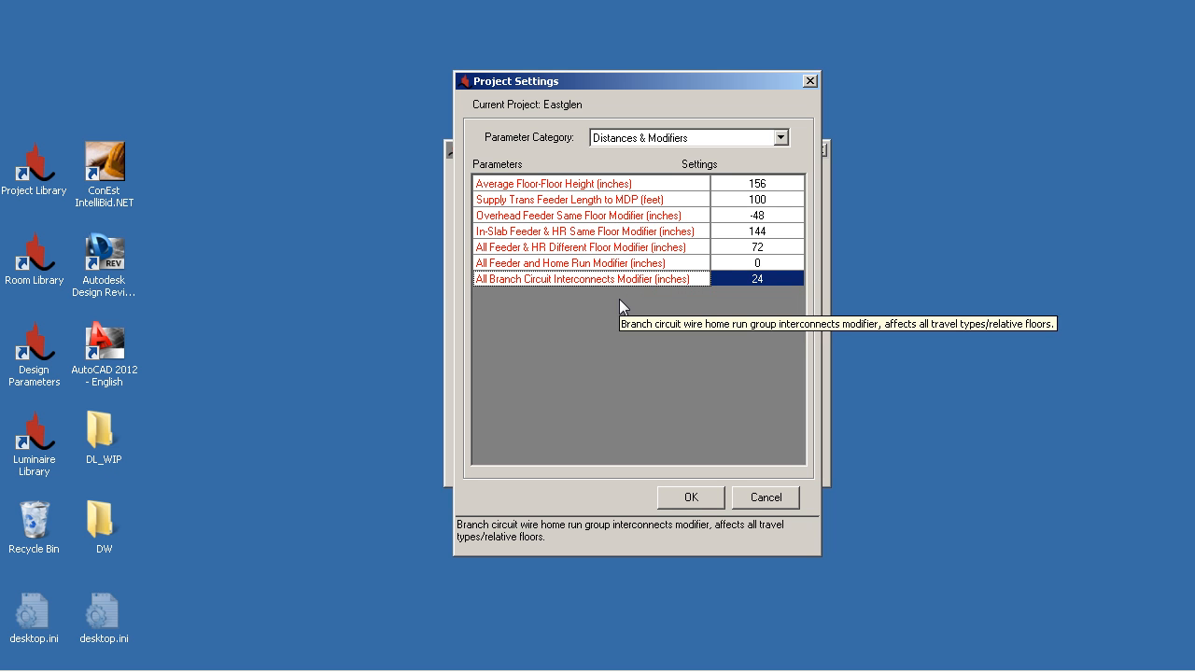
left_click(679, 498)
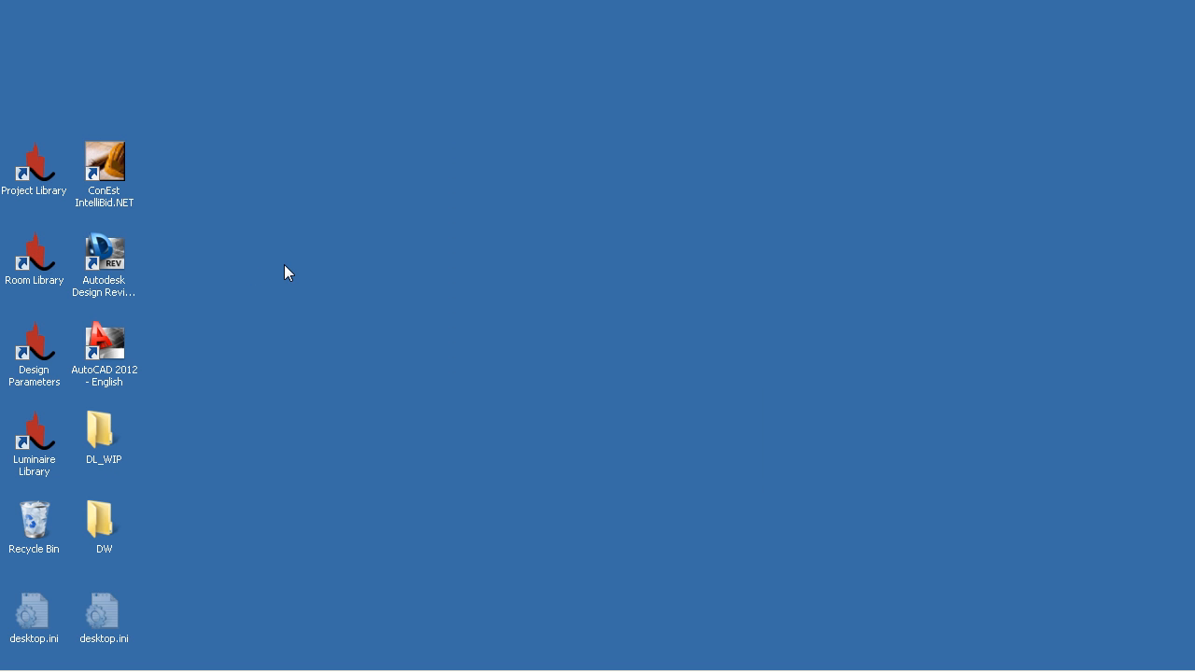
Step: Open the Room Library and load the room "Library 120 35fc 2x4 3Lmp Rec Fluor Flt-L A/H"
double_click(35, 254)
left_click(813, 57)
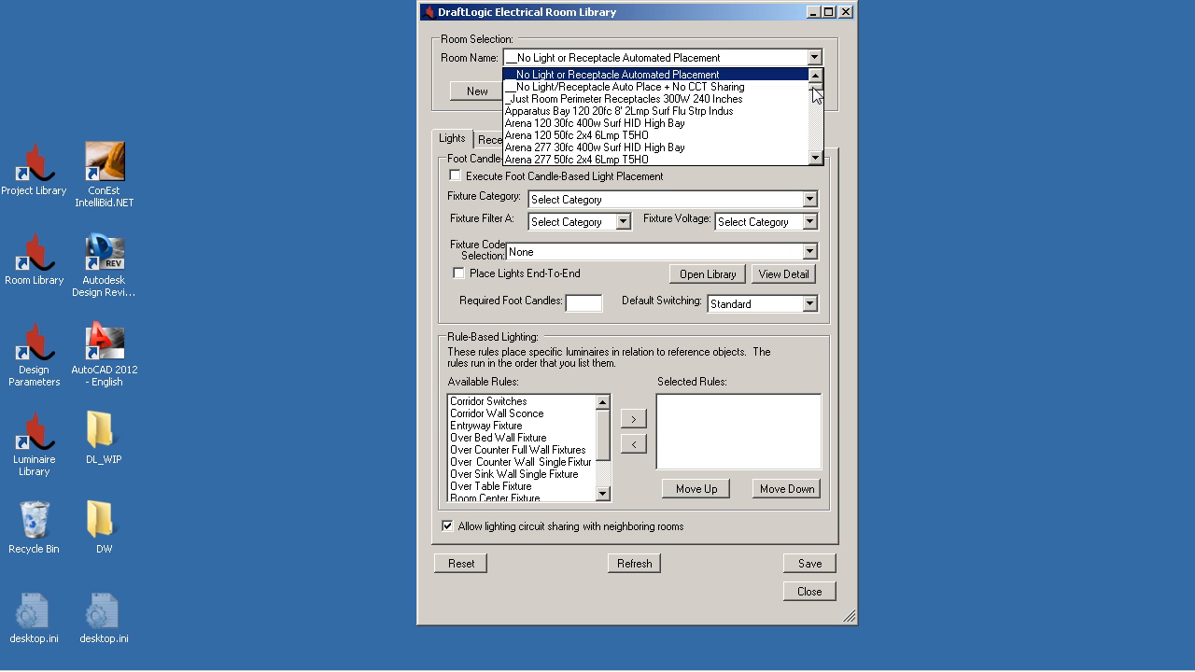
left_click_drag(815, 88, 814, 154)
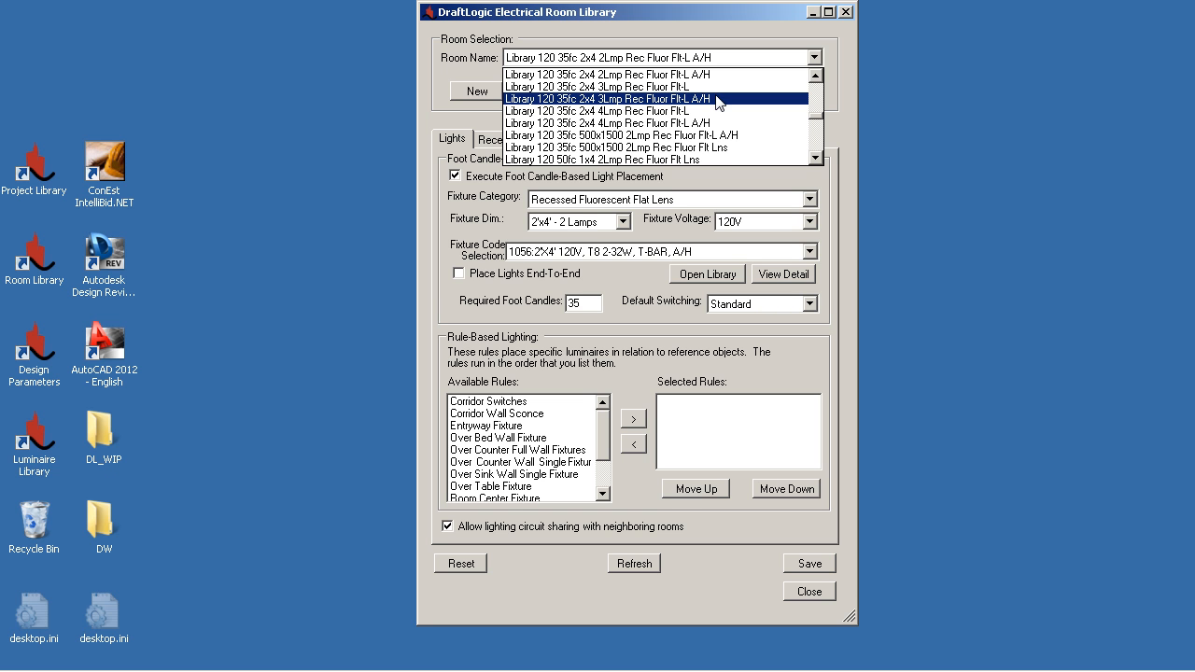
left_click(717, 99)
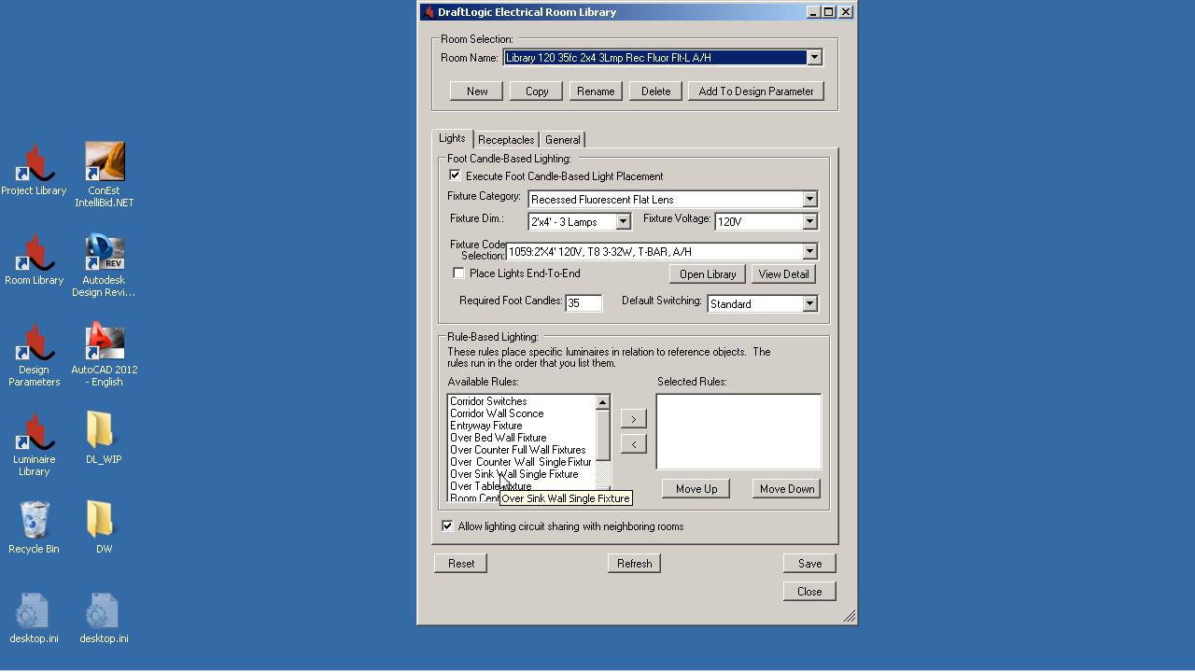
Step: Add the Workbench Chain Hung Fixture rule to the room's selected lighting rules and remove it again
scroll(513, 484, "down", 2)
left_click(532, 488)
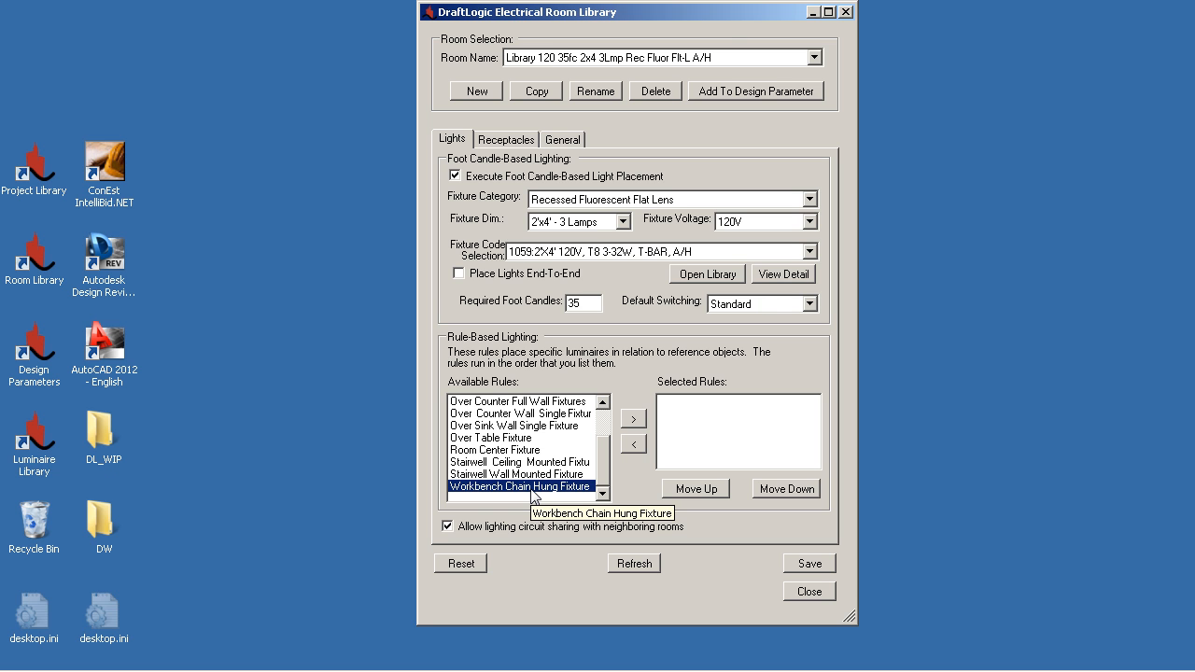
left_click(536, 489)
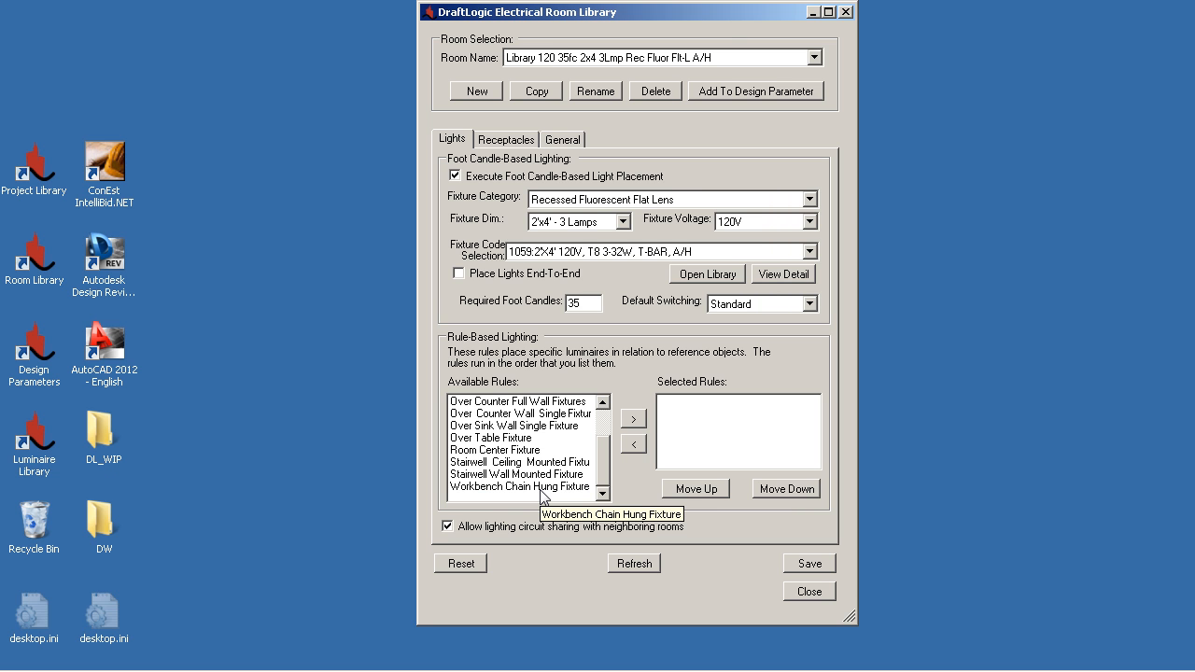
double_click(540, 487)
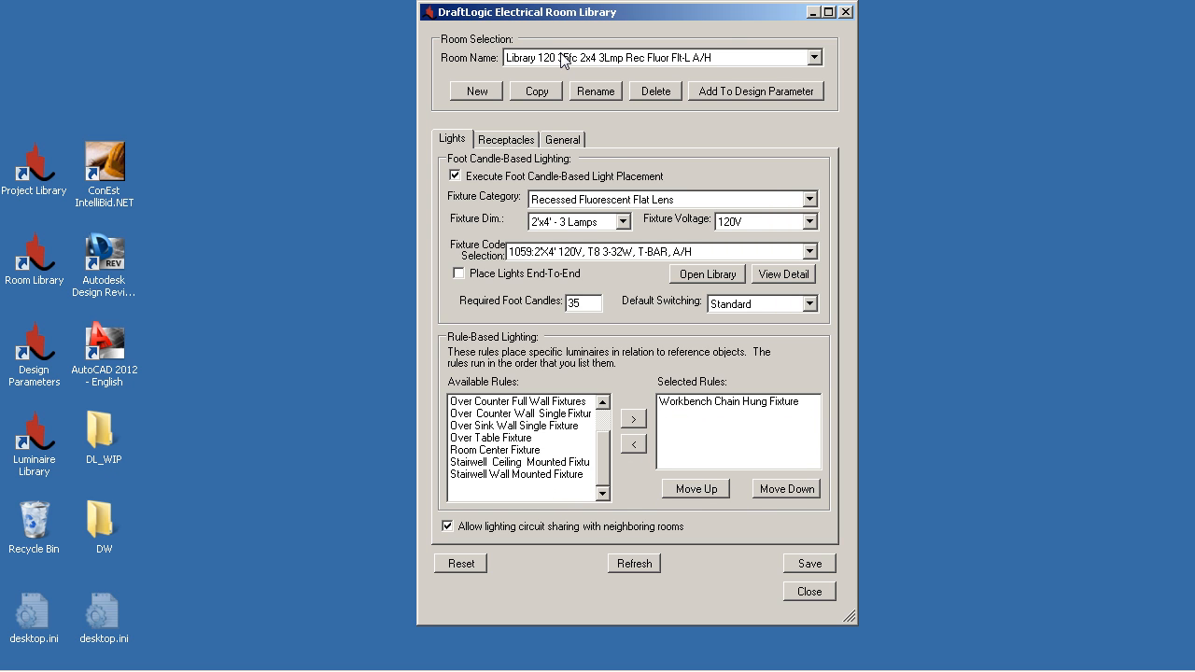
double_click(682, 408)
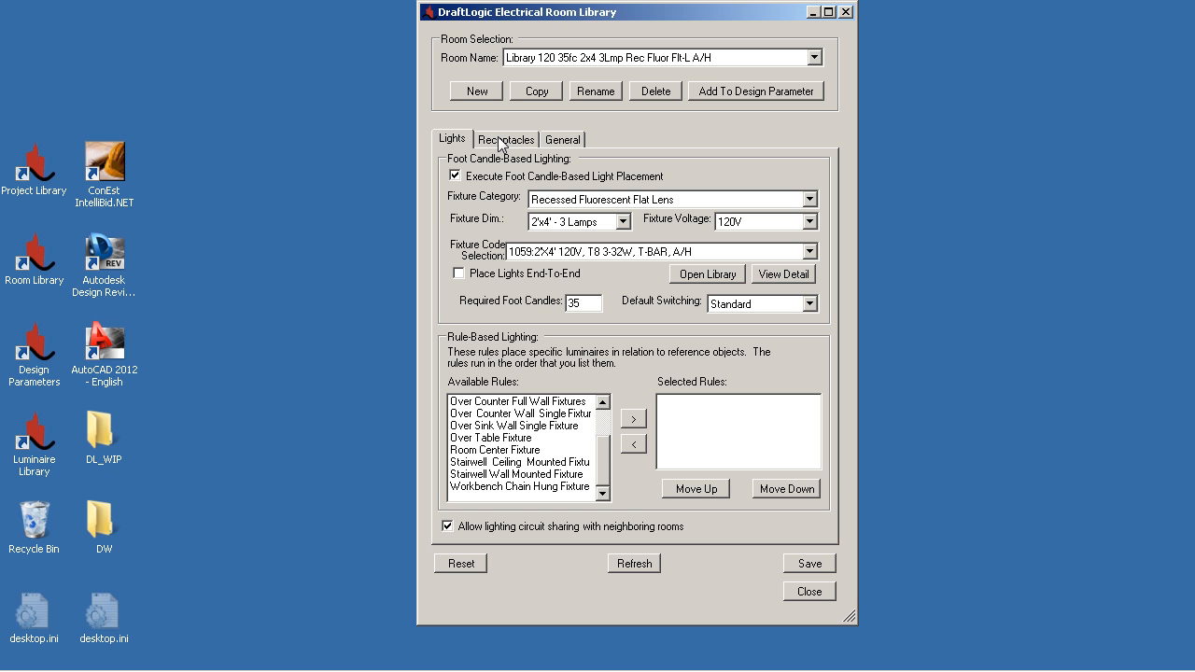
left_click(446, 526)
Step: Examine the room's perimeter receptacle type, wattage, maximum spacing and wiring options, and its selected rule-based receptacles
left_click(505, 140)
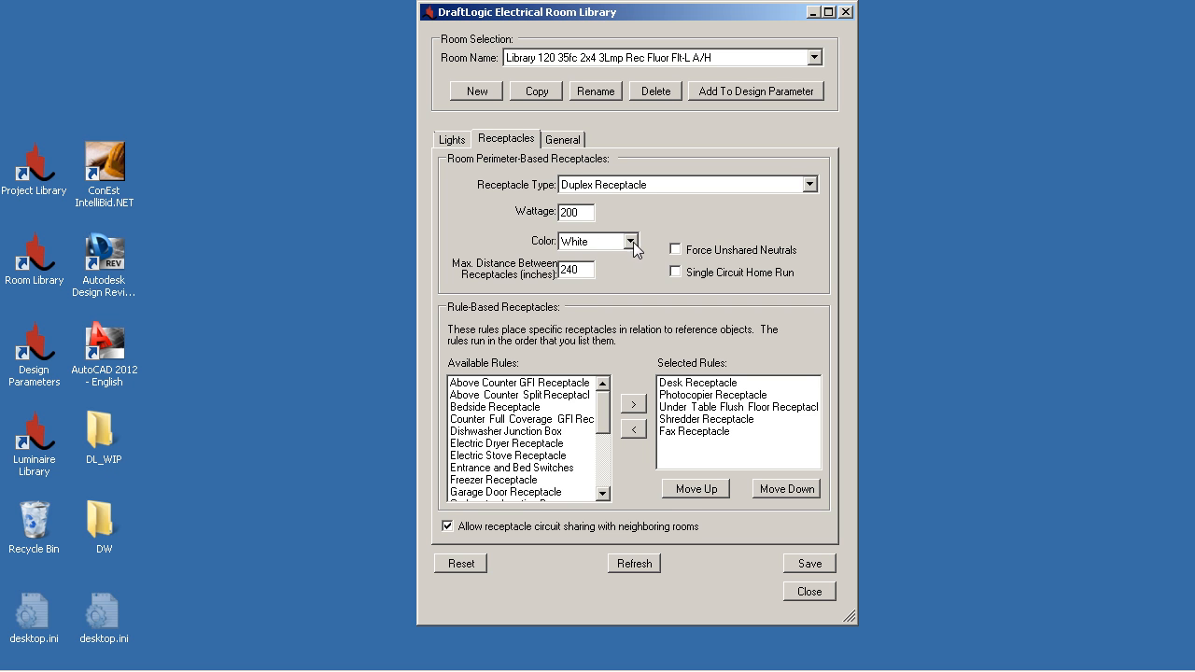
left_click(604, 187)
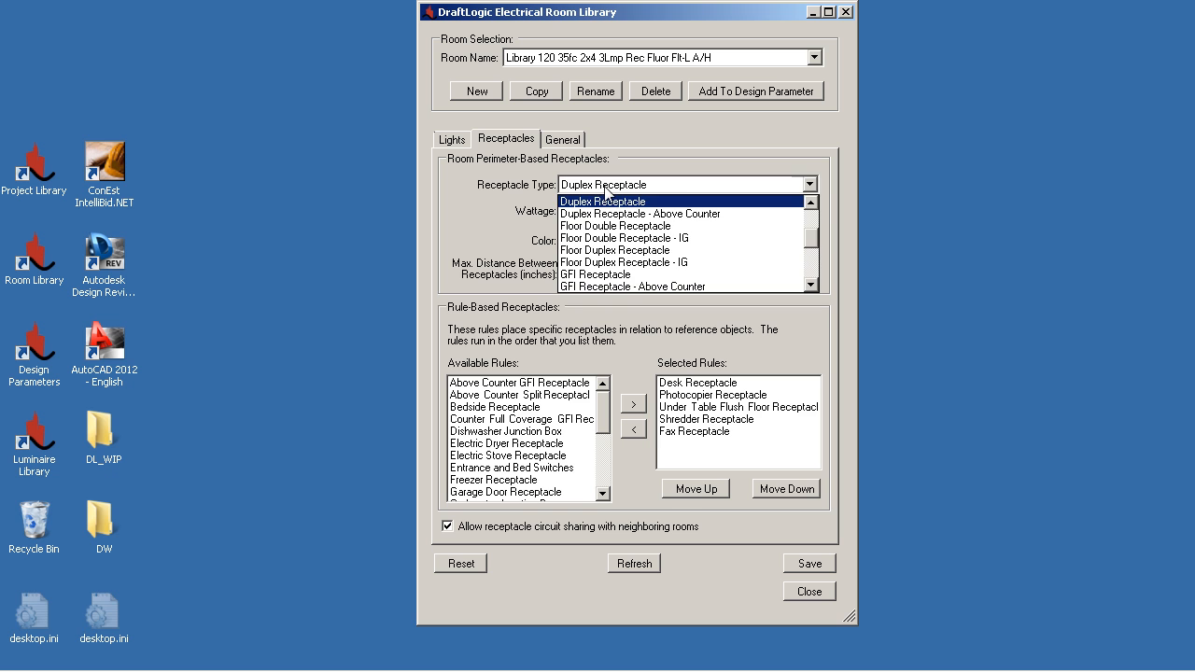
left_click(604, 189)
left_click(588, 212)
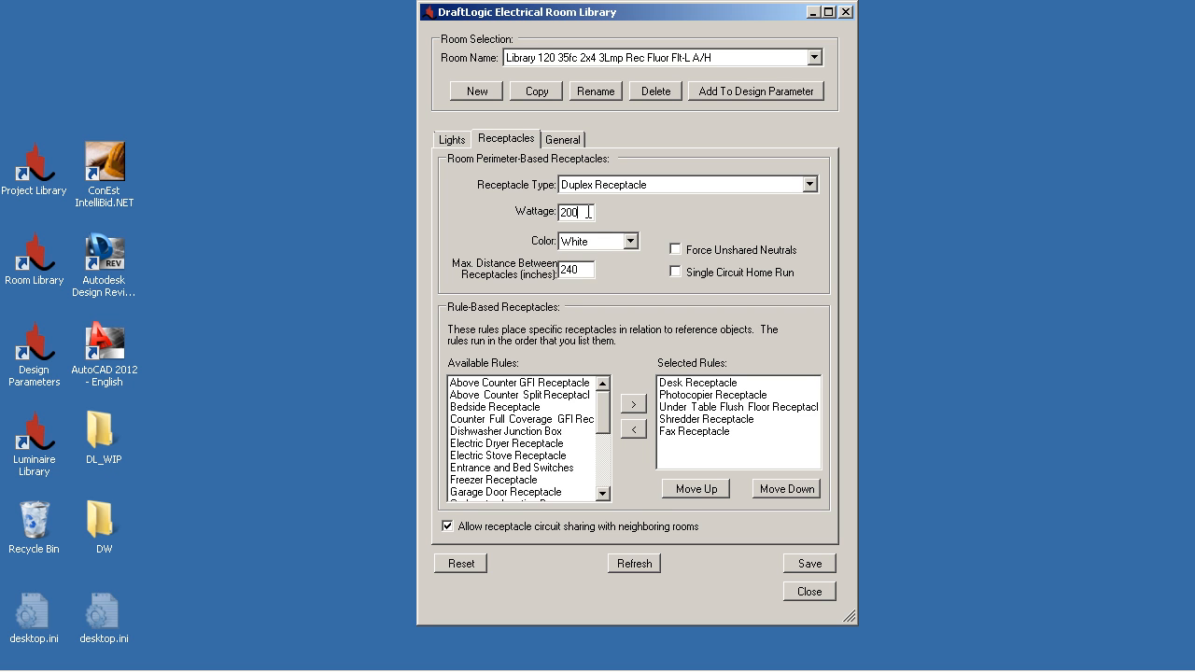
left_click(584, 269)
left_click(676, 251)
left_click(677, 271)
left_click(676, 271)
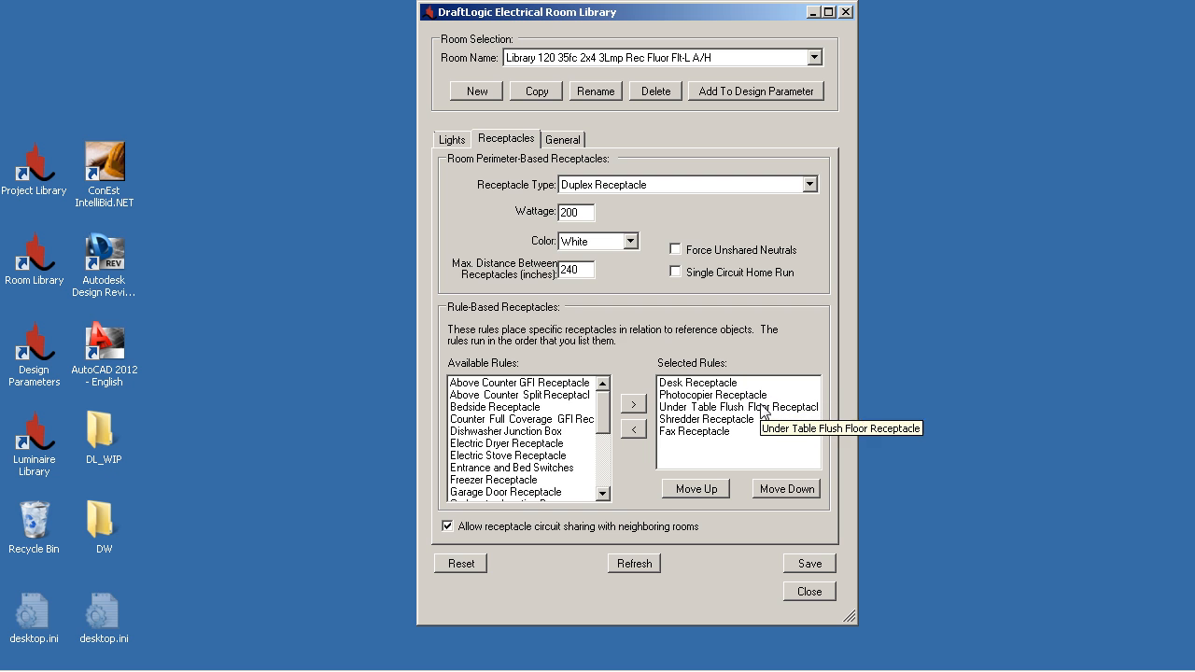
left_click(674, 409)
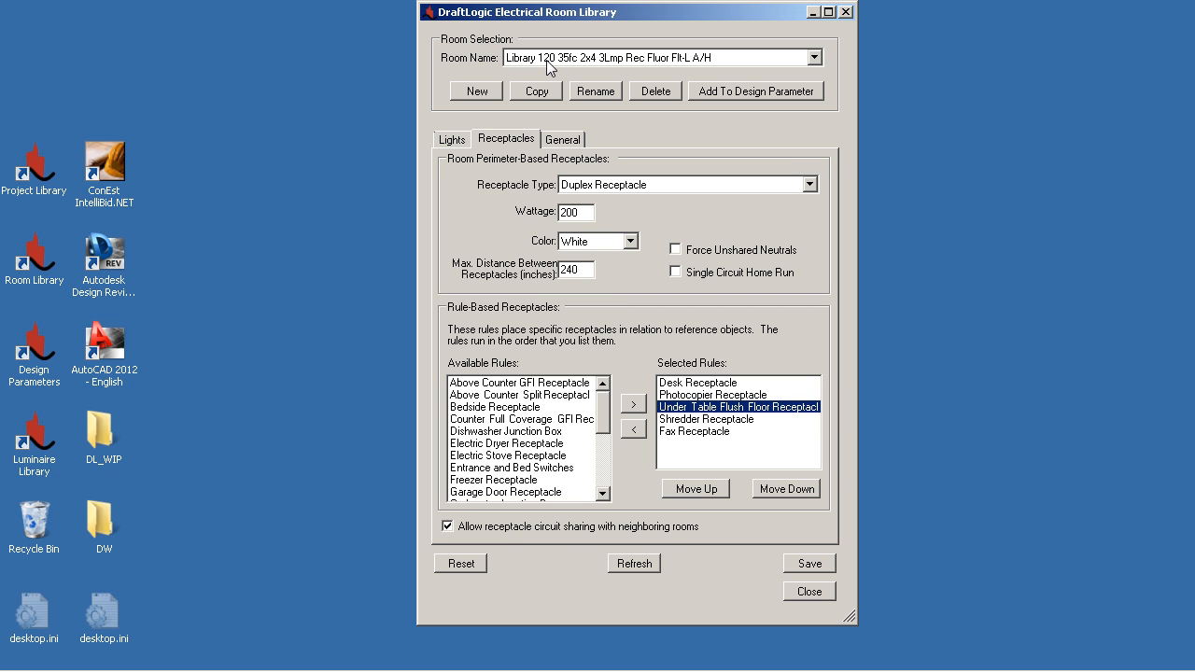
Step: Review the room's general settings: default ceiling type, room category and the search strings with weights for automated room type assignment
left_click(562, 139)
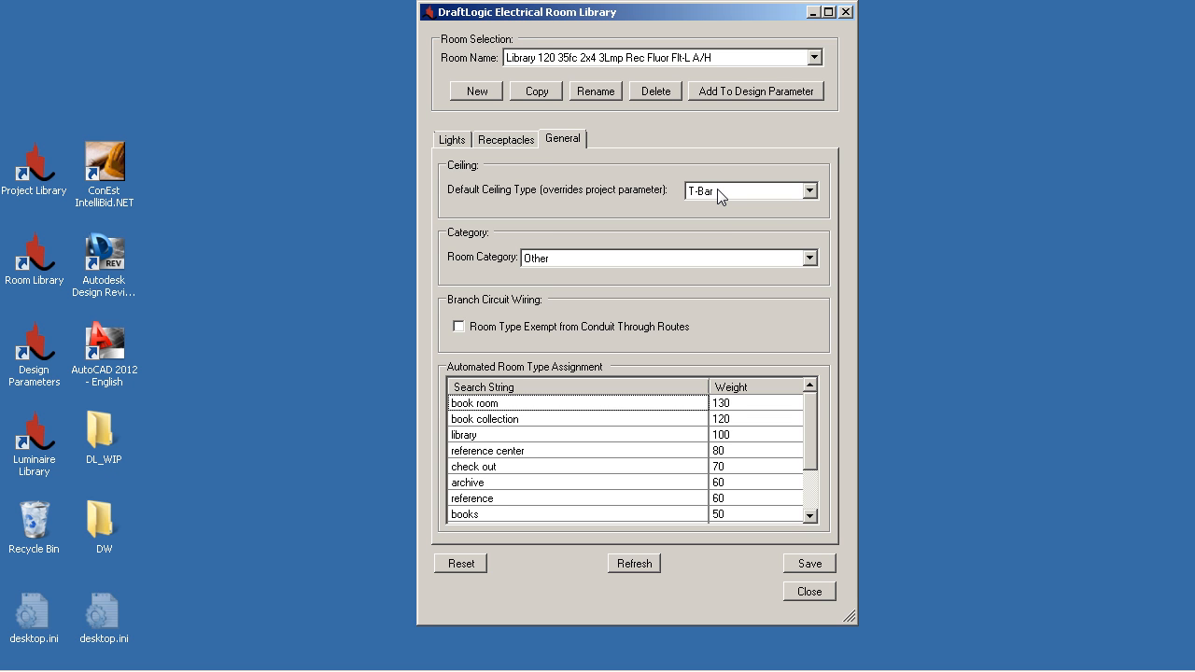
double_click(546, 259)
left_click(546, 259)
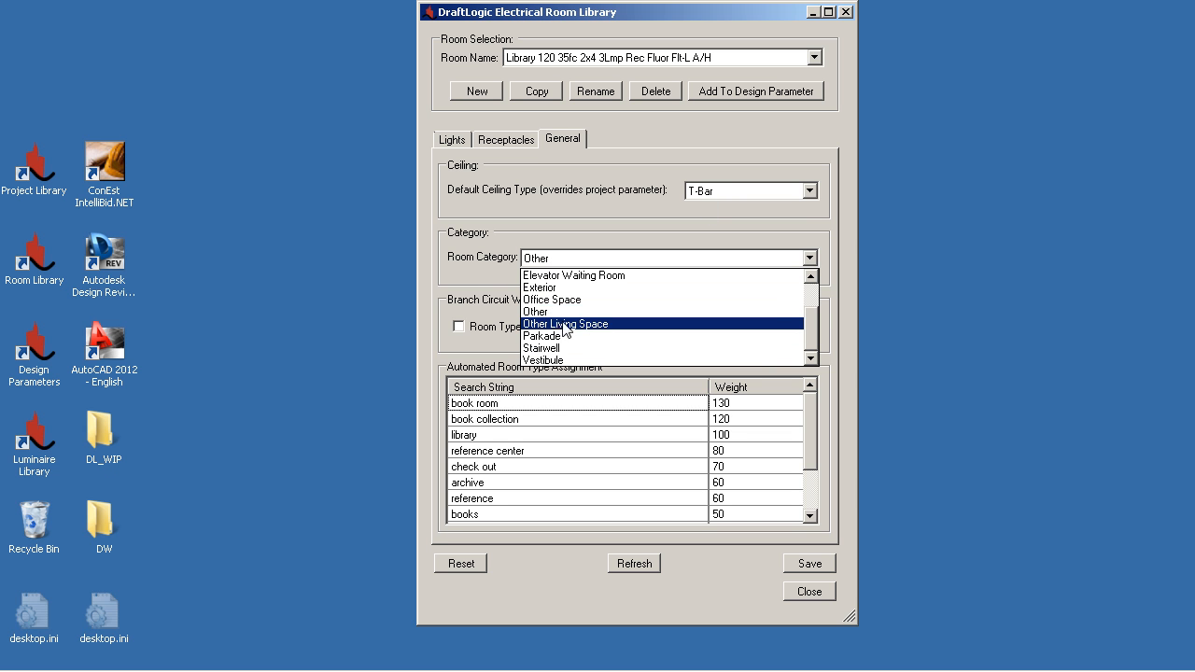
left_click(811, 297)
left_click(518, 308)
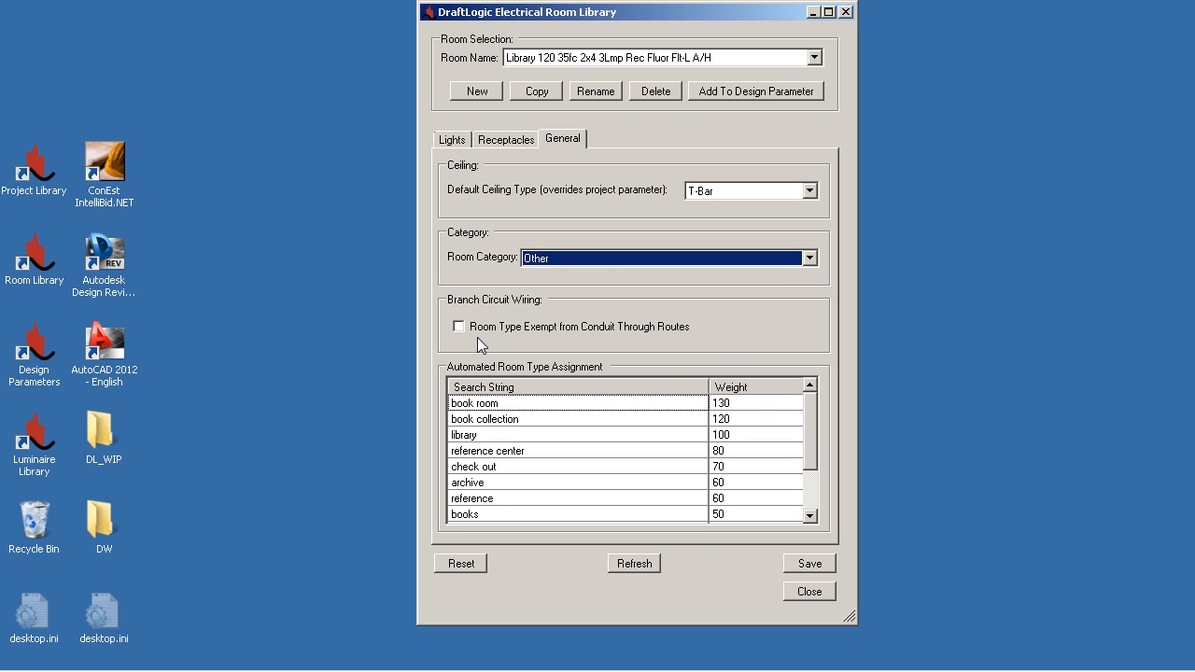
left_click_drag(810, 405, 809, 458)
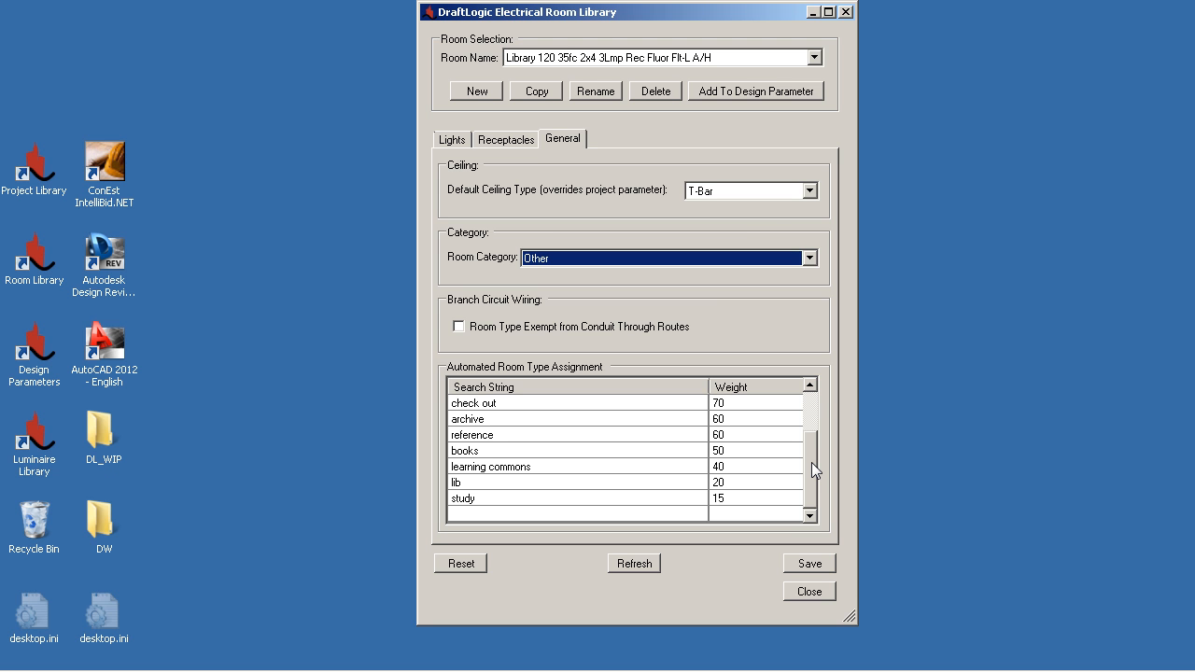
left_click_drag(812, 462, 813, 407)
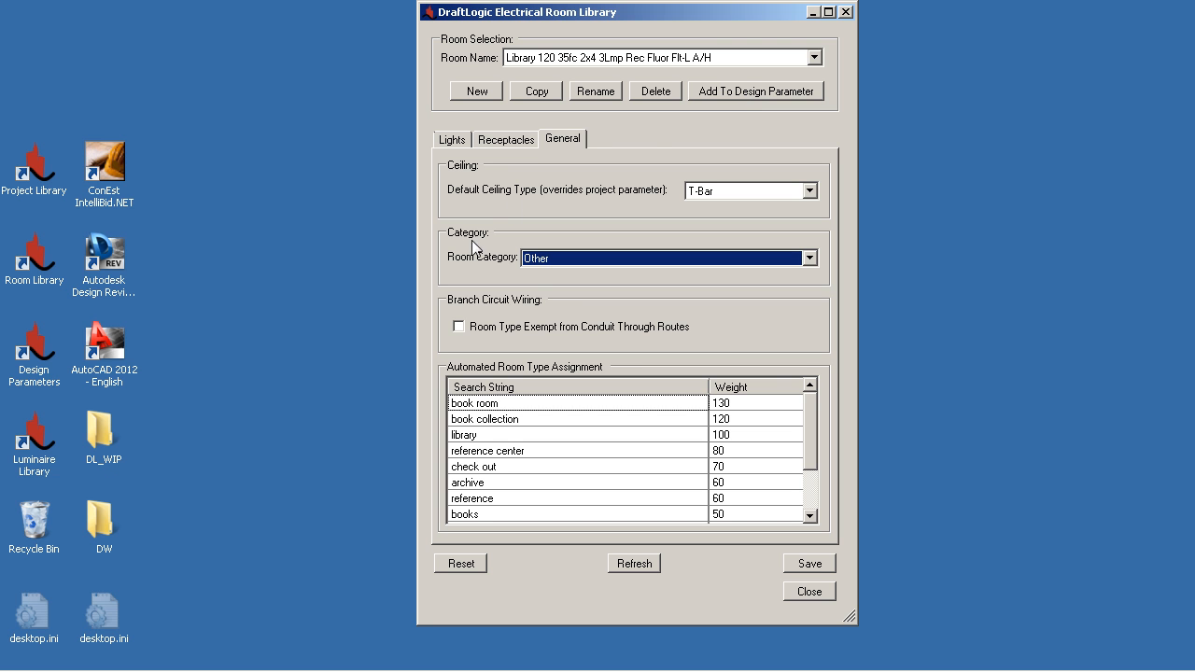
Step: Browse the other room definitions available by name and close the Room Library
left_click(814, 57)
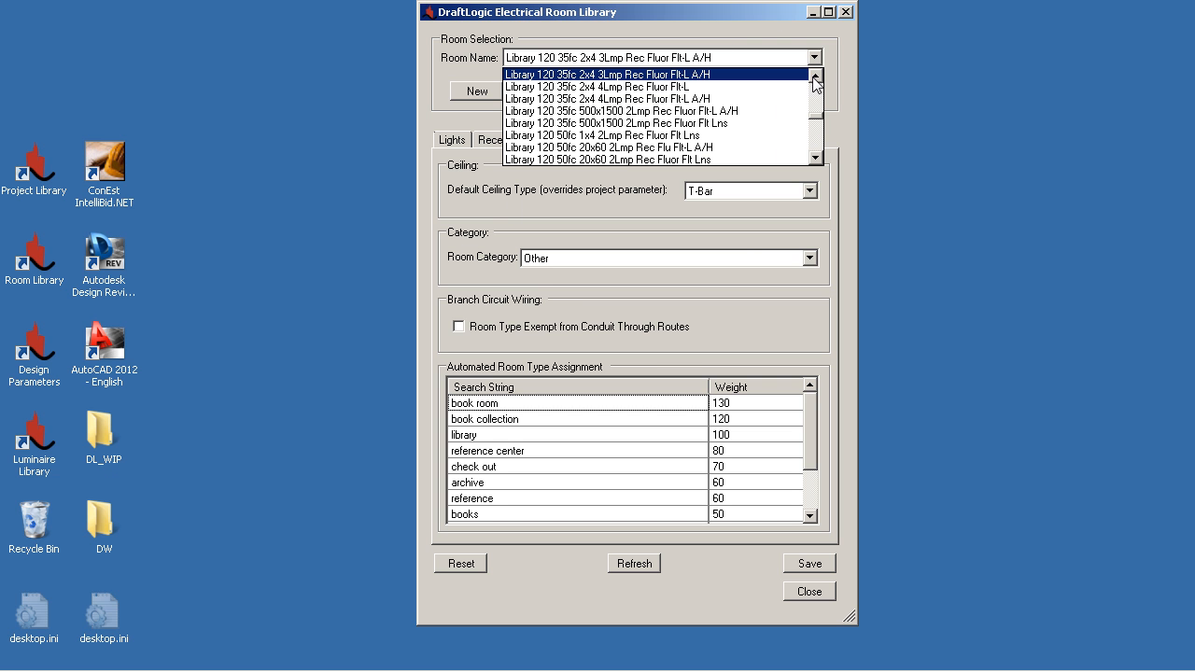
left_click(817, 131)
left_click_drag(815, 133, 812, 110)
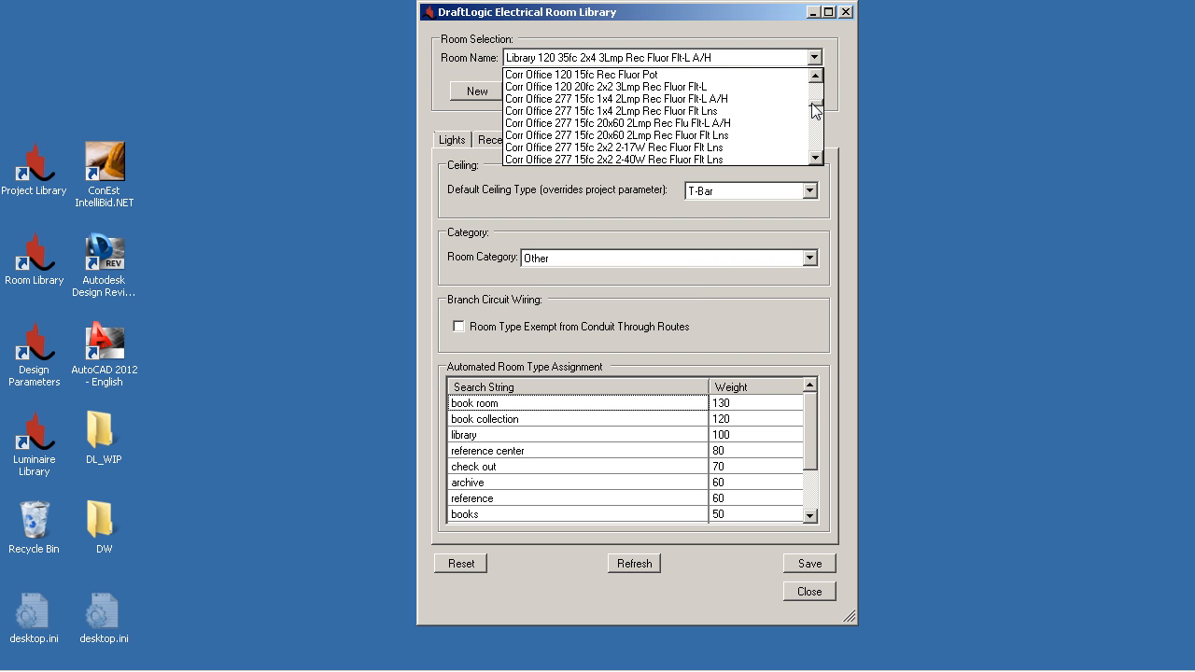
mouse_move(815, 110)
left_mouse_down()
mouse_move(820, 92)
mouse_move(815, 111)
left_mouse_up()
left_click(813, 14)
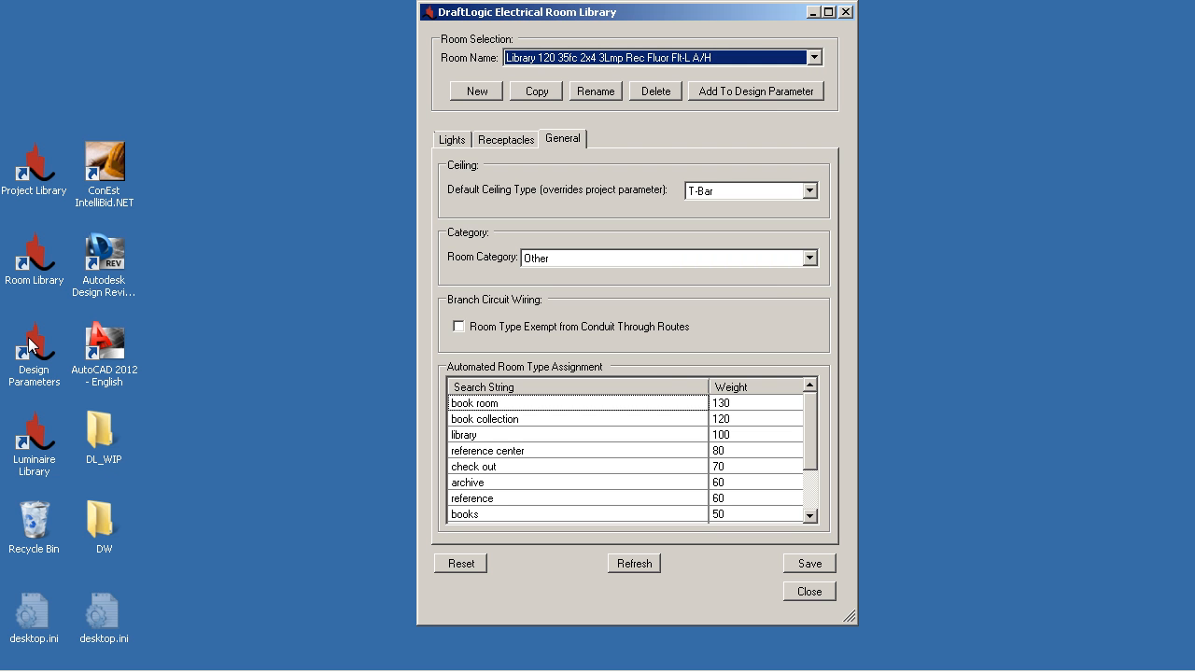
left_click(845, 12)
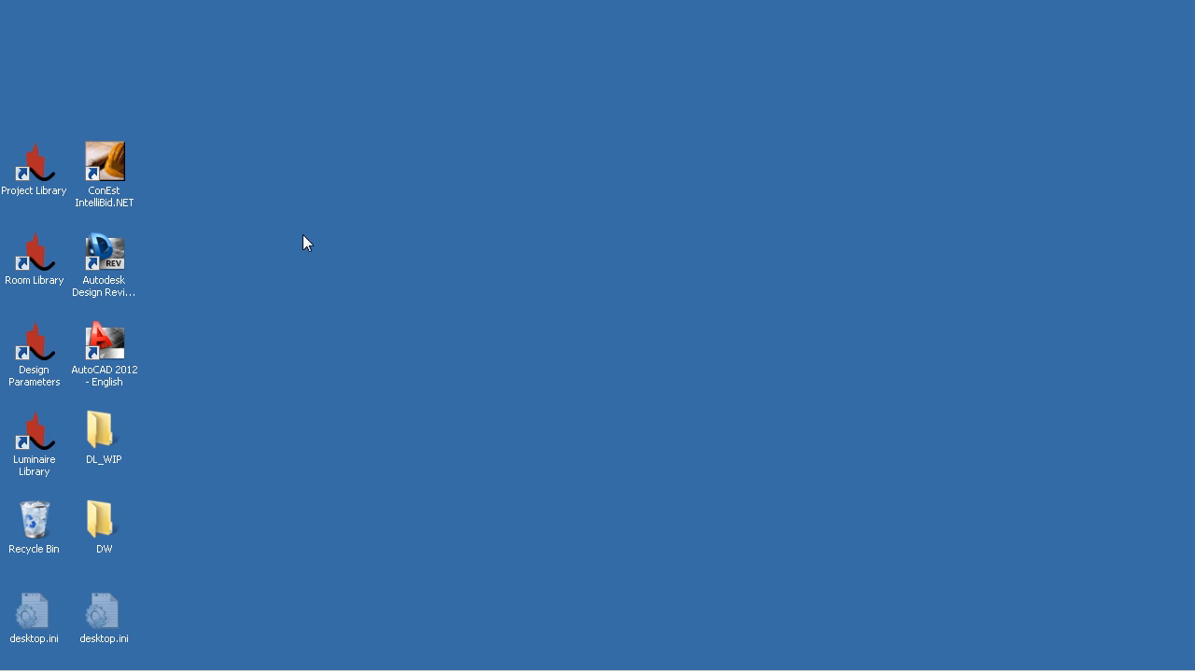
Step: Open the Design Parameter Library and review the available and selected rooms of School 277V 2x4 3Lmp Low fc+DryW
left_click(30, 346)
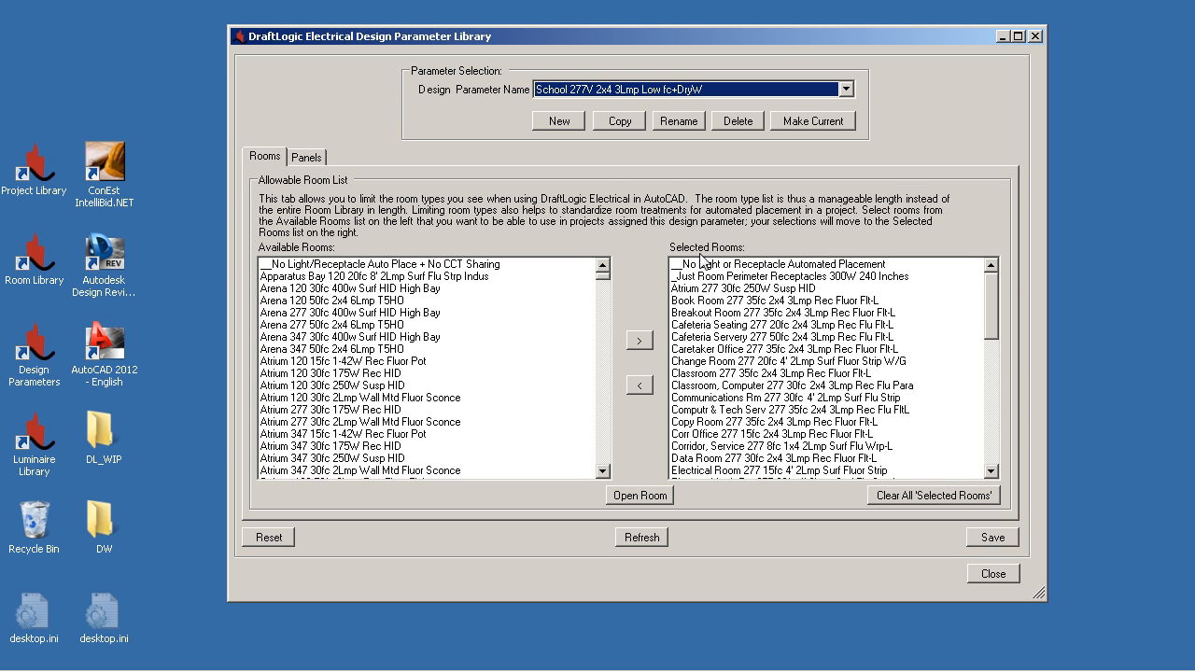
mouse_move(602, 282)
left_mouse_down()
mouse_move(602, 467)
mouse_move(602, 271)
left_mouse_up()
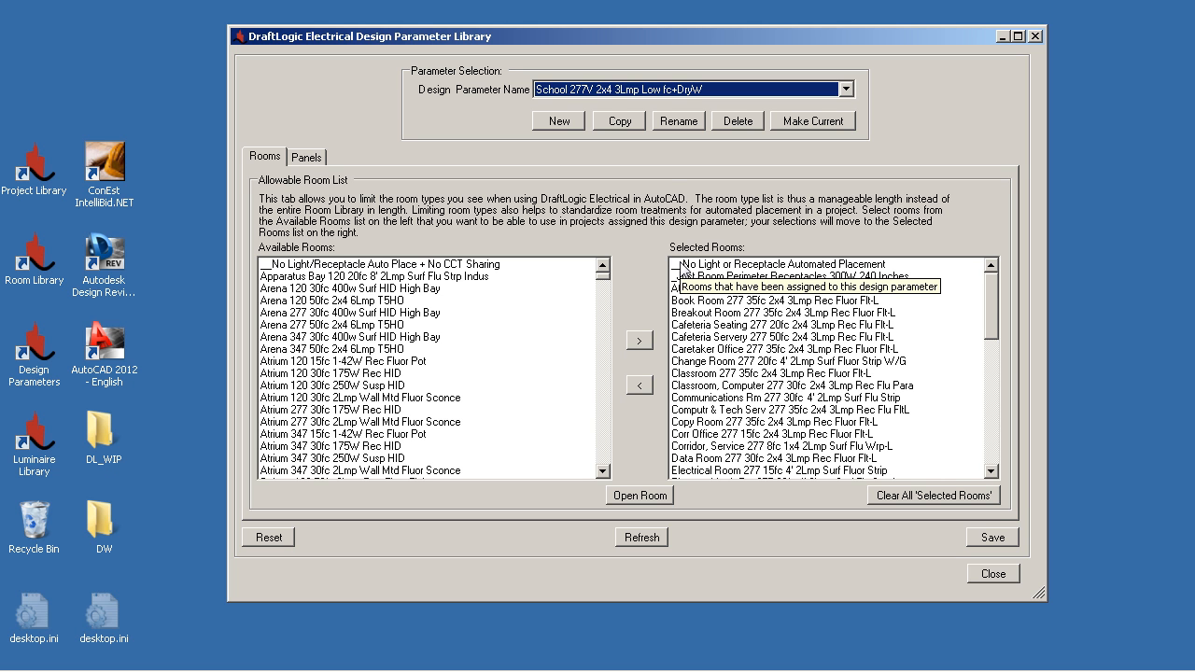
mouse_move(989, 305)
left_mouse_down()
mouse_move(995, 443)
mouse_move(990, 305)
left_mouse_up()
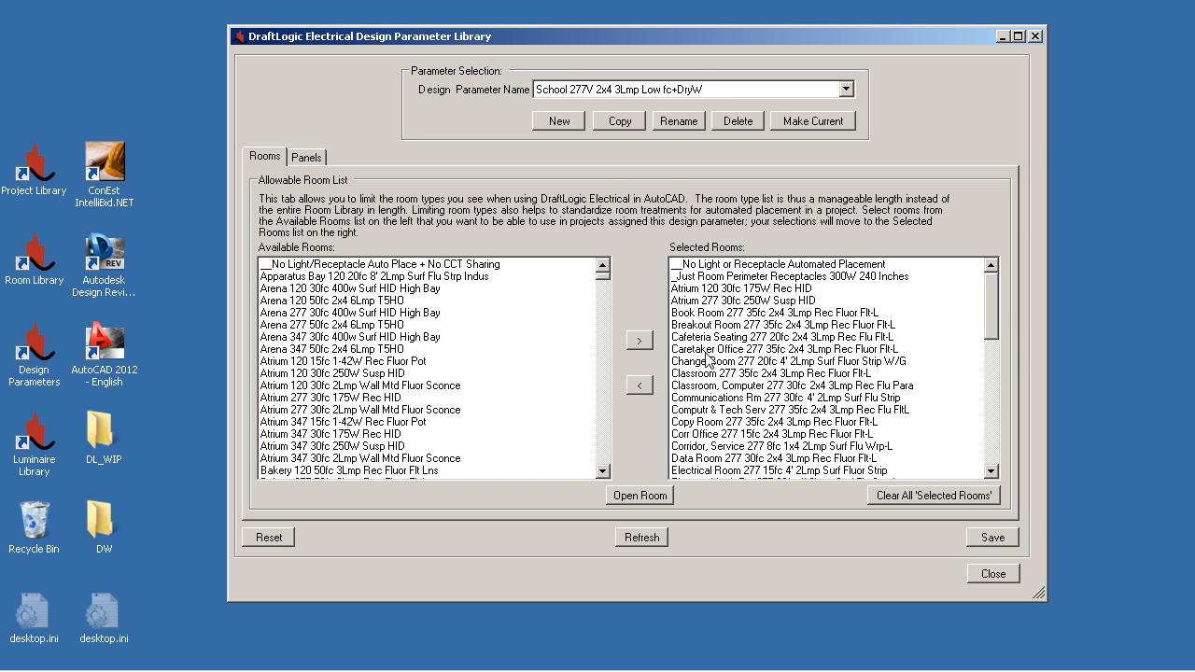
Step: Add Arena 347 50fc 2x4 6Lmp T5HO and the range from Arena 120 50fc to Atrium 347 30fc 2Lmp Wall Mtd to the selected rooms
double_click(378, 349)
left_click(364, 337)
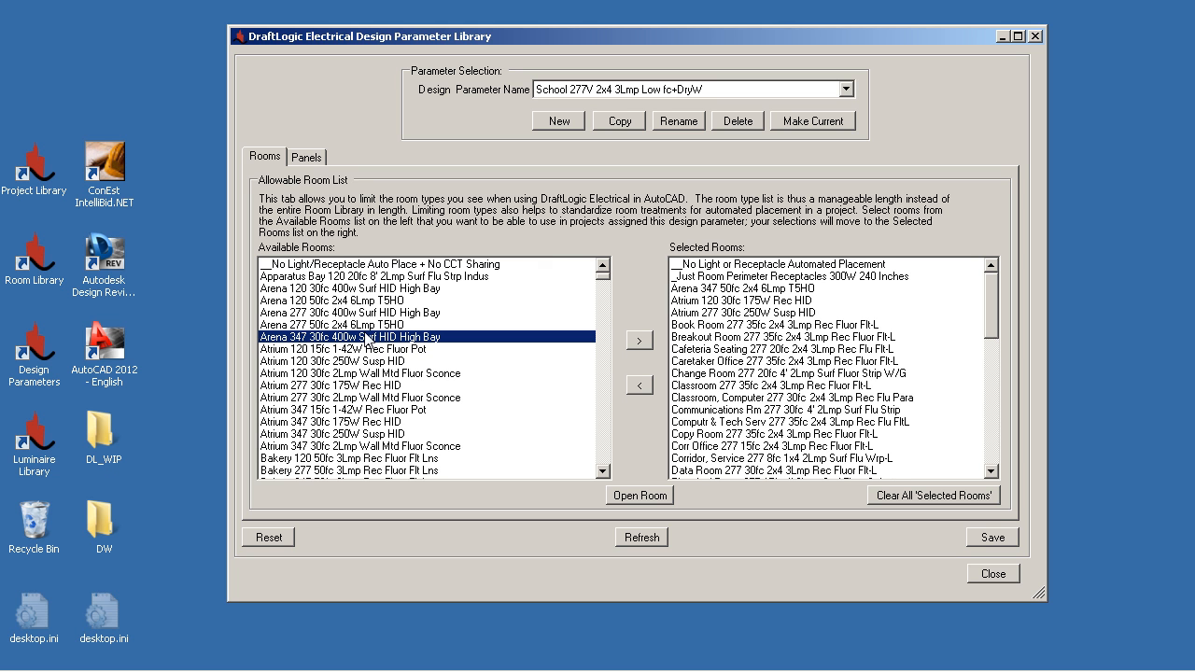
left_click(318, 410, "ctrl")
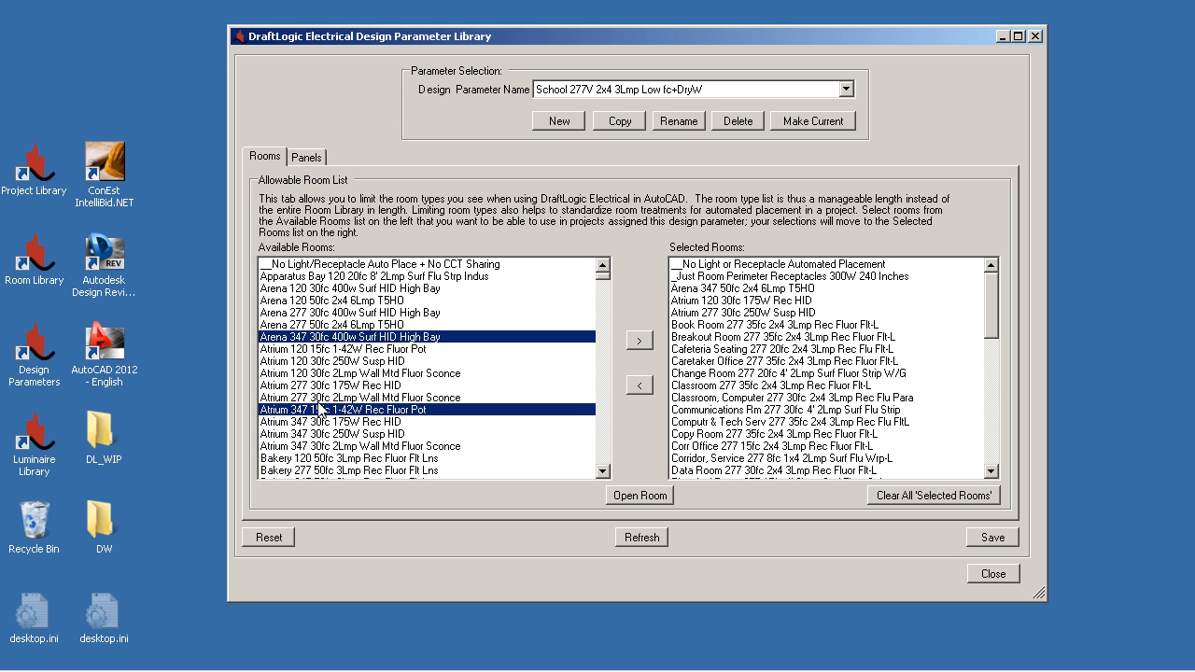
left_click(328, 362, "ctrl")
left_click(344, 300, "ctrl")
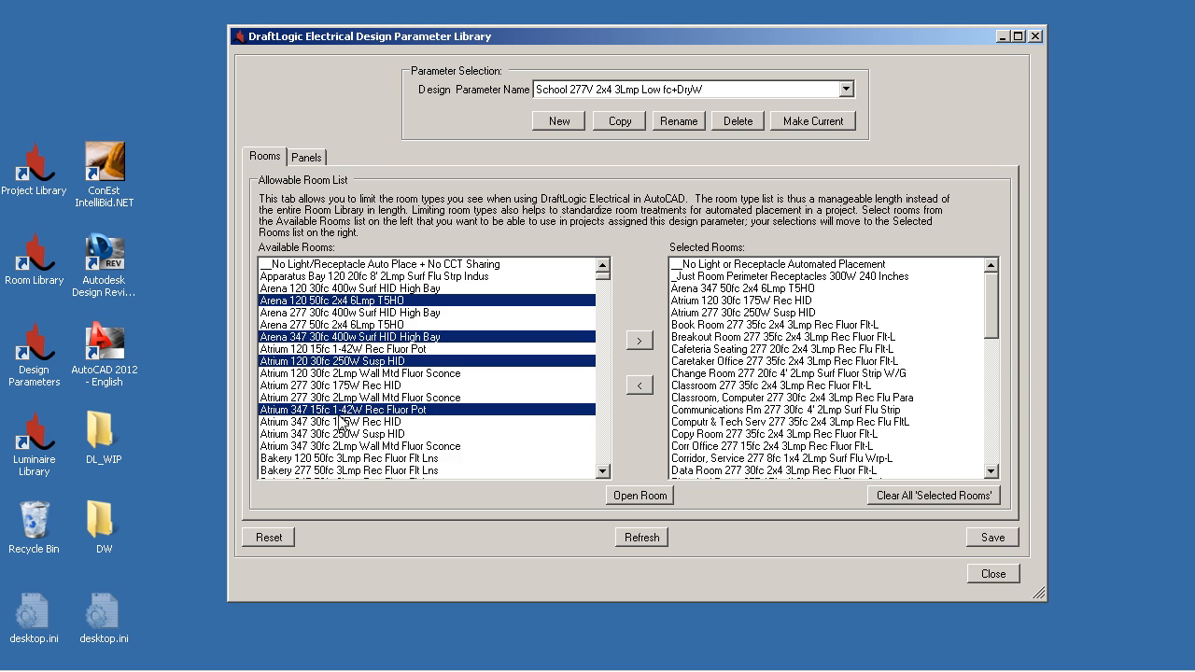
left_click(336, 445, "shift")
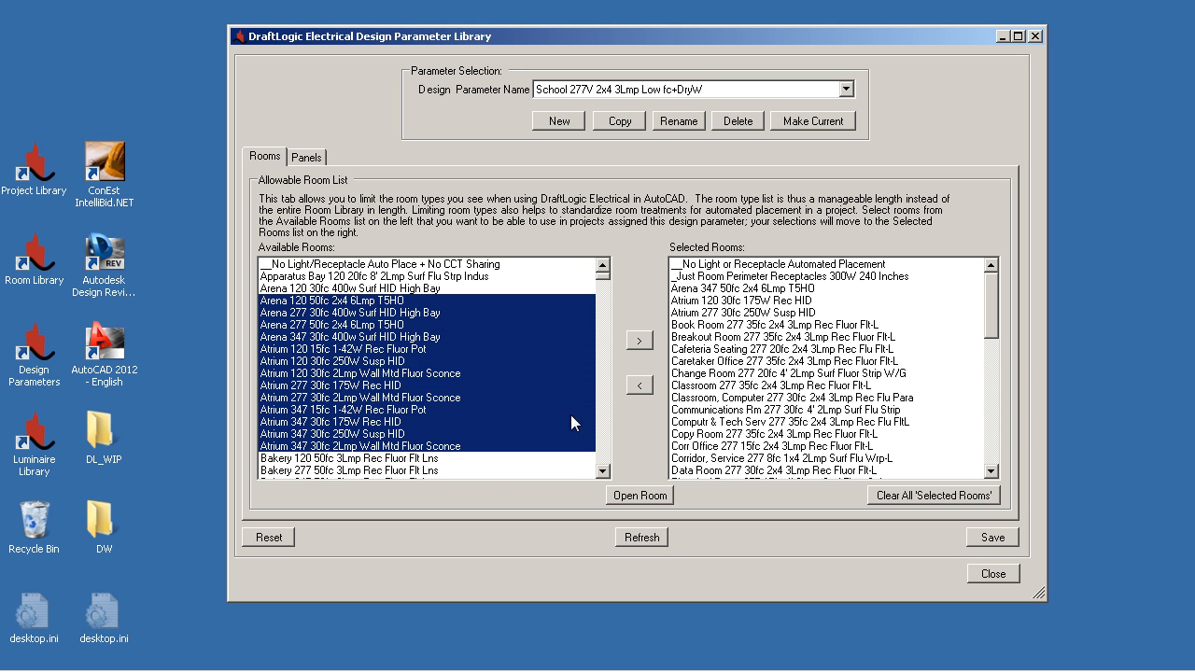
left_click(639, 341)
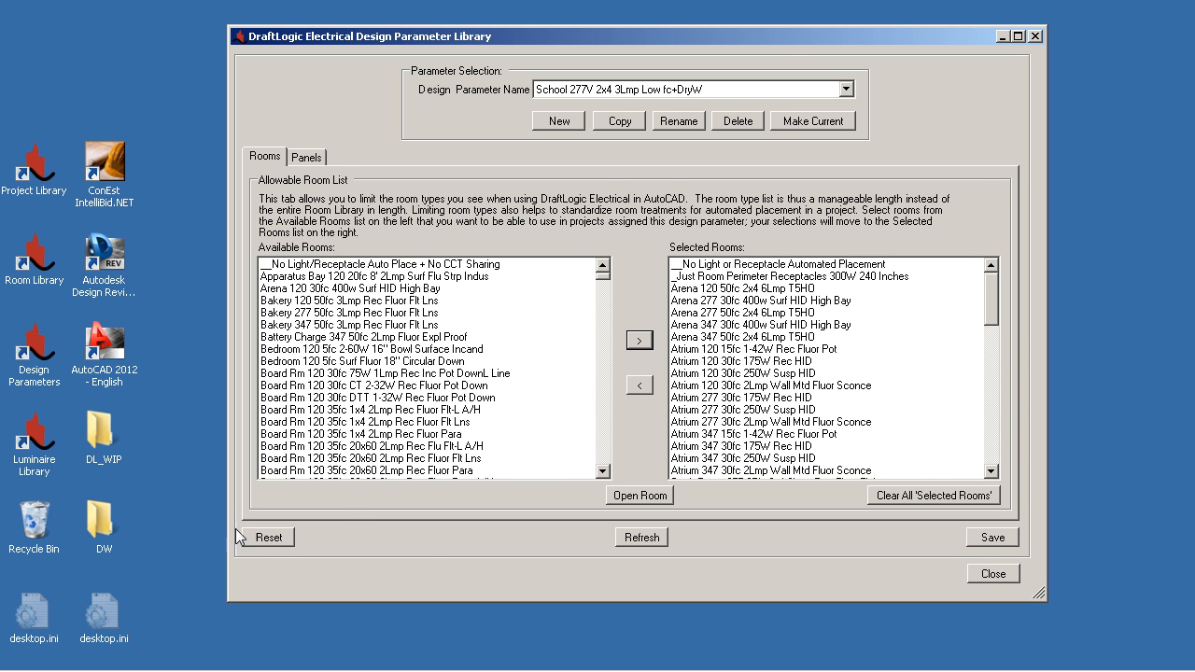
Step: Reset the design parameter to discard the room selection changes, and refresh its room lists
left_click(271, 538)
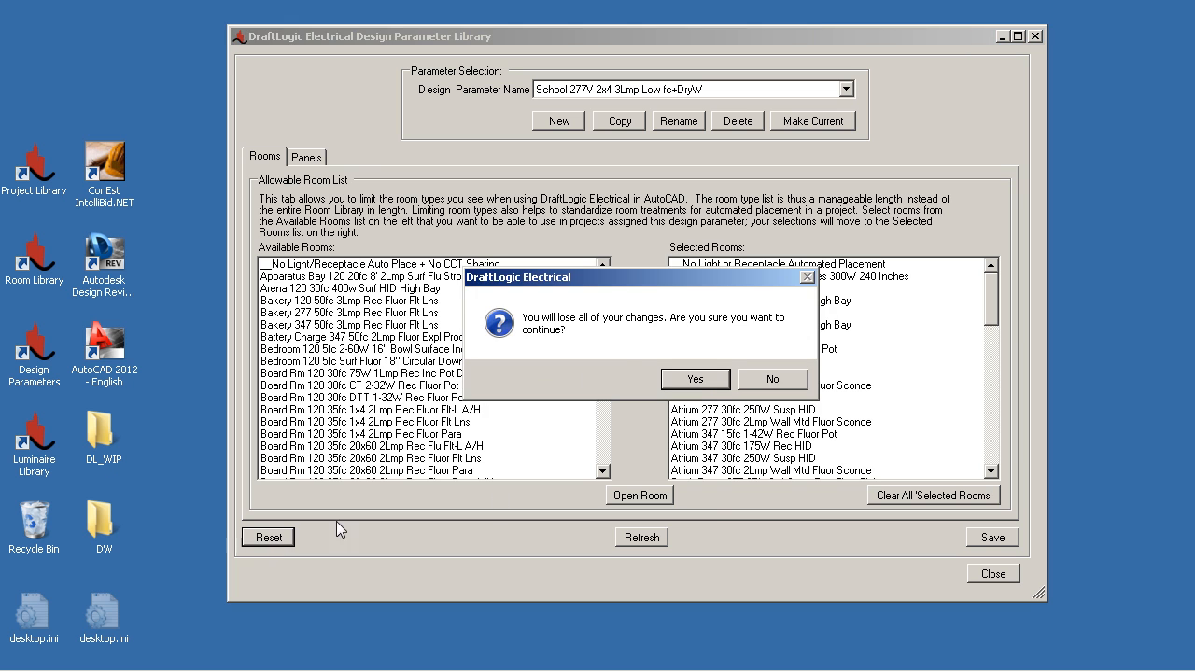
left_click(698, 393)
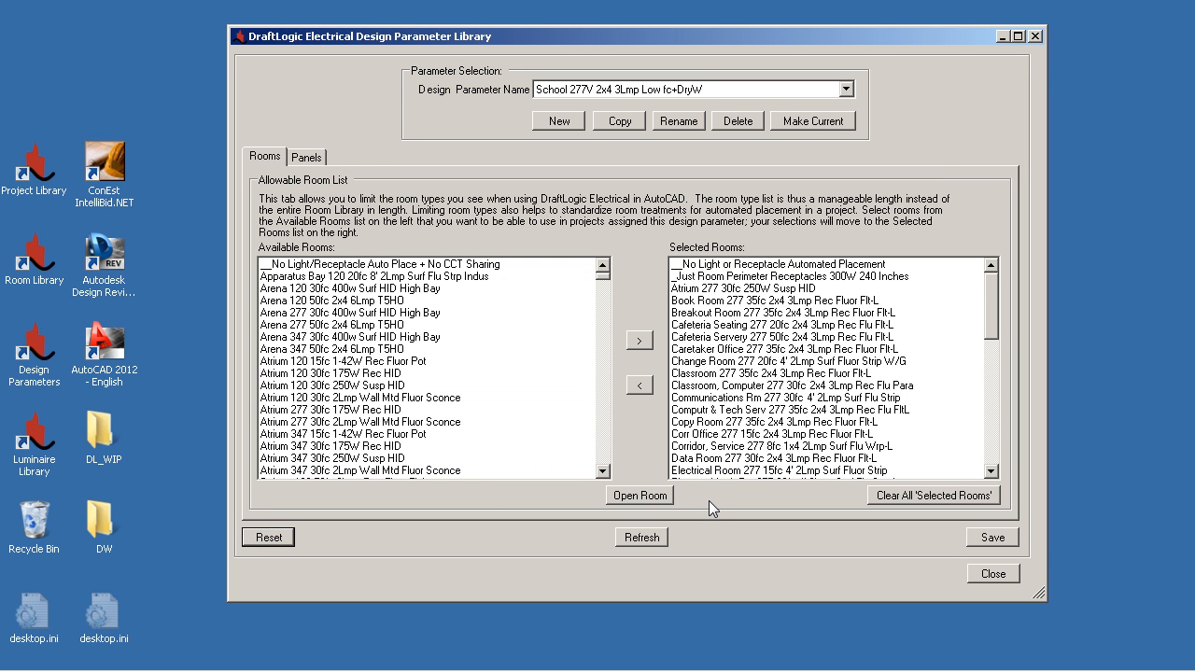
left_click(641, 537)
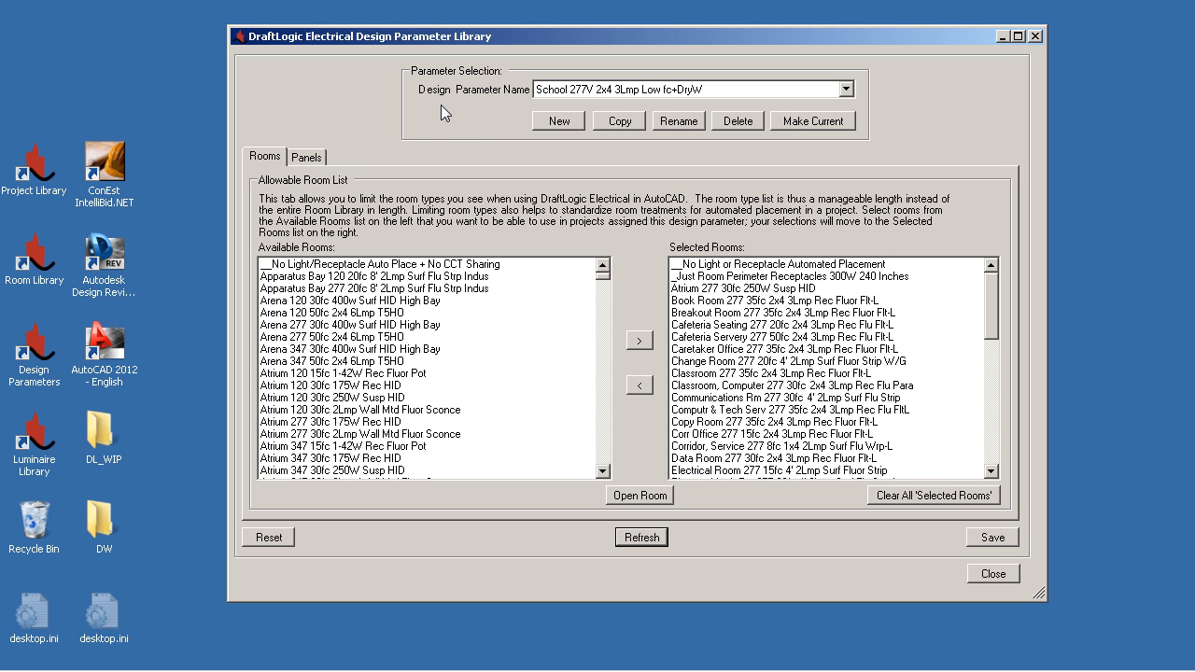
Step: Check the current design parameter name against the one assigned in the Eastglen project's settings, and close the settings
left_click(573, 90)
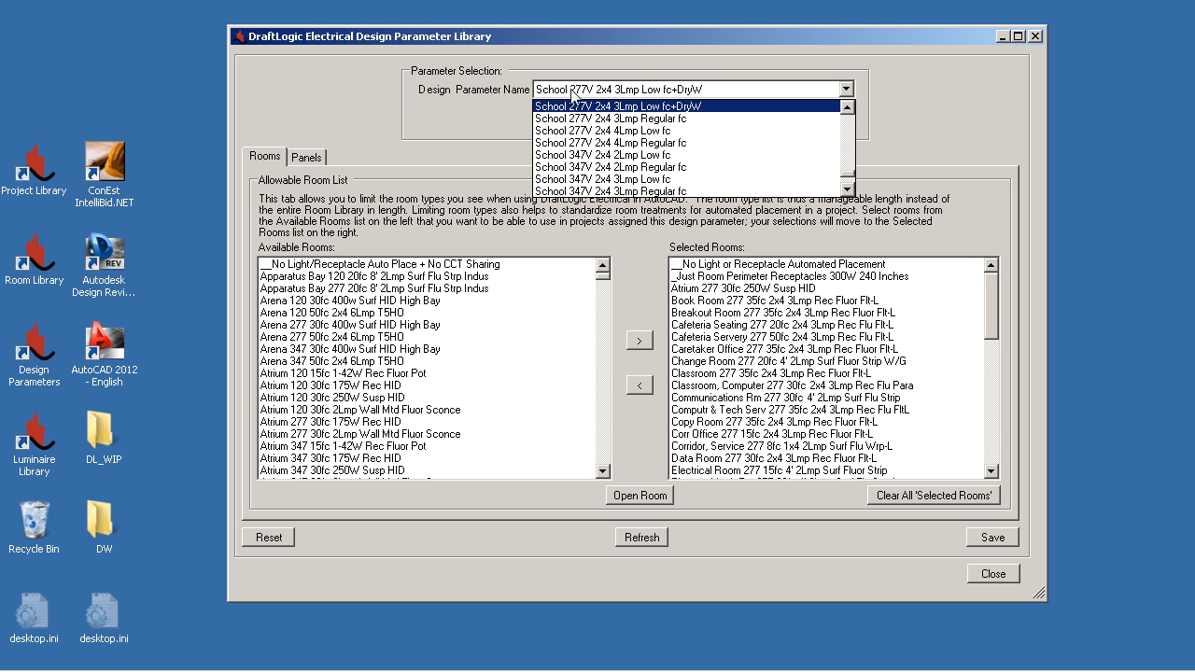
left_click(676, 109)
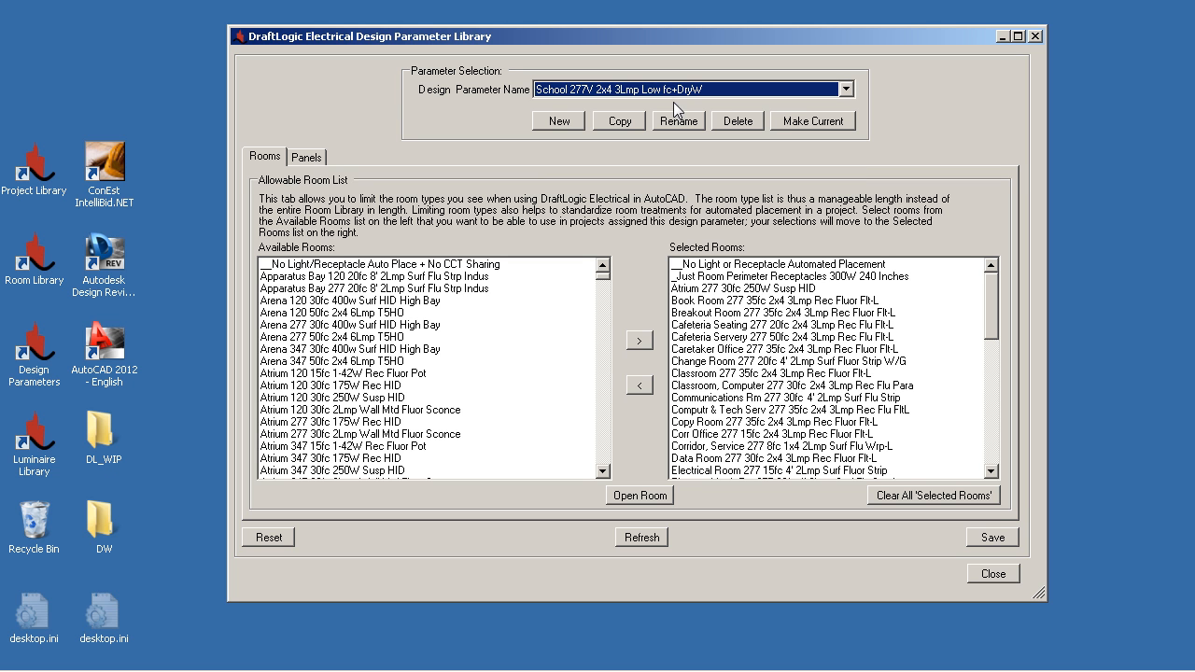
left_click(38, 168)
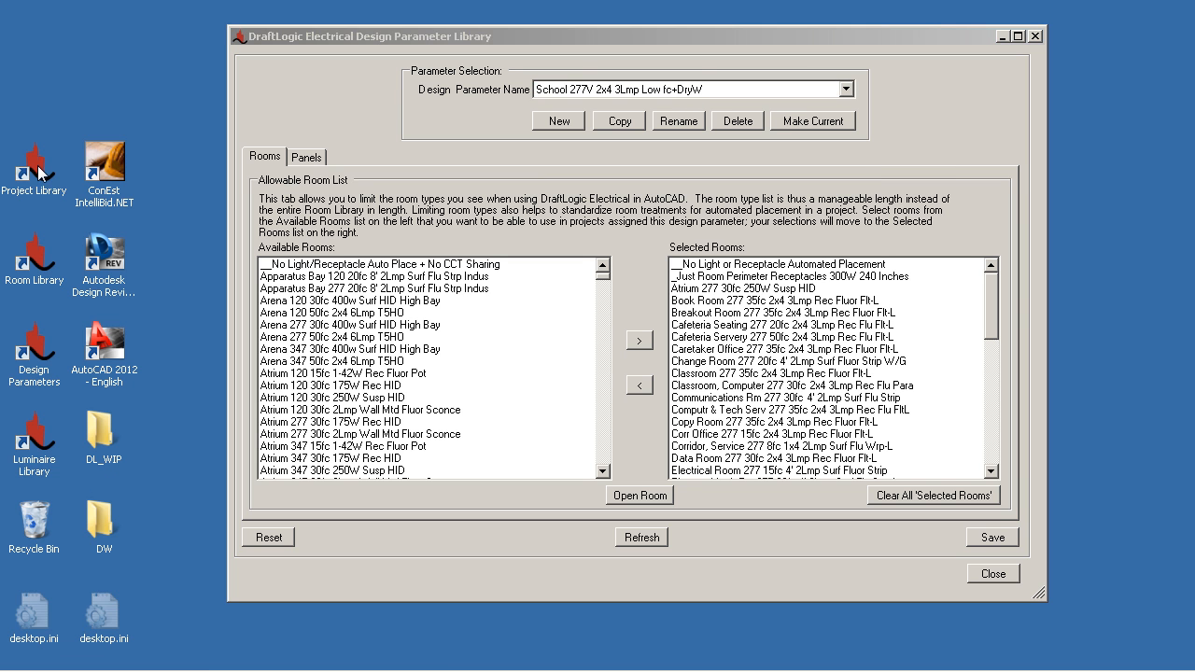
left_click(710, 234)
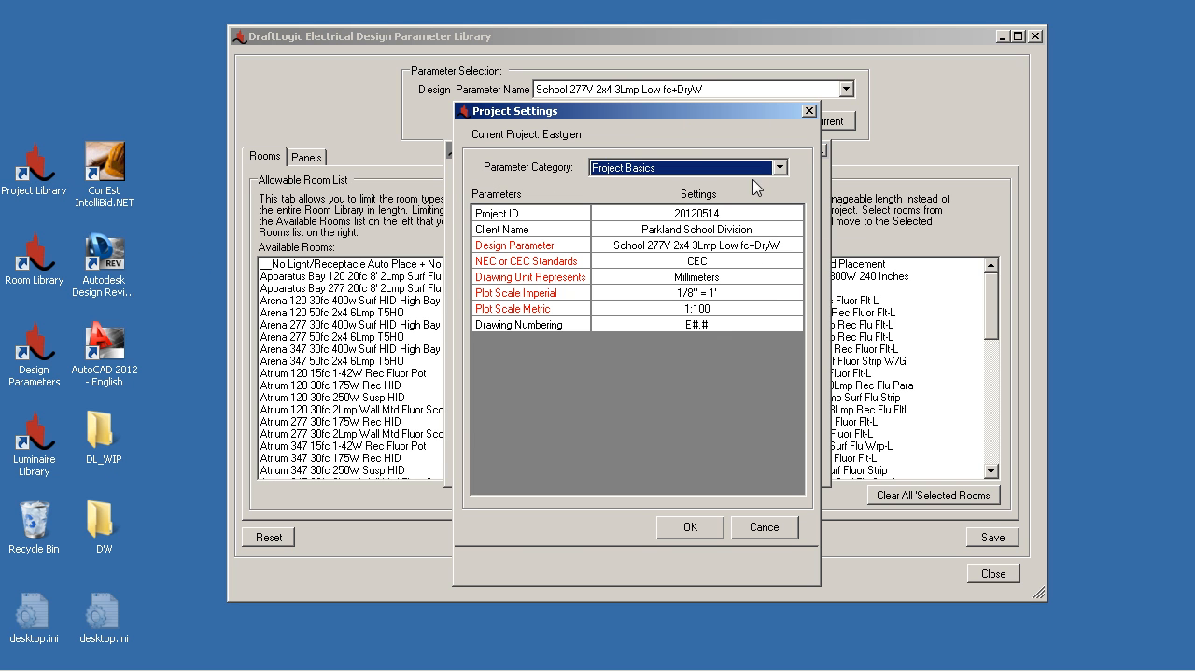
left_click(764, 246)
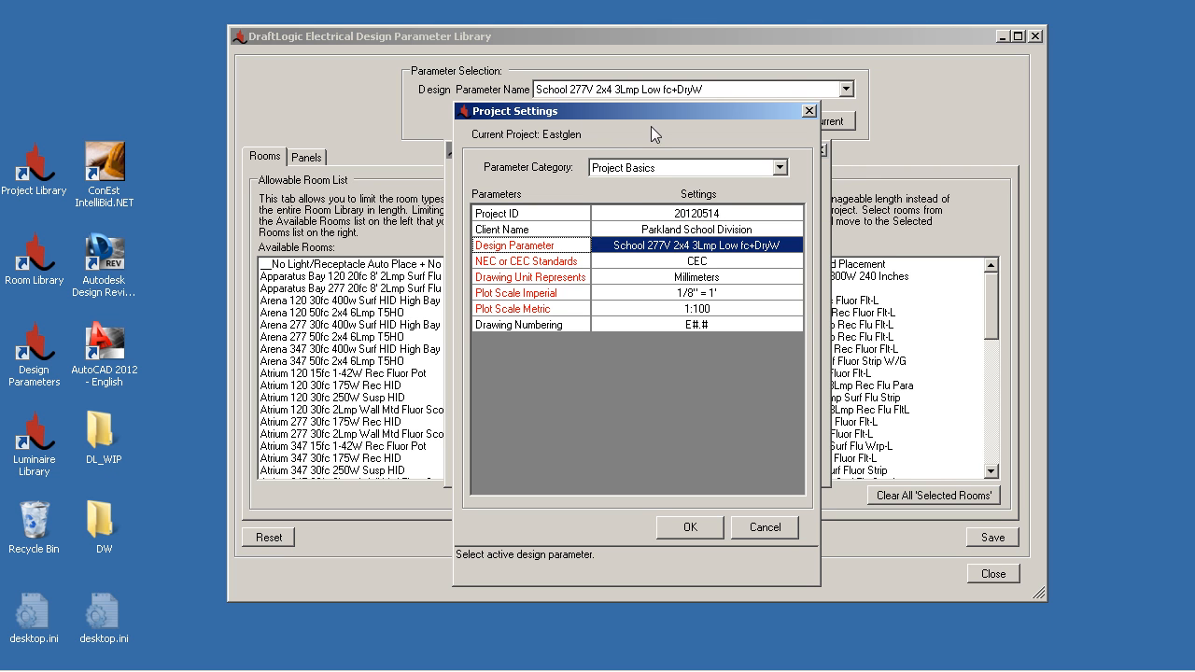
left_click(808, 112)
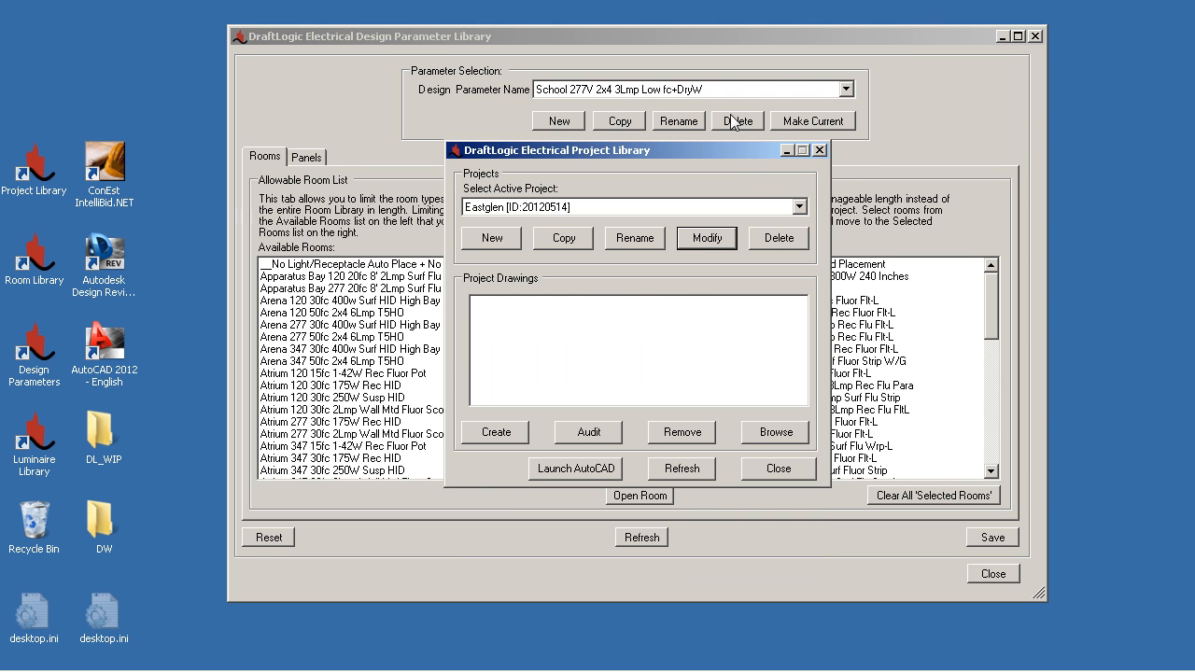
Step: Copy the School 277V 2x4 3Lmp Low fc+DryW design parameter as School 277V 2x4 3Lmp Low fc+DryW+AppBay
left_click(683, 92)
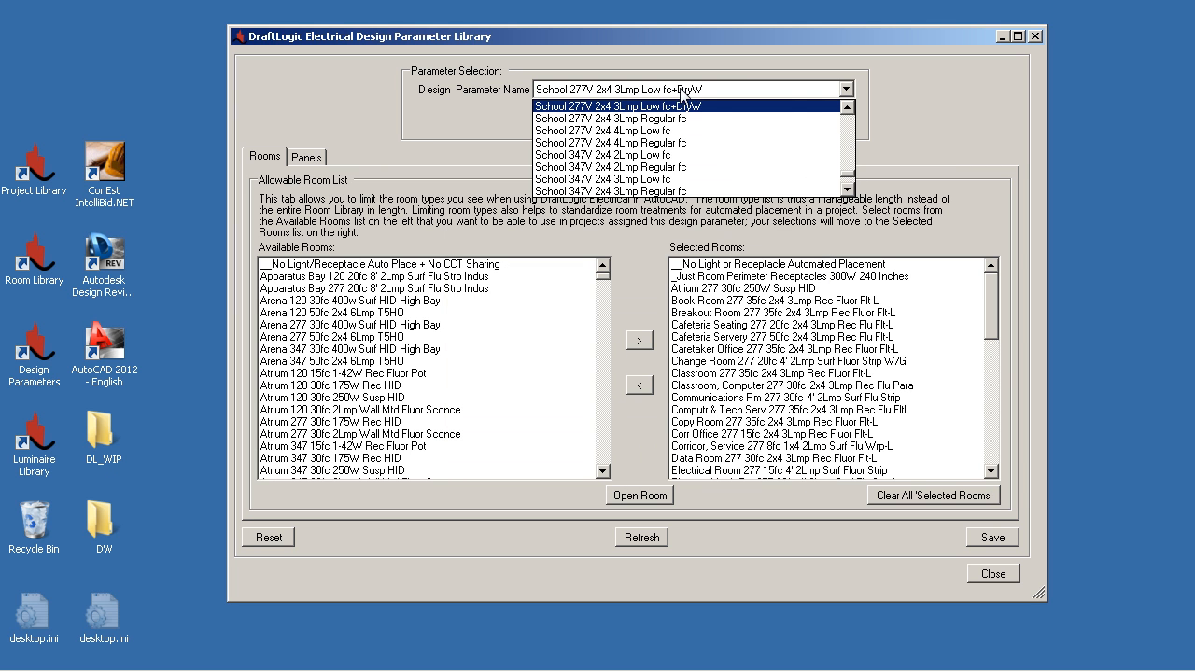
left_click(760, 84)
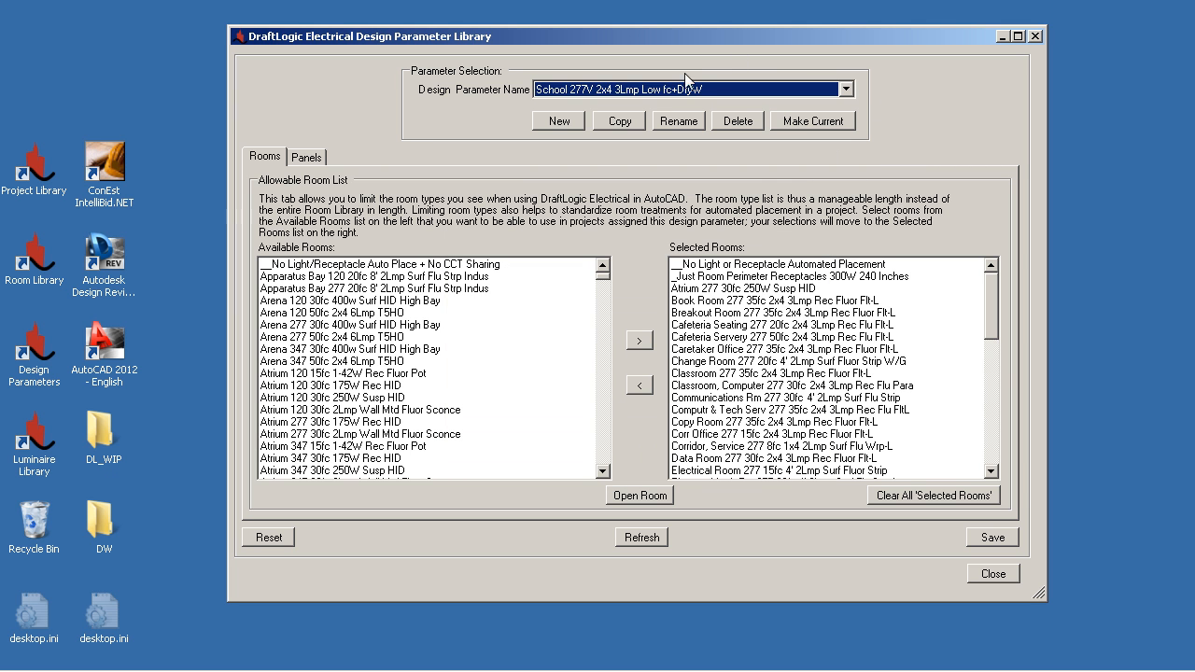
left_click(620, 121)
key("End")
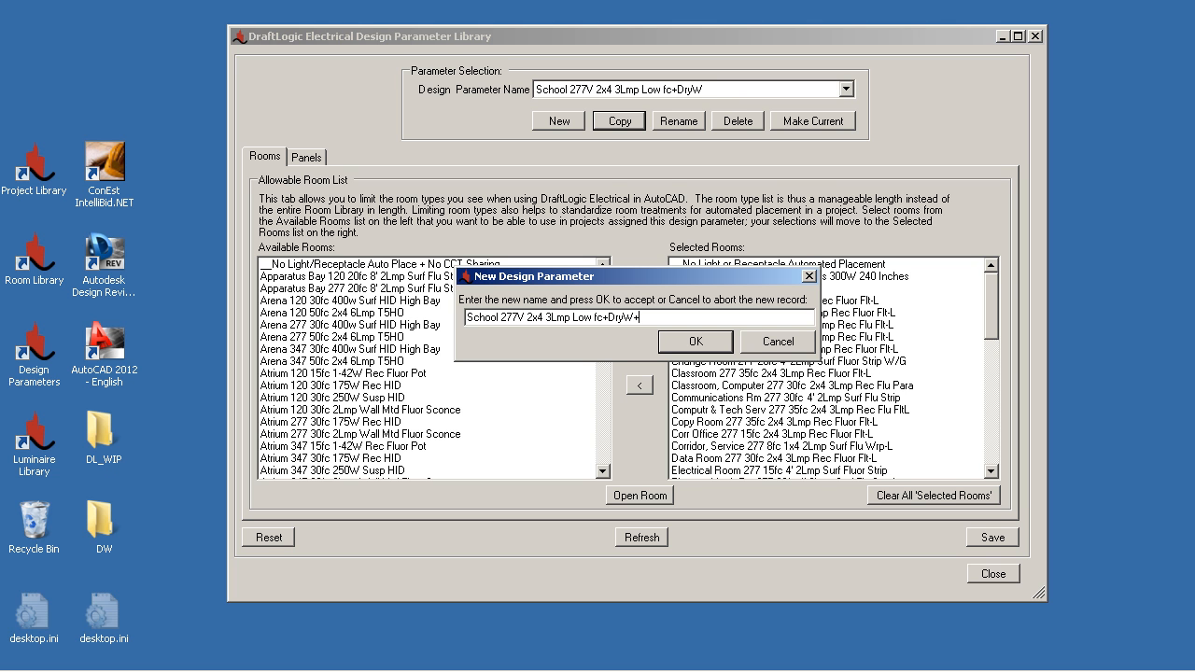
type("+AppBay")
left_click(698, 343)
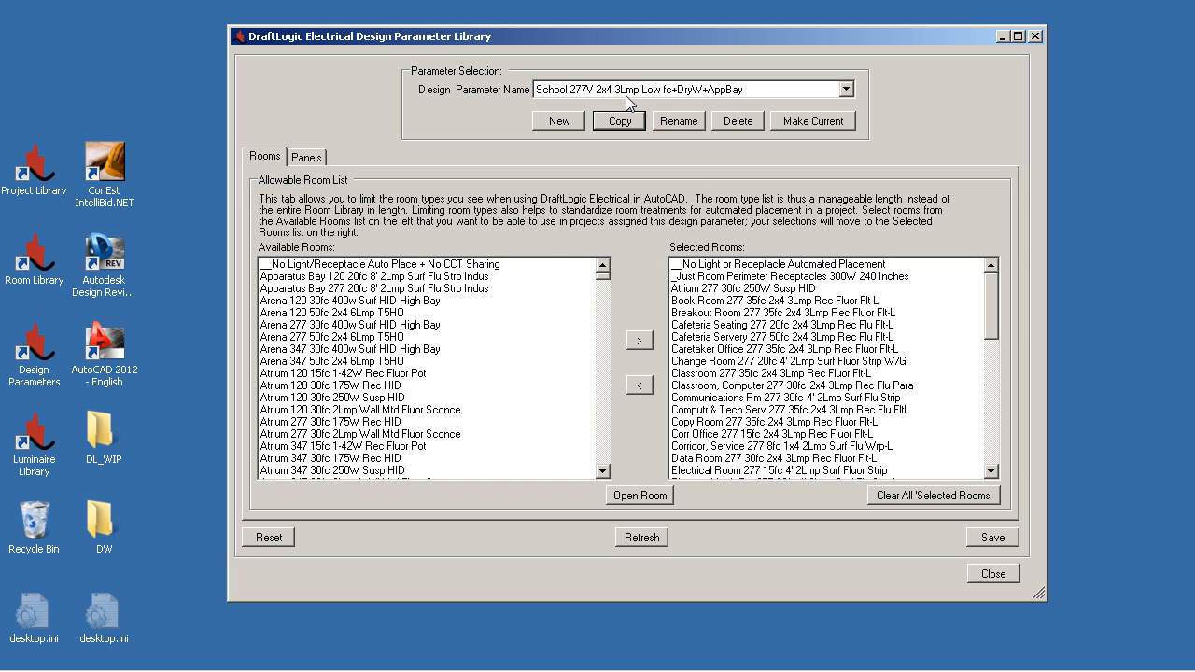
Step: Add Apparatus Bay 277 20fc 8' 2Lmp Surf Flu Strp Indus to the selected rooms, save, and make the design parameter current for Eastglen
double_click(332, 289)
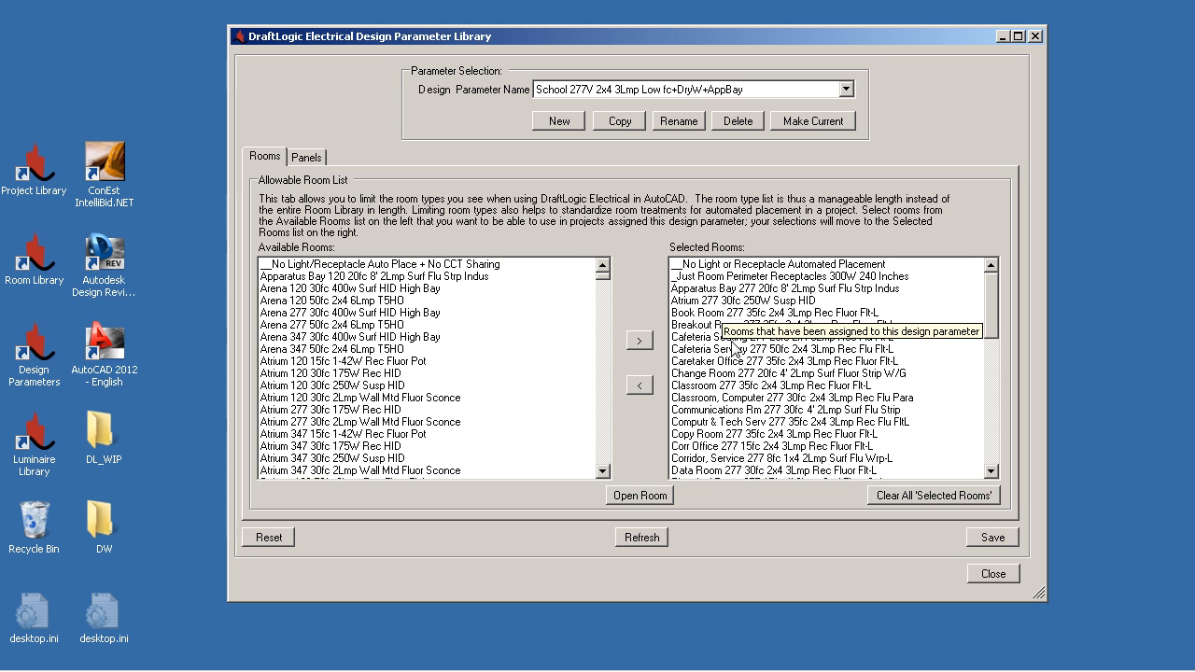
left_click(996, 540)
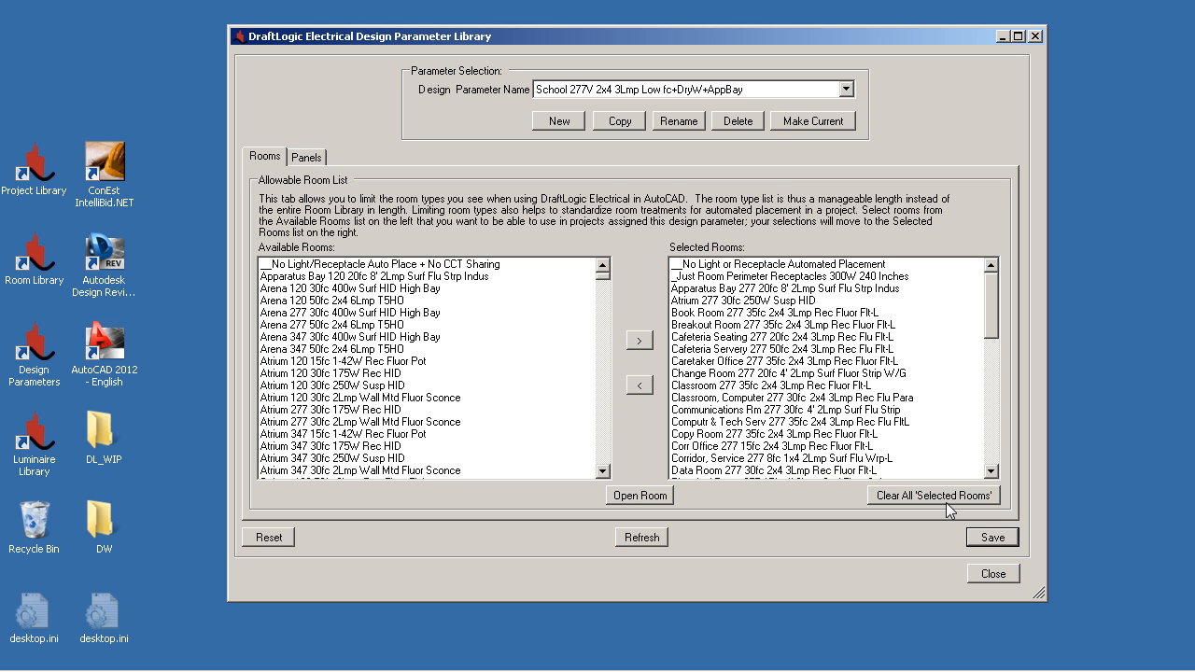
left_click(783, 125)
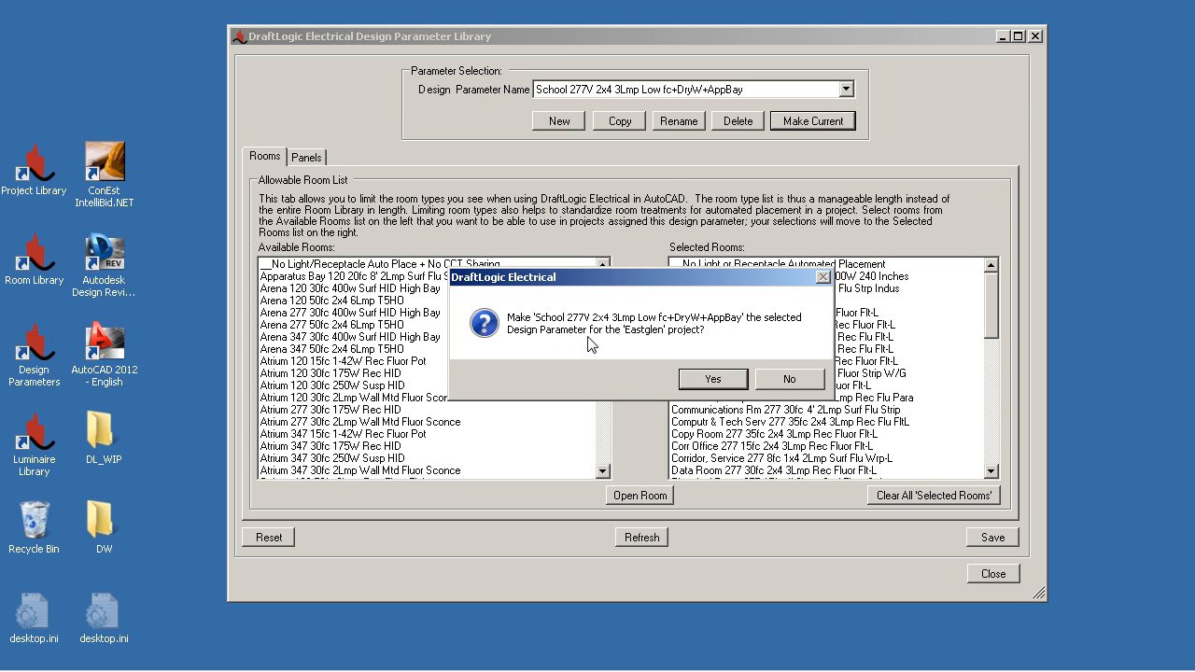
left_click(692, 379)
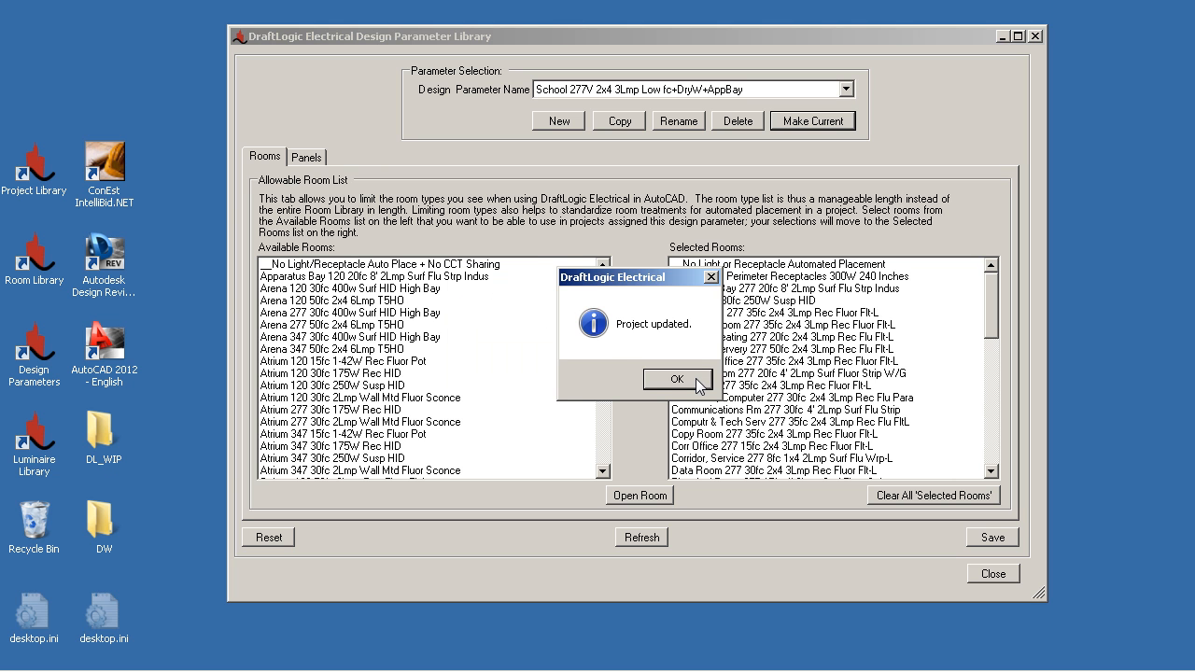
left_click(676, 377)
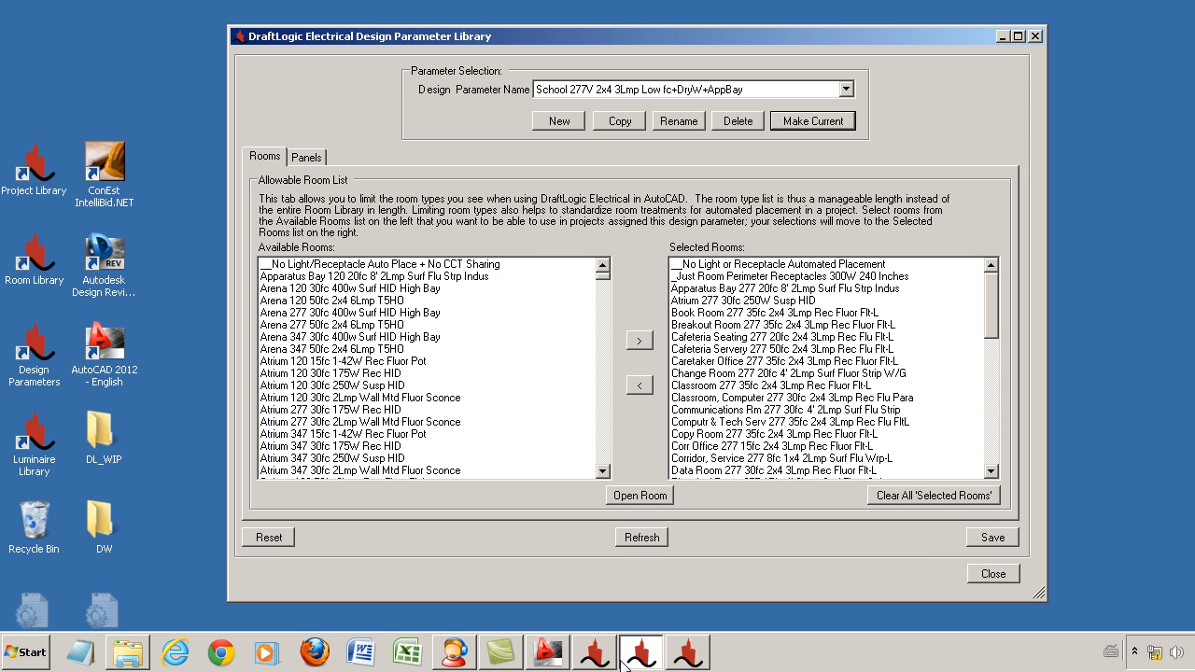
Step: Check the design parameter assigned in the Eastglen project's settings, close the settings, and minimize the Project Library
left_click(673, 659)
left_click(688, 246)
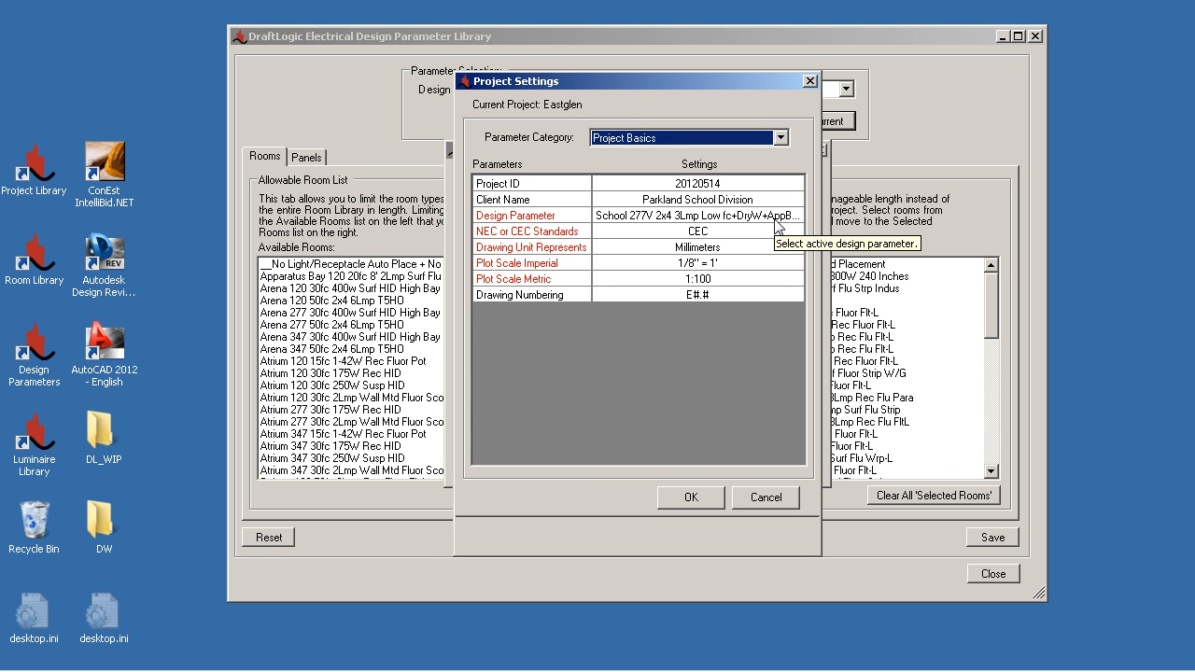
left_click(810, 81)
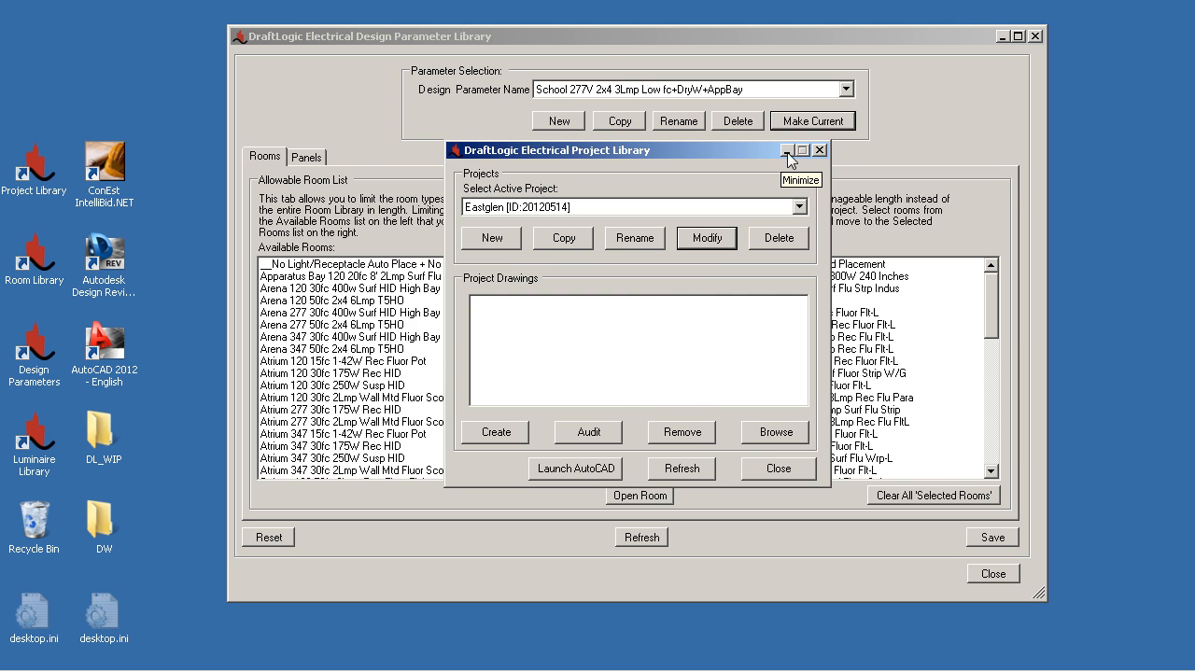
left_click(786, 150)
Step: Switch to the Room Library and copy the Apparatus Bay 277 room as Apparatus Bay 347 20fc 8' 2Lmp Surf Flu Strp Indus
left_click_drag(607, 38, 388, 41)
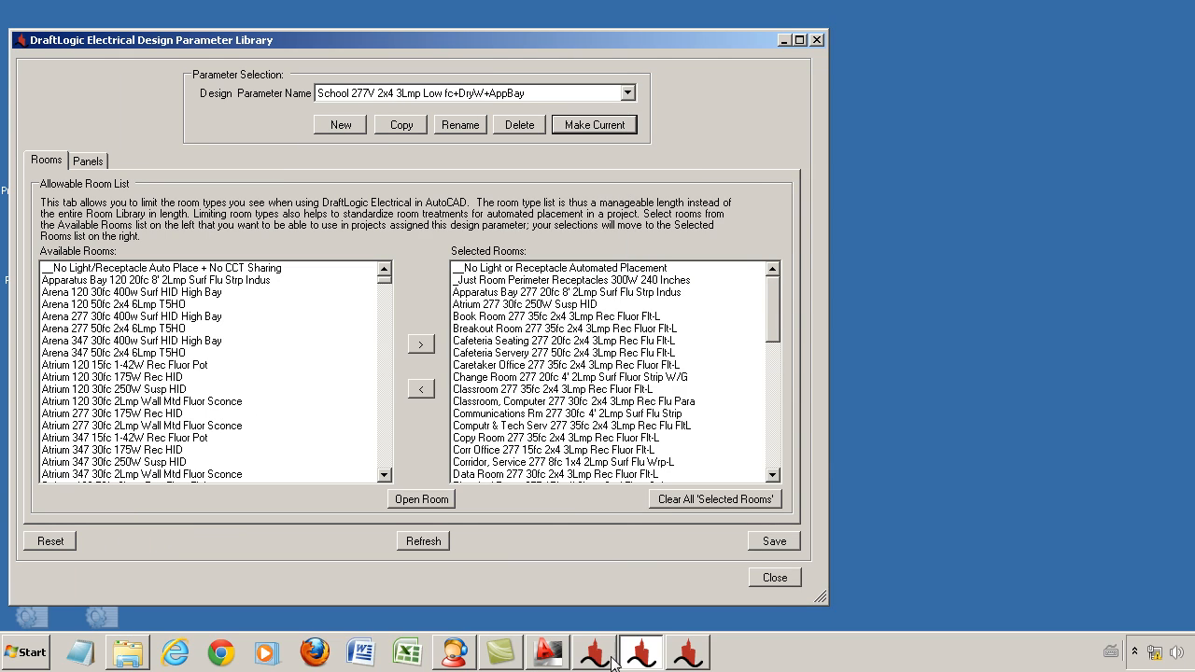
left_click(598, 653)
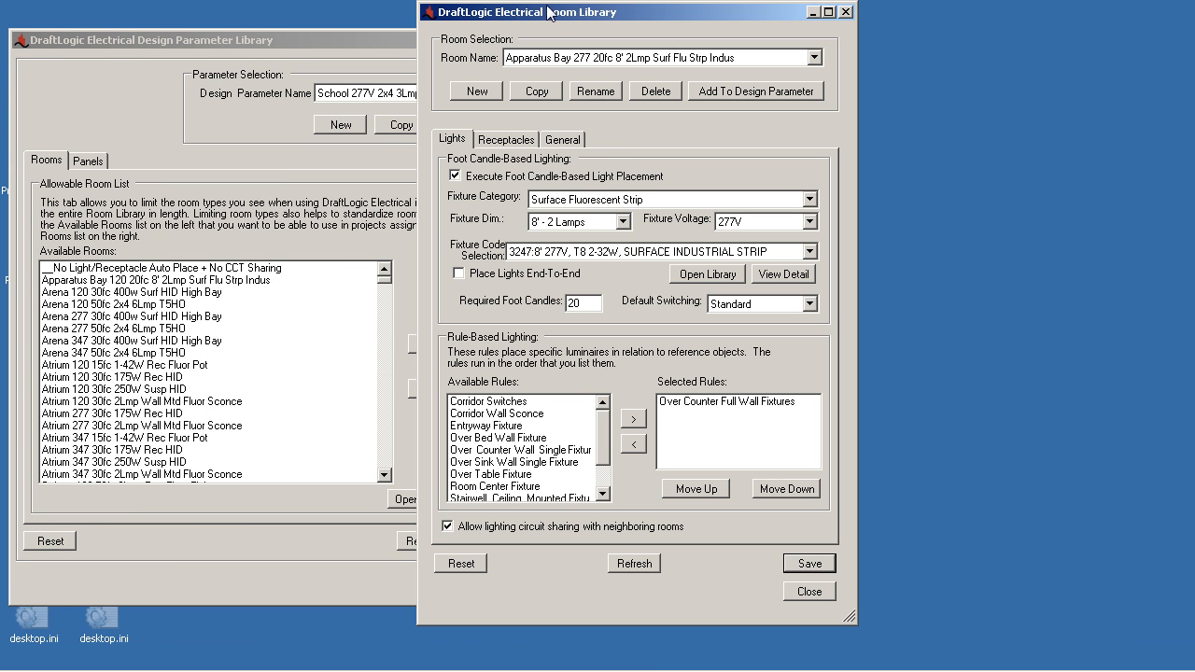
left_click(536, 92)
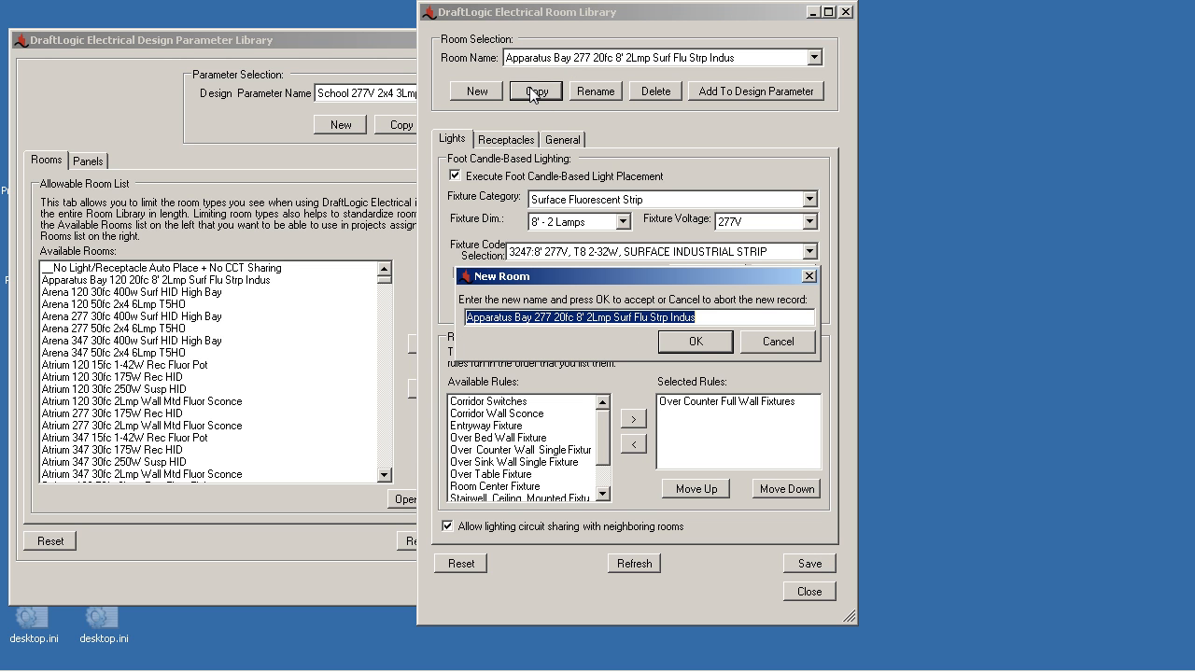
left_click(552, 318)
key("BackSpace")
key("BackSpace")
key("BackSpace")
type("347")
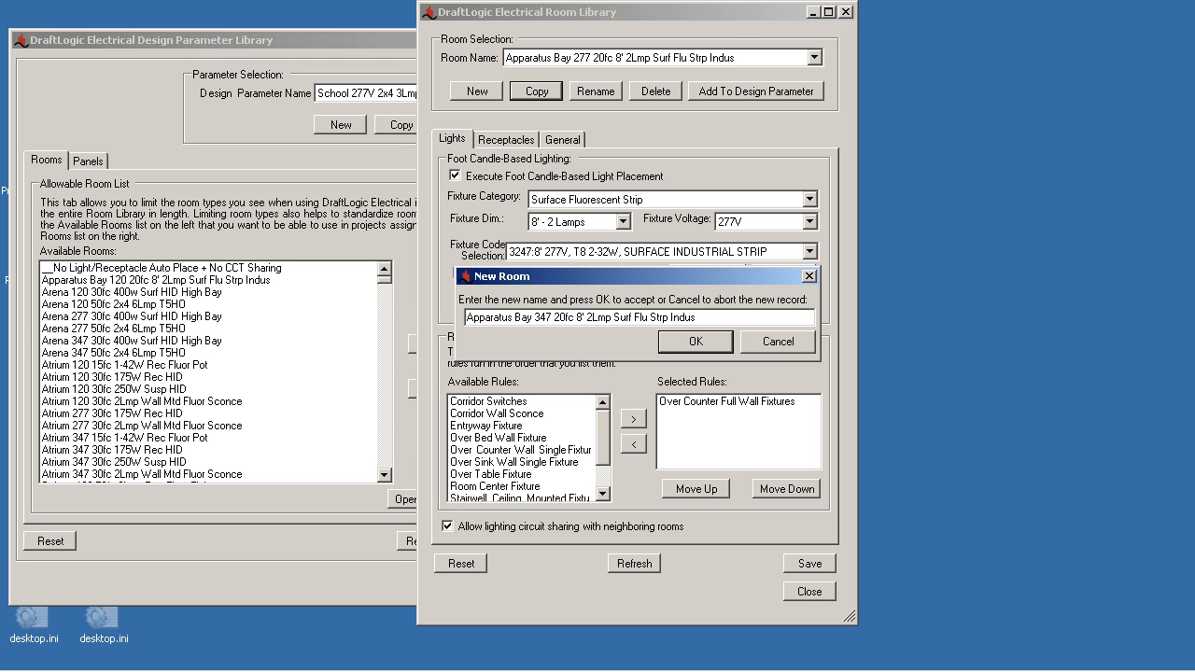
left_click(675, 345)
Step: Set the new room's fixture voltage to 347V and its fixture to 3248:8' 347V, T8 2-32W, SURFACE INDUSTRIAL STRIP, and save the room
left_click(732, 224)
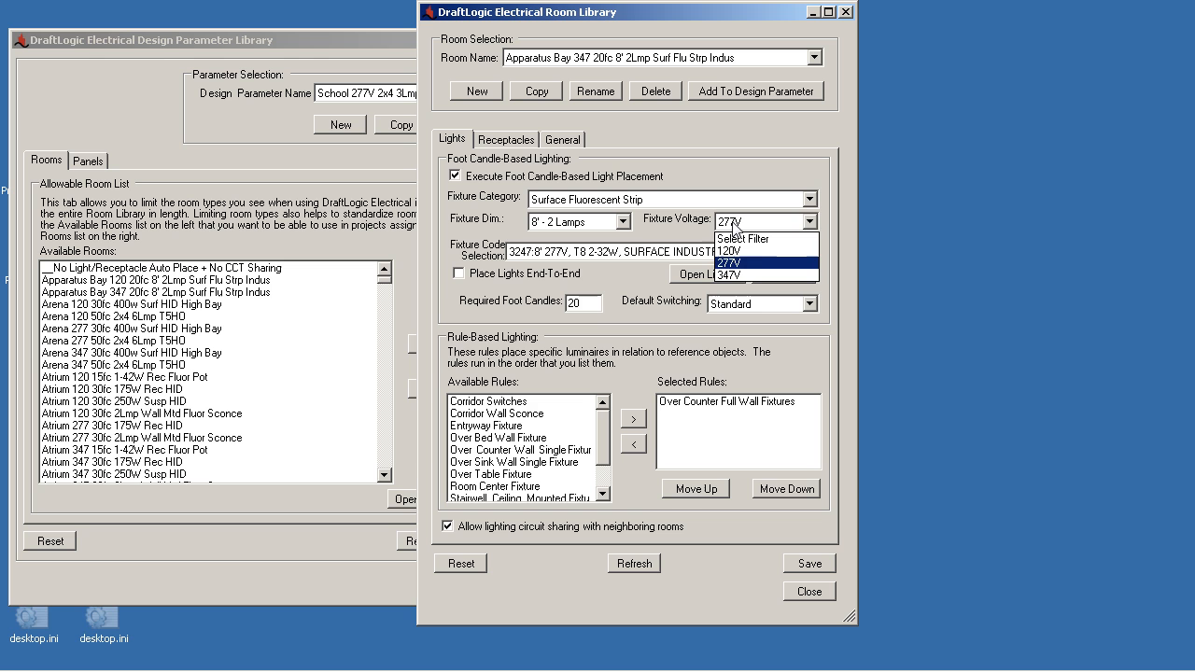
left_click(730, 274)
left_click(664, 253)
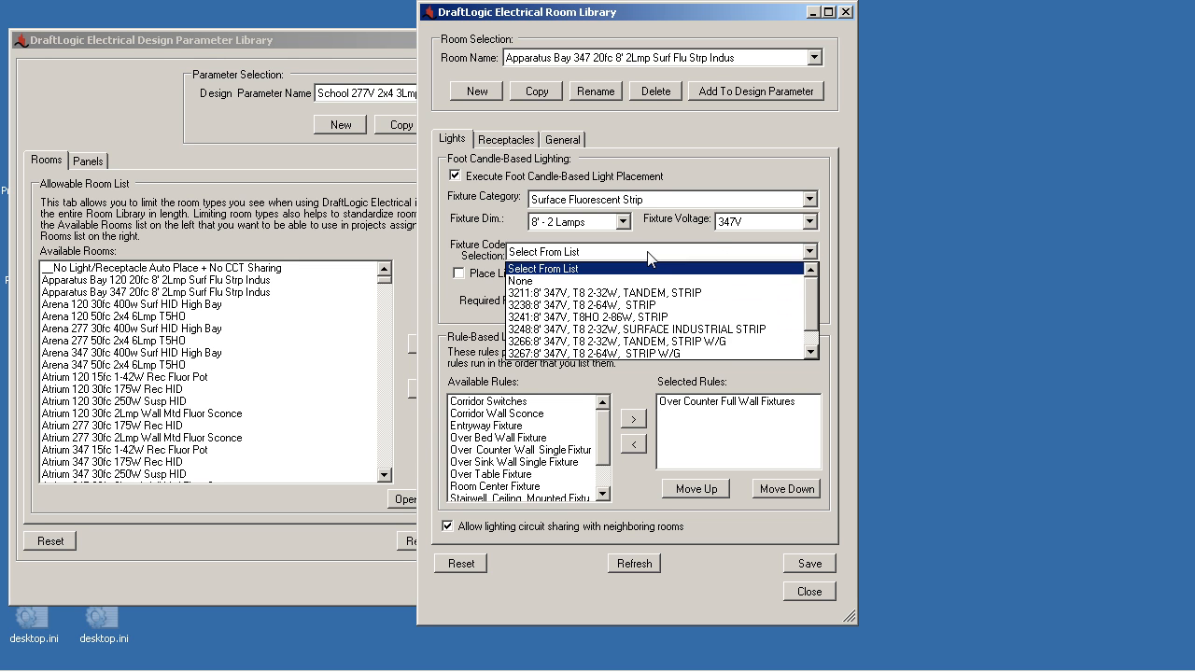
left_click(663, 329)
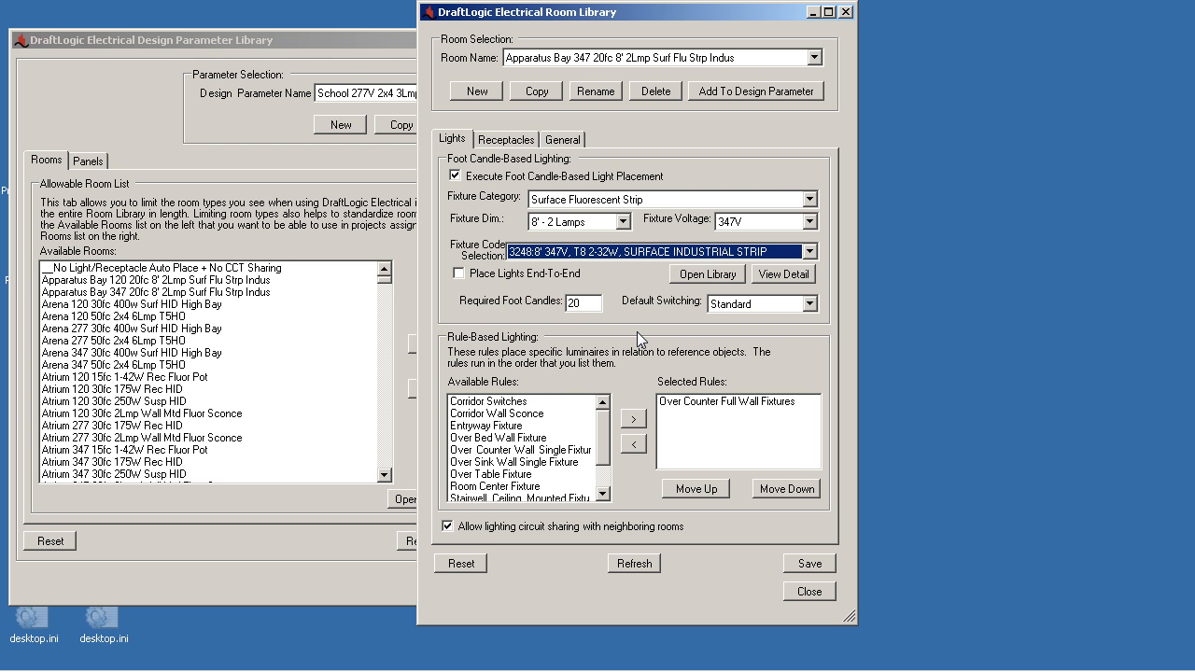
left_click(796, 565)
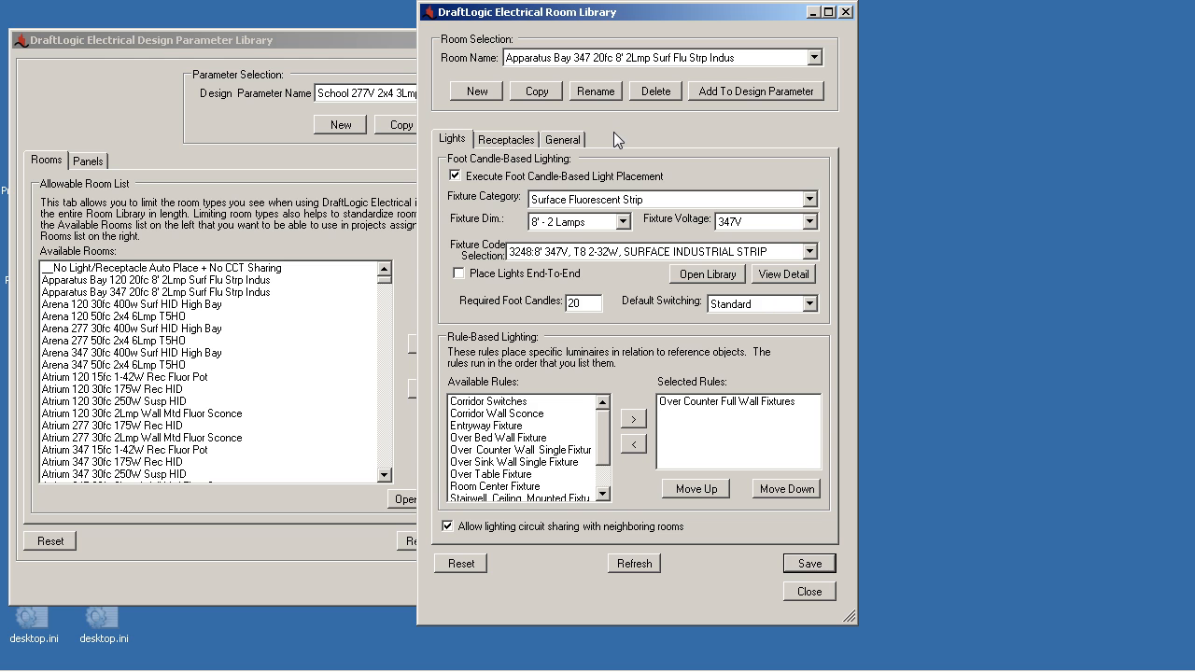
Step: Add the Apparatus Bay 347 room to the current design parameter and locate it among that parameter's selected rooms
left_click(755, 90)
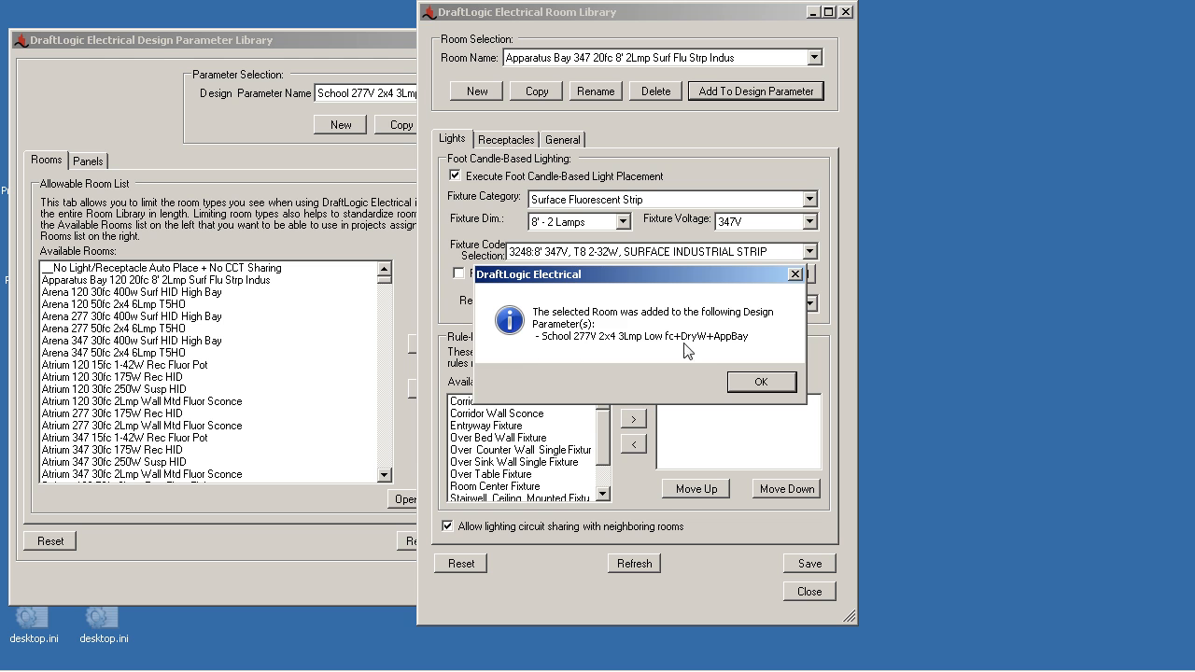
left_click(745, 382)
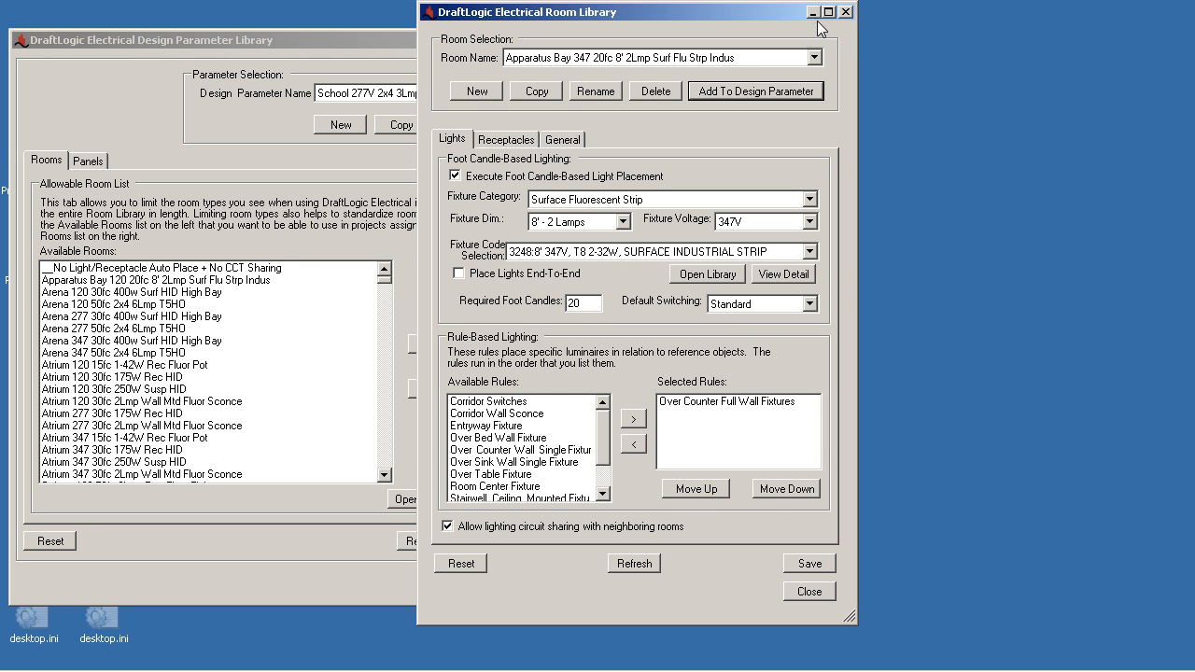
left_click(811, 12)
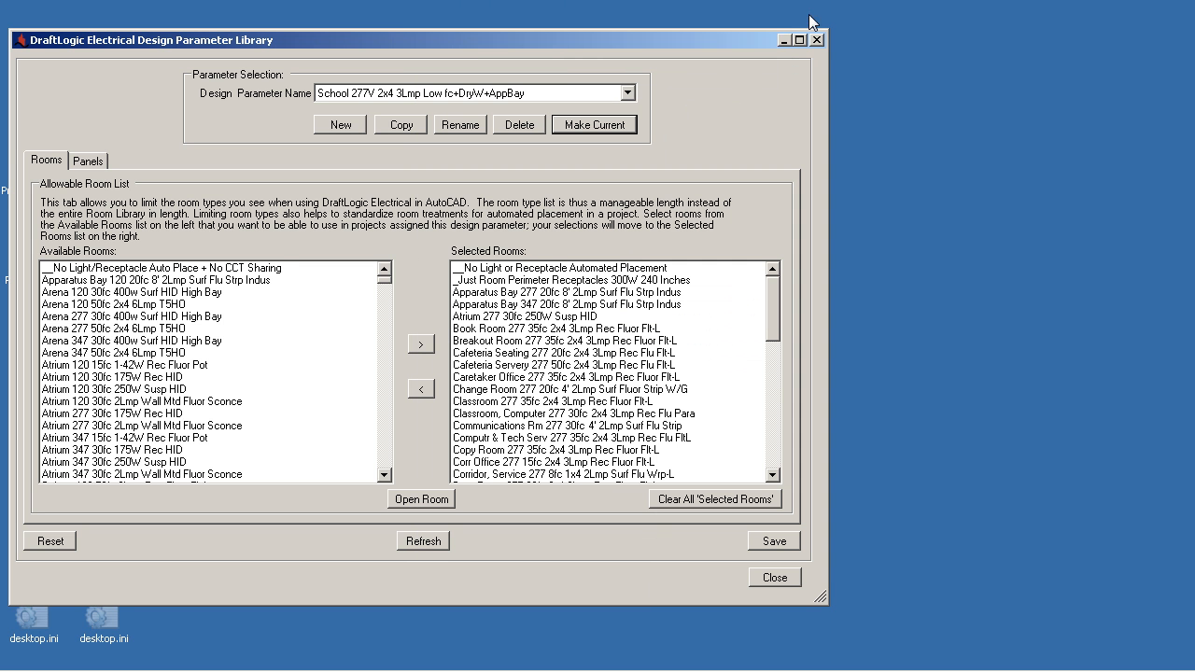
left_click(485, 304)
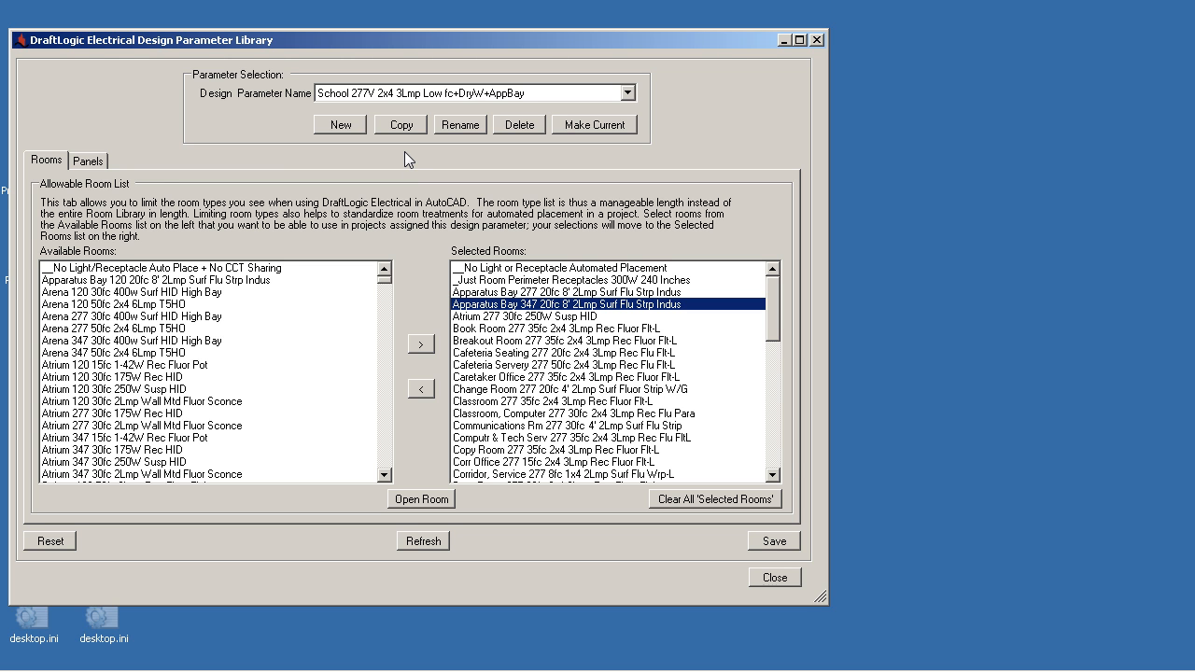
Step: Disallow the 120/208V 1 phase, 3 wire panel and enter Cutler Hammer as manufacturer of the 120/208V 3 phase, 4 wire panel
left_click(93, 160)
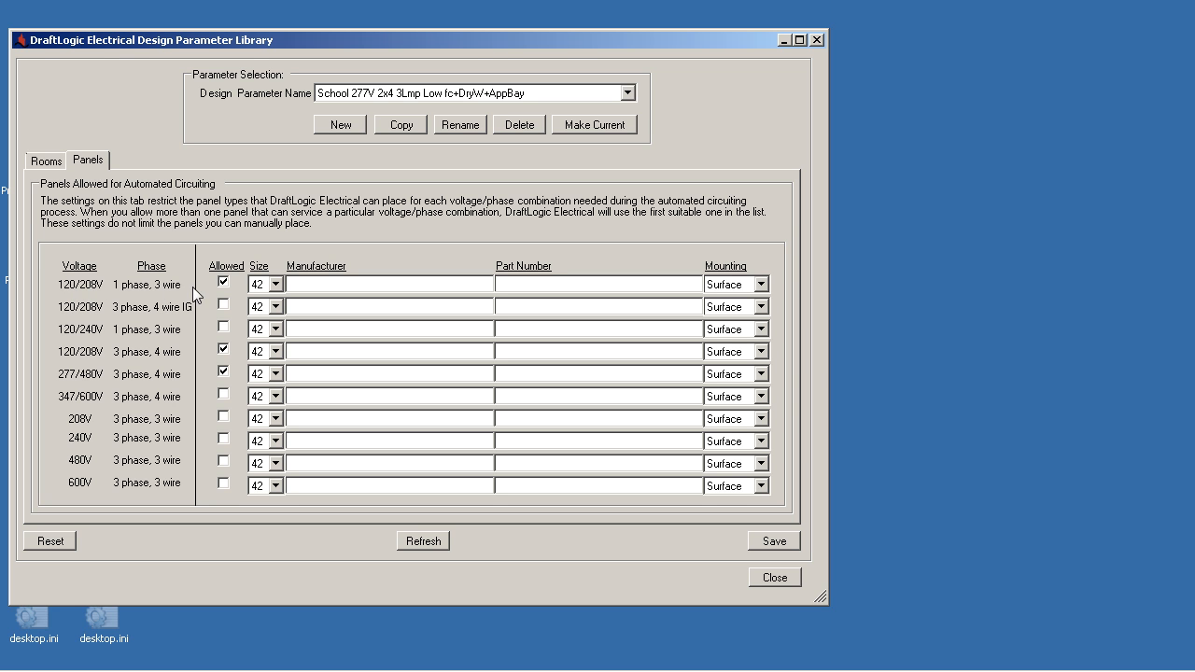
left_click(224, 282)
left_click(335, 353)
type("Cutler Hammer")
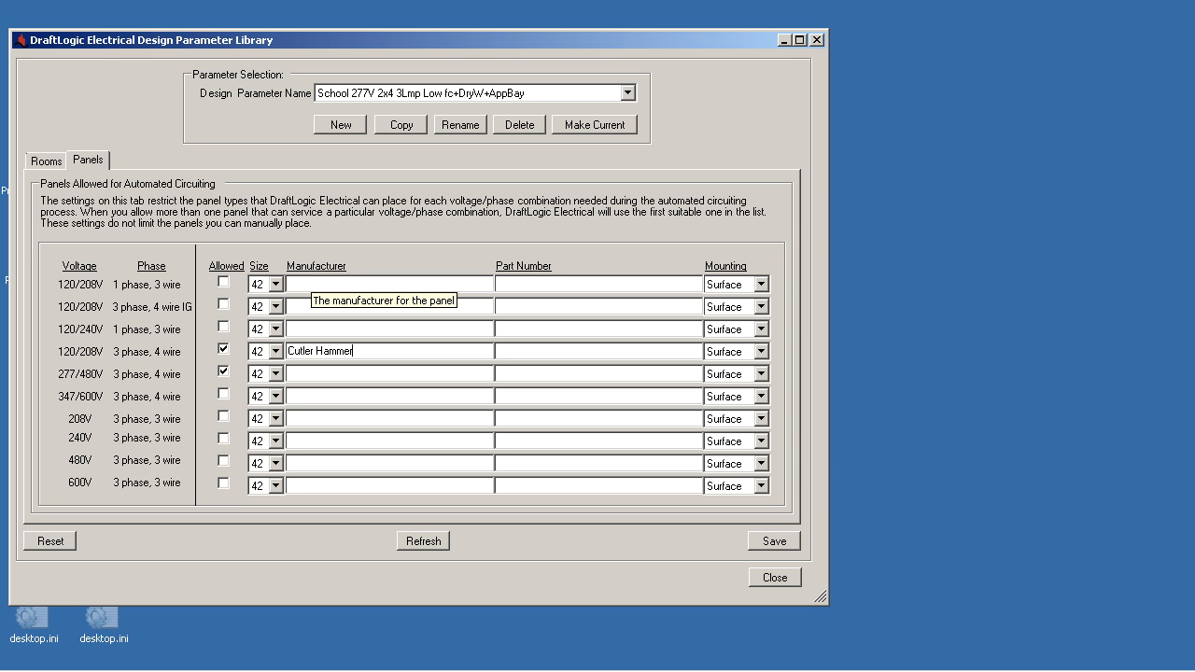
key("Tab")
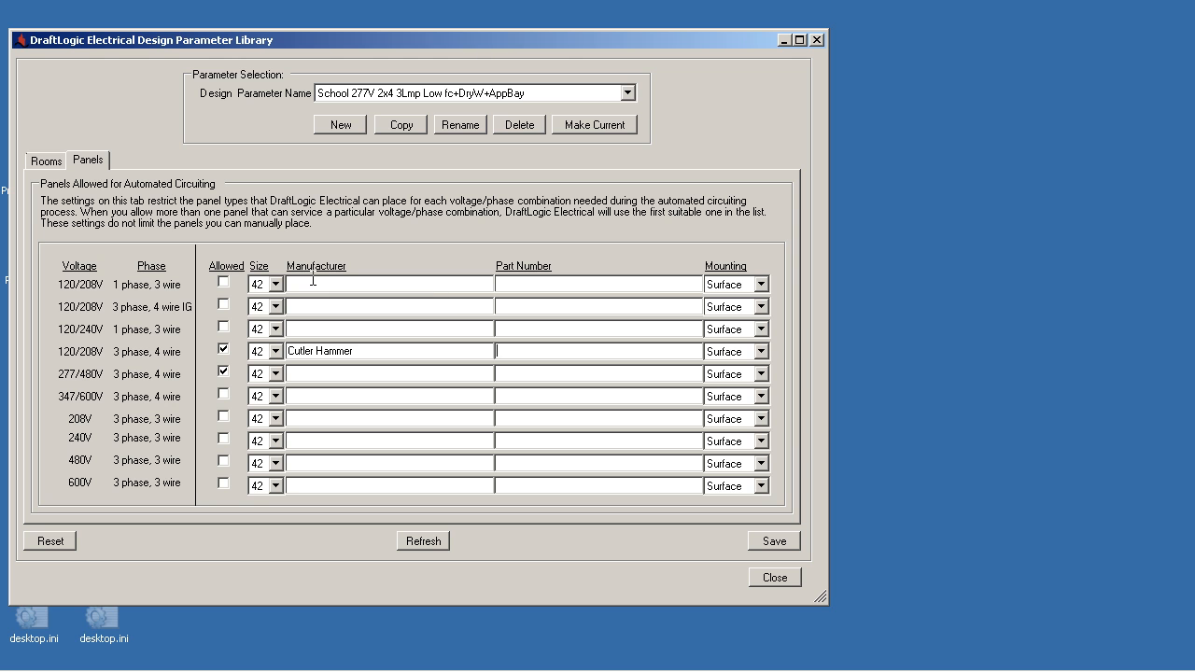
Step: Set the size to 84 and the mounting to Recessed for the 120/208V and 277/480V 3 phase, 4 wire panels
left_click(275, 352)
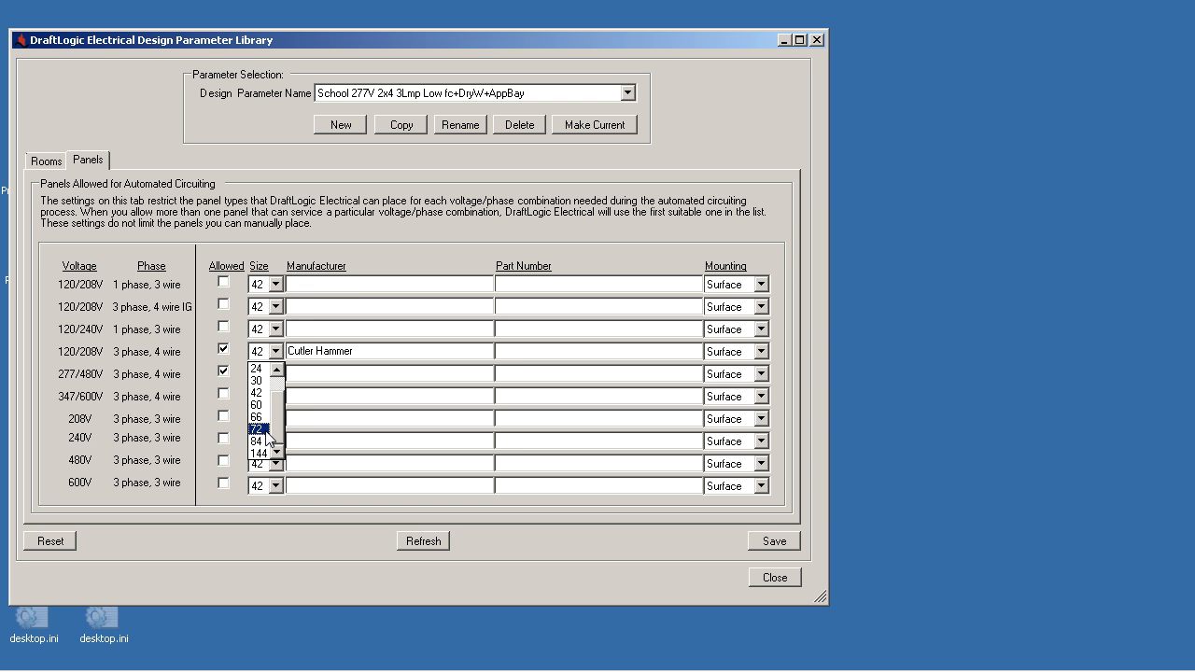
left_click(258, 441)
left_click(276, 375)
left_click(258, 463)
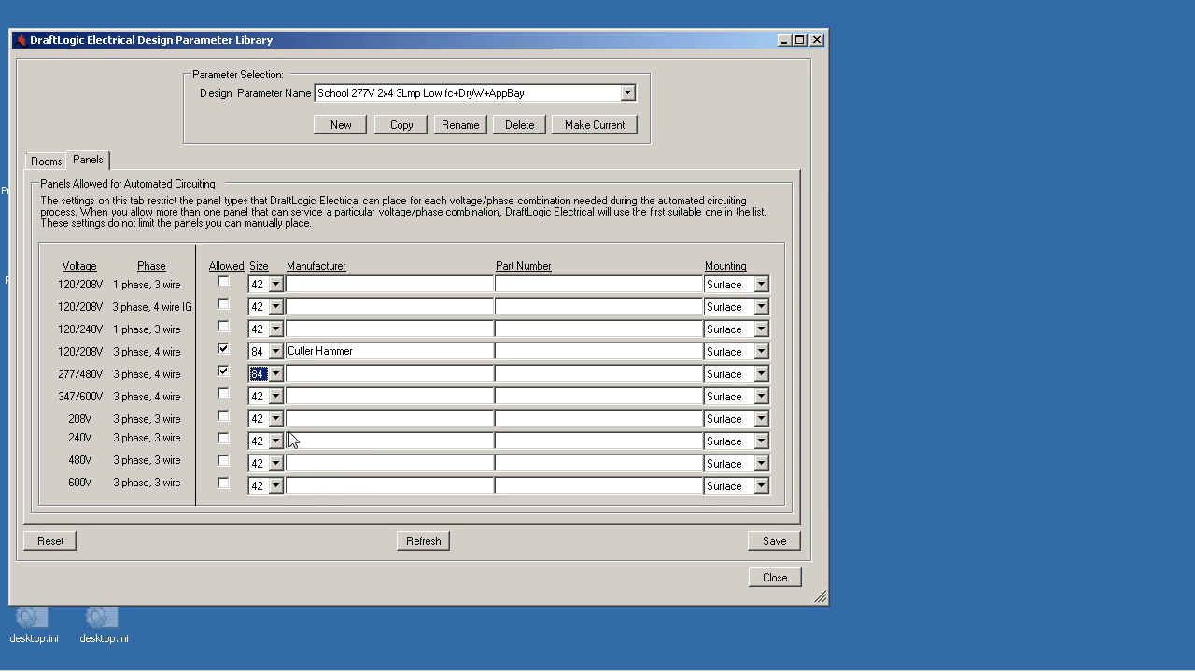
left_click(761, 351)
left_click(740, 368)
left_click(761, 374)
left_click(745, 393)
Step: Enter Cutler Hammer as the 277/480V panel's manufacturer, give the two allowed panels part numbers CH120208C84 and CH277480C84, and save the design parameter
left_click(312, 373)
type("Cutler Hammer")
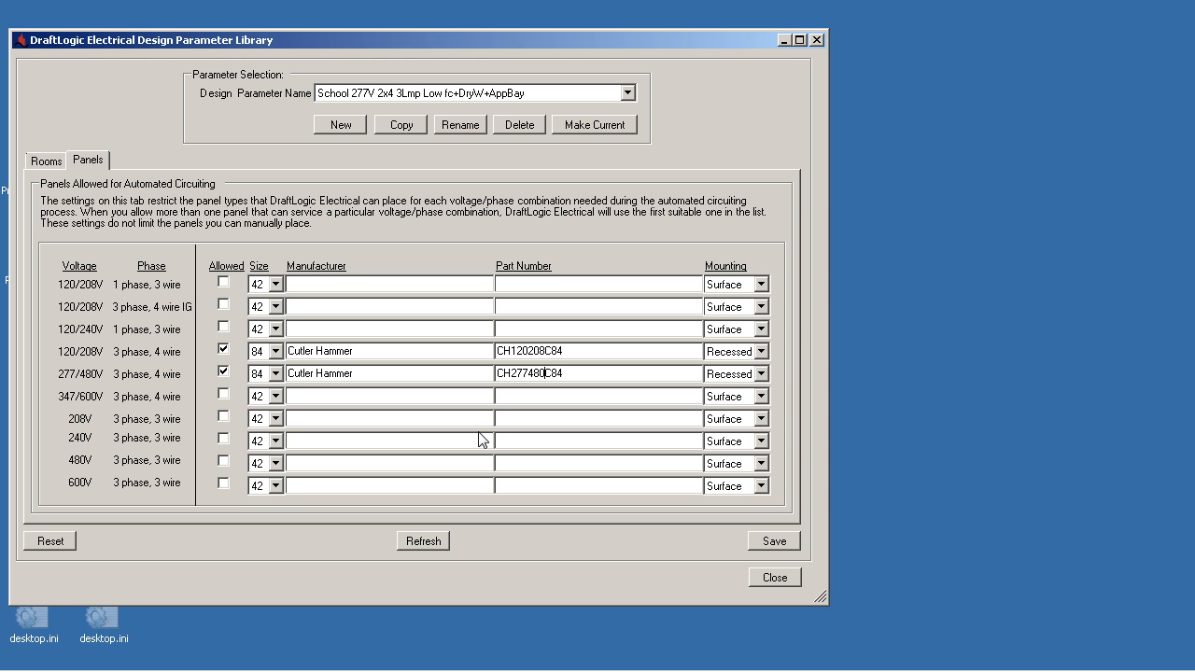
left_click(753, 542)
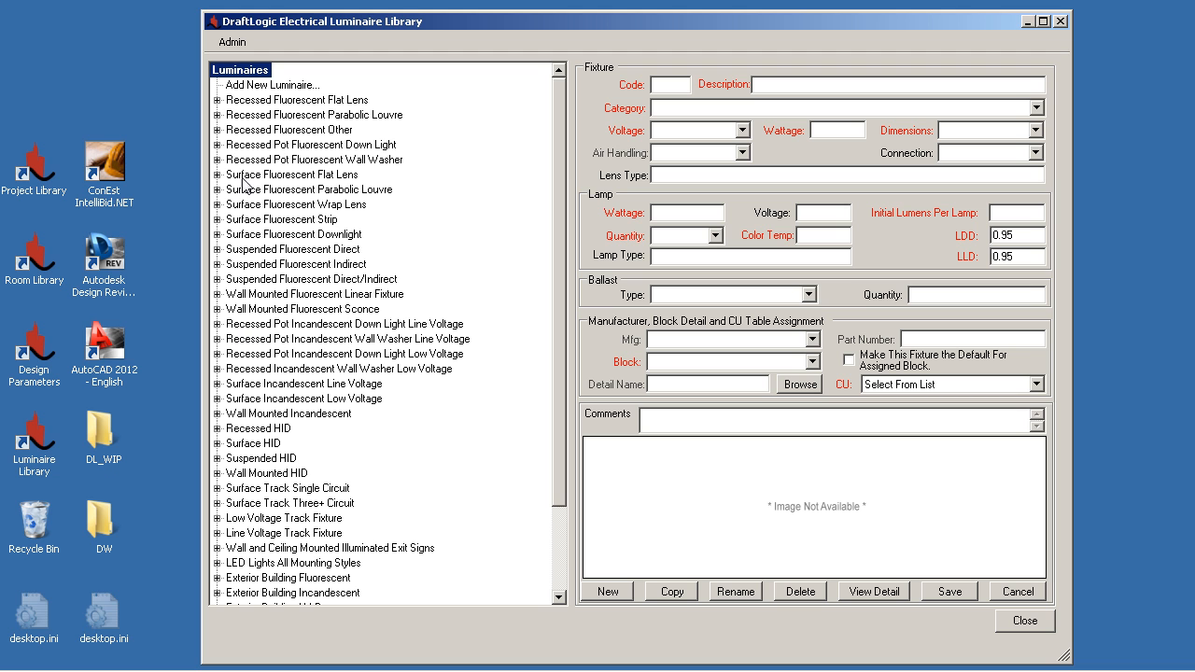
Step: Browse the luminaire tree through Recessed Fluorescent Flat Lens, Surface HID 176-250 WATT, and the 120V fixtures of 20"x60" - 3 Lamps
left_click(216, 100)
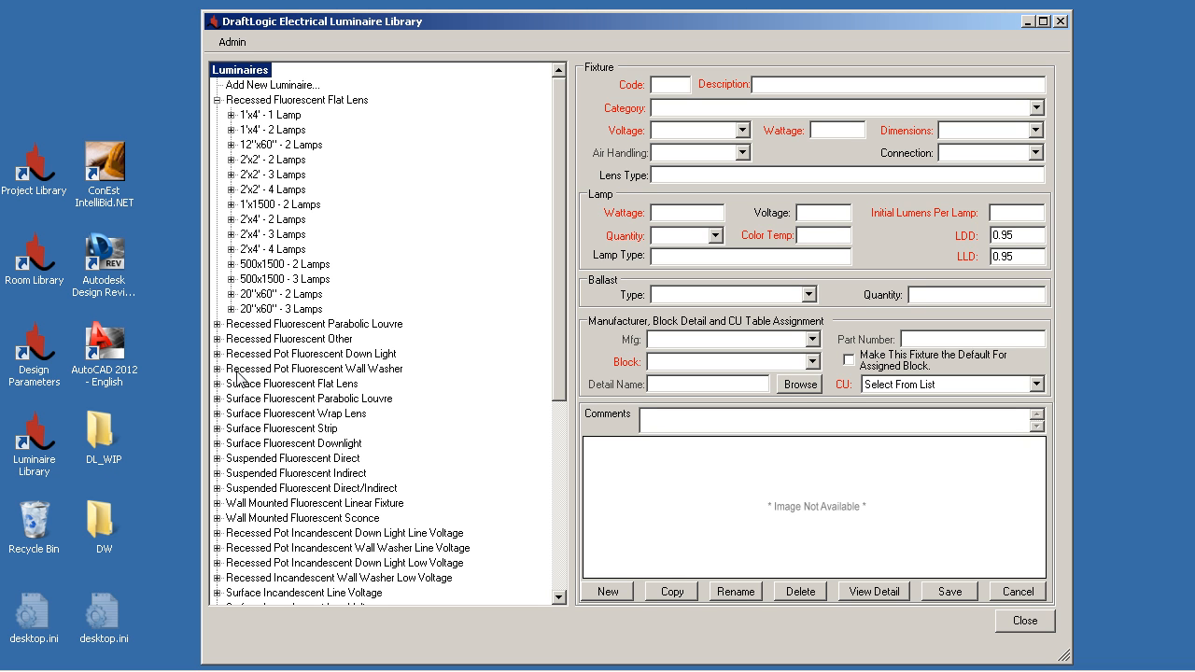
left_click_drag(558, 361, 563, 472)
left_click(217, 458)
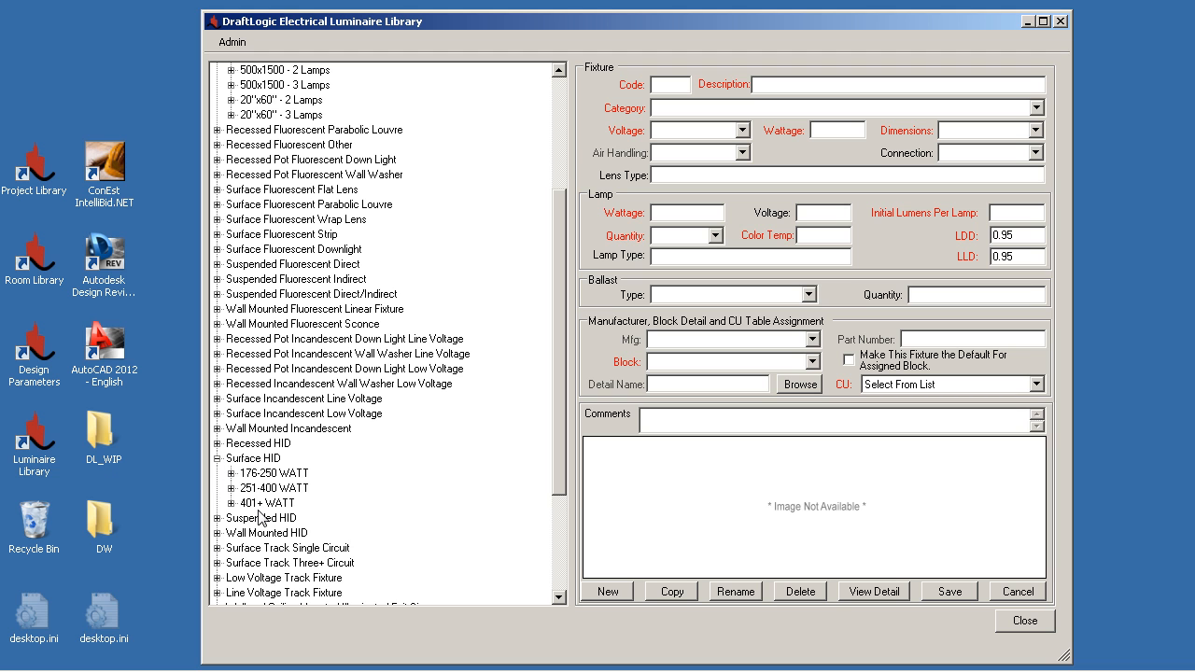
left_click(230, 474)
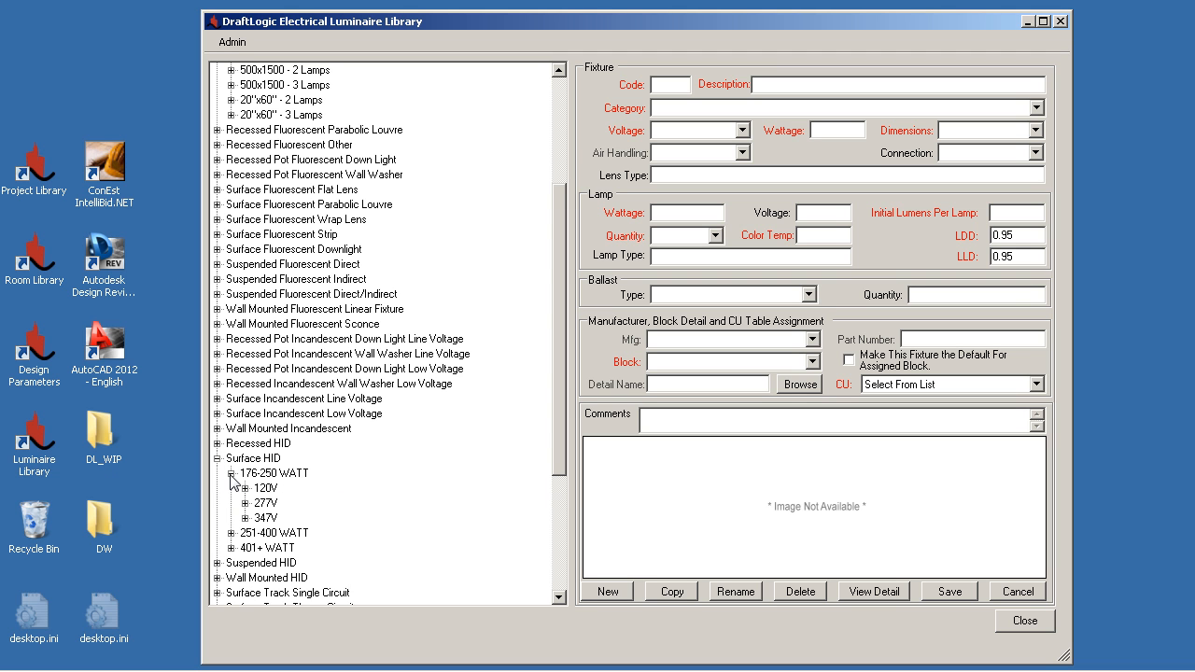
left_click(231, 115)
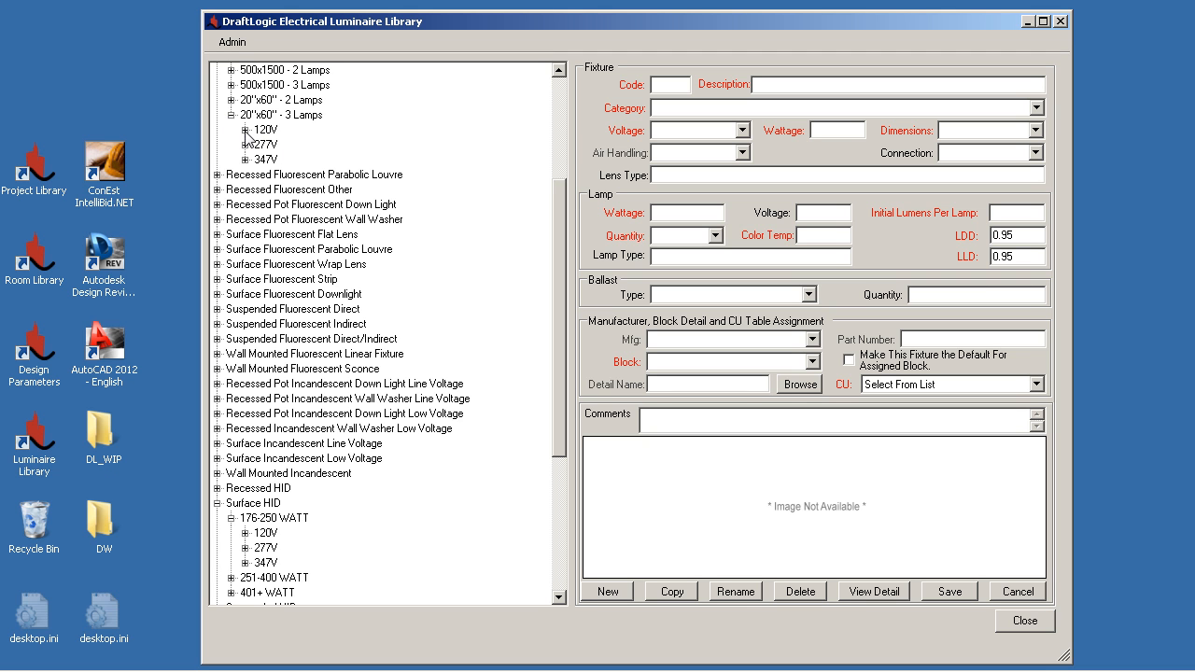
left_click(245, 131)
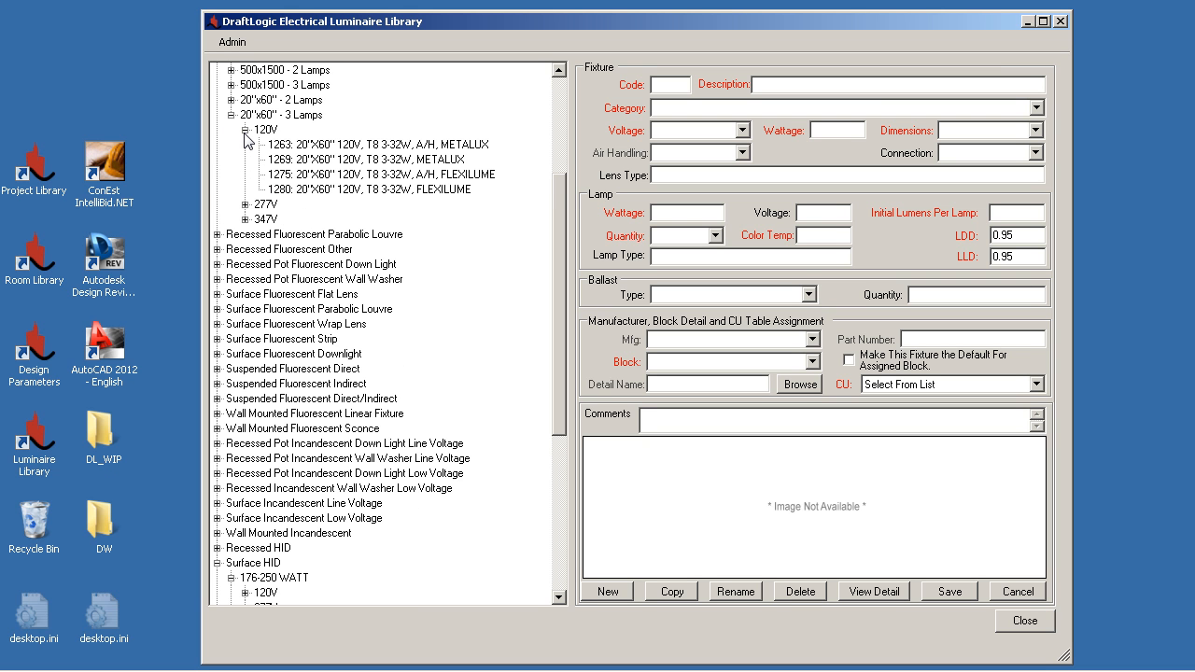
Step: View the details of 120V fixtures 1269 Metalux and 1275 Flexilume, and bring up a blank fixture record
left_click(364, 162)
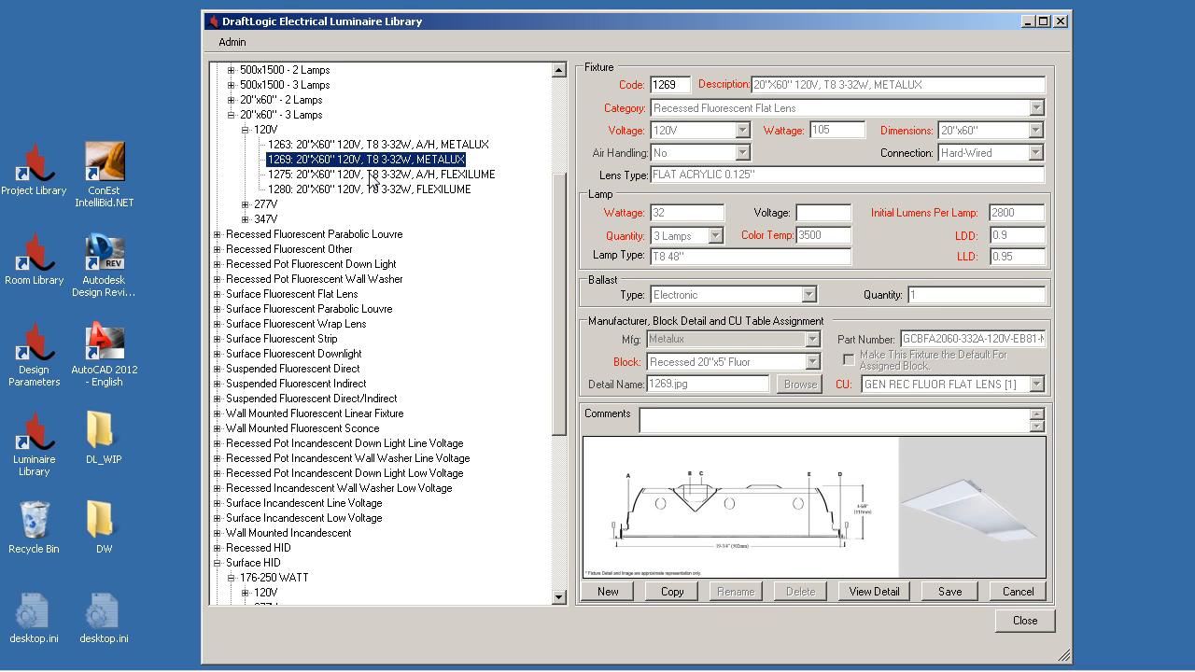
left_click(374, 177)
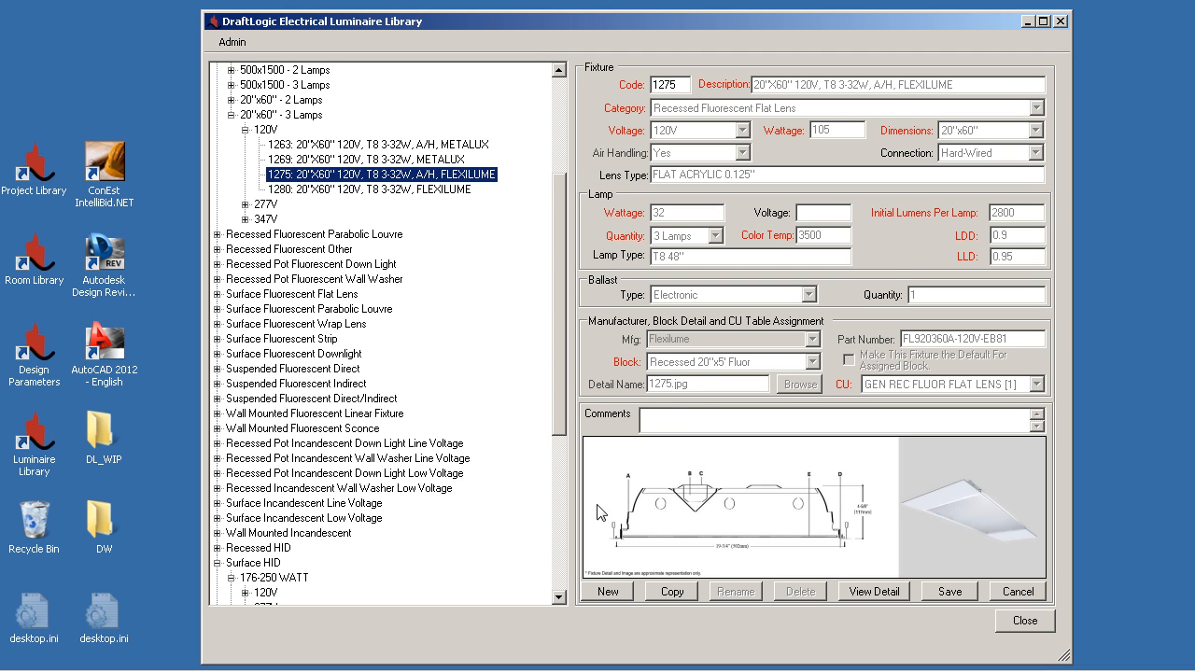
left_click(607, 592)
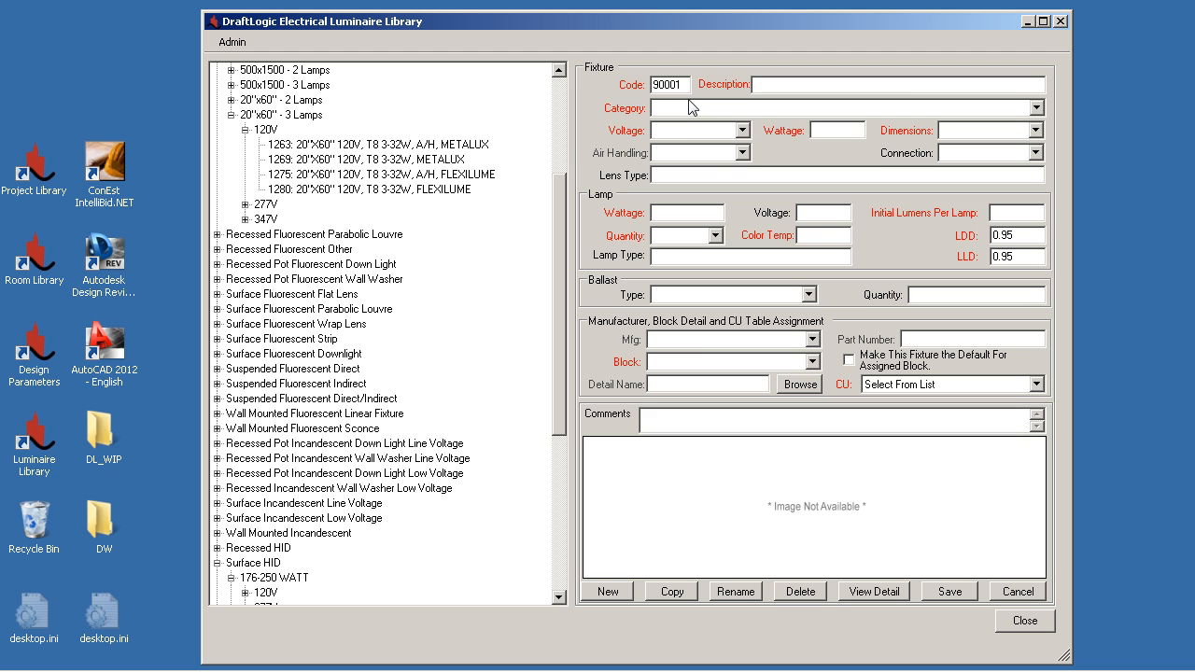
Step: Copy the 1275 Flexilume 20"x60" 120V air-handling fixture to a new fixture coded 90001
left_click(347, 175)
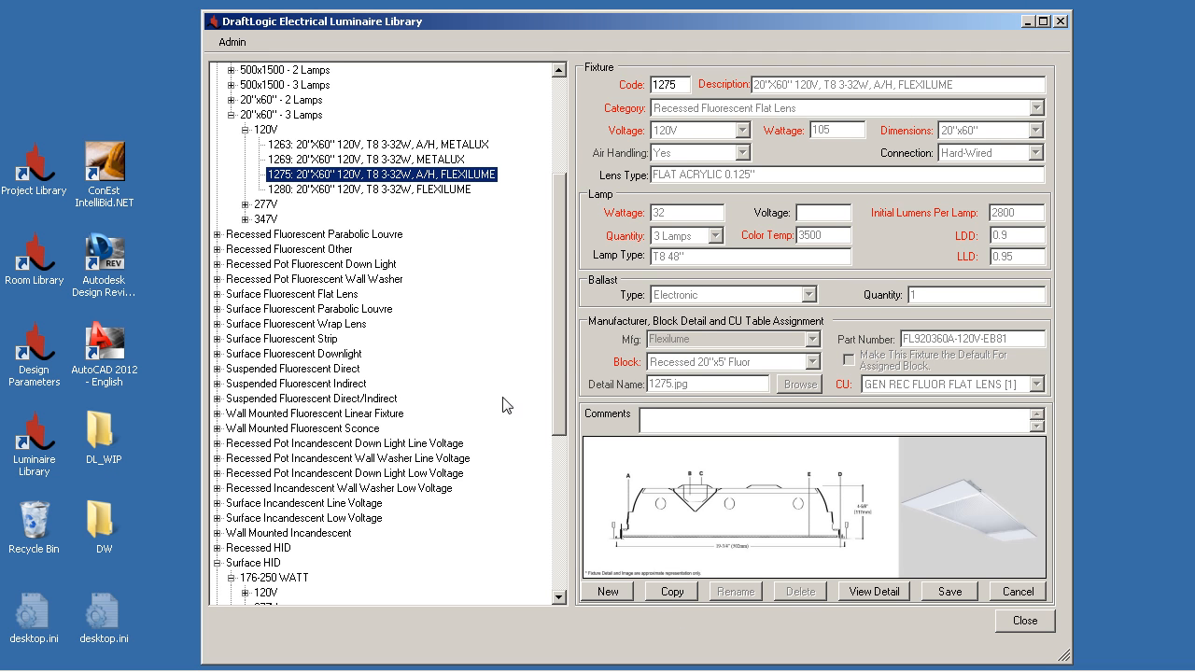
left_click(672, 592)
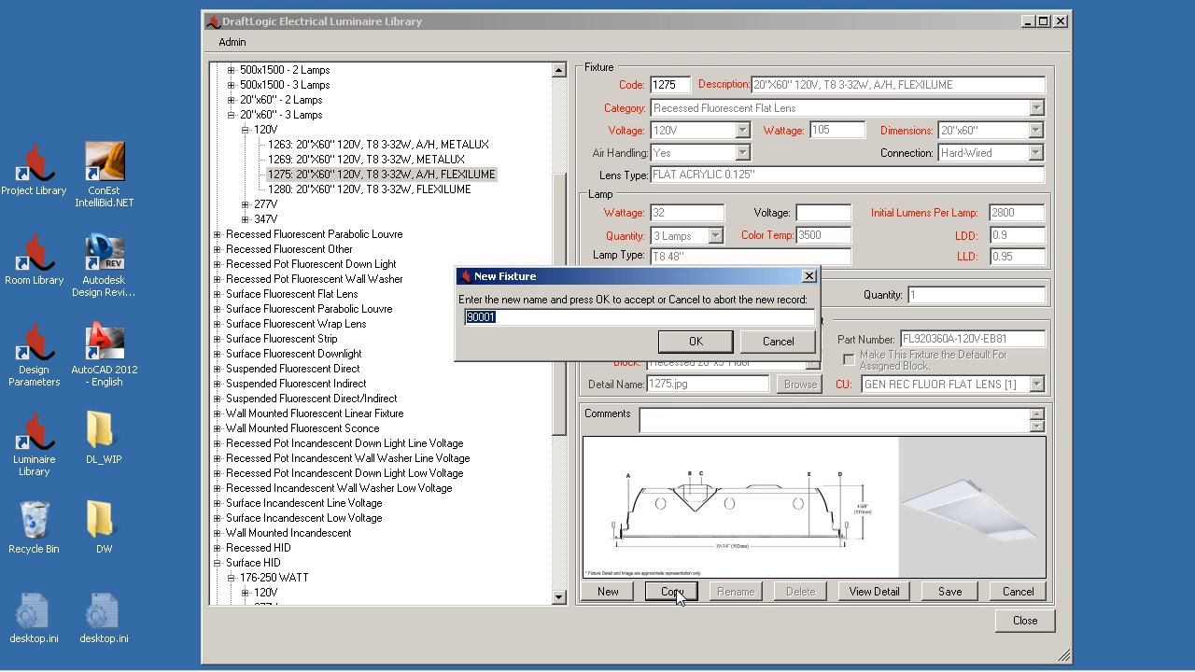
key("Return")
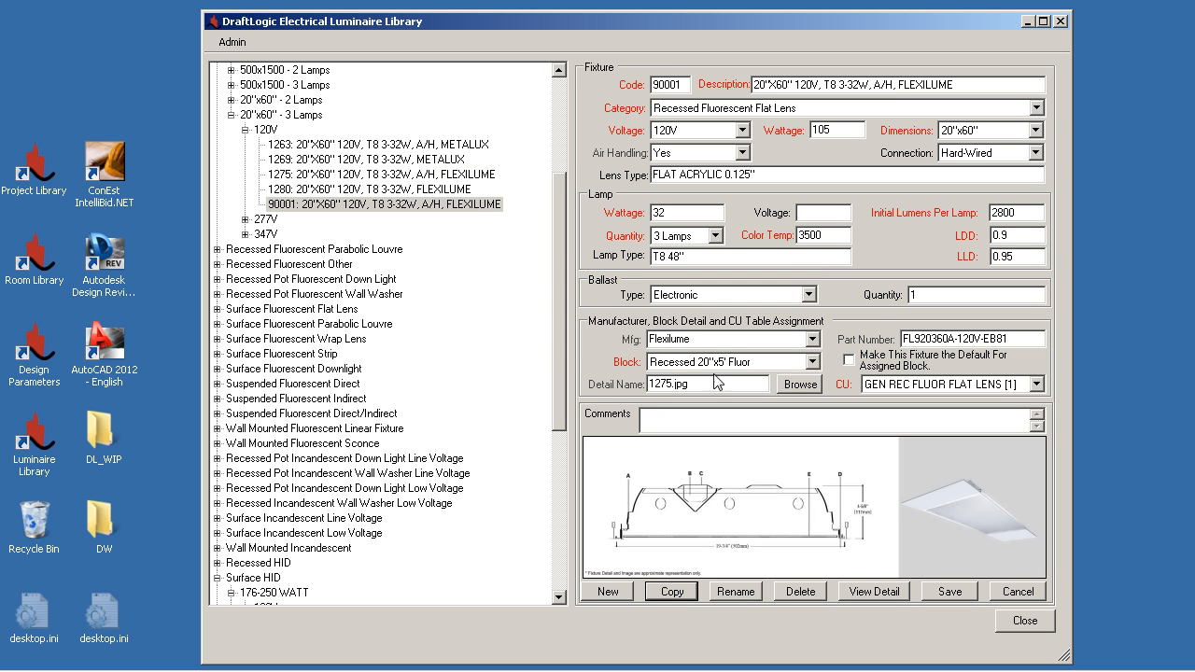
Step: View the full-size detail image of fixture 90001 and close the image viewer
left_click(823, 235)
left_click(738, 176)
left_click(874, 592)
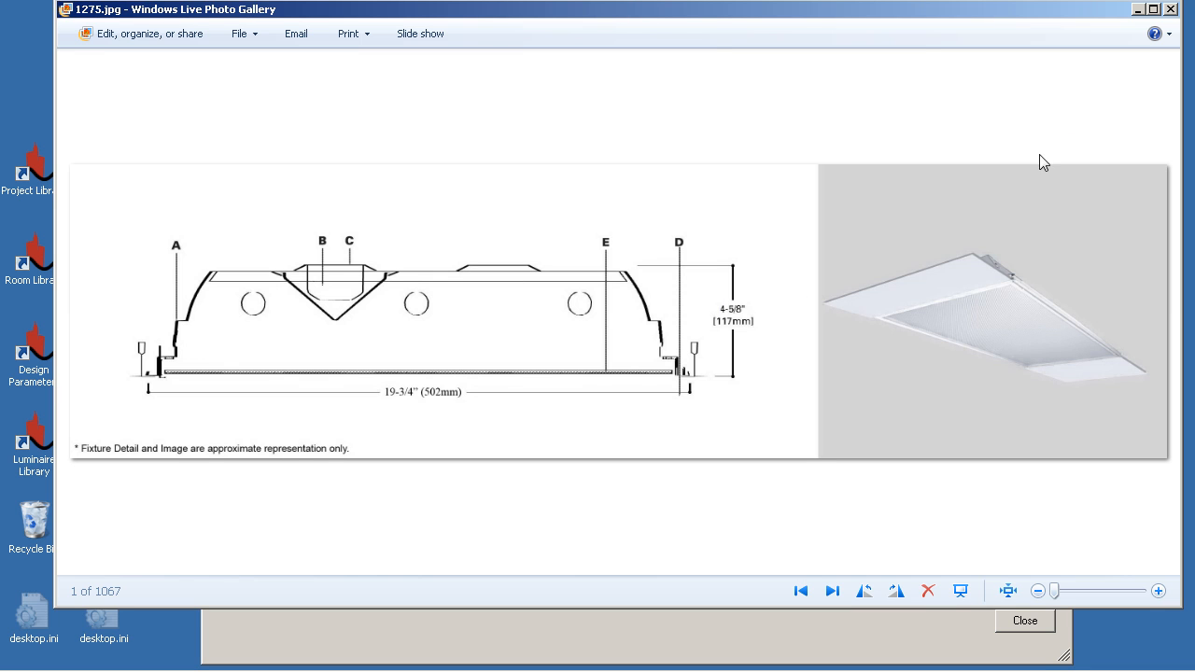
left_click(1170, 10)
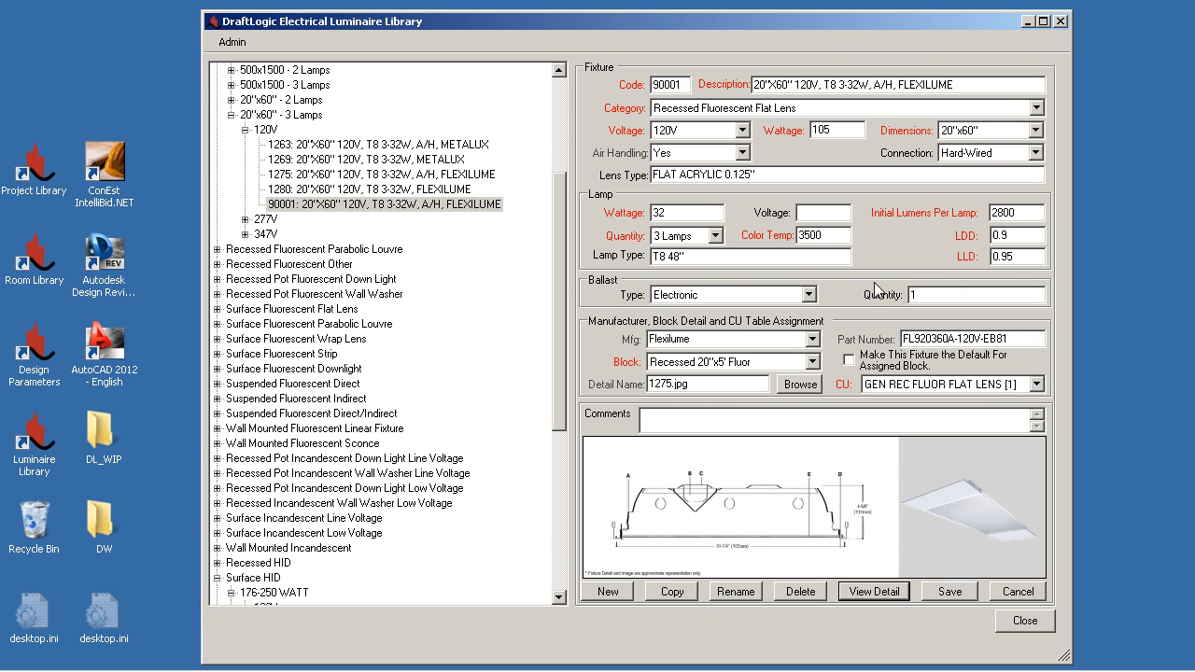
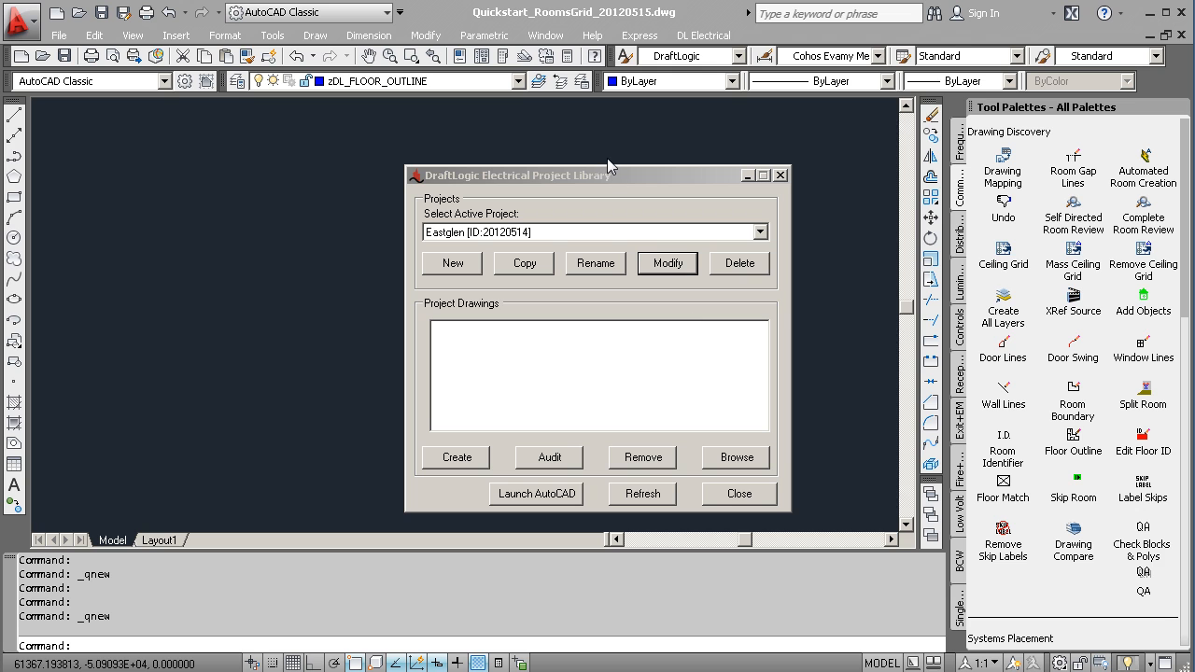
Step: Check the Drawing Unit Represents setting in the Eastglen project settings, leaving the settings without changes
left_click(602, 175)
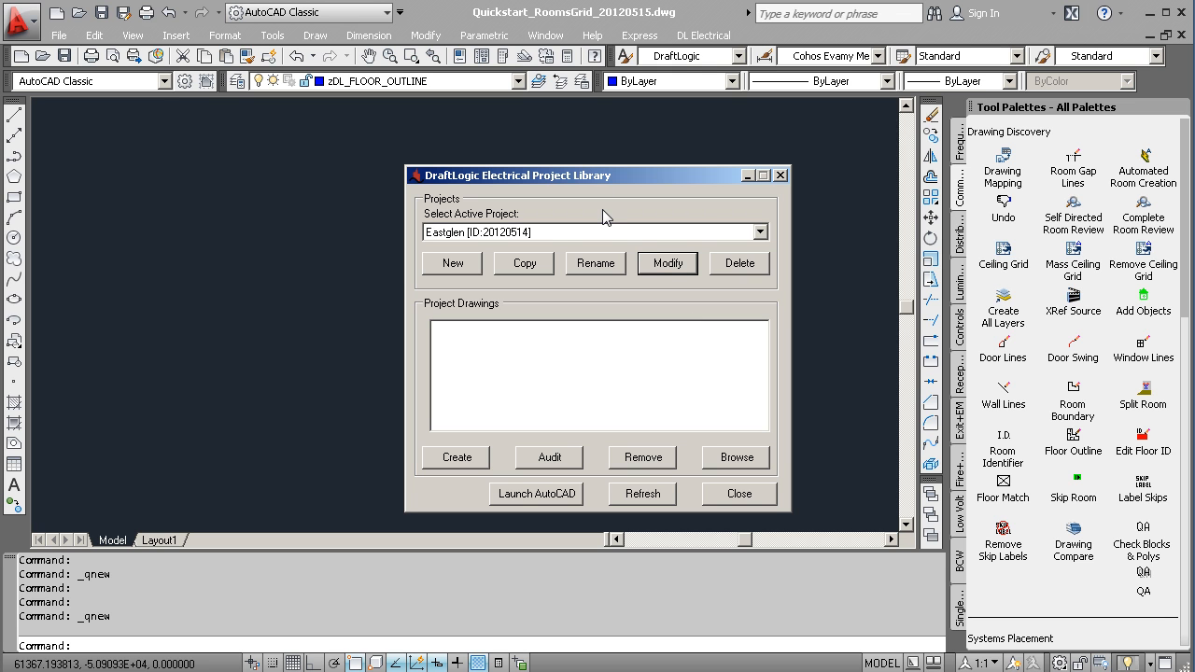
left_click(665, 265)
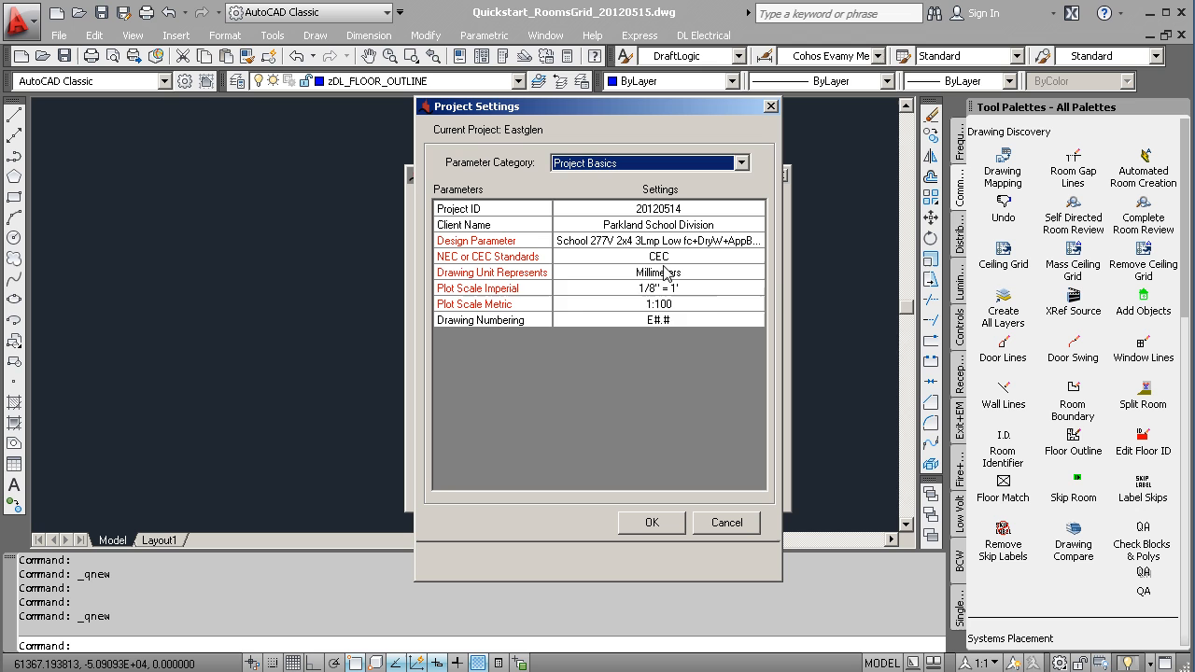
left_click(583, 273)
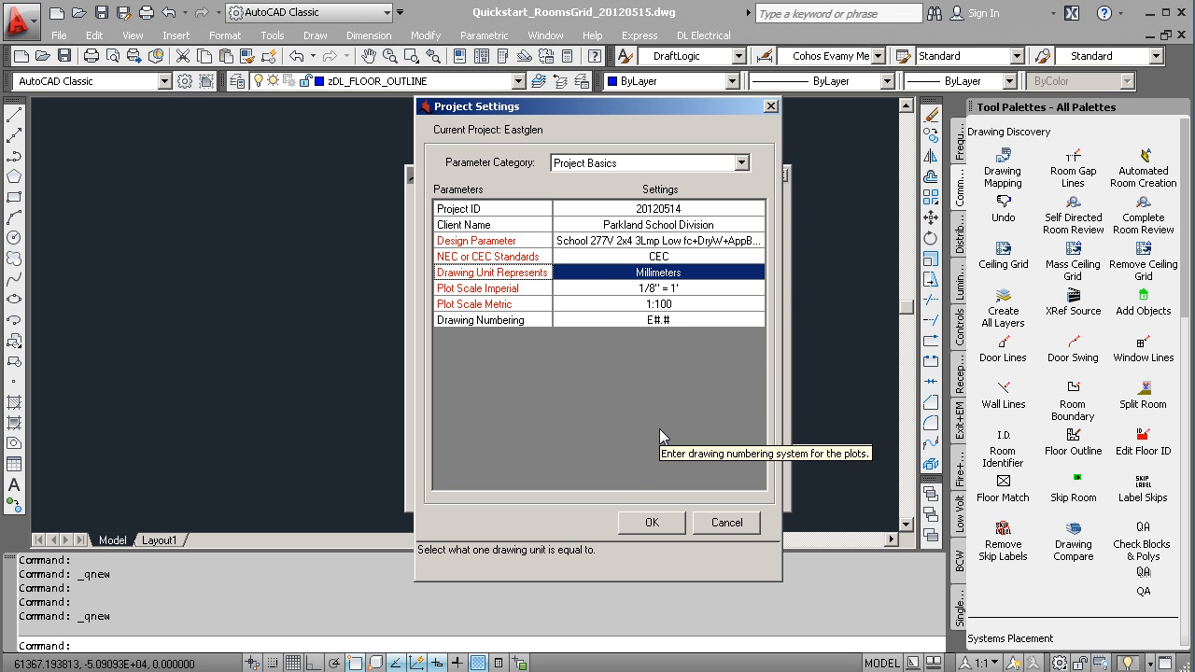
left_click(725, 522)
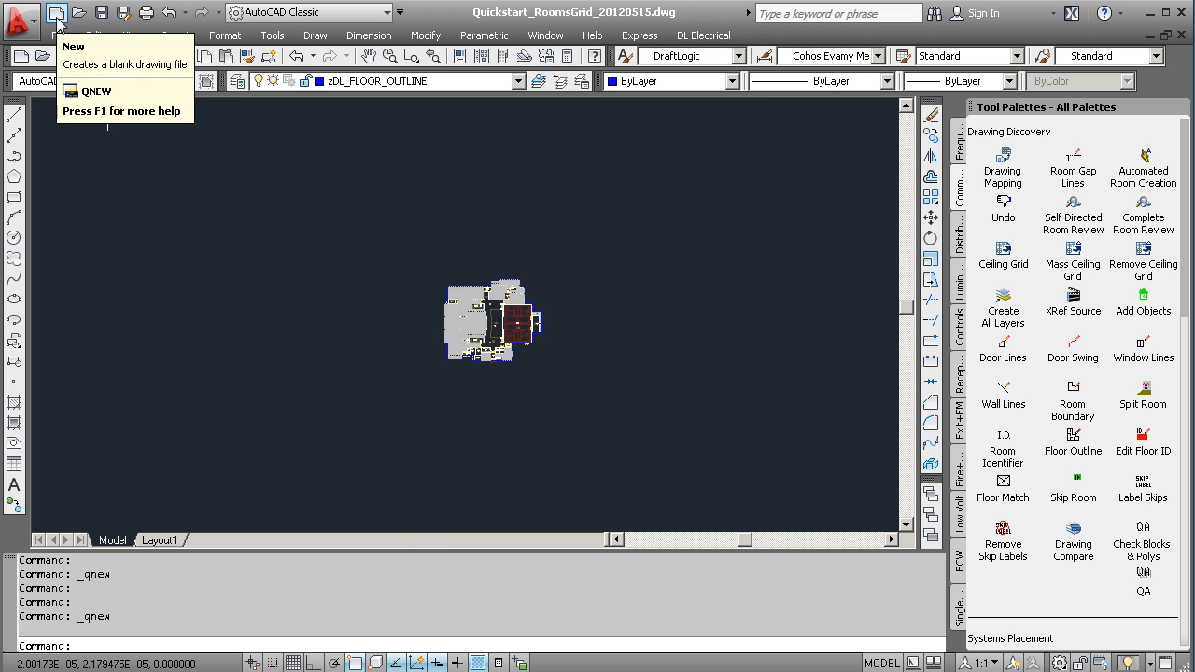
Step: Create a drawing from the acad.dwt template, discarding changes to the open one, and update its units to match the project settings
left_click(57, 14)
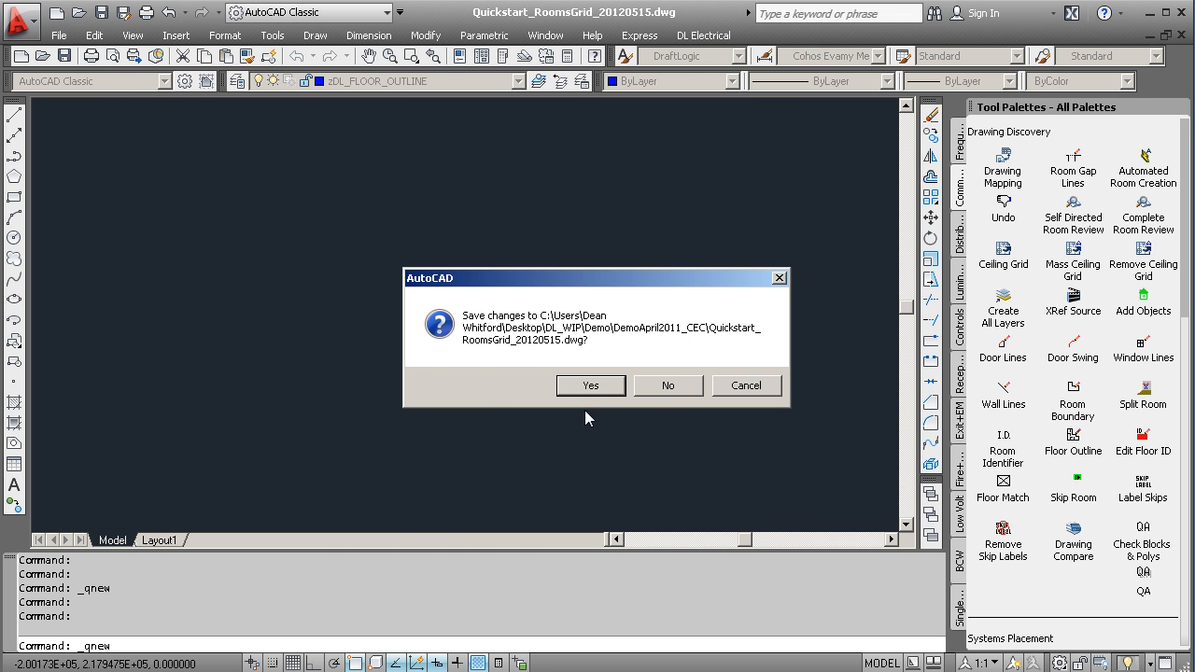
left_click(666, 386)
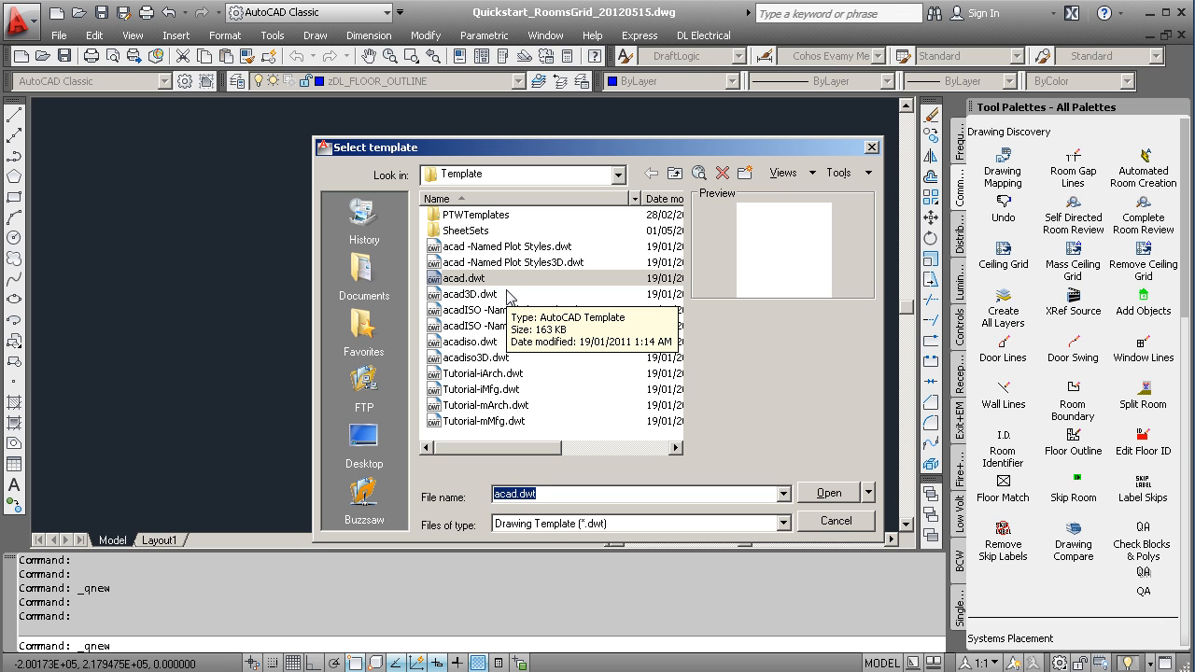
left_click(816, 495)
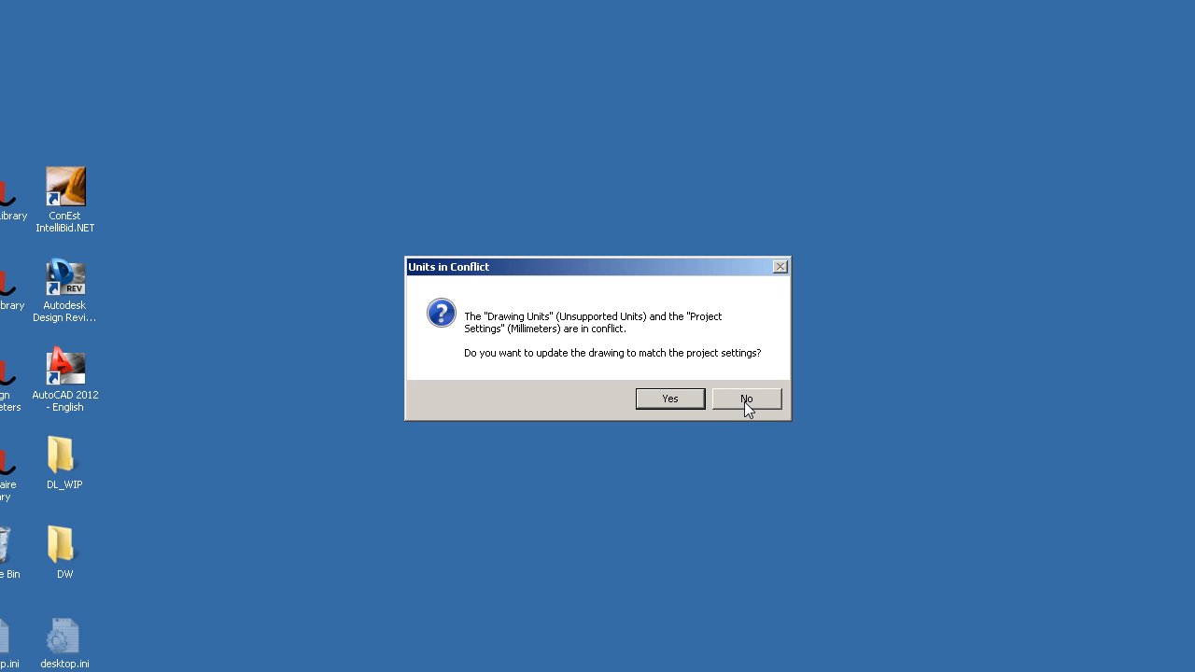
left_click(670, 399)
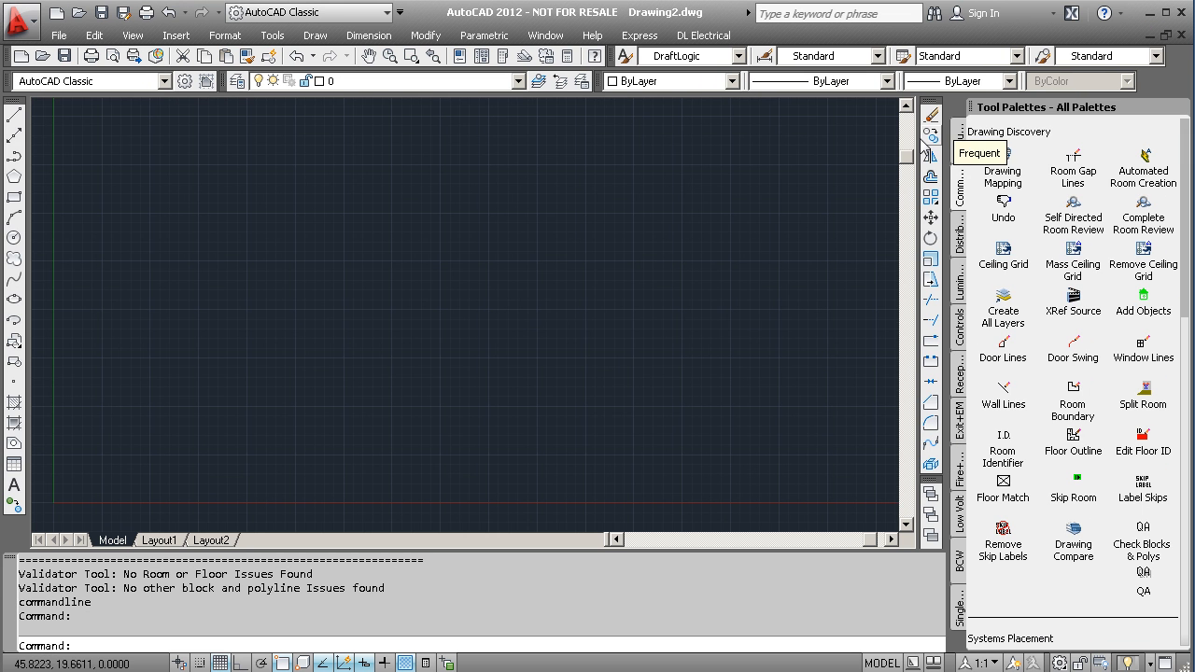
Step: Save the new drawing as Drawing2.dwg in the DemoApril2011_CEC folder and reopen it from the recent files
left_click(59, 36)
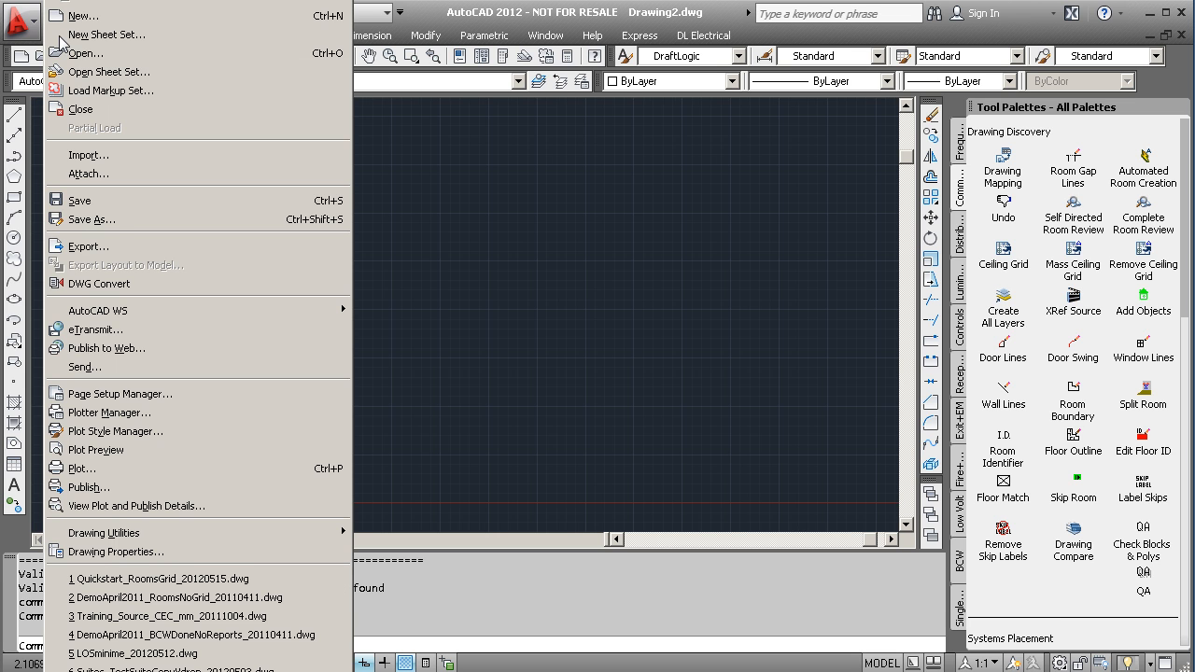
left_click(79, 224)
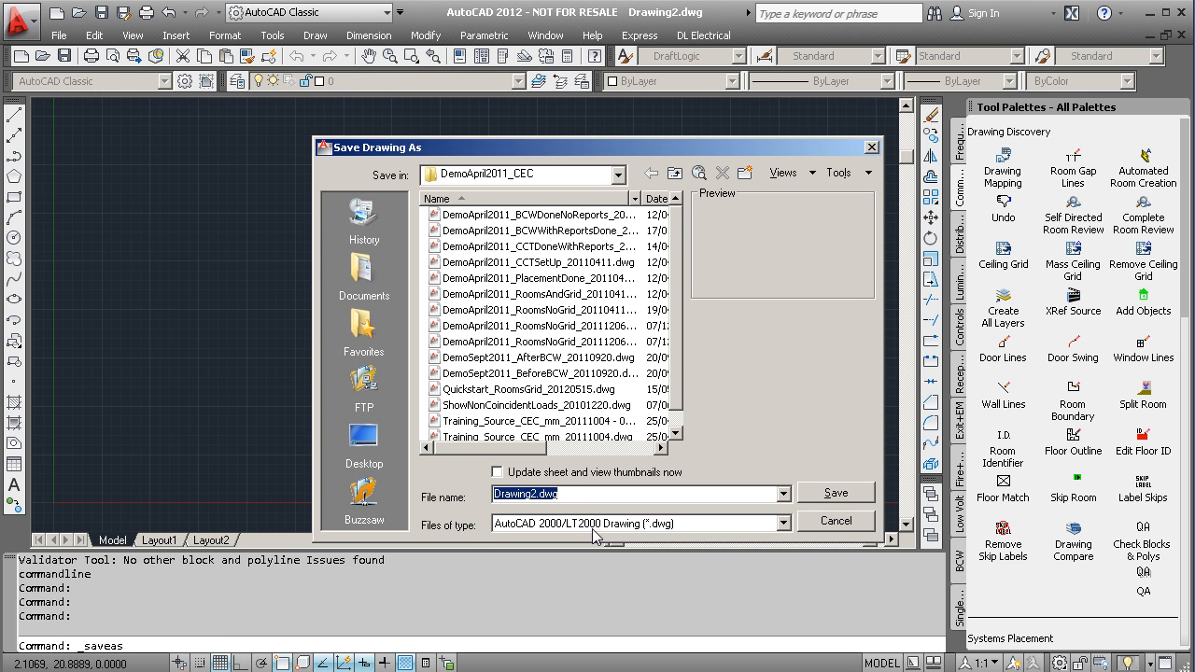
left_click(809, 498)
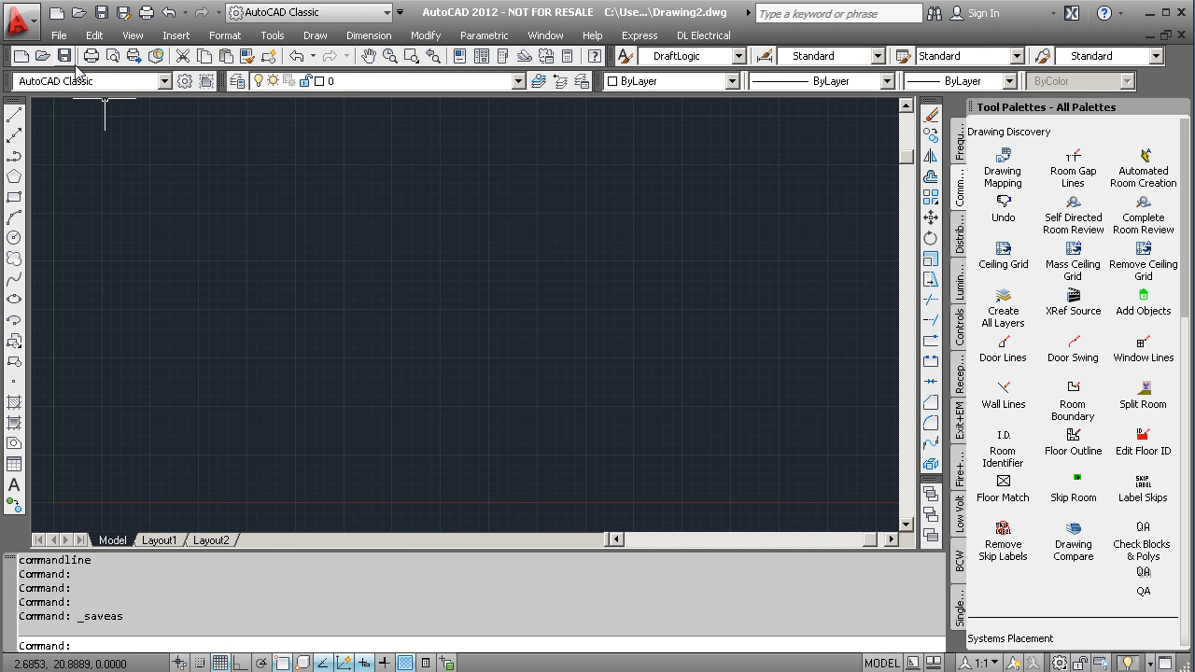
left_click(59, 35)
left_click(140, 570)
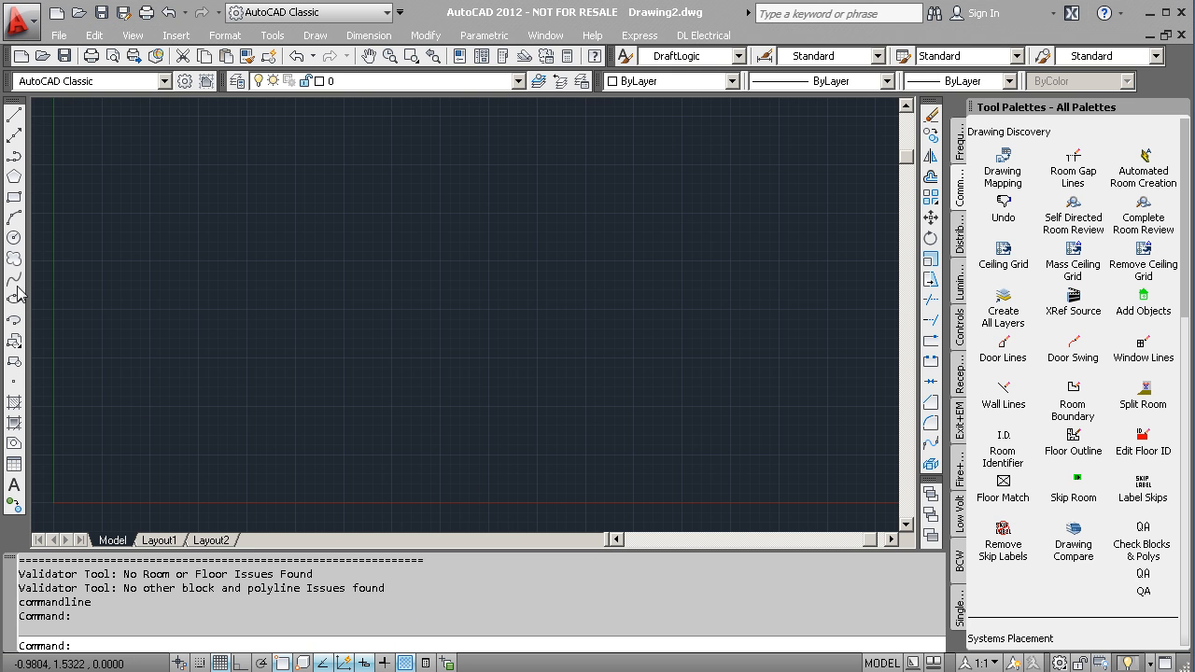
Step: Make RiverFront School NEC Inches 277/120 the active project and minimise the Project Library
left_click(640, 235)
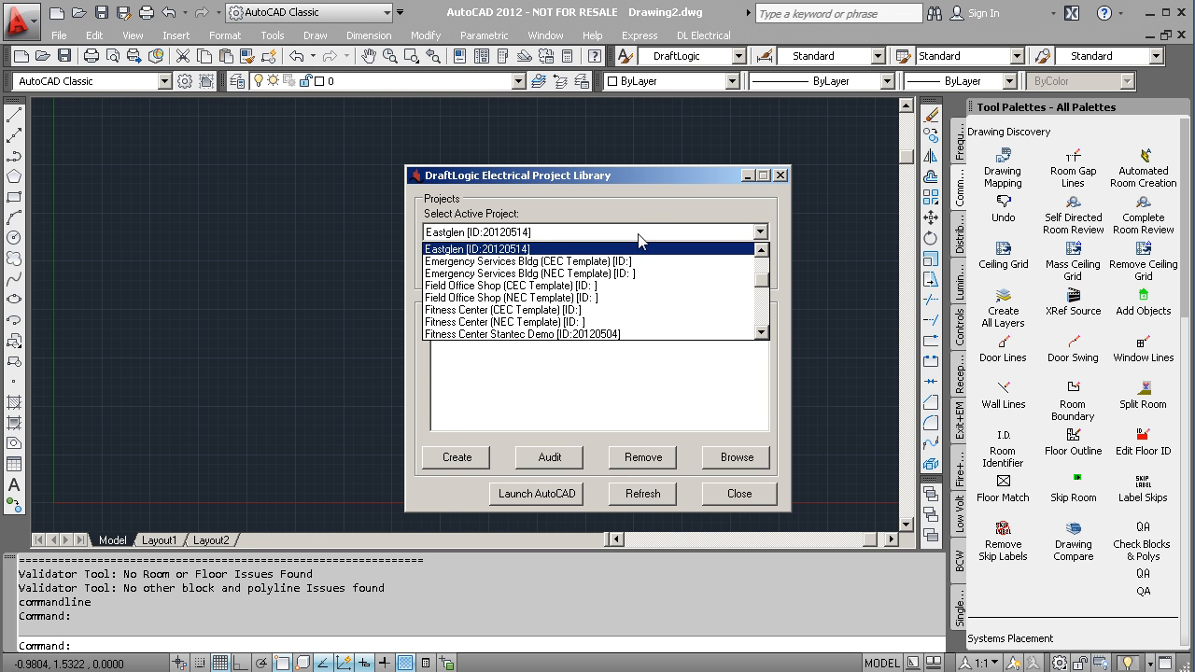
left_click_drag(763, 280, 771, 327)
left_click(549, 304)
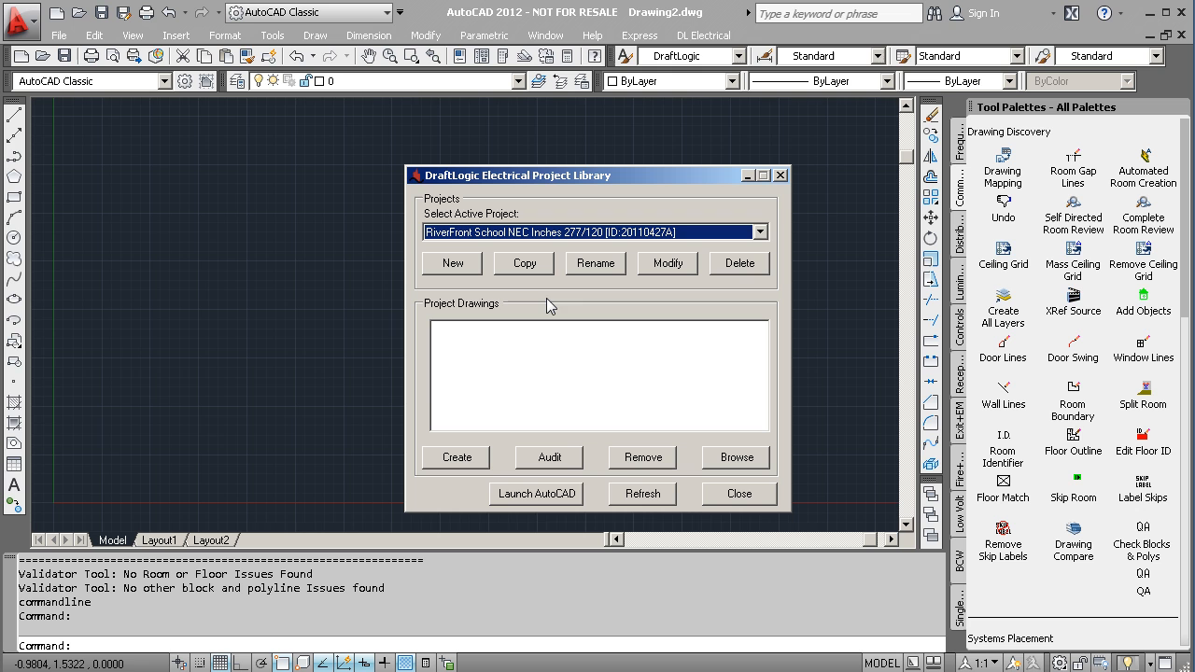
left_click(745, 178)
Step: Reopen the recent drawing Drawing2.dwg without saving changes to the current one
left_click(59, 36)
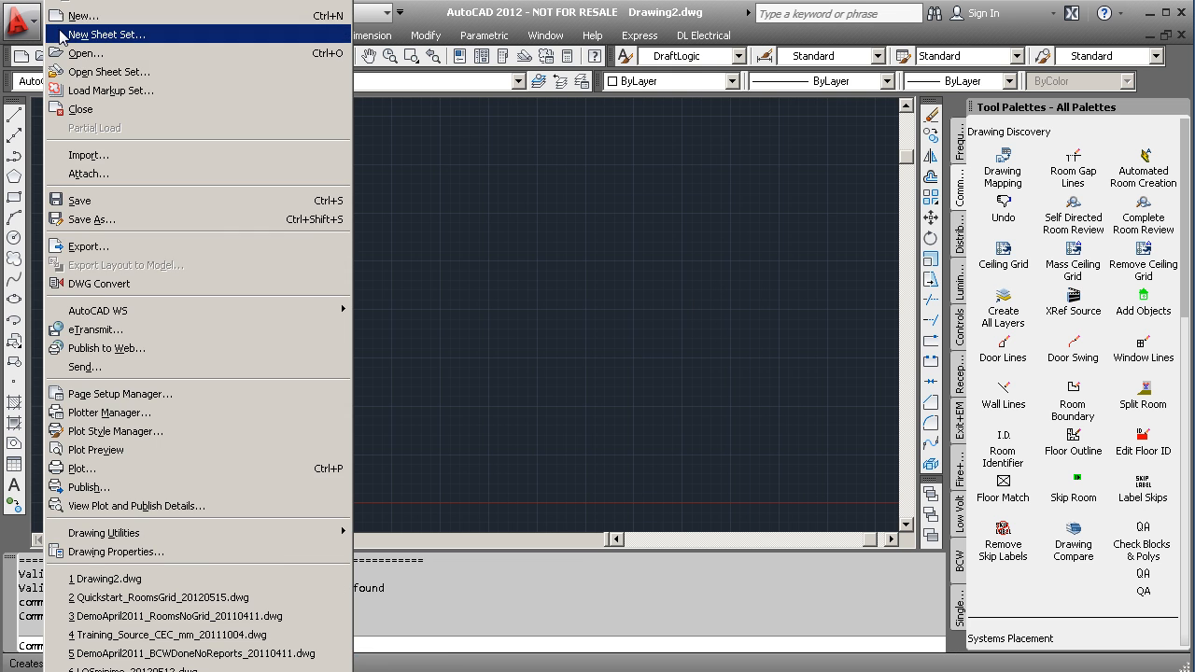
left_click(244, 579)
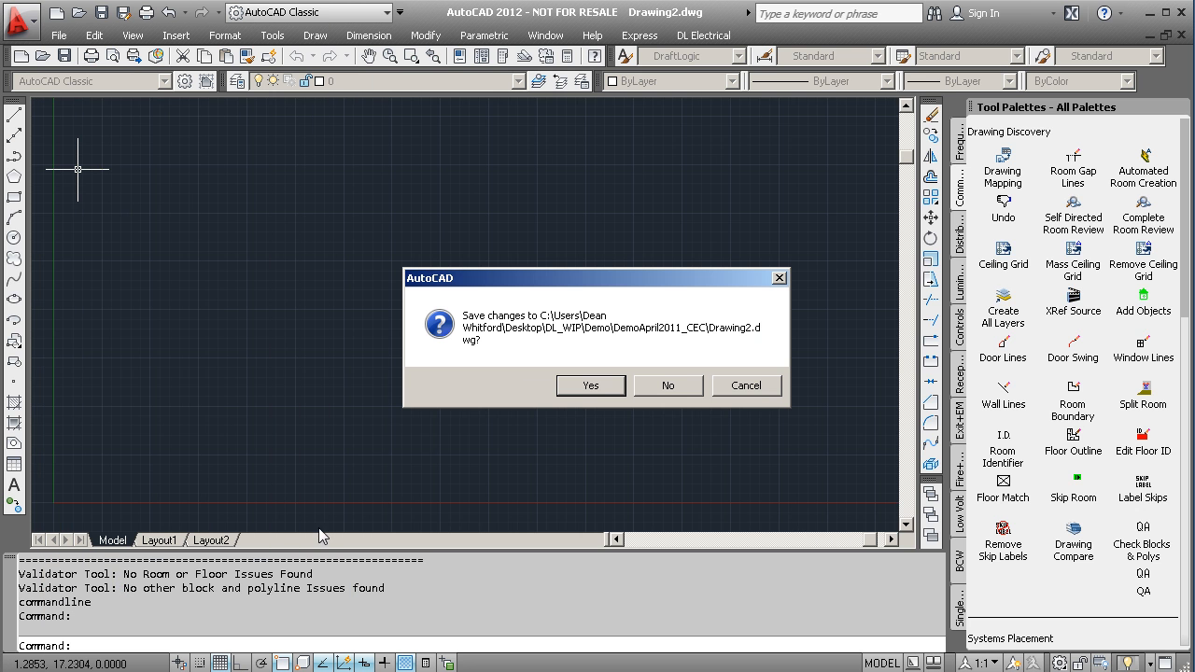
left_click(664, 382)
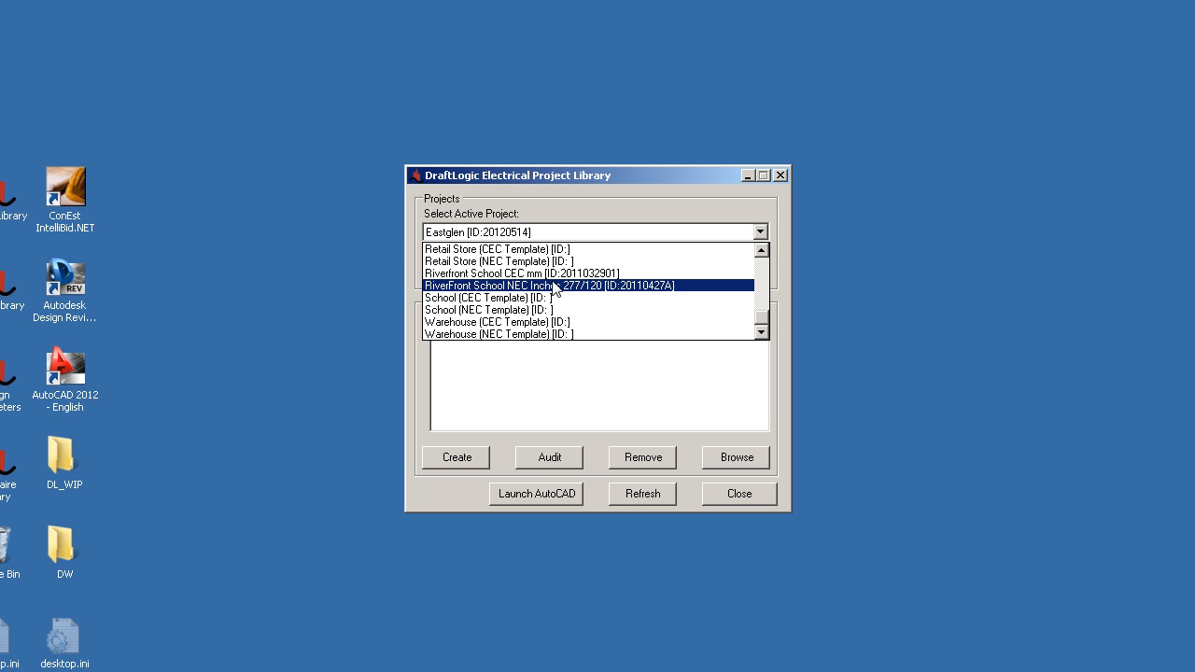
Step: Switch the active project back to Eastglen and decline updating the drawing units to inches
key("e")
left_click(486, 248)
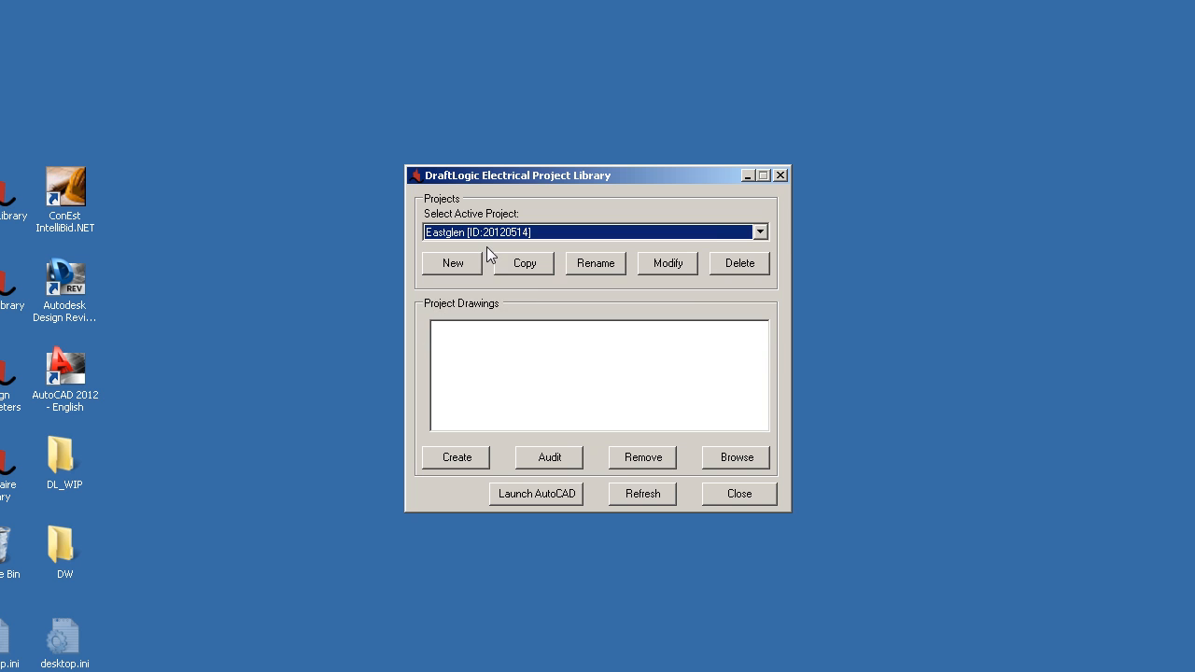
left_click(747, 176)
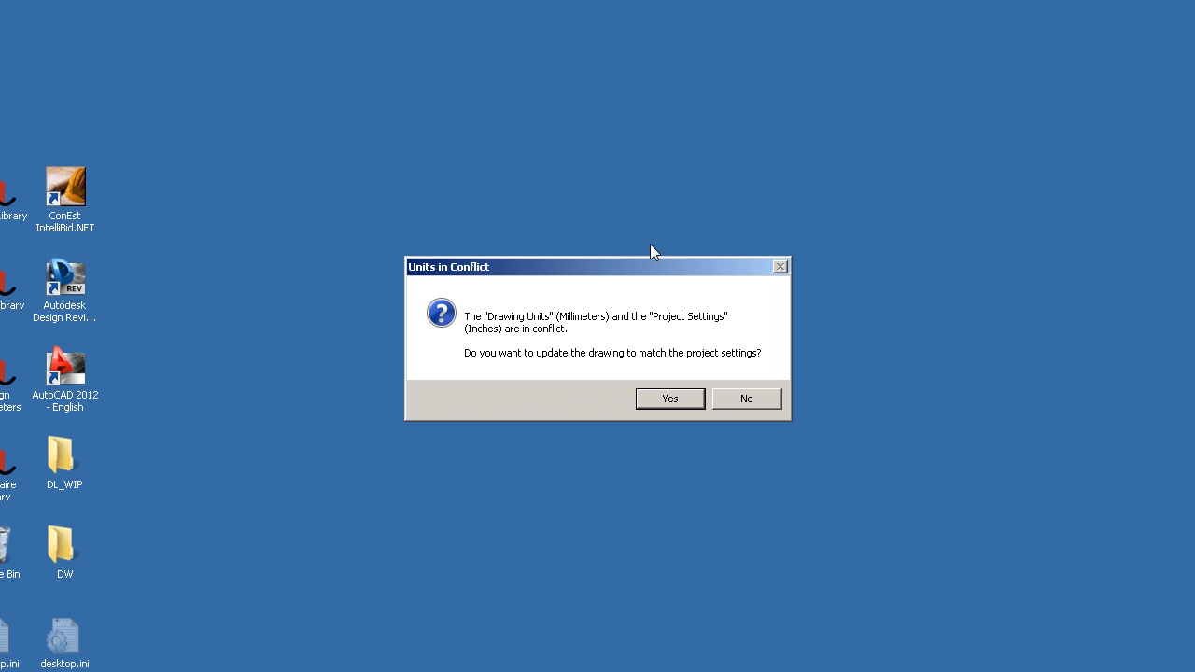
left_click(746, 400)
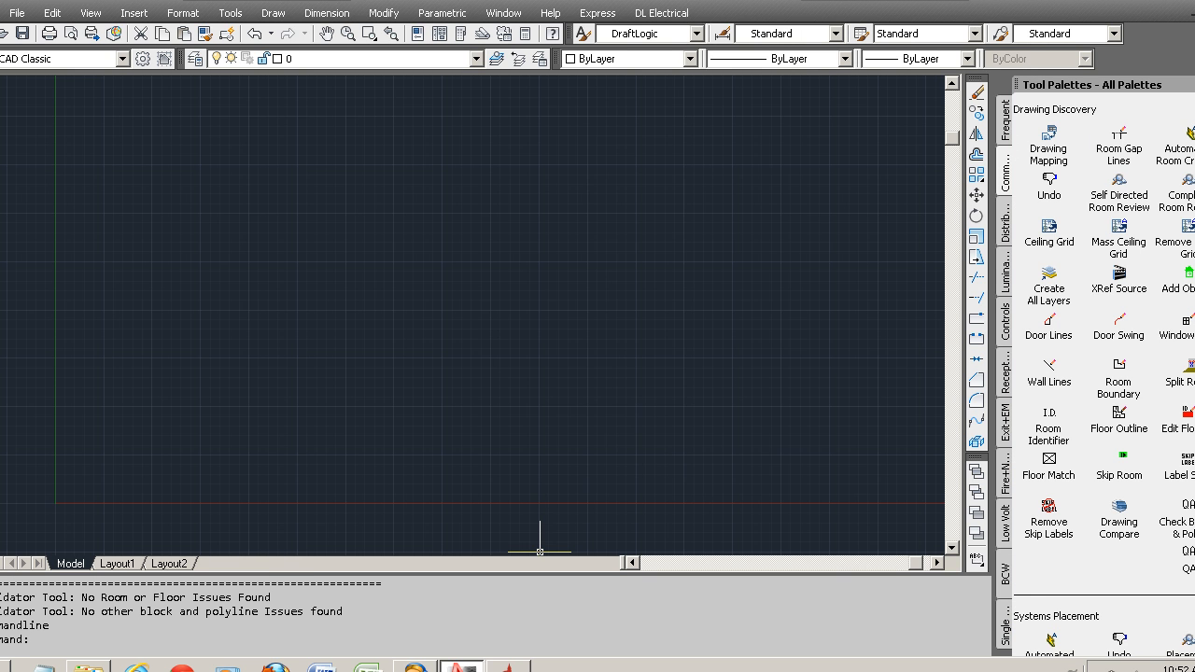
Step: Check the active project in the Project Library and show the DraftLogic Operations Center
left_click(508, 665)
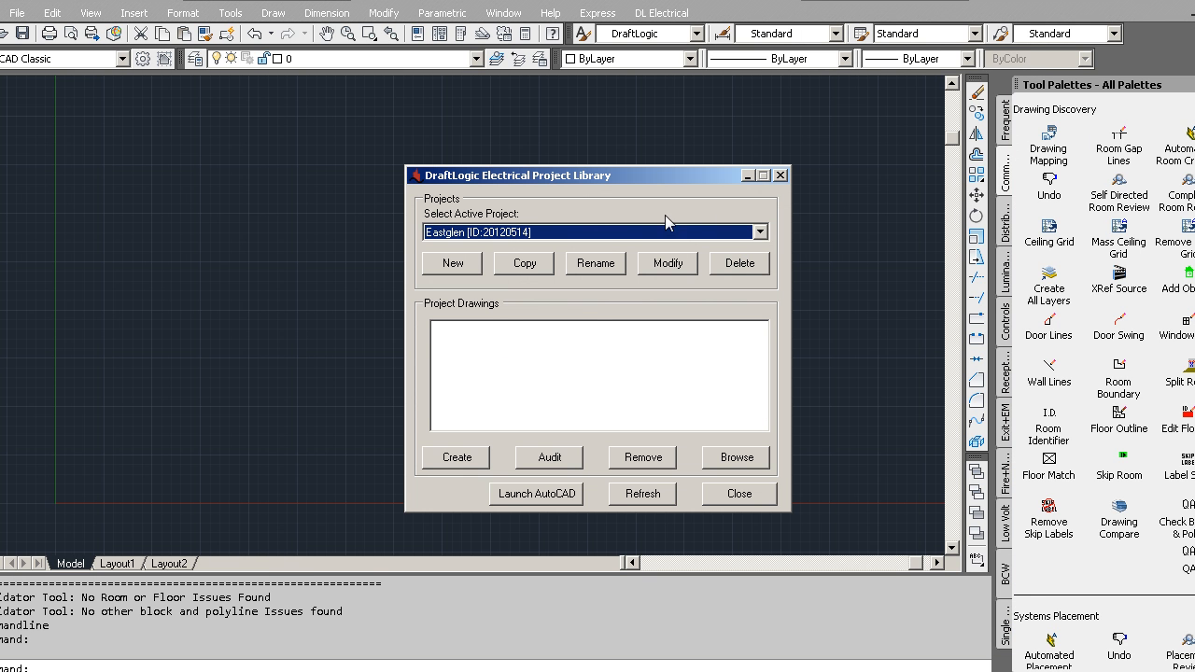
left_click(746, 176)
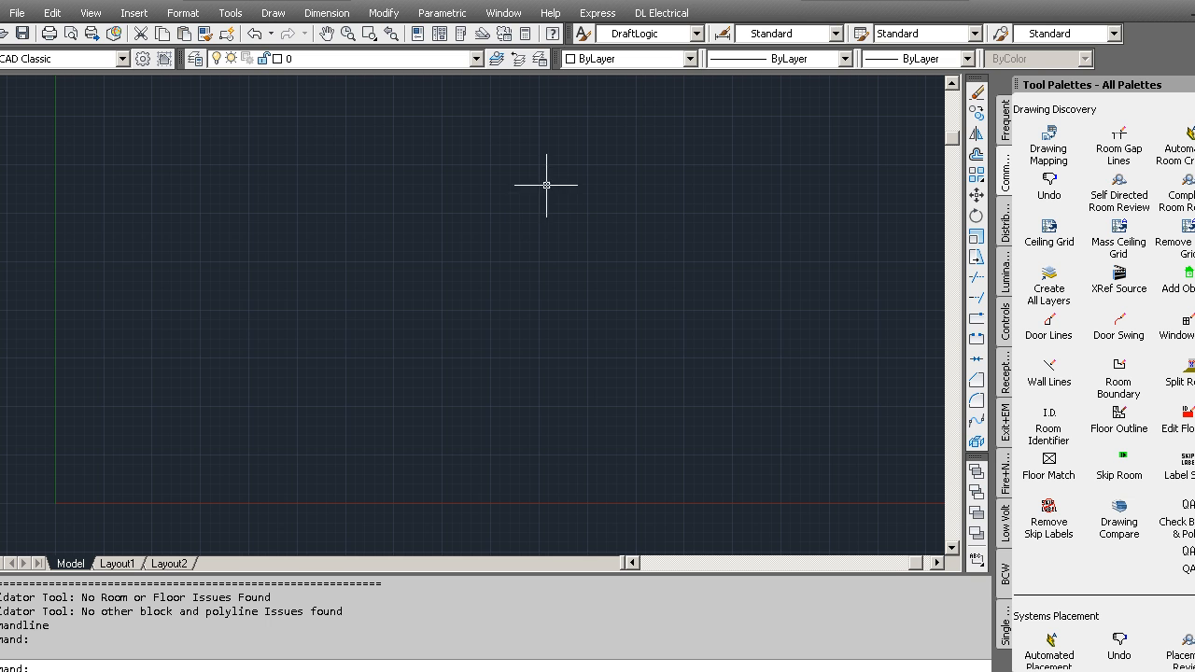
left_click(670, 18)
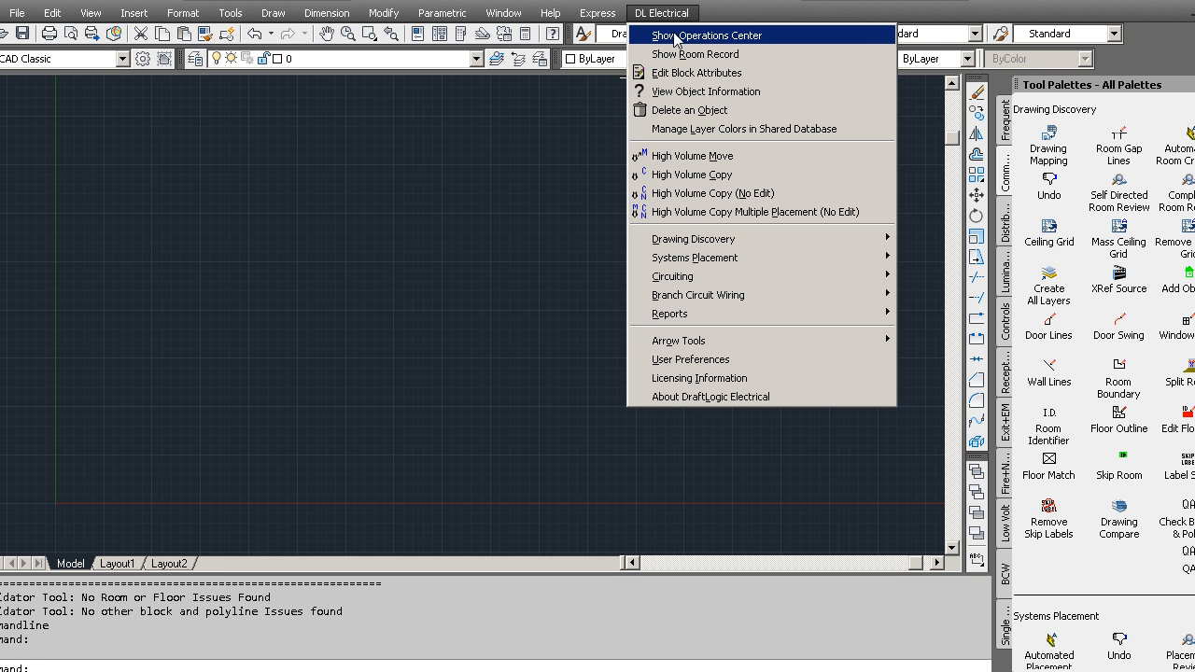
left_click(675, 38)
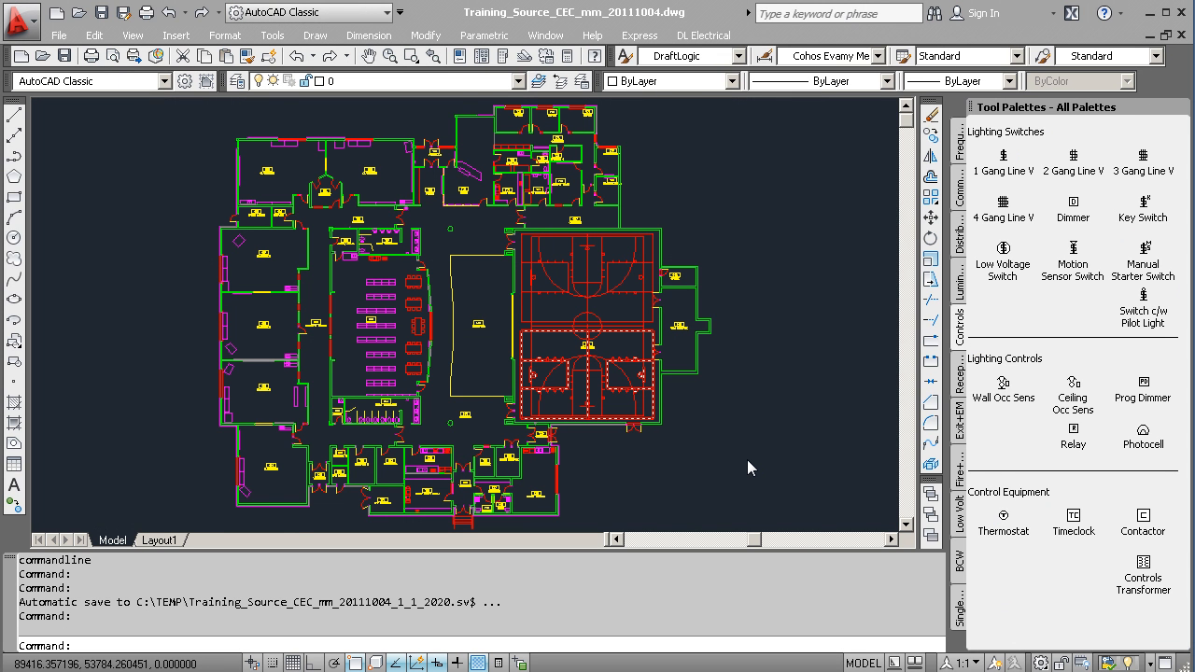
Step: Select the millwork counter beside the sink in classroom 105 of the school floor plan to inspect its layer
middle_click_drag(394, 453, 411, 436)
scroll(411, 436, "up", 5)
scroll(351, 412, "up", 4)
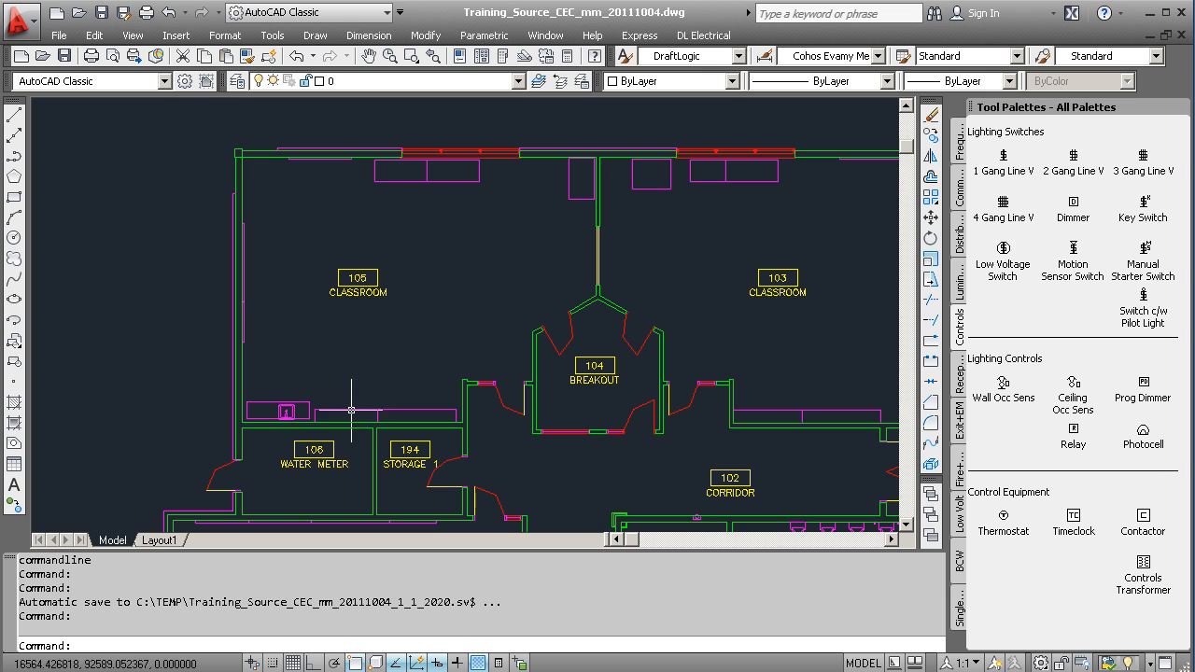
left_click(352, 412)
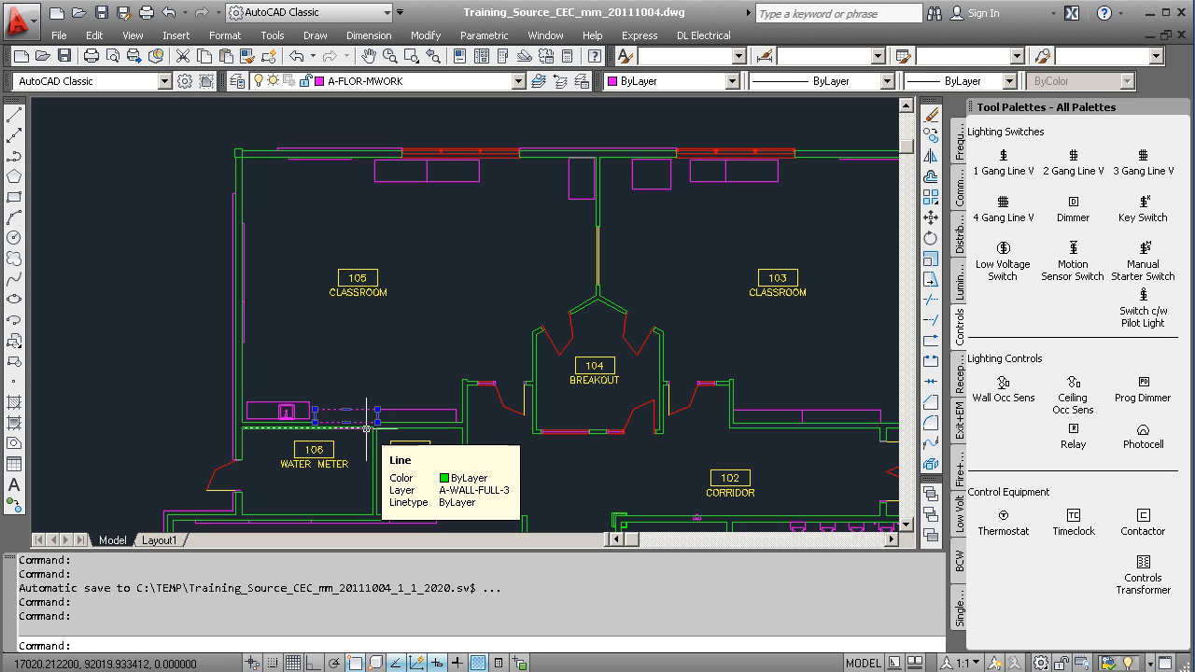
Step: Inspect the attributes of classroom 105's room tag and close them without editing
key("Escape")
double_click(360, 289)
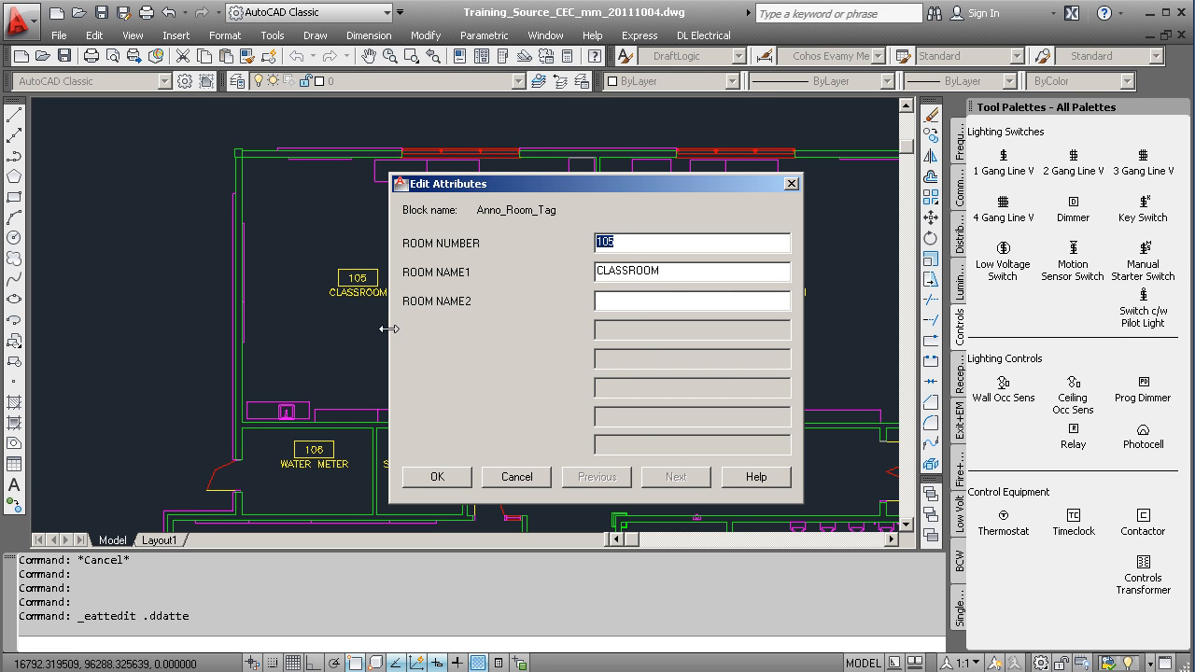
left_click(517, 477)
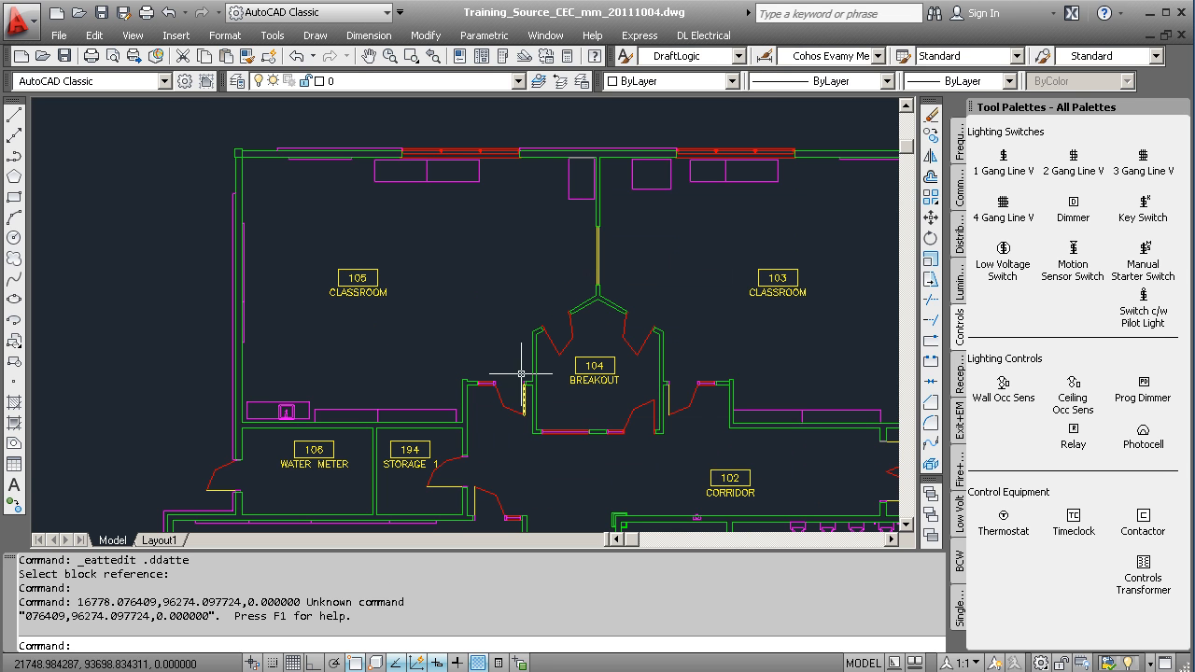
middle_click_drag(491, 442, 489, 373)
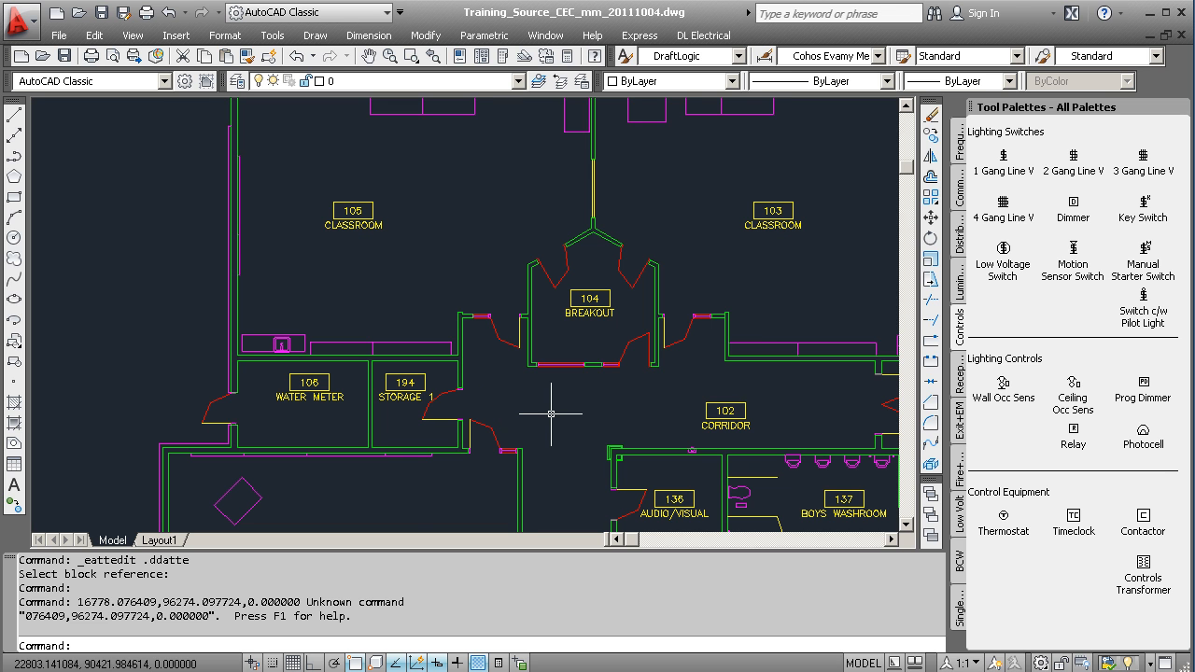
scroll(564, 407, "down", 1)
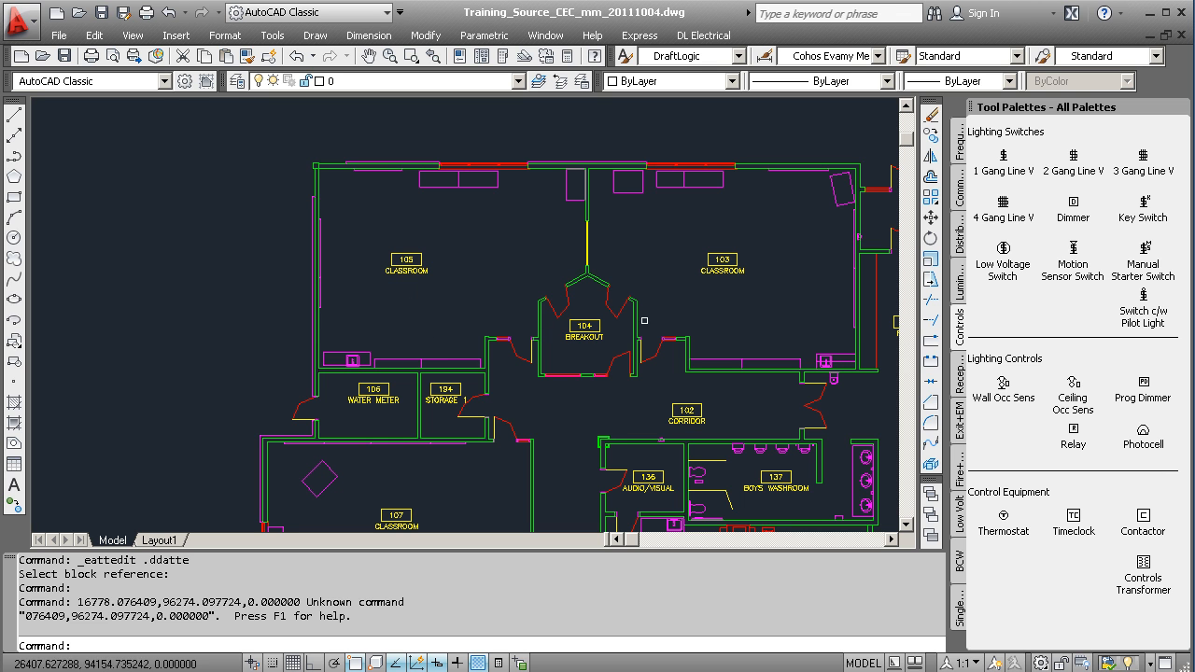
Step: Start a room boundary at classroom 105's outer inside corner and trace along the window wall and the wall shared with classroom 103
left_click(959, 189)
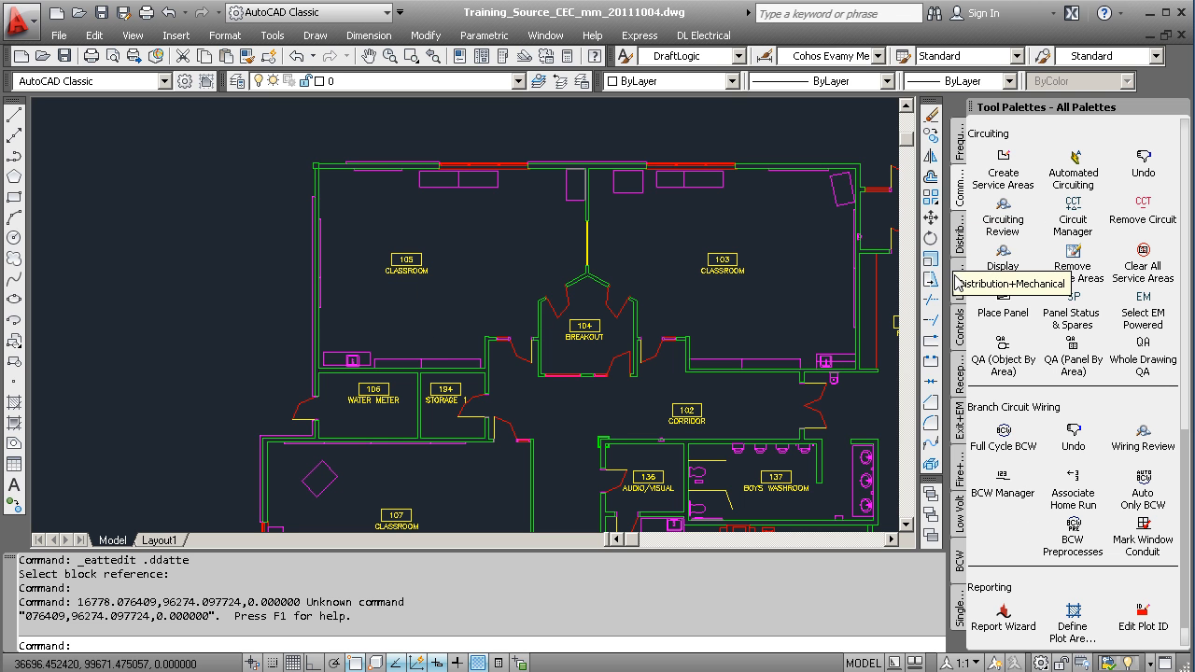
left_click(1187, 231)
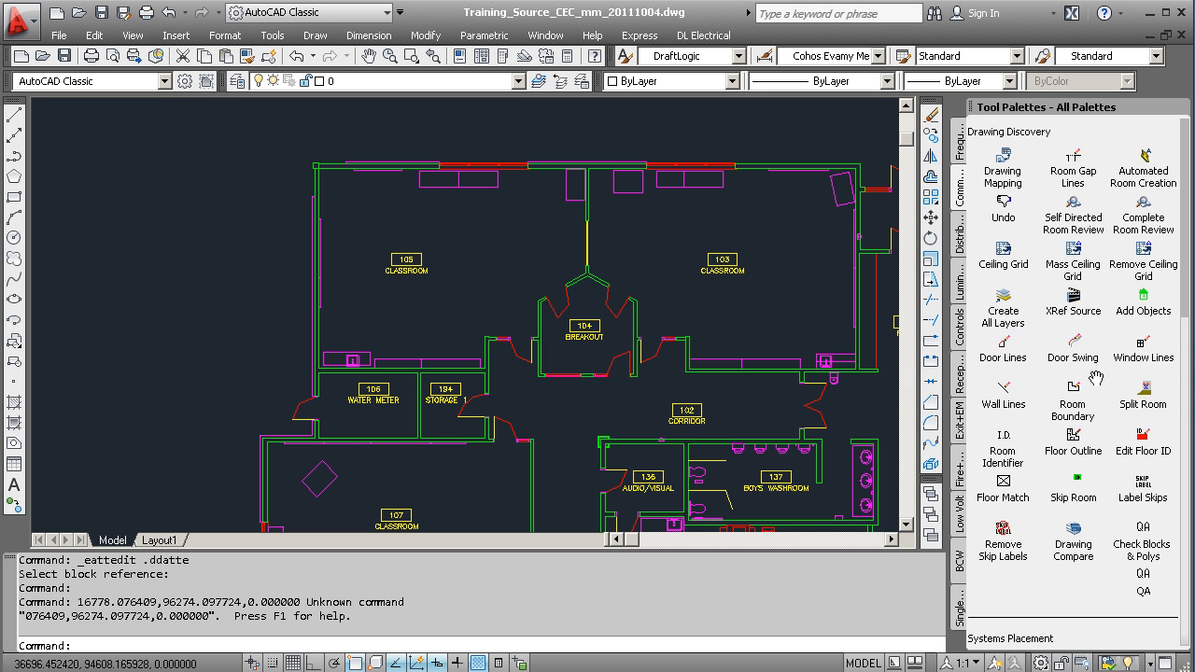
left_click(1074, 390)
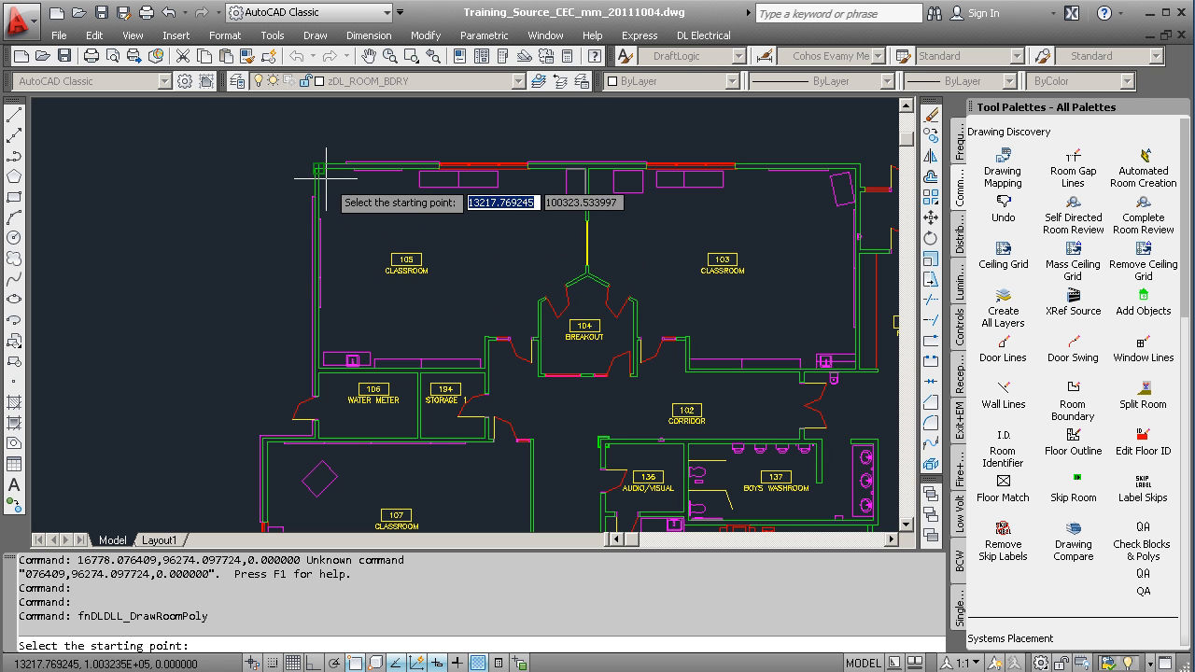
scroll(308, 172, "up", 1)
scroll(307, 172, "up", 3)
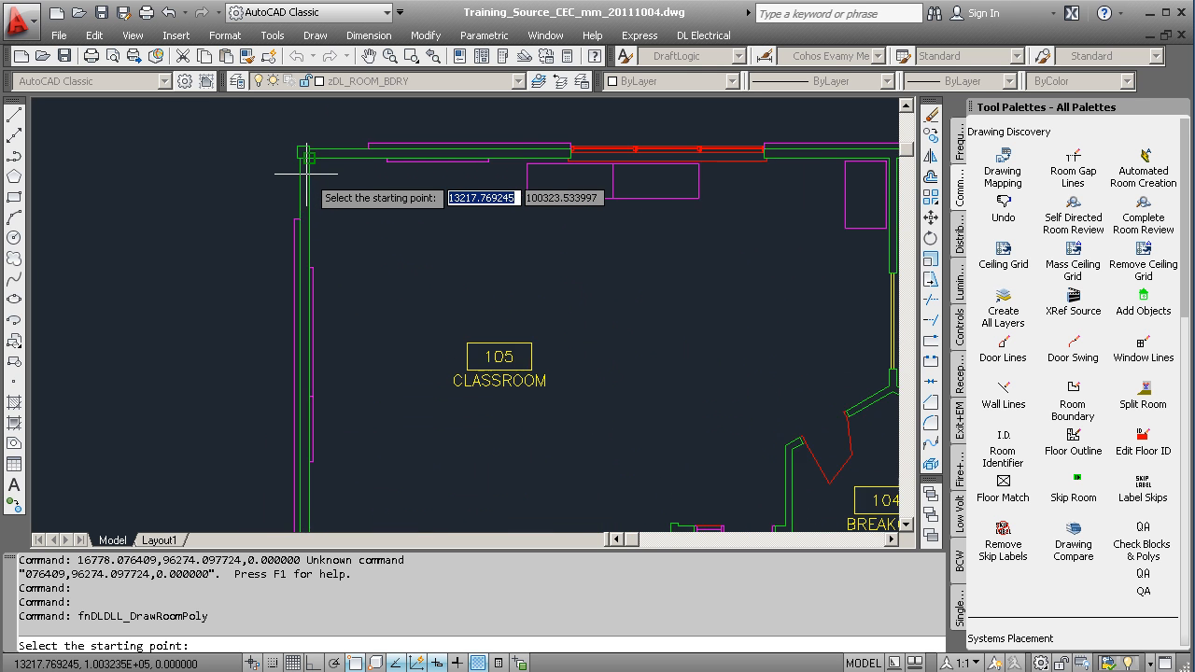
middle_click_drag(346, 198, 346, 320)
scroll(369, 269, "up", 1)
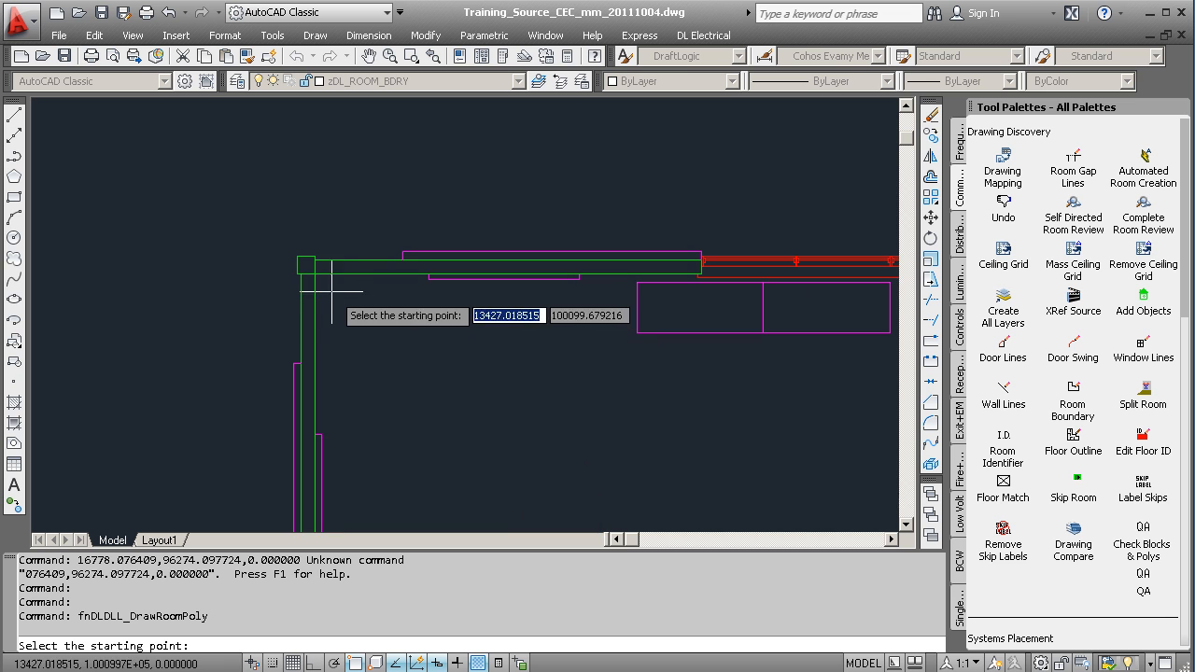
left_click(312, 271)
middle_click_drag(557, 377, 235, 352)
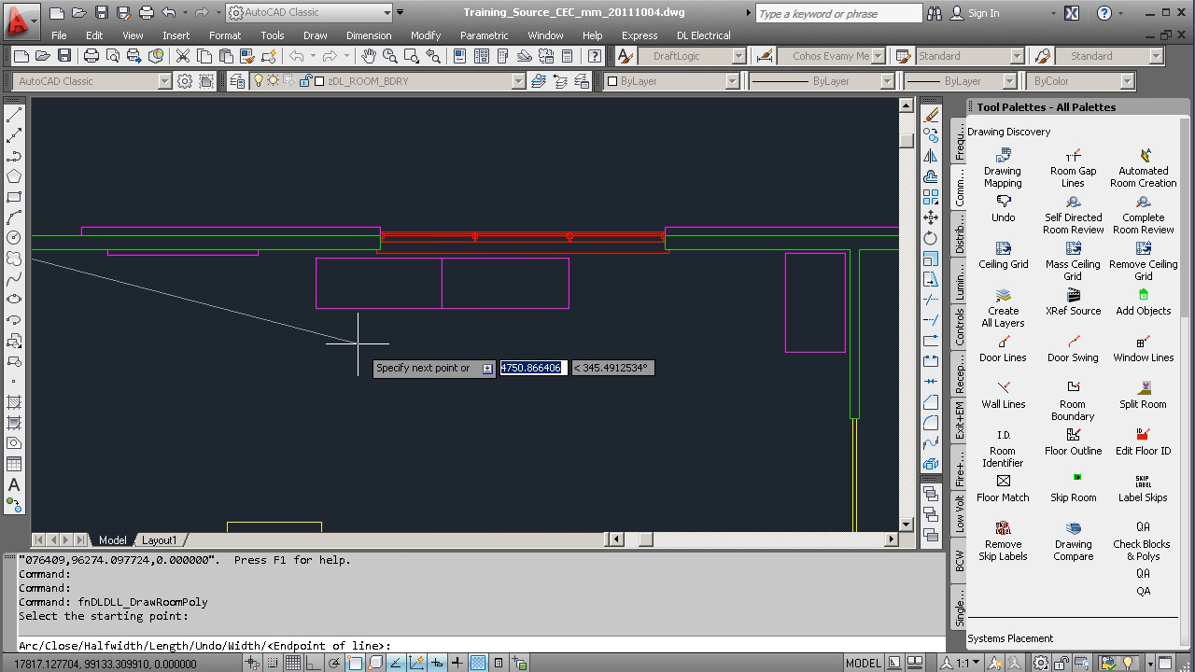
left_click(848, 250)
middle_click_drag(765, 447, 726, 285)
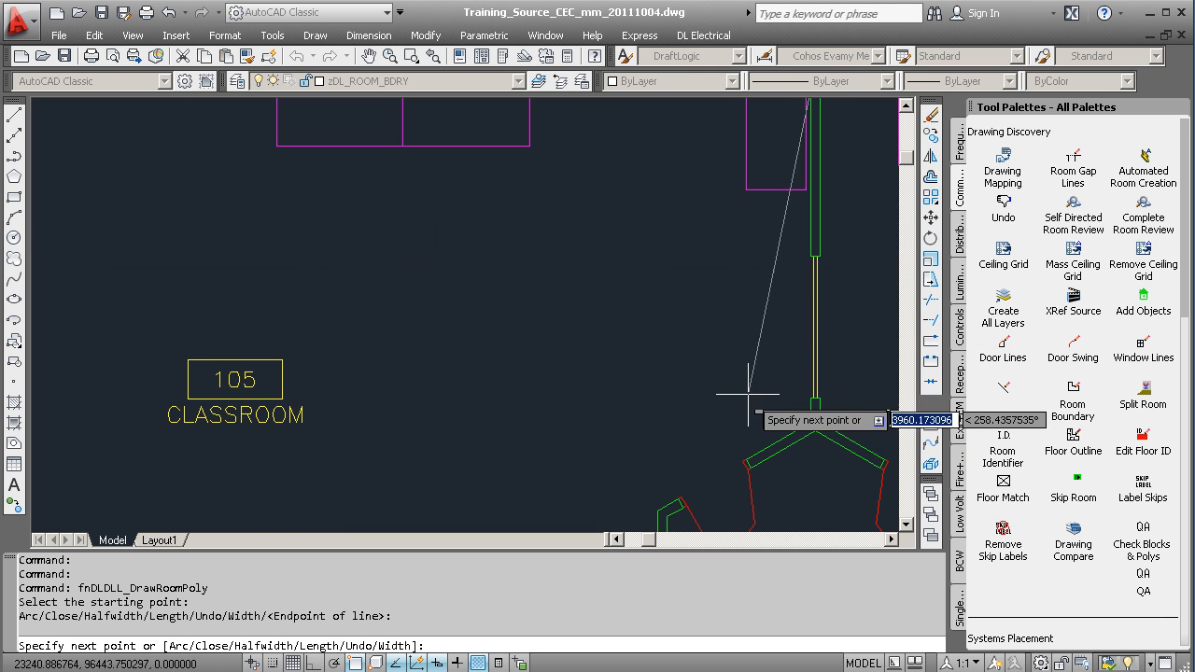
left_click(806, 427)
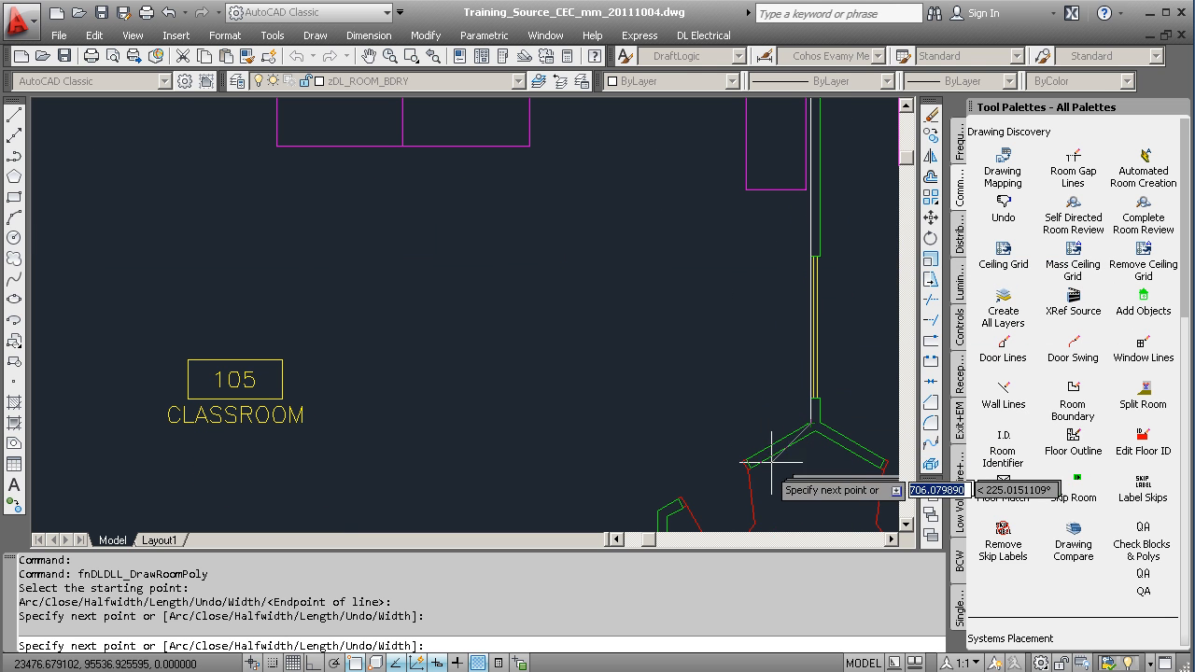
Step: Continue classroom 105's boundary around breakout room 104, the door recess and the millwork counter wall, and close it at the starting corner
left_click(652, 509)
middle_click_drag(640, 496, 526, 240)
left_click(661, 374)
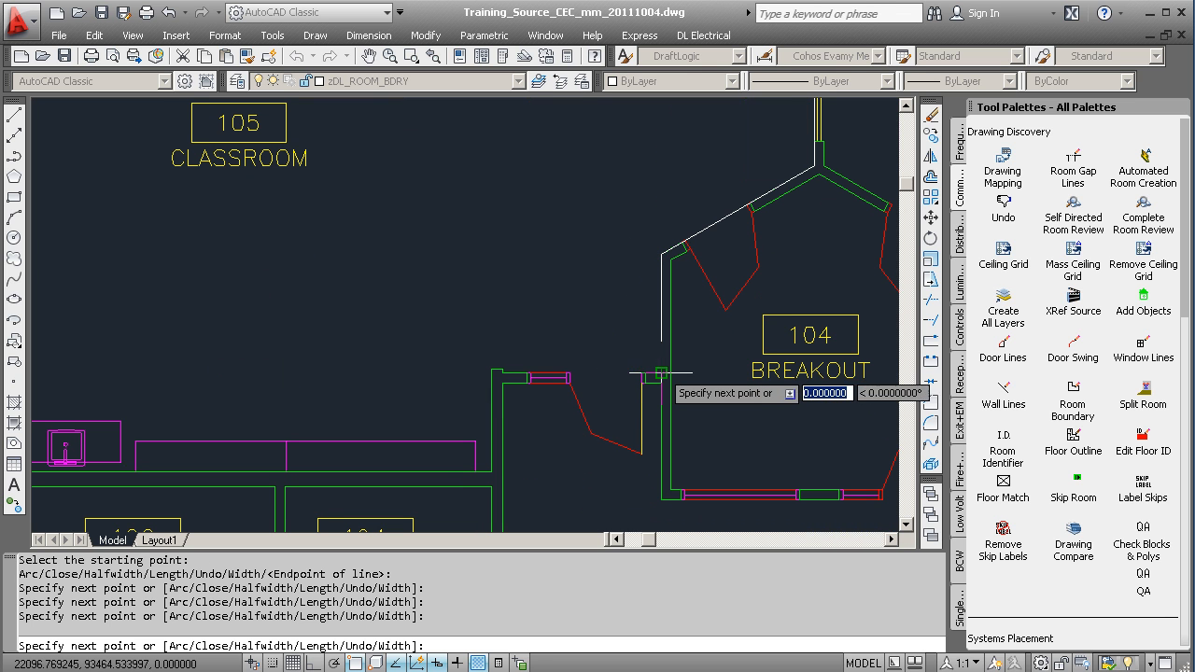
left_click(502, 370)
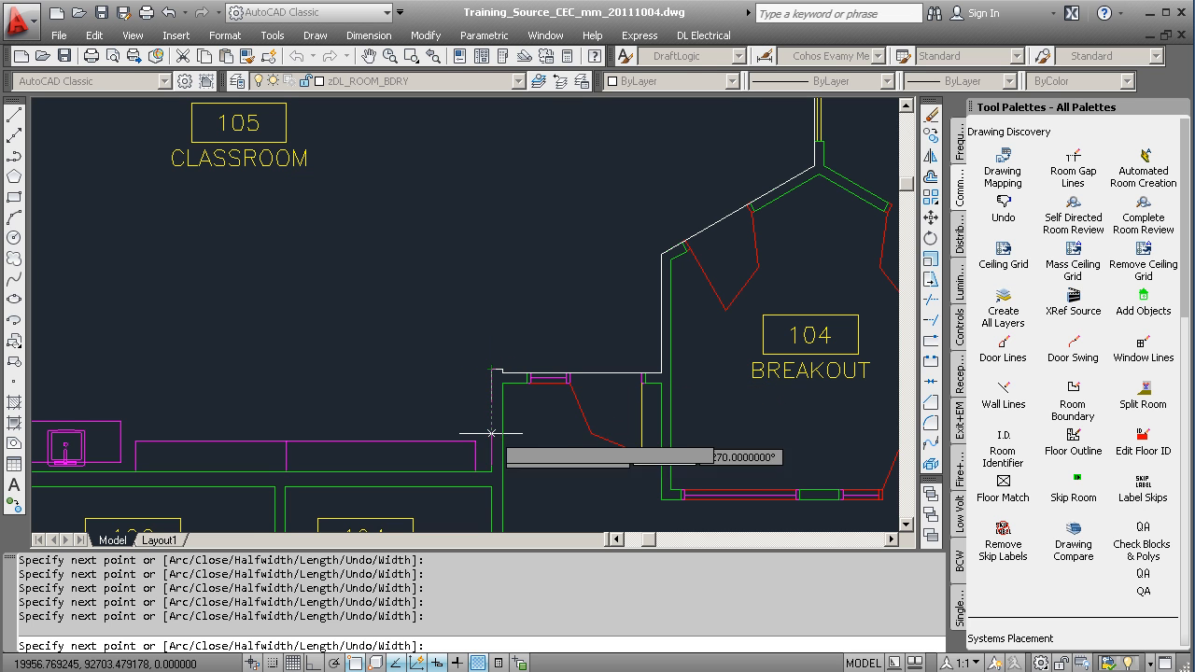
left_click(492, 472)
middle_click_drag(306, 394, 646, 291)
left_click(304, 369)
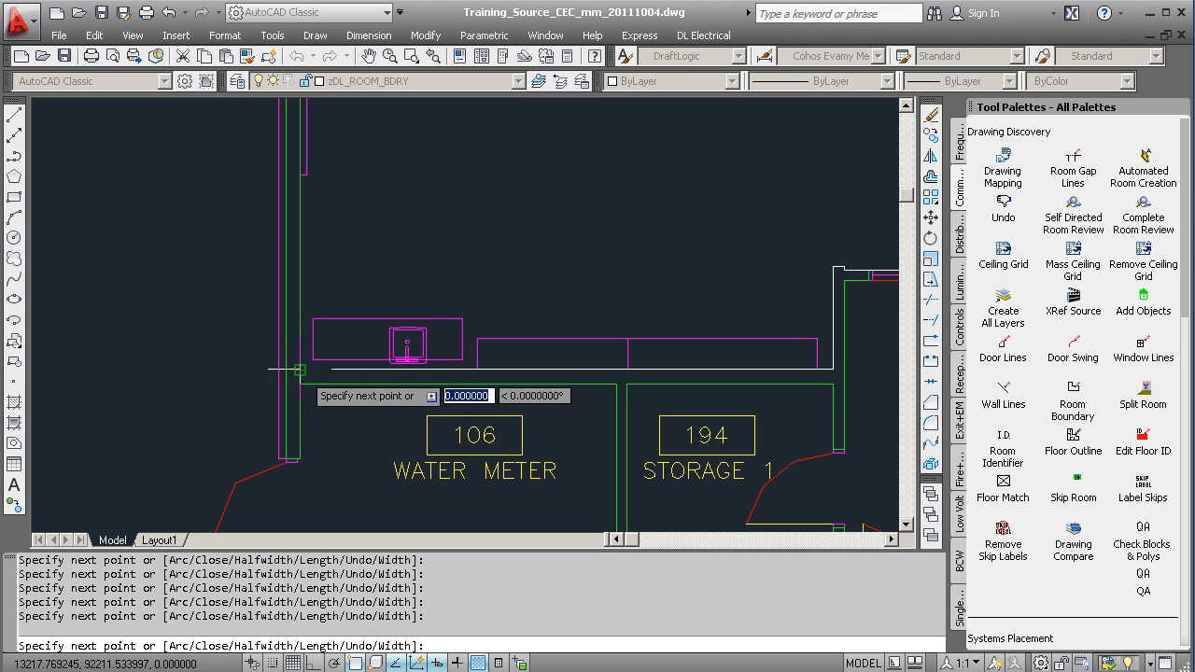
type("c")
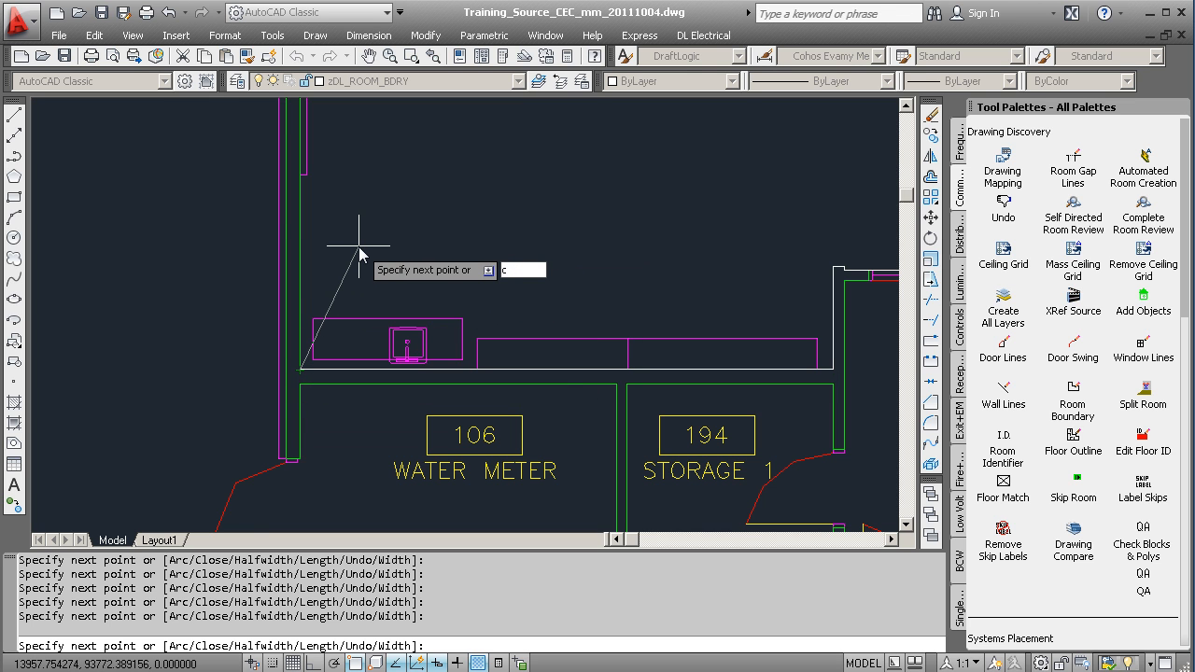
key("Return")
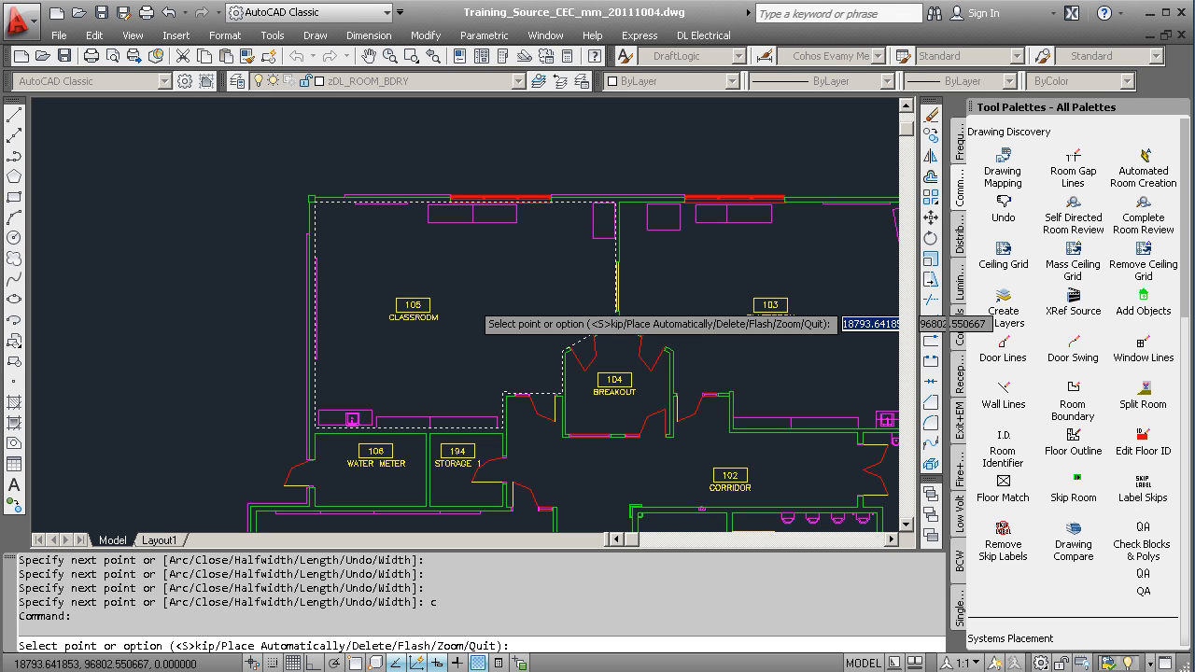
Step: Place the room identifier inside classroom 105 and set its room type to Classroom 277 35fc 2x4 3Lmp Rec Fluor Flt-L
left_click(470, 300)
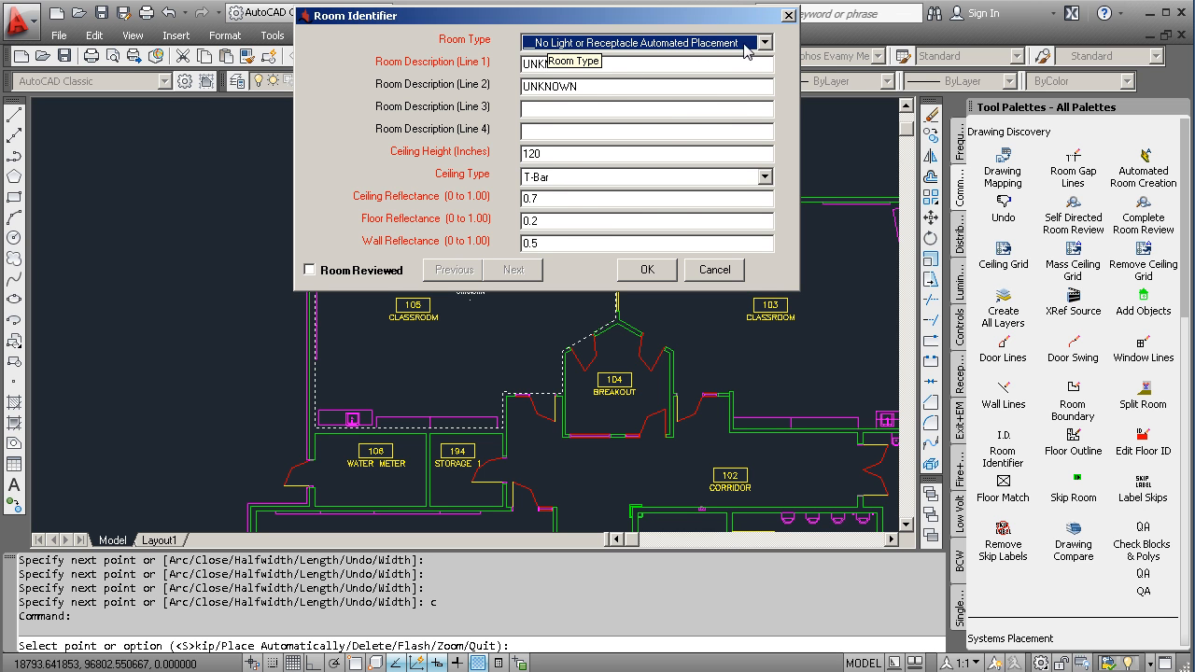
left_click(700, 43)
key("c")
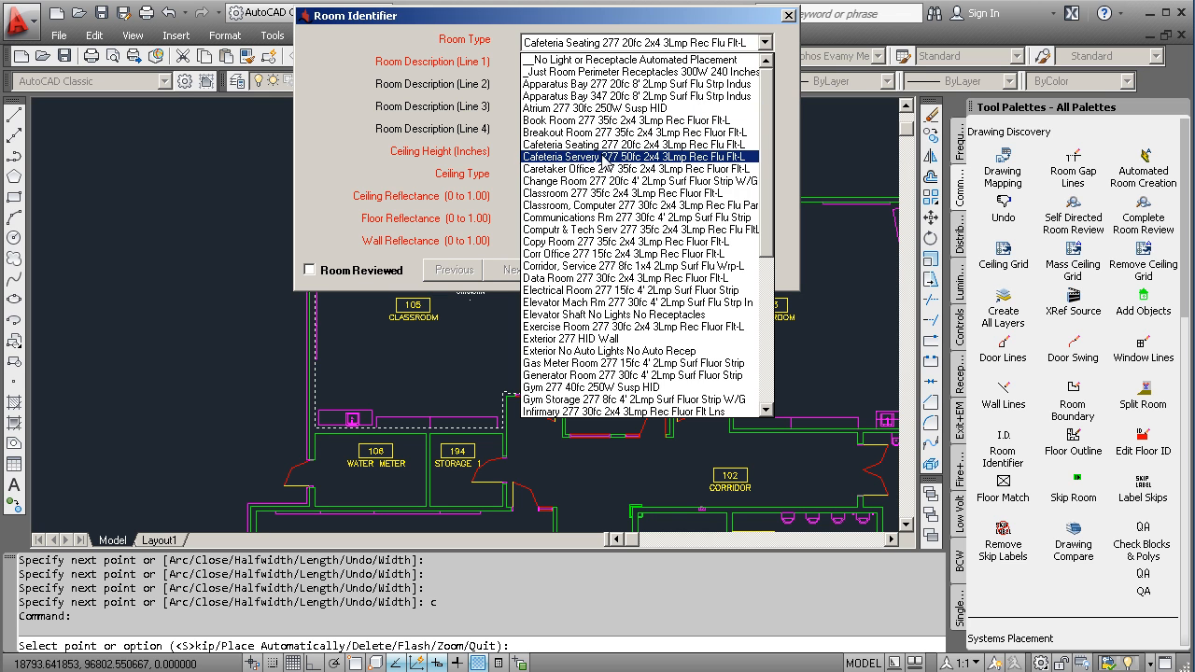
left_click(581, 193)
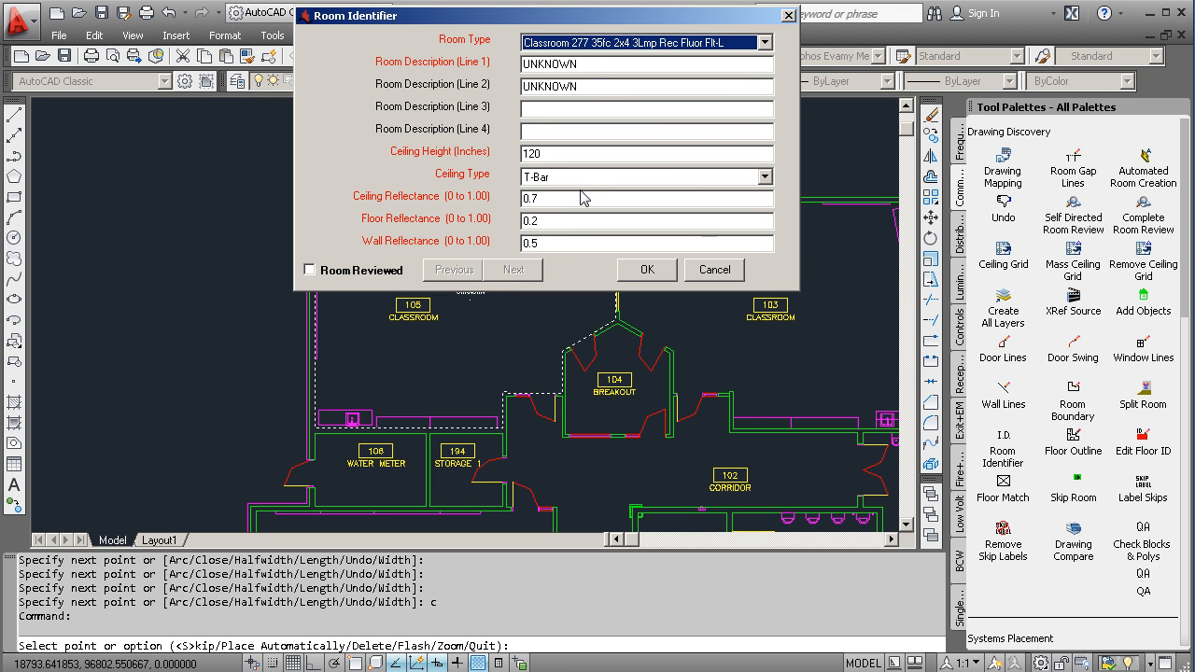
Step: Set the room description's line 1 to 105 and line 2 to CLASSROOM
left_click_drag(560, 16, 572, 10)
left_click(610, 58)
left_click_drag(593, 59, 520, 58)
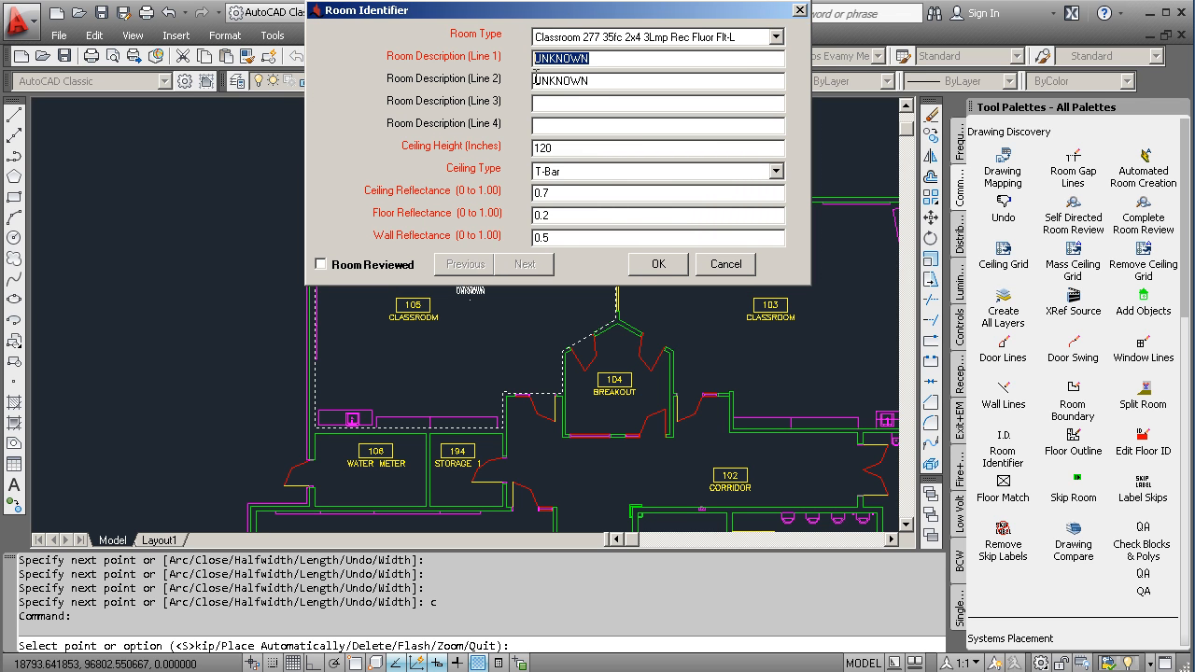
type("105")
key("Tab")
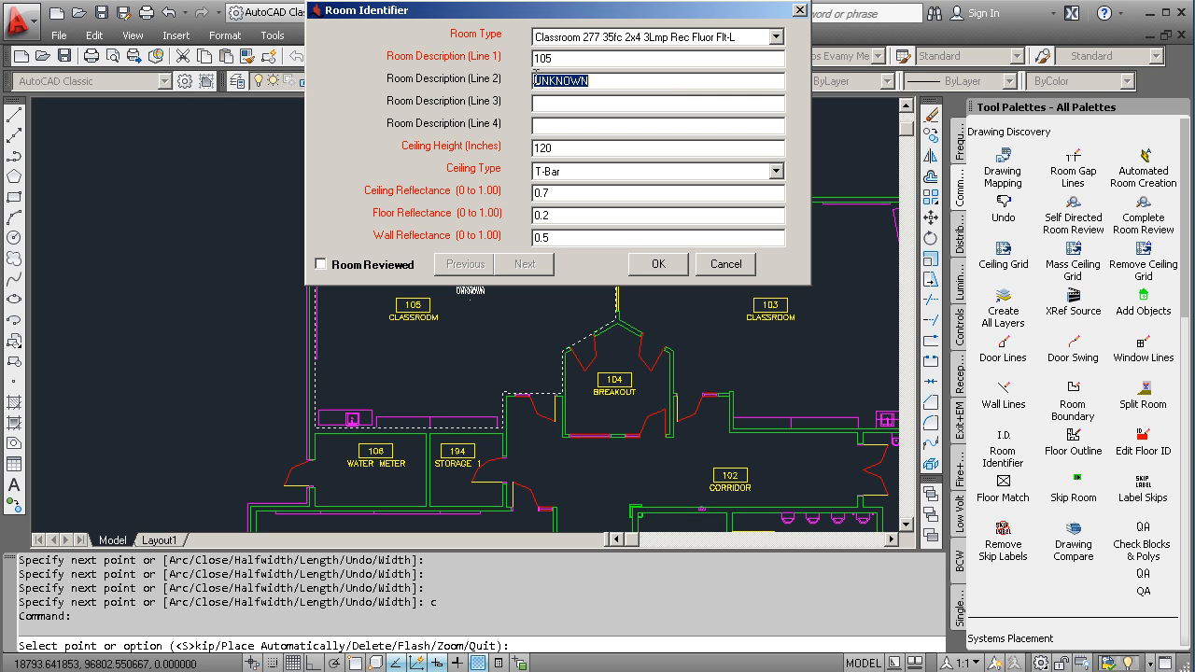
key("Caps_Lock")
type("CLASSROOM")
Step: Set the ceiling height to 144 inches and accept the room identifier
left_click(555, 103)
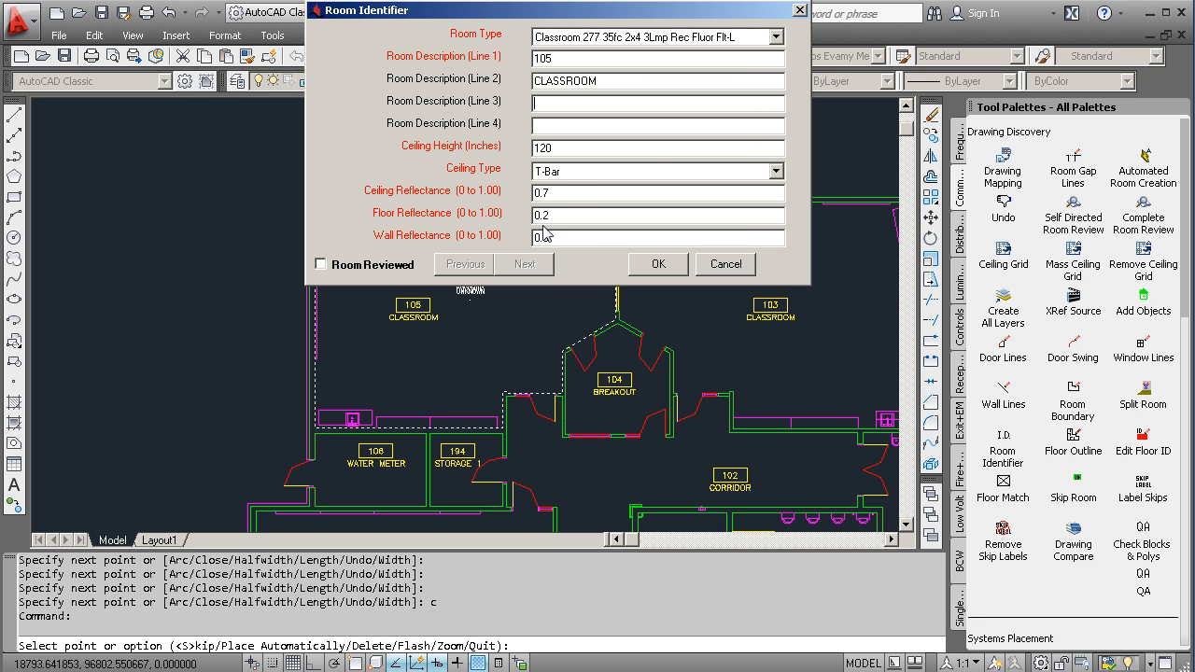
left_click(557, 148)
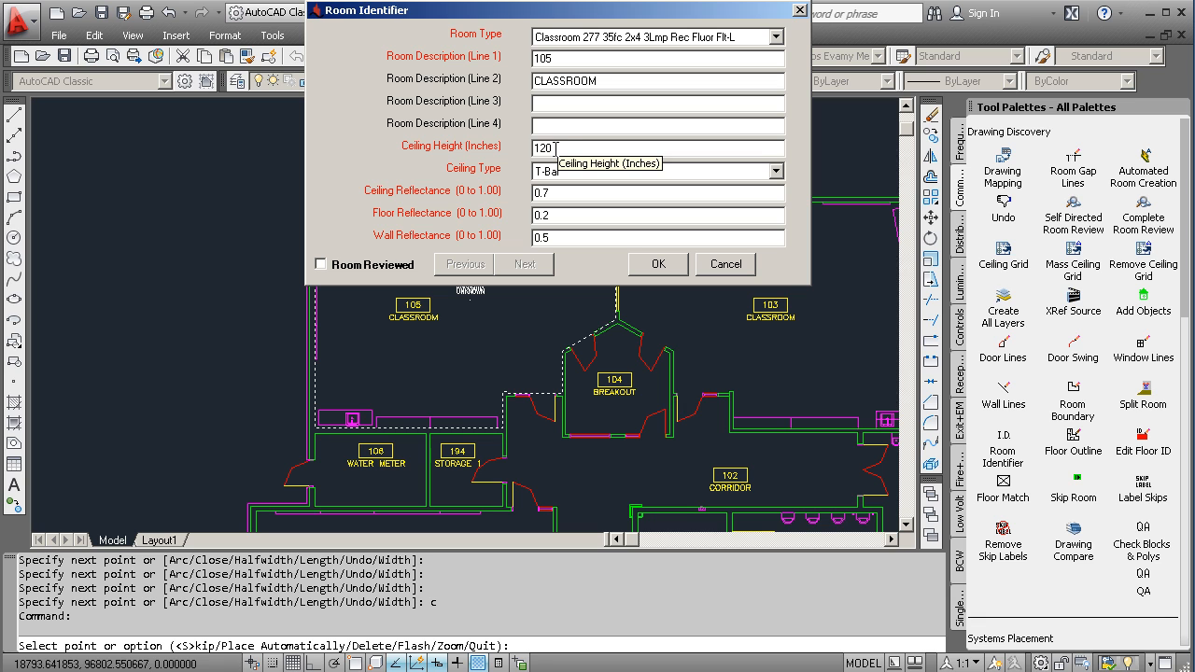
double_click(557, 147)
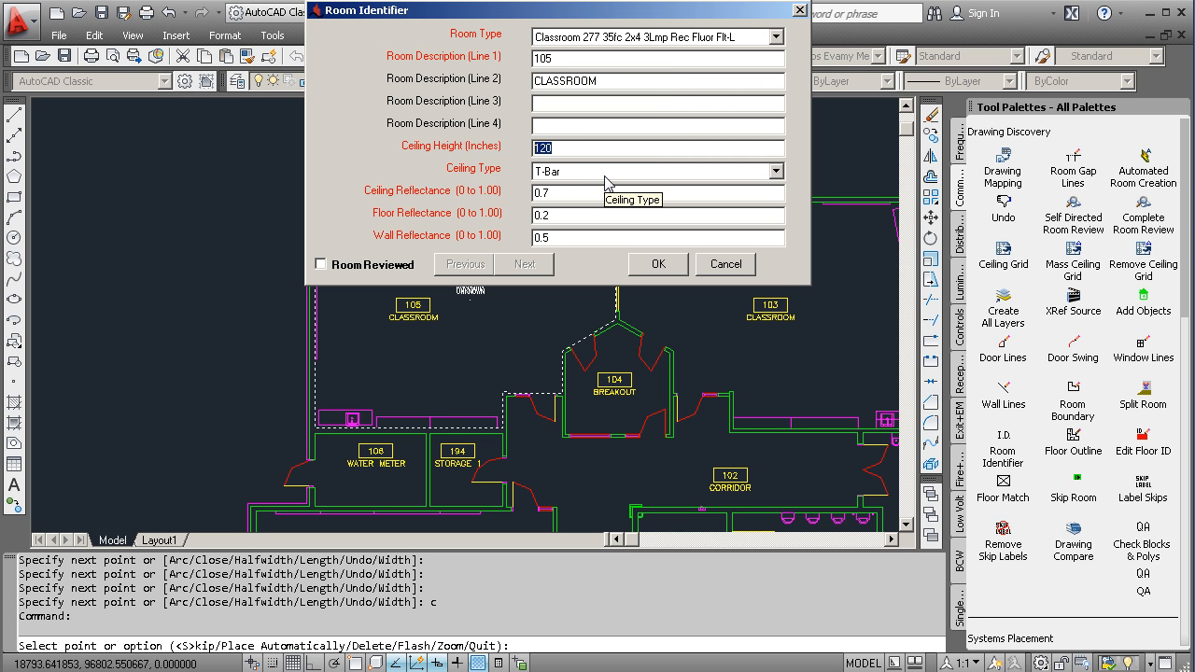
type("144")
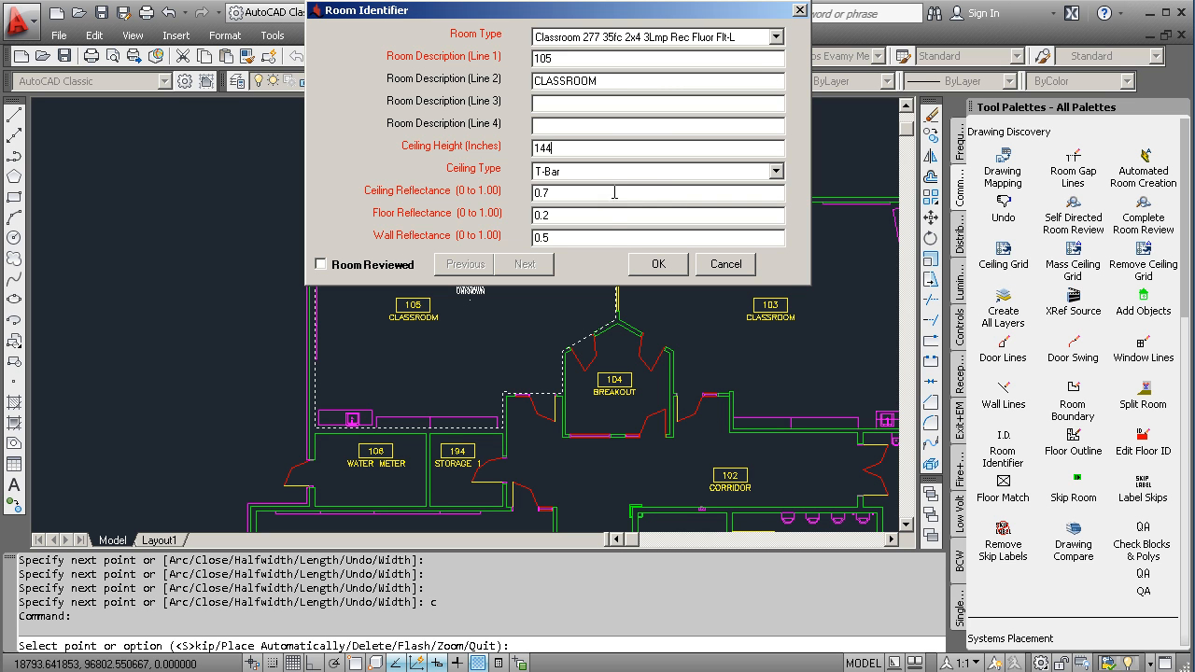
left_click(659, 264)
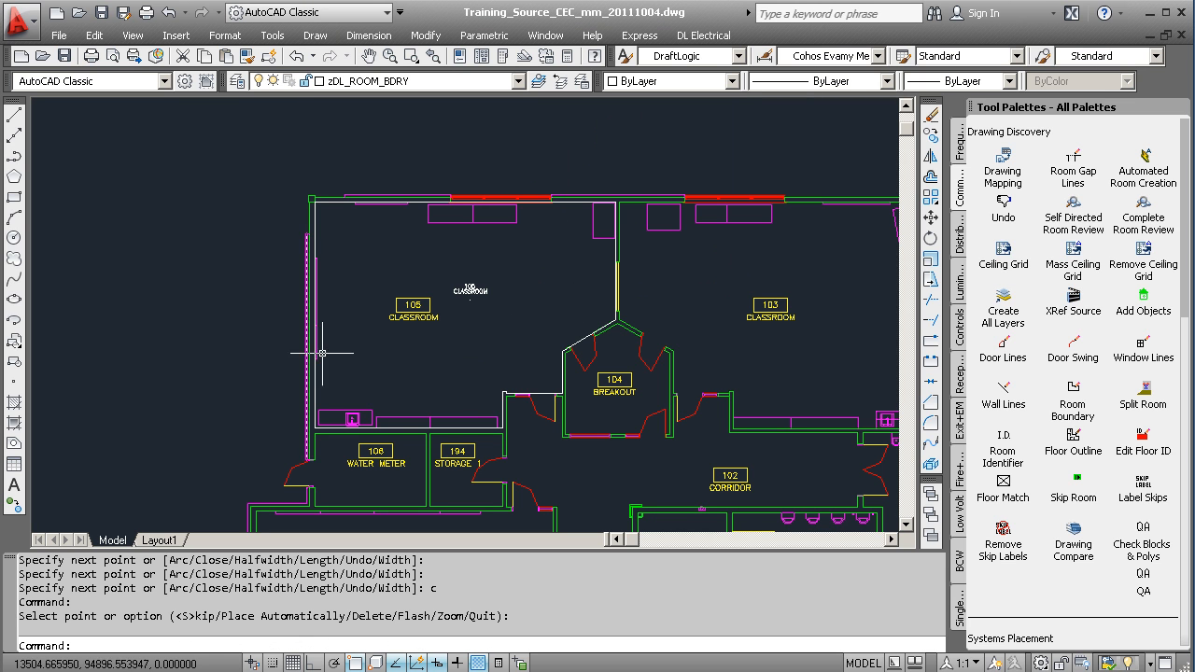
Step: Select classroom 105's room boundary to inspect its layer and extents, and clear the selection
left_click(337, 202)
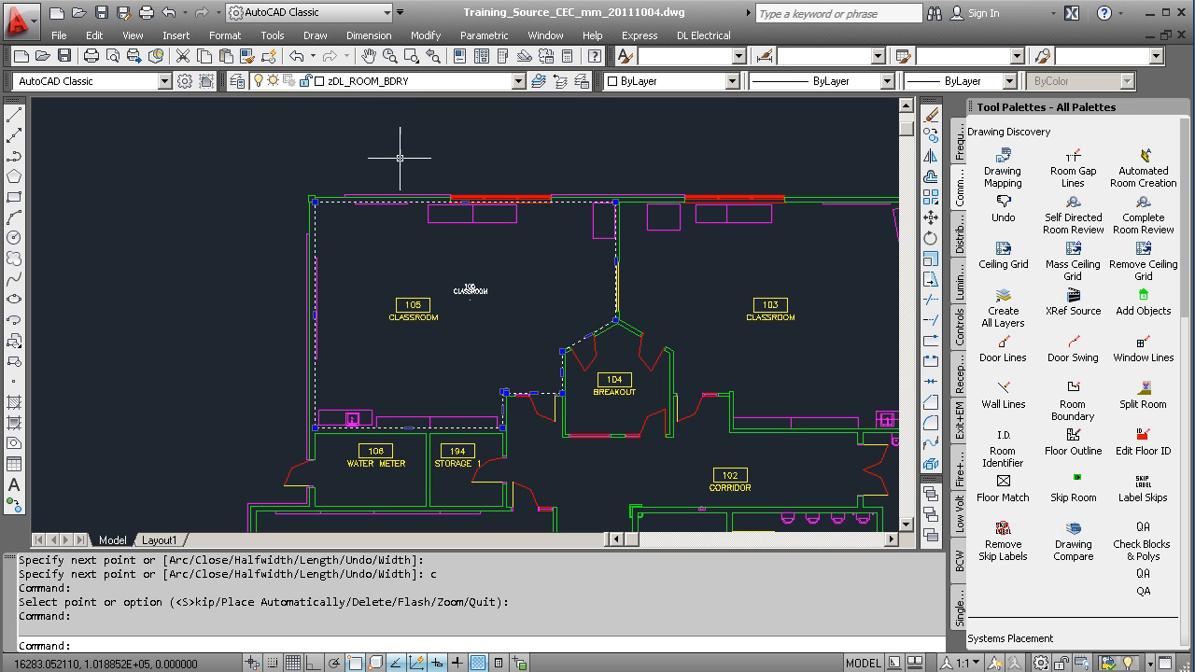
key("Escape")
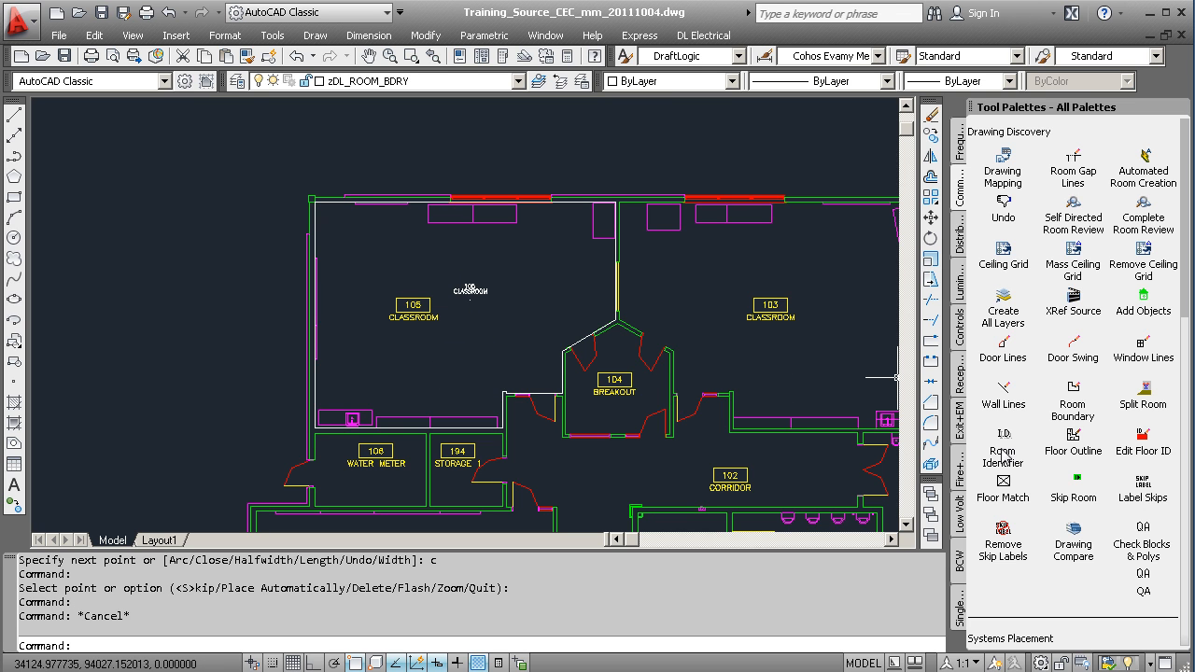
Step: Start a floor outline with the floor identifier 1
left_click(1074, 438)
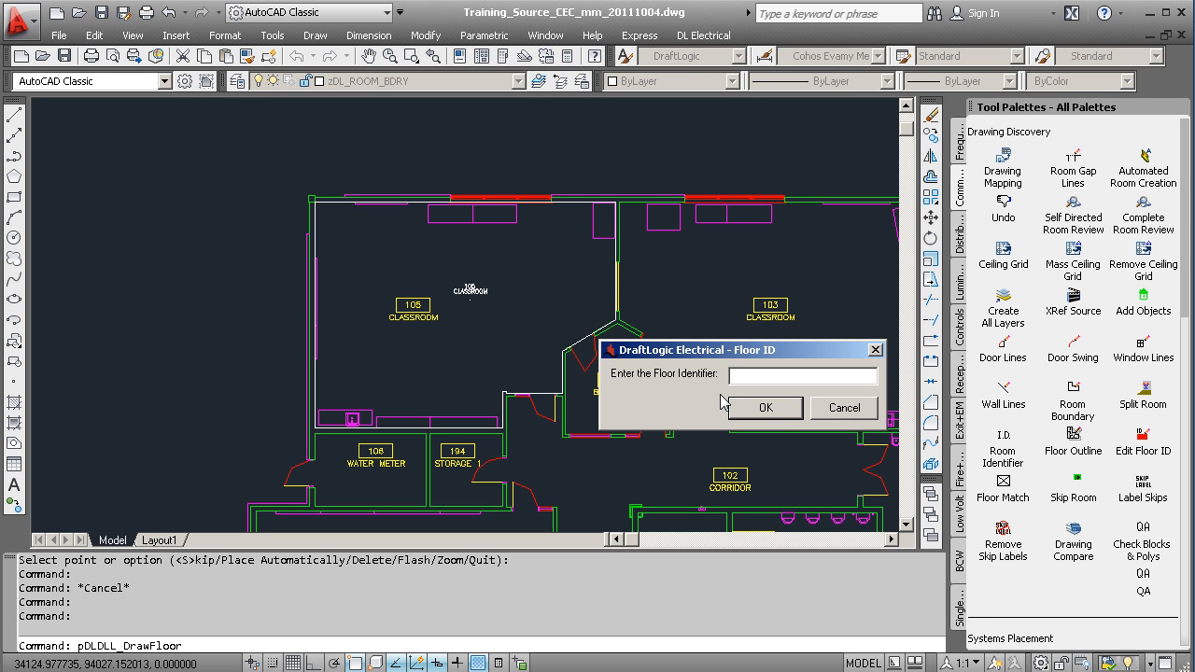
type("1")
left_click(763, 409)
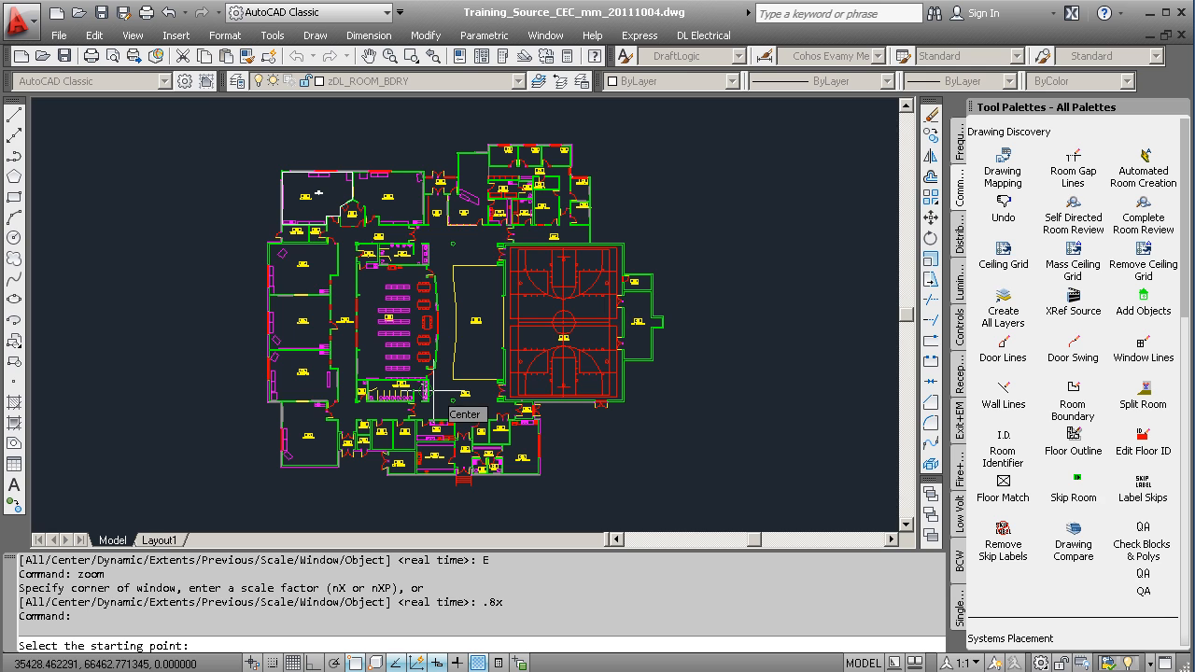
Step: Trace the floor outline from outside classroom 105's upper-left corner past classroom 103 and vestibule 100, stepping around admin 175 to office 173's outer corner
scroll(253, 149, "up", 4)
scroll(257, 245, "up", 1)
scroll(257, 246, "up", 3)
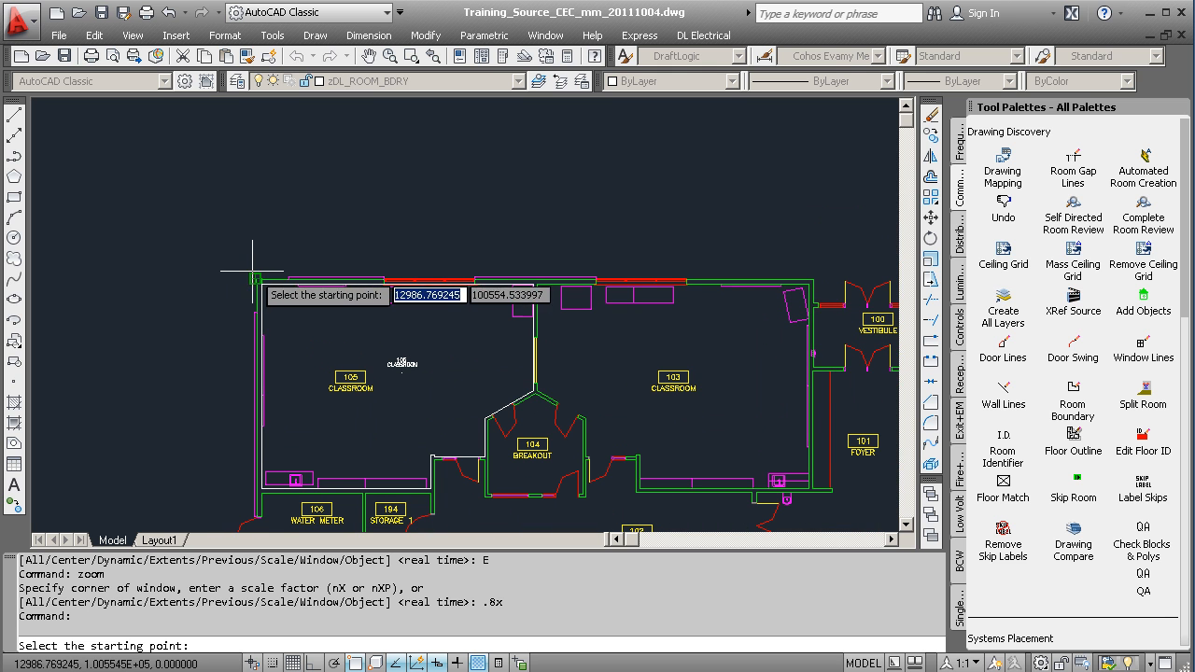
left_click(253, 263)
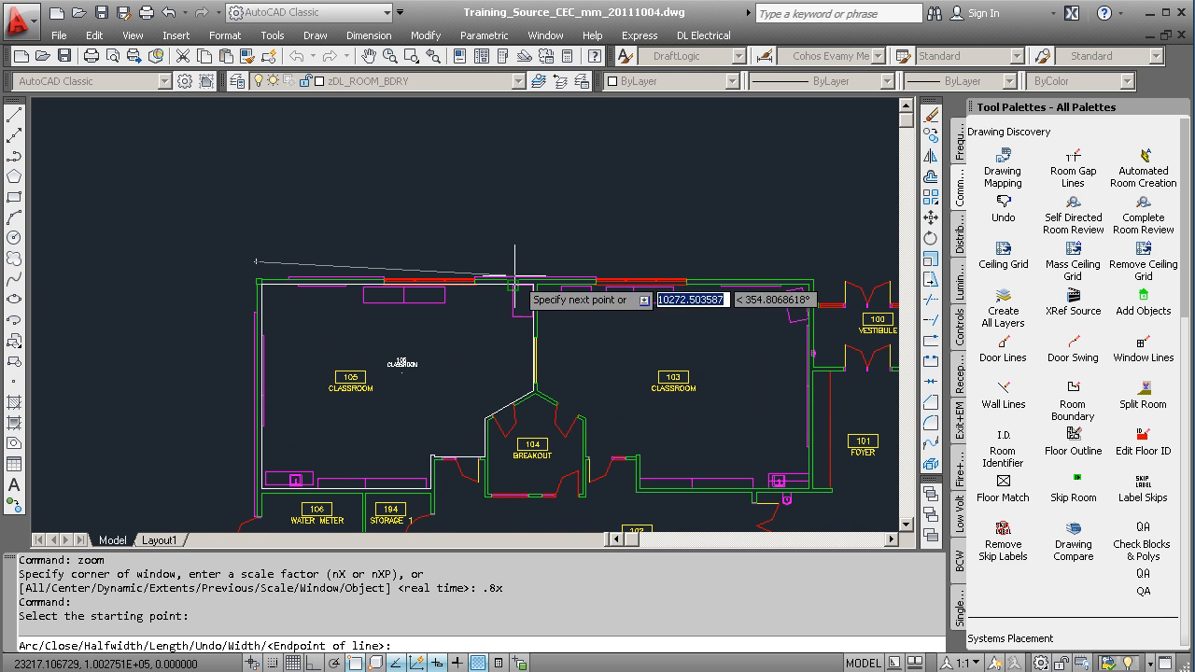
middle_click_drag(797, 263, 397, 275)
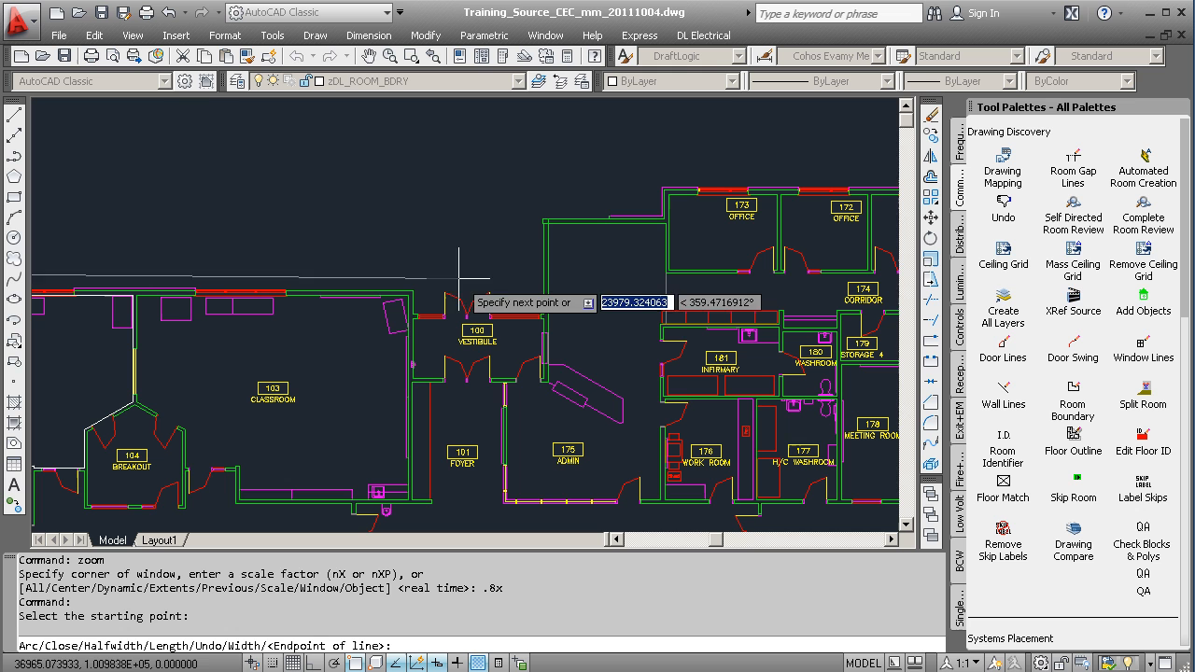
left_click(532, 271)
left_click(532, 210)
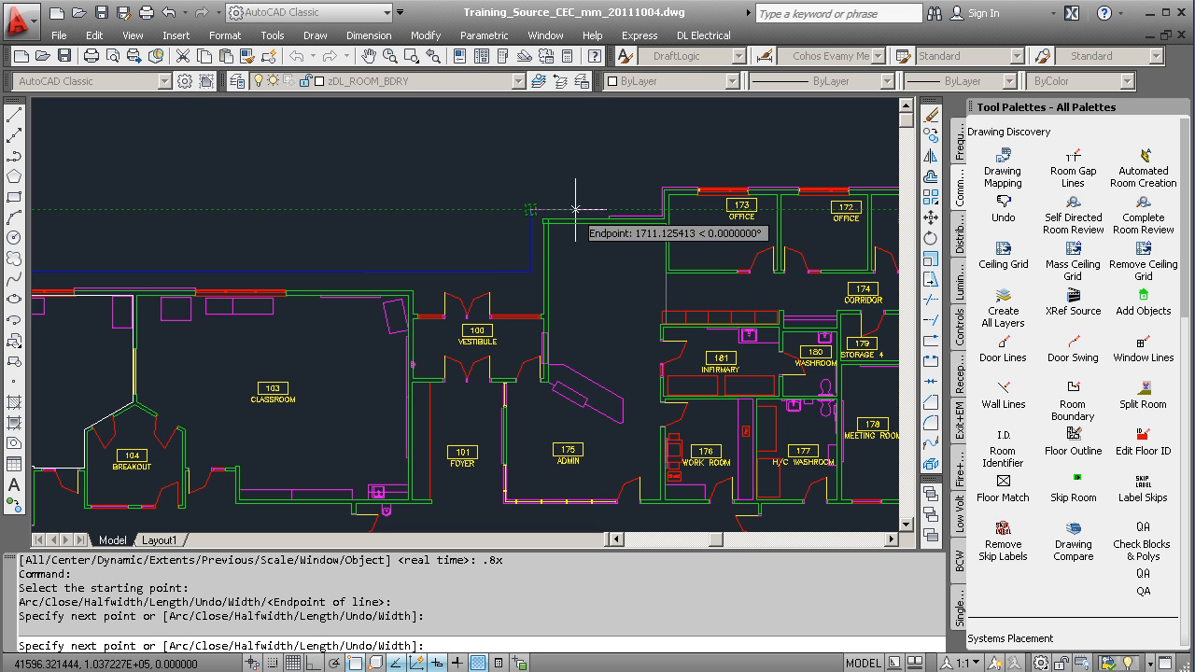
left_click(651, 209)
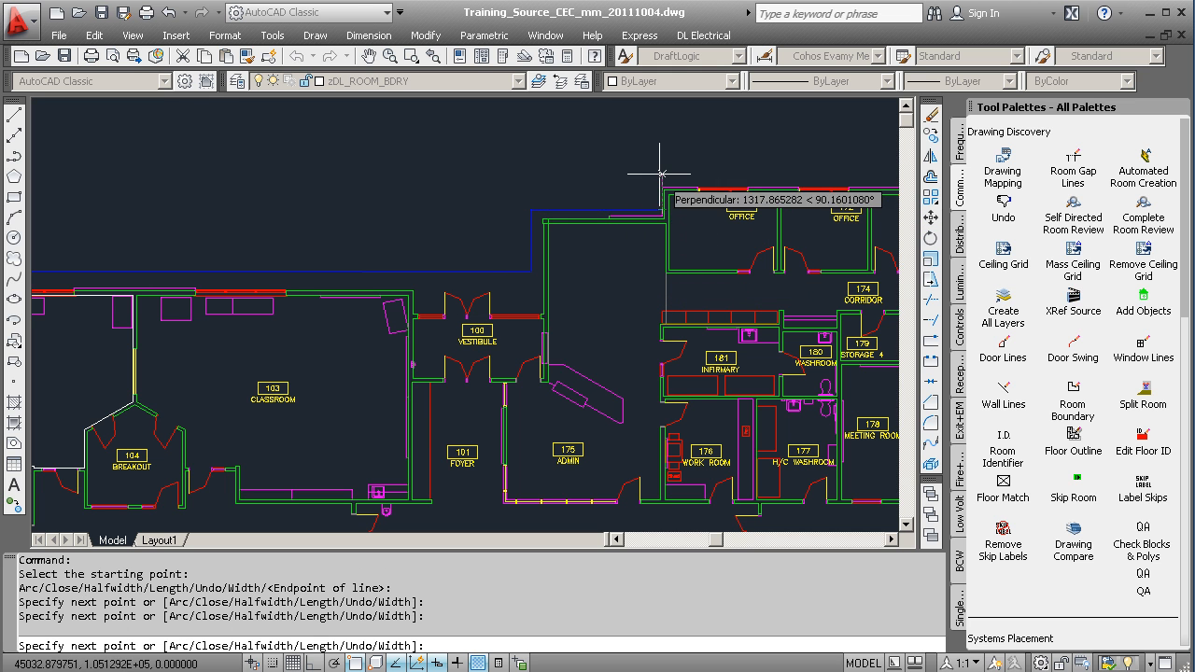
left_click(652, 174)
Step: Continue the floor outline above offices 173, 172 and 171, down to the corridor 174 jog and across to counseling 170's outer corner
middle_click_drag(703, 175, 130, 208)
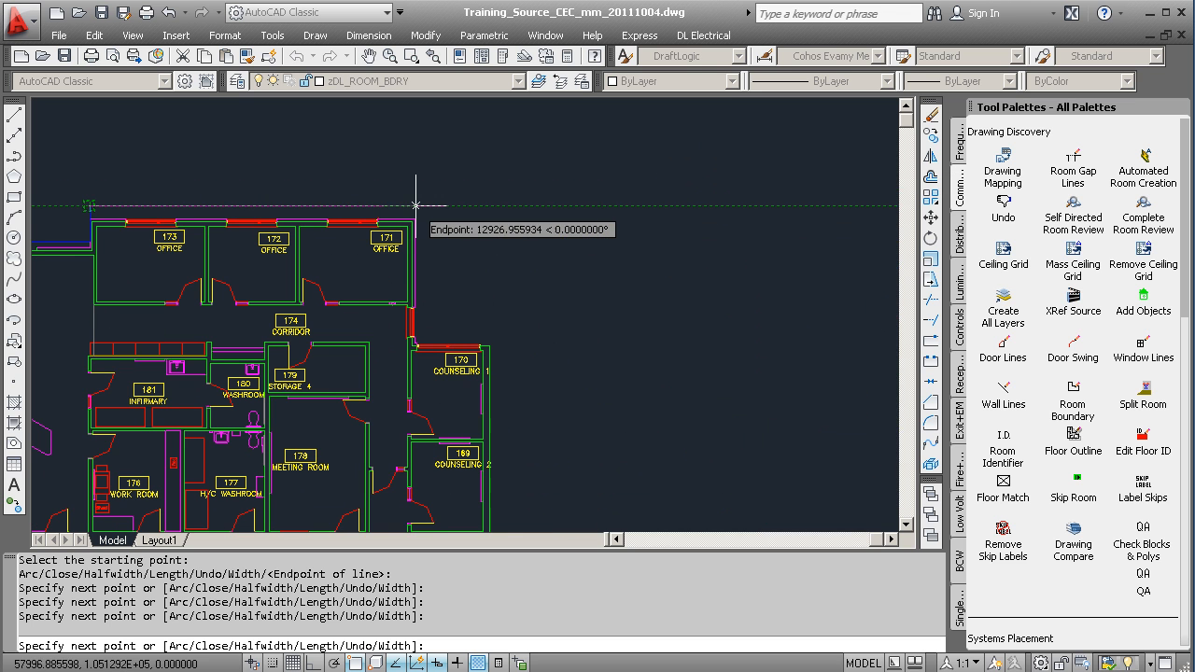
left_click(422, 205)
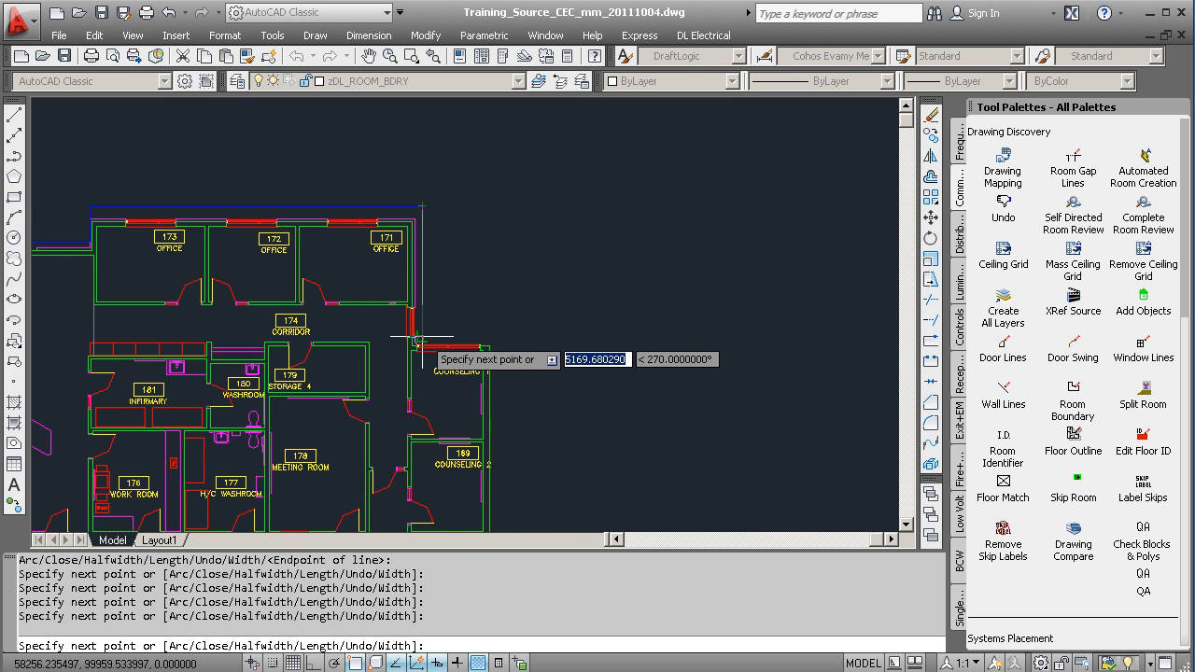
scroll(423, 327, "up", 1)
scroll(422, 330, "up", 2)
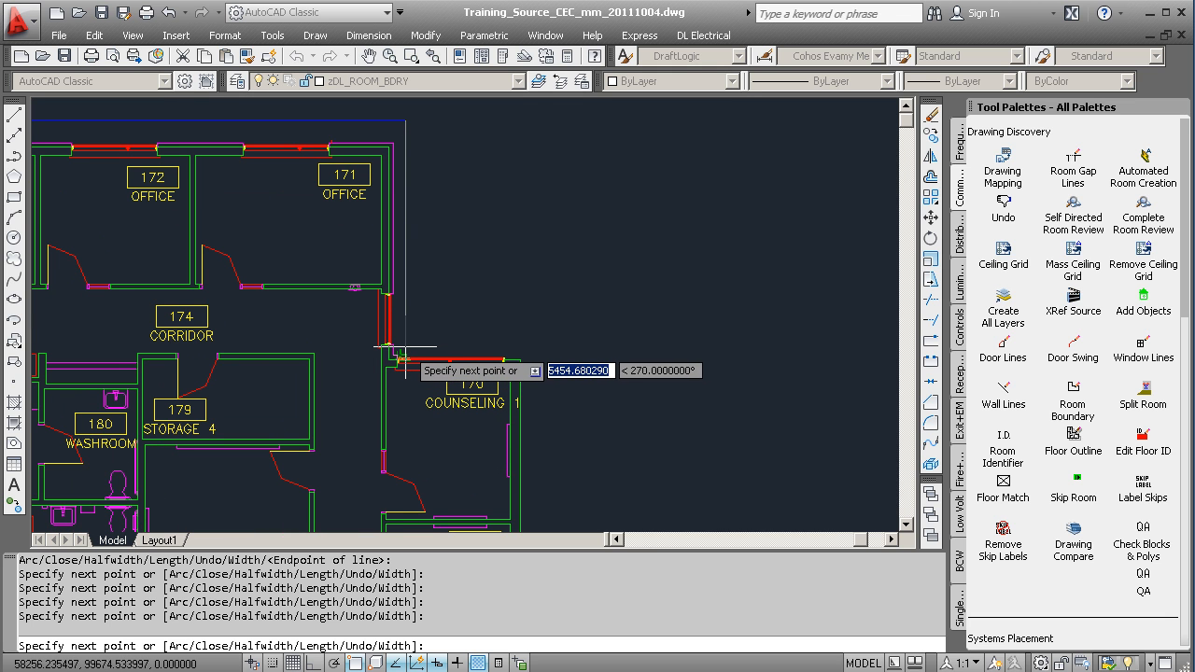
left_click(403, 352)
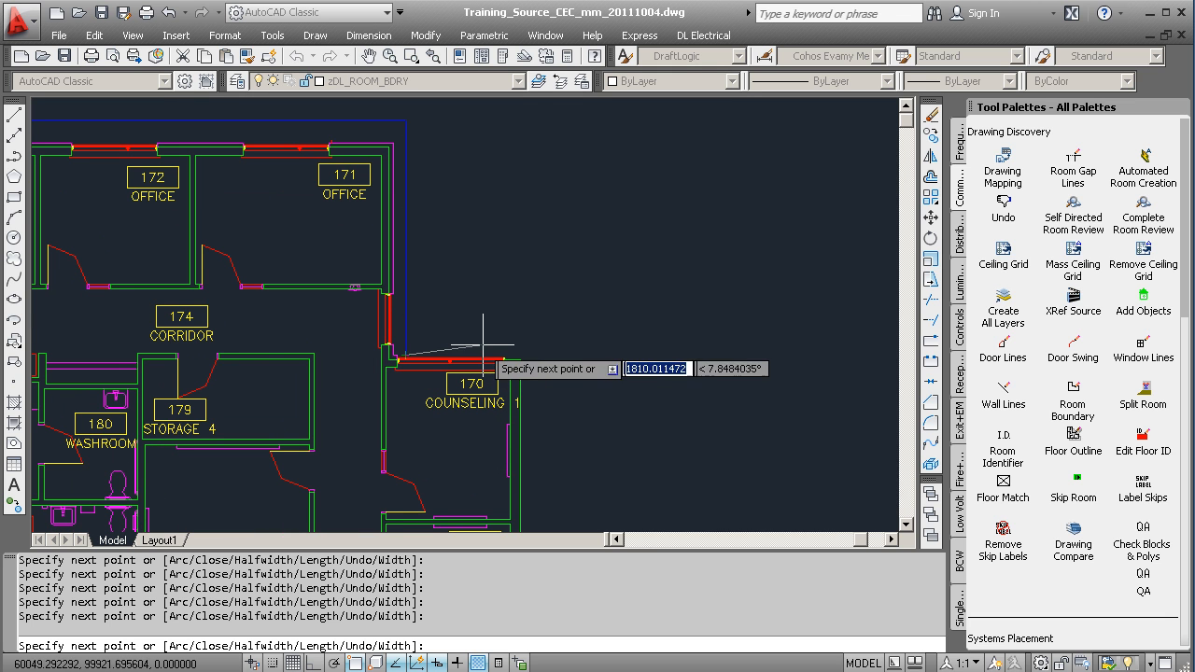
left_click(531, 354)
Step: Continue the floor outline down past counseling 169 and corridor 167, around the gymnasium corner and across to office 140's outer corner
scroll(607, 365, "down", 2)
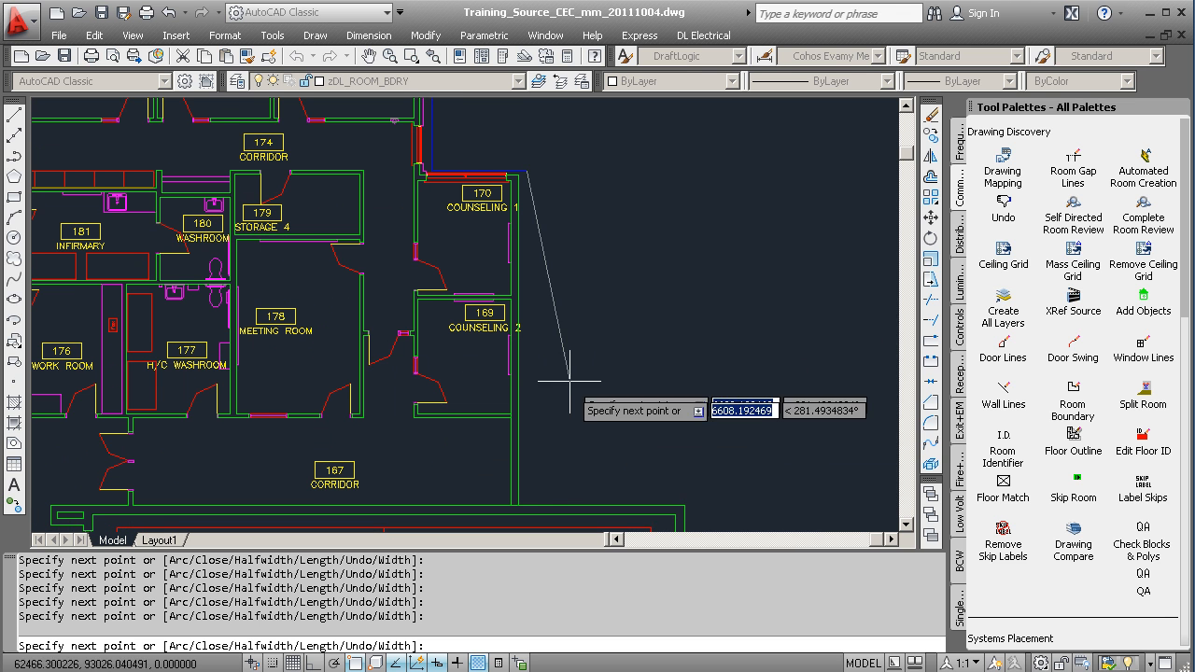
scroll(531, 483, "up", 3)
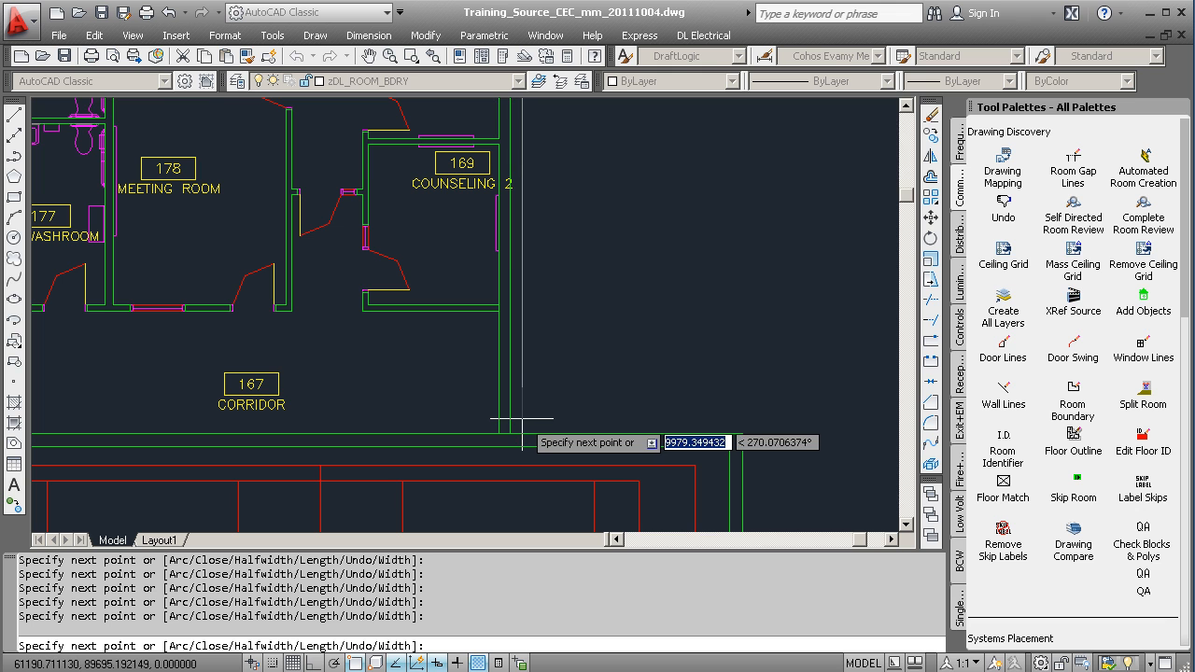
left_click(764, 418)
middle_click_drag(779, 480, 675, 237)
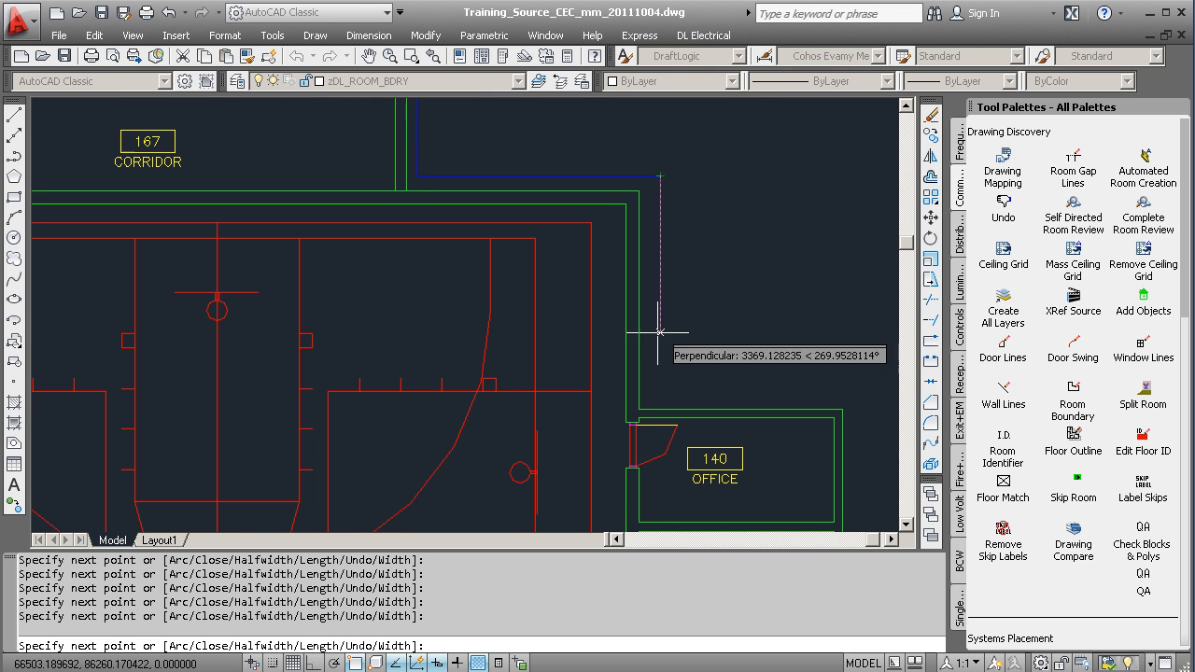
left_click(660, 394)
left_click(851, 396)
Step: Trace the floor outline around gym storage 149, including its protruding bay, and down to the gymnasium's lower-right corner
middle_click_drag(871, 418, 761, 181)
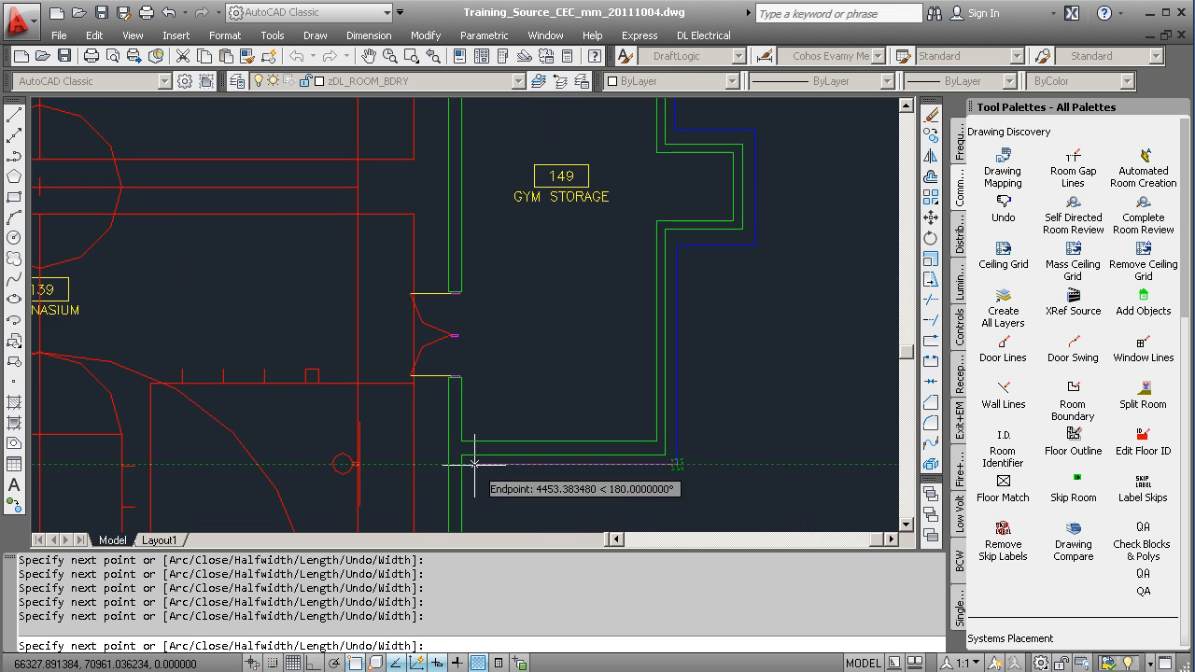
middle_click_drag(499, 502, 498, 268)
middle_click_drag(513, 451, 509, 328)
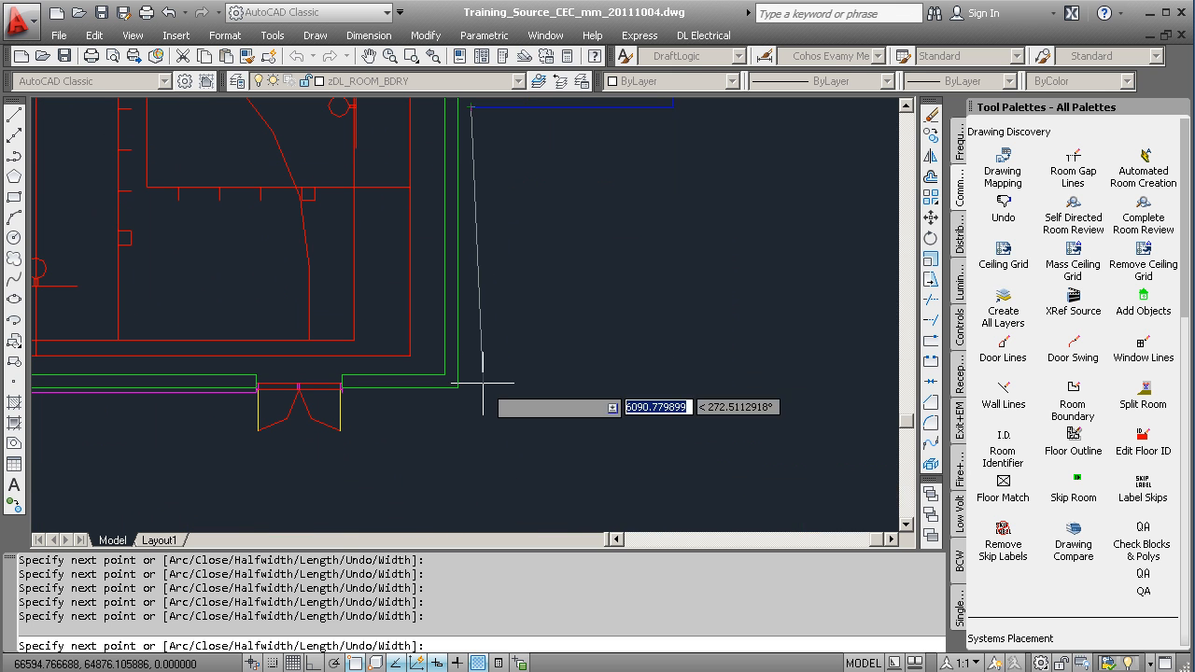
left_click(471, 404)
Step: Continue the floor outline below the gymnasium to vestibule 124, past its doors and down along staff lounge 120's outer wall
middle_click_drag(187, 405, 781, 399)
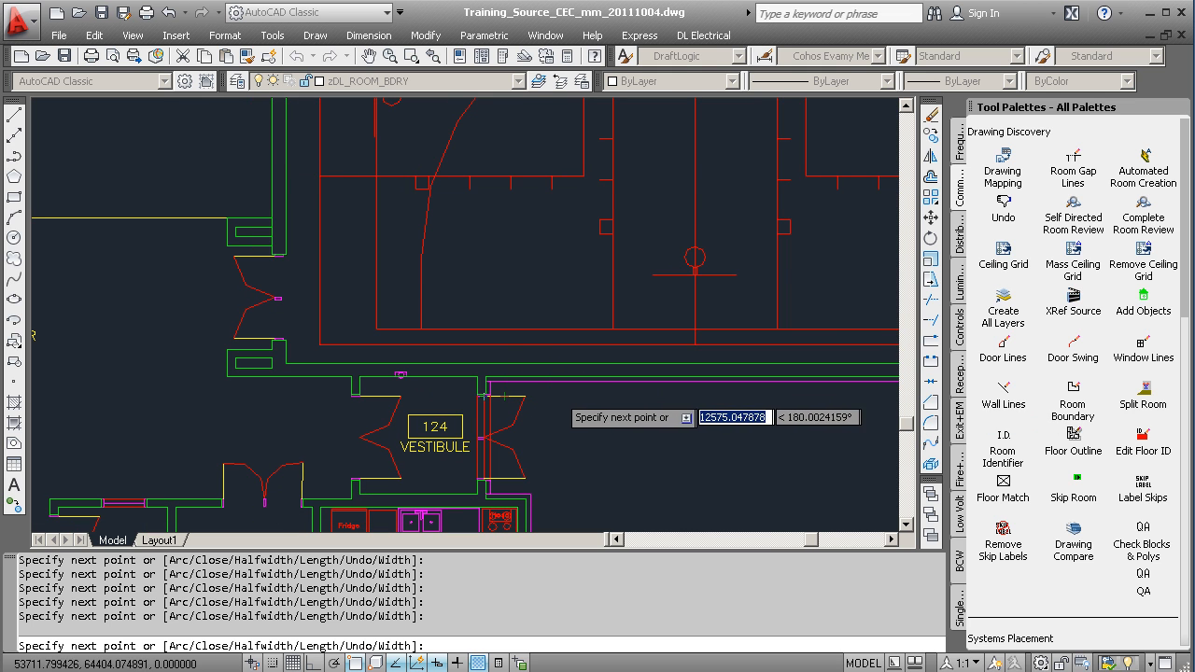
left_click(504, 396)
left_click(504, 480)
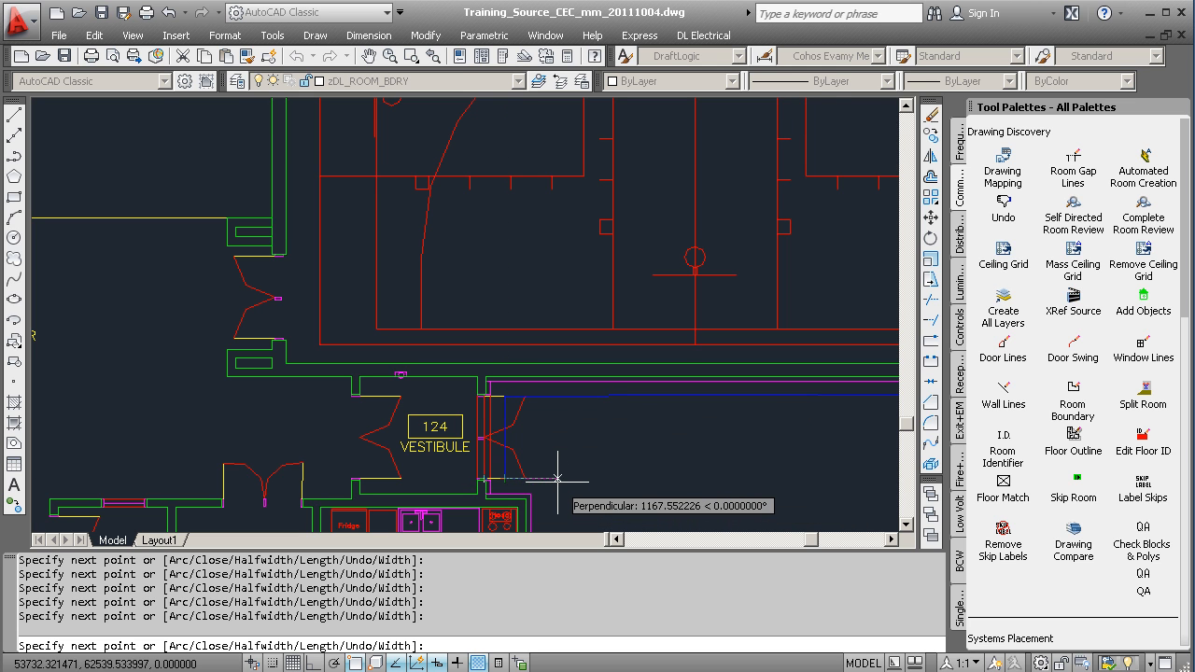
middle_click_drag(592, 488, 532, 297)
mouse_move(511, 486)
middle_mouse_down()
mouse_move(522, 291)
mouse_move(507, 342)
middle_mouse_up()
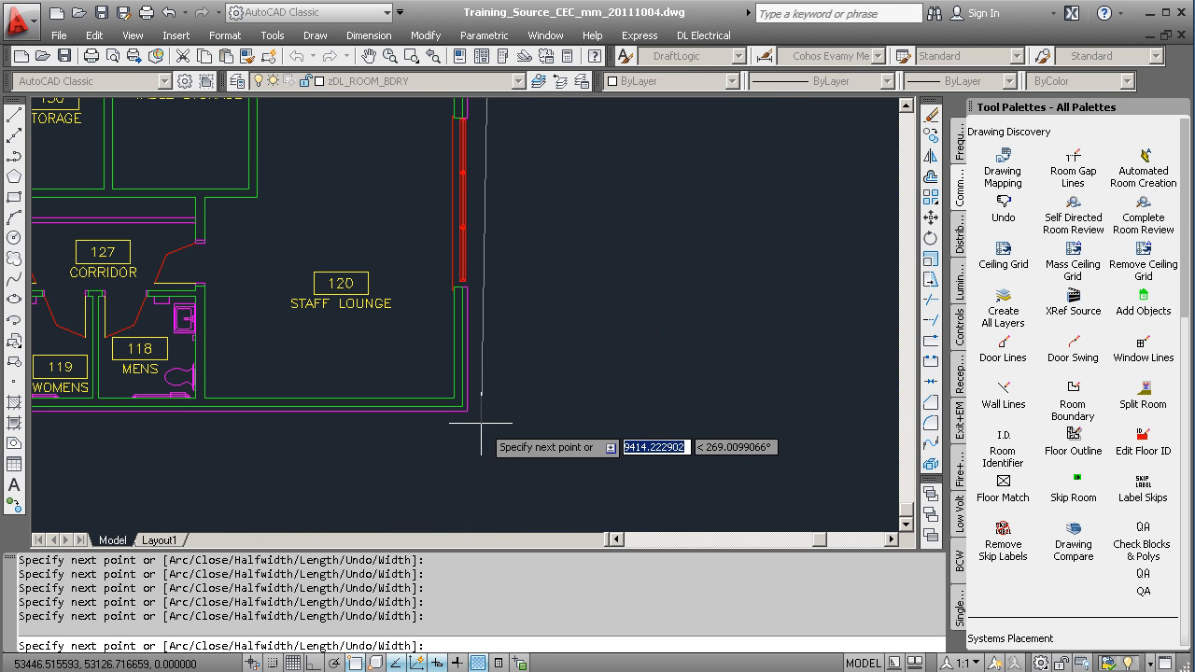
Step: Trace the floor outline below staff lounge 120 and staff work room 128, around ext storage 193 and across to the far vestibule's corner
middle_click_drag(121, 406, 493, 332)
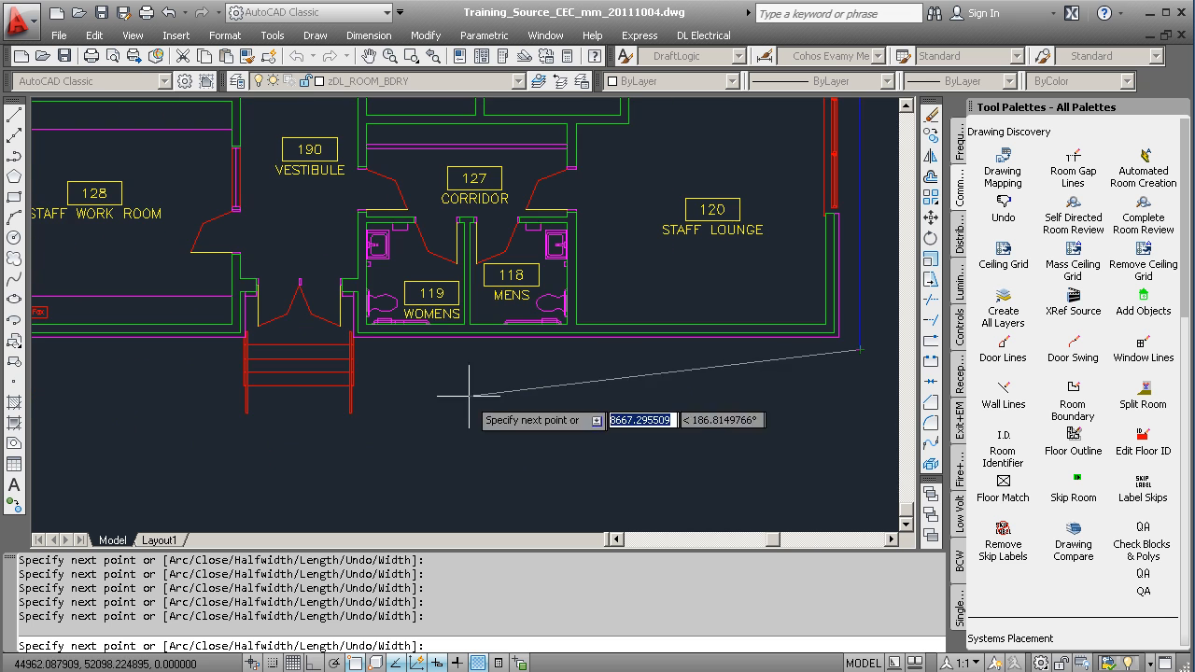
middle_click_drag(156, 392, 496, 388)
middle_click_drag(198, 396, 478, 386)
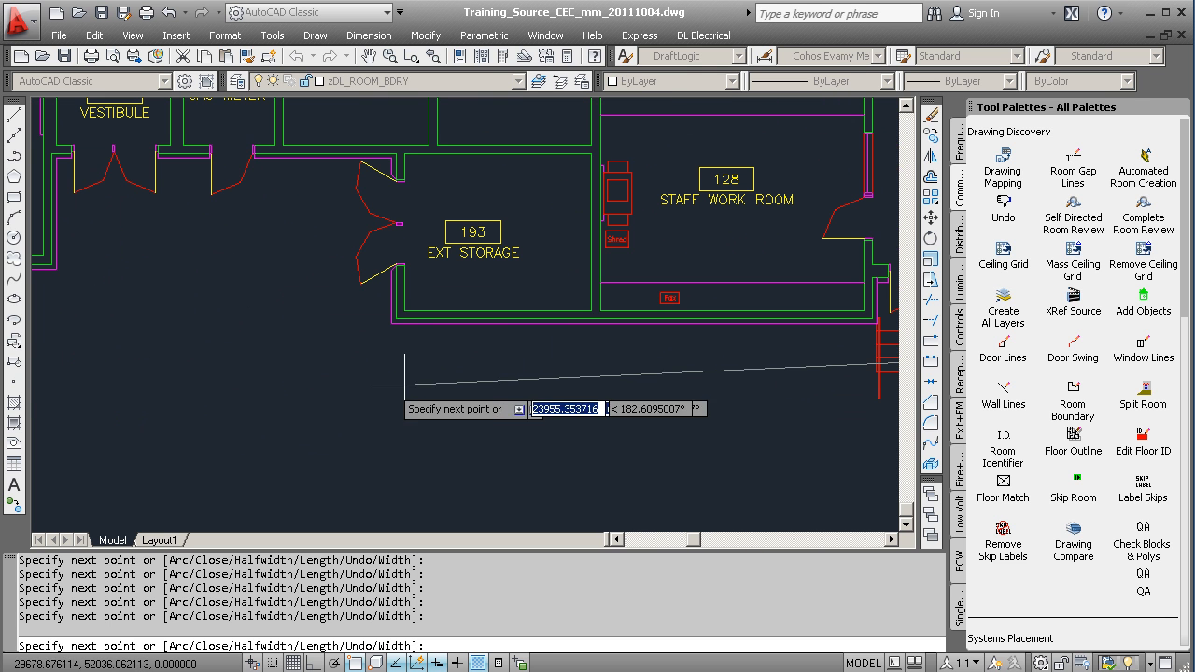
left_click(377, 334)
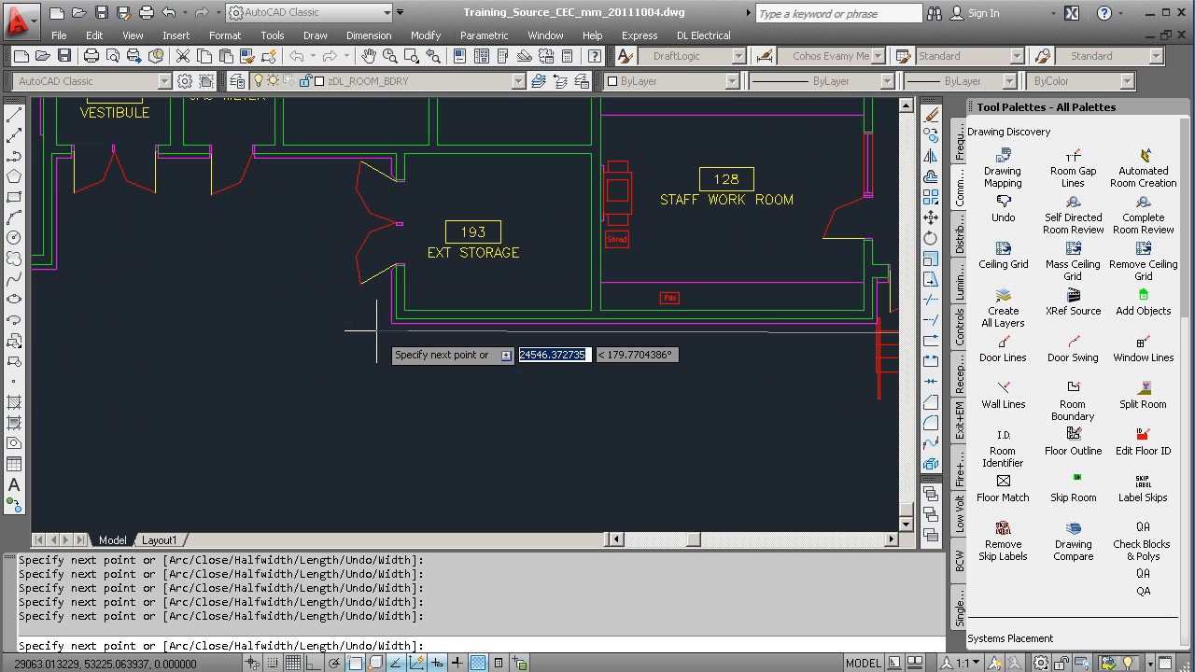
left_click(377, 172)
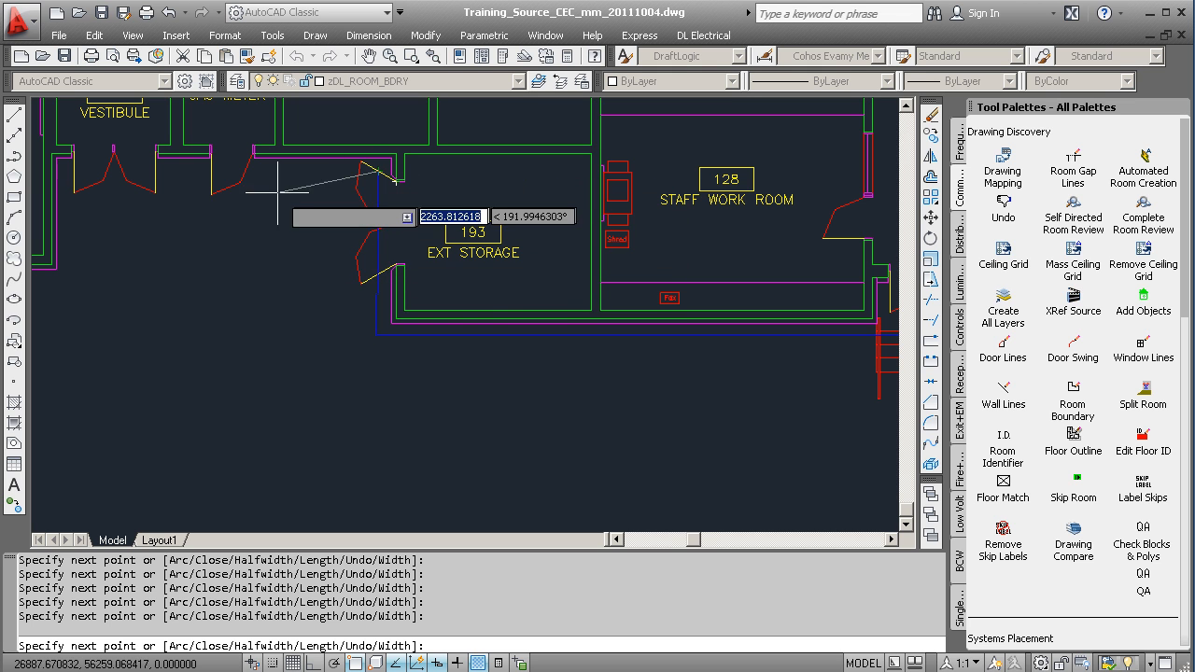
left_click(56, 172)
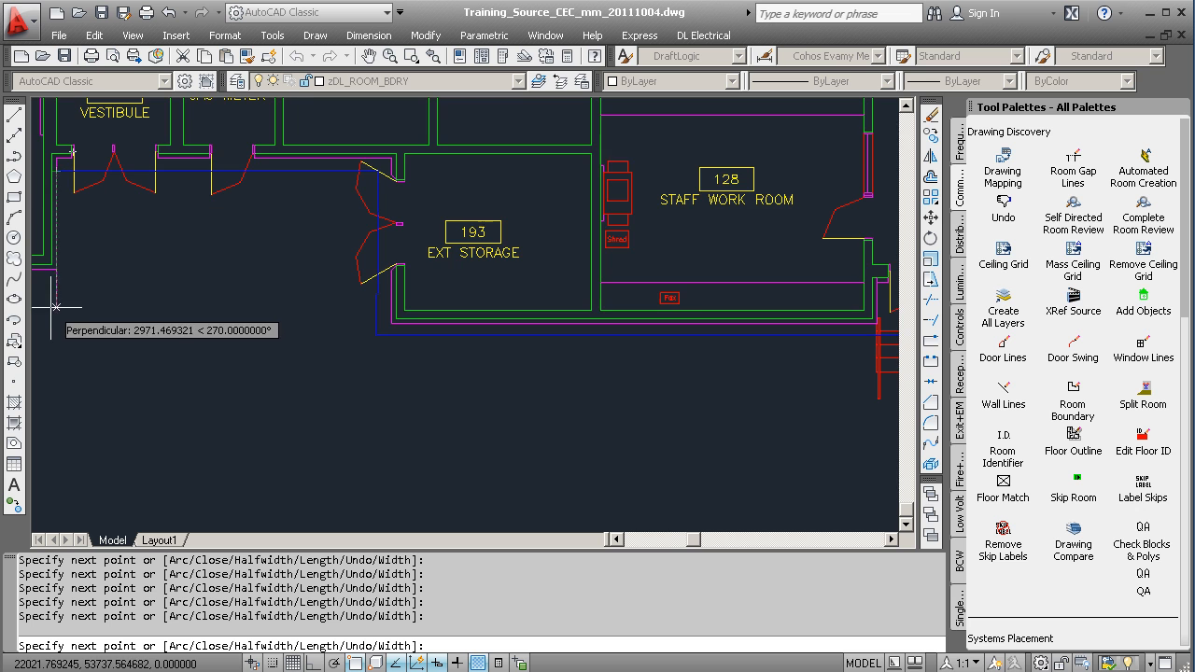
Step: Carry the floor outline down from the vestibule corner and beneath classroom 111 to that classroom's lower-left corner
middle_click_drag(135, 313, 420, 315)
left_click(339, 288)
middle_click_drag(193, 332, 558, 381)
left_click(280, 329)
Step: Trace the floor outline up the building's left side from classroom 111 to classroom 107's upper-left corner
middle_click_drag(255, 227, 352, 614)
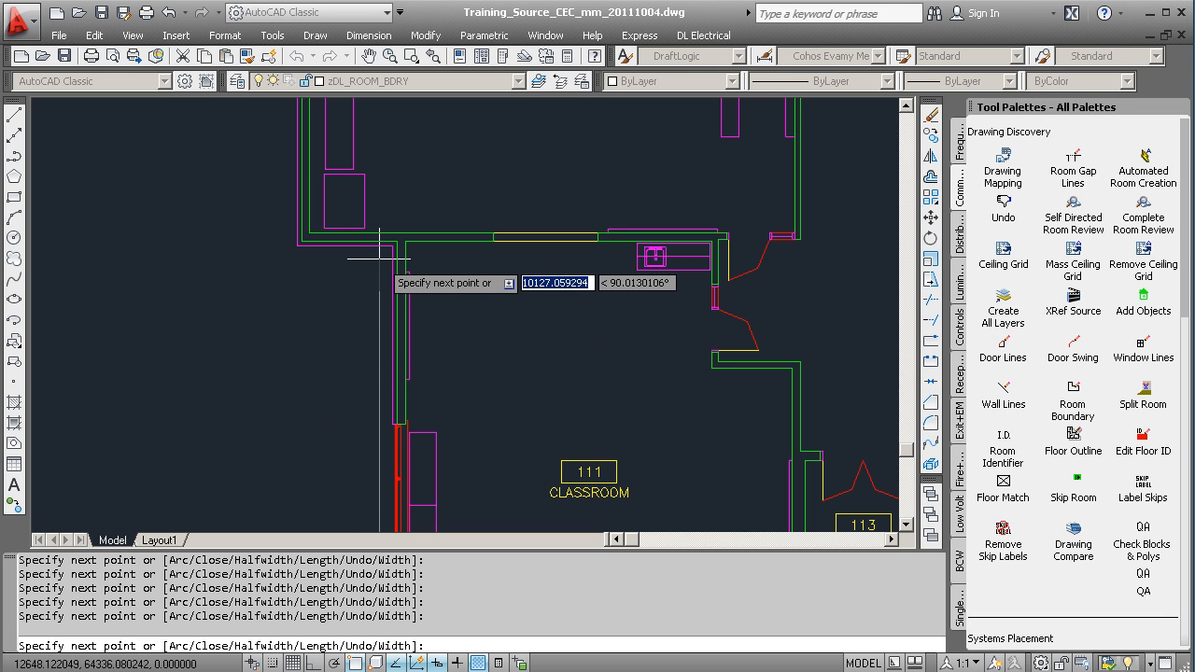
middle_click_drag(214, 206, 233, 625)
middle_click_drag(227, 133, 354, 422)
middle_click_drag(341, 114, 366, 320)
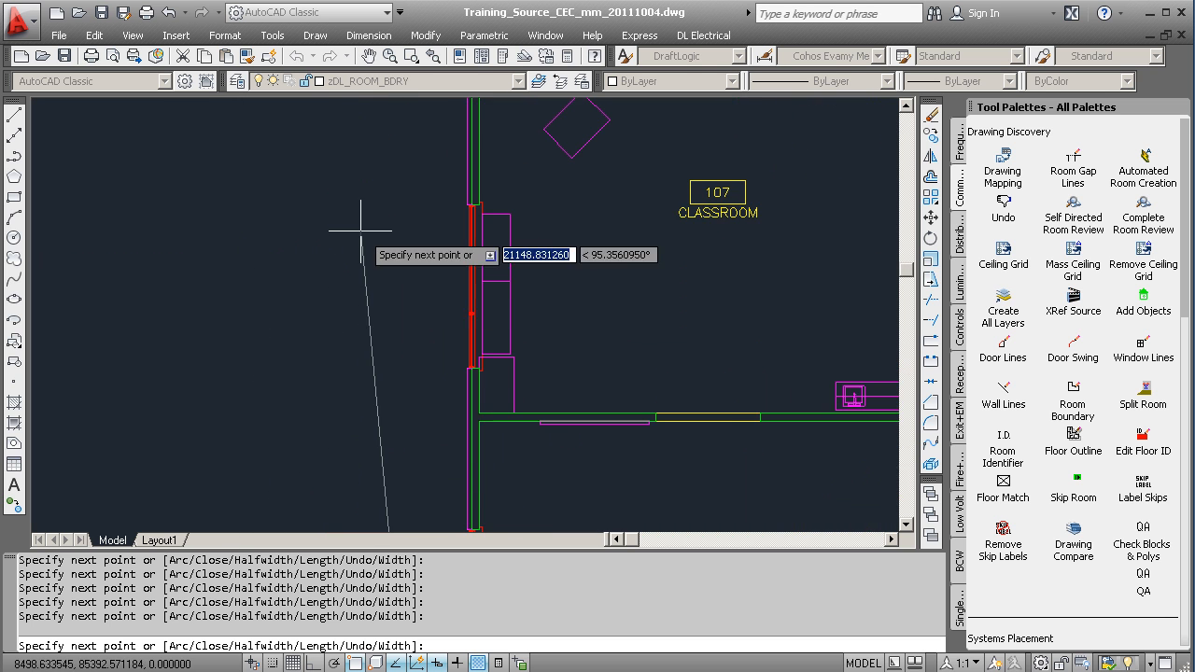
middle_click_drag(357, 139, 396, 411)
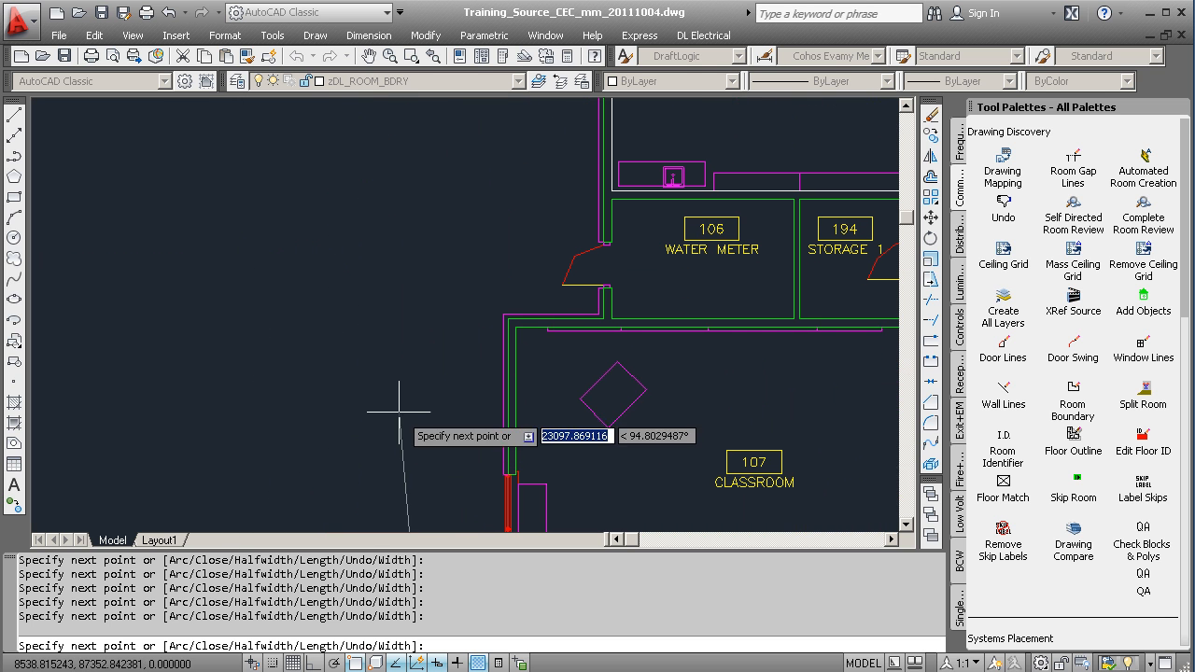
left_click(489, 305)
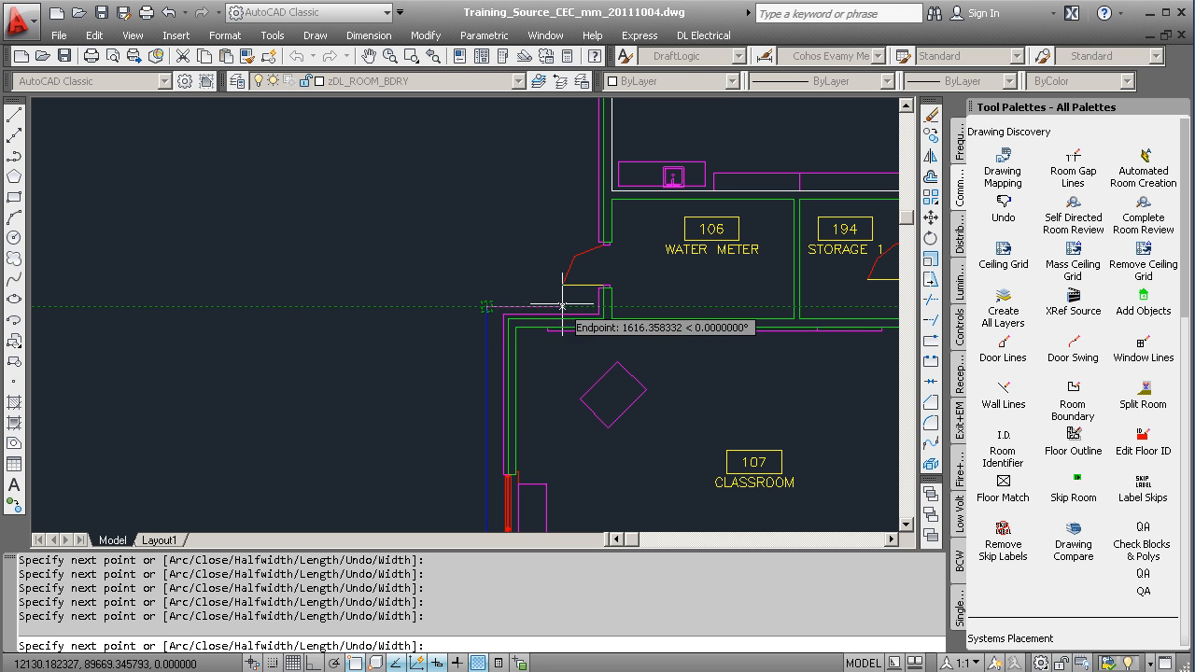
Step: Step the floor outline in beside water meter room 106, run it up past classroom 105, and close it at the starting corner
left_click(583, 306)
scroll(549, 191, "down", 1)
middle_click_drag(538, 176, 525, 448)
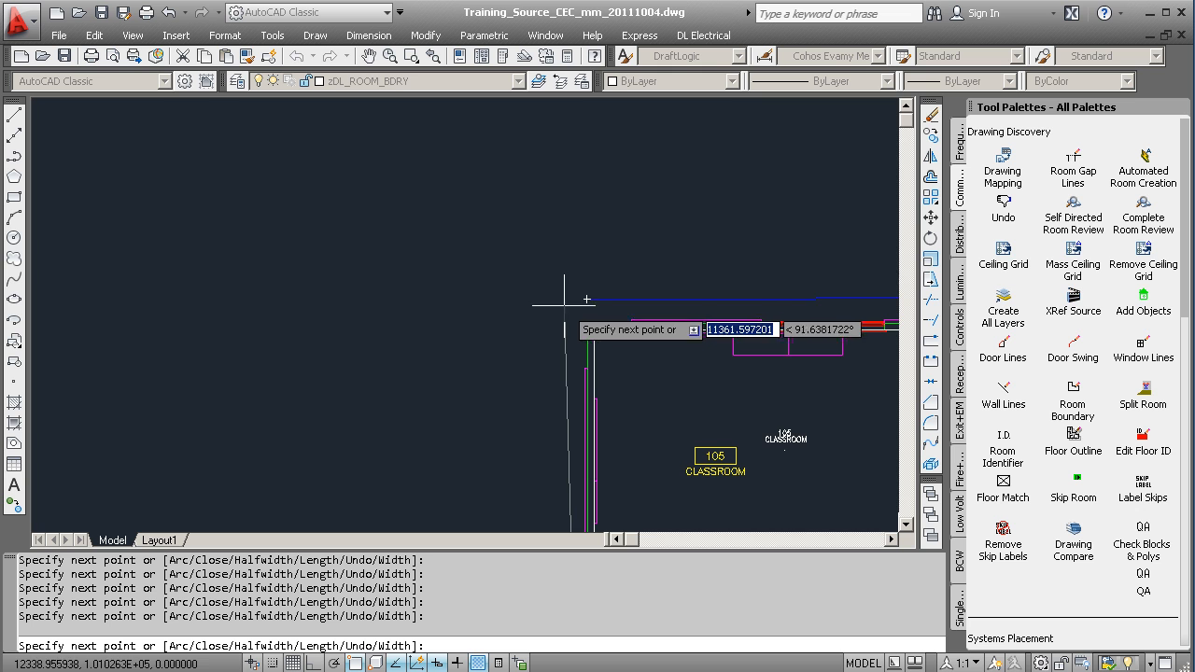
scroll(579, 291, "up", 2)
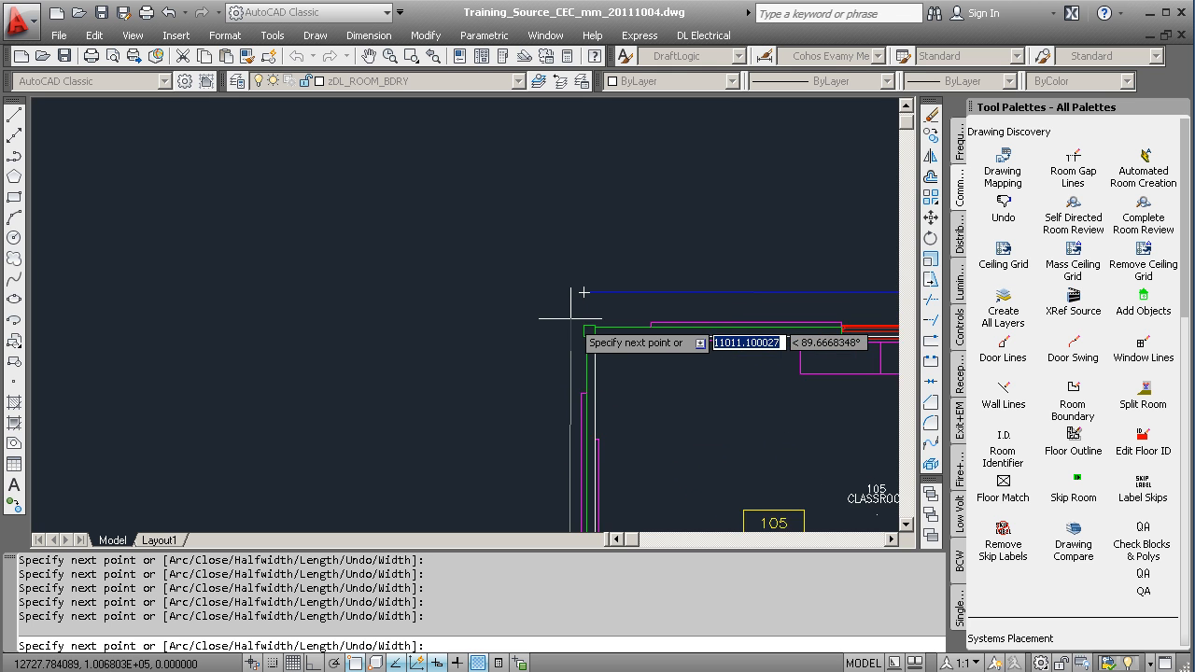
scroll(566, 318, "up", 1)
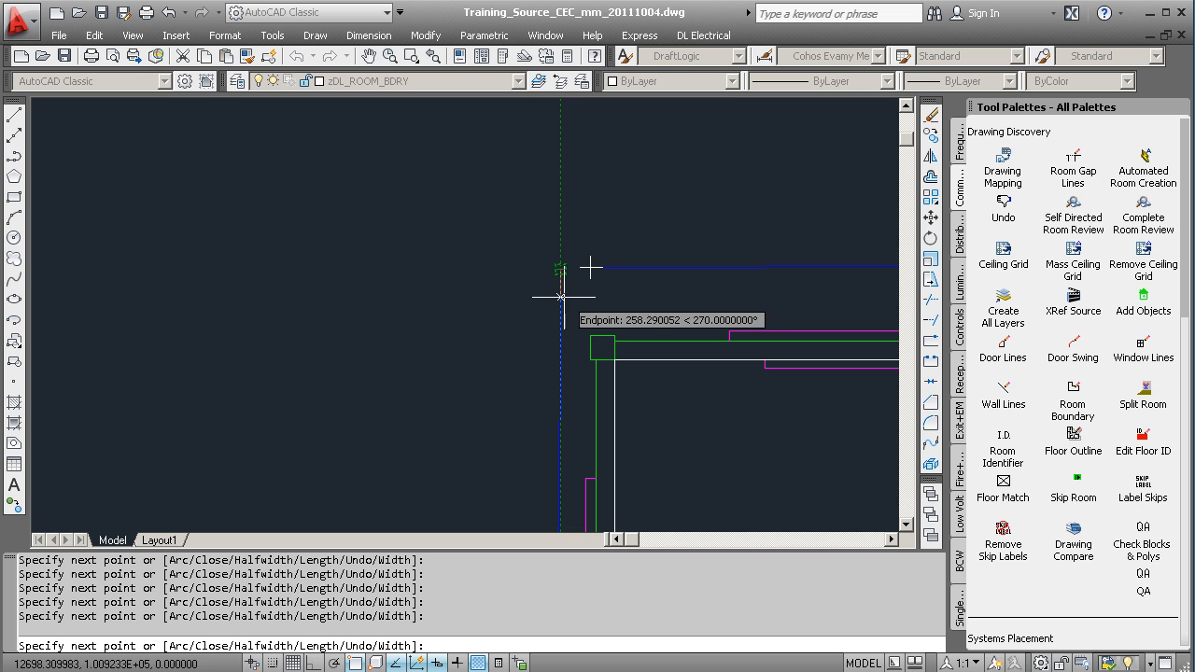
key("Return")
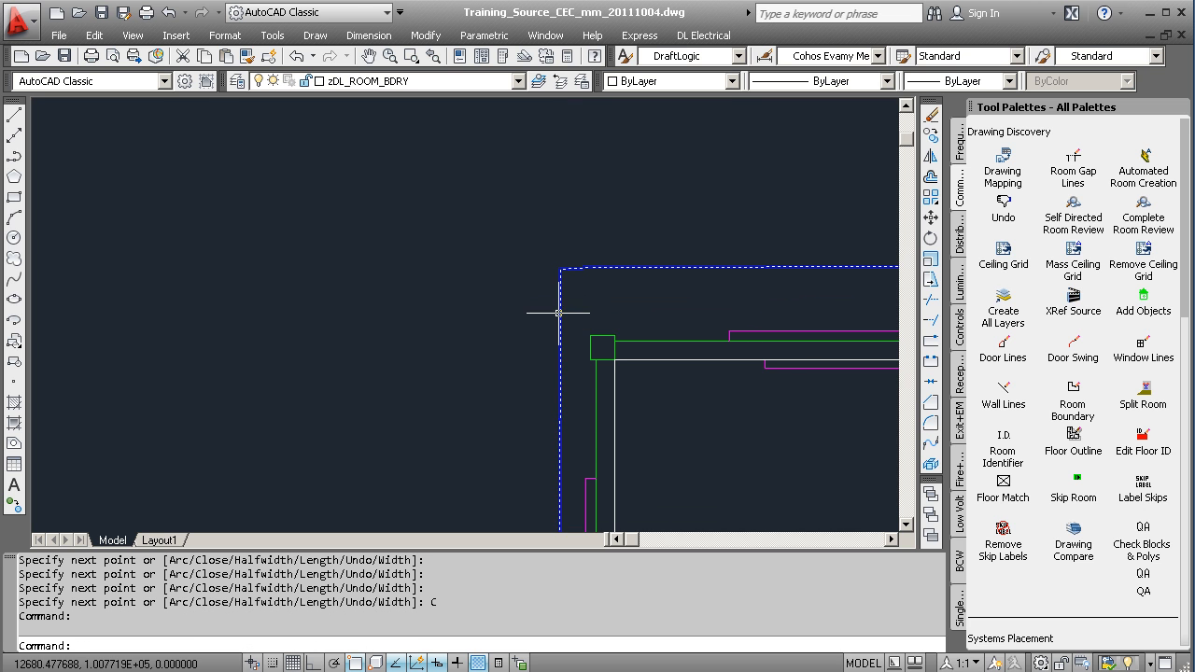
scroll(588, 425, "down", 6)
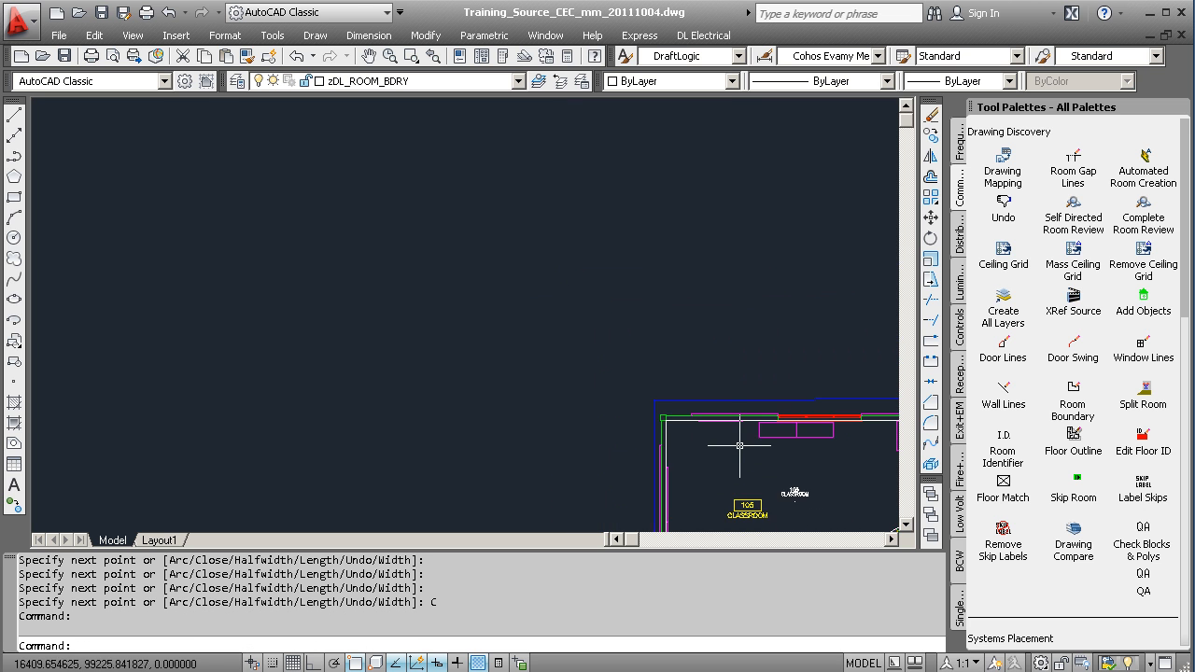
Step: Insert a Floor Match marker at the outer wall corner at the lower left of Classroom 111
scroll(580, 376, "down", 4)
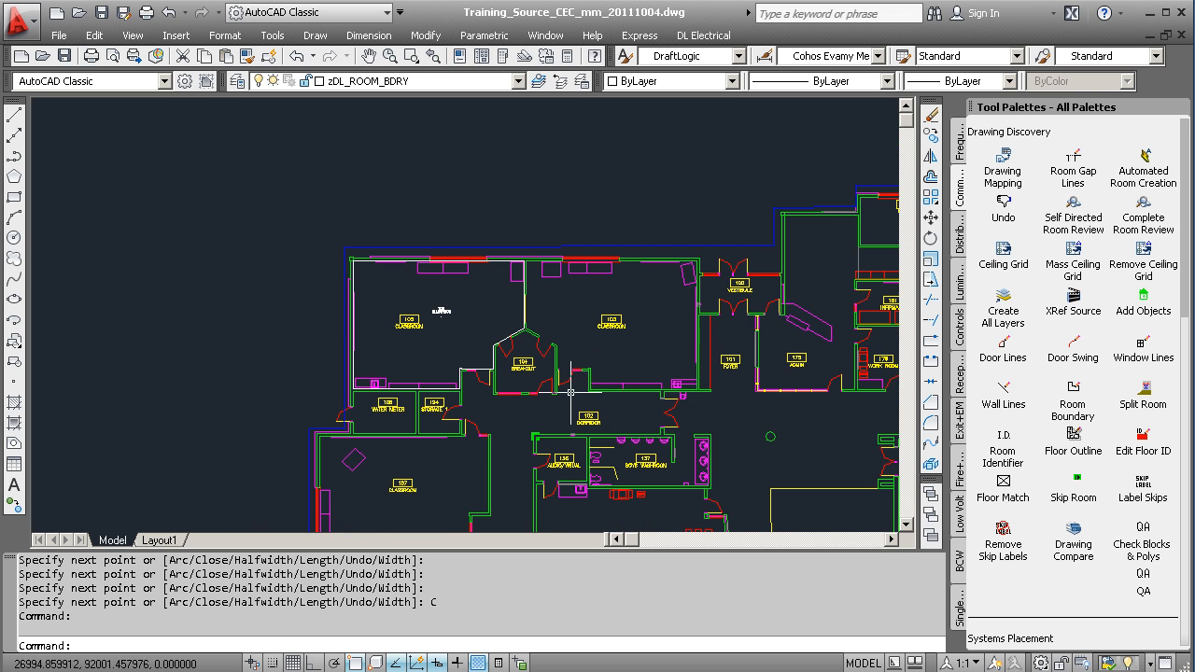
middle_click_drag(751, 443, 539, 344)
scroll(540, 344, "down", 1)
middle_click_drag(537, 443, 506, 342)
scroll(506, 349, "down", 1)
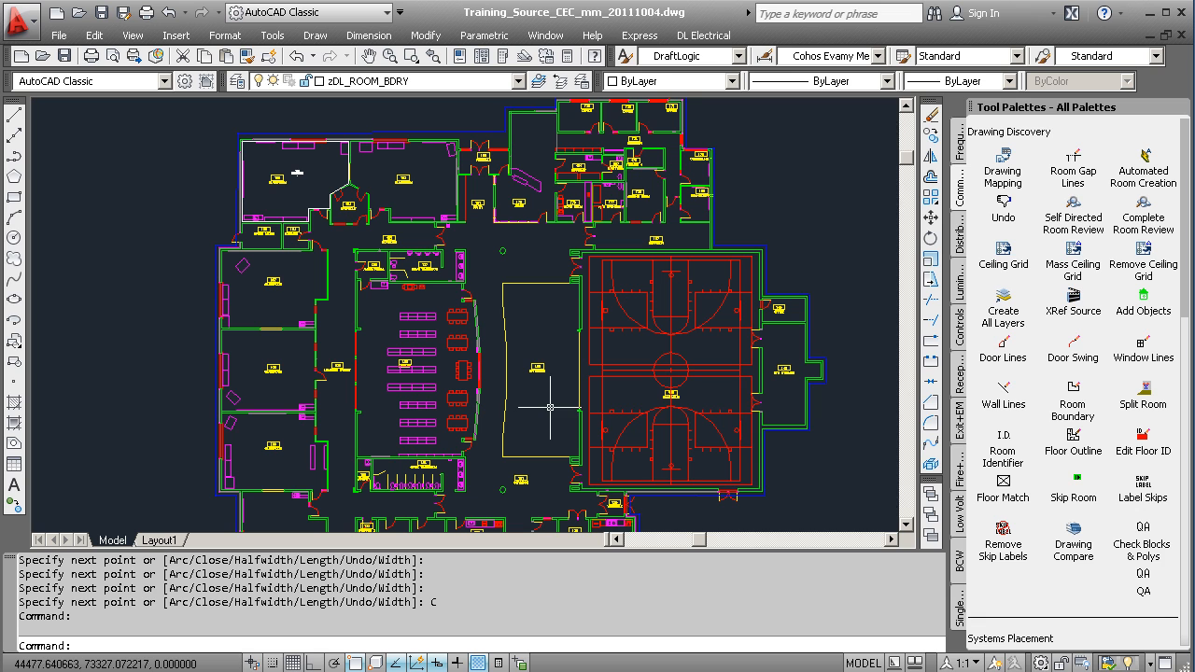
left_click(1004, 482)
middle_click_drag(274, 473, 329, 268)
scroll(266, 391, "up", 1)
scroll(266, 391, "up", 6)
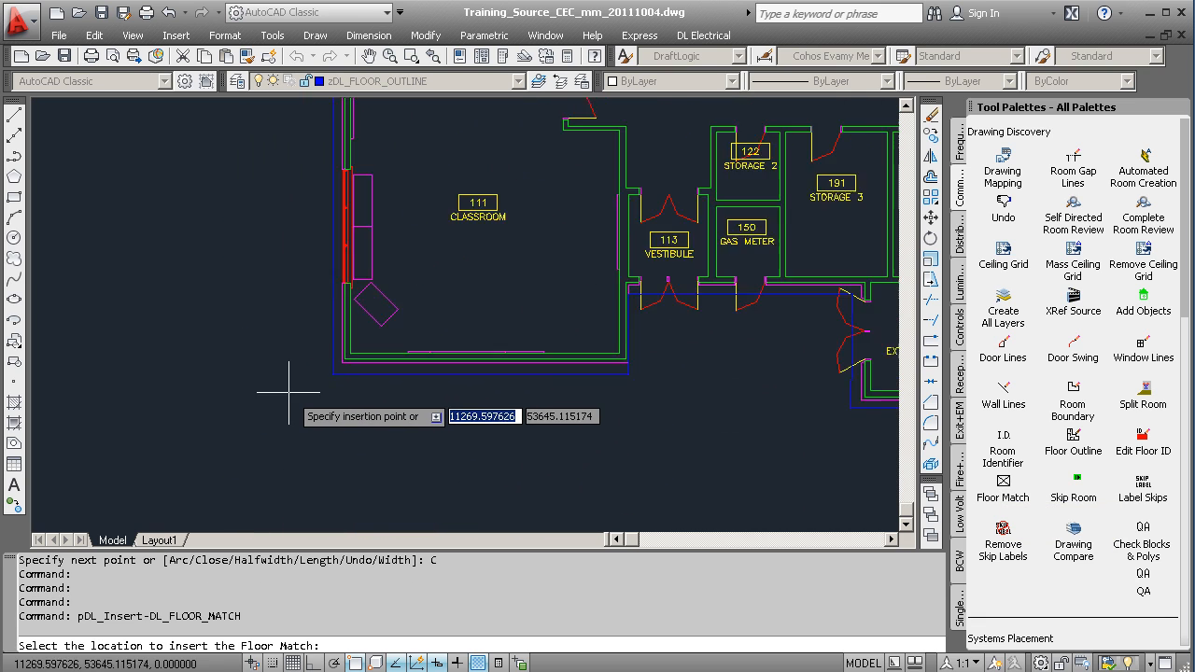
scroll(288, 392, "up", 3)
scroll(403, 306, "up", 1)
scroll(404, 306, "up", 1)
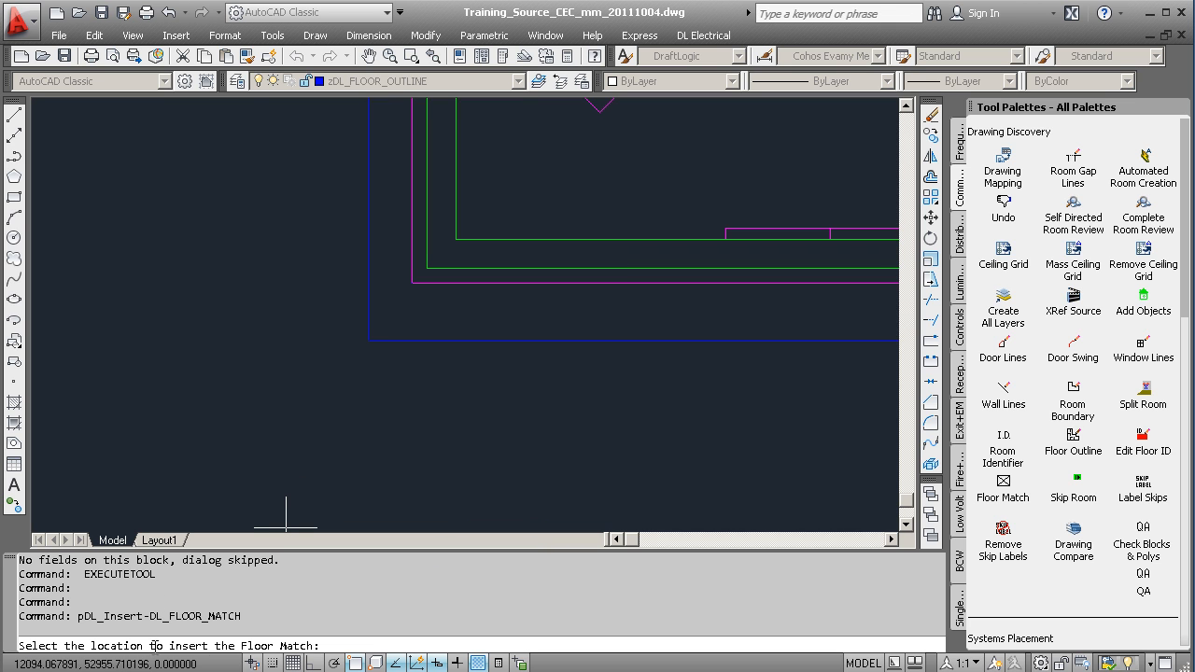
Step: Examine the Floor Match marker at the outer wall corner of Classroom 111 up close
scroll(405, 274, "up", 3)
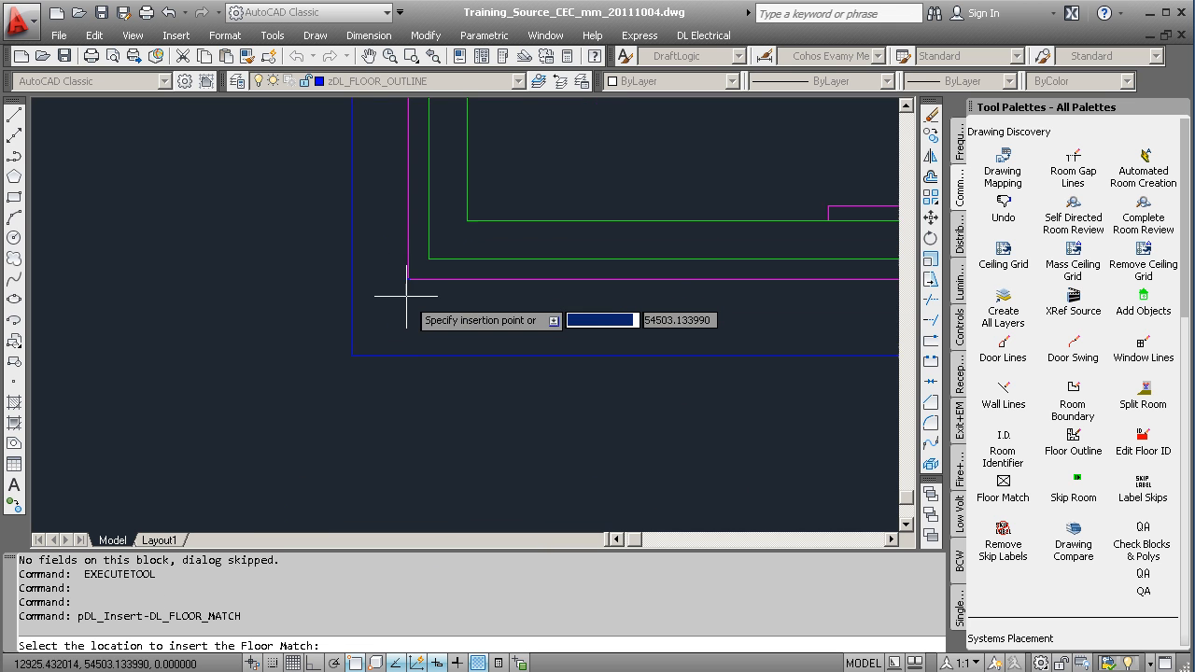
scroll(406, 274, "up", 5)
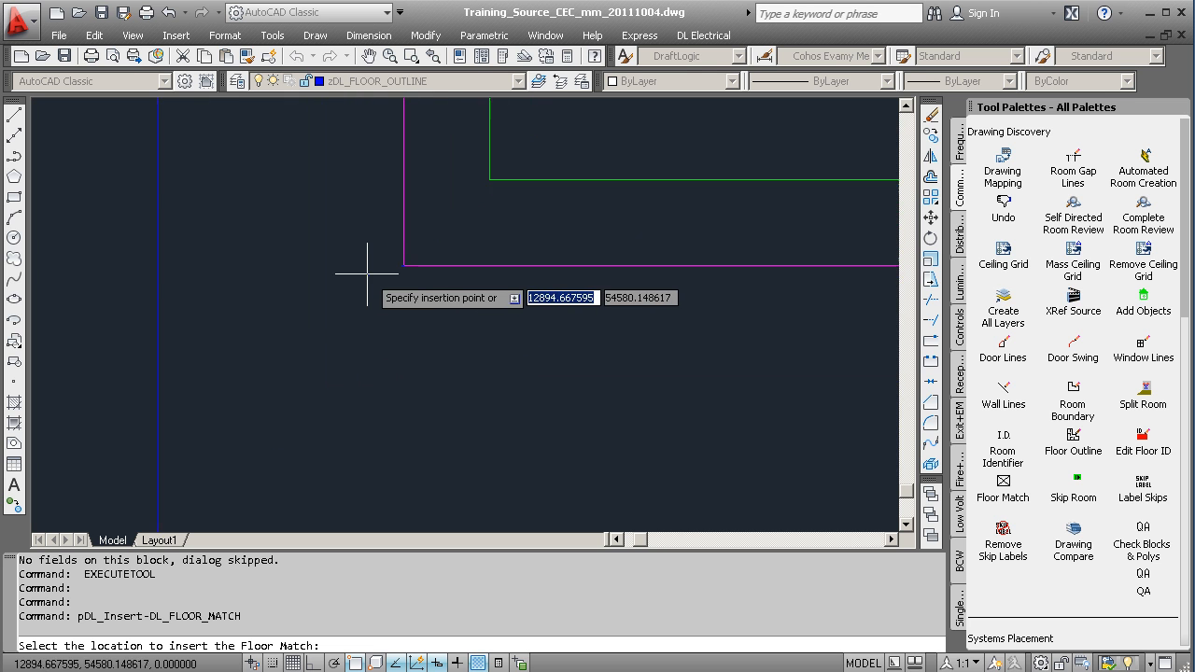
scroll(379, 264, "up", 4)
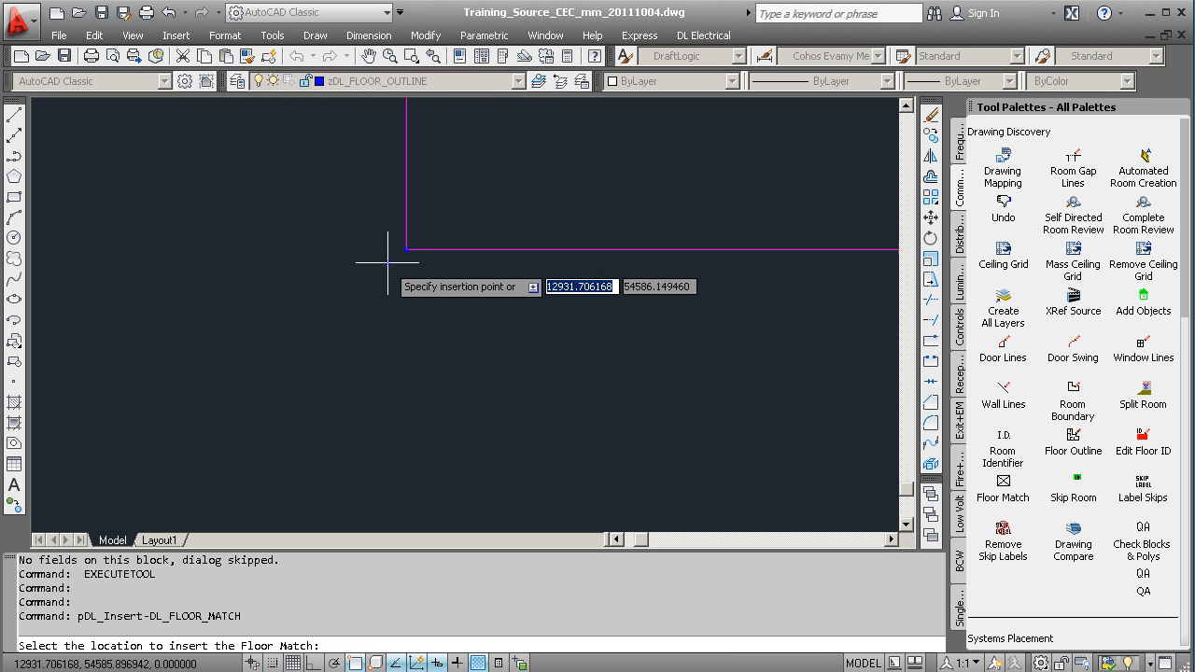
scroll(377, 244, "up", 1)
scroll(376, 238, "up", 1)
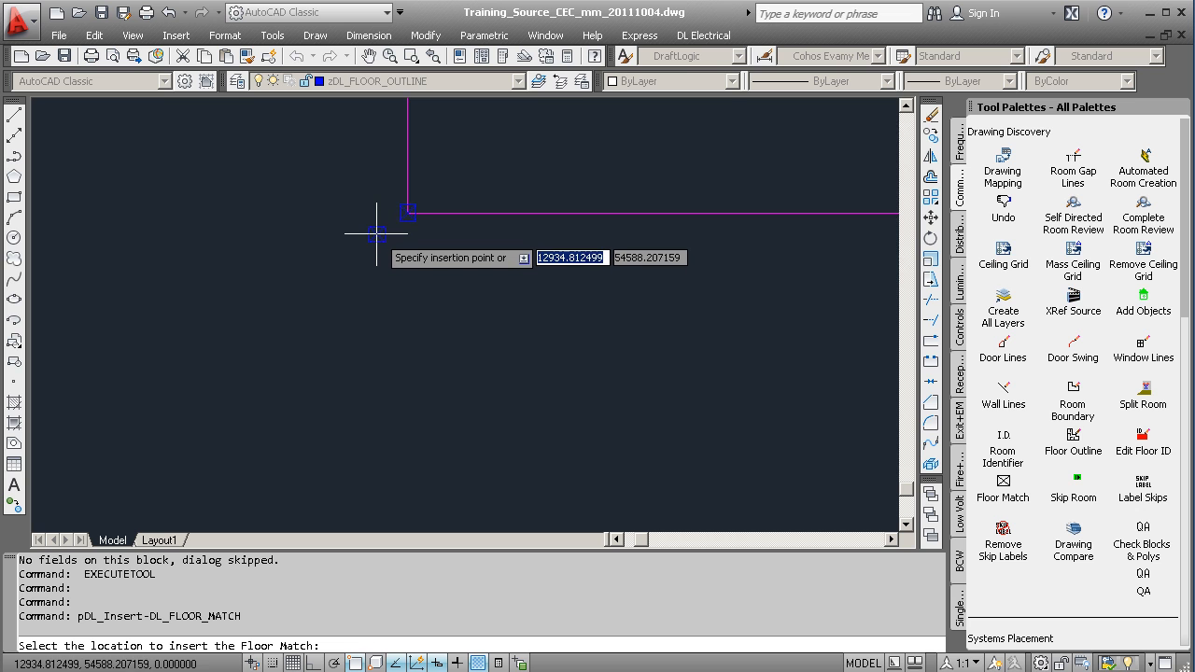
scroll(377, 234, "up", 3)
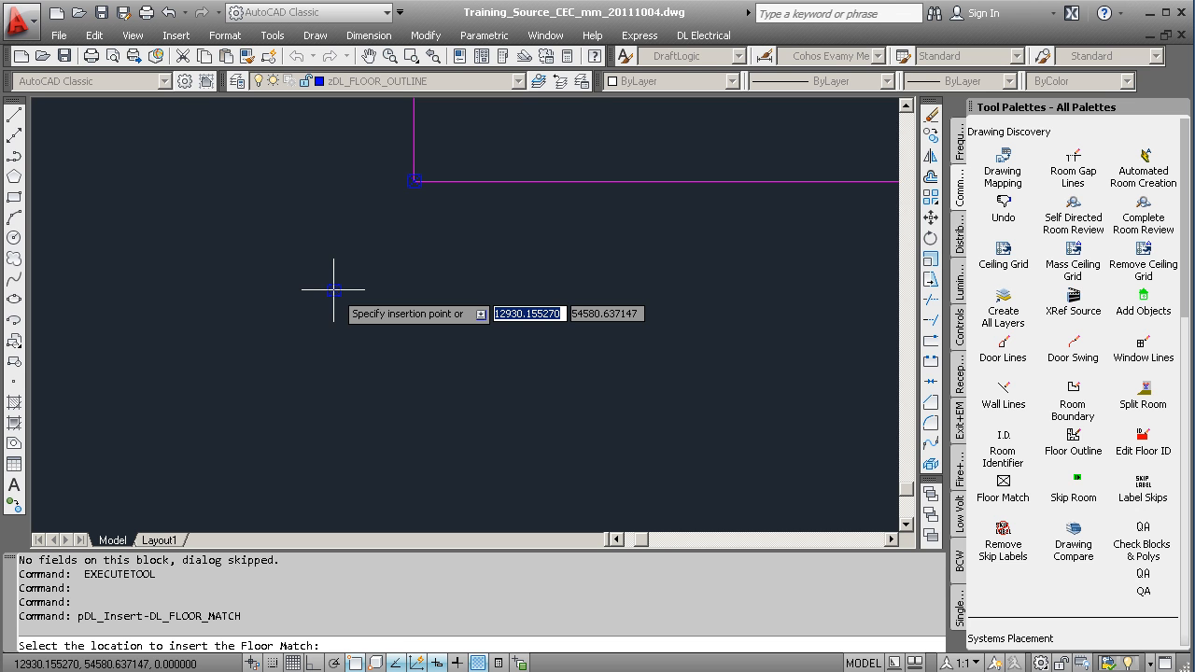
Step: End the Floor Match insertion and run the Skip Room tool on the floor plan
scroll(333, 289, "down", 5)
scroll(333, 290, "down", 6)
middle_click_drag(509, 201, 346, 410)
scroll(368, 327, "down", 1)
middle_click_drag(395, 270, 395, 313)
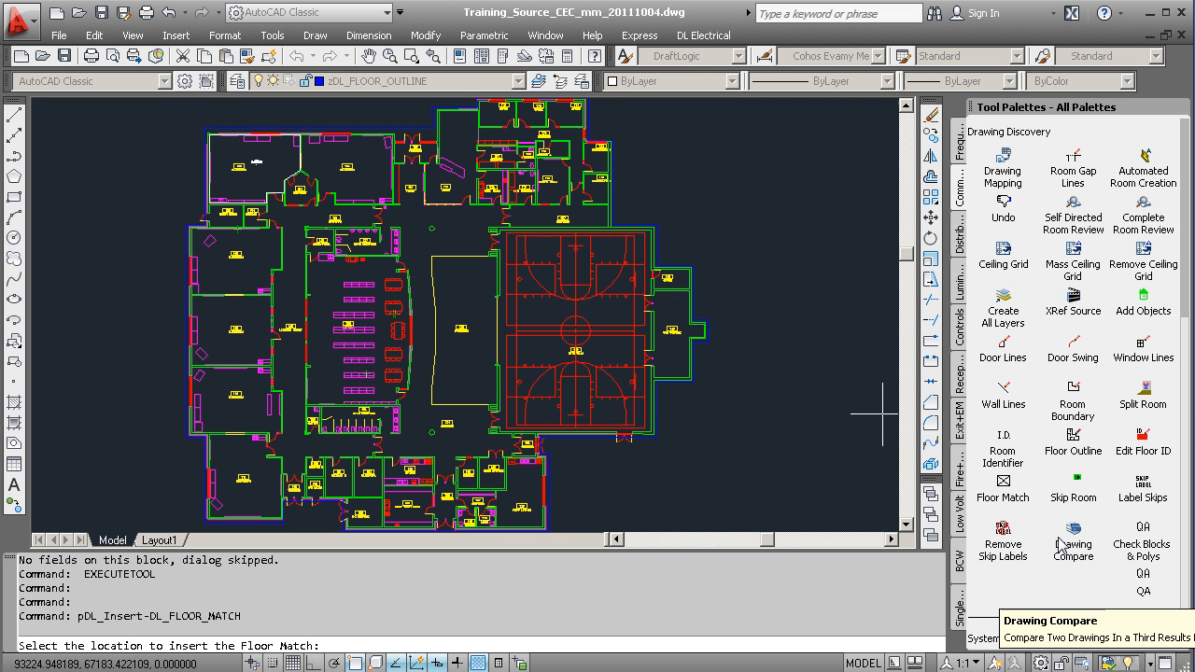
left_click(1080, 477)
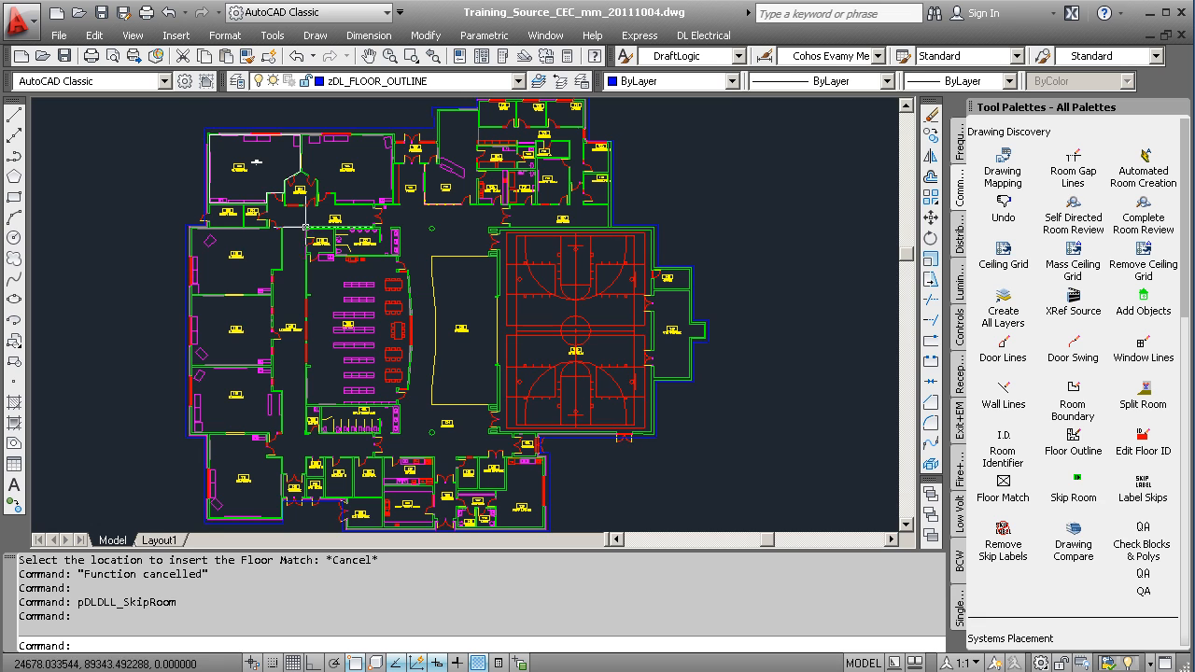
scroll(271, 215, "up", 5)
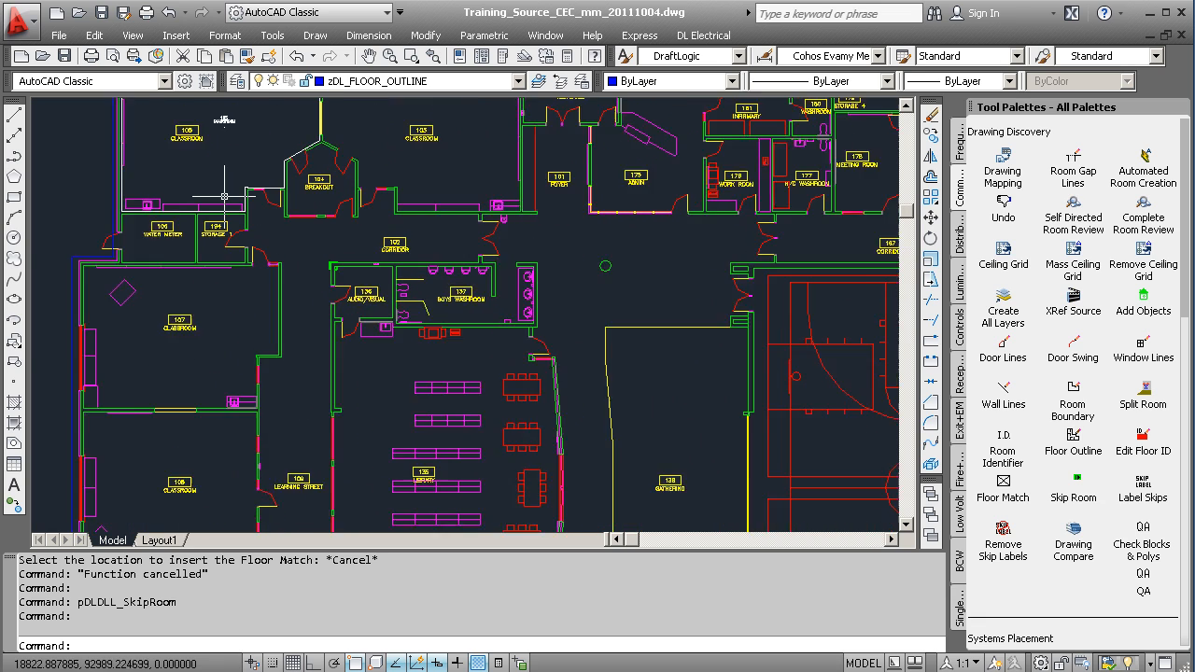
scroll(224, 196, "up", 1)
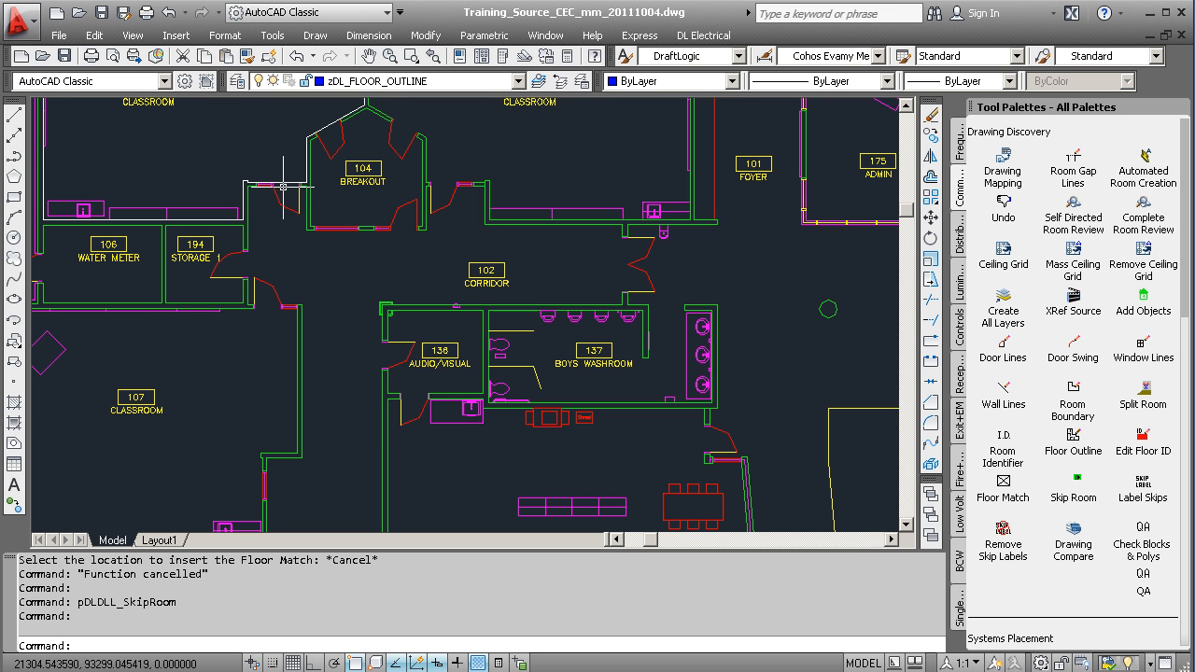
middle_click_drag(282, 186, 306, 252)
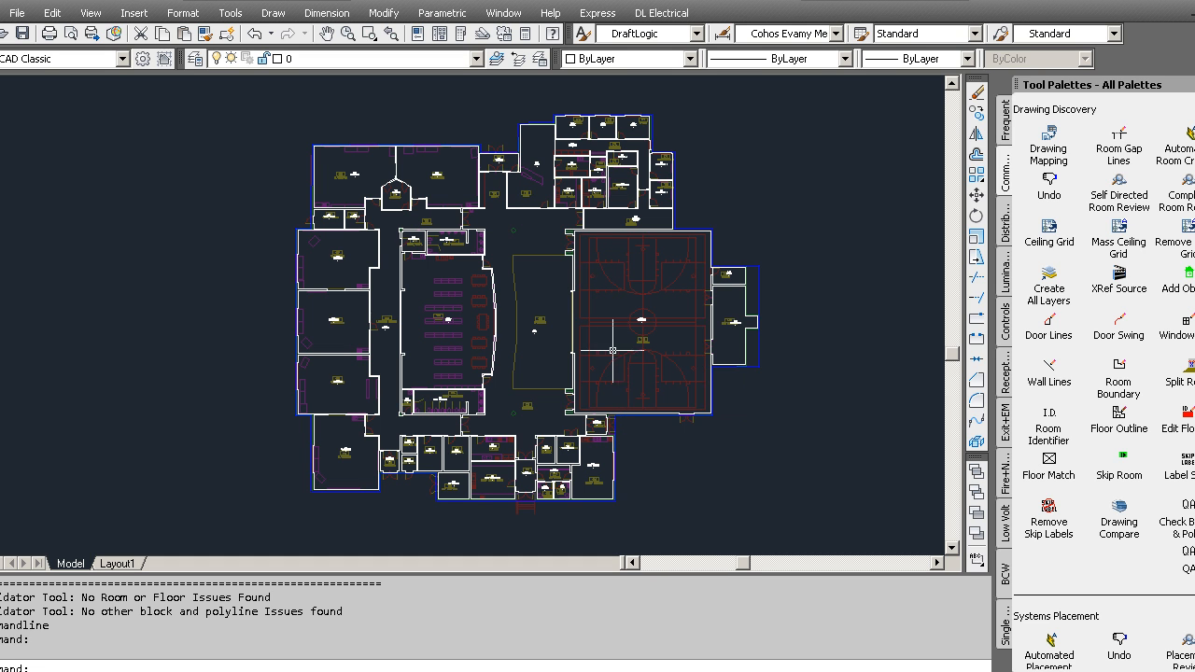
Step: Review the Room Identifier properties of Classroom 108 and close them without changes
scroll(296, 328, "up", 1)
scroll(297, 328, "up", 5)
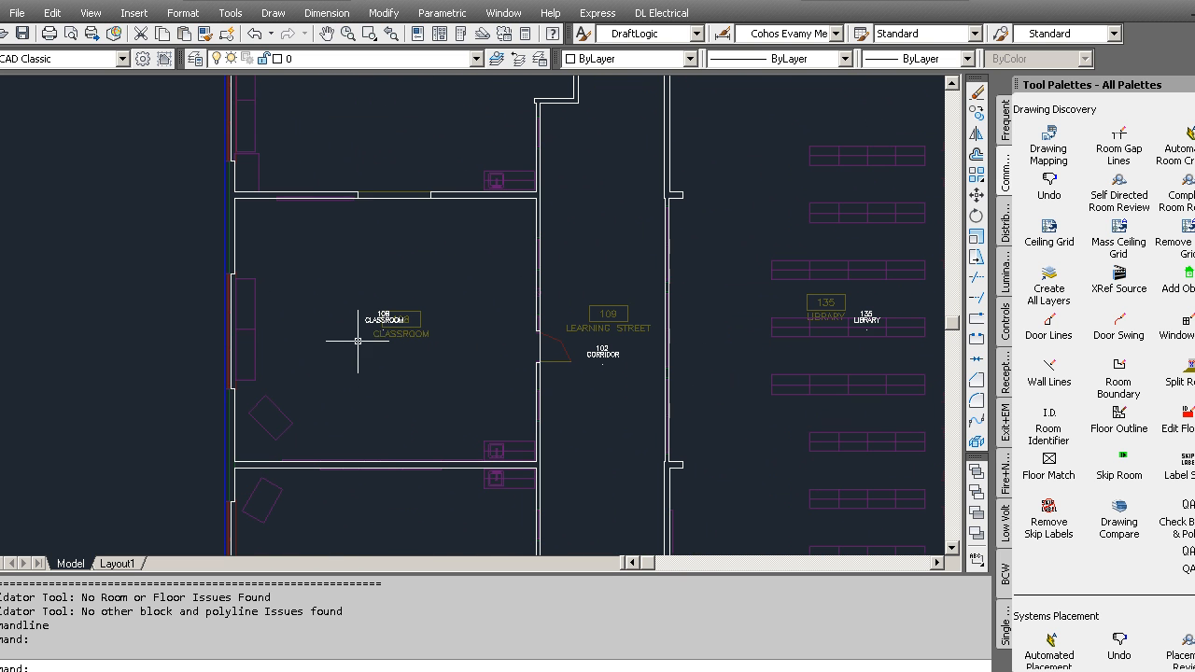
left_click(327, 197)
key("Escape")
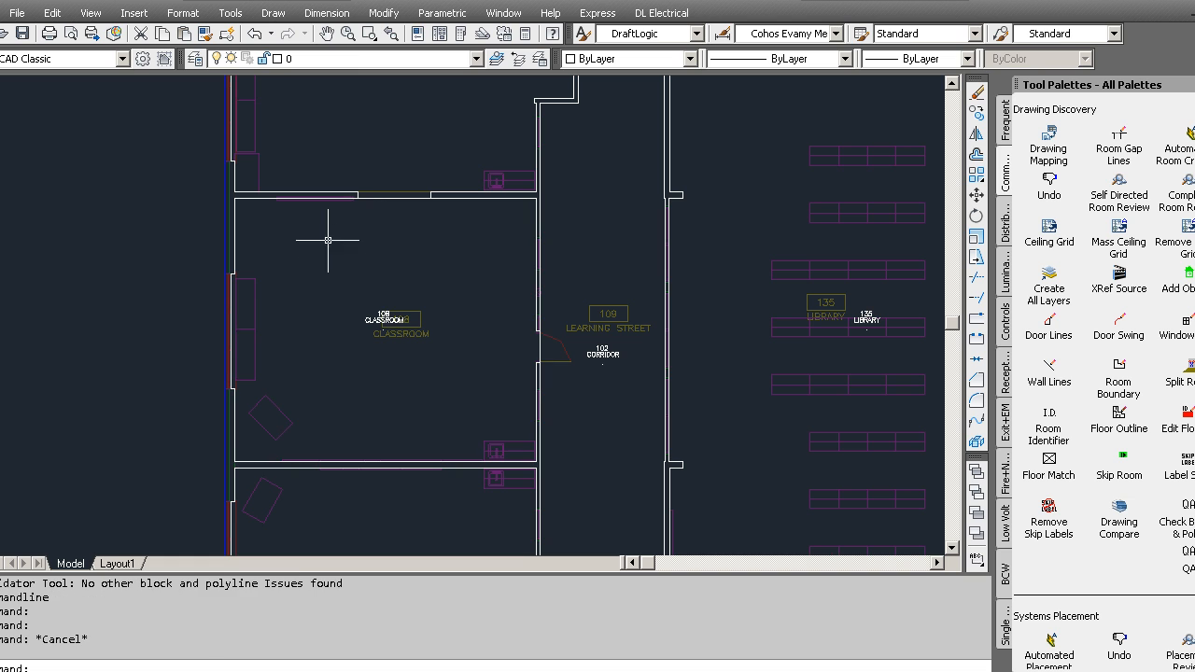
double_click(376, 319)
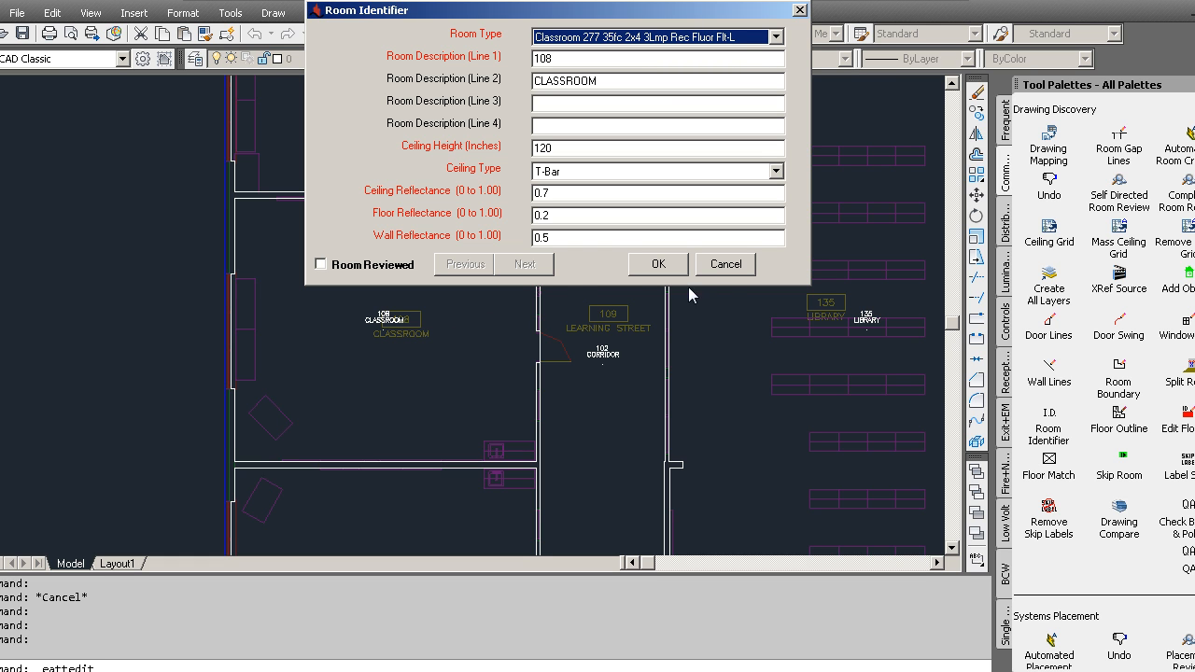
left_click(726, 265)
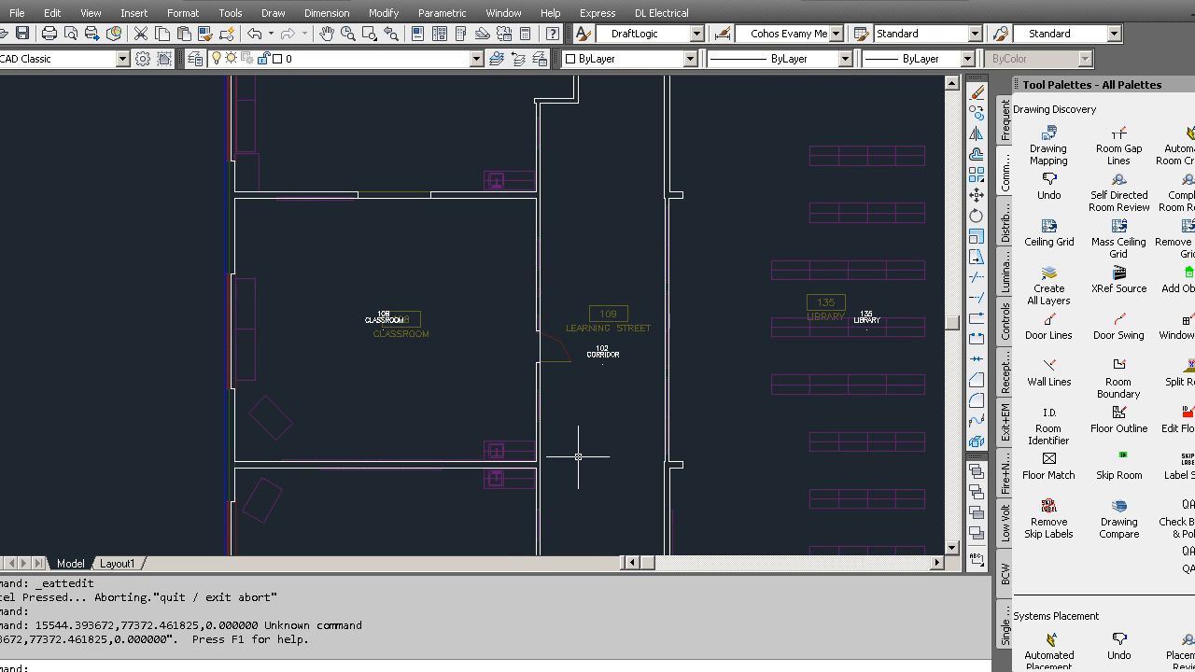
Step: Select the room boundaries of Classrooms 105 and 103 to examine their extents
scroll(581, 430, "down", 2)
scroll(694, 434, "down", 4)
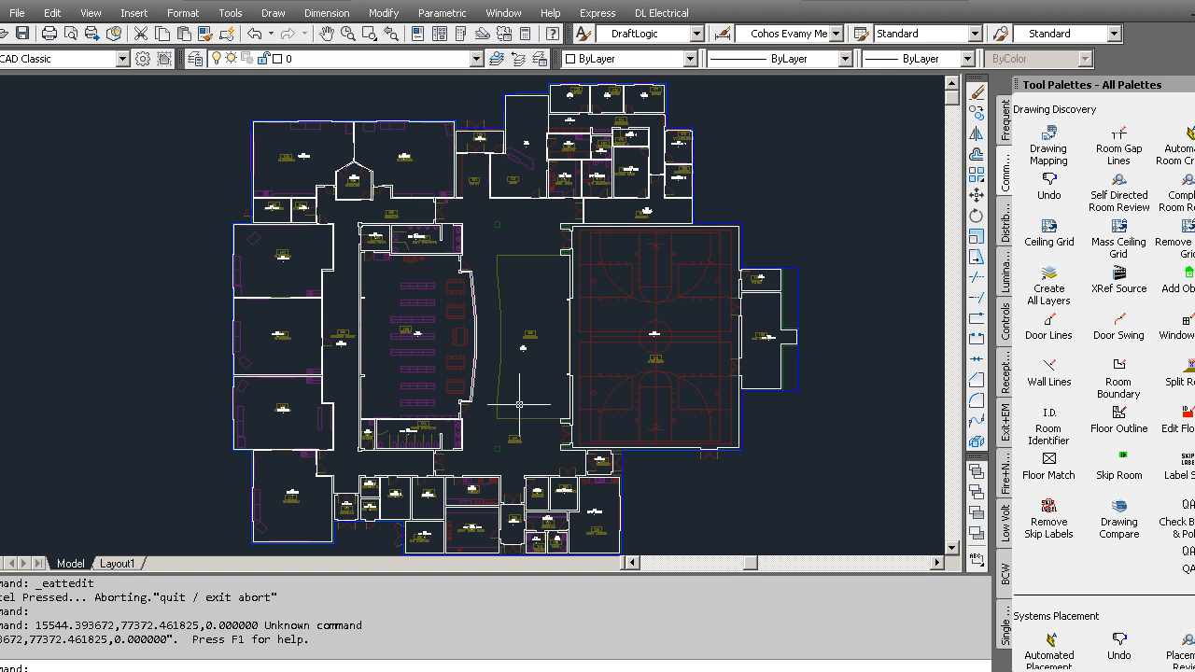
scroll(280, 192, "up", 3)
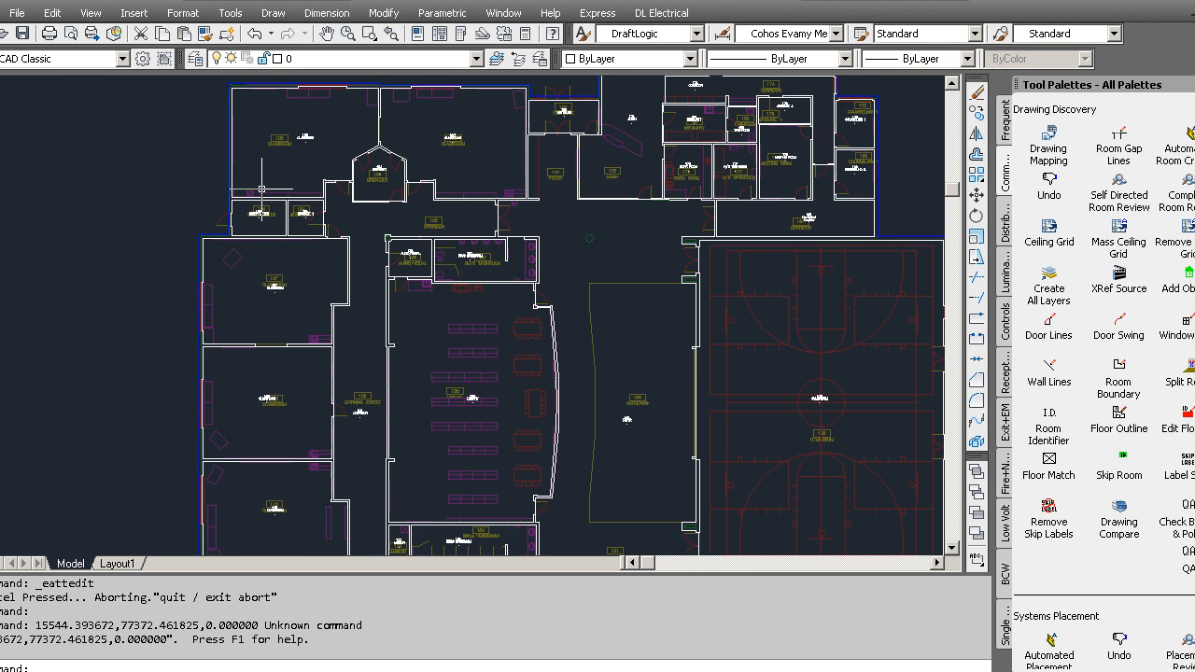
scroll(261, 190, "down", 2)
scroll(277, 252, "up", 2)
left_click(278, 252)
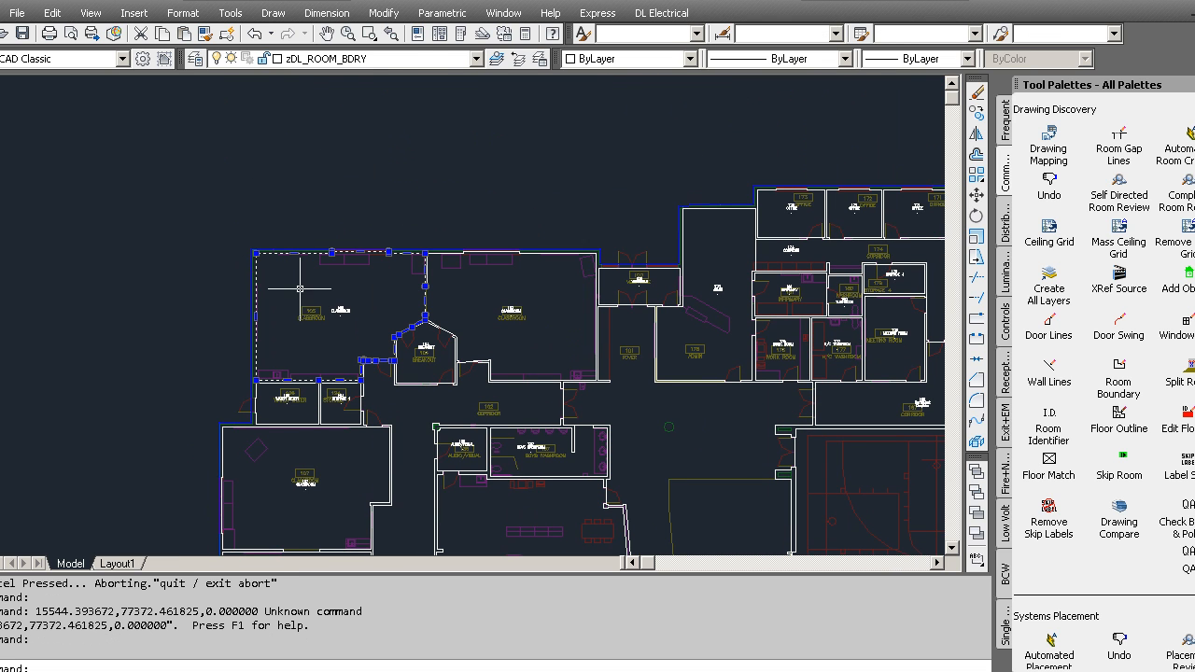
left_click(595, 253)
middle_click_drag(347, 428, 352, 280)
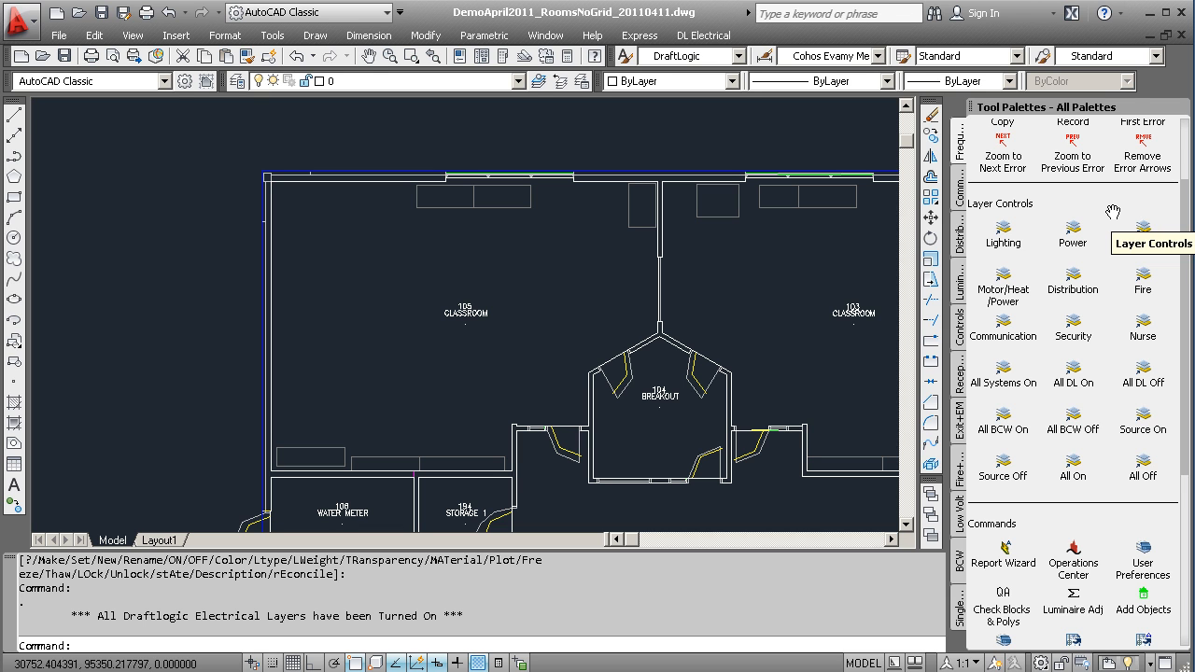
Step: Turn on all DL layers and check the layer of the counter by the Classroom 105 window
left_click(1075, 372)
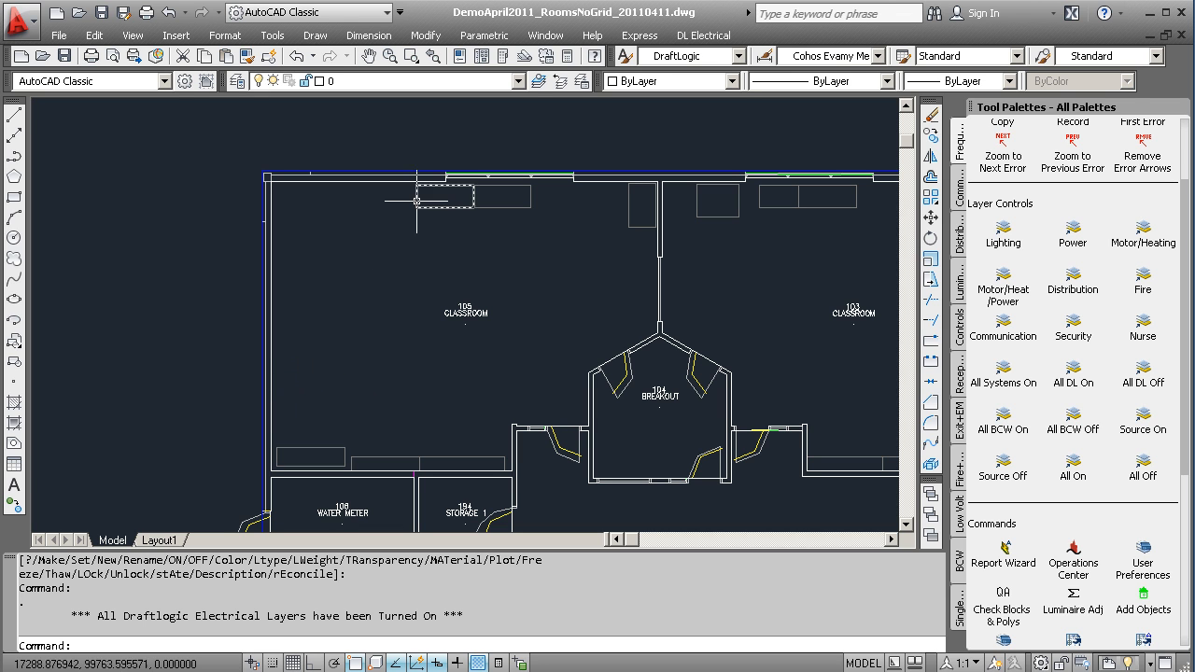
left_click(444, 207)
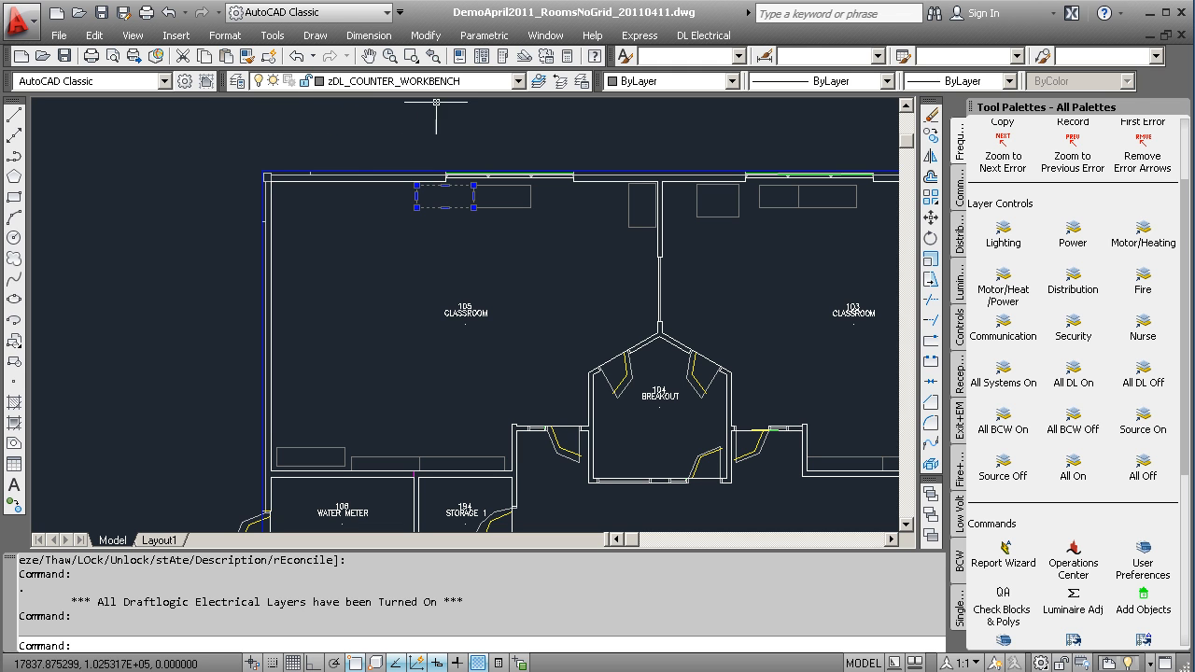
key("Escape")
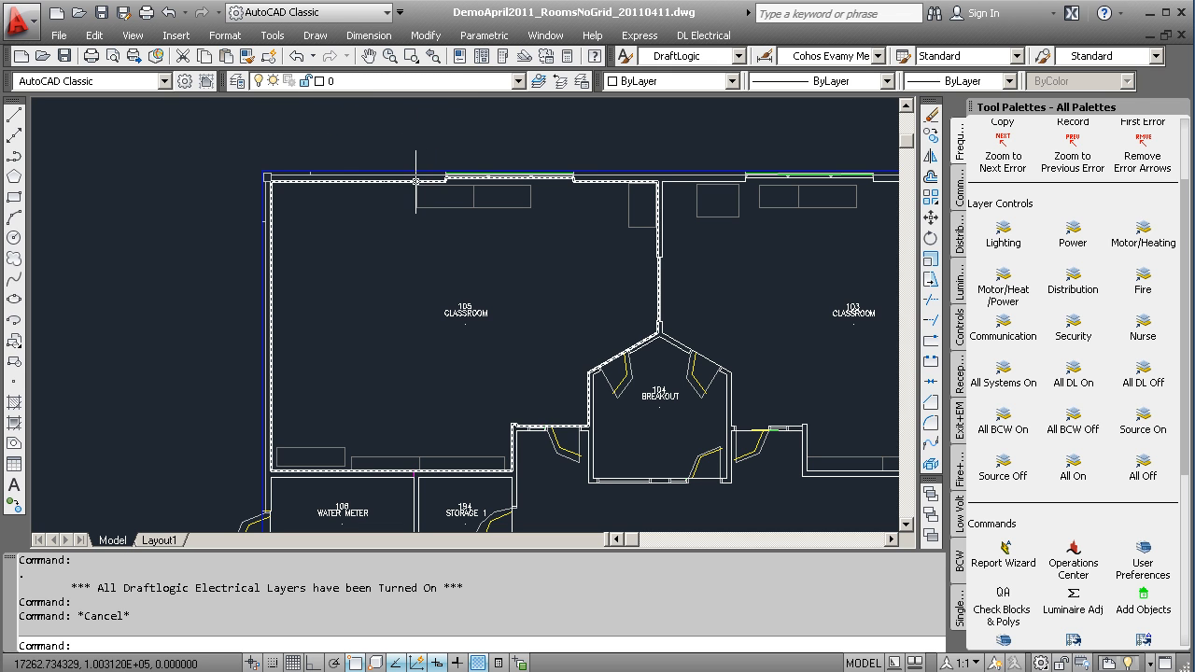
Step: Erase the Classroom 105 room boundary and check the layers of the wall and window lines beneath it
left_click(420, 182)
key("Delete")
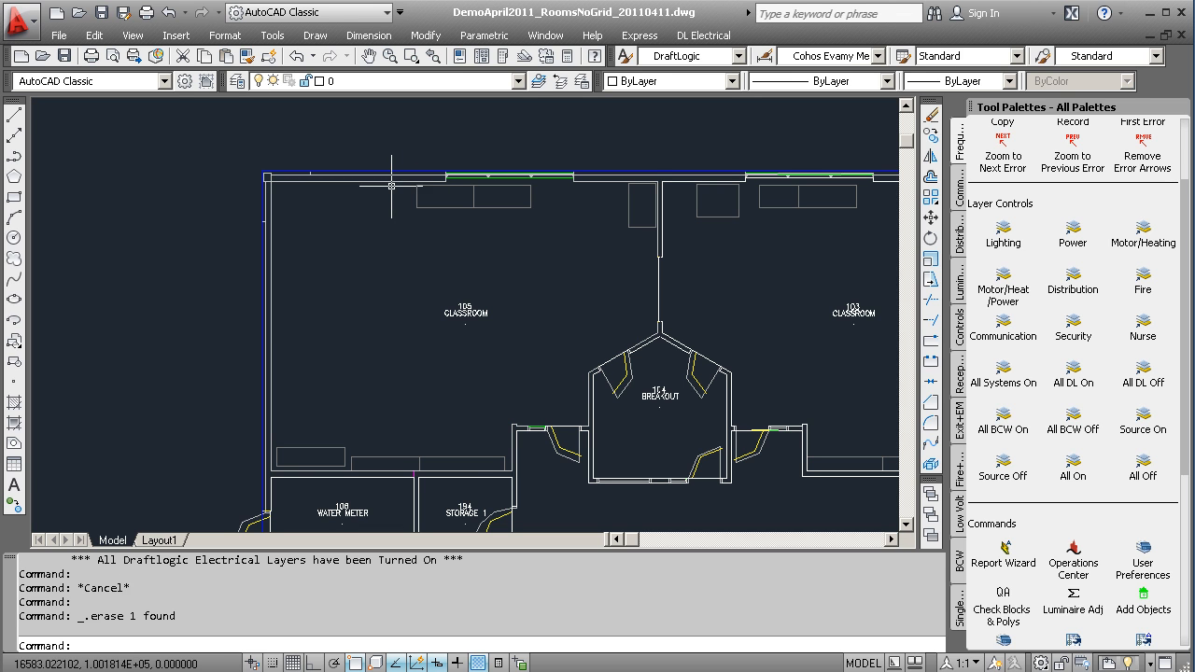
left_click(389, 180)
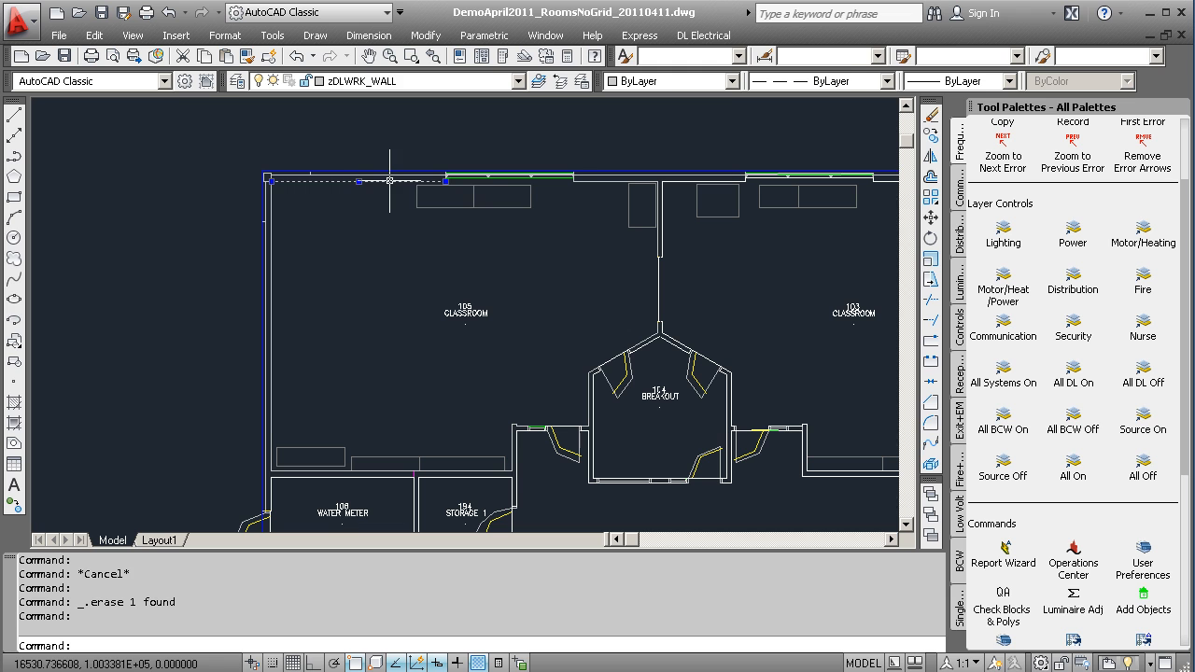
key("Escape")
left_click(468, 179)
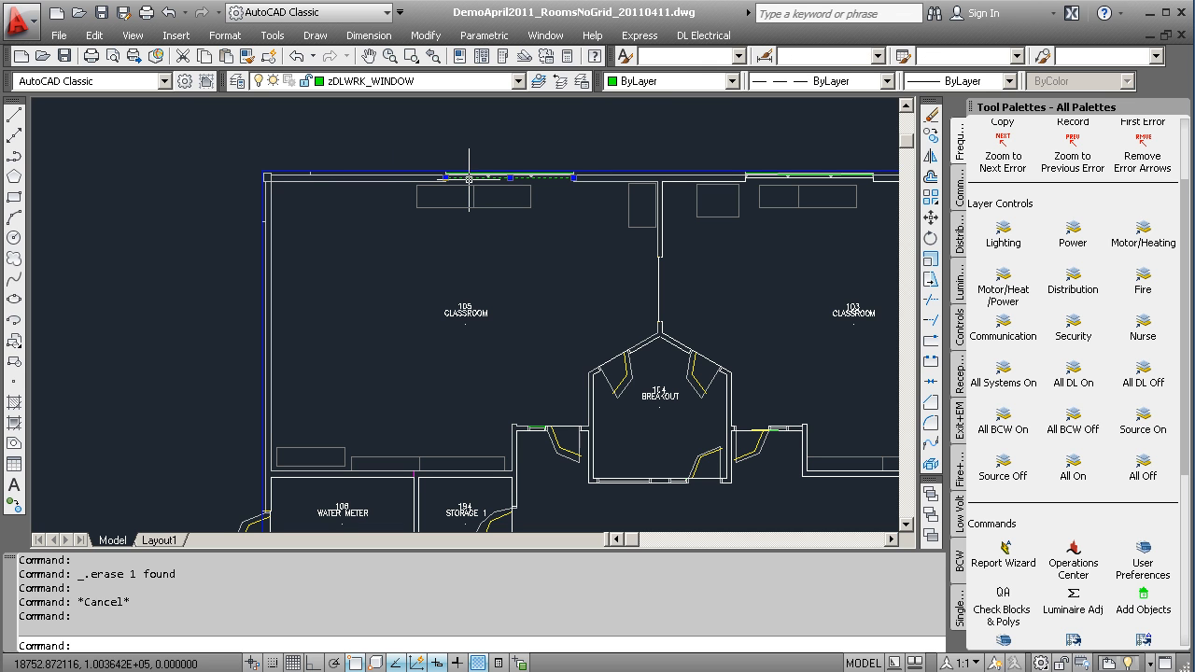
key("Escape")
key("Escape")
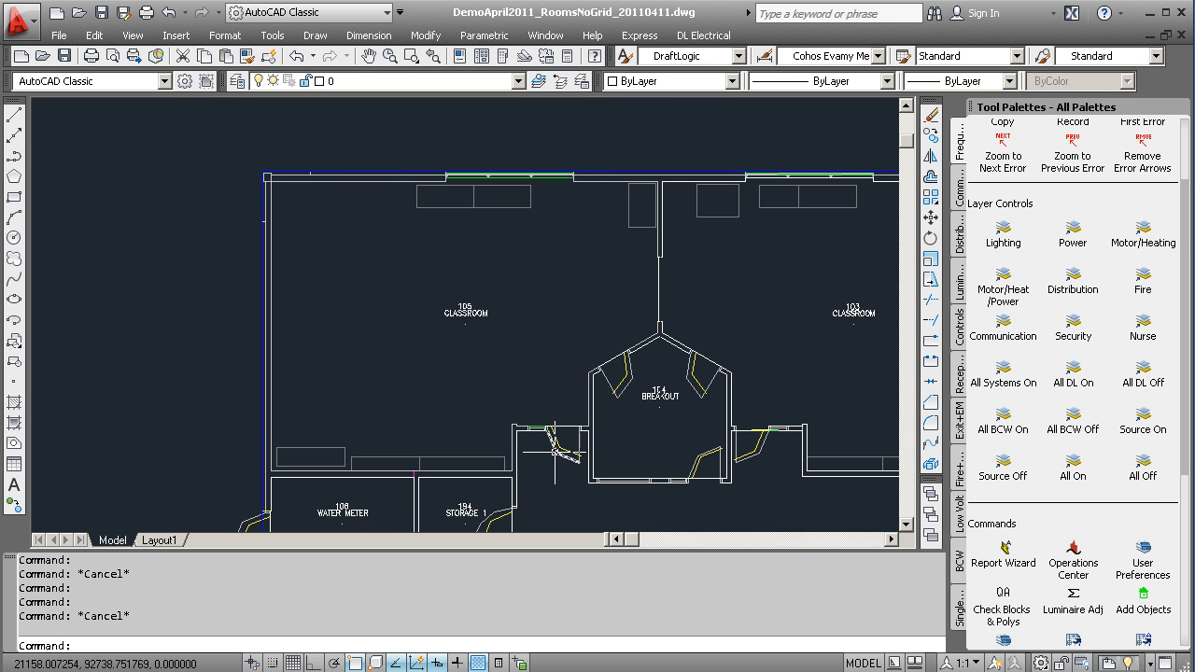
Step: Check the layer of the Classroom 105 door and undo the room boundary erase
left_click(555, 452)
mouse_move(556, 458)
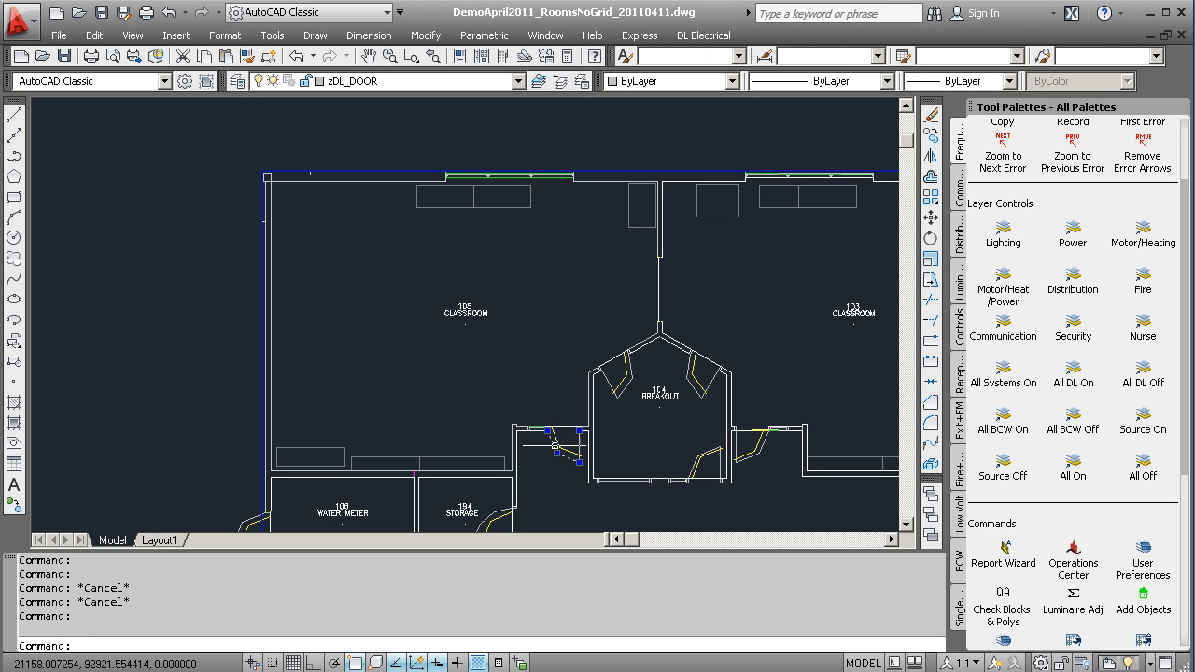
key("Escape")
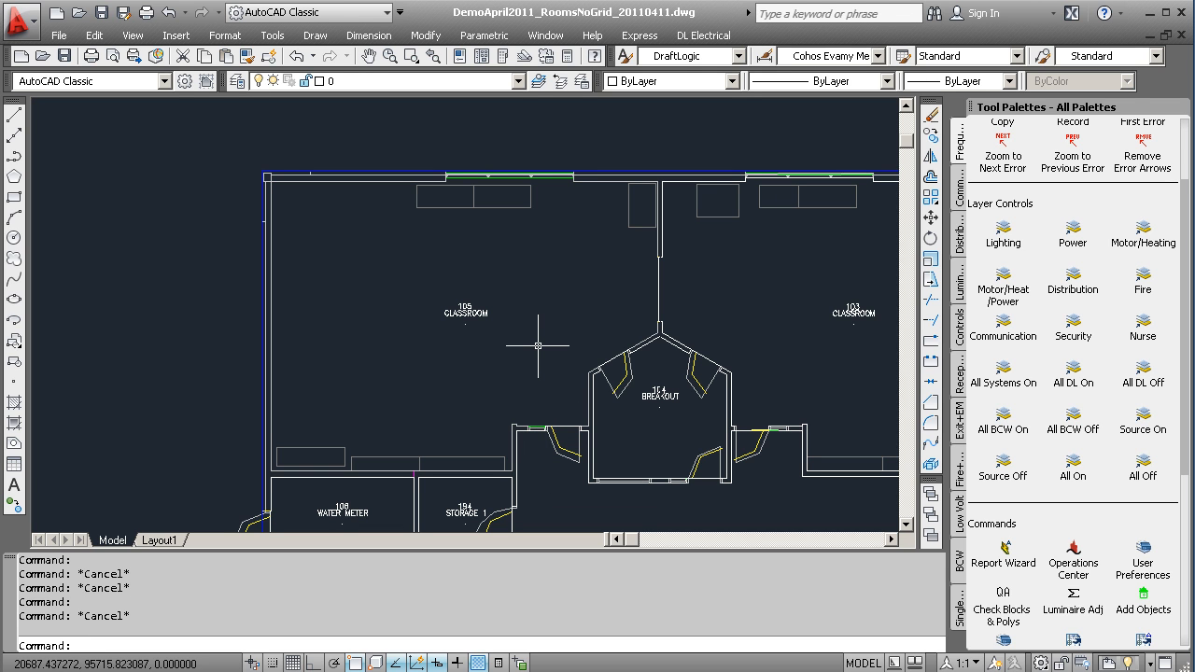
key("ctrl+z")
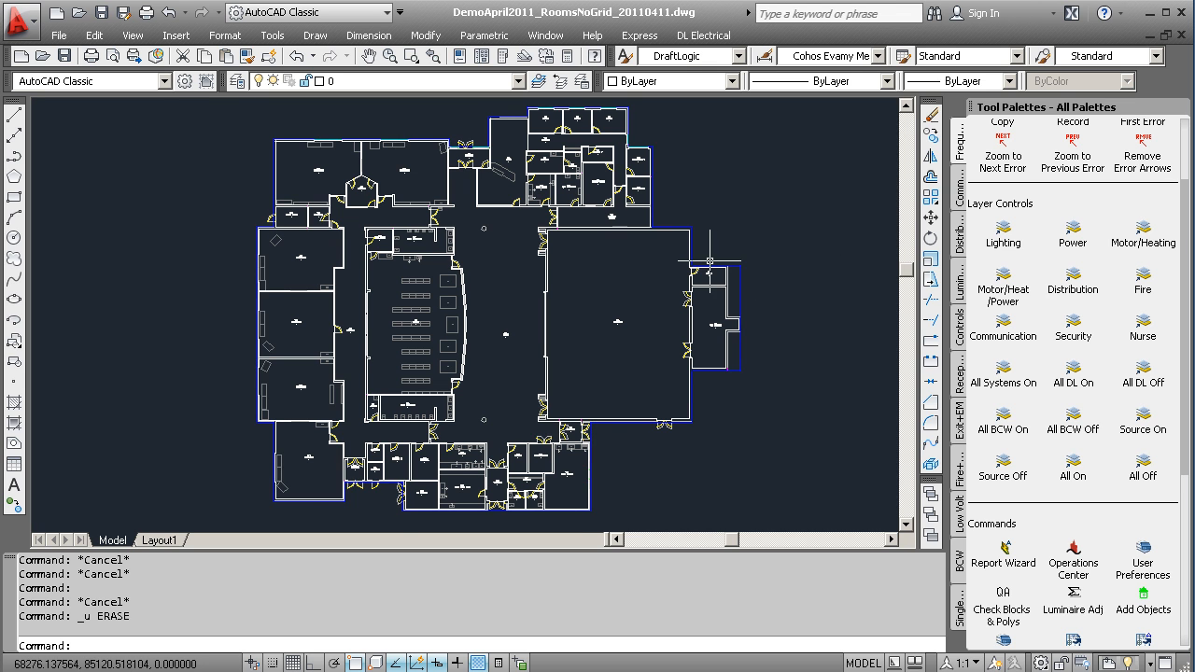
Step: Place ceiling grids in all T-Bar rooms, 1220 horizontal by 610 vertical, declining the first room's middle for all rooms and accepting the default rotation
mouse_move(728, 269)
left_click(959, 190)
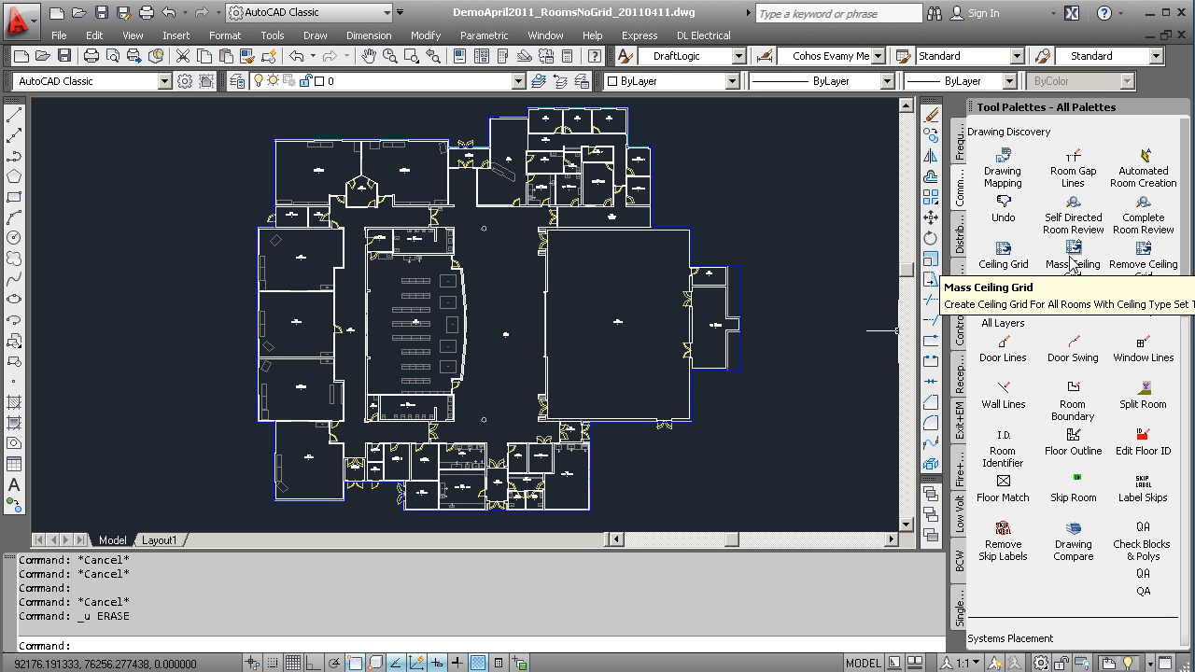
left_click(1074, 250)
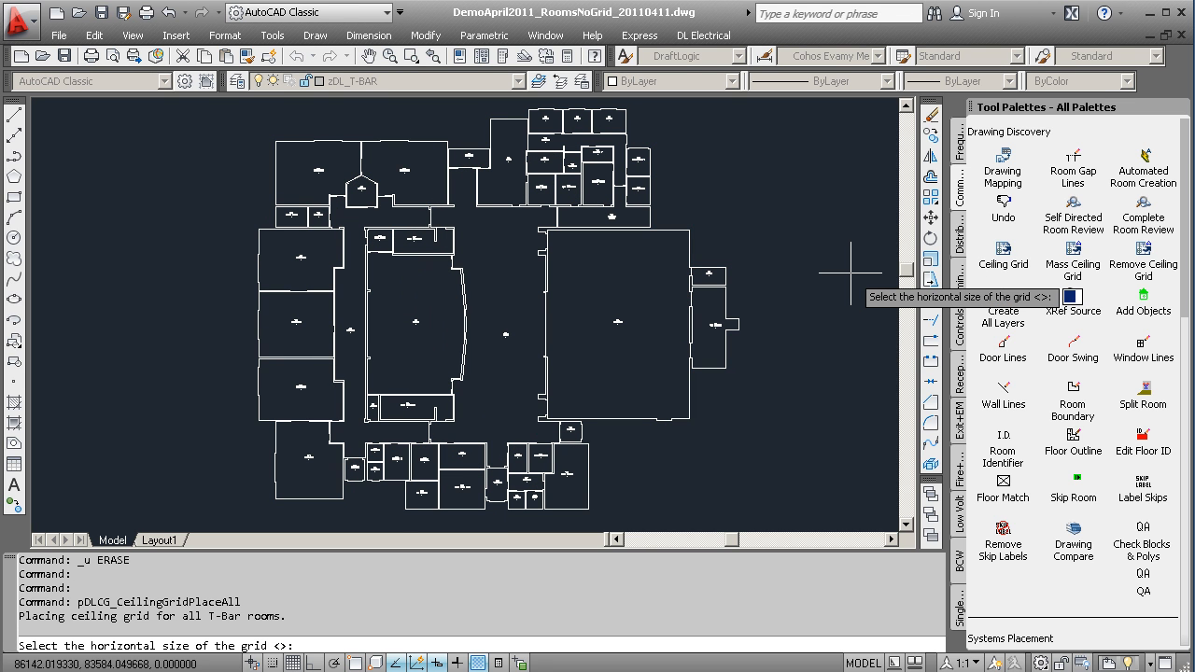
type("1220")
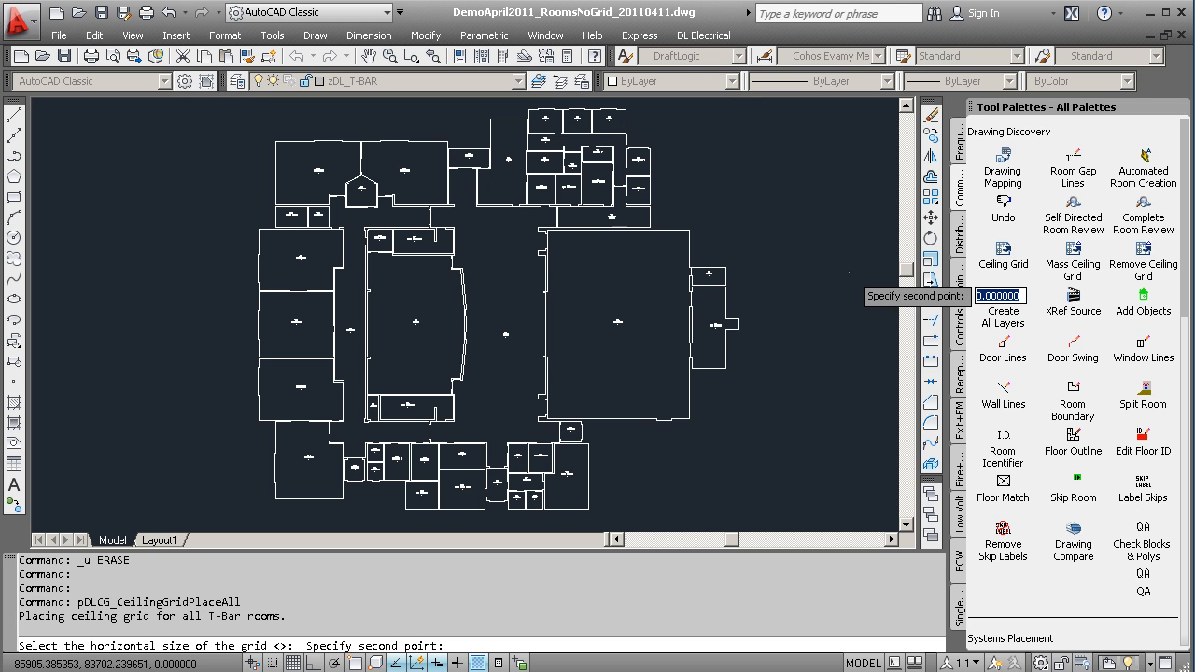
key("Return")
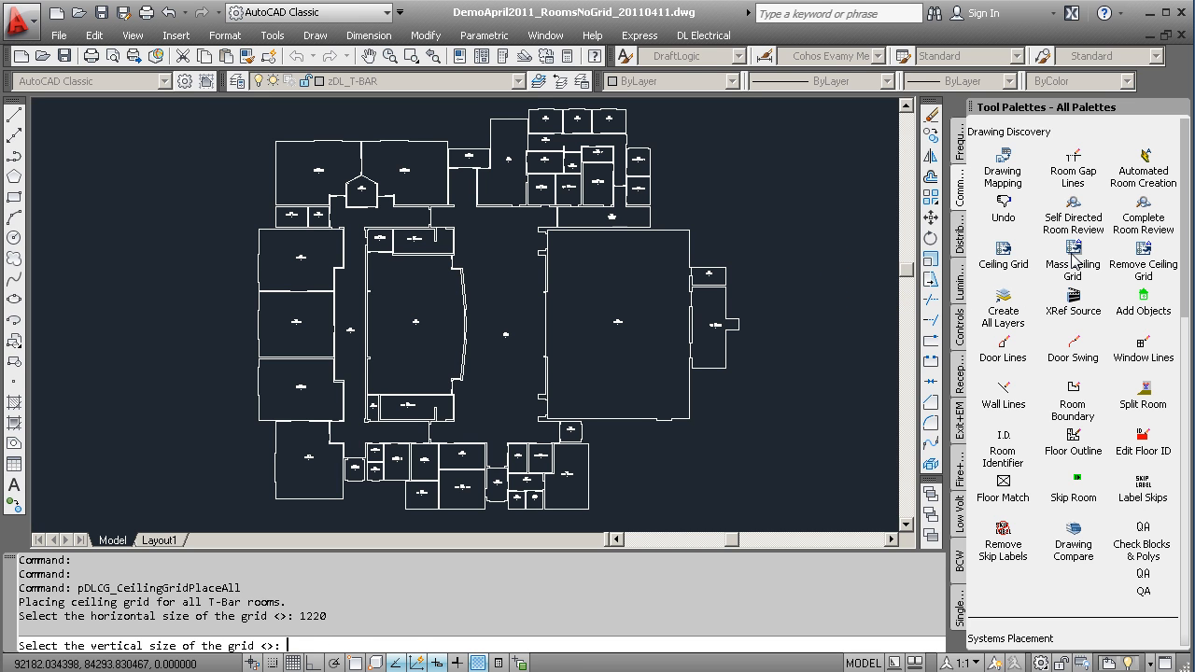
type("610")
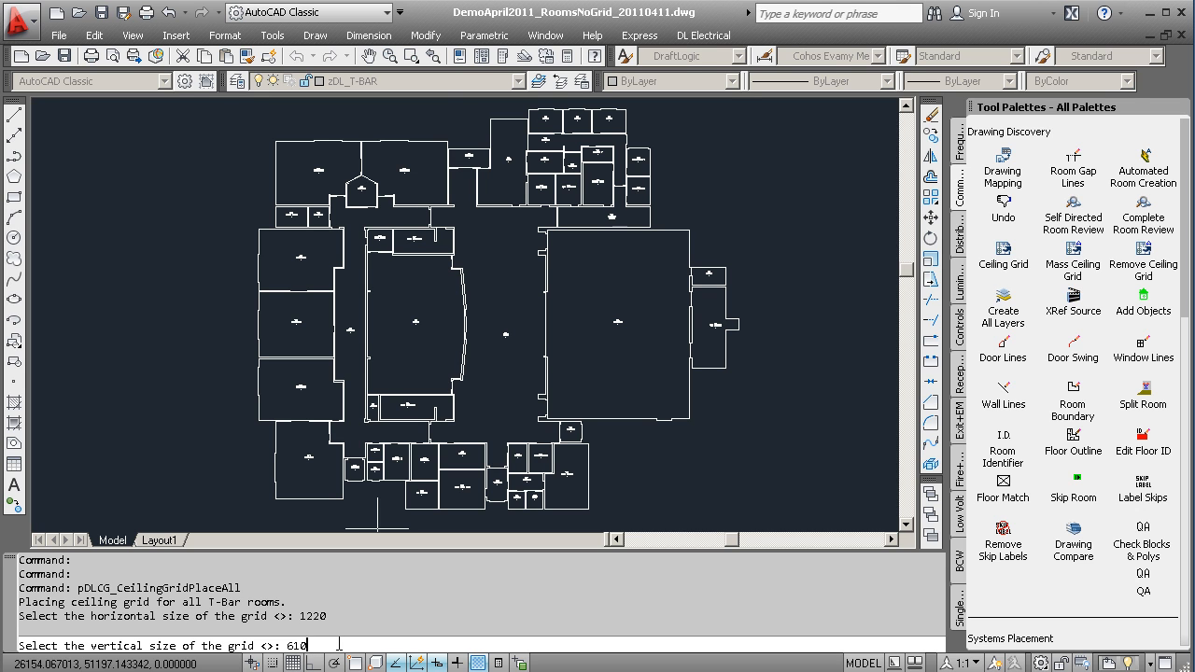
key("Return")
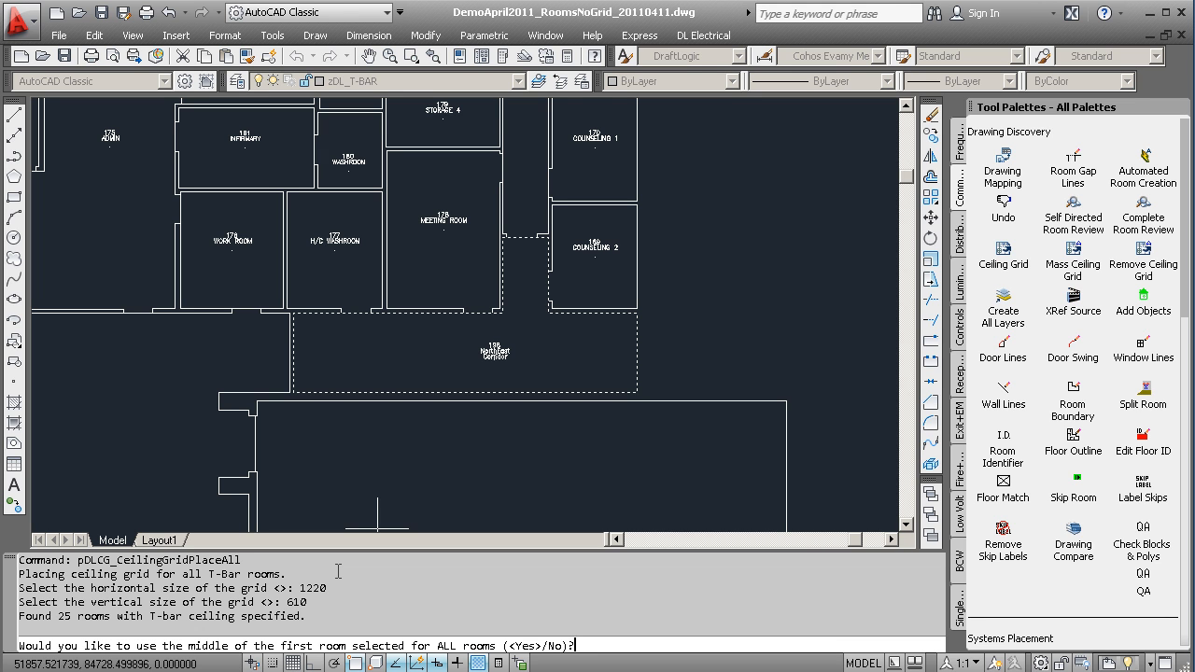
type("N")
key("Return")
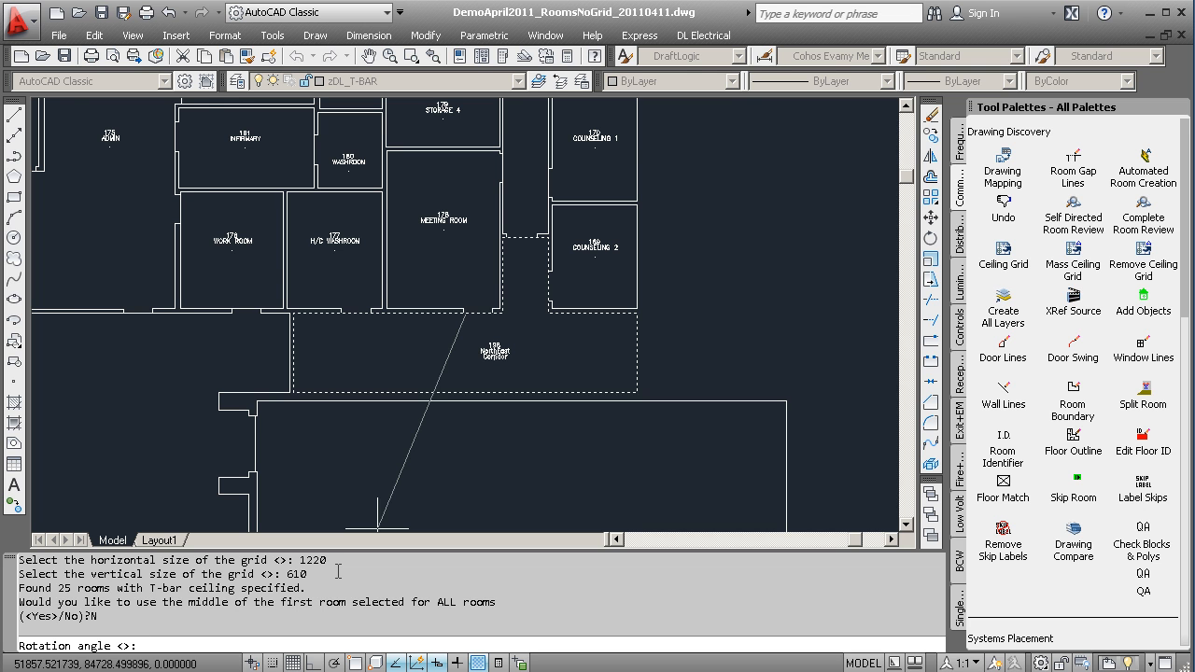
key("Return")
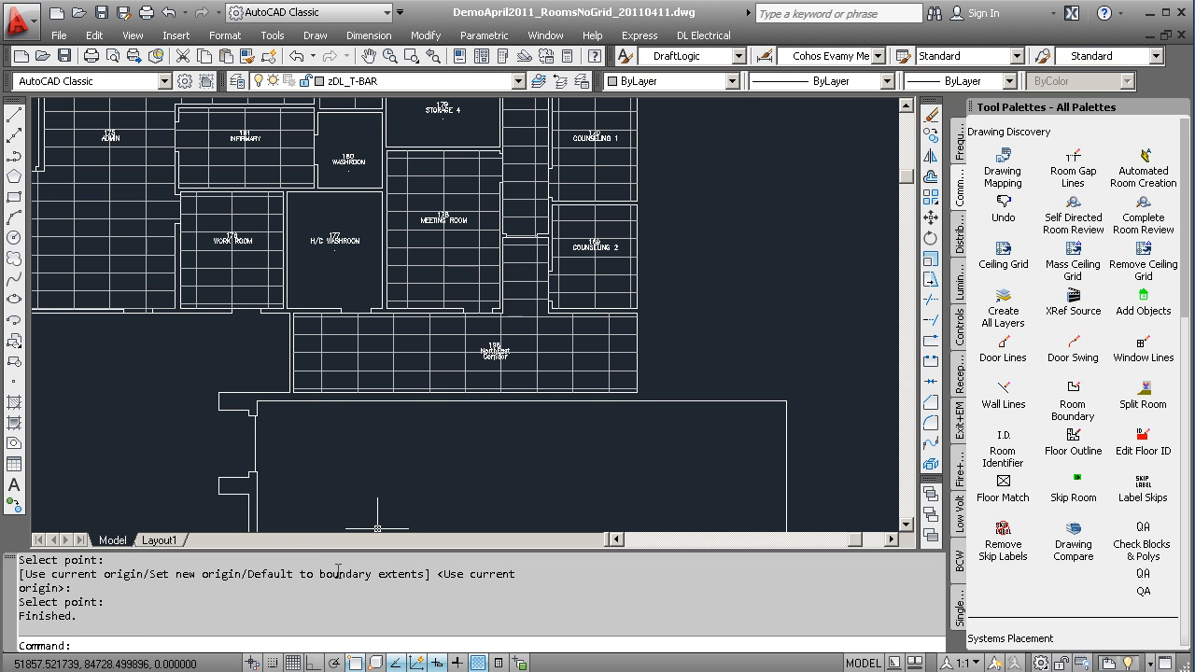
Step: Examine the ceiling grids across the whole floor and around Work Room 176 and H/C Washroom 177
scroll(99, 457, "down", 6)
middle_click_drag(182, 476, 424, 312)
middle_click_drag(332, 392, 390, 370)
scroll(401, 377, "down", 1)
scroll(411, 409, "down", 1)
middle_click_drag(445, 422, 462, 383)
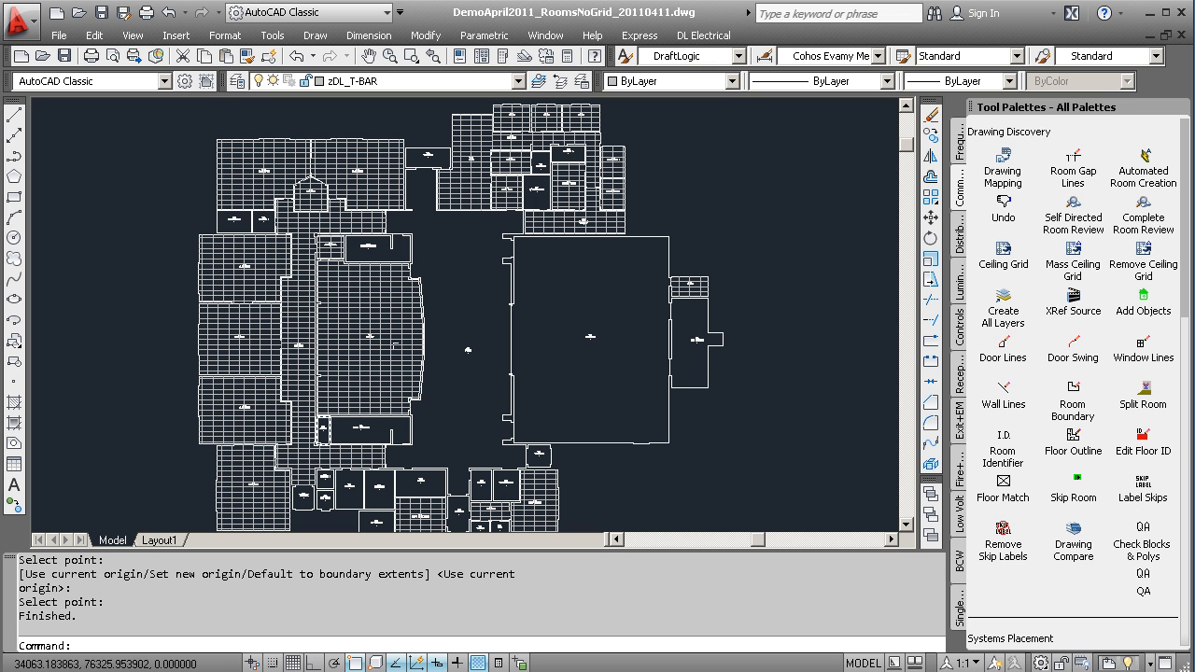
scroll(529, 190, "up", 1)
scroll(528, 189, "up", 6)
scroll(497, 181, "up", 1)
middle_click_drag(497, 181, 400, 294)
scroll(421, 289, "up", 5)
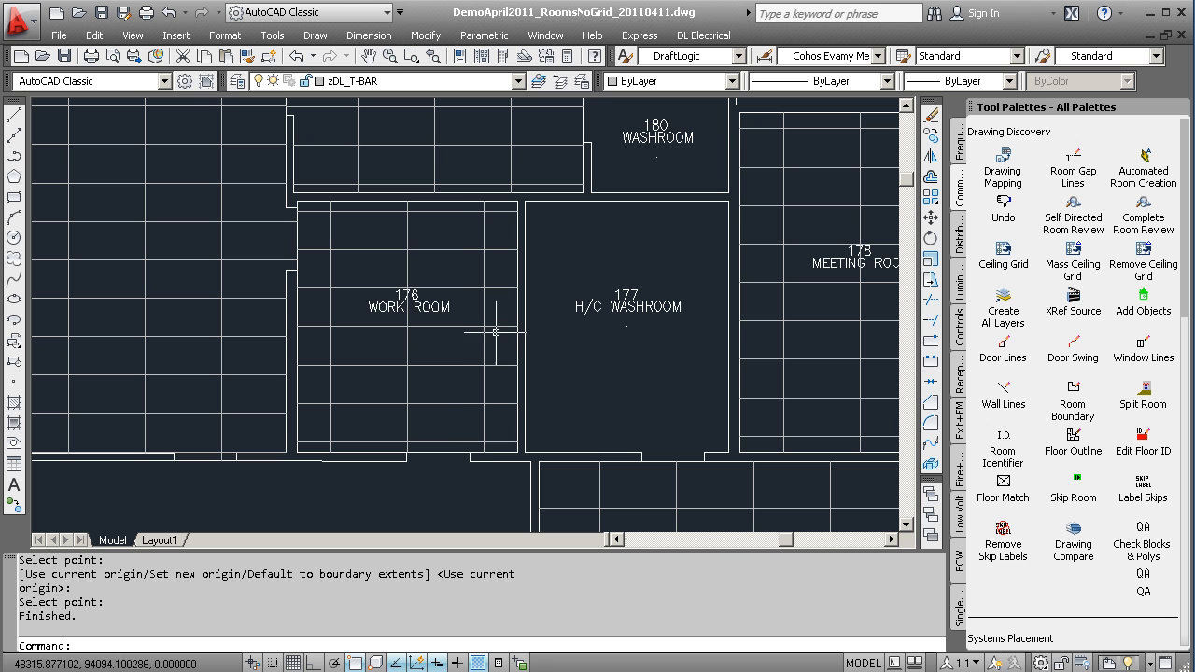
scroll(392, 378, "down", 4)
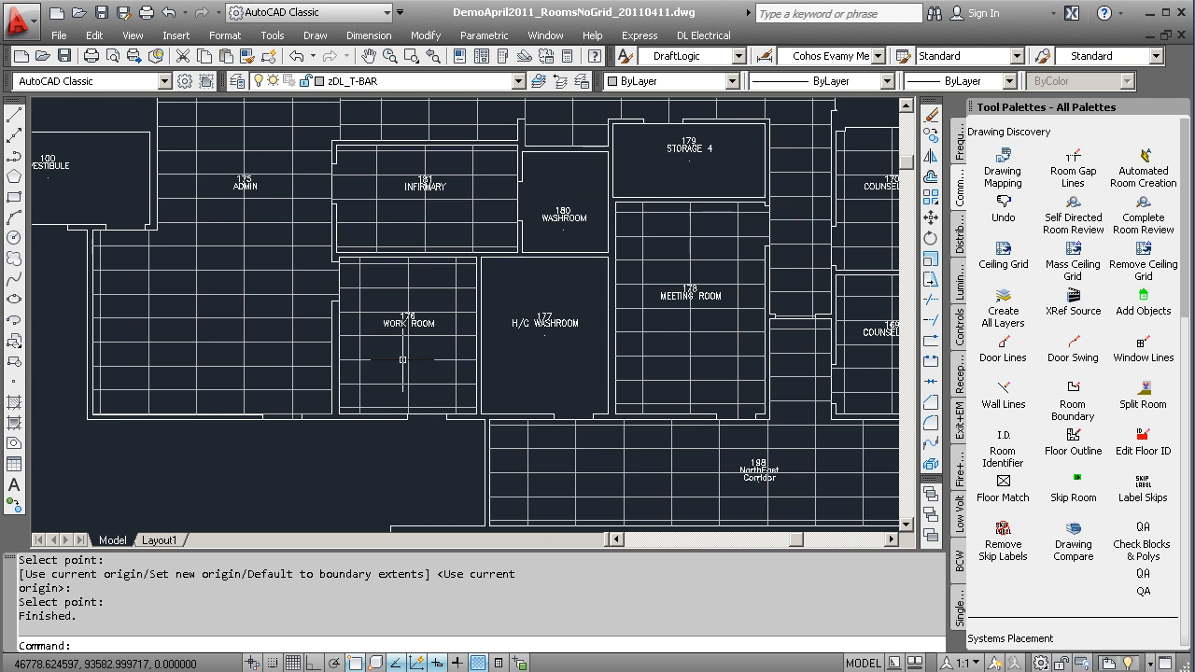
Step: Check the ceiling types of Classroom 111 and Vestibule 113 in their room identifiers without changing them
scroll(362, 420, "down", 2)
middle_click_drag(168, 523, 410, 398)
scroll(411, 398, "up", 2)
middle_click_drag(210, 518, 457, 218)
middle_click_drag(373, 471, 387, 329)
scroll(358, 387, "up", 4)
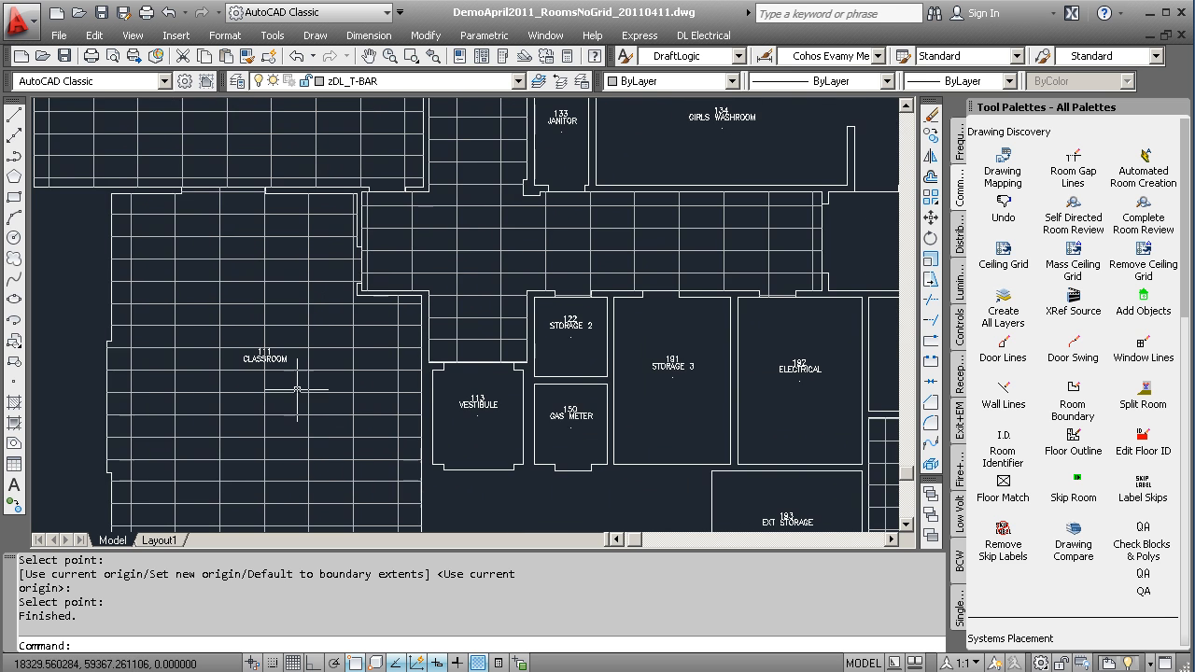
double_click(271, 362)
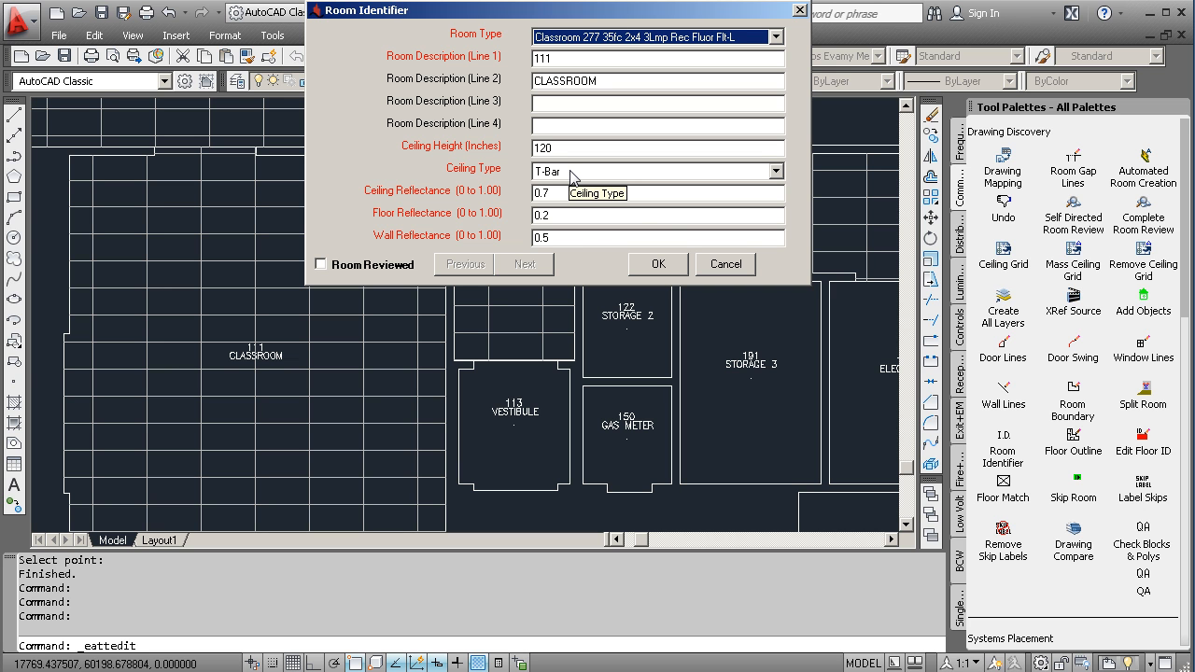
left_click(725, 264)
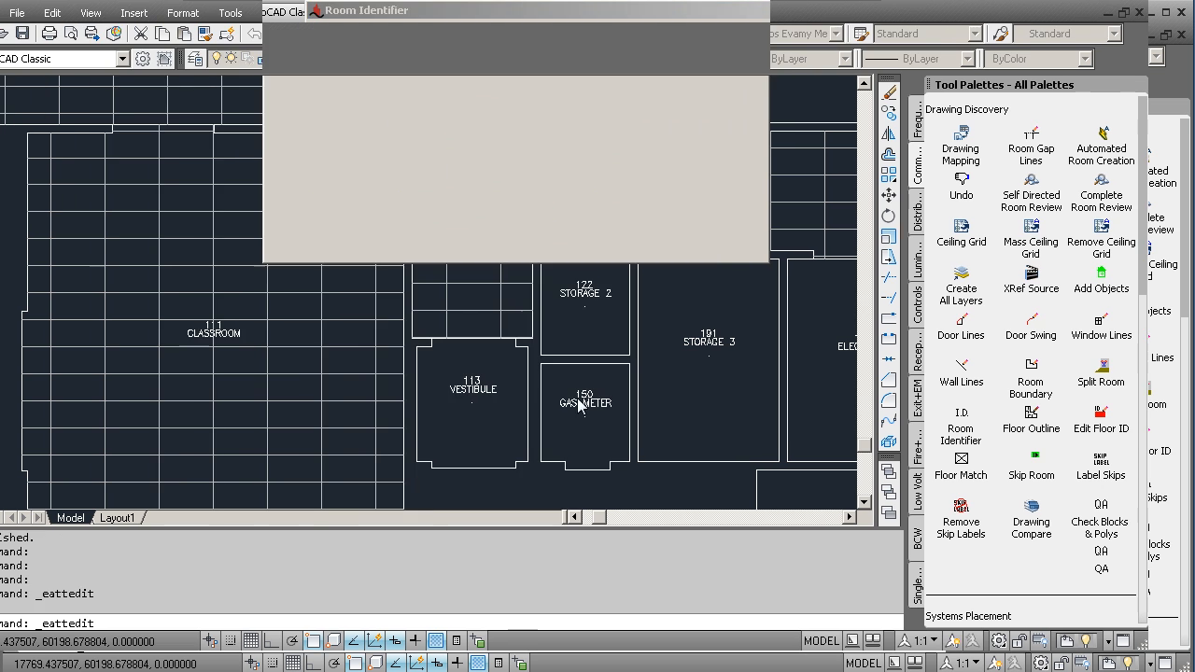
double_click(520, 408)
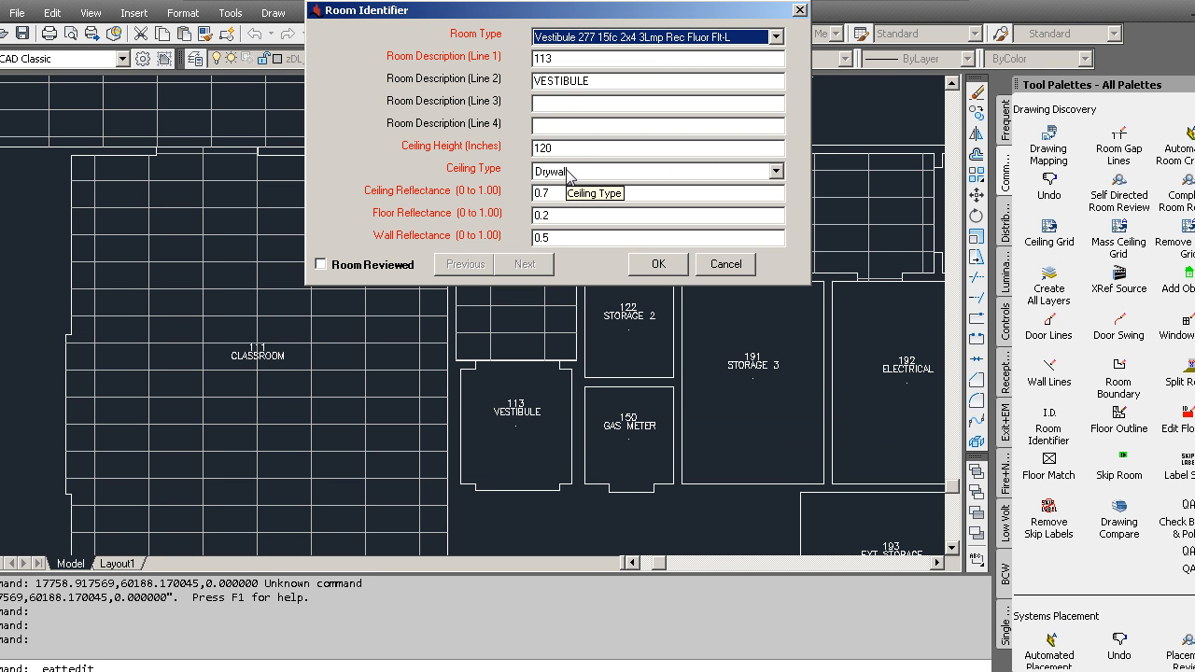
left_click(740, 268)
Step: Turn on all layers and bring the whole floor plan into view
scroll(681, 384, "down", 6)
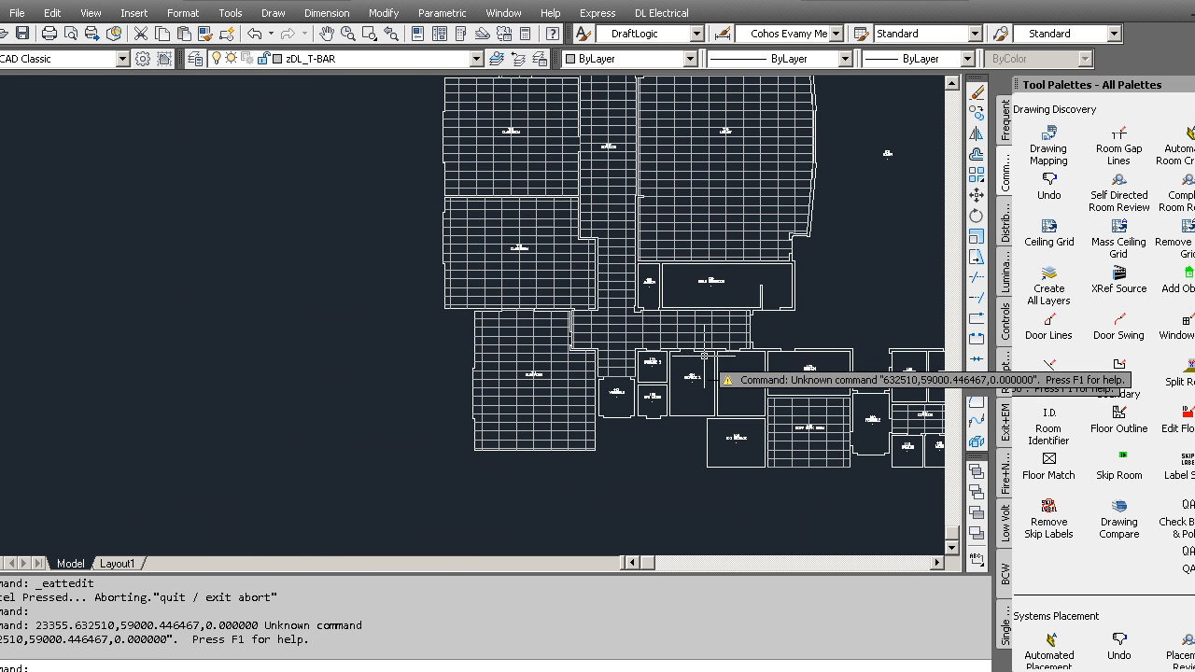
mouse_move(797, 258)
middle_mouse_down()
mouse_move(552, 346)
mouse_move(509, 377)
middle_mouse_up()
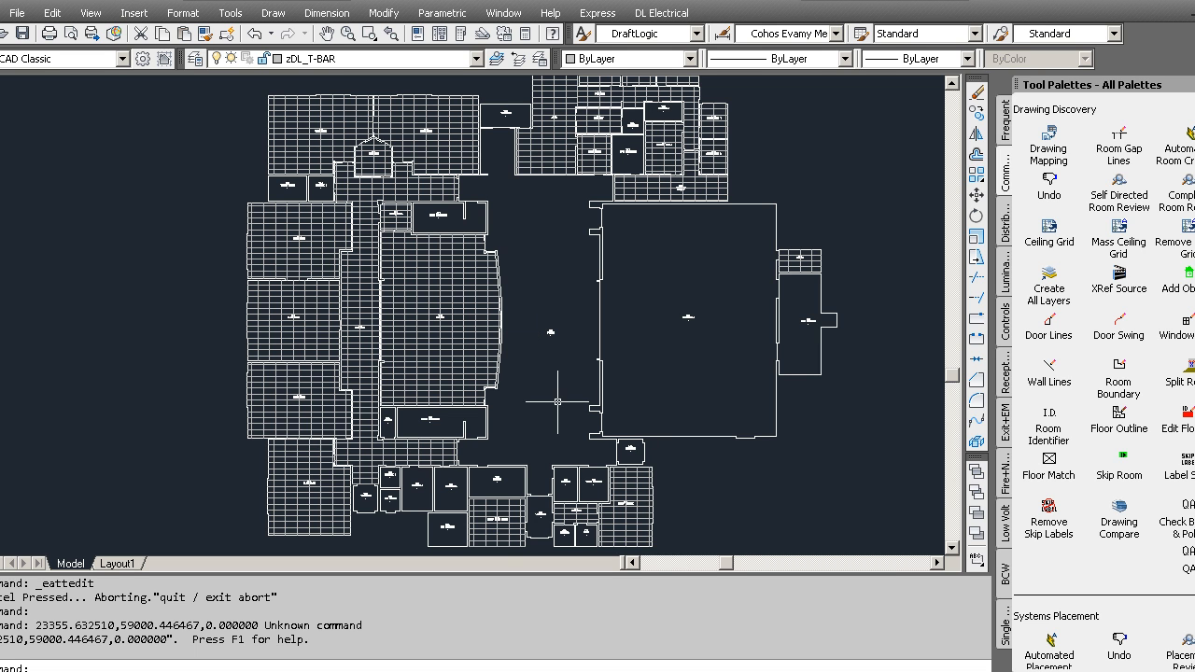
middle_click_drag(575, 375, 558, 385)
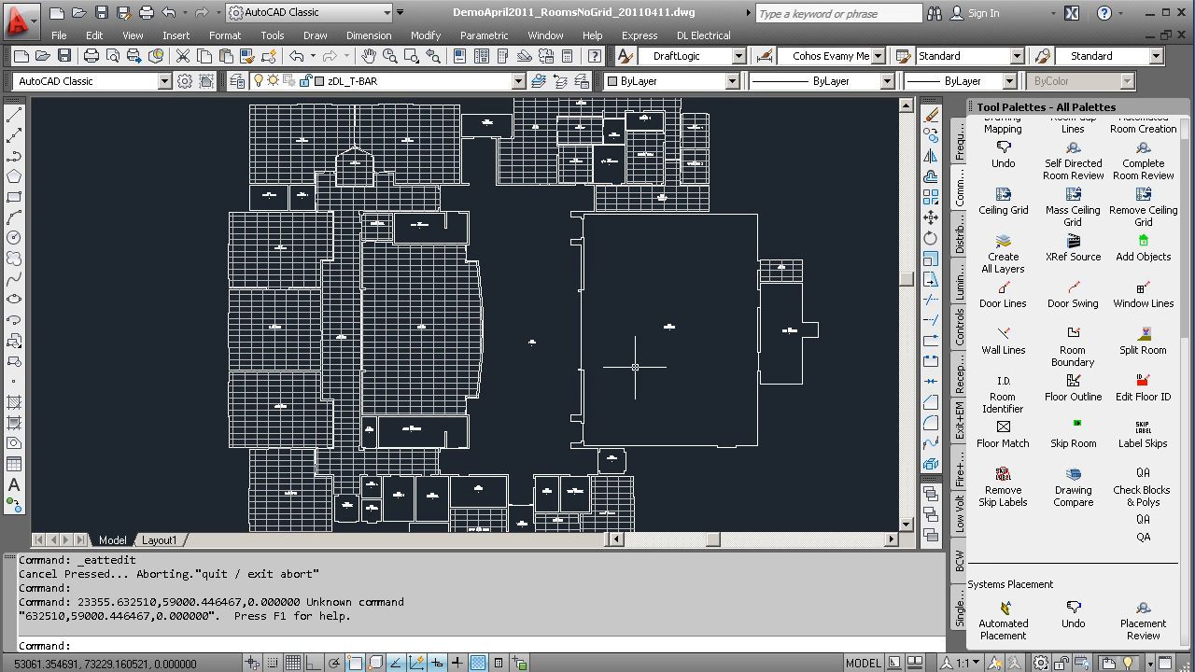
left_click(959, 148)
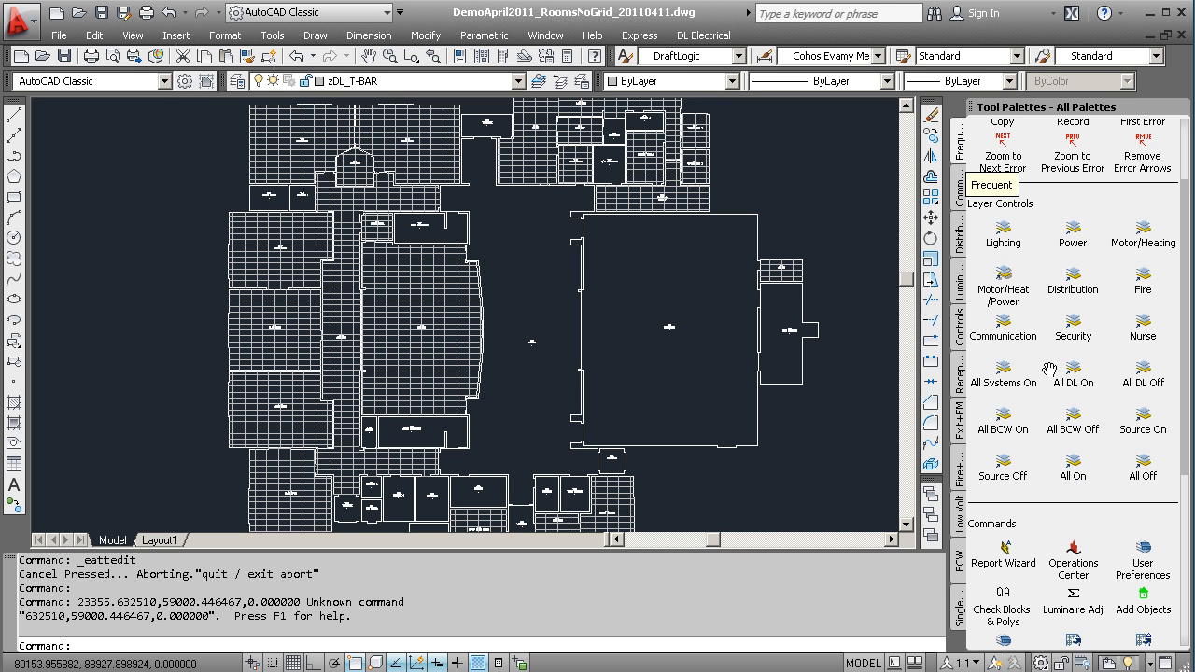
left_click(1073, 469)
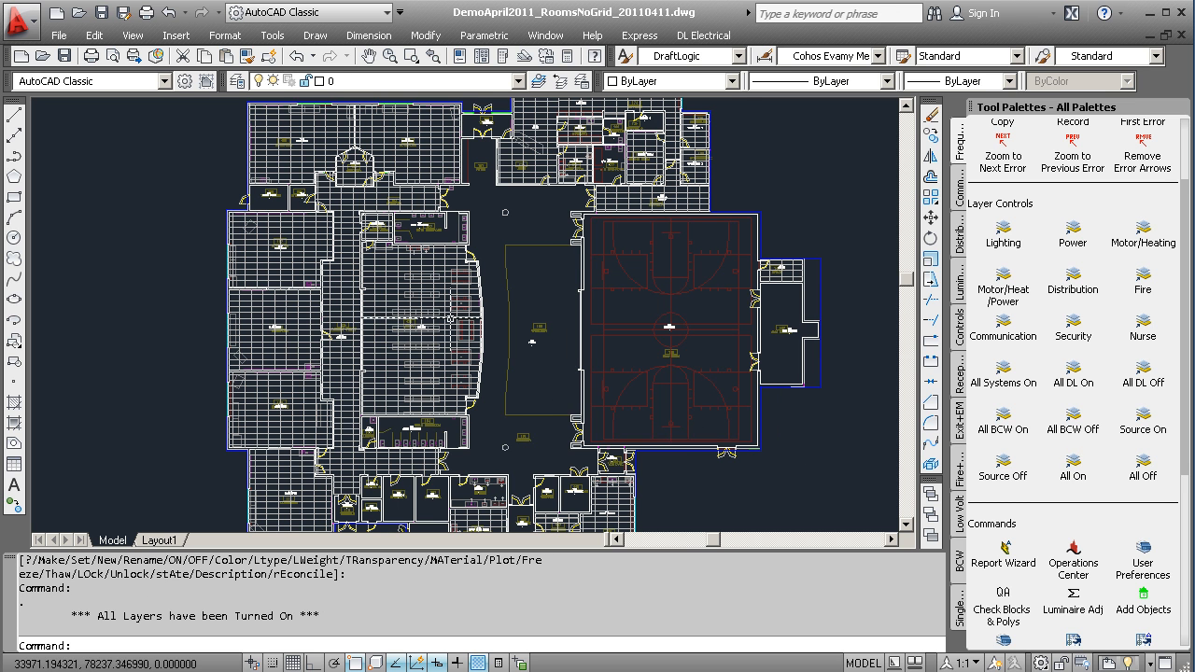
scroll(471, 318, "down", 2)
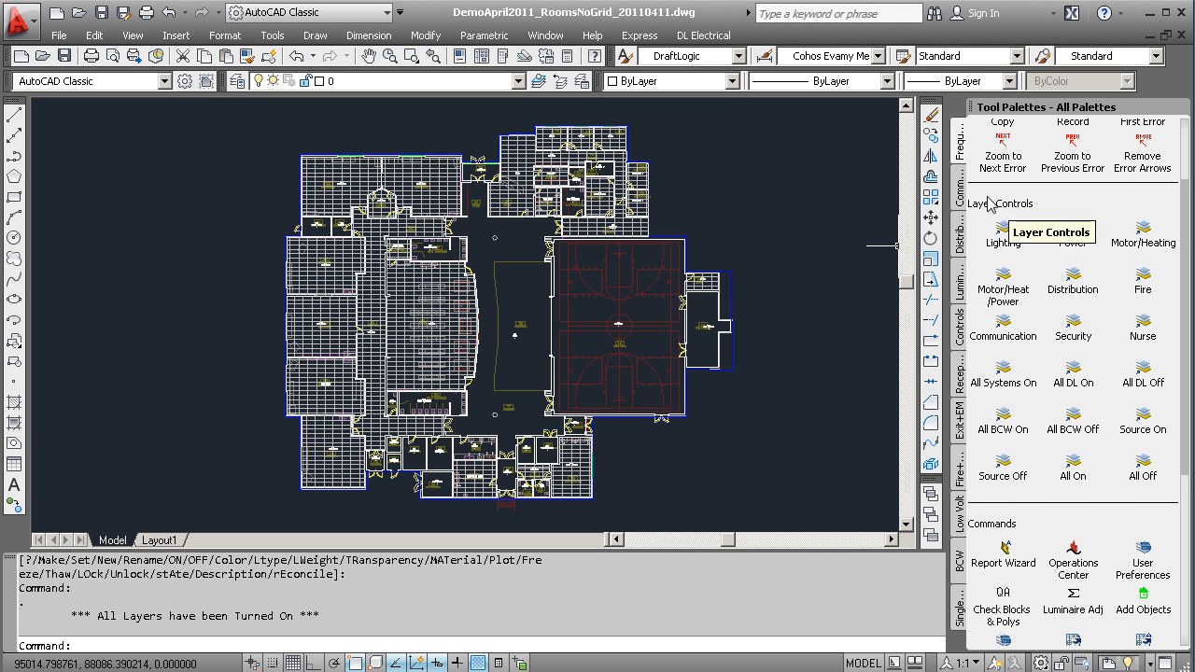
Step: Place a room identifier and a floor match block in the empty area outside the floor outline, northeast of the gymnasium
left_click(961, 187)
left_click(1003, 388)
left_click(752, 224)
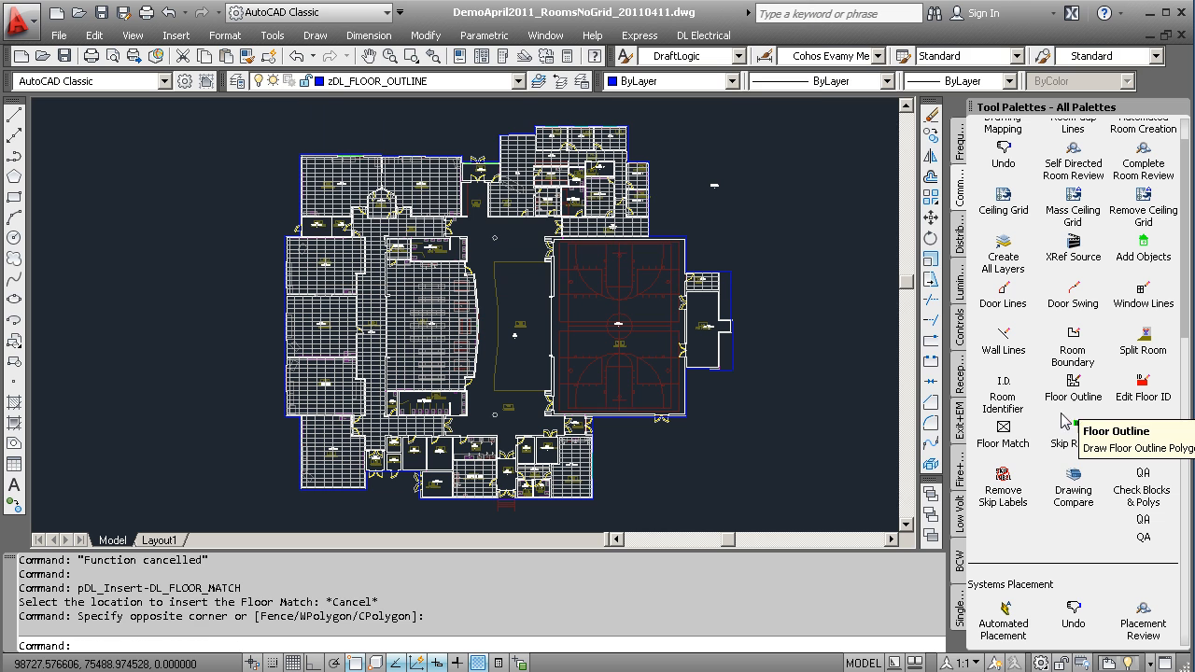
left_click(1005, 430)
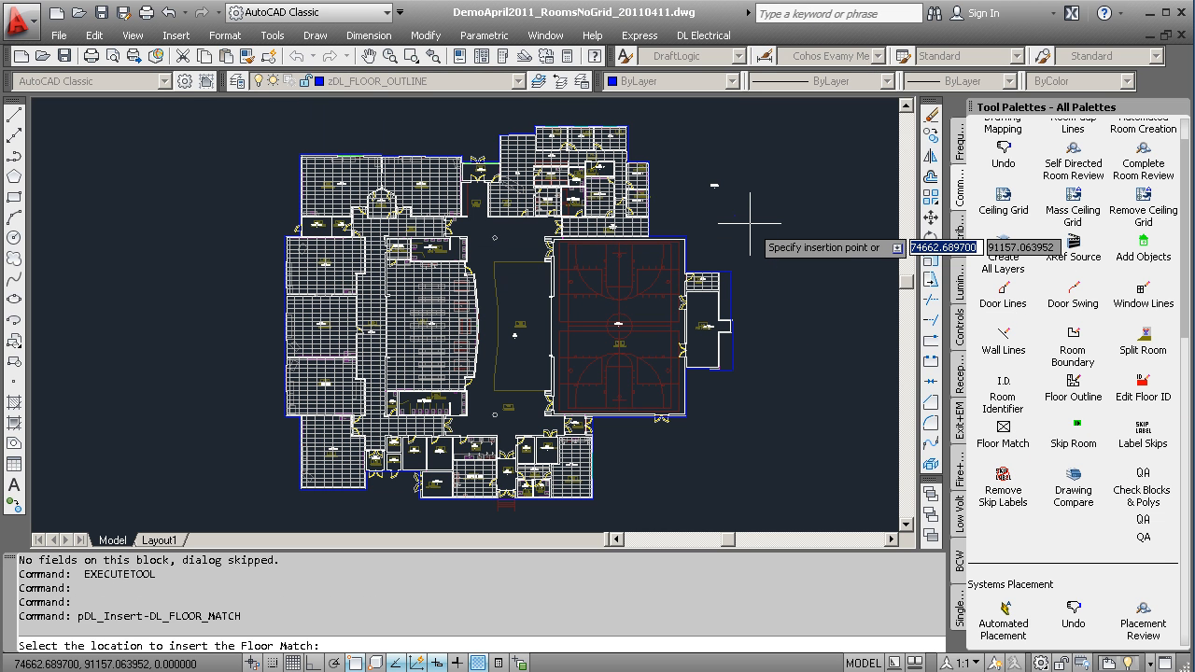
key("Escape")
Step: Save the drawing under the new name Quickstart_RoomsGrid_20120515.dwg
left_click(20, 19)
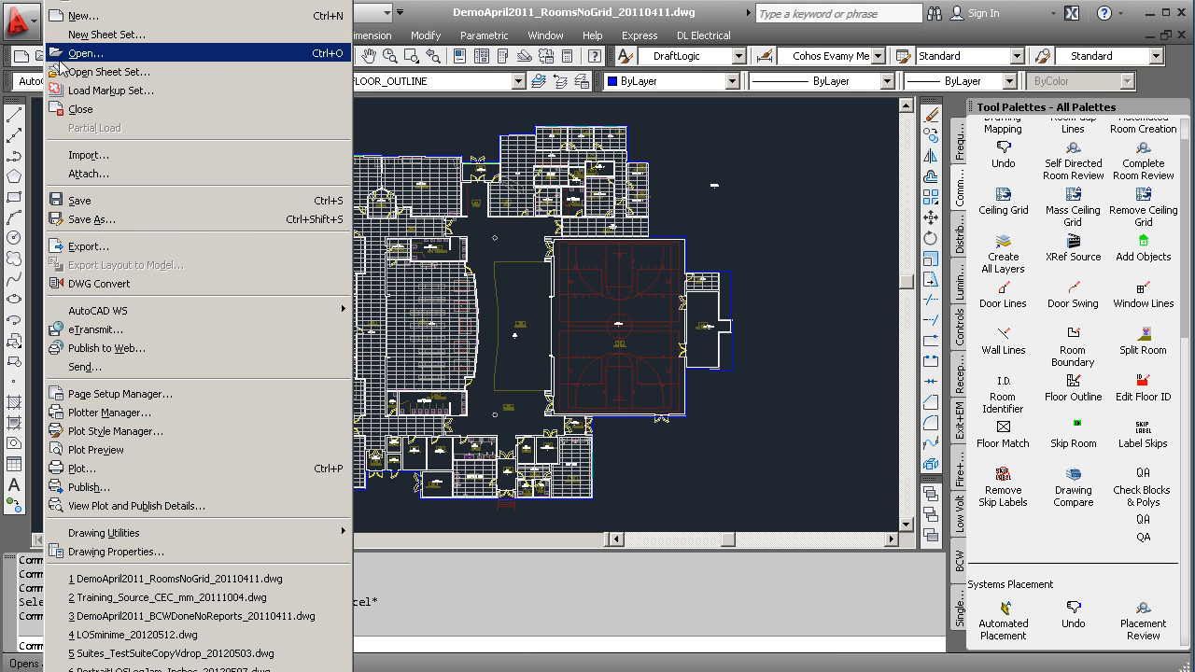
left_click(79, 221)
type("Quickstart_RoomsGrid_20120515.dwg")
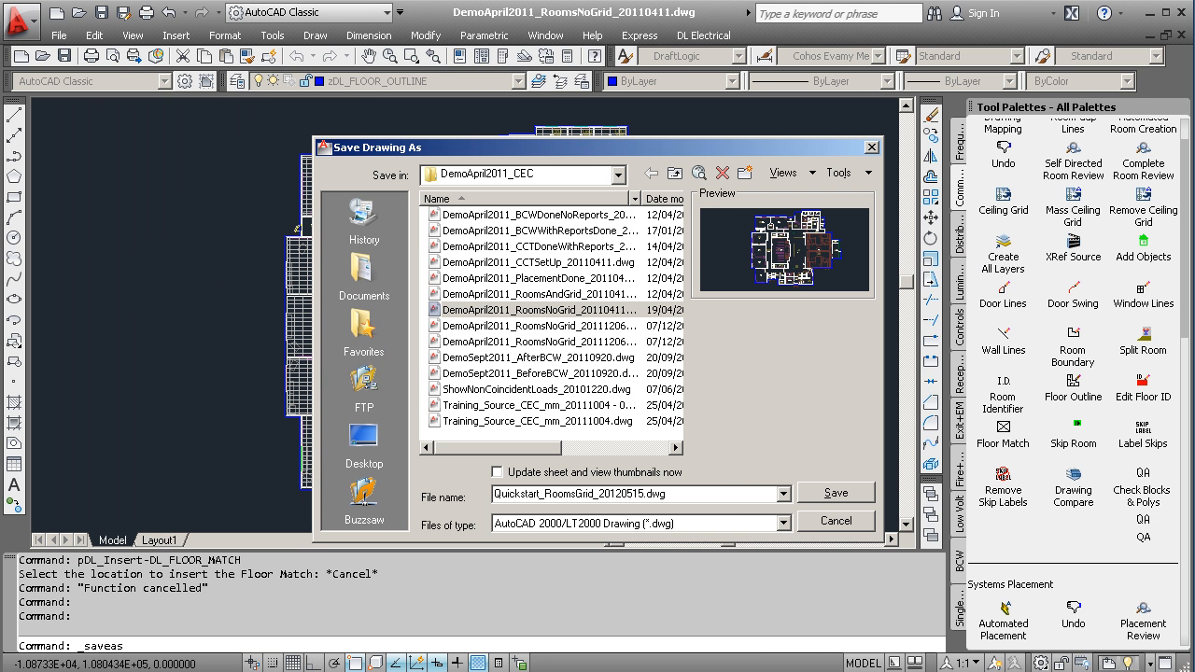
left_click(836, 493)
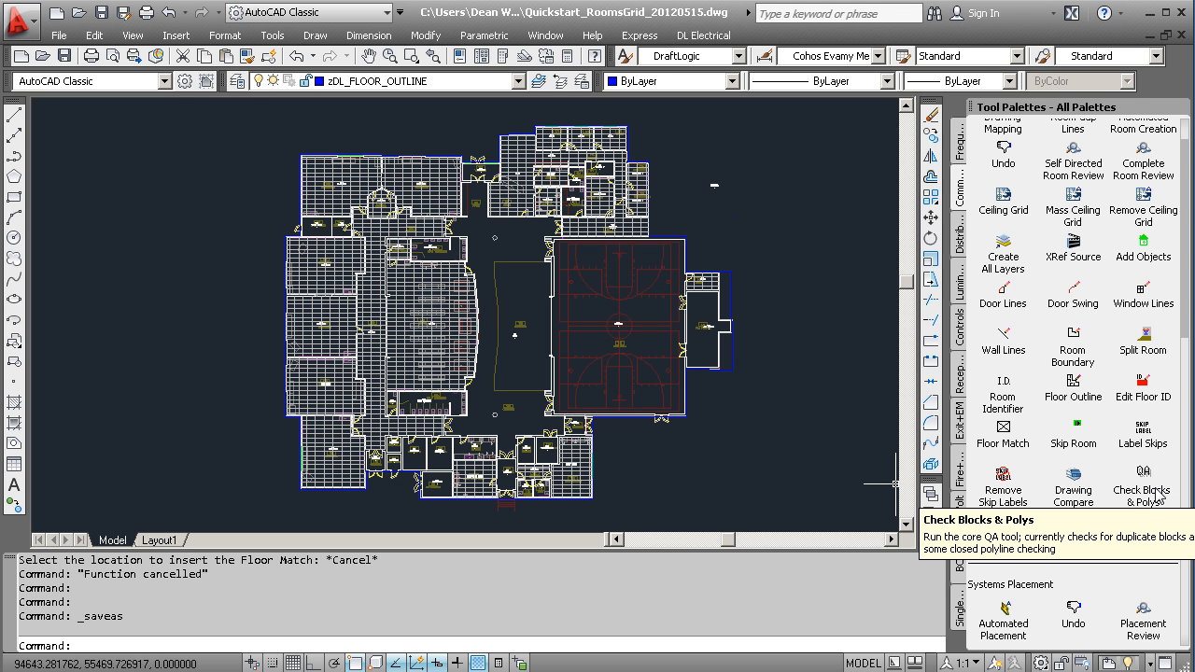
Step: Reopen Quickstart_RoomsGrid_20120515.dwg and dismiss the DraftLogic DWG Validation Tool report
left_click(57, 37)
left_click(244, 607)
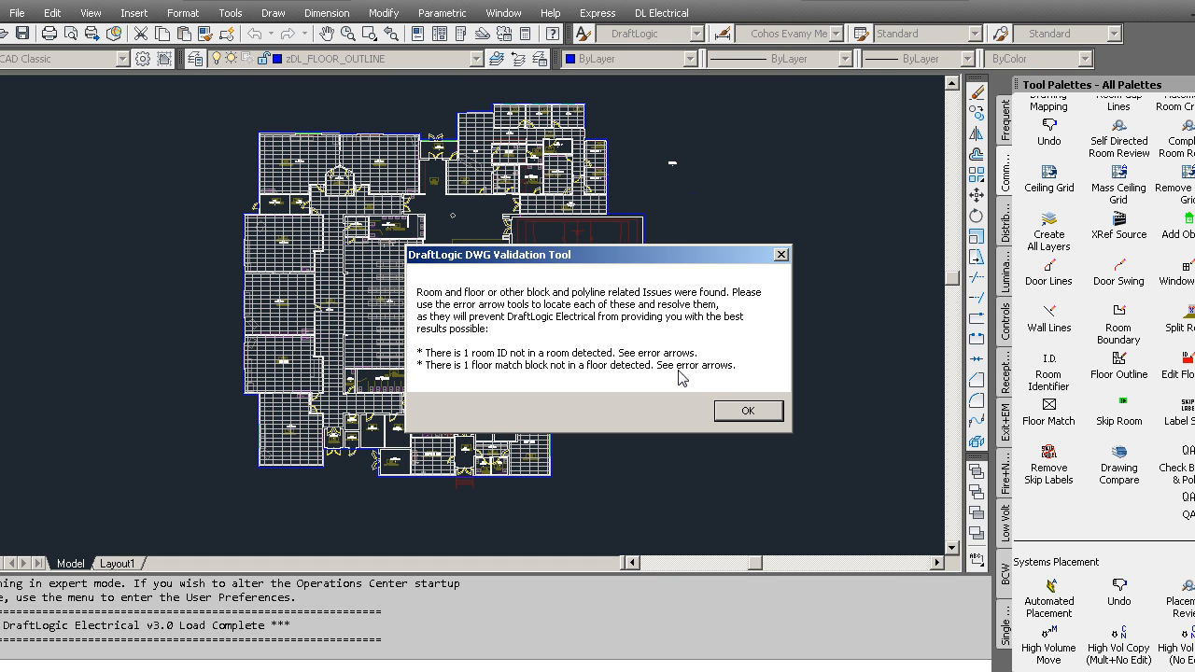
left_click(751, 410)
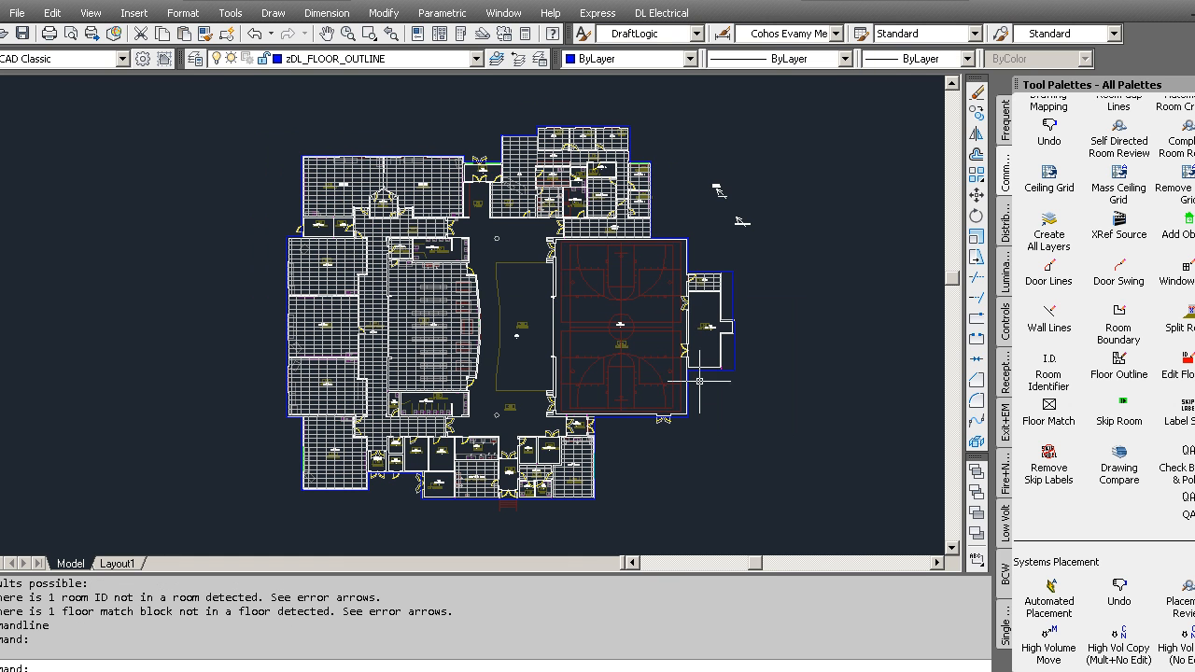
Step: Zoom to the first validation error and examine its error arrow and the surrounding area
left_click(1007, 123)
scroll(1120, 233, "up", 2)
left_click(1186, 166)
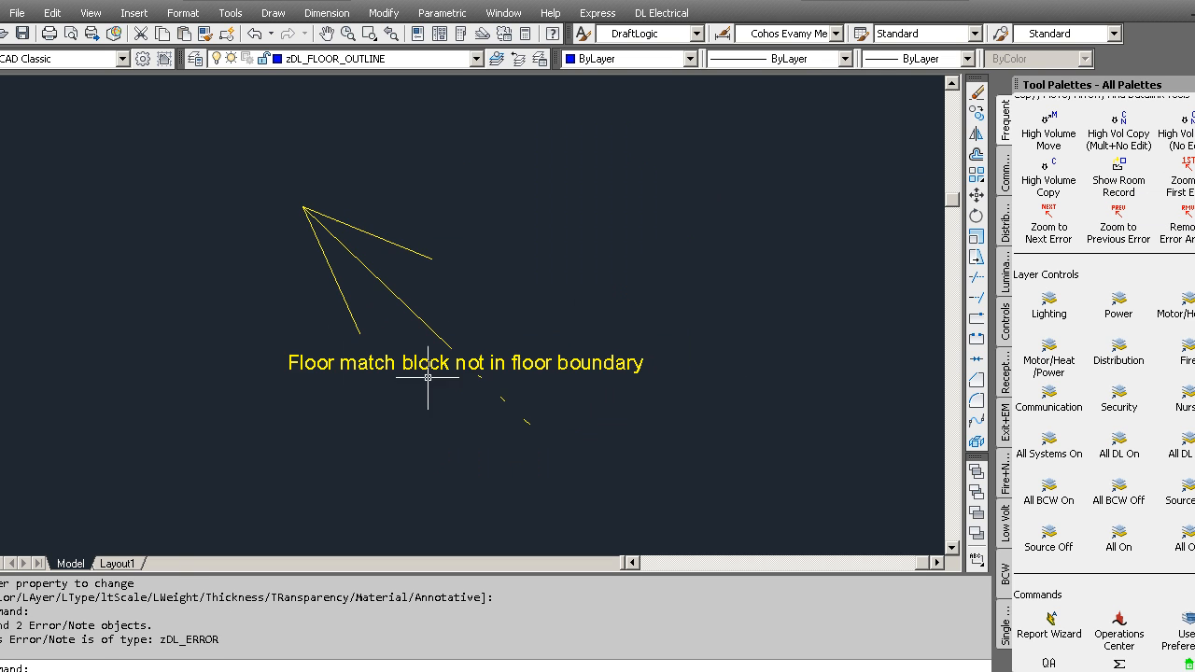
scroll(342, 382, "down", 2)
scroll(281, 358, "down", 2)
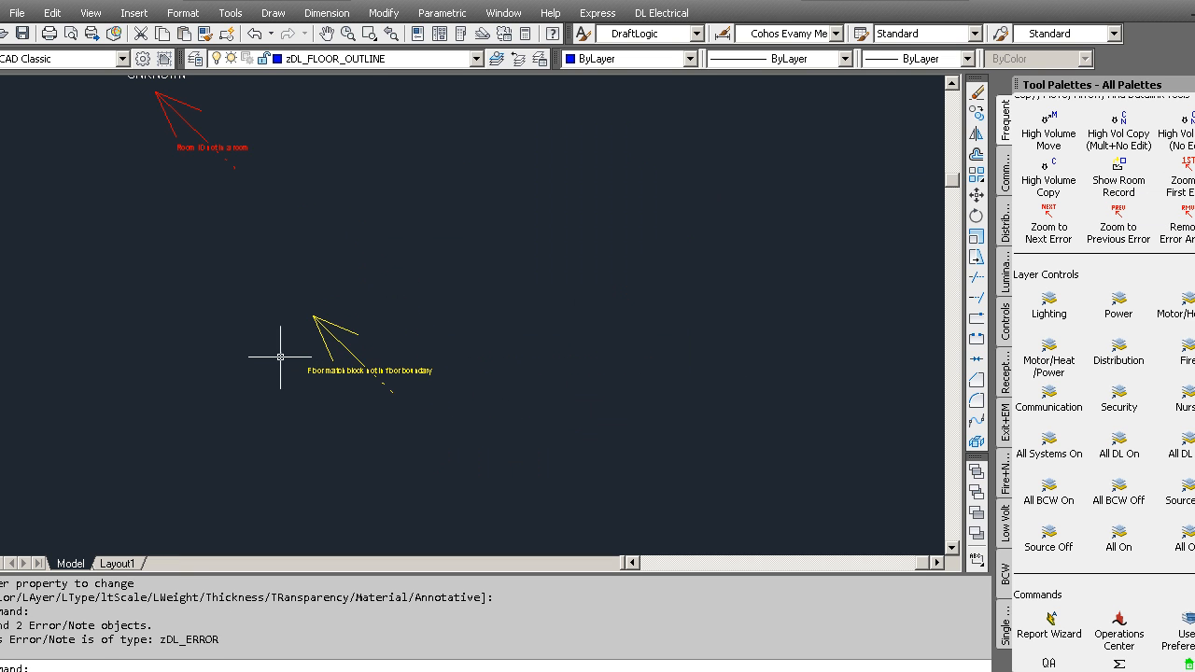
scroll(271, 348, "down", 1)
Step: List the properties of the yellow floor match error arrow and its block, and examine the block's layer and name
scroll(275, 349, "up", 2)
left_click(529, 439)
left_click(226, 257)
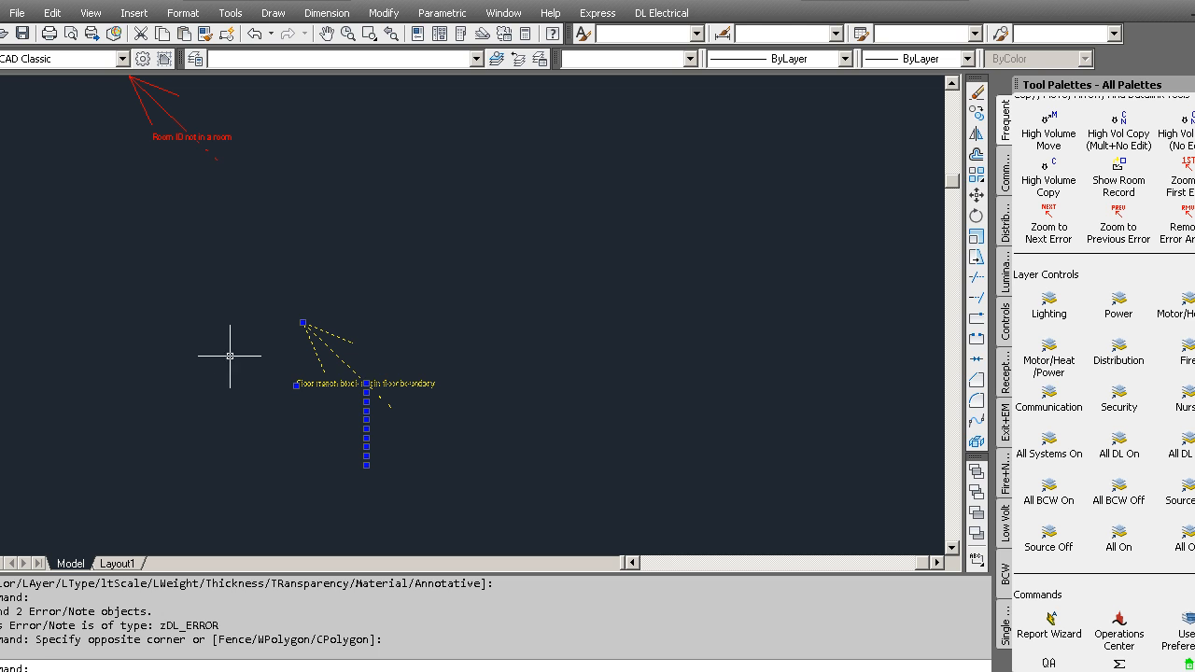
type("li")
key("Return")
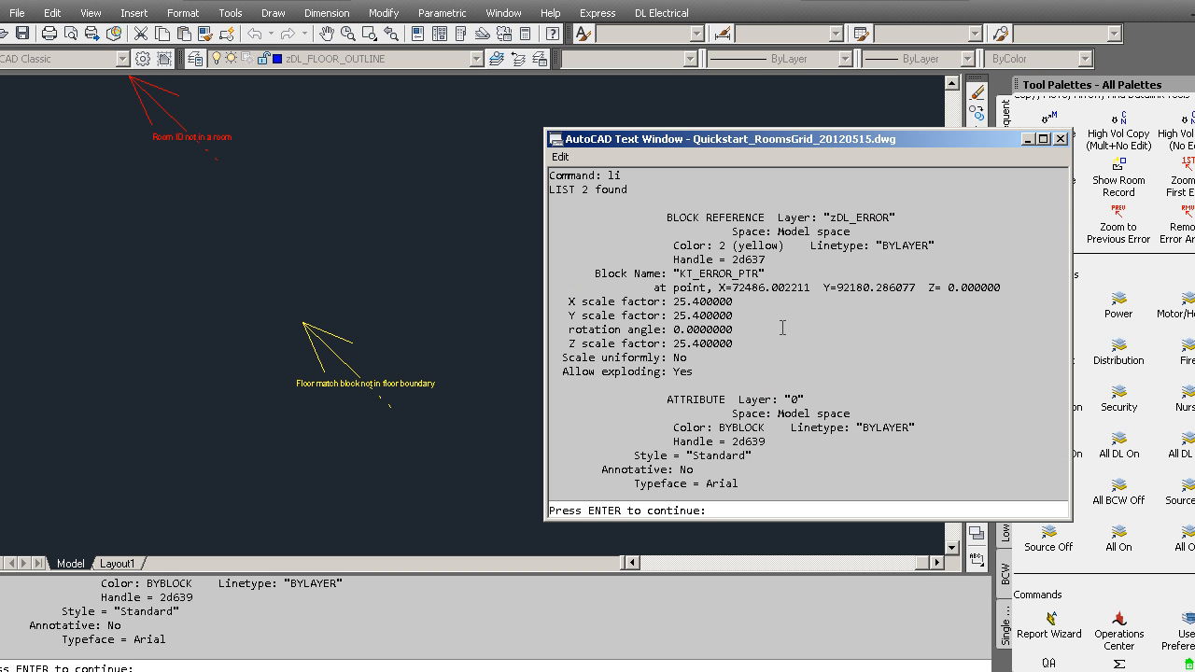
key("Return")
left_click_drag(662, 399, 794, 445)
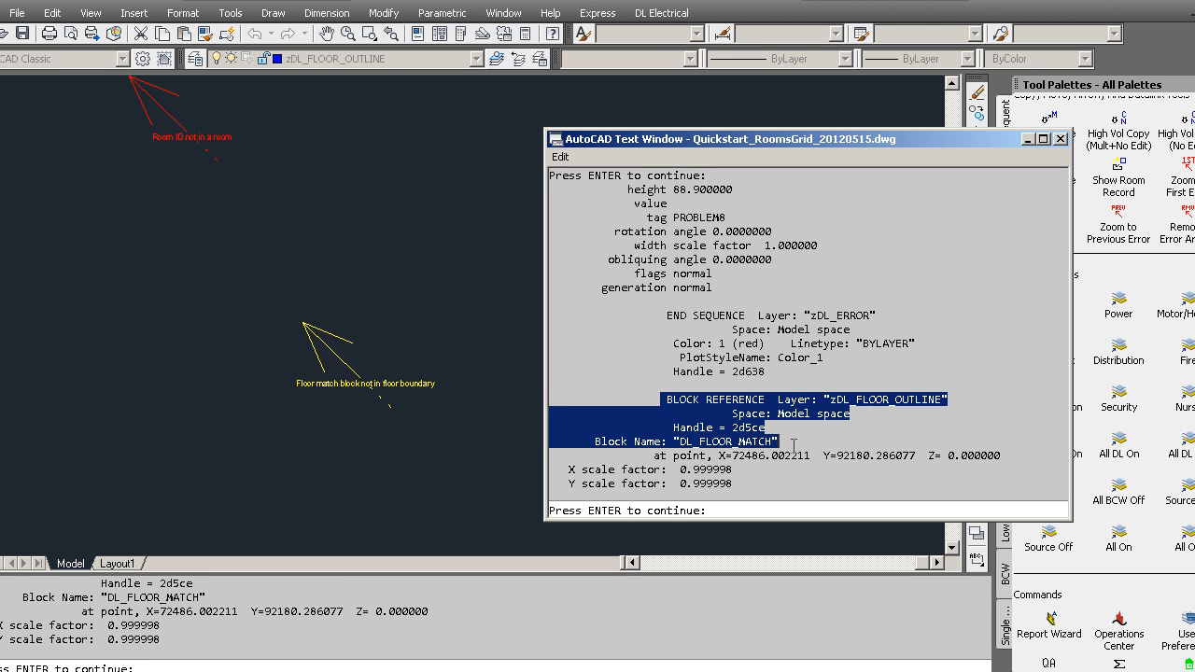
key("Return")
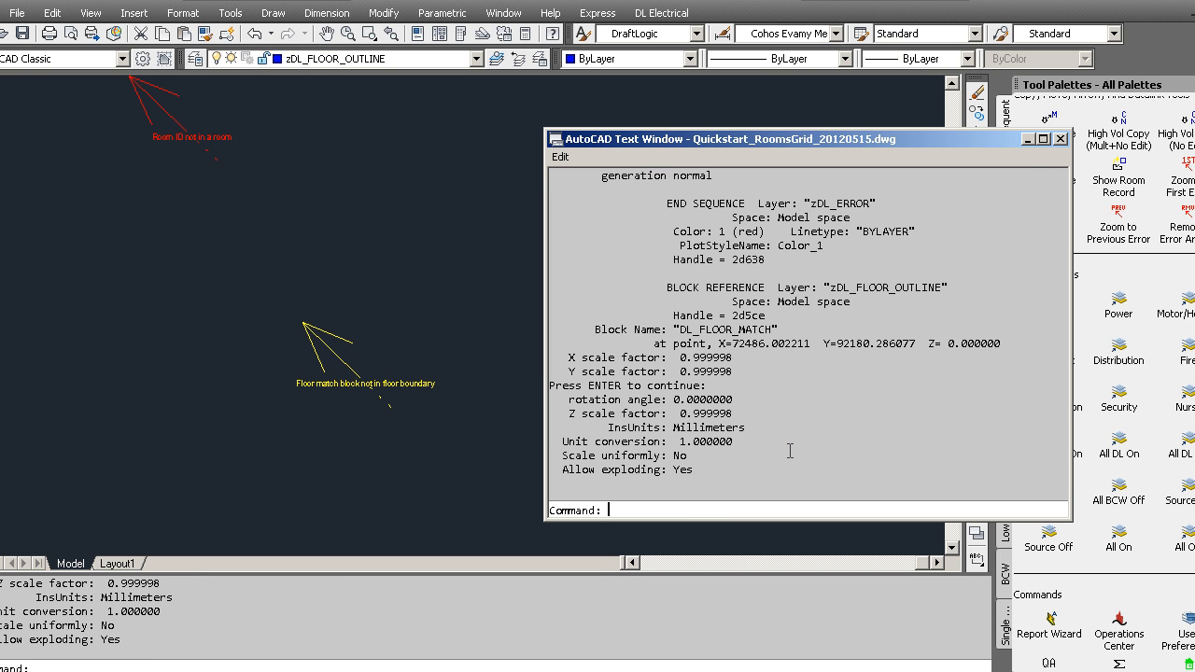
left_click(1004, 169)
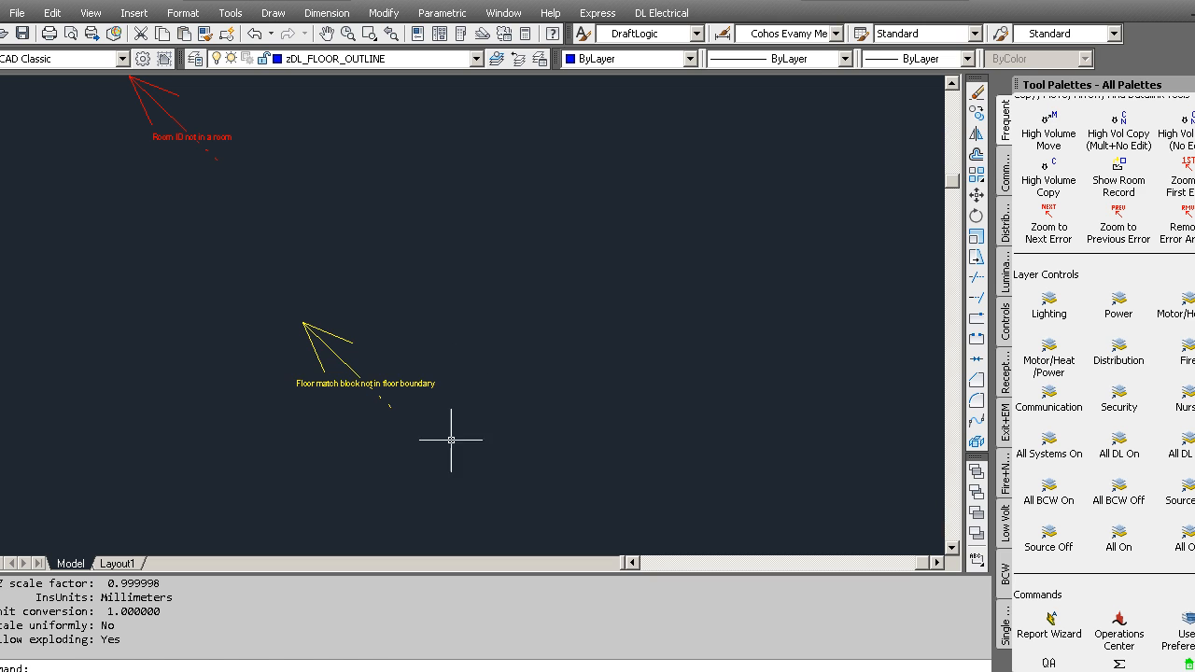
Step: Erase the yellow floor match error arrow together with the stray floor match block it marks
left_click(470, 440)
left_click(216, 252)
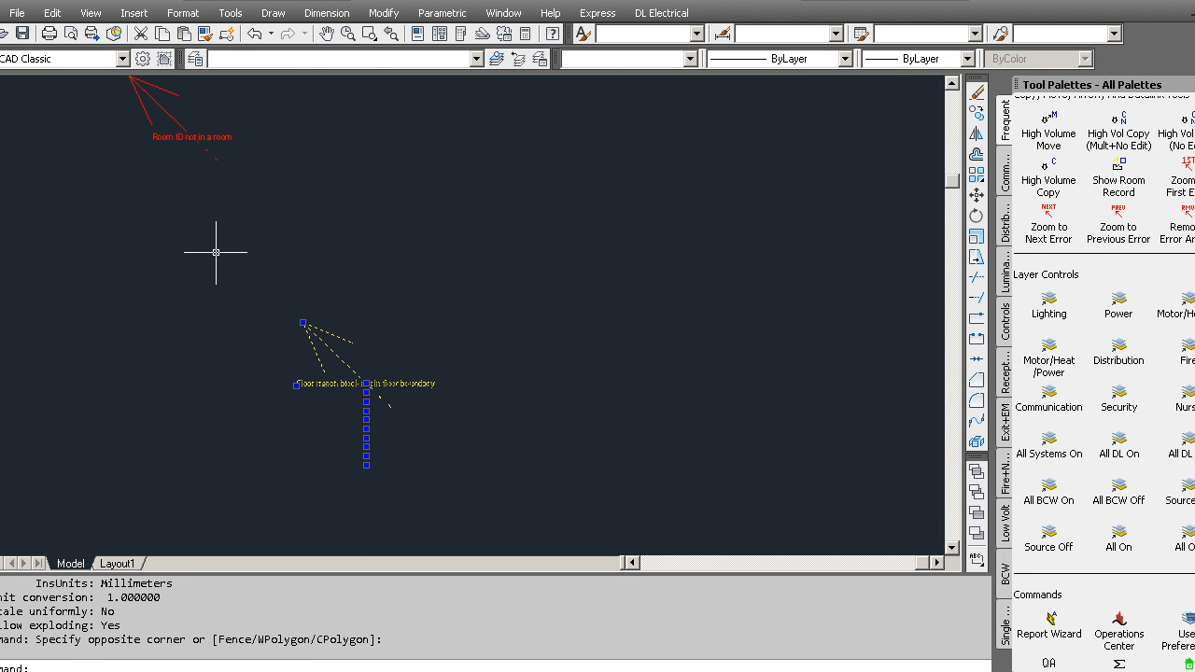
key("Delete")
Step: Erase the red room ID error arrow and the stray UNKNOWN room identifier outside the building
middle_click_drag(167, 276, 444, 531)
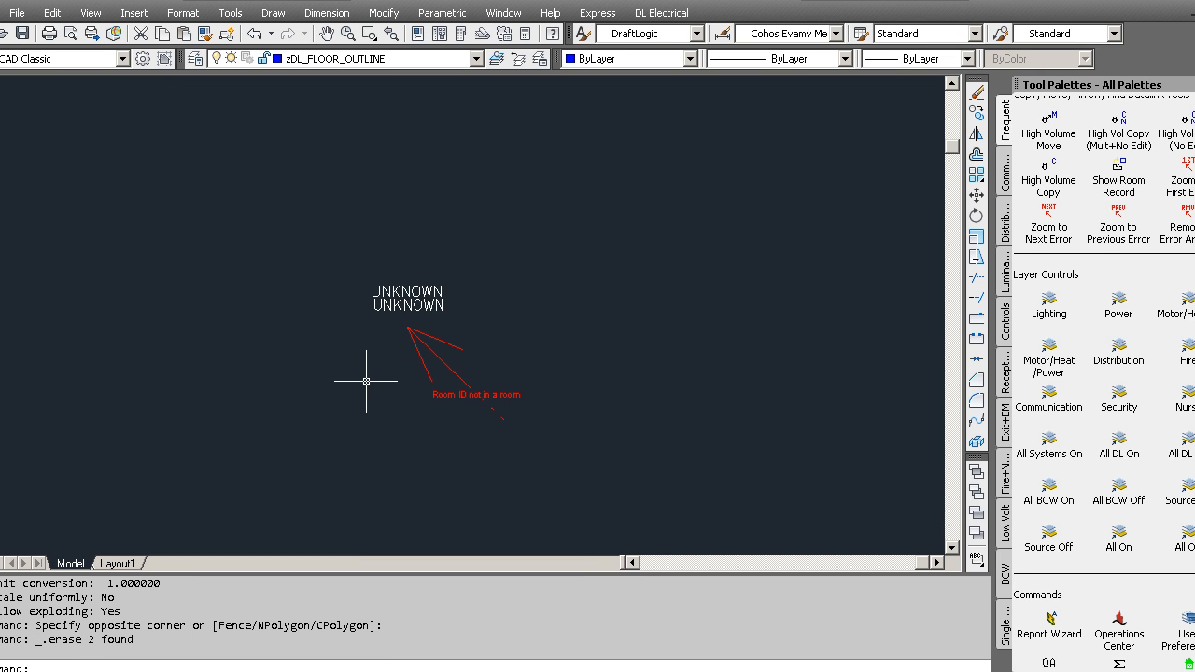
left_click(623, 486)
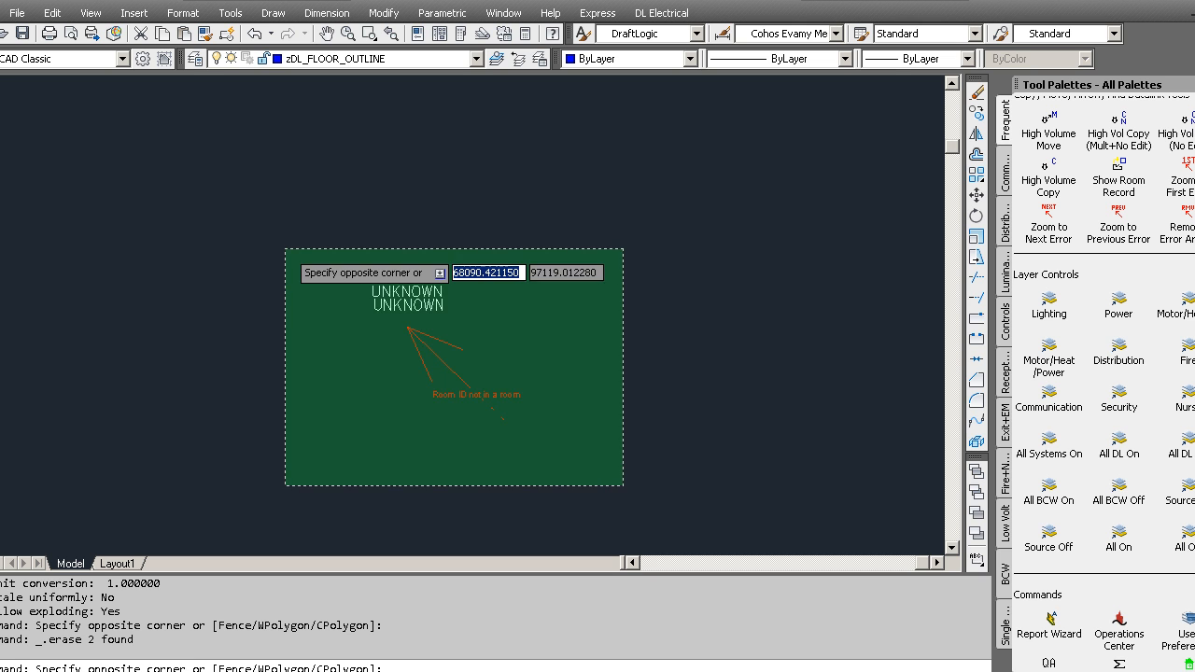
left_click(285, 248)
key("Delete")
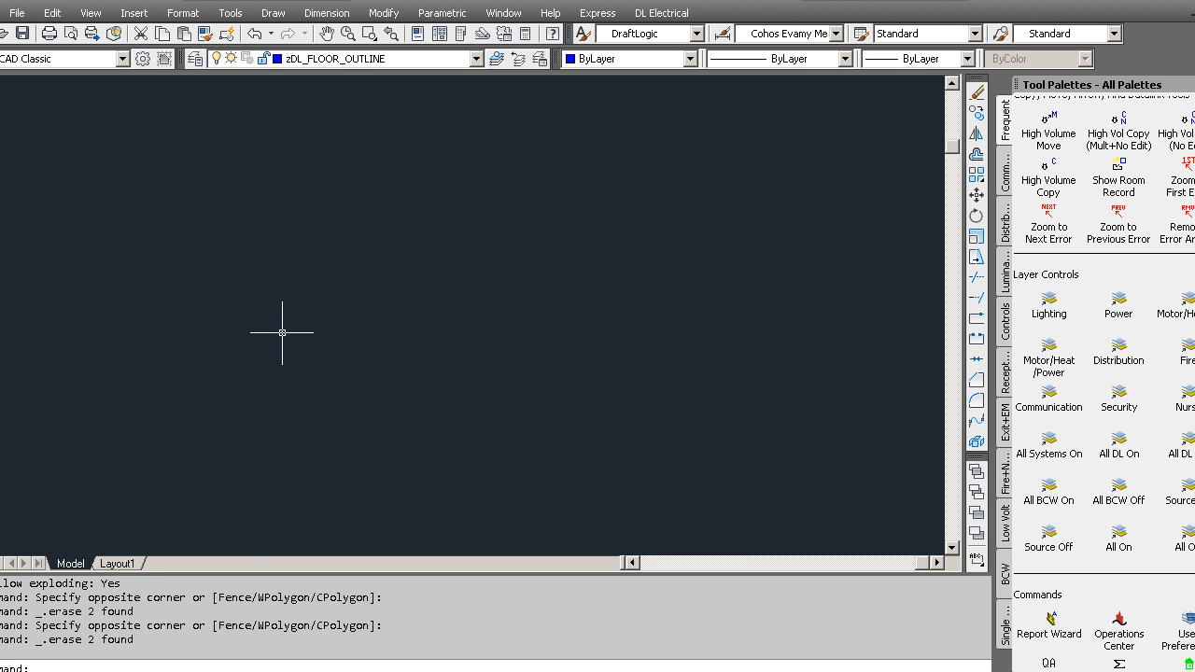
scroll(303, 339, "down", 5)
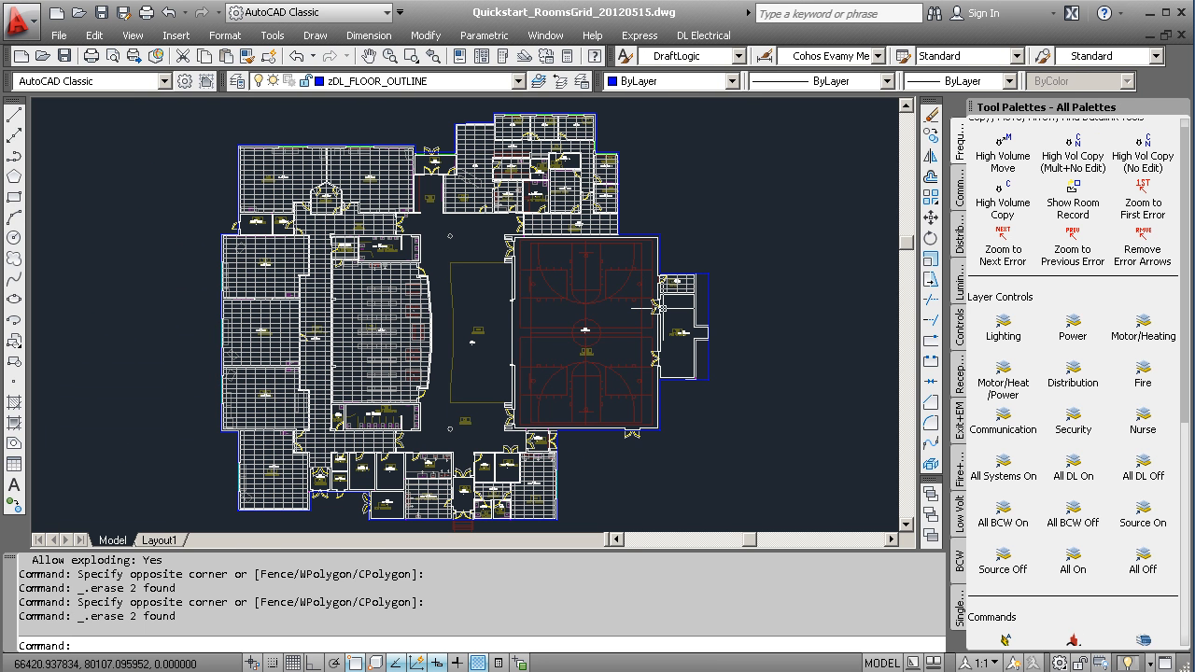
Step: Check the drawing's blocks and polylines, and run Automated Placement on all rooms for the Fixtures and Receptacles systems
left_click(959, 190)
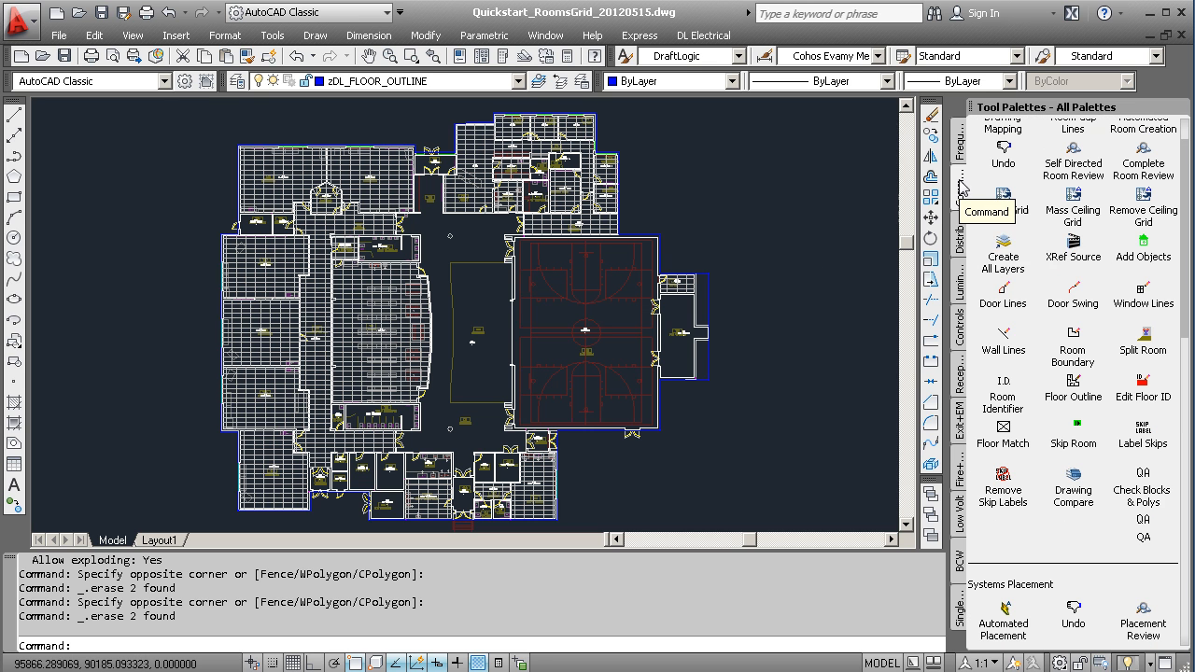
left_click(1144, 478)
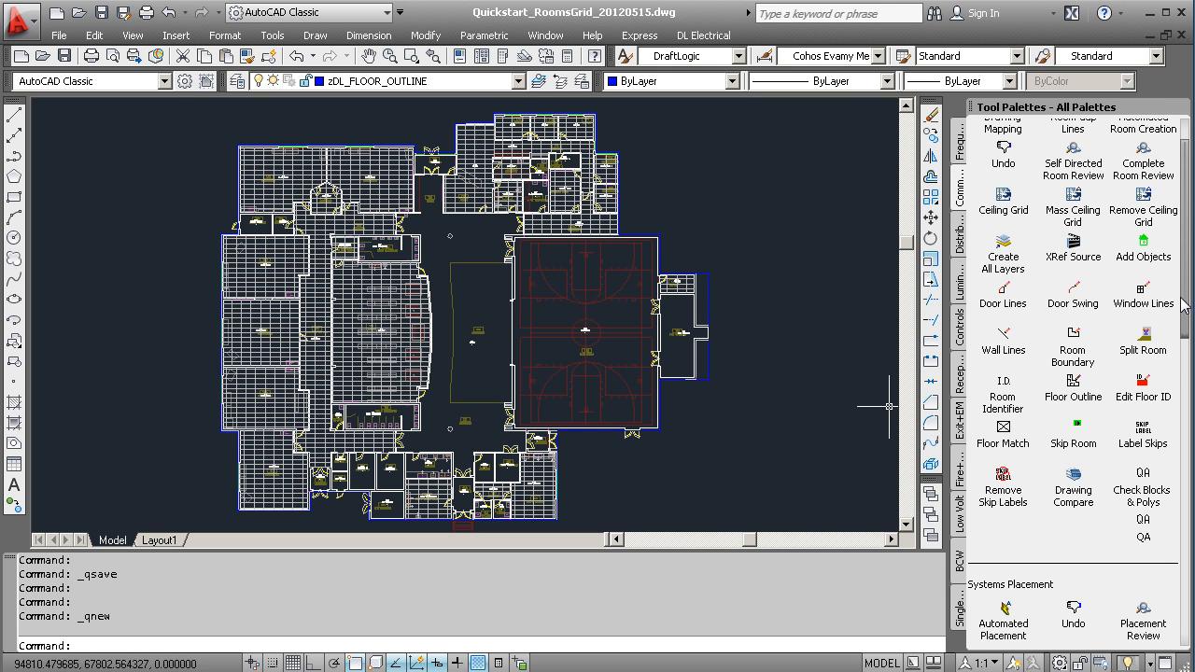
left_click_drag(1187, 307, 1189, 287)
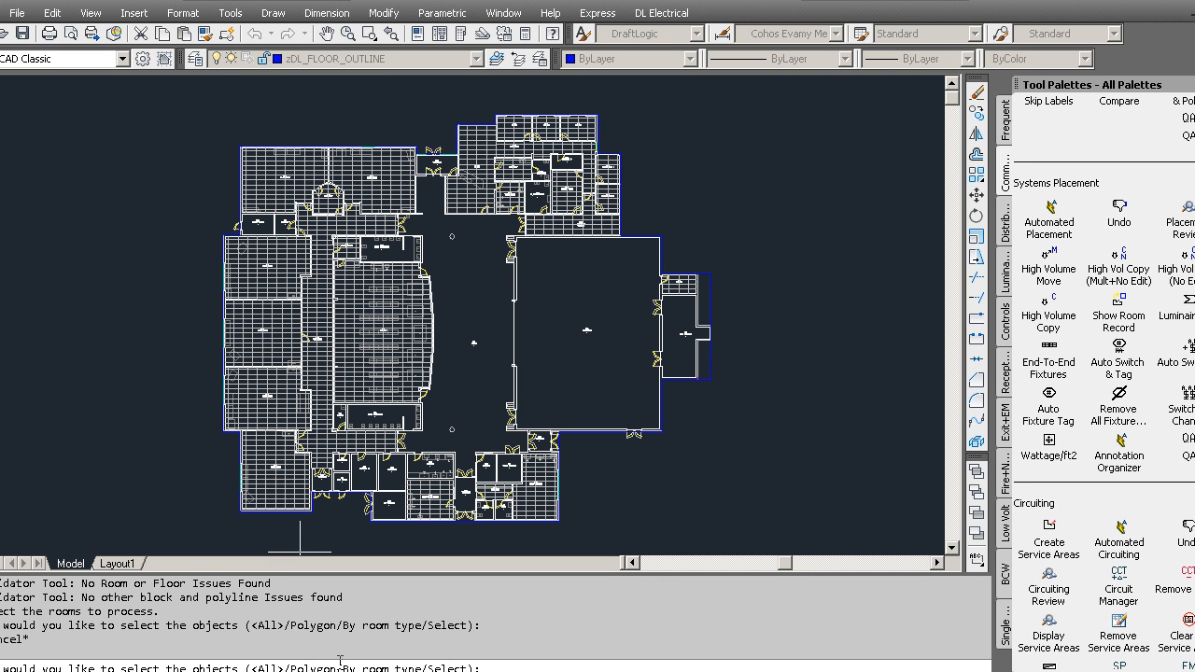
left_click(271, 665)
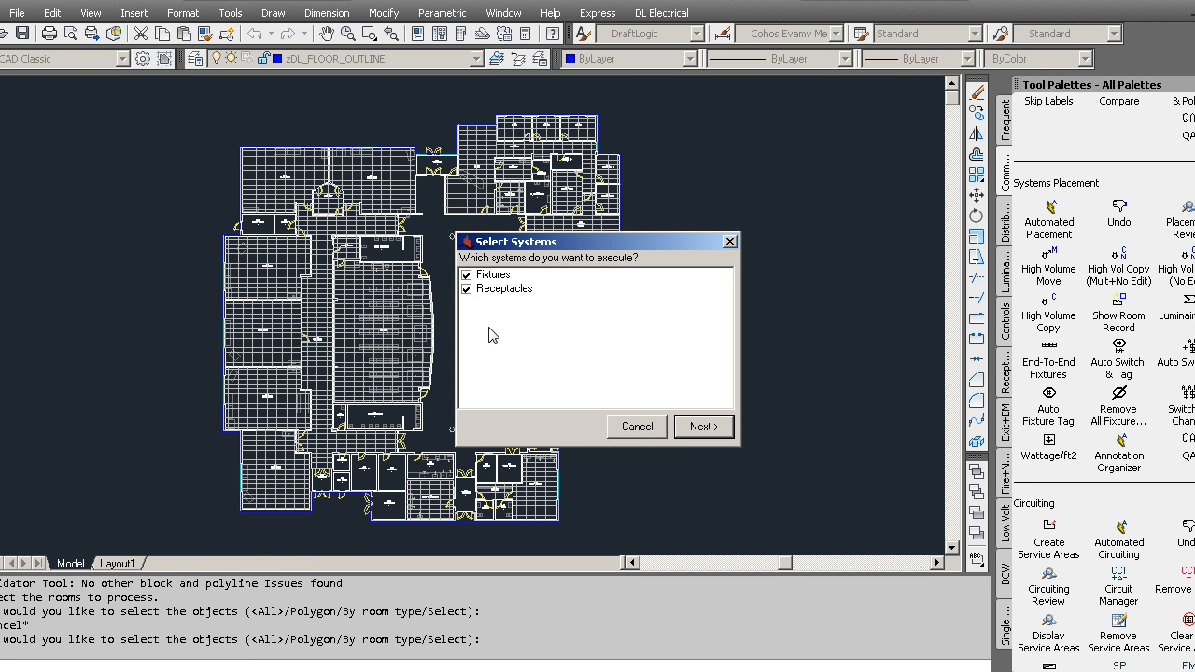
left_click(700, 426)
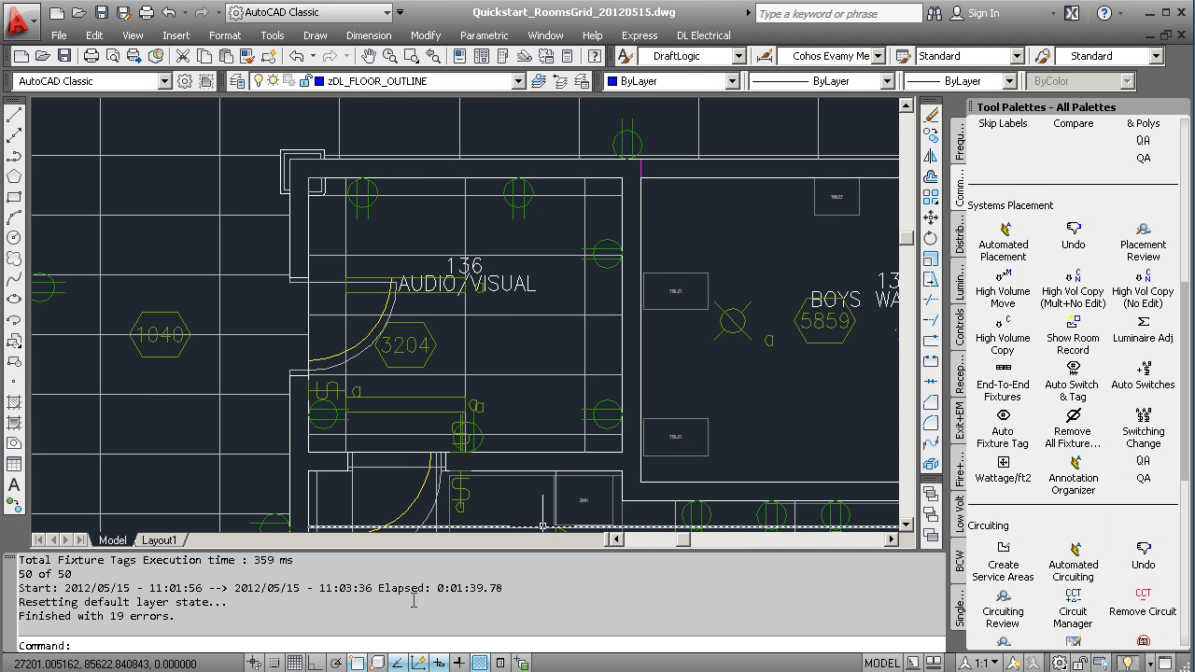
Step: Examine the elapsed placement time and the fixtures and receptacles placed across the floor plan, down to the library
left_click_drag(378, 588, 513, 591)
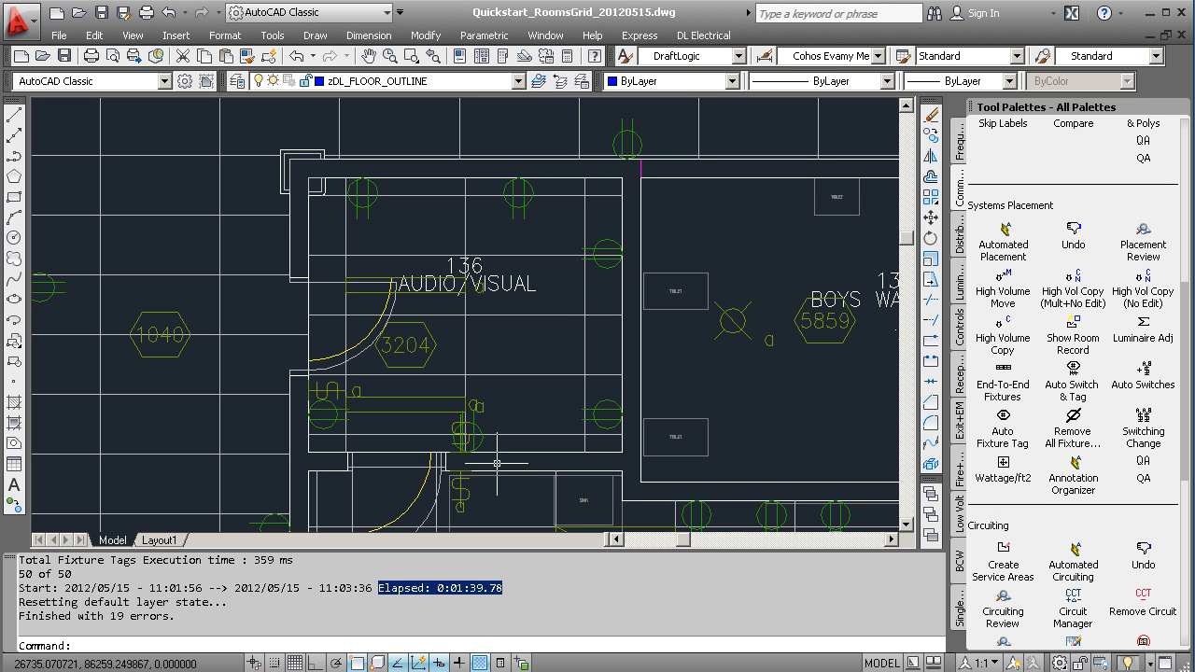
scroll(567, 309, "down", 3)
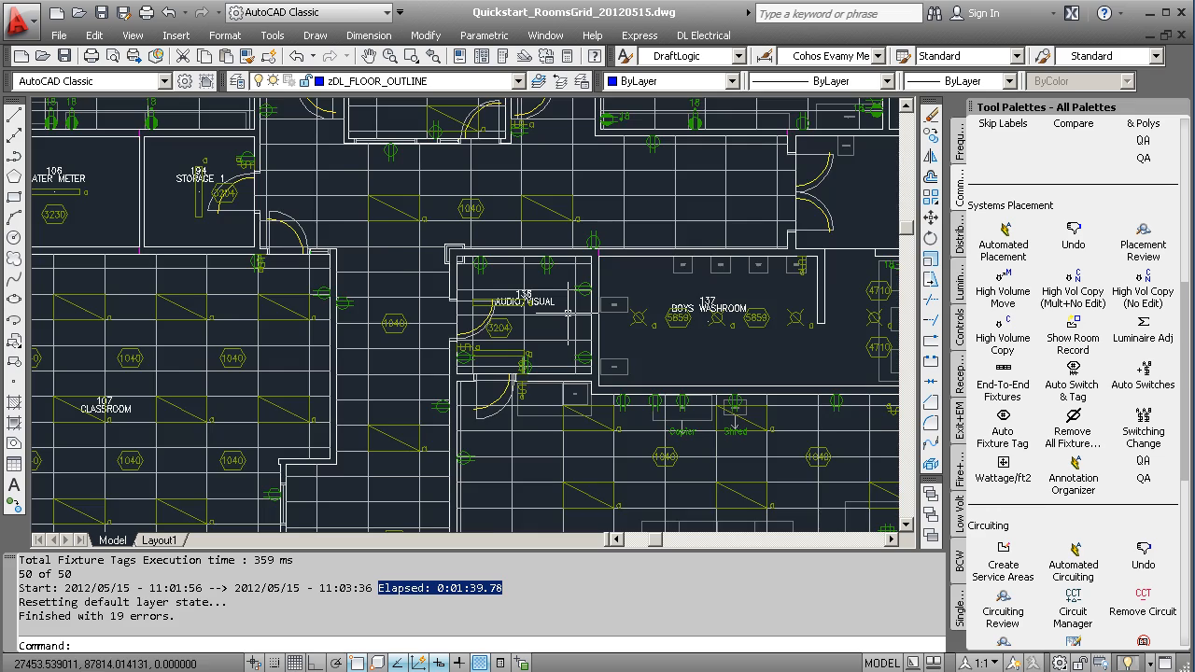
scroll(594, 327, "down", 2)
scroll(593, 327, "down", 5)
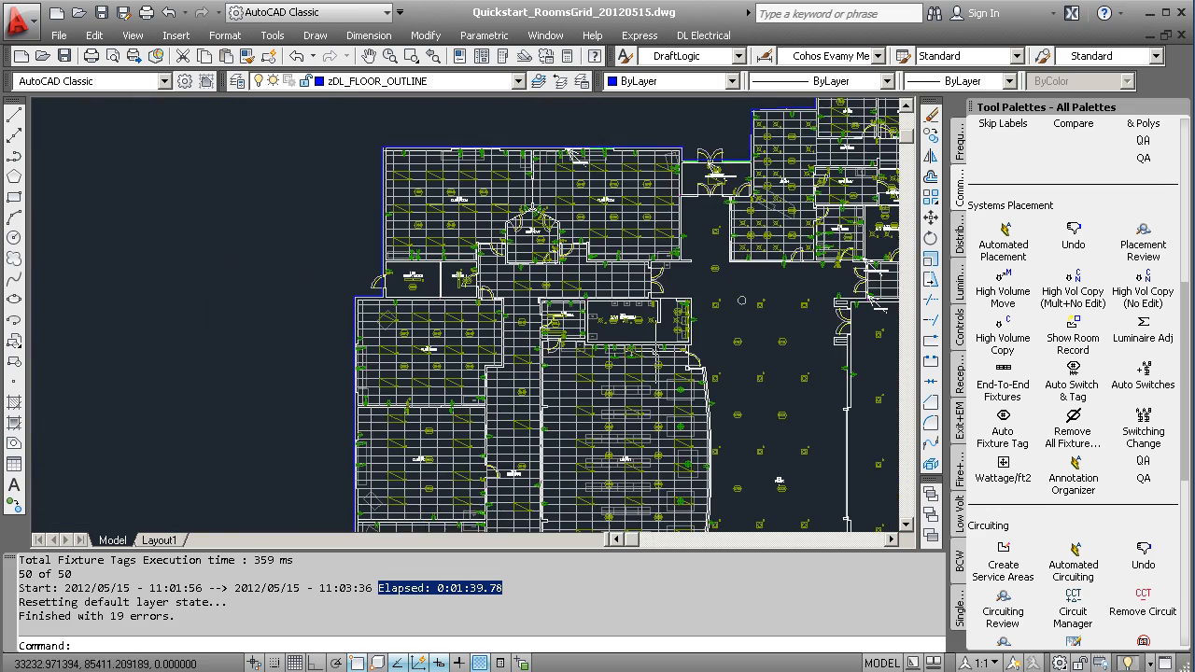
scroll(397, 346, "down", 4)
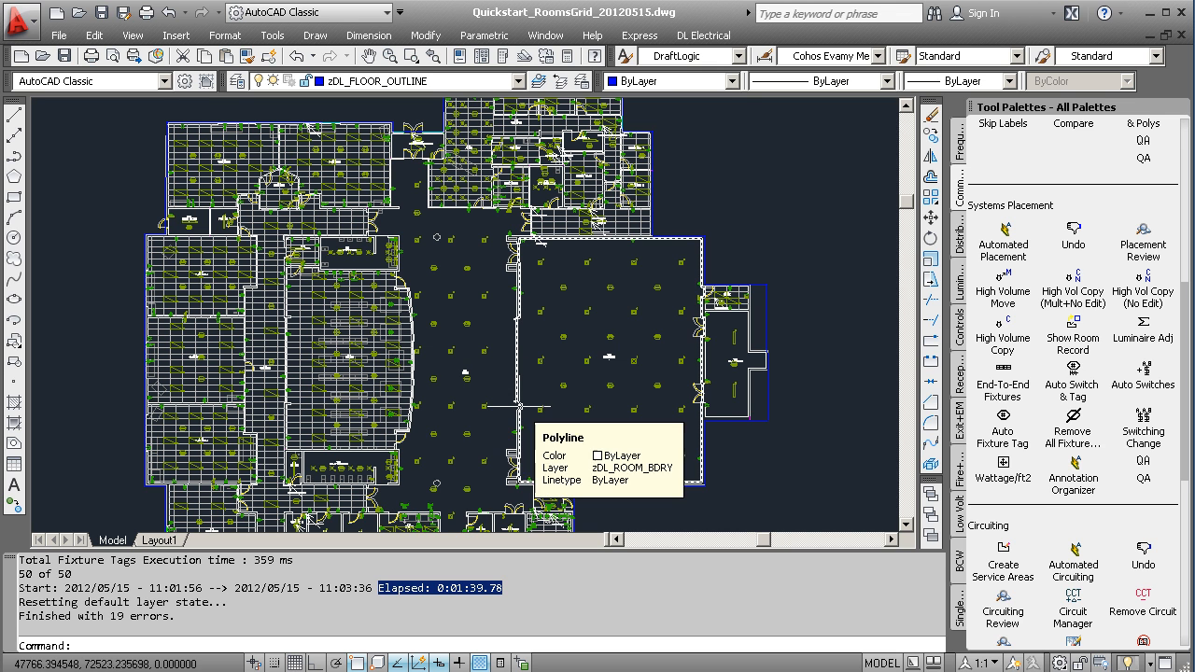
scroll(348, 289, "up", 2)
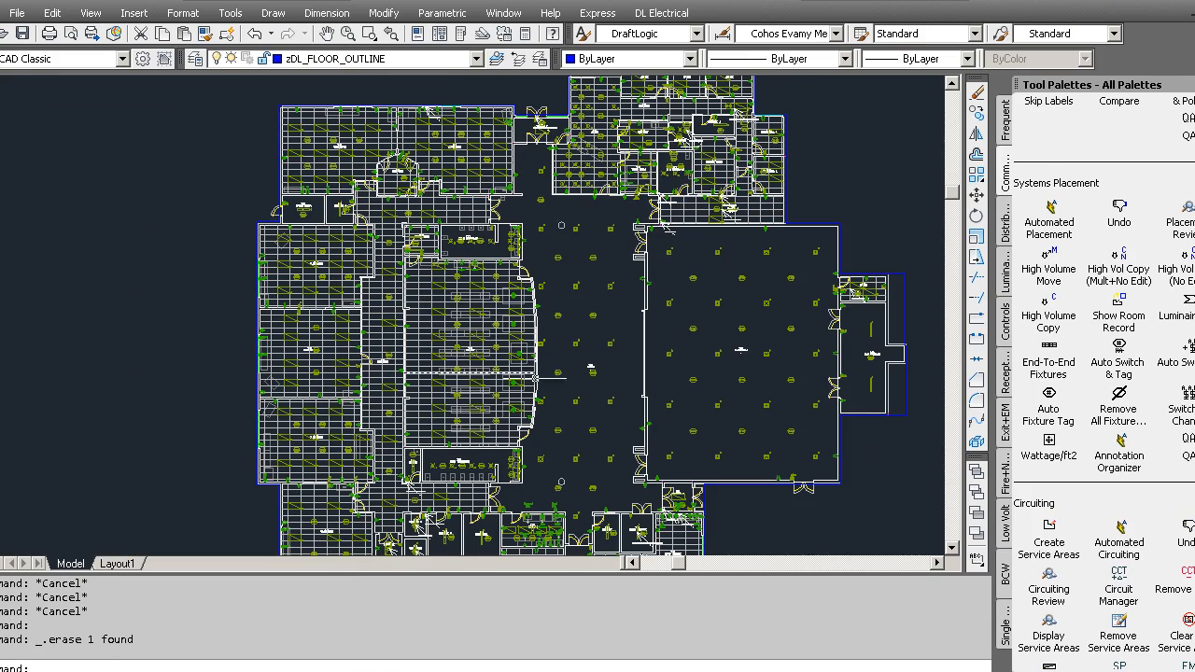
scroll(490, 374, "up", 1)
scroll(479, 375, "up", 3)
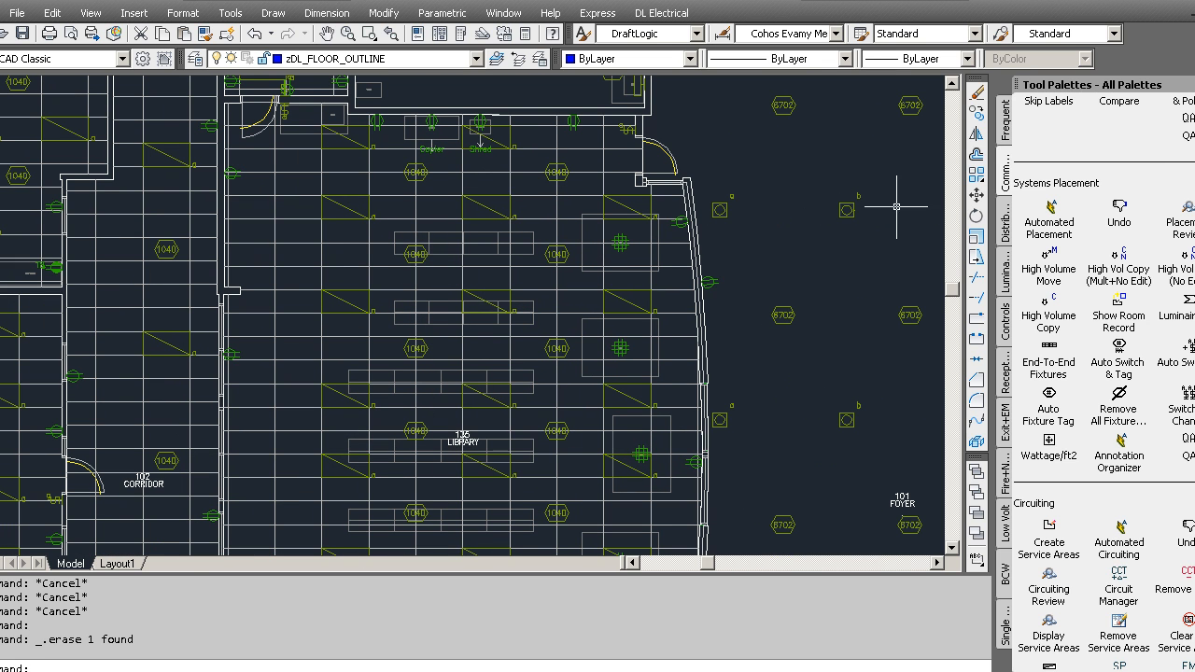
Step: Show the room record of the library and review its lighting and receptacle settings
left_click(1007, 137)
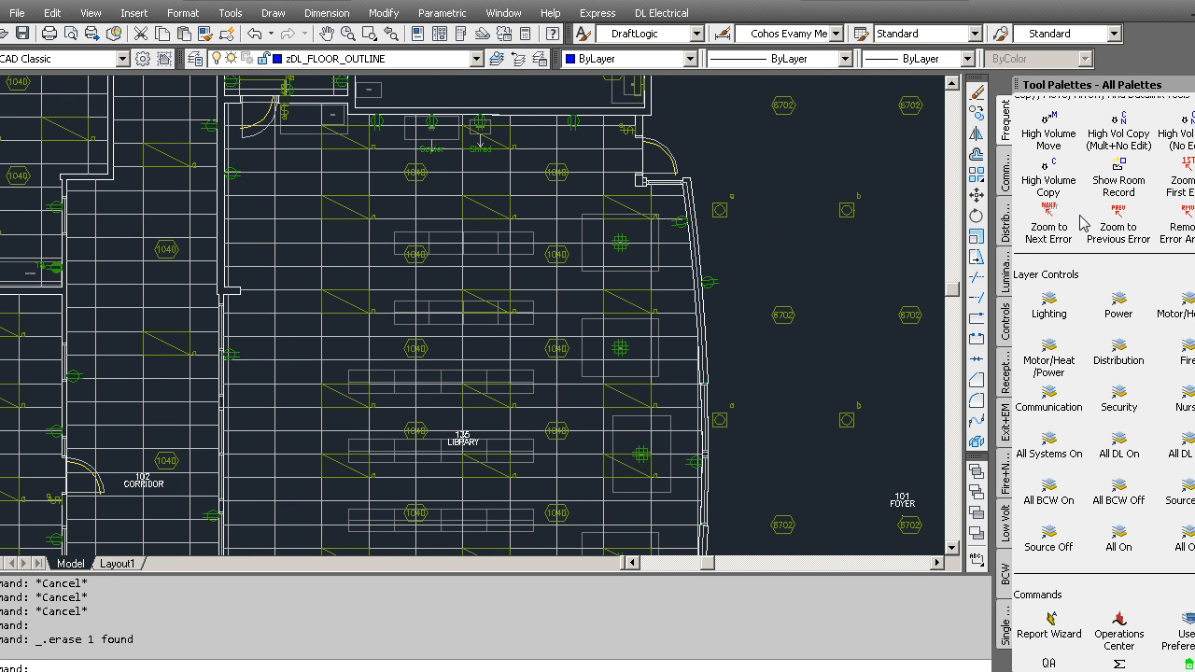
left_click(1119, 163)
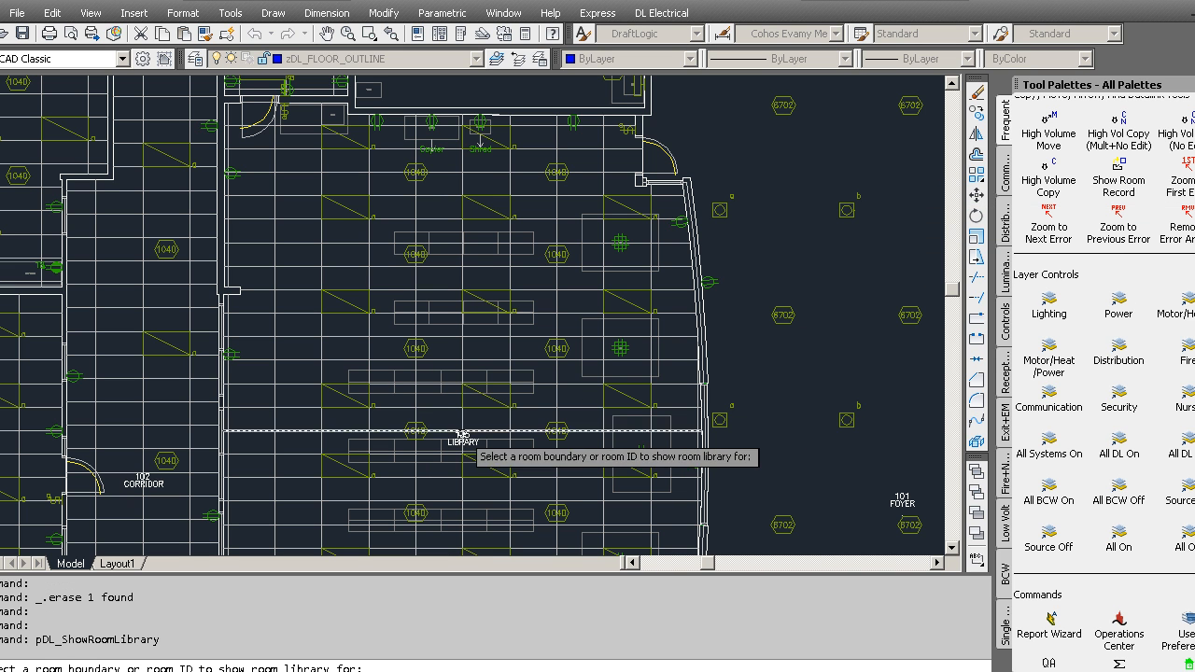
left_click(463, 439)
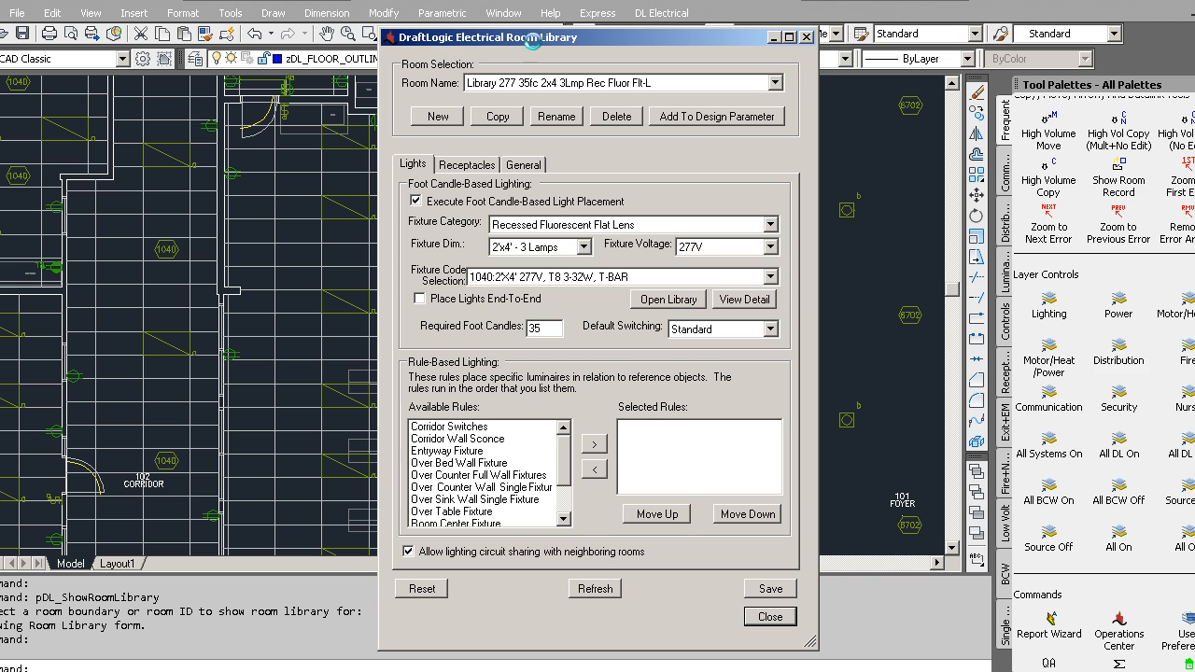
left_click_drag(549, 40, 905, 45)
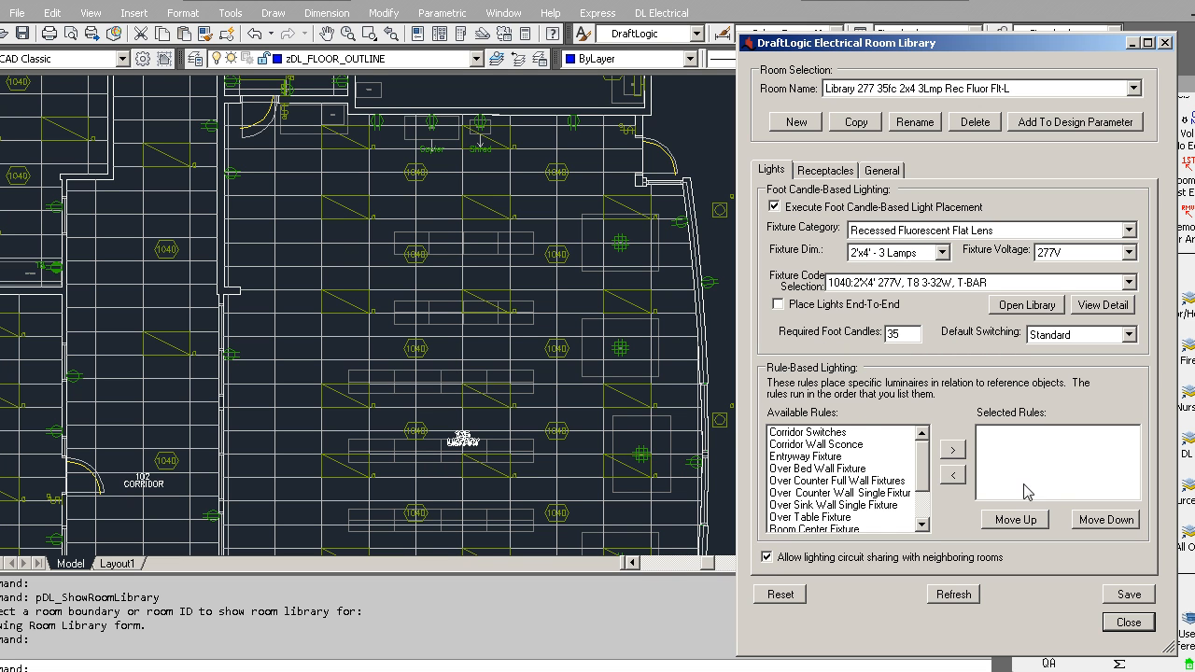
left_click(814, 171)
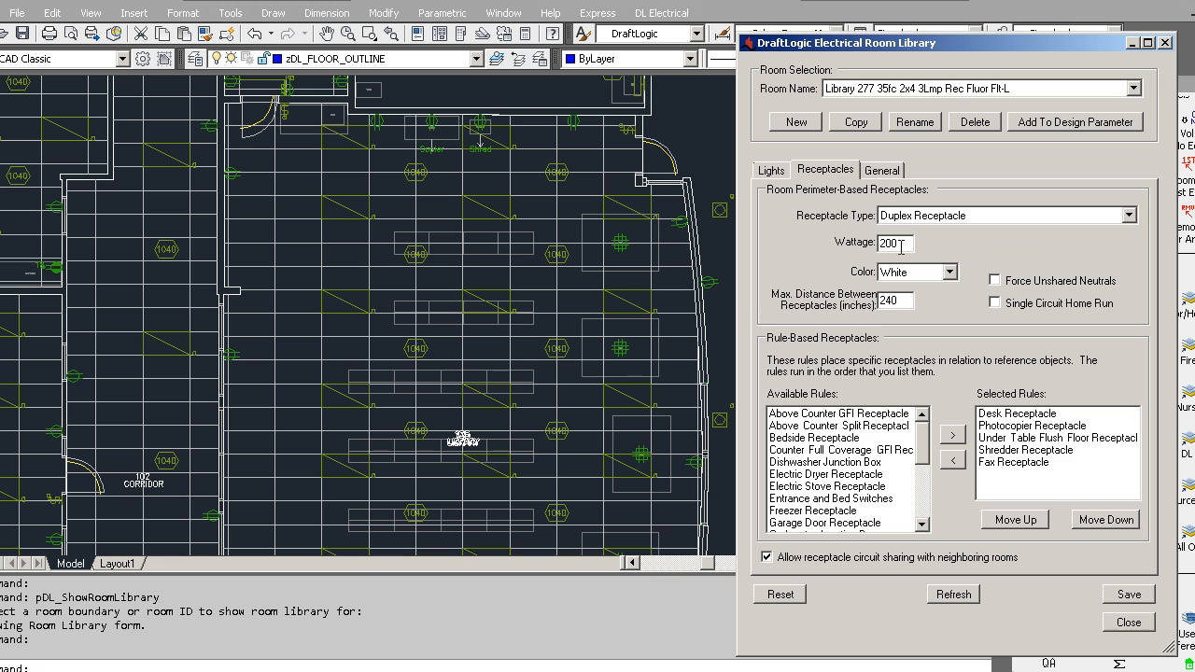
mouse_move(901, 301)
left_click(1165, 43)
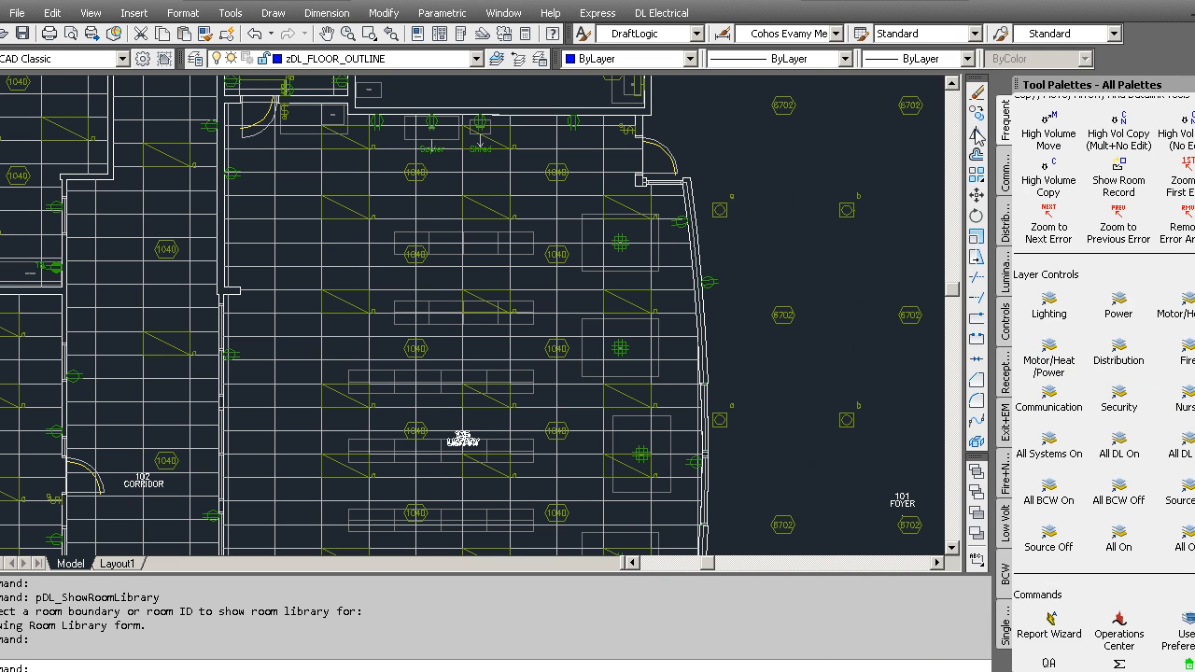
Step: Inspect the attributes and detail image of a recessed 2'x4' fluorescent fixture in the library, and leave without changes
double_click(351, 218)
left_click_drag(486, 10, 481, 40)
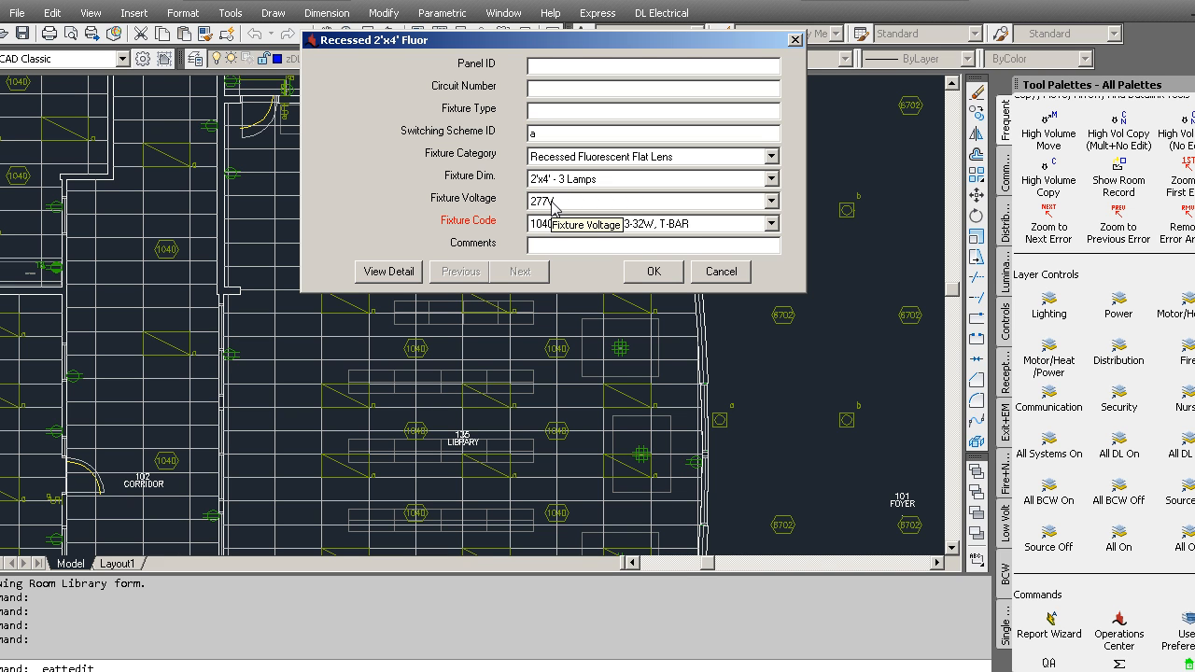
left_click(400, 273)
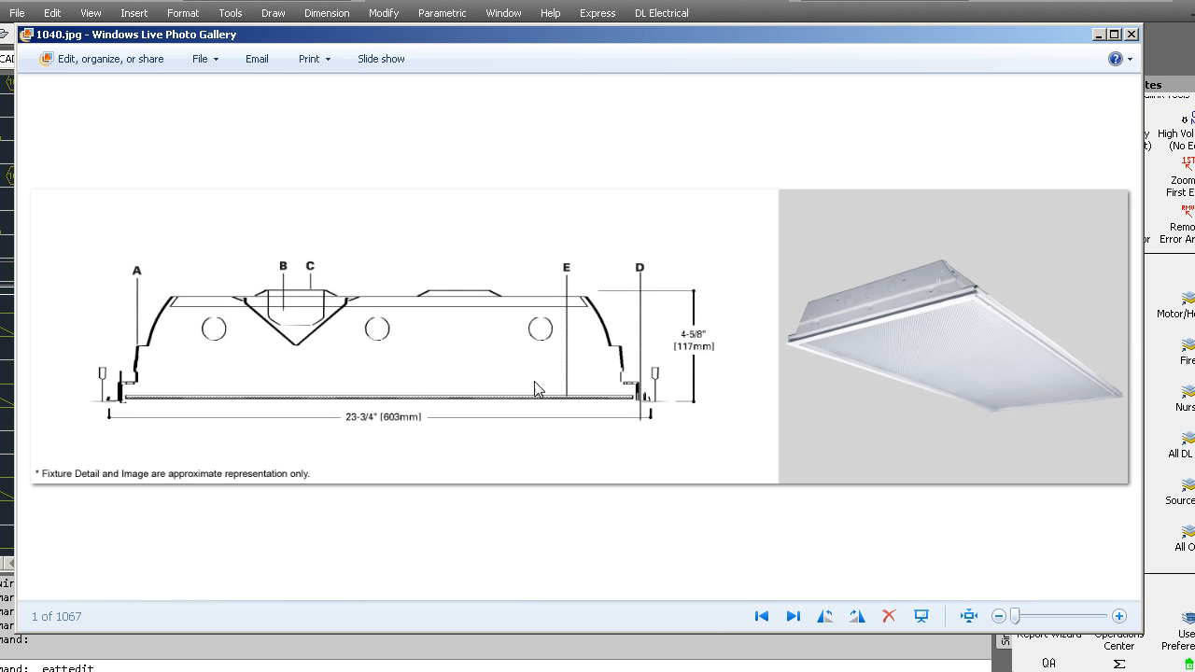
left_click(1130, 35)
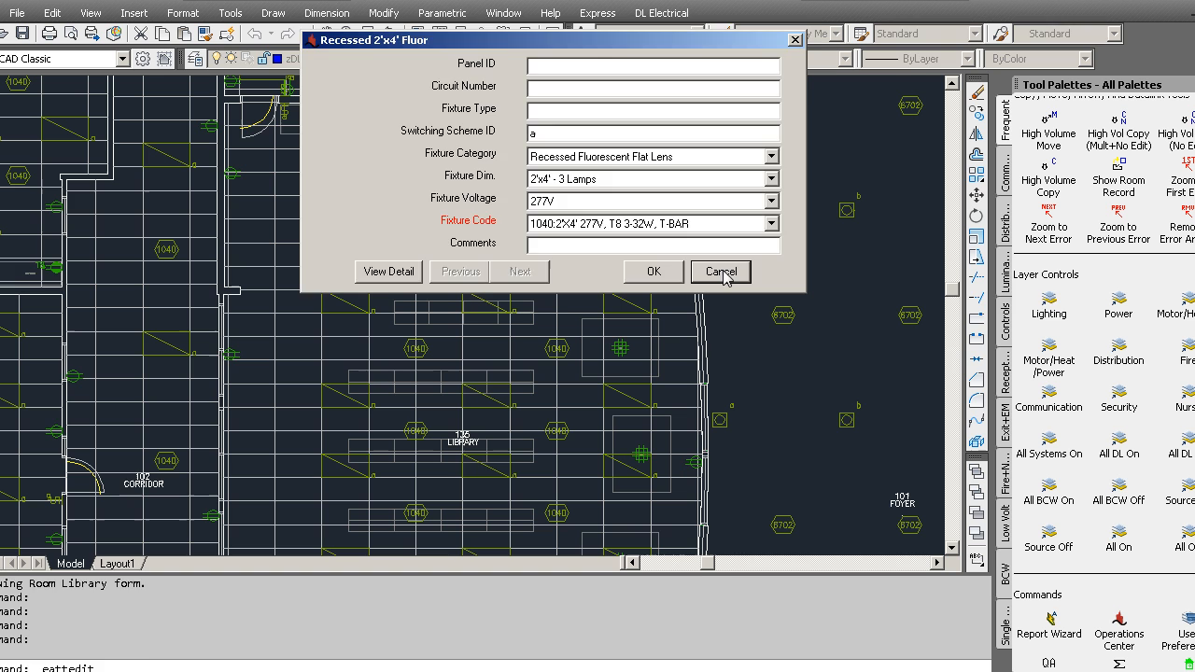
left_click(721, 272)
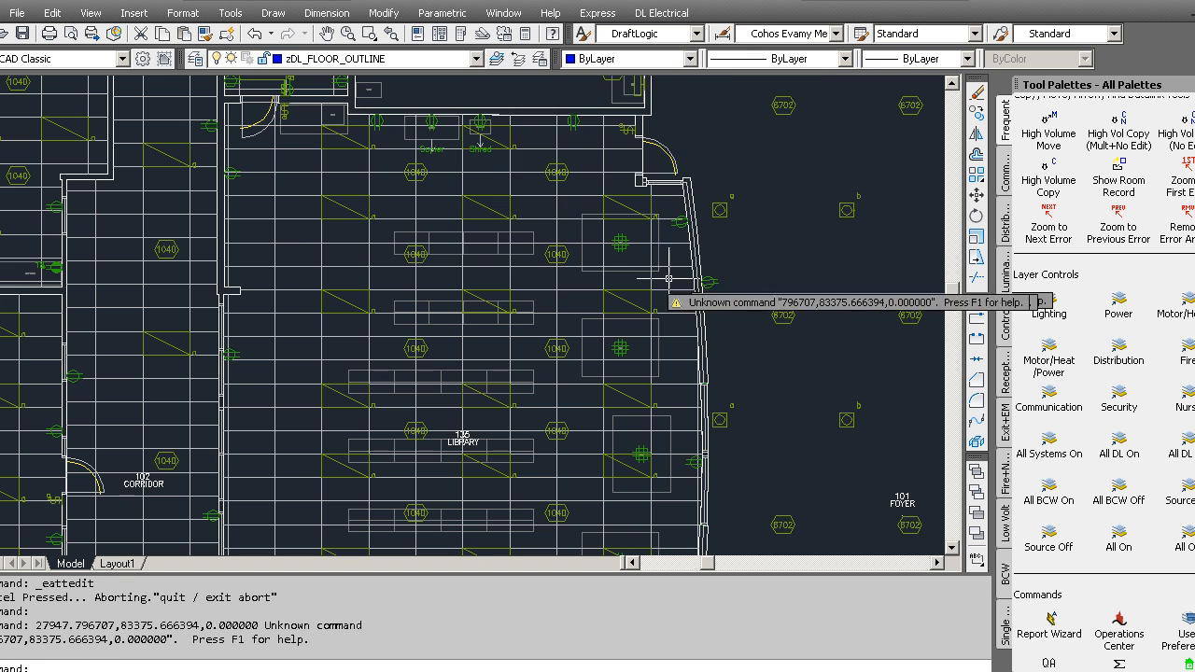
Step: Inspect the attributes and available usage types of the duplex receptacle beside the copier, and leave without changes
mouse_move(470, 182)
middle_mouse_down()
mouse_move(459, 208)
mouse_move(336, 262)
middle_mouse_up()
scroll(336, 261, "up", 5)
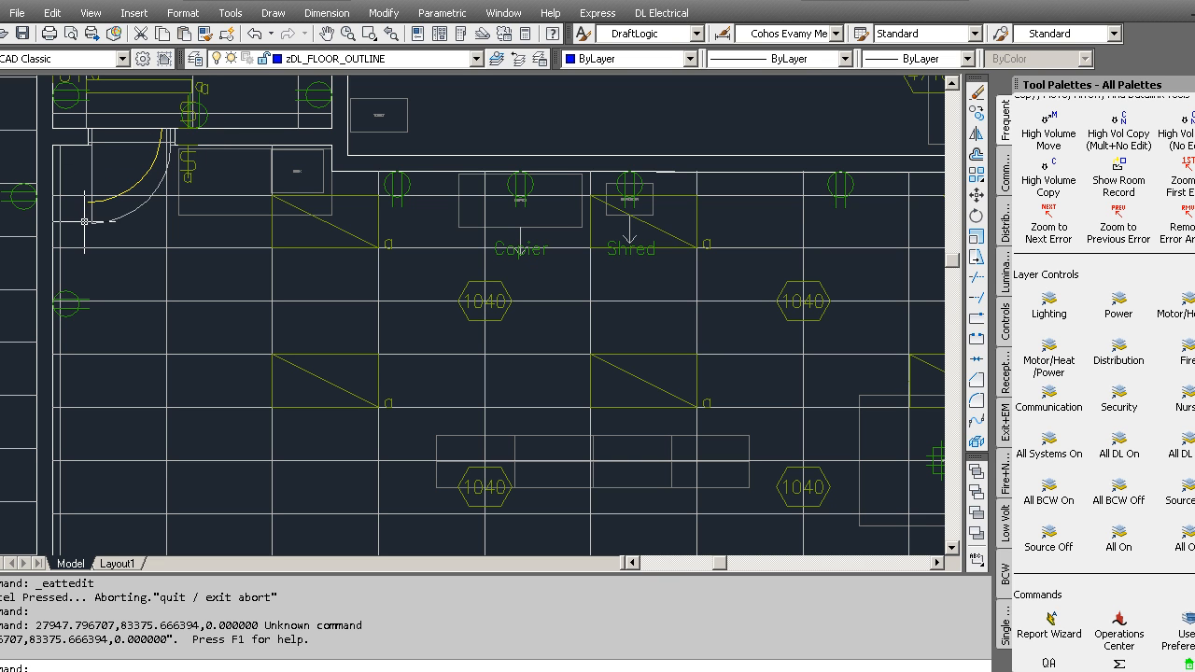
double_click(397, 183)
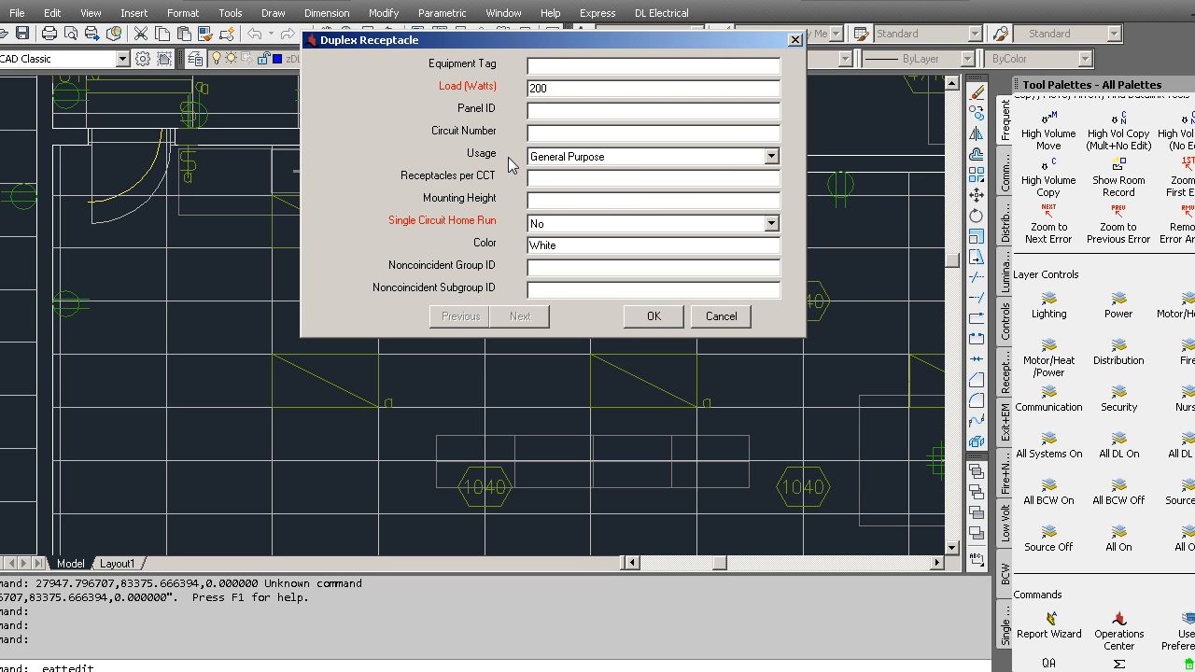
left_click(772, 157)
mouse_move(773, 215)
left_mouse_down()
mouse_move(768, 234)
mouse_move(769, 203)
mouse_move(767, 233)
left_mouse_up()
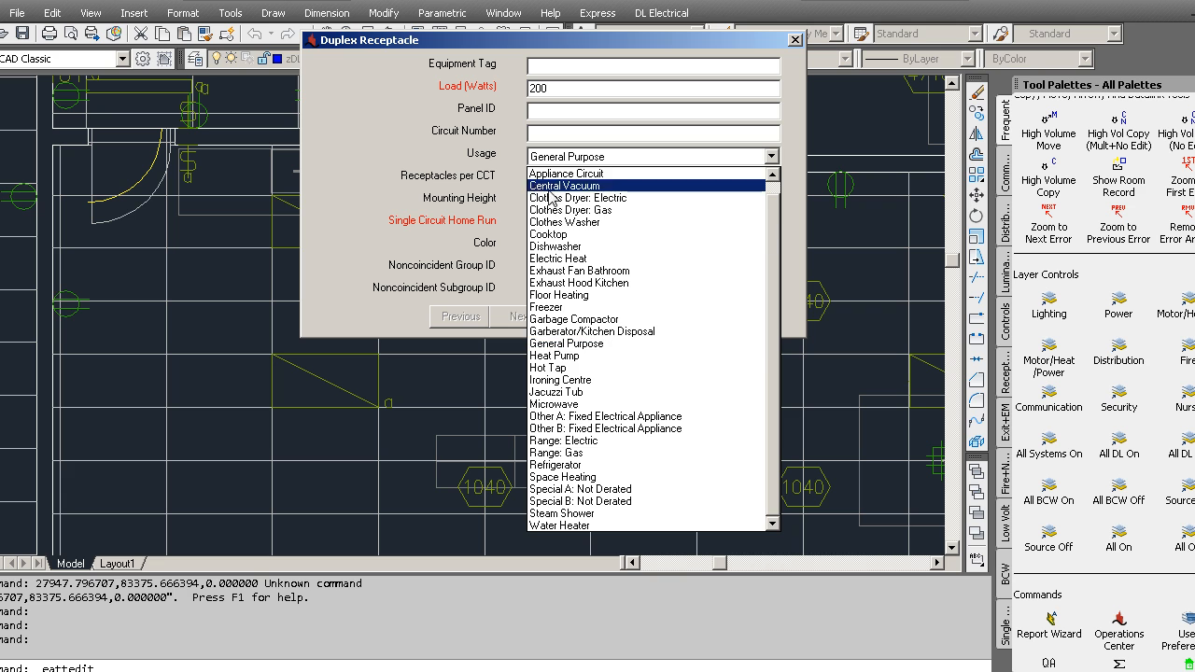
left_click(565, 343)
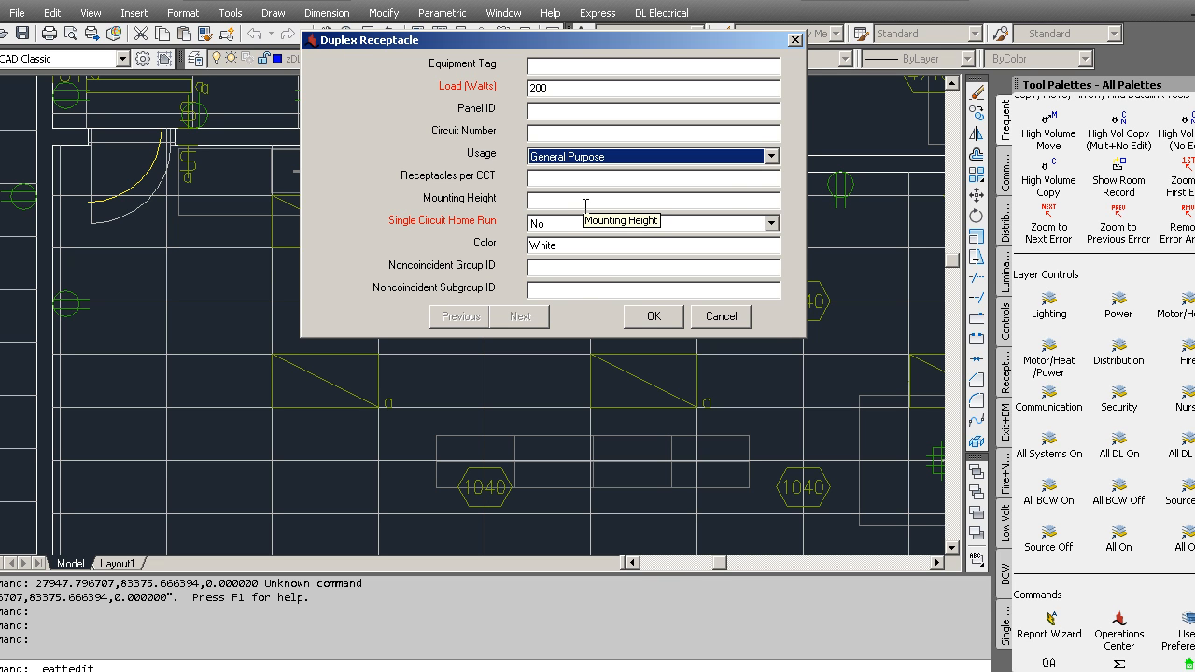
left_click(772, 157)
scroll(773, 221, "up", 1)
scroll(773, 224, "down", 1)
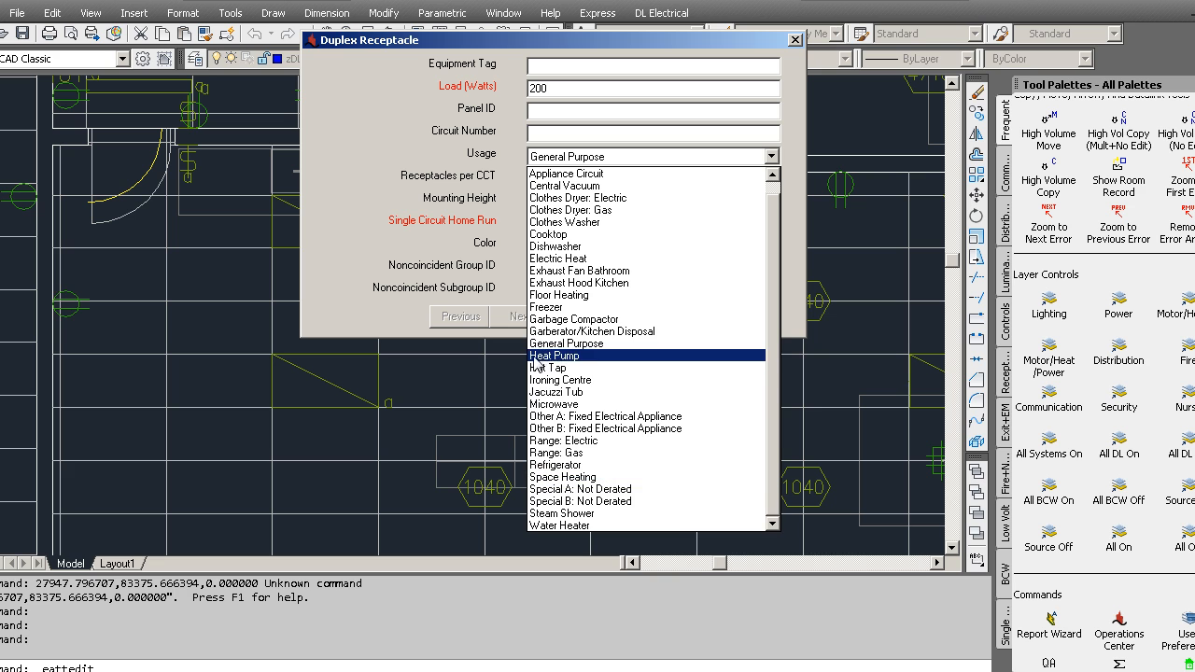
left_click(564, 343)
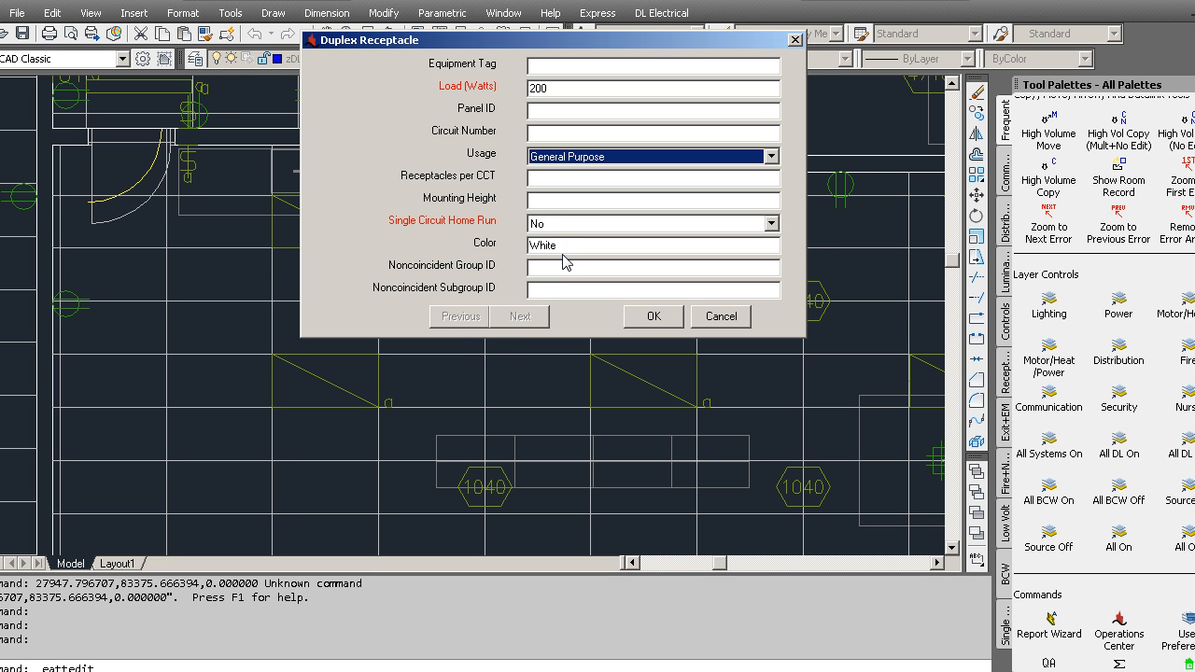
key("Escape")
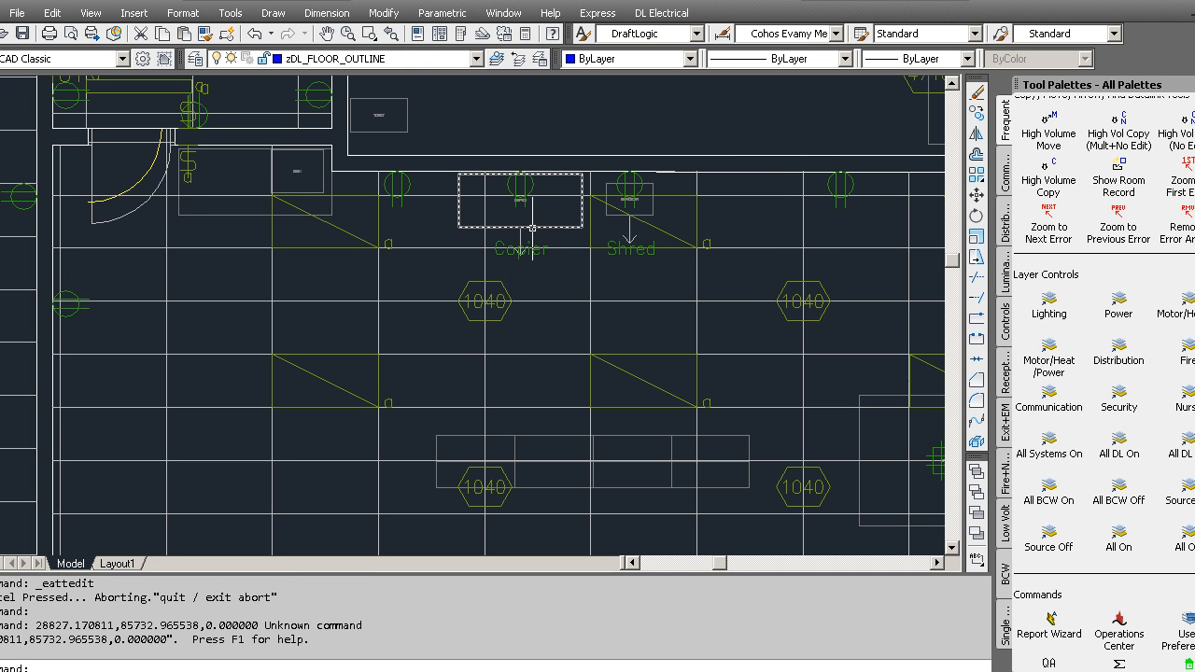
Step: Examine the layer of the copier outline in the library
left_click(532, 228)
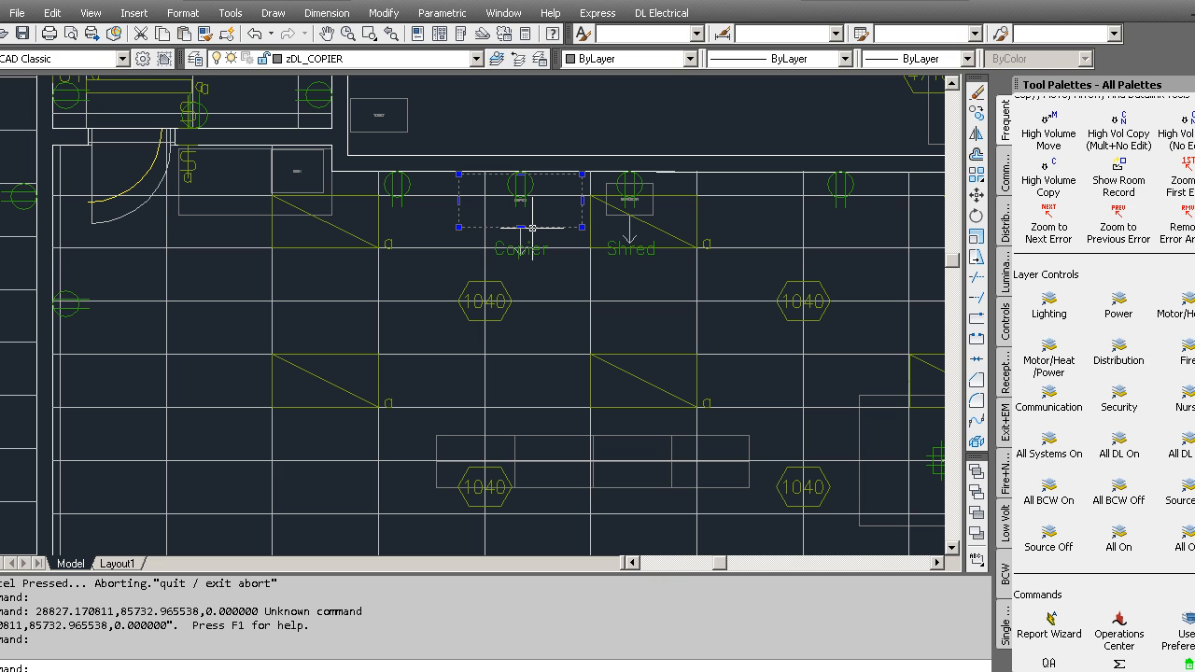
key("Escape")
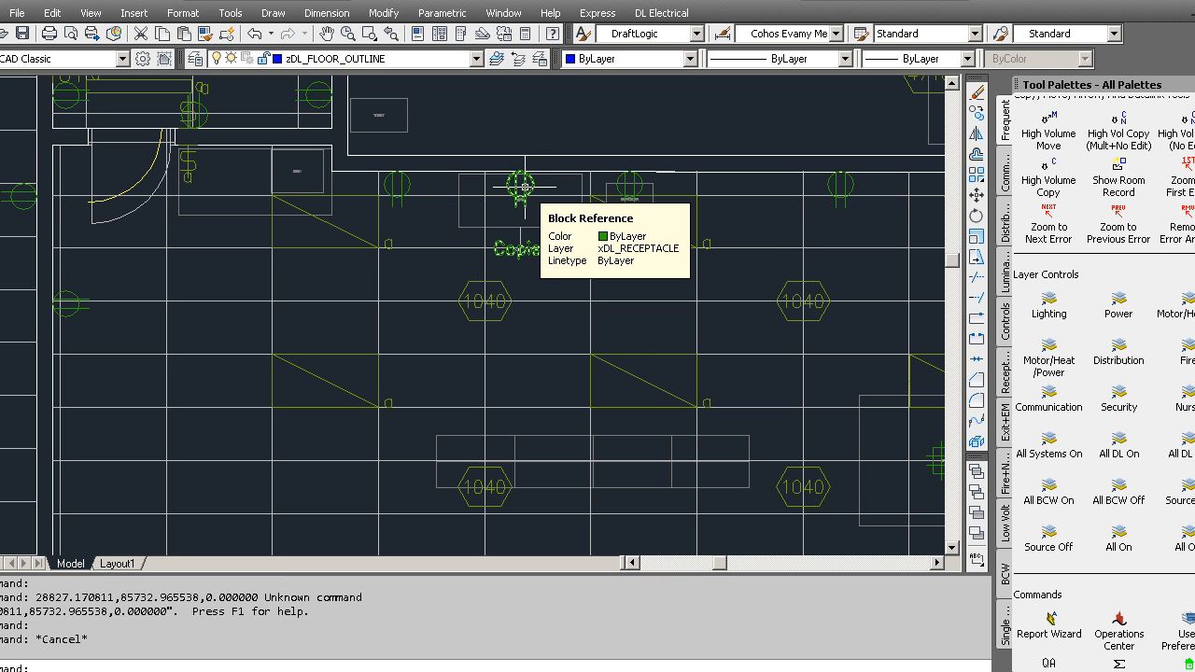
Step: Inspect the attributes of the copier and shredder receptacles along the library's upper wall, and leave both without changes
double_click(525, 187)
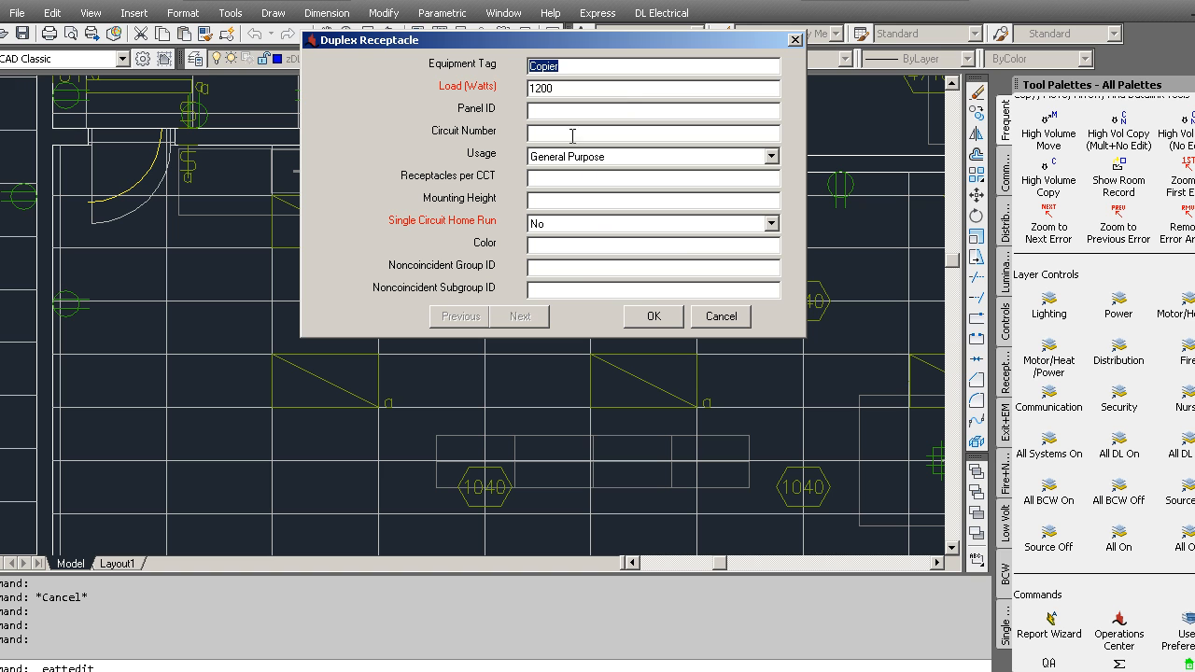
left_click(721, 316)
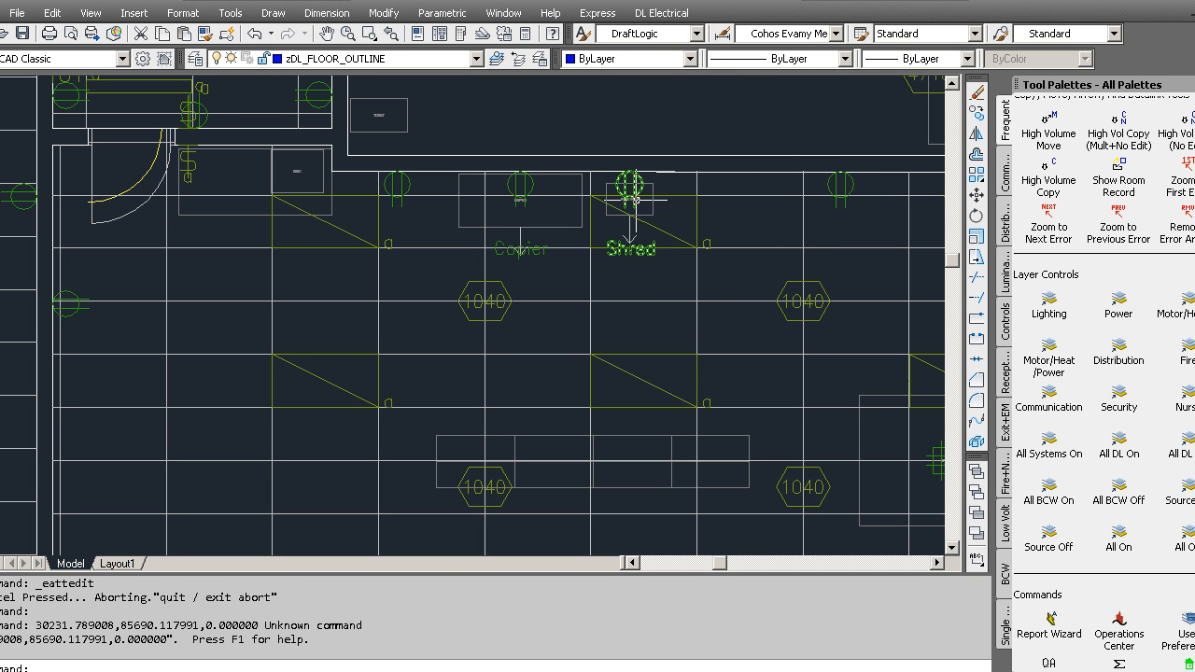
double_click(637, 192)
left_click(721, 315)
Step: Inspect the receptacle placed inside the upper table outline near the library's curved wall
scroll(721, 315, "down", 1)
mouse_move(812, 413)
middle_mouse_down()
mouse_move(632, 314)
mouse_move(587, 276)
middle_mouse_up()
scroll(565, 269, "up", 3)
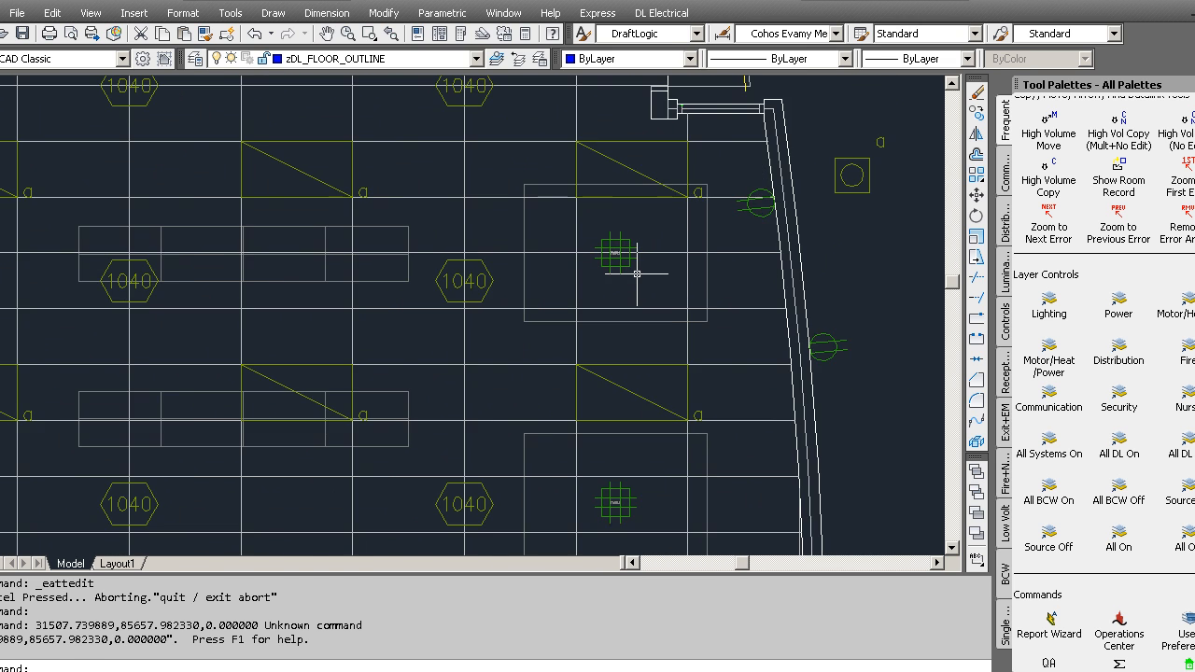
double_click(566, 268)
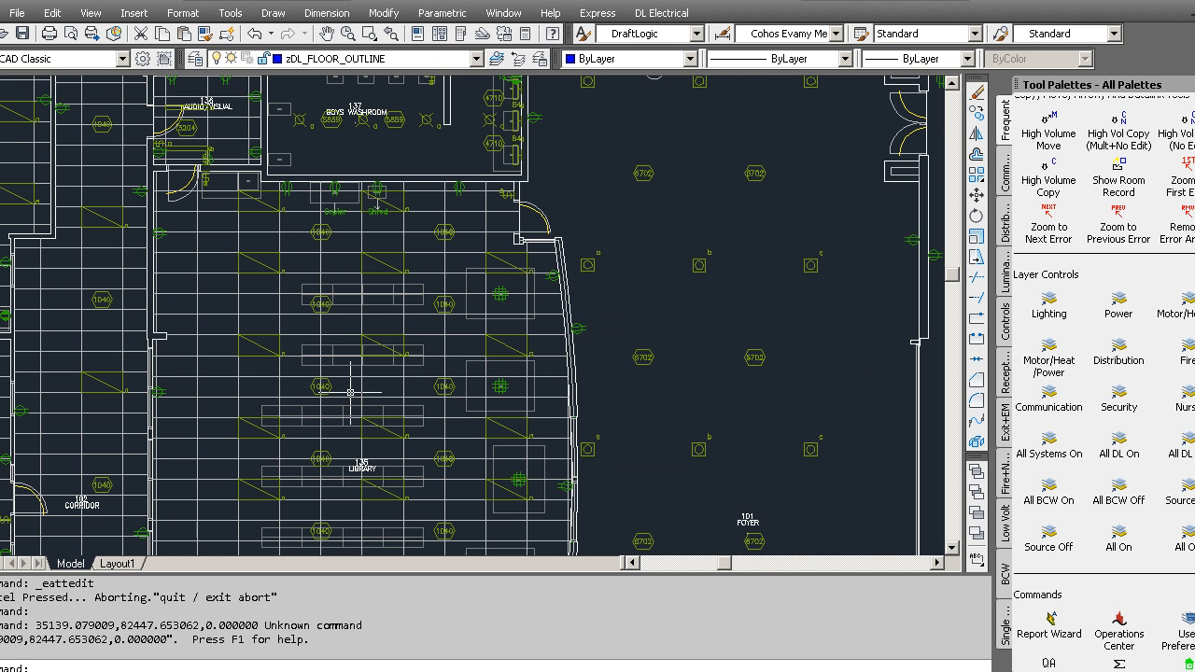
Step: Look over the library's device layout and bring up the common systems placement tools
middle_click_drag(350, 393, 420, 319)
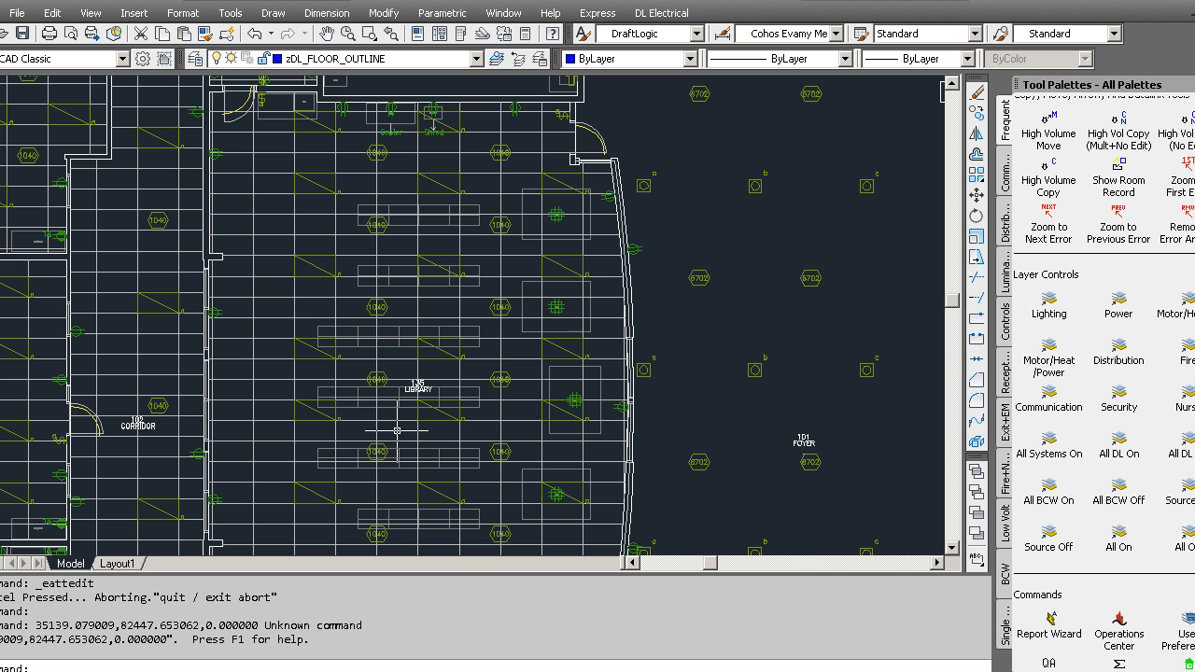
scroll(396, 430, "down", 5)
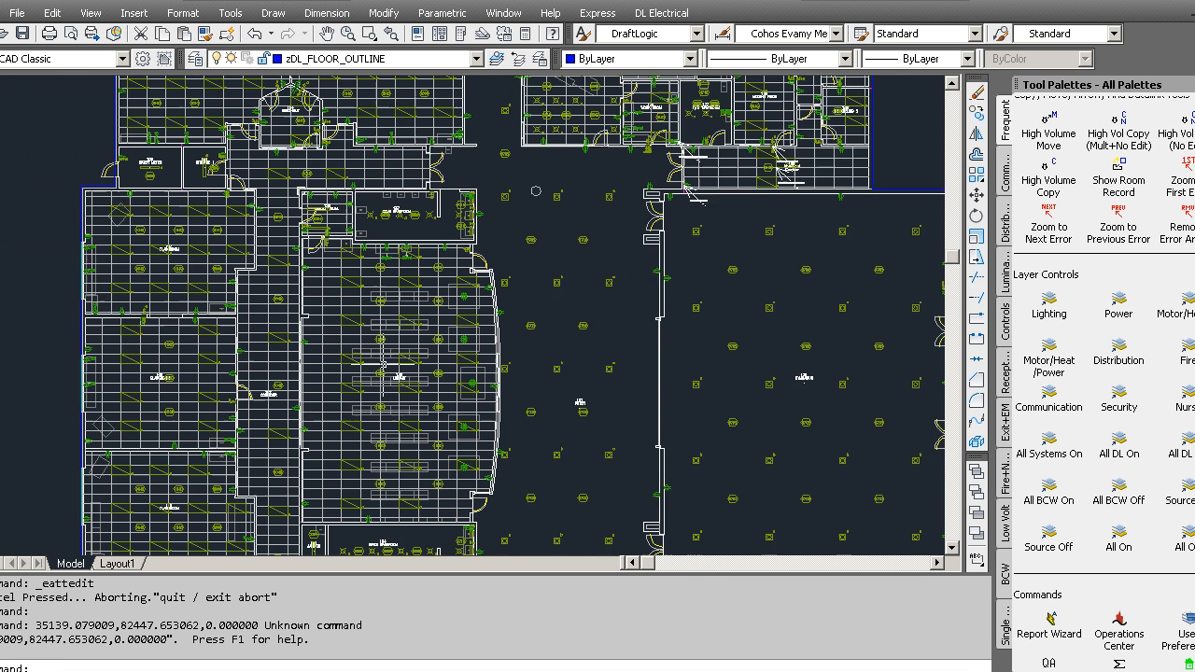
left_click(1008, 183)
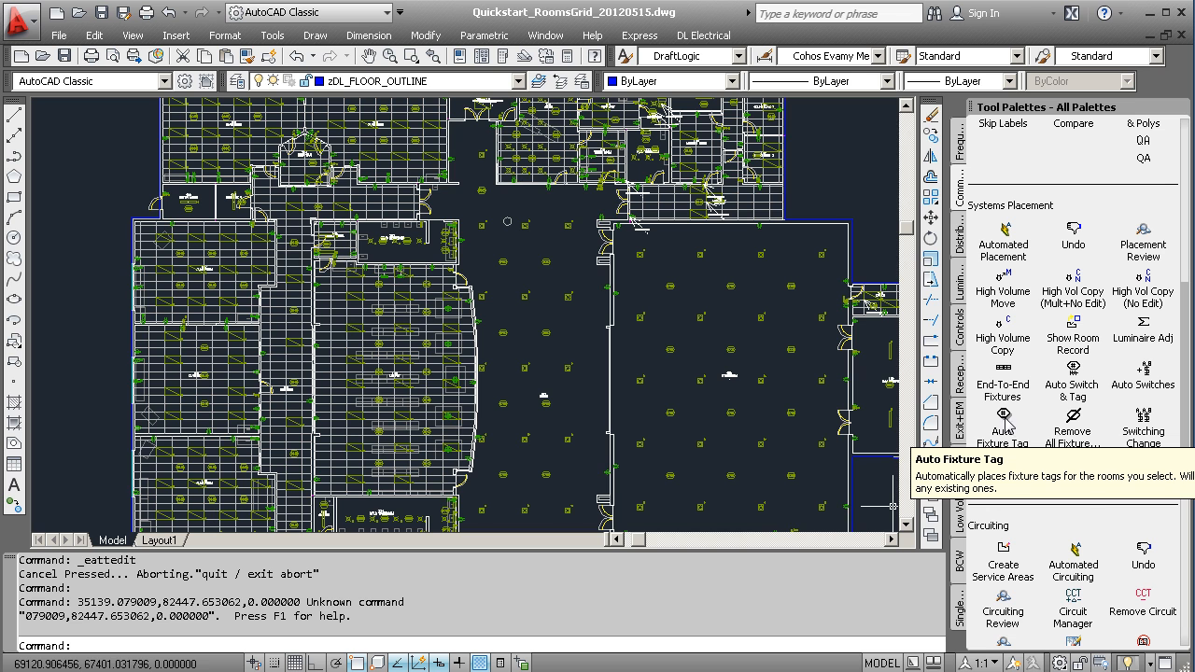
Step: Examine the placement errors flagged at the receptacle and the luminaire tag in Storage 2
scroll(507, 221, "down", 3)
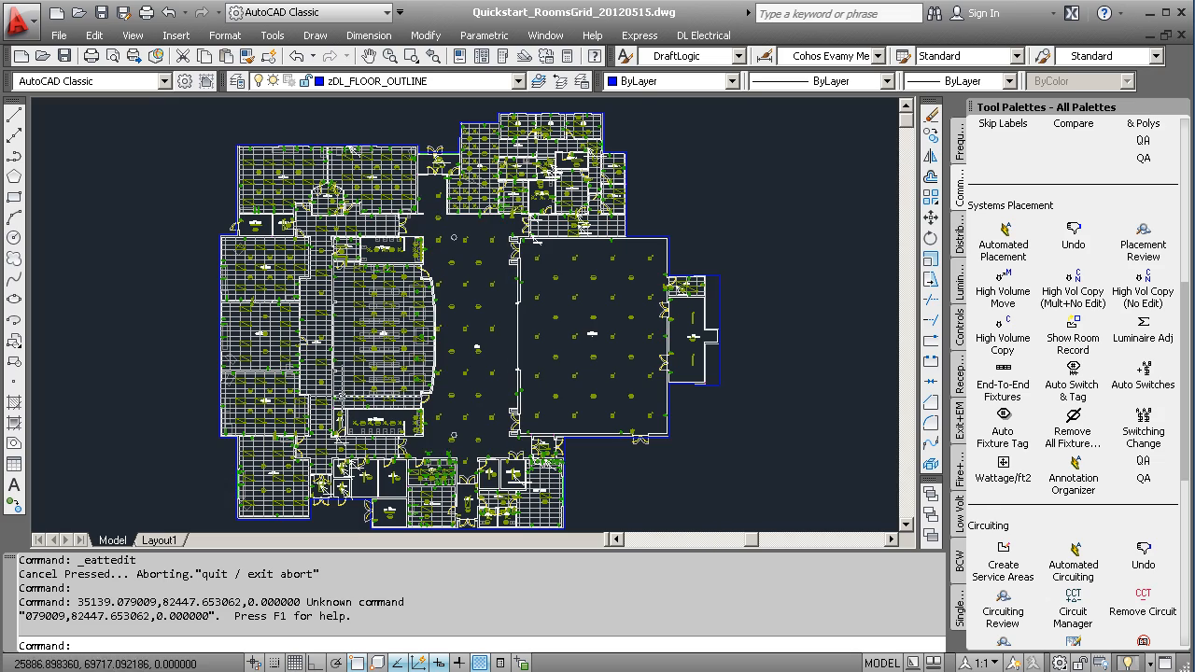
scroll(315, 483, "up", 6)
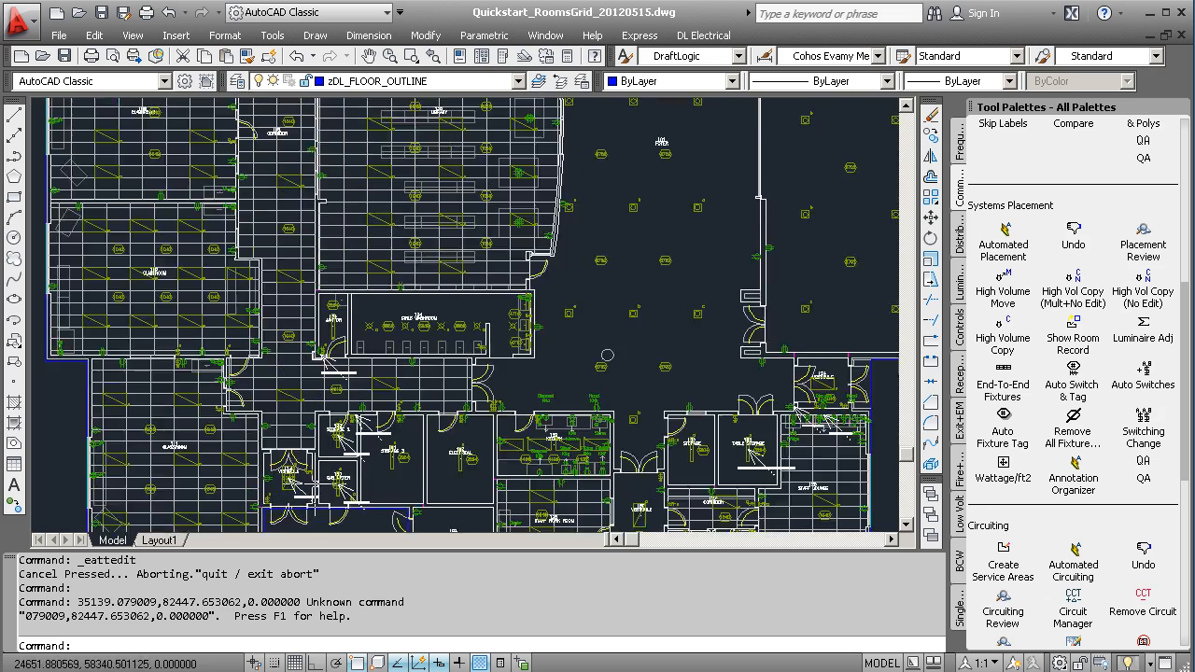
scroll(314, 483, "up", 5)
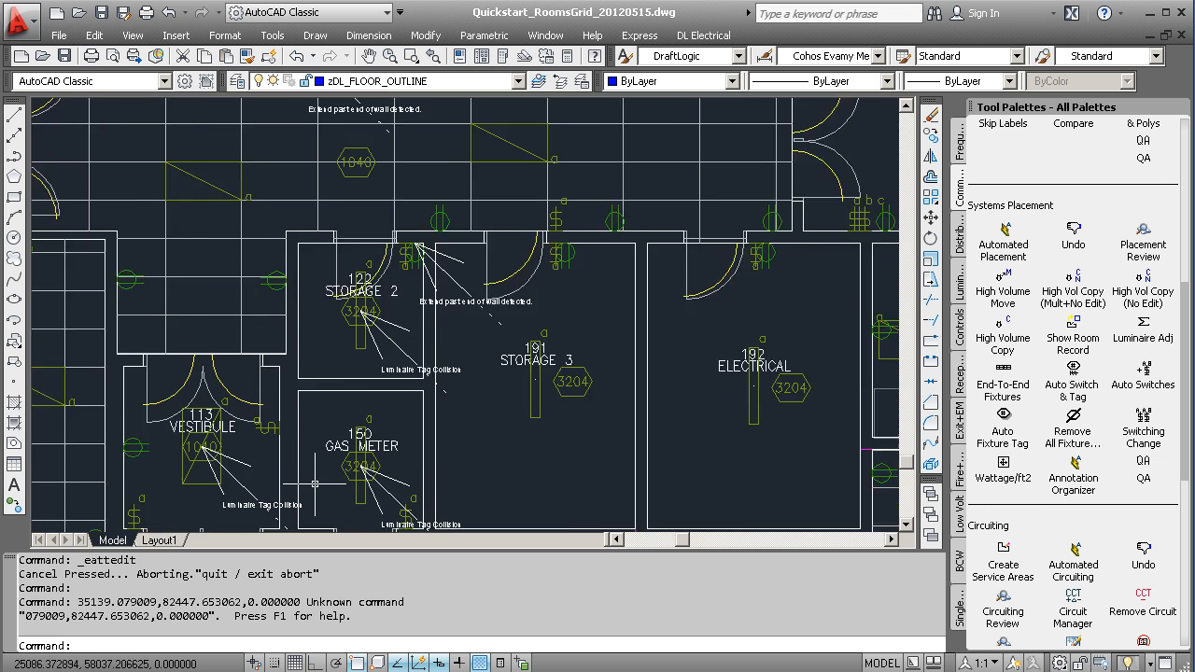
scroll(389, 415, "up", 4)
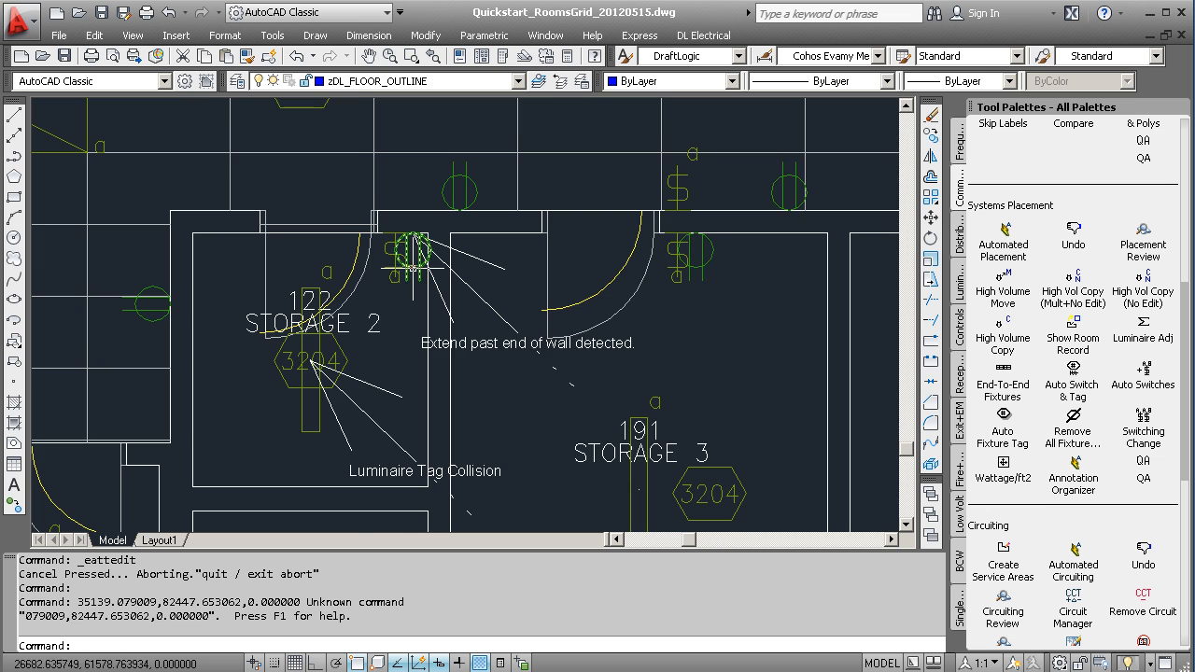
scroll(414, 268, "up", 2)
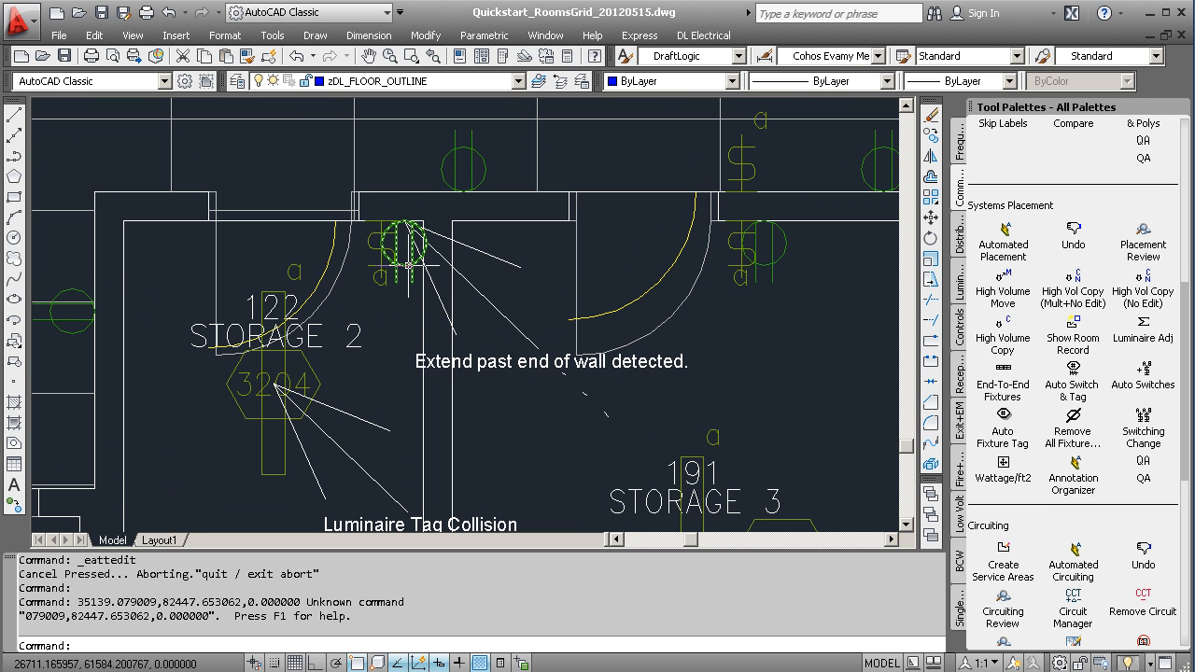
mouse_move(408, 266)
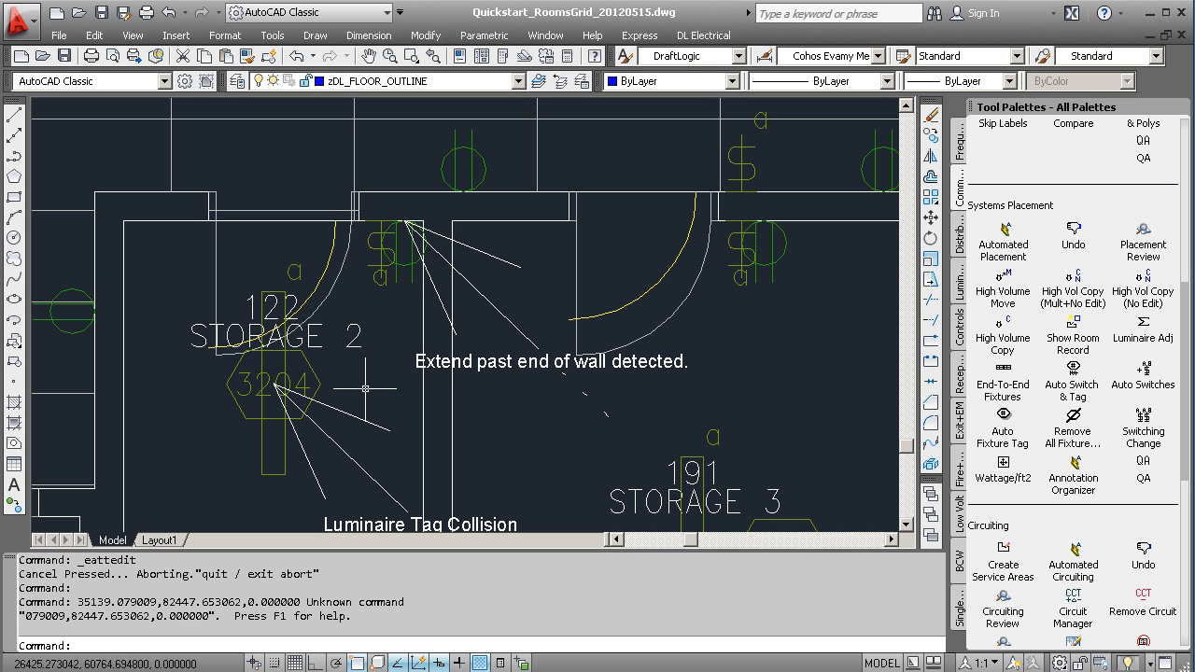
middle_click_drag(365, 387, 399, 299)
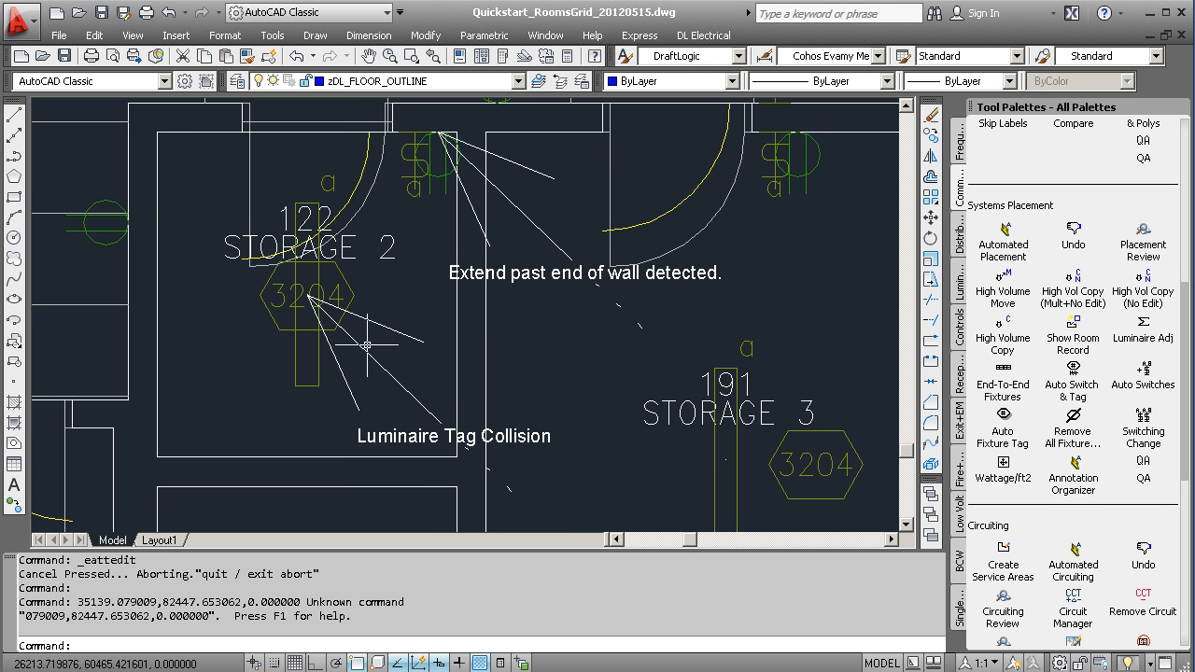
Step: Use High Volume Move to shift Storage 2's 3204 tag left of its luminaire and the flagged receptacle onto the right wall
scroll(980, 168, "down", 3)
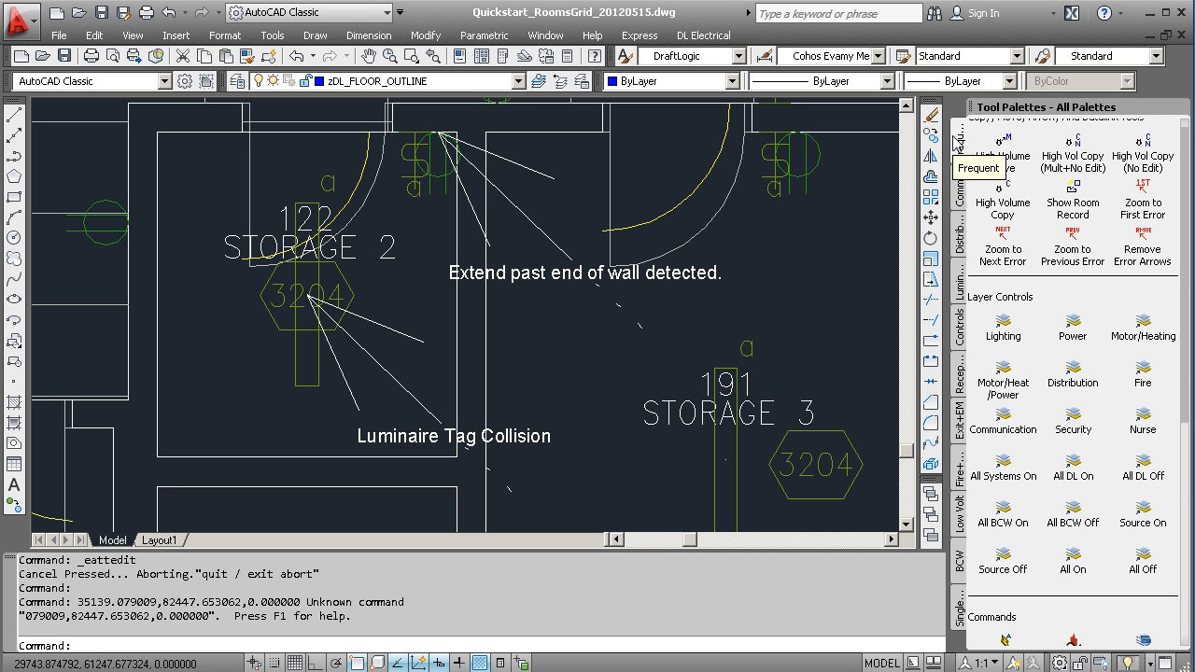
left_click(1001, 147)
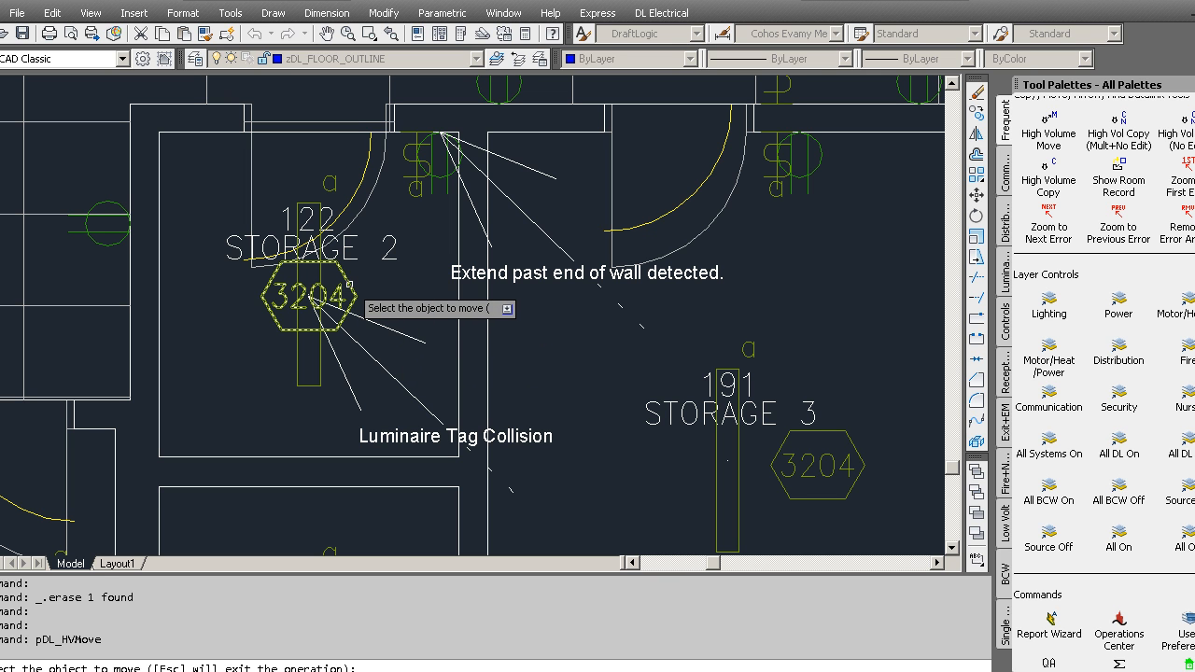
left_click(353, 295)
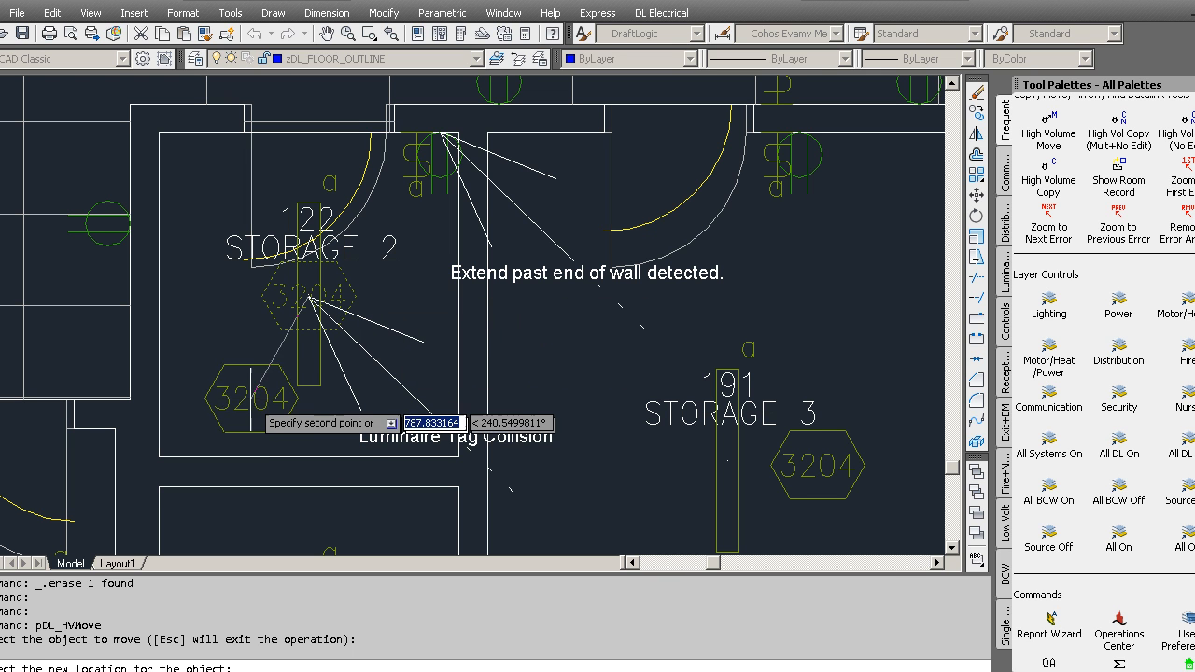
left_click(234, 345)
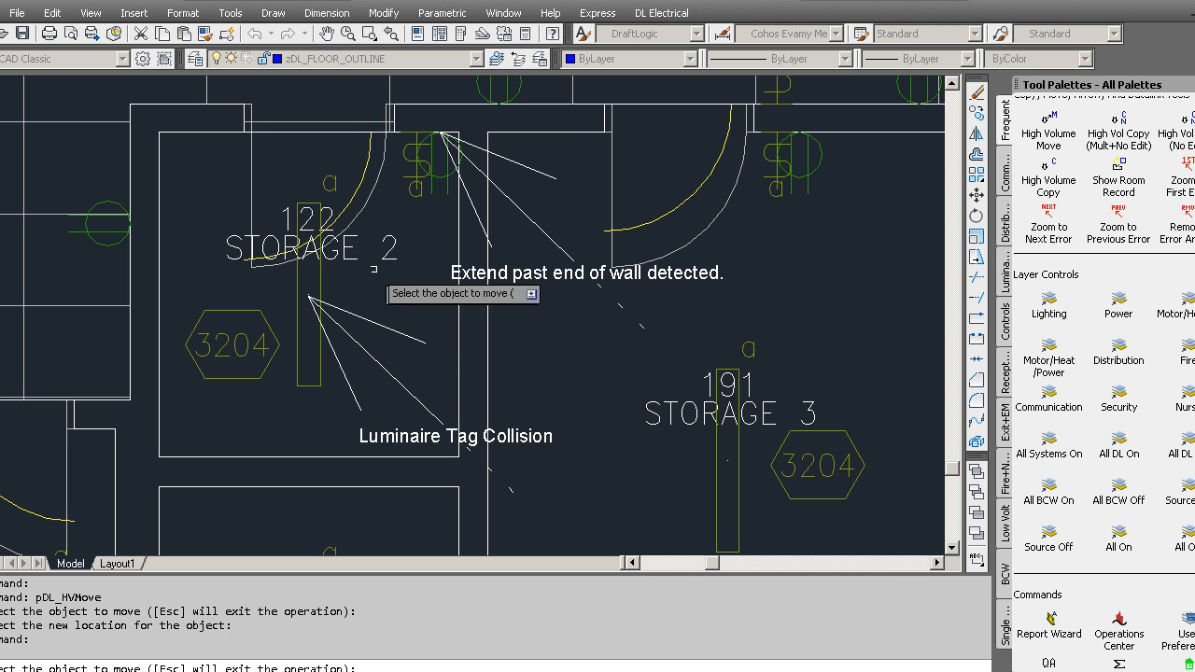
left_click(442, 176)
left_click(413, 232)
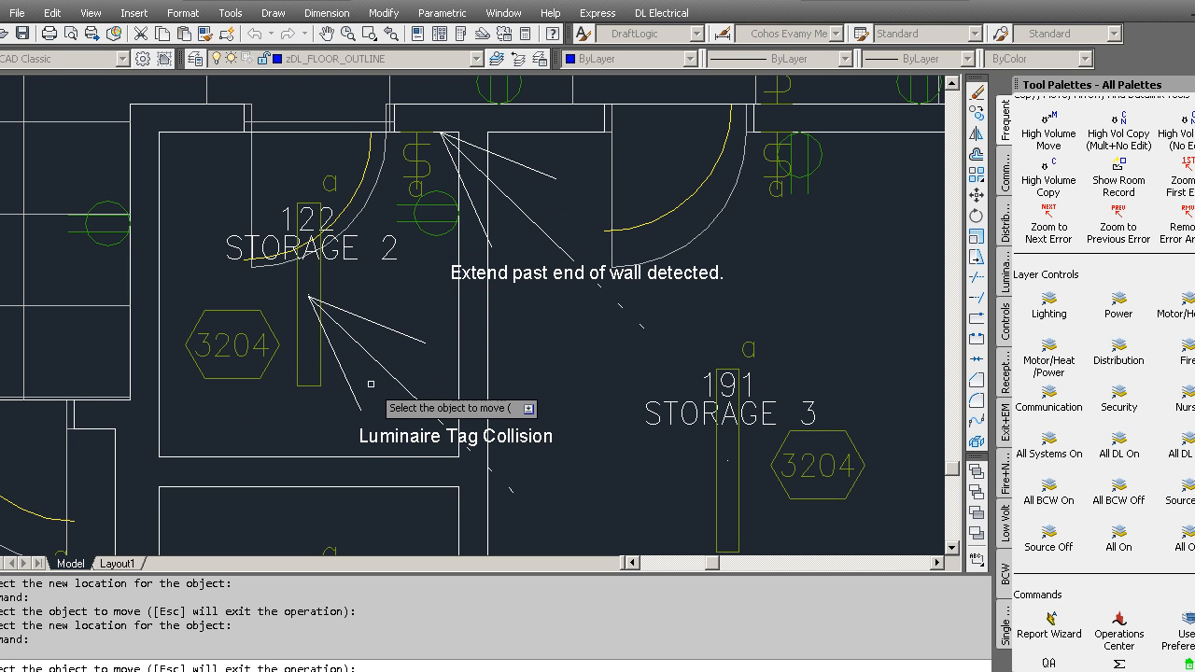
Step: Move the receptacle outside Breakout 104 onto the angled wall, and back onto the straight left wall slightly above its original spot
scroll(387, 258, "down", 4)
scroll(377, 253, "down", 2)
middle_click_drag(367, 149, 494, 521)
middle_click_drag(439, 259, 496, 512)
middle_click_drag(456, 234, 538, 644)
middle_click_drag(450, 108, 490, 275)
scroll(499, 350, "up", 3)
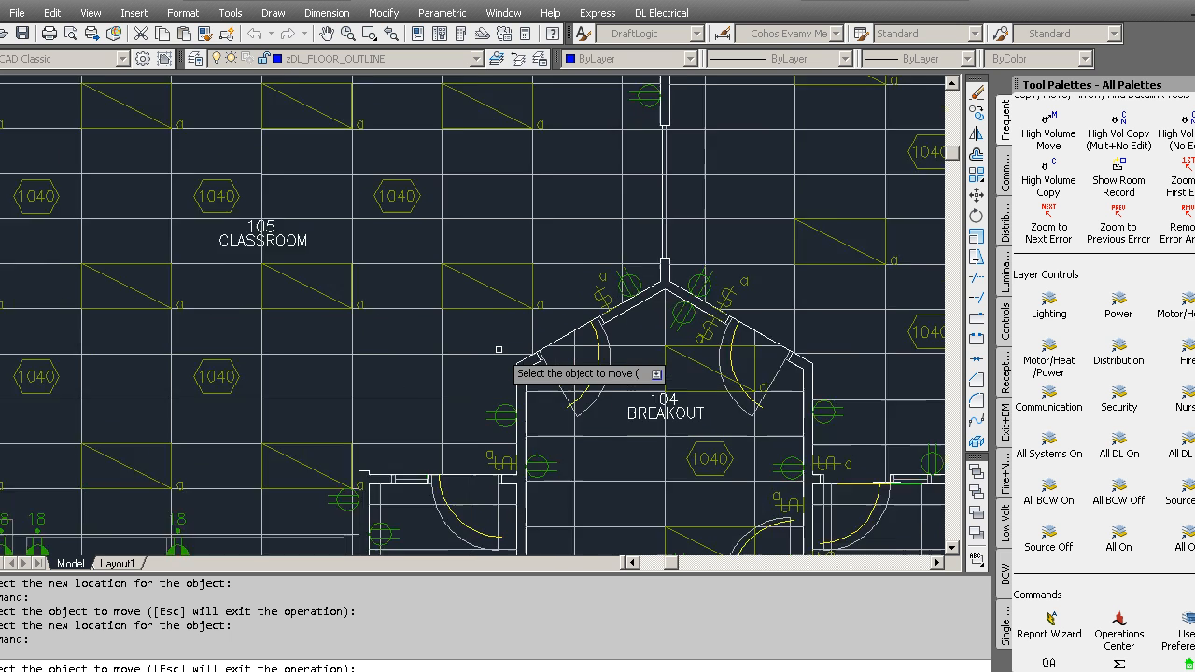
scroll(500, 350, "up", 2)
scroll(469, 408, "up", 1)
middle_click_drag(470, 408, 323, 366)
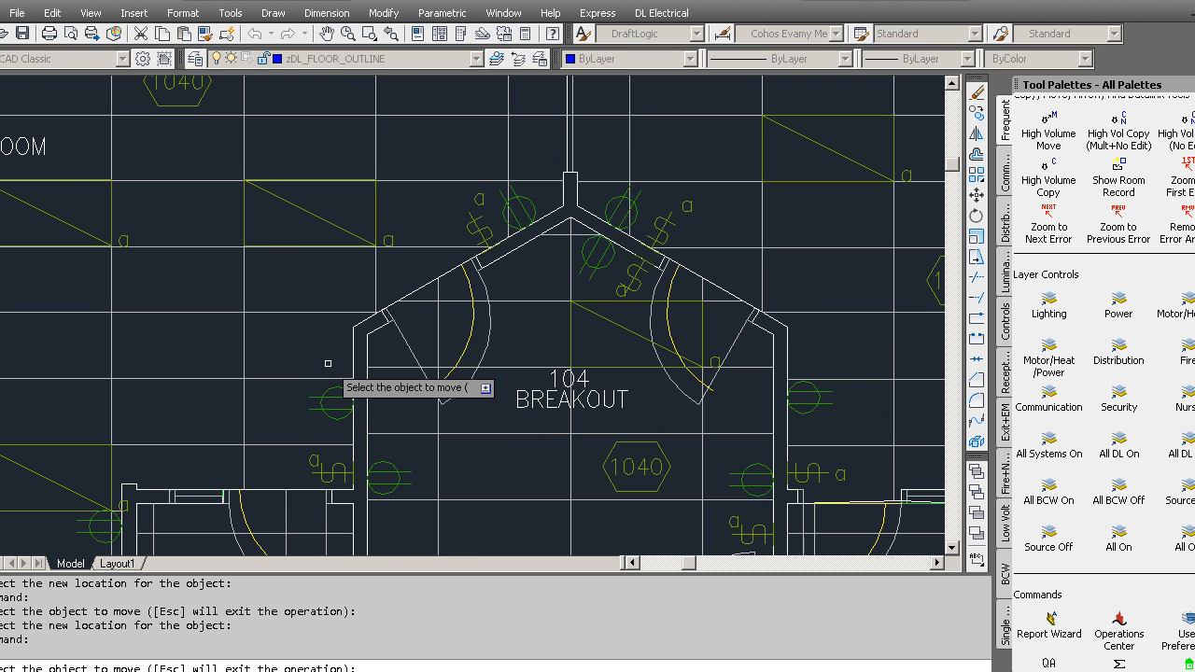
scroll(303, 366, "up", 1)
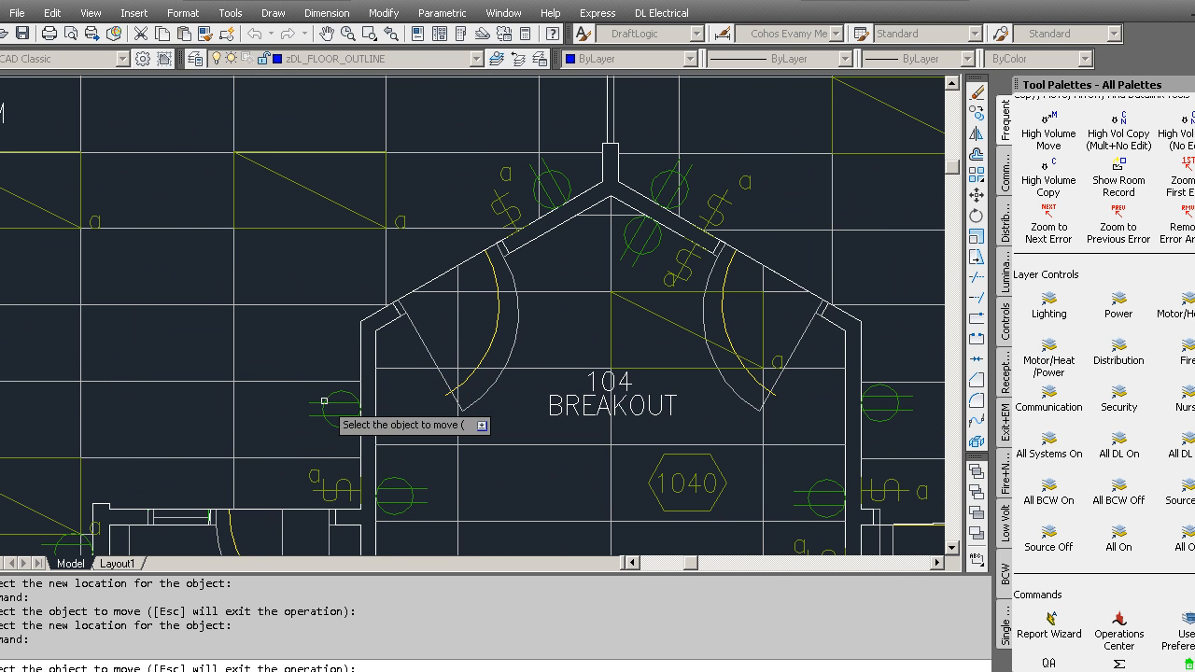
left_click(324, 403)
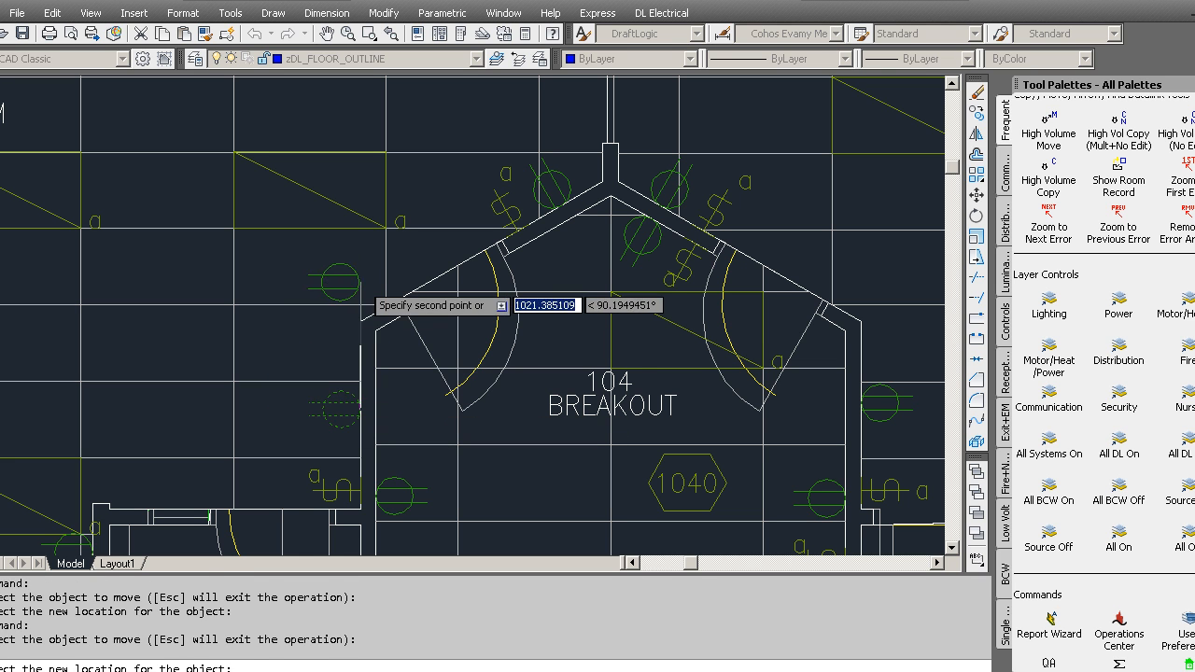
left_click(362, 292)
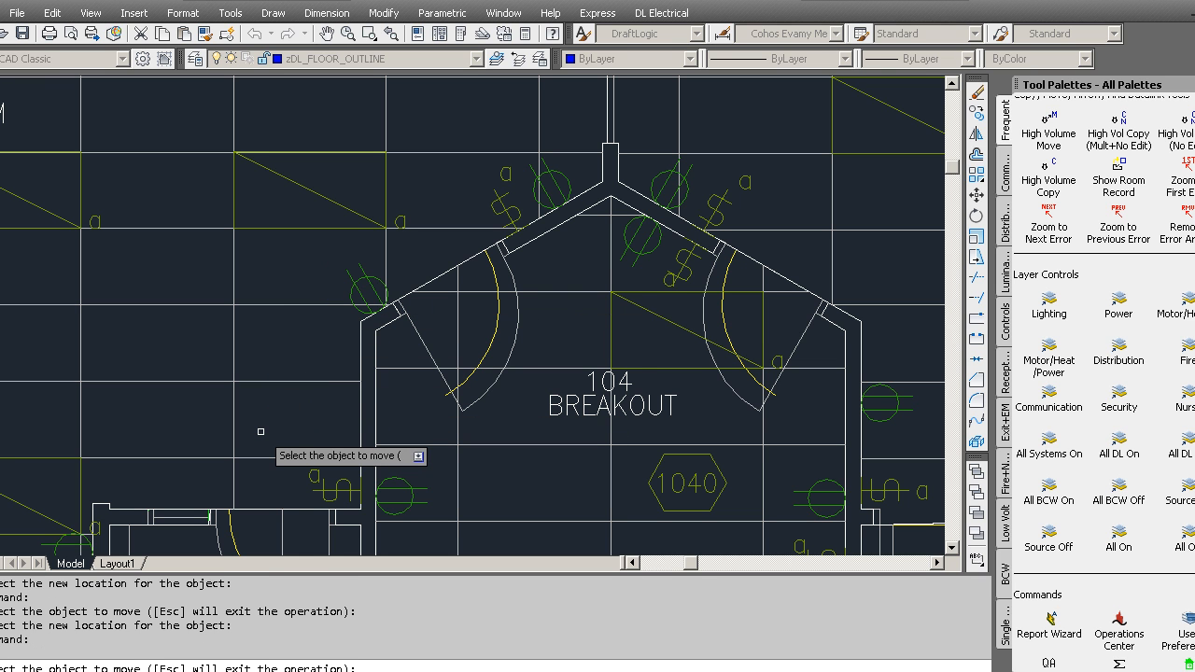
left_click(366, 294)
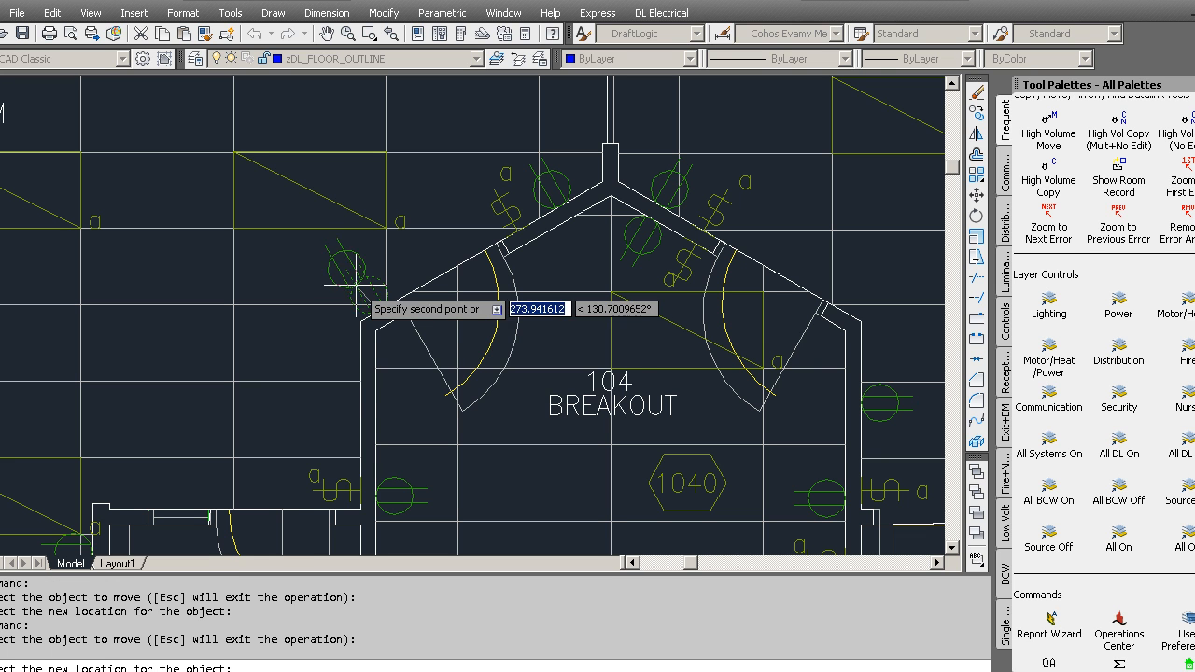
left_click(340, 369)
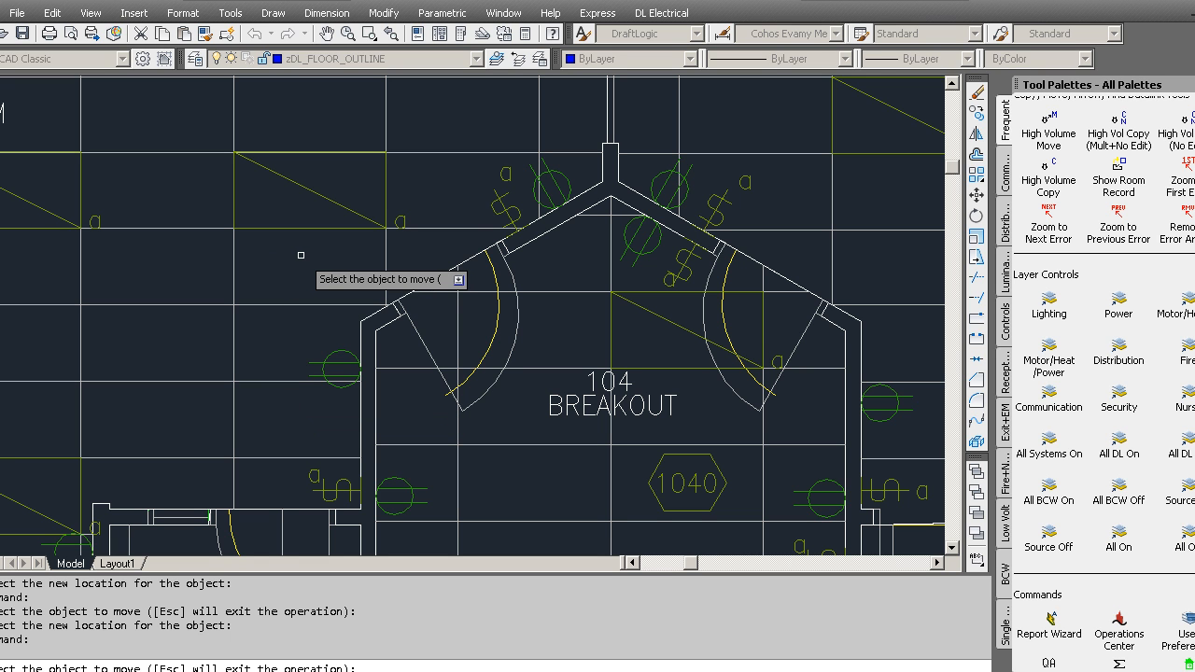
Step: Try moving the Classroom 105 fixture nearest Breakout 104 to a lower-left ceiling tile, and return it to its original tile
left_click(307, 190)
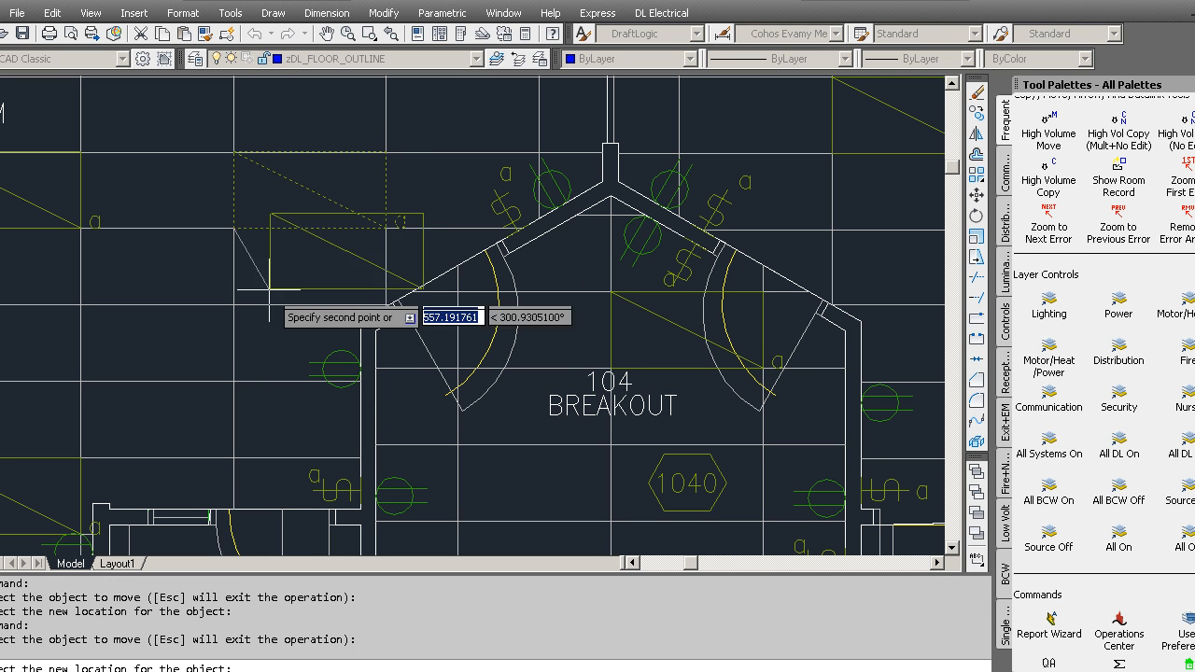
left_click(80, 379)
left_click(168, 348)
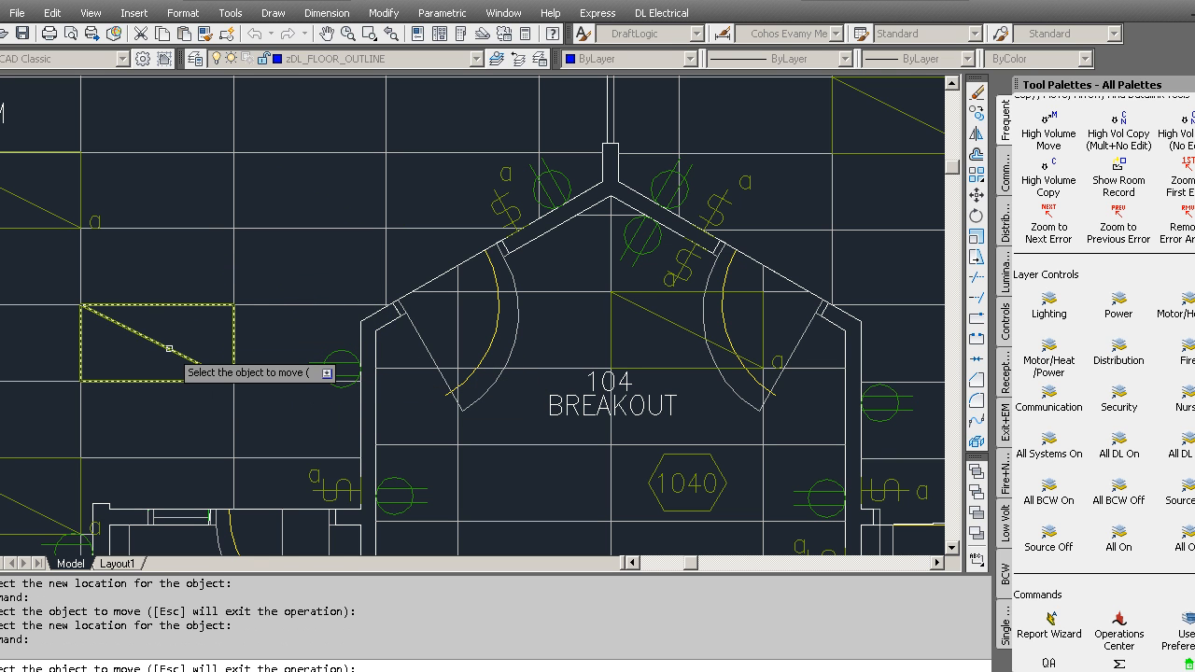
left_click(234, 228)
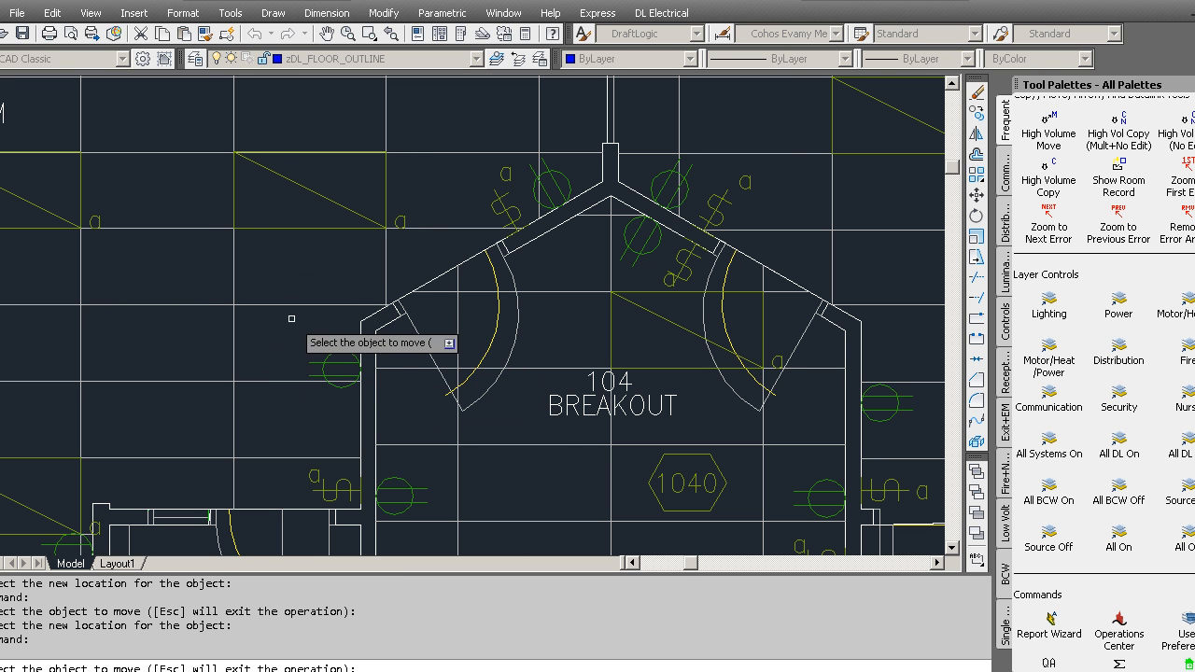
Step: Shift the three fixtures in Classroom 107's leftmost column closer to the left wall
scroll(128, 295, "down", 3)
middle_click_drag(128, 322, 345, 386)
scroll(338, 372, "down", 2)
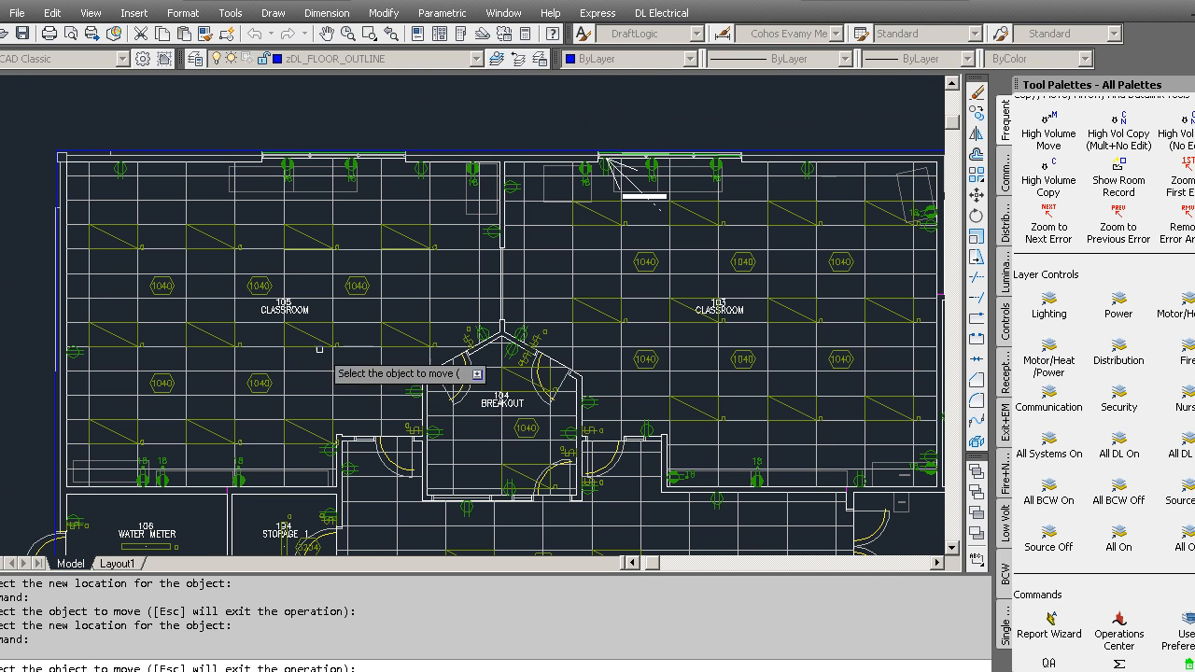
middle_click_drag(293, 392, 306, 225)
middle_click_drag(363, 145, 366, 149)
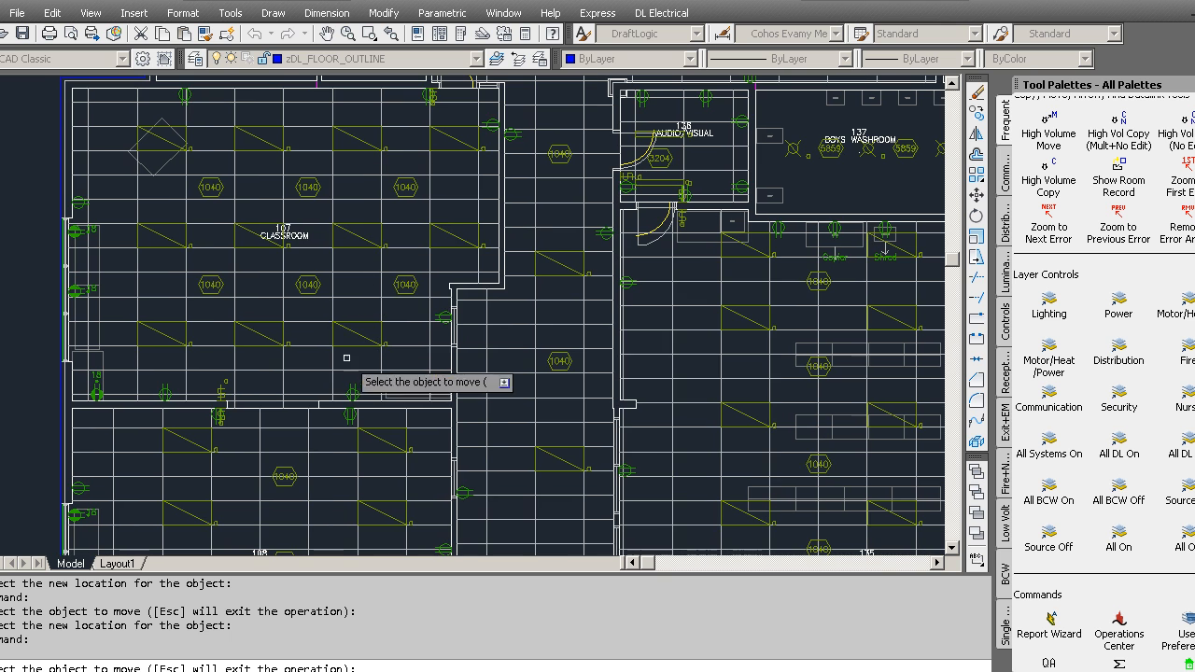
middle_click_drag(166, 200, 229, 251)
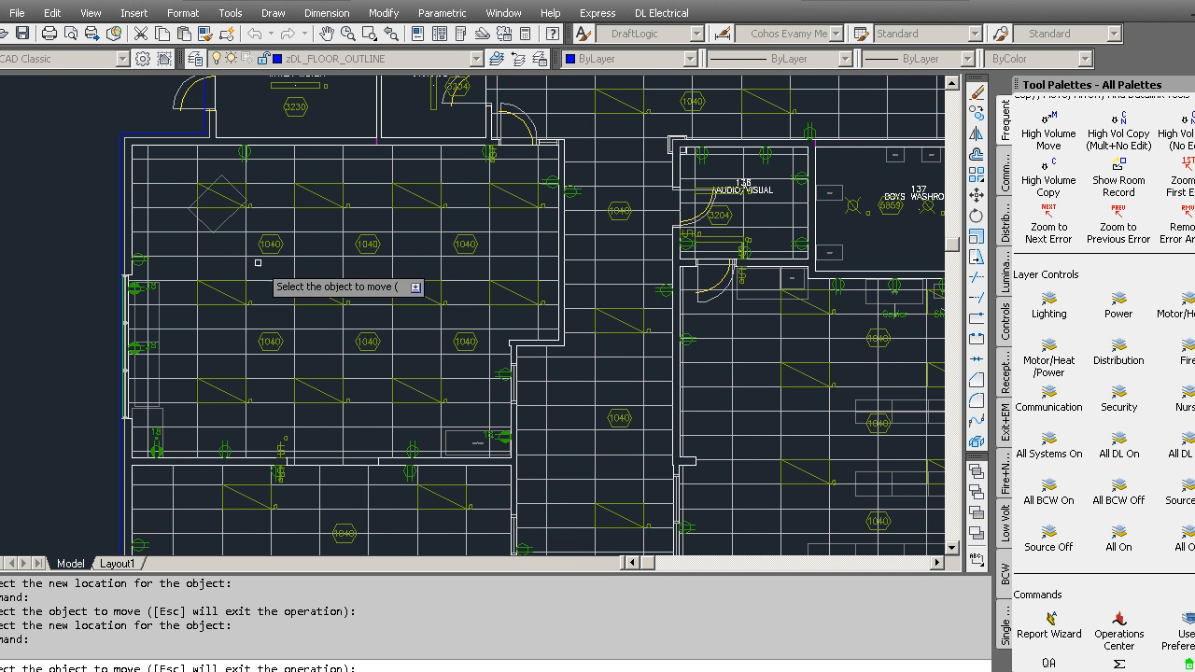
left_click(273, 231)
left_click(168, 205)
left_click(220, 293)
left_click(163, 294)
left_click(220, 396)
left_click(182, 396)
Step: Move Classroom 107's three leftmost fixtures back to their original ceiling tiles
left_click(182, 396)
left_click(220, 396)
left_click(160, 301)
left_click(211, 300)
left_click(170, 199)
left_click(220, 200)
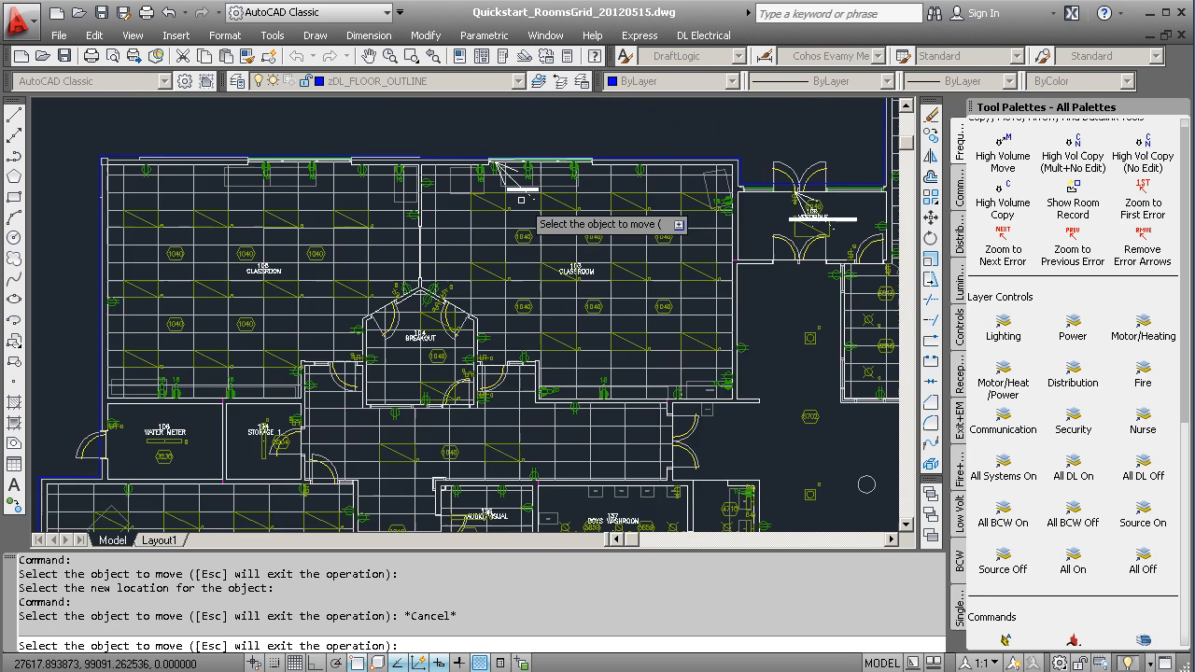
Step: Delete the "Deficient Placement" error arrow at the upper wall of Classroom 103
scroll(521, 199, "up", 5)
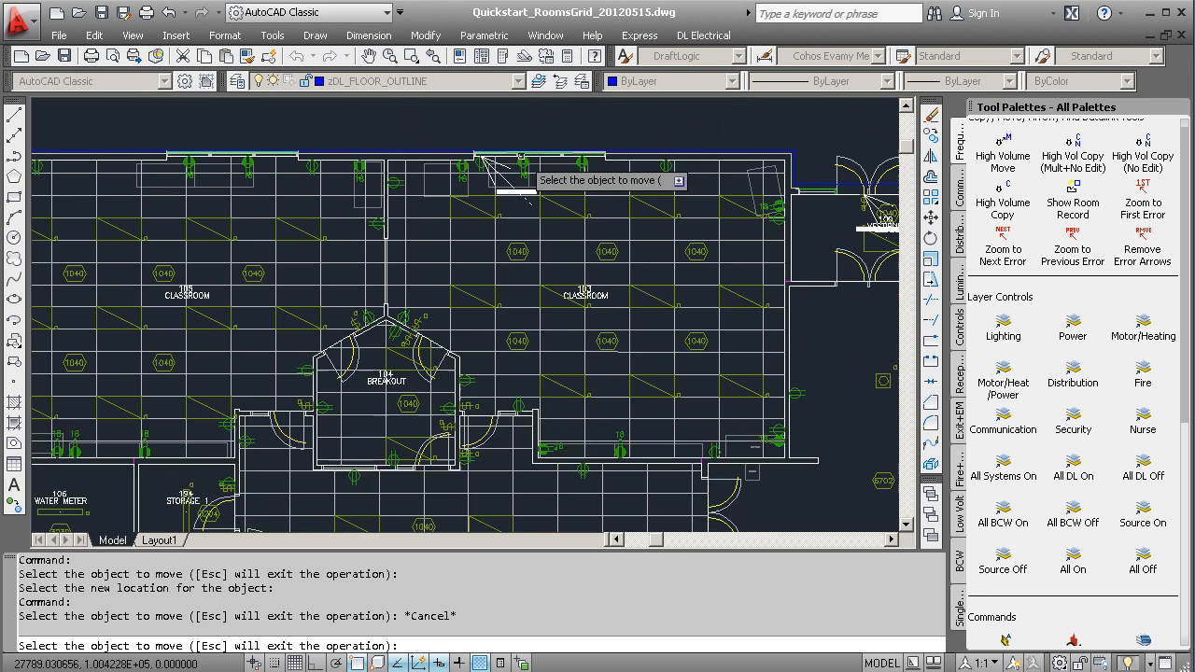
scroll(486, 271, "up", 2)
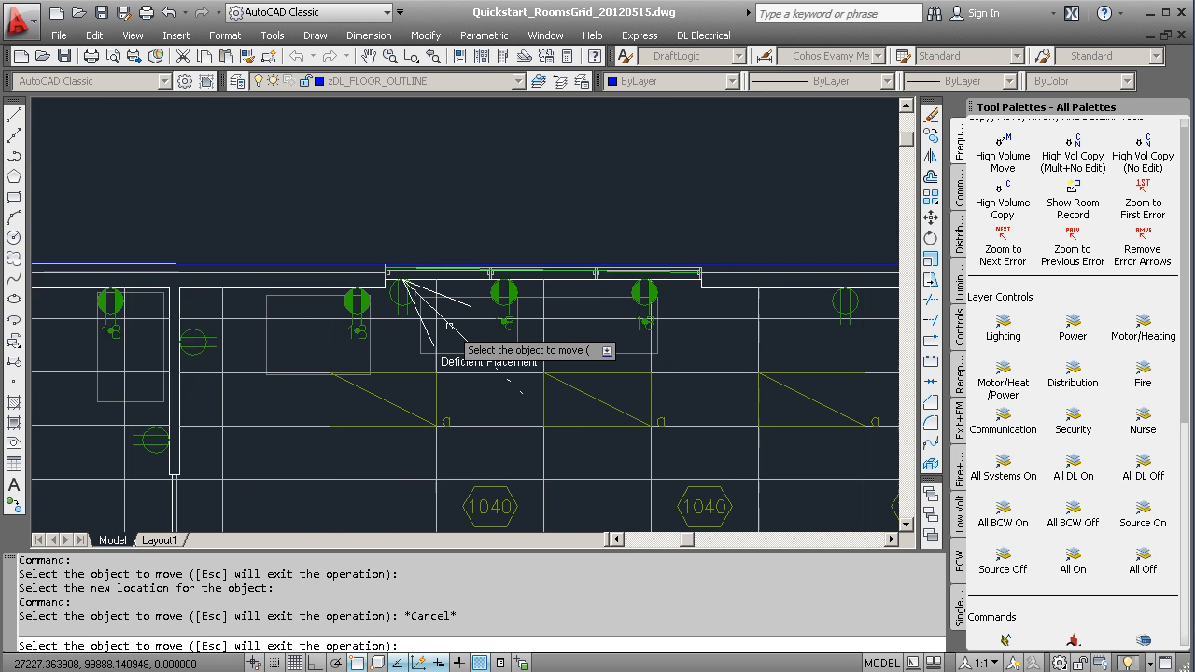
key("Escape")
left_click(499, 409)
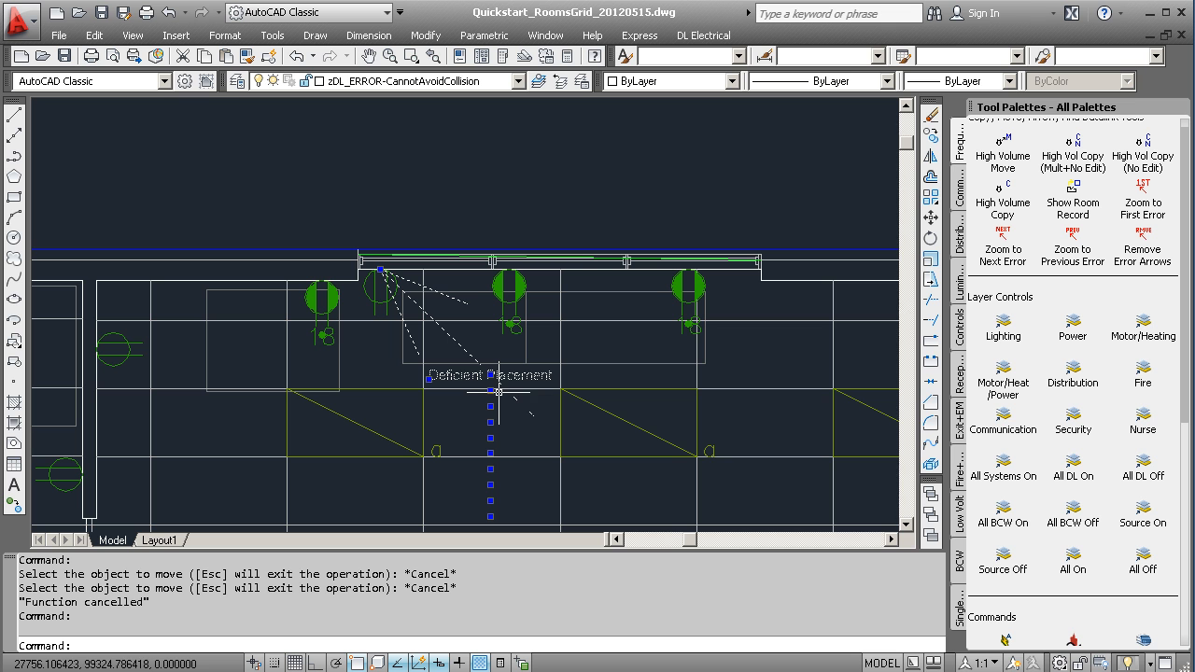
key("Delete")
scroll(787, 320, "down", 3)
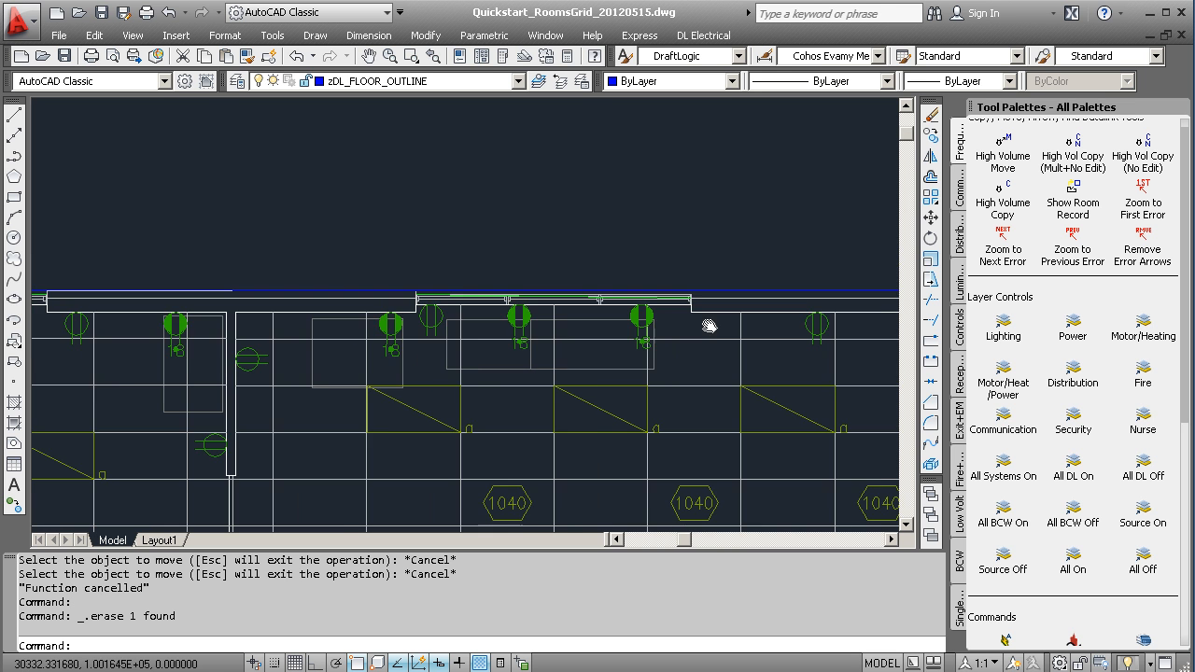
Step: Move the flagged switch in Vestibule 100 away from the upper double doors with High Volume Move, and erase its two error arrows
middle_click_drag(695, 367, 410, 258)
scroll(508, 339, "up", 1)
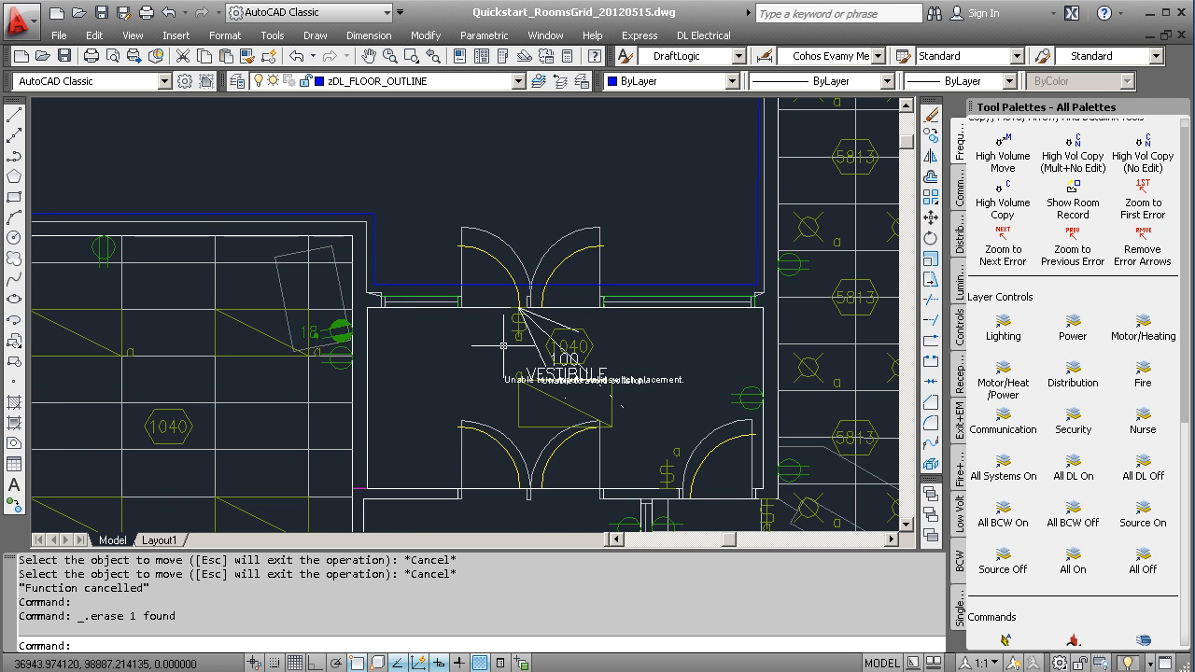
scroll(512, 346, "up", 2)
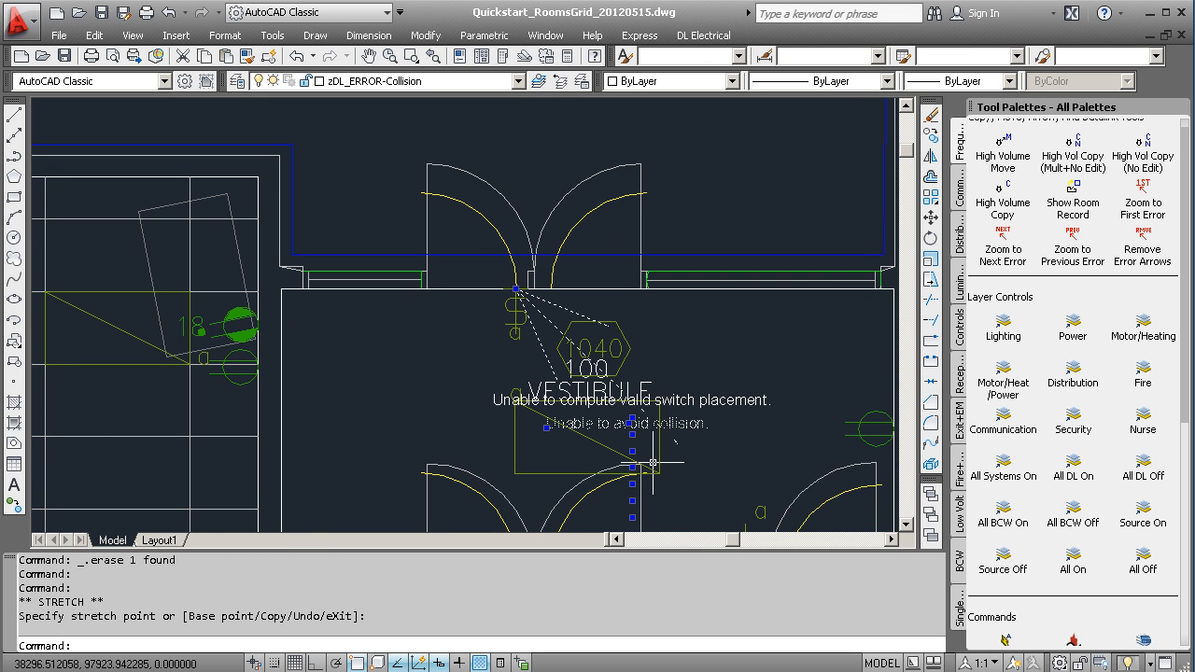
key("Escape")
left_click(1003, 149)
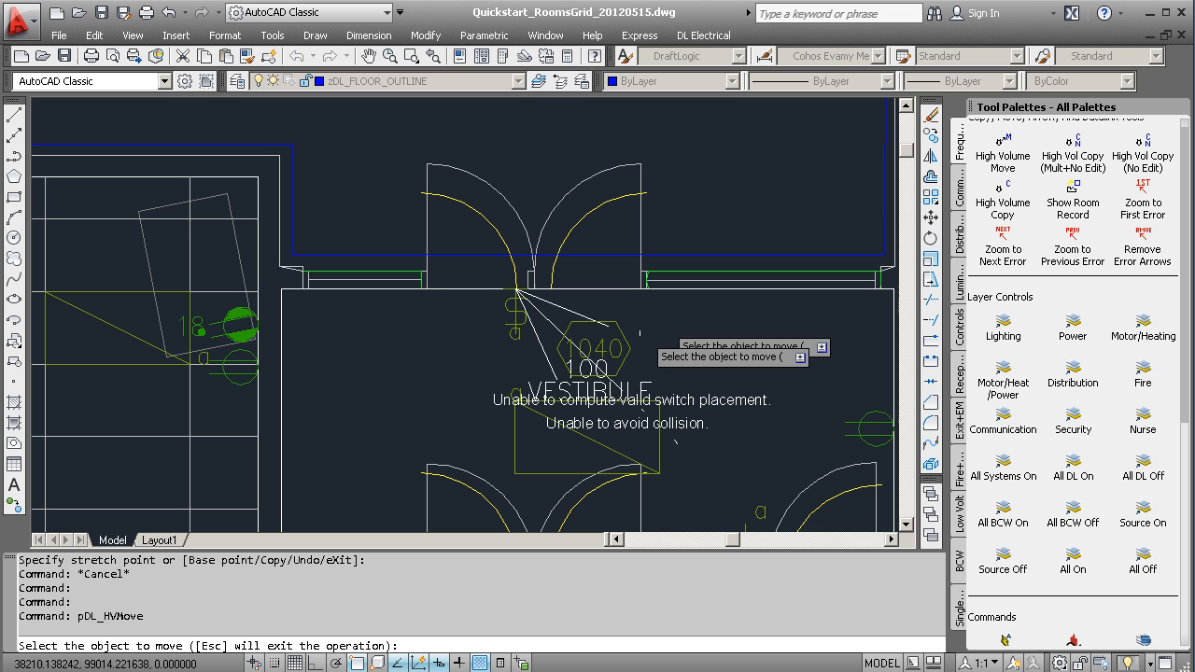
left_click(512, 312)
left_click(369, 434)
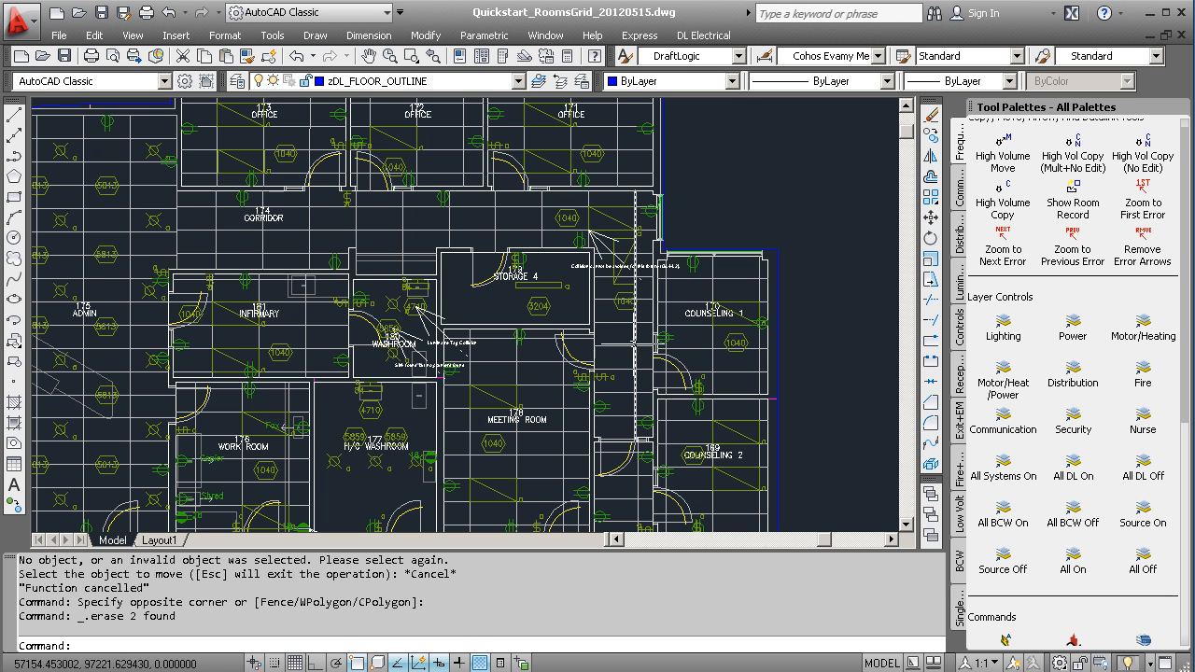
Step: Remove the ceiling grid from Corridor 174 using the room's boundary
scroll(621, 341, "up", 3)
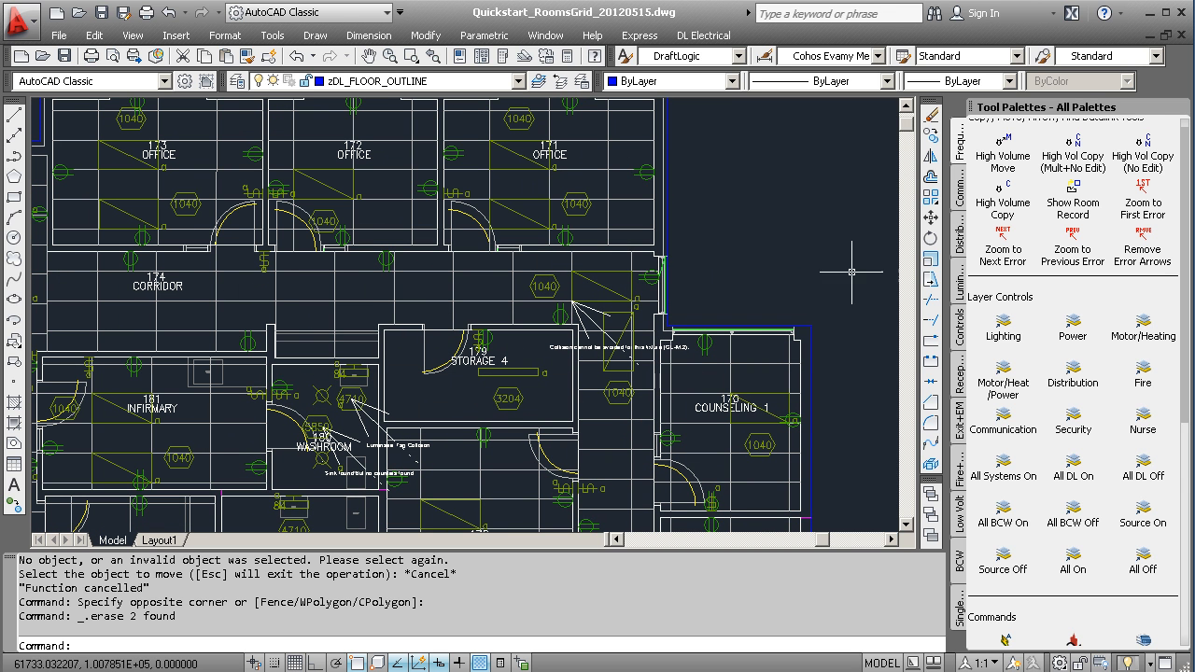
left_click(958, 186)
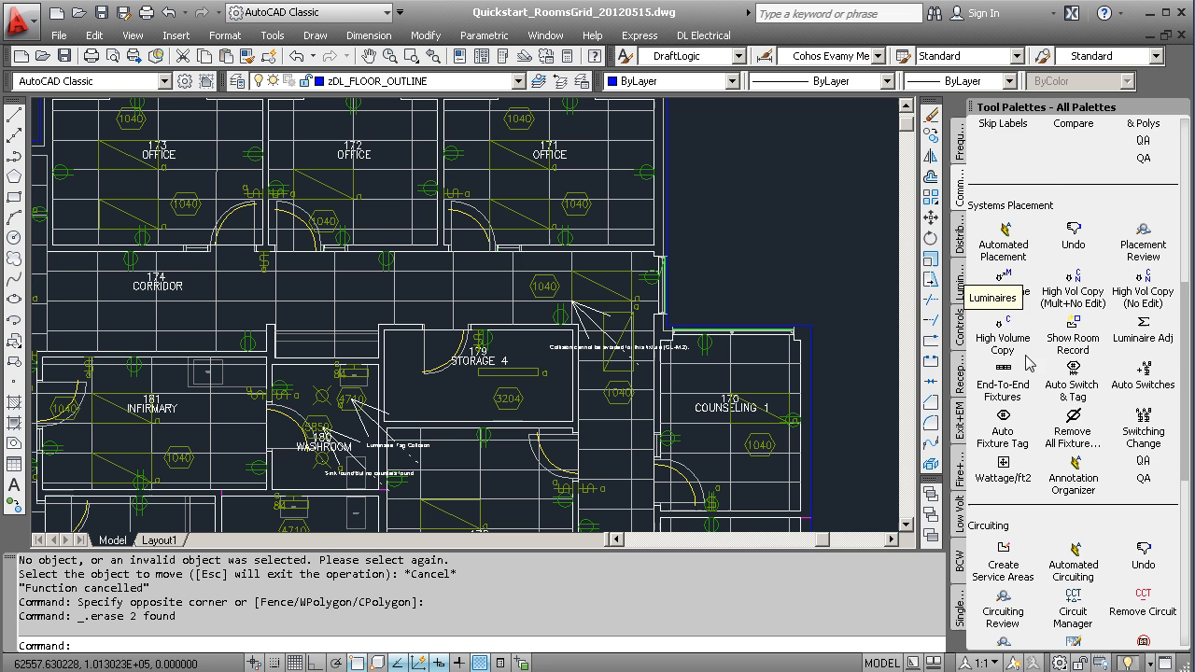
left_click(1186, 248)
left_click(1144, 257)
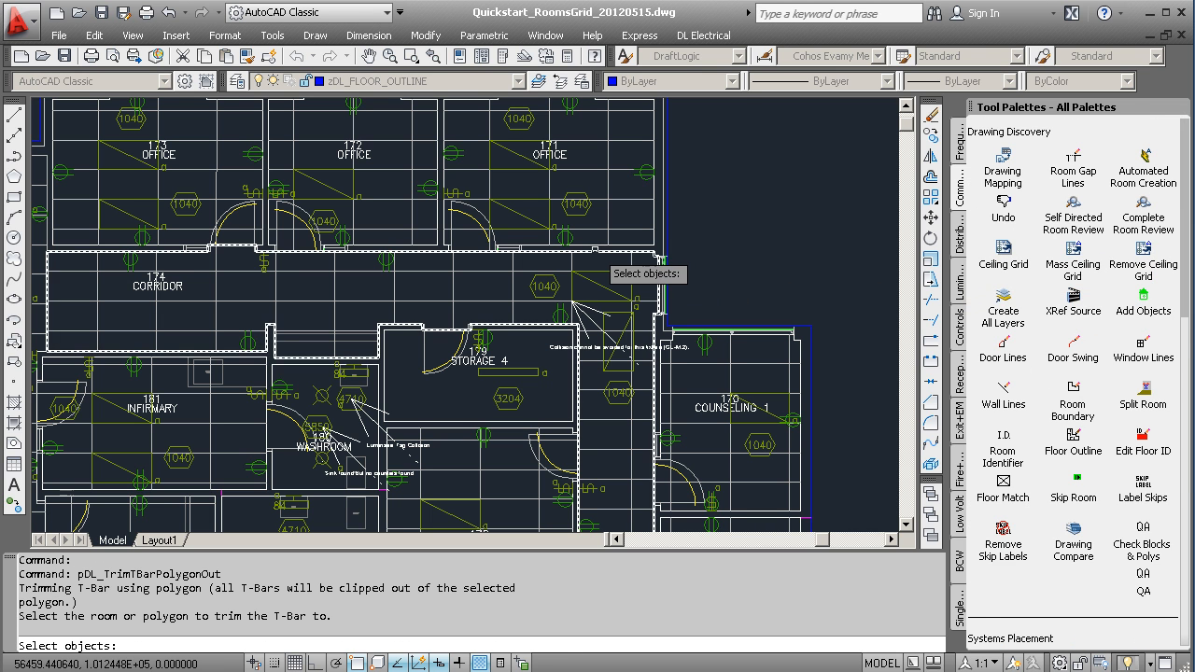
left_click(595, 252)
key("Return")
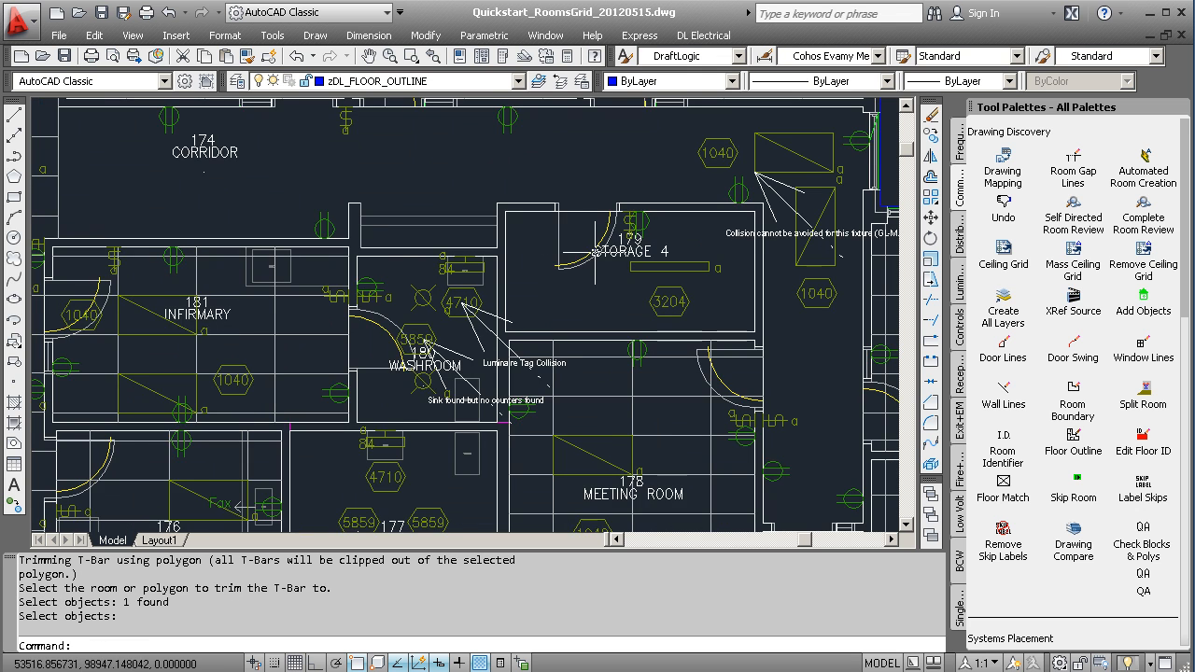
Step: Set up a new ceiling grid with 610 horizontal and 610 vertical spacing, using Corridor 174's boundary as its perimeter
scroll(595, 252, "down", 3)
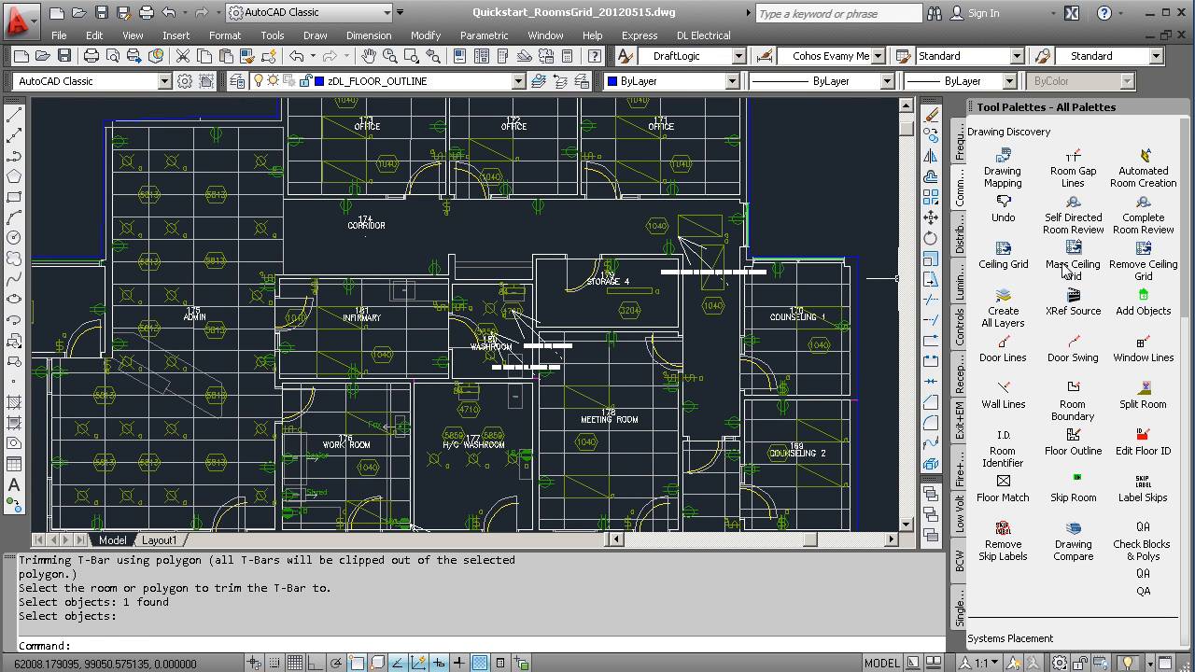
left_click(1004, 252)
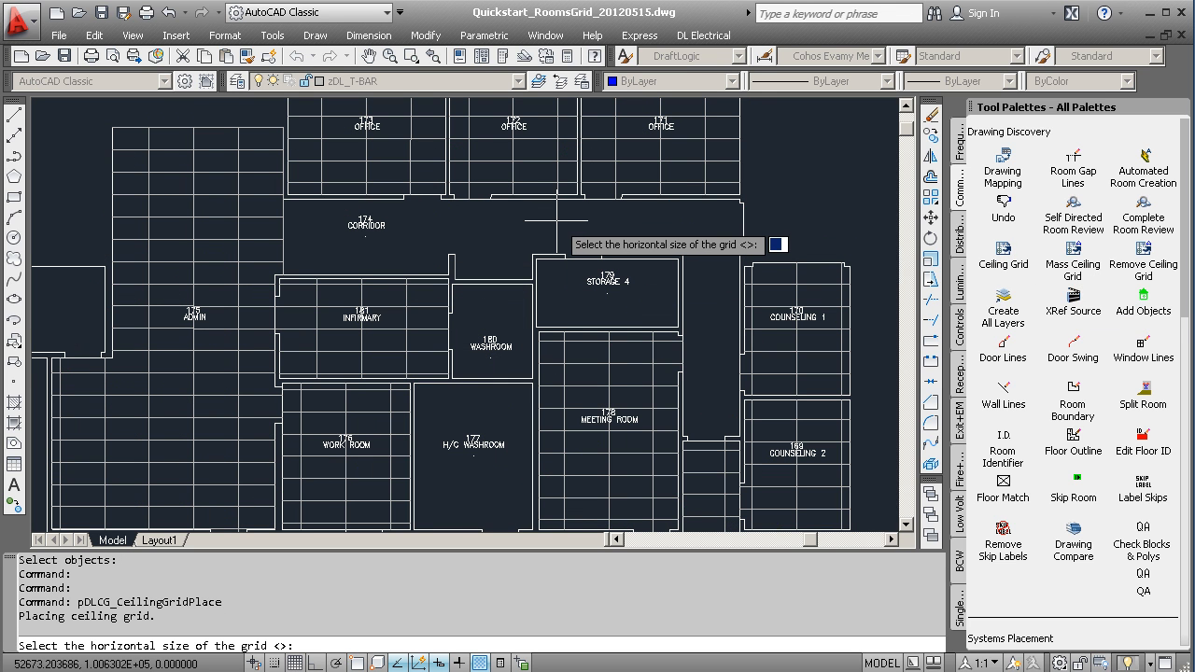
type("6")
key("Return")
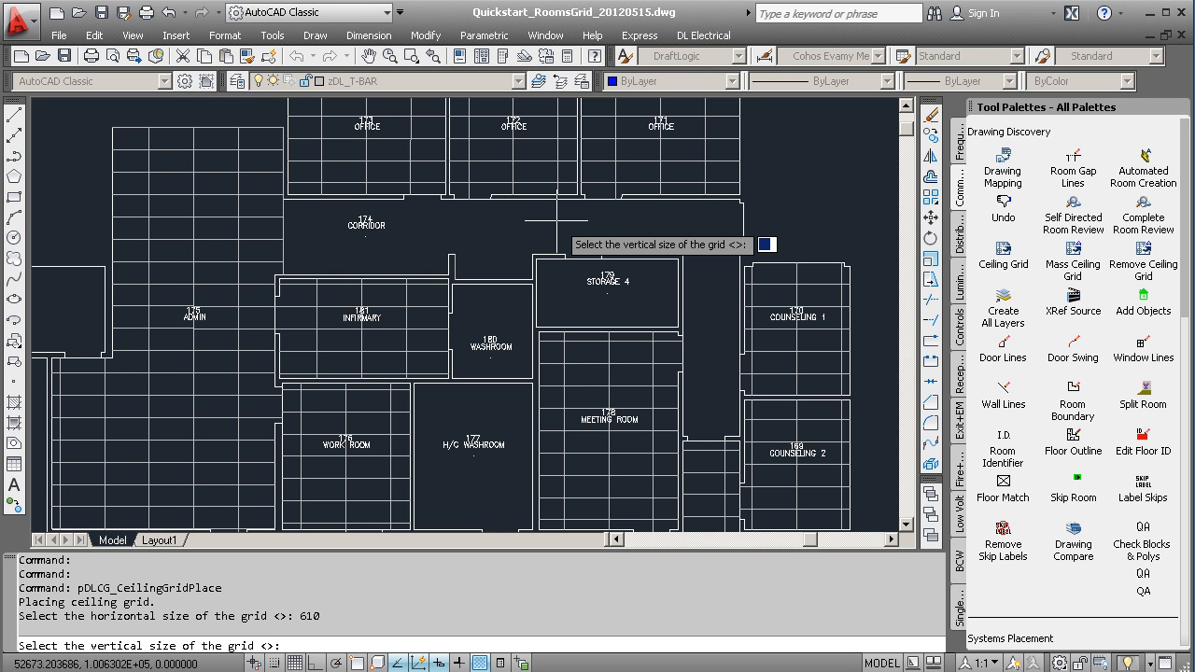
type("610")
key("Return")
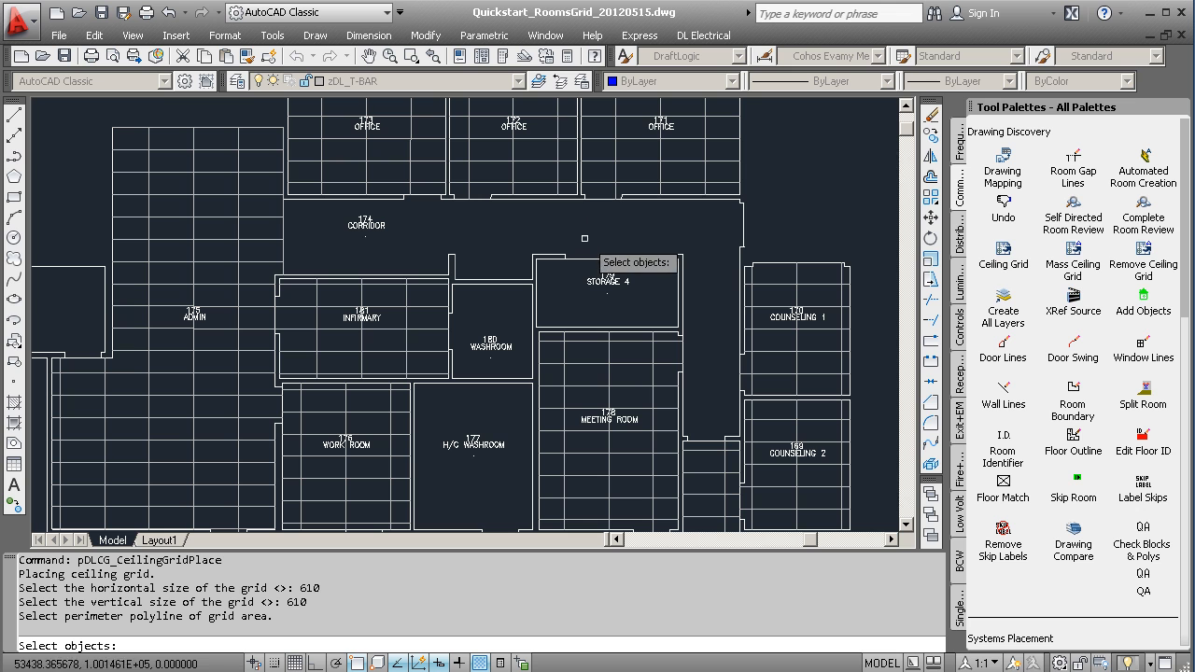
left_click(564, 198)
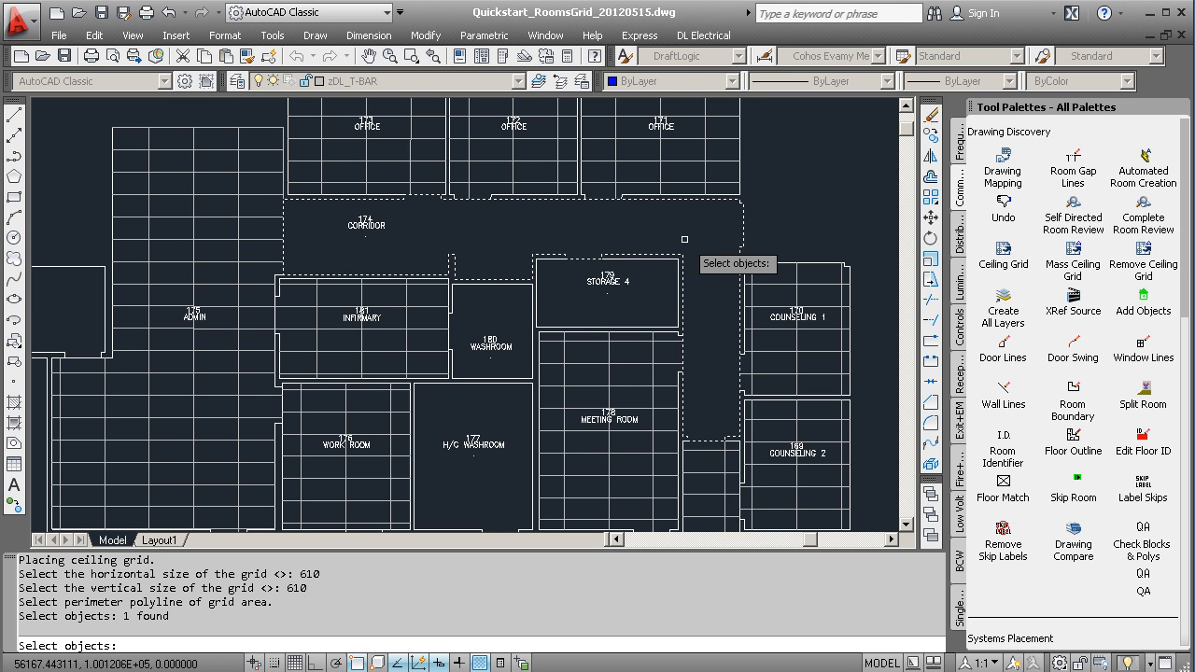
key("Return")
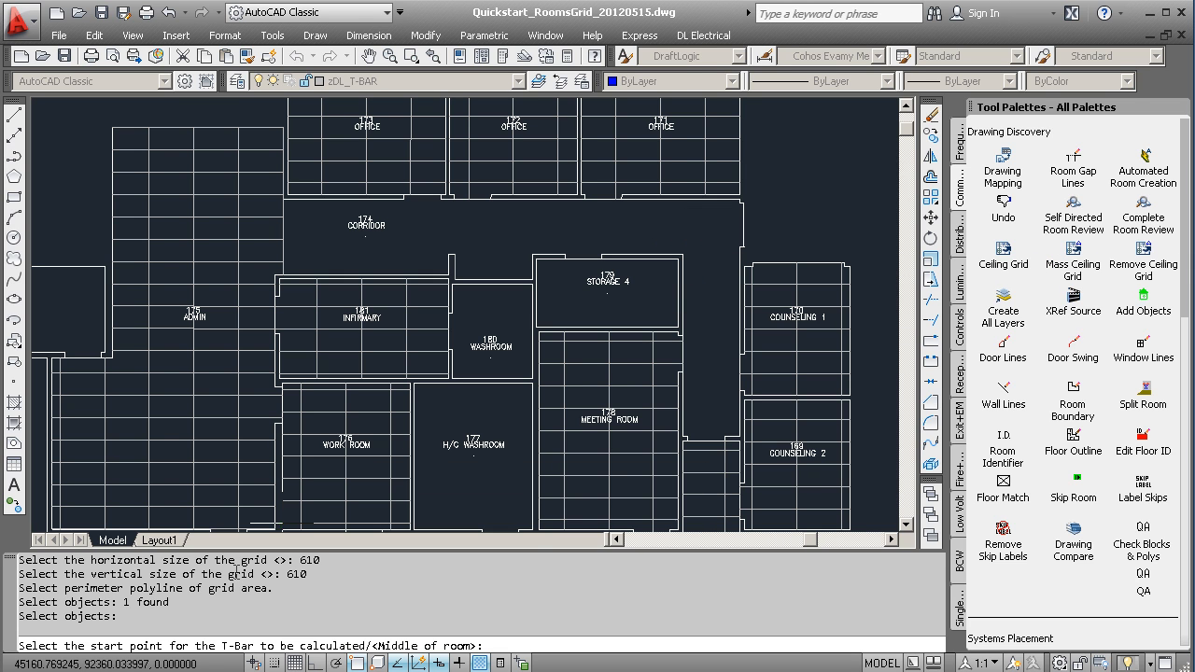
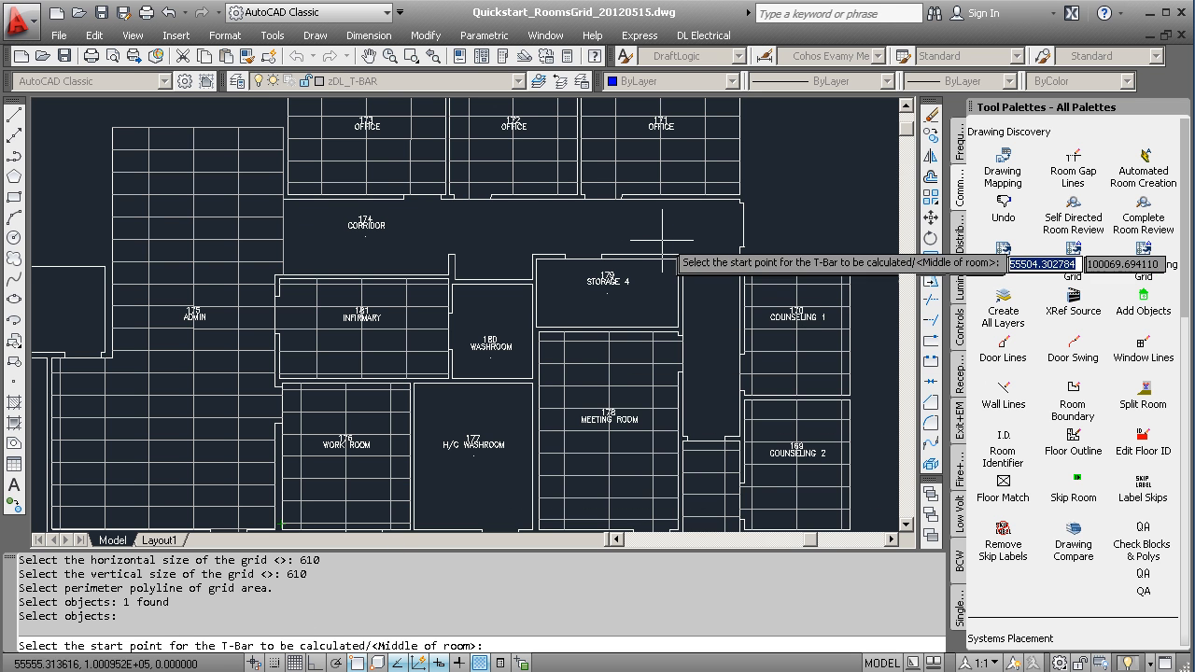
Step: Place the T-bar grid's start point in the open corridor area just above and to the right of Storage 4
scroll(706, 255, "up", 3)
scroll(704, 255, "up", 1)
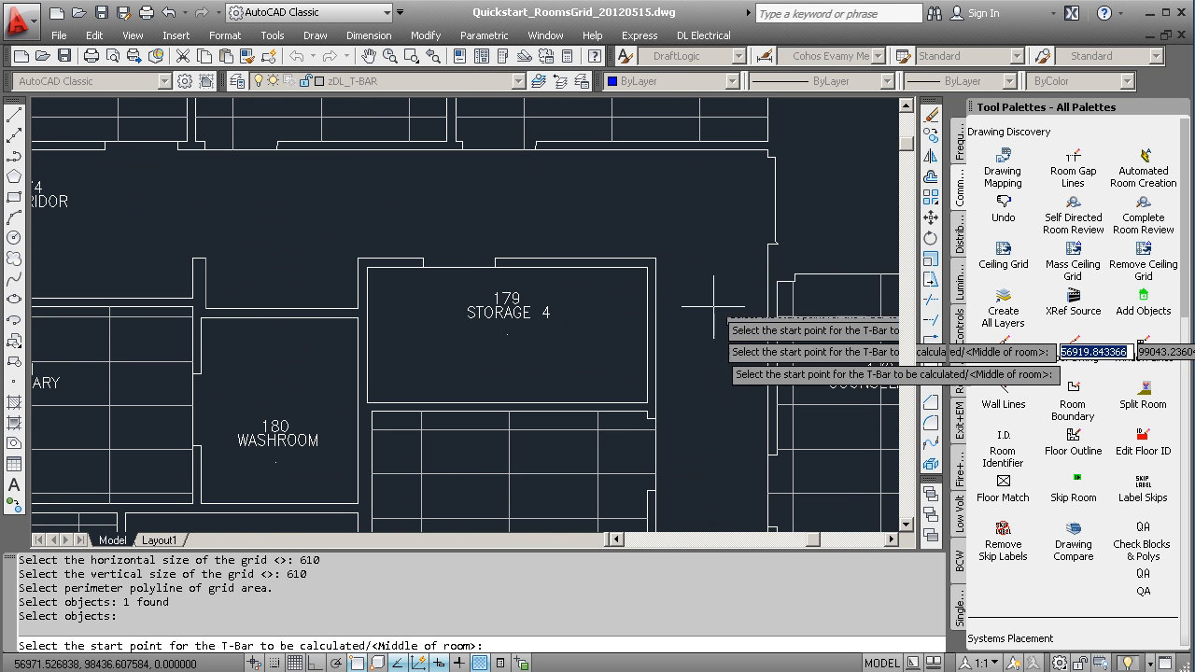
scroll(666, 259, "up", 2)
scroll(727, 274, "up", 2)
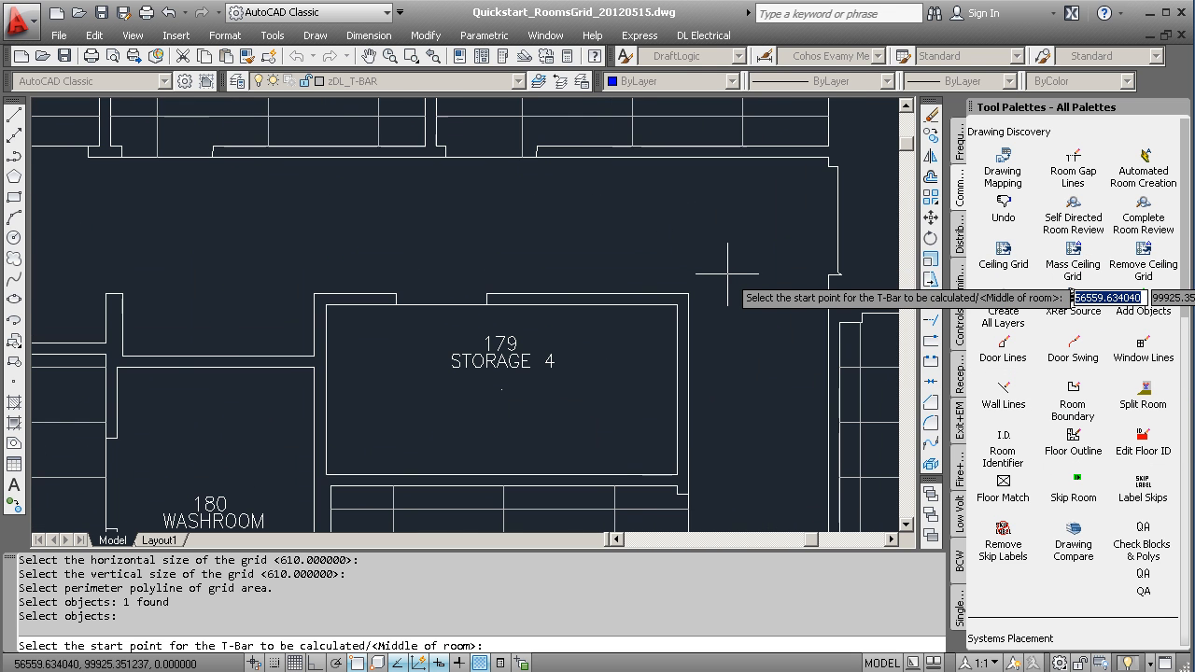
scroll(761, 266, "up", 1)
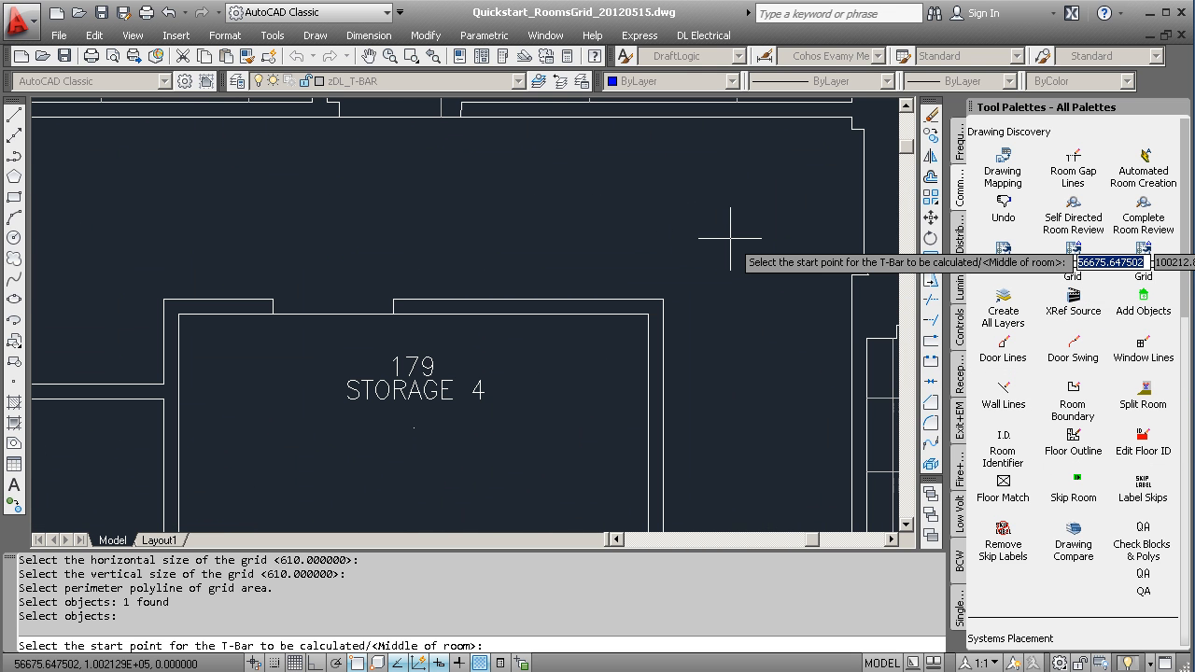
left_click(730, 238)
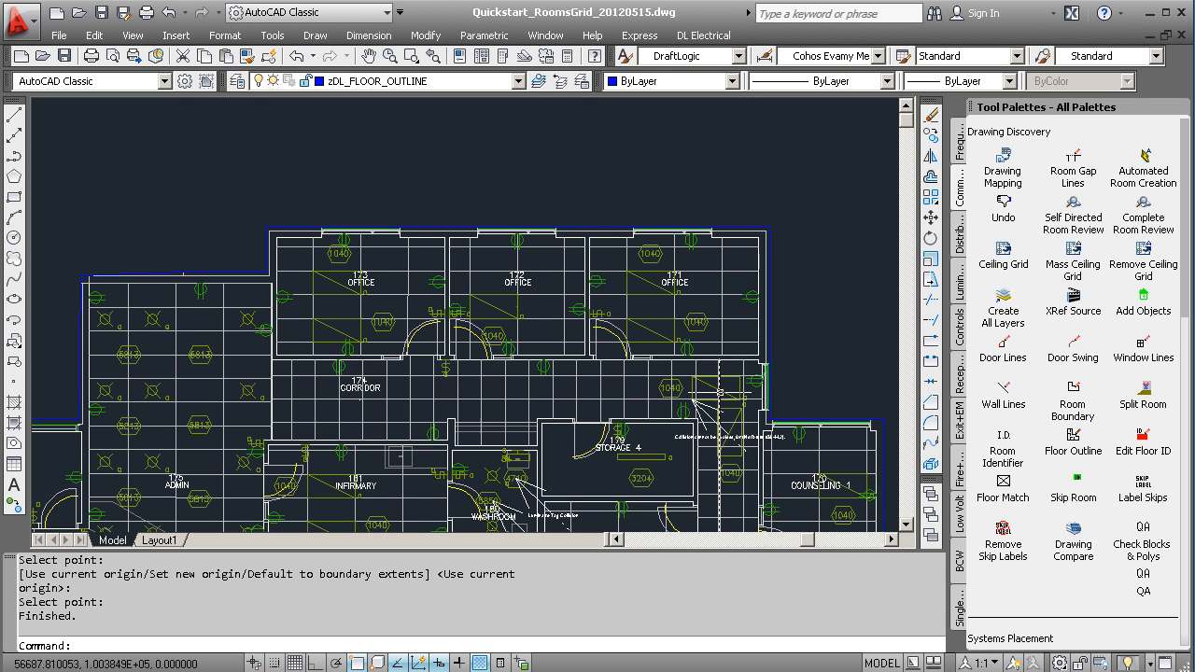
Step: Open the luminaire and foot-candle adjustment for Corridor 174
middle_click_drag(721, 396, 690, 336)
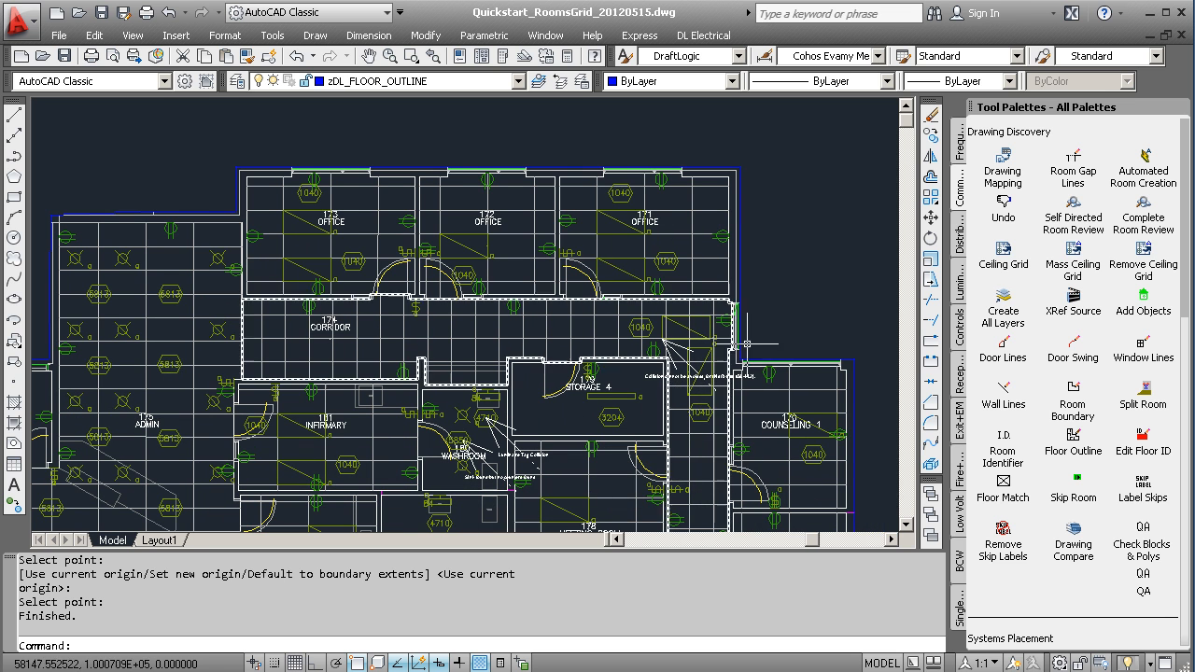
middle_click_drag(710, 364, 679, 211)
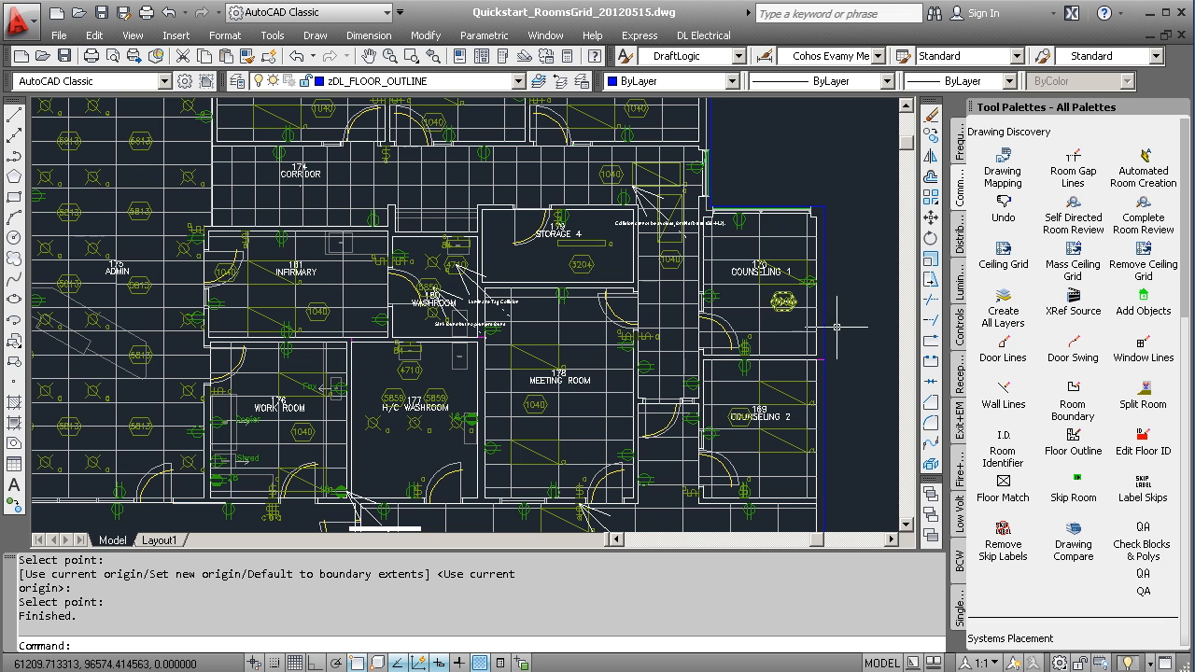
left_click_drag(1187, 269, 1188, 418)
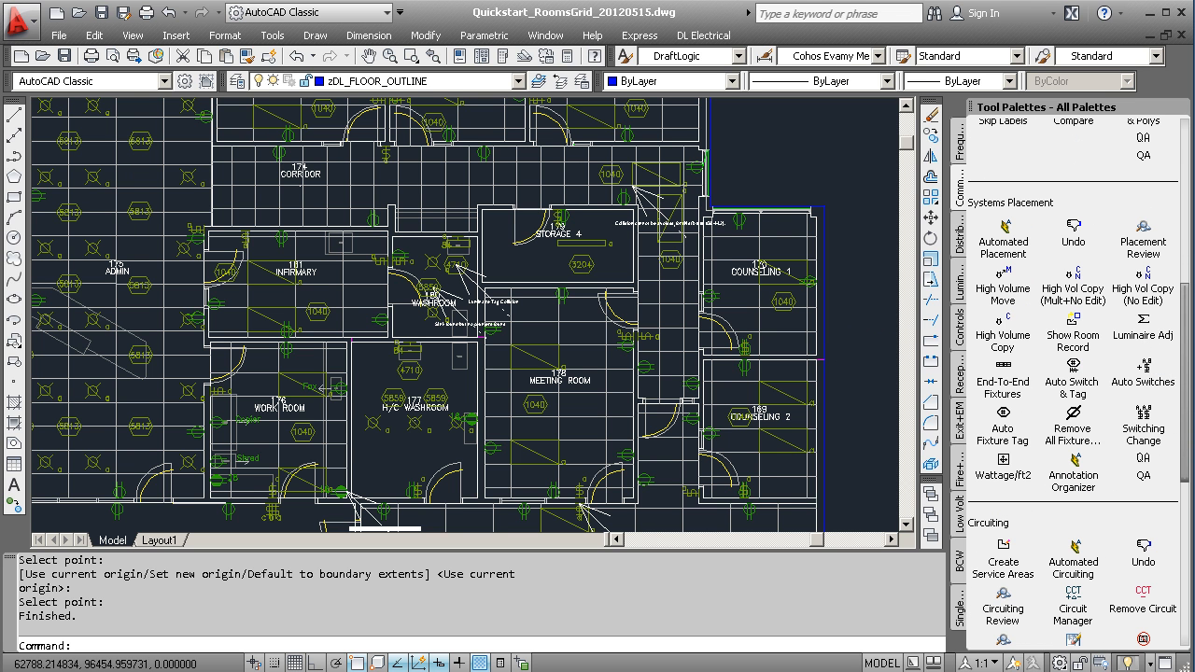
left_click(1146, 329)
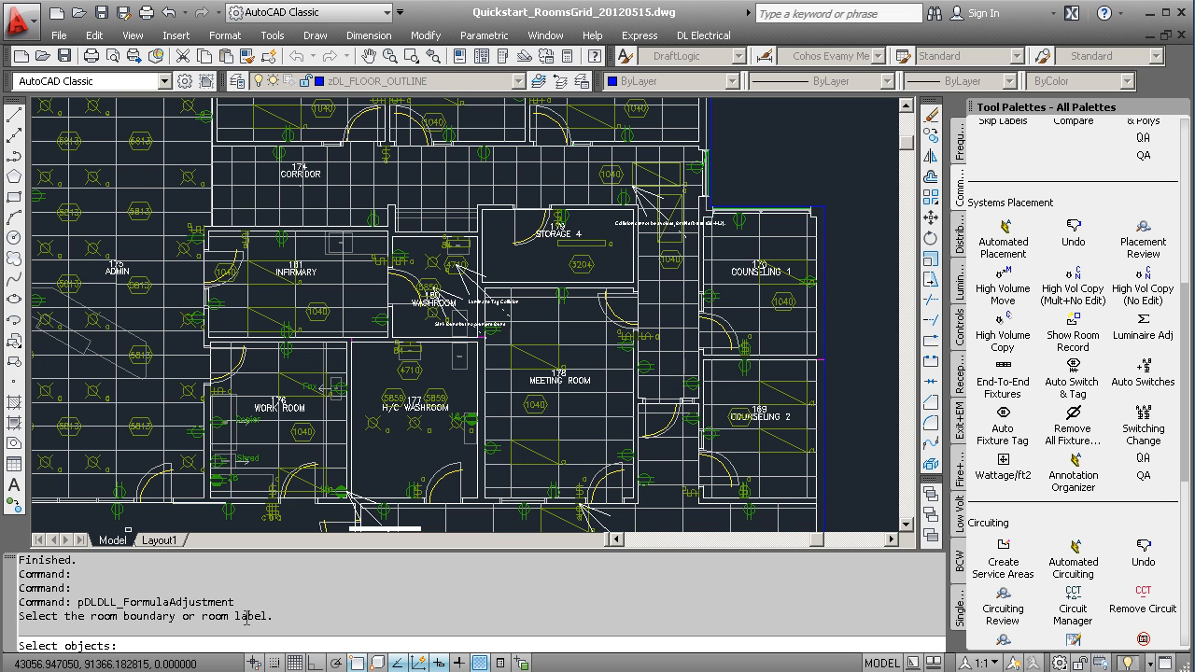
left_click(305, 174)
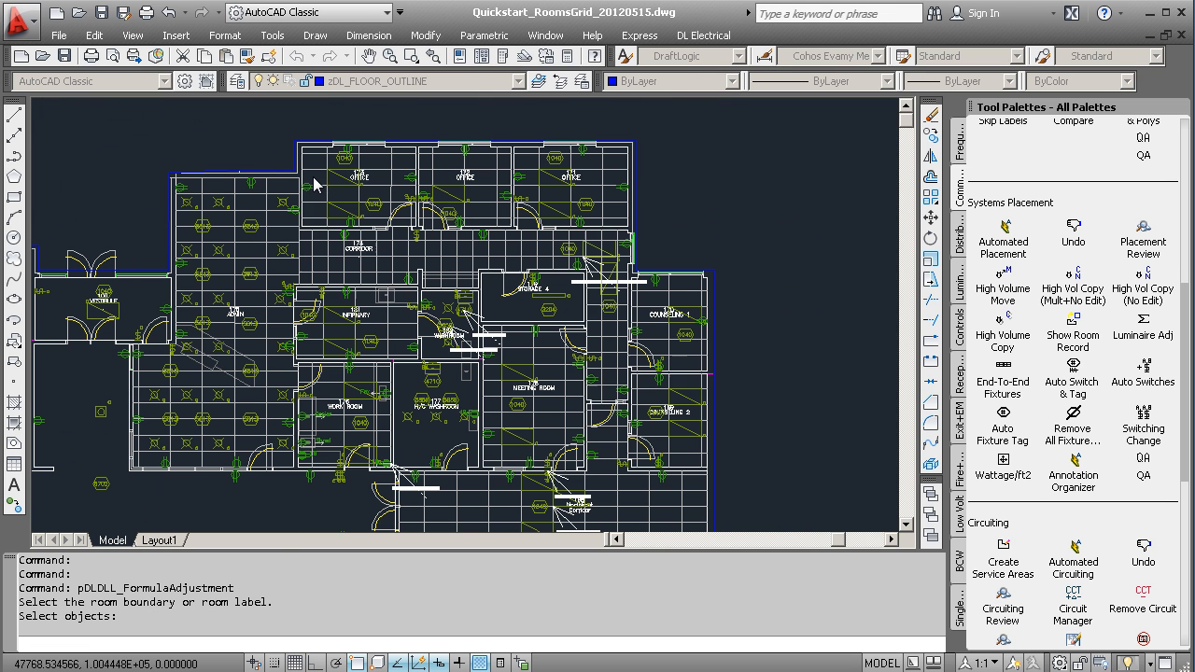
left_click(516, 373)
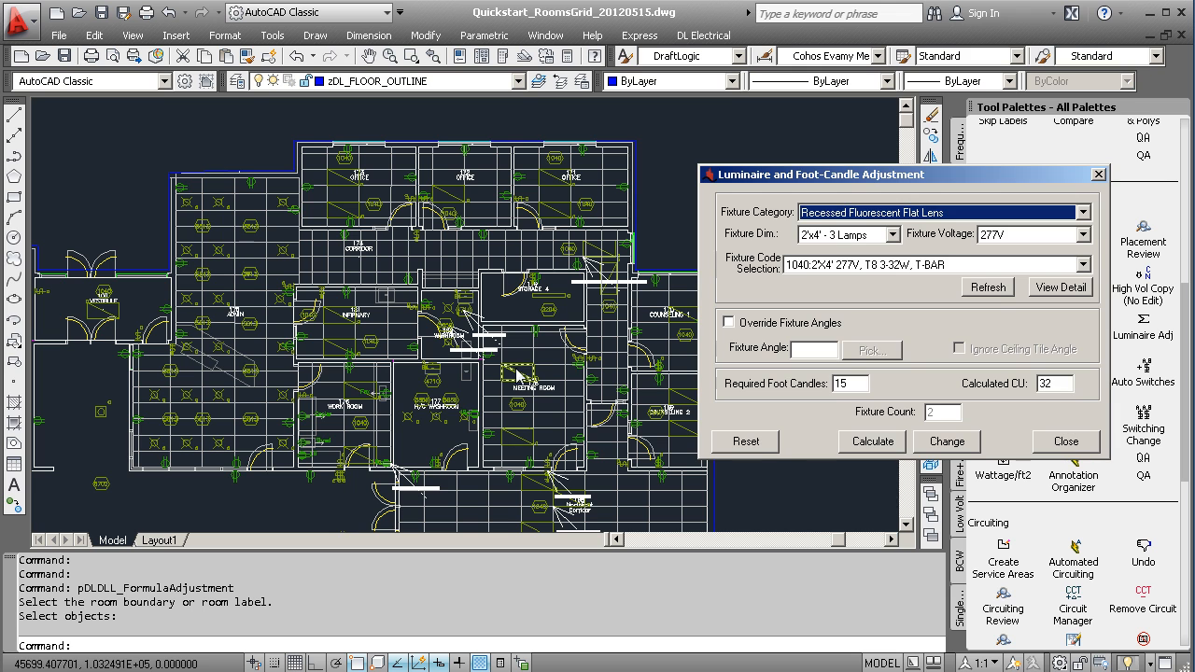
Step: Set the corridor fixture to 2'x2' - 3 Lamps with code 1028:2'X2' 277V, T8 3-17W, T-BAR, and view its detail image
left_click(865, 236)
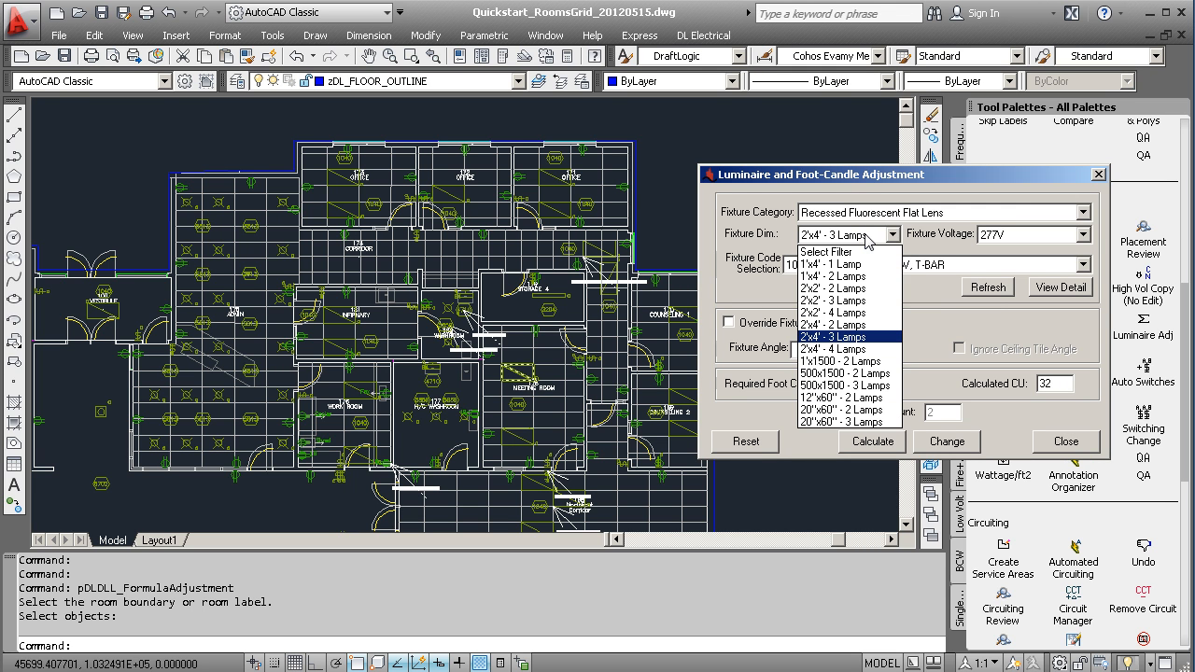
left_click(845, 301)
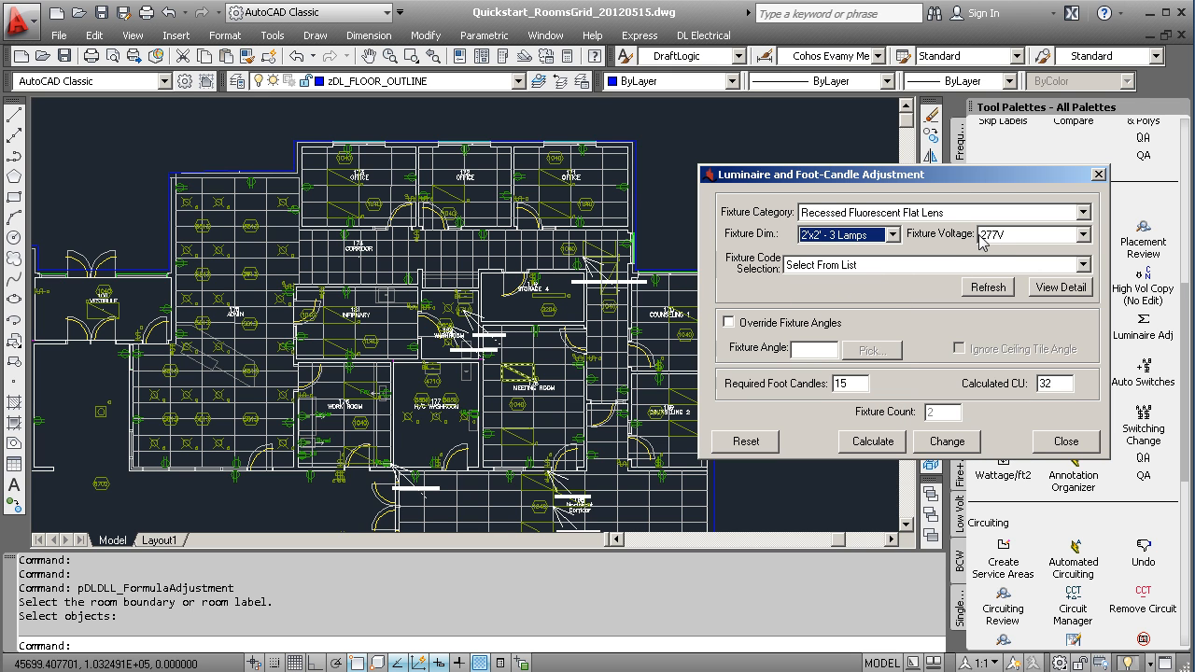
left_click(852, 266)
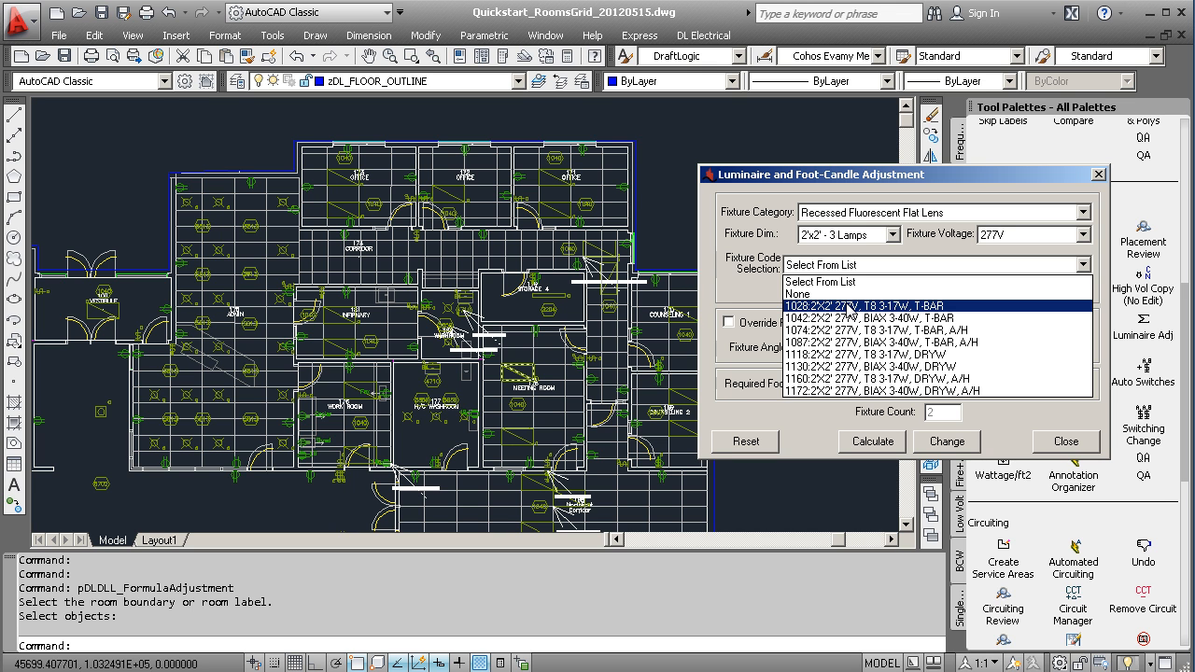
left_click(849, 307)
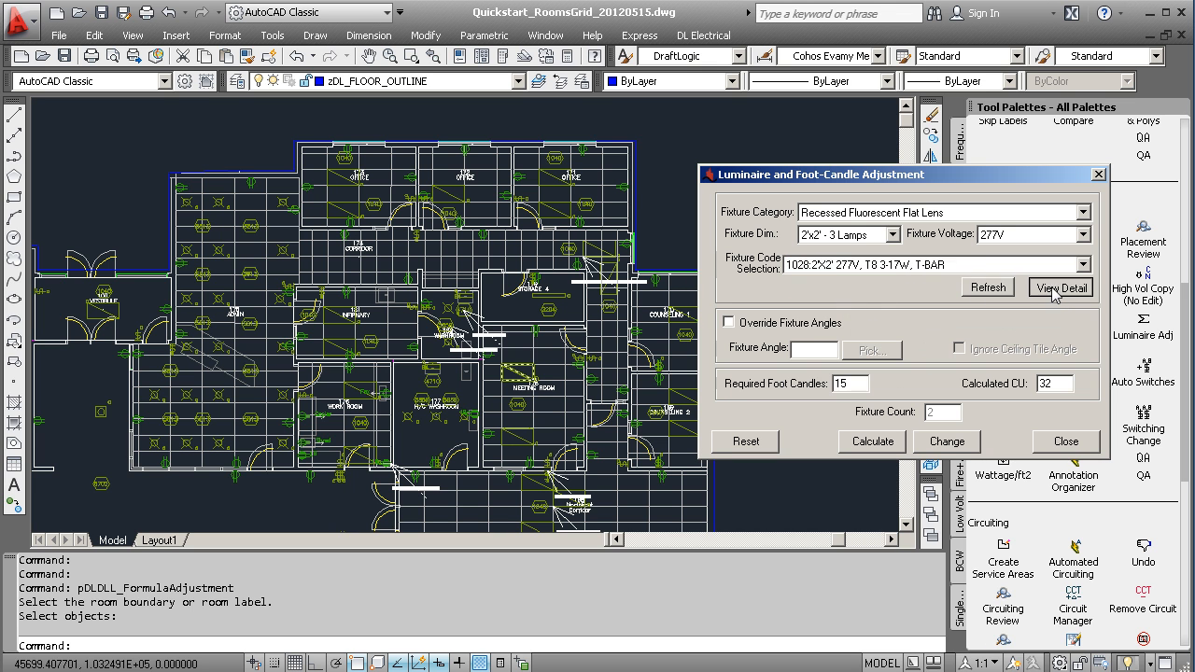
left_click(1055, 288)
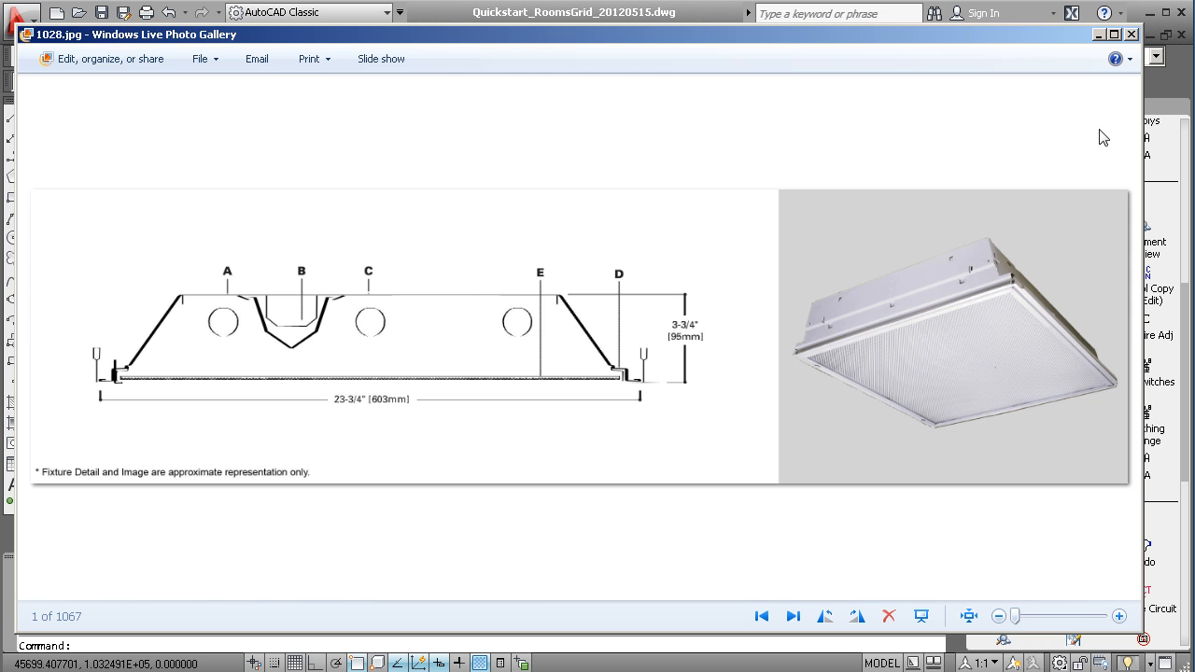
left_click(1131, 34)
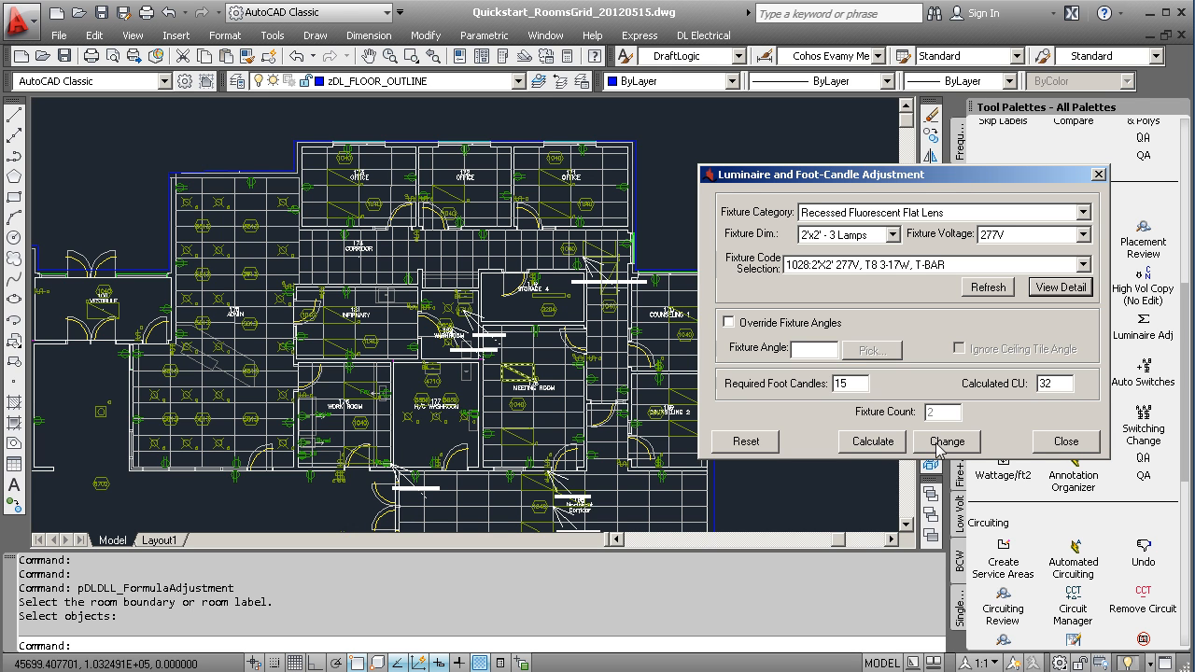
Step: Recalculate the fixture count for Corridor 174 and apply the luminaire change
left_click(862, 446)
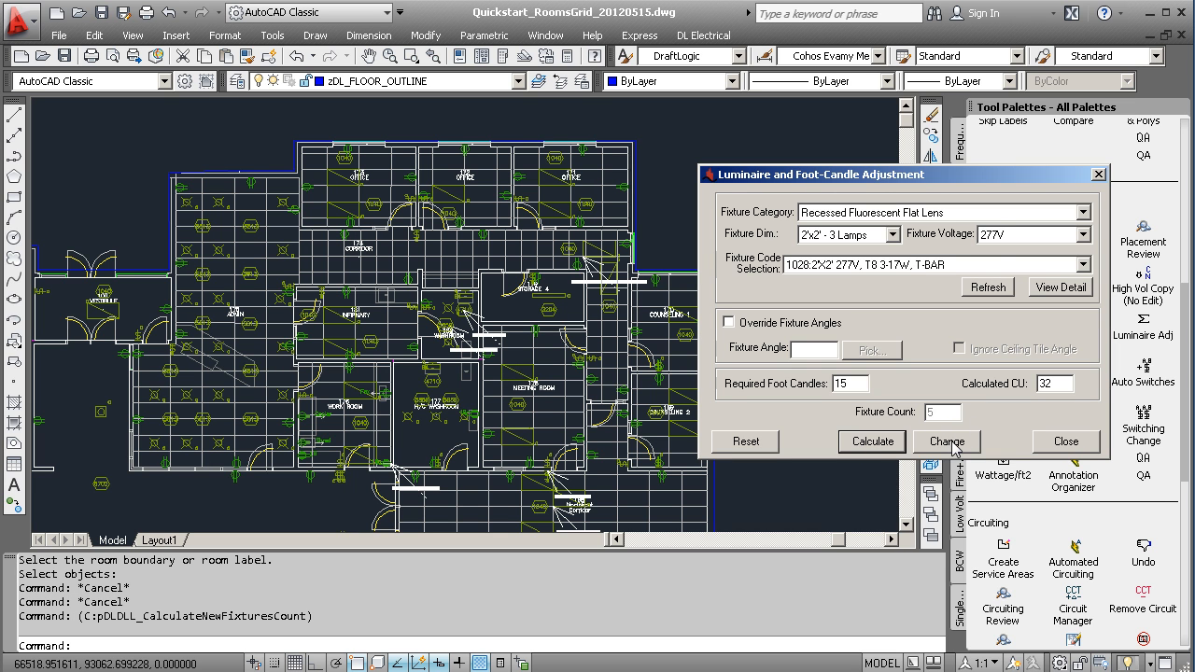
left_click(950, 443)
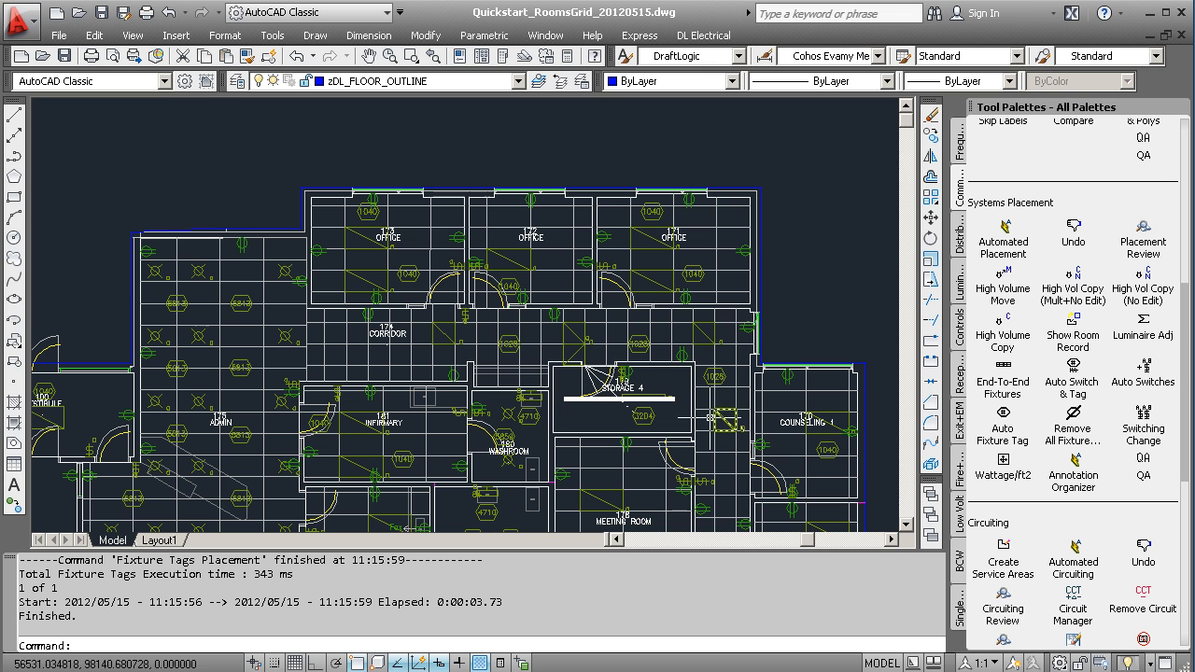
middle_click_drag(719, 499, 715, 474)
Step: Use High Volume Move to reposition the 2'x2' fixture near the Corridor 174 label onto a ceiling tile beside it
left_click(958, 151)
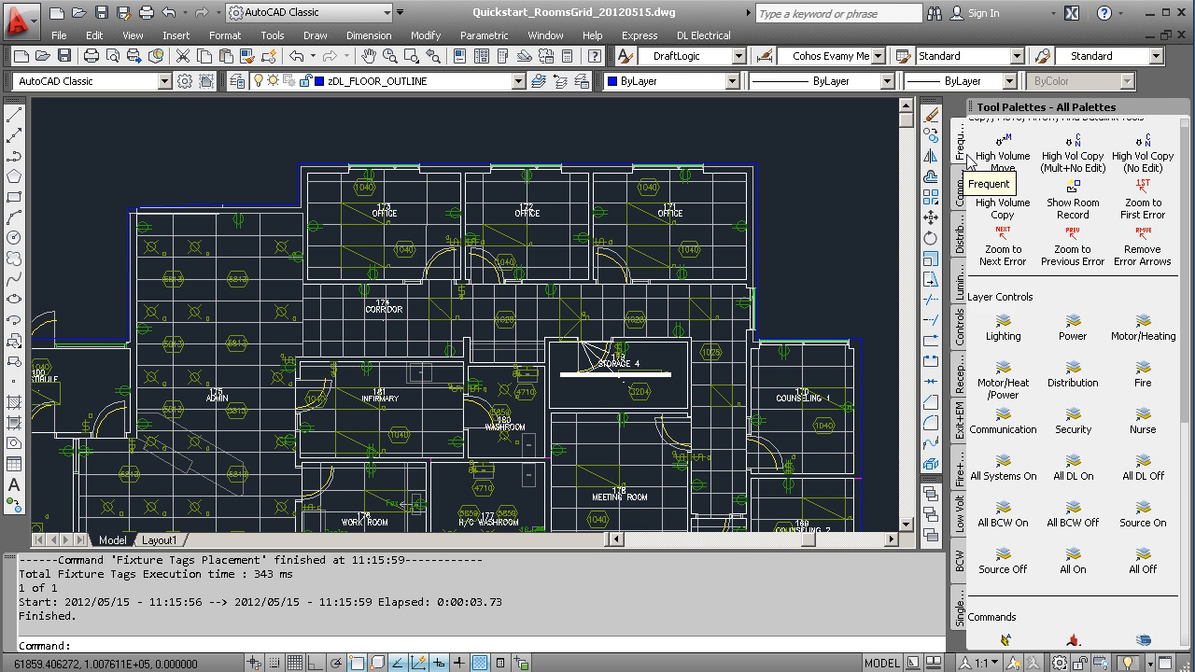
left_click(1002, 159)
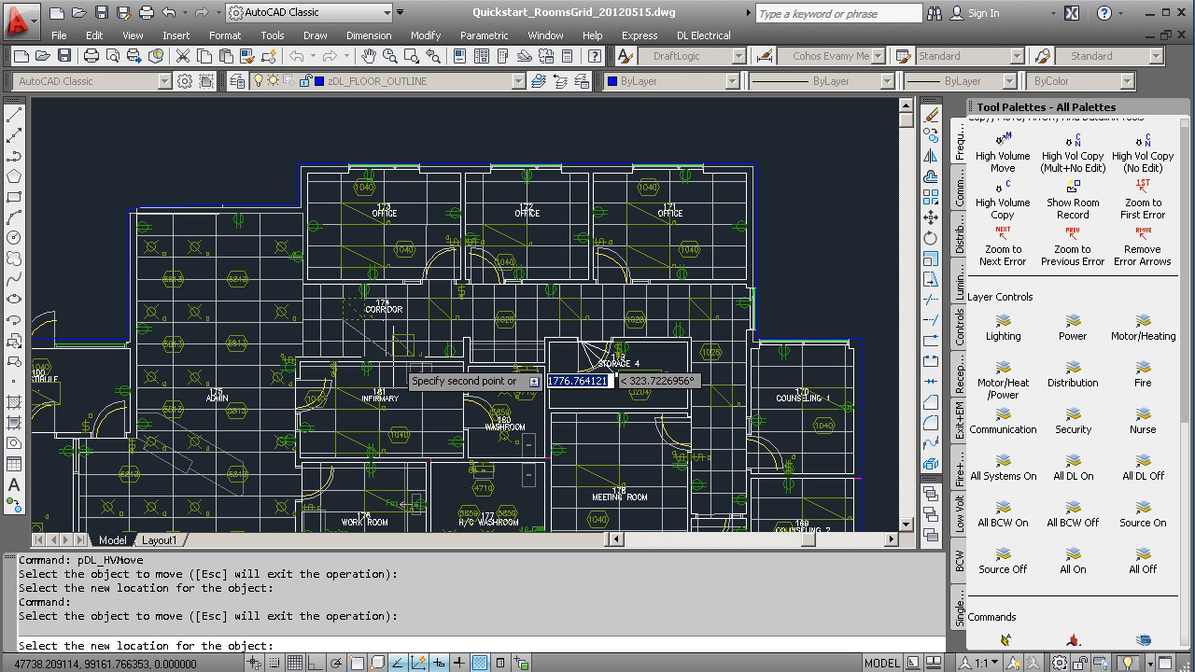
key("Escape")
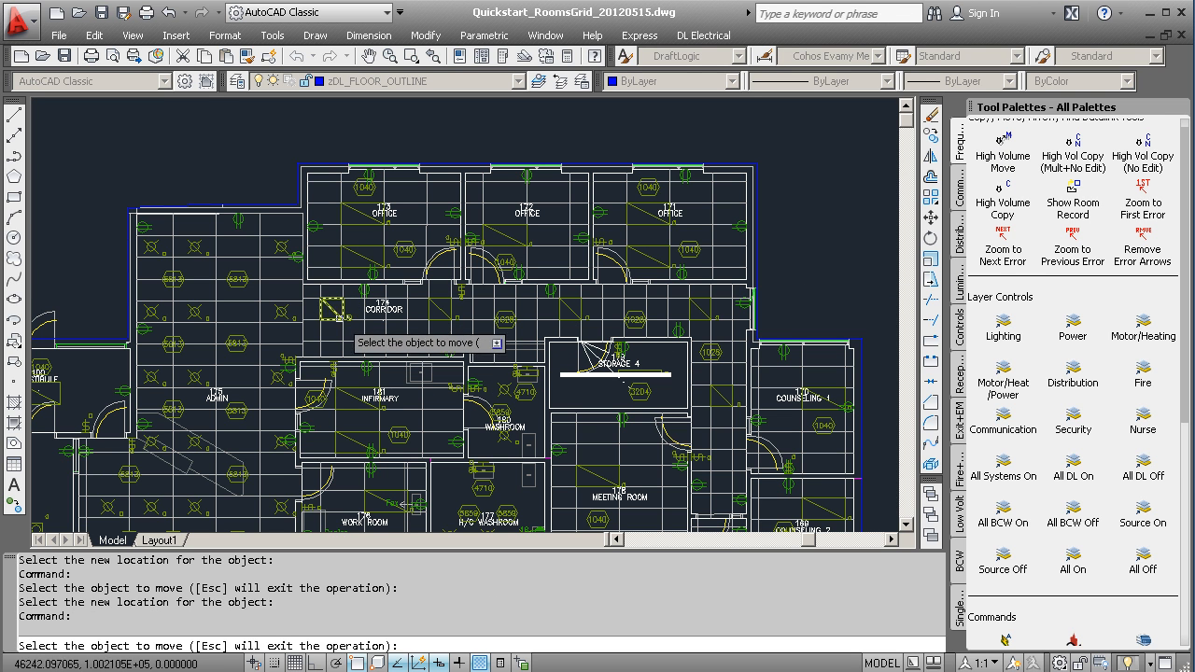
key("Escape")
key("Escape")
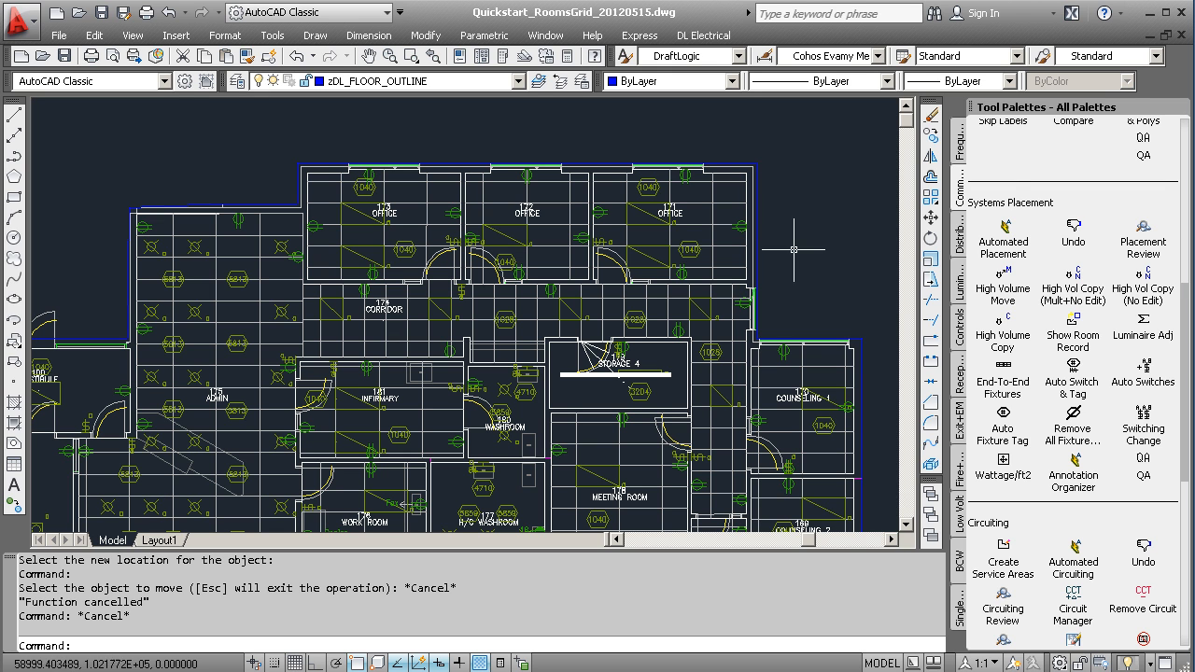
Step: Remove the placement error arrows from the drawing
left_click(963, 145)
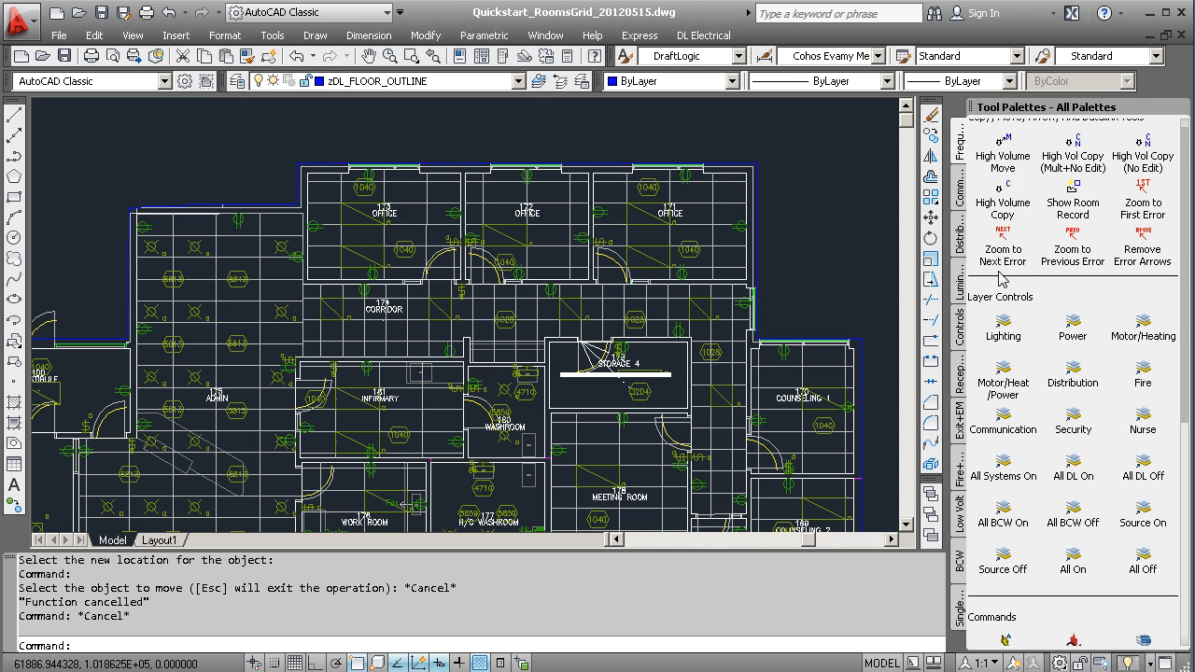
left_click(1144, 237)
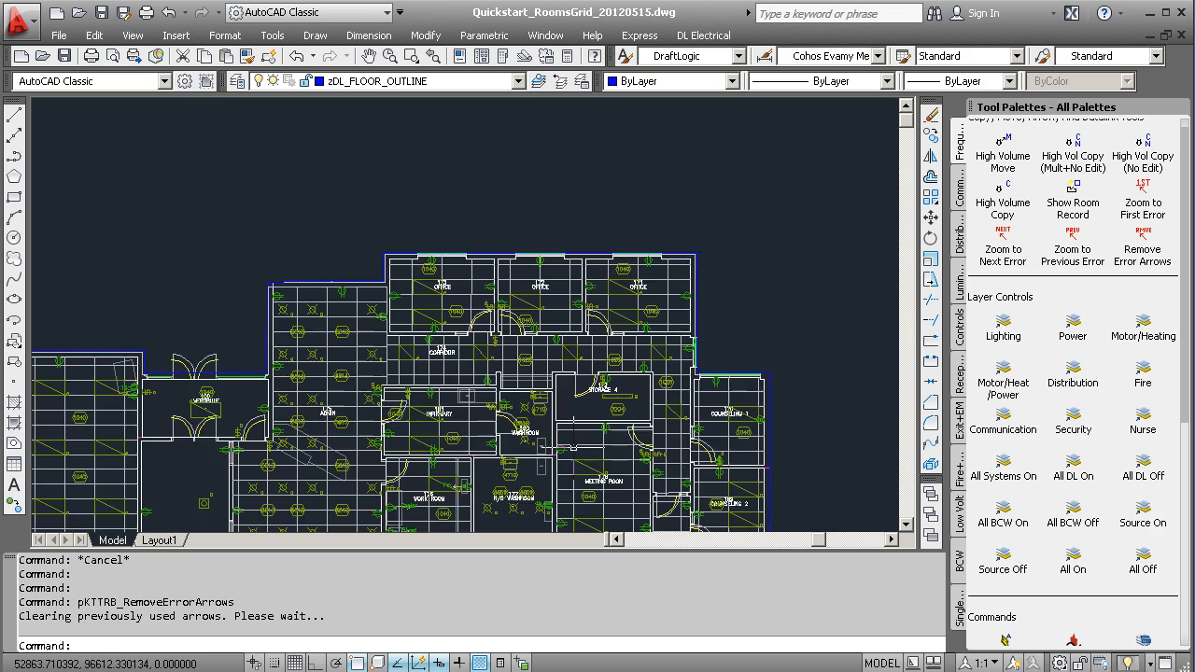
scroll(644, 317, "down", 3)
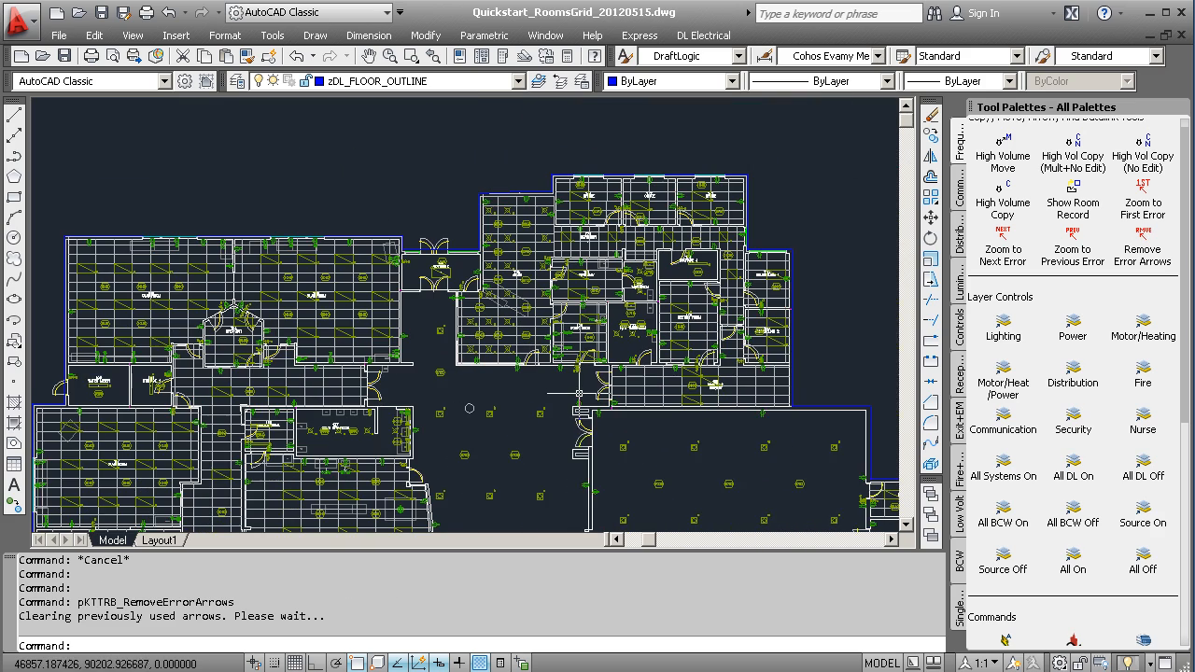
Step: Insert a Motor Control Centre in Electrical 192 against the wall it shares with Kitchen 129
scroll(564, 457, "up", 3)
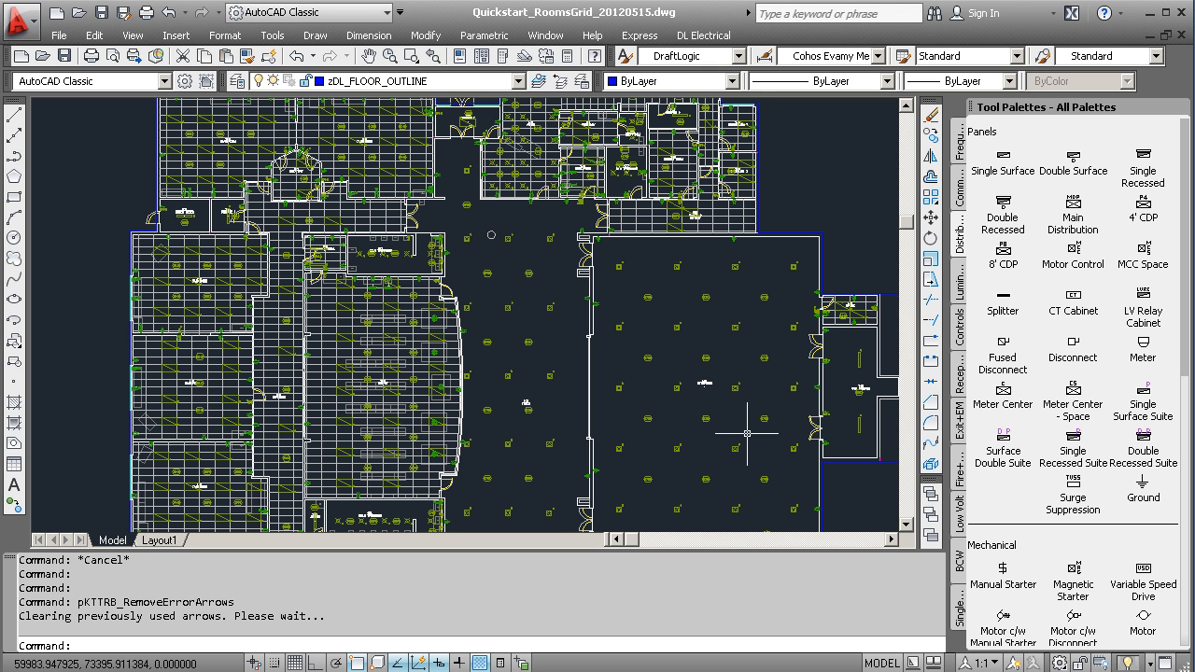
left_click(1074, 249)
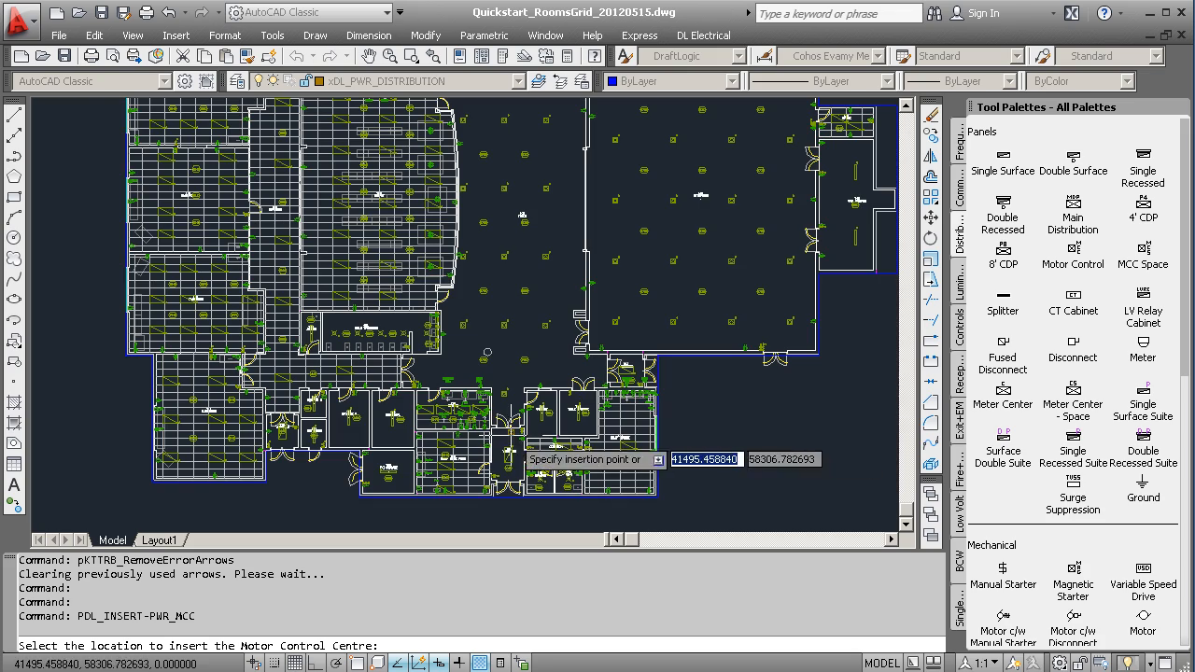
scroll(387, 467, "up", 2)
scroll(346, 448, "up", 4)
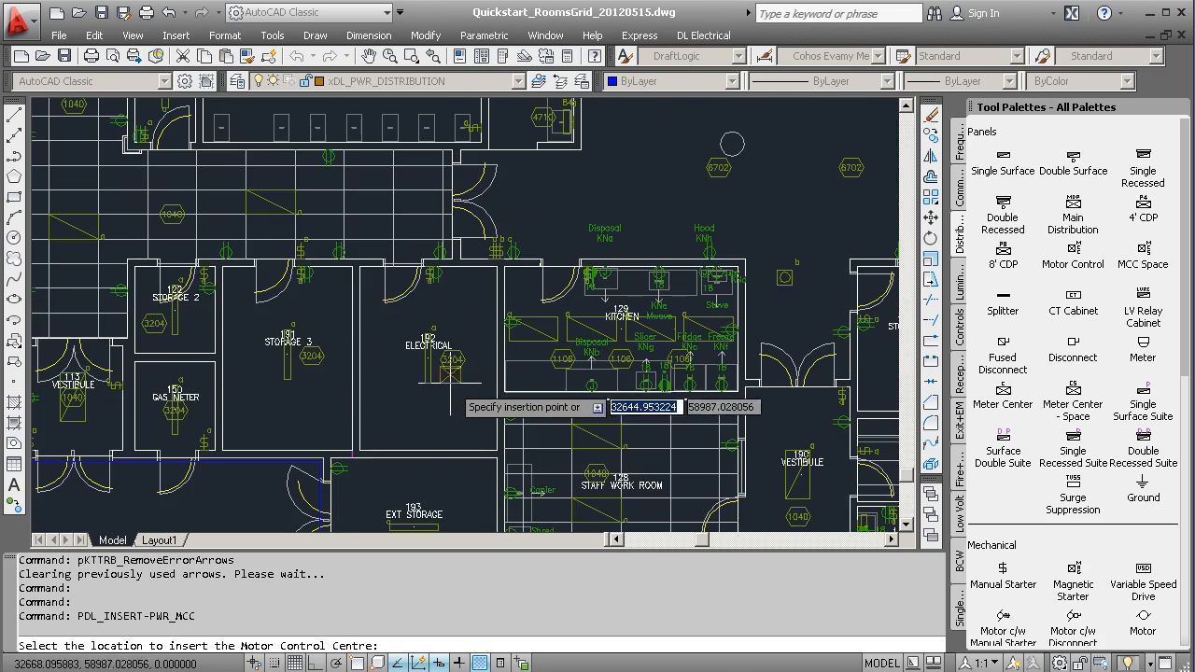
left_click(500, 372)
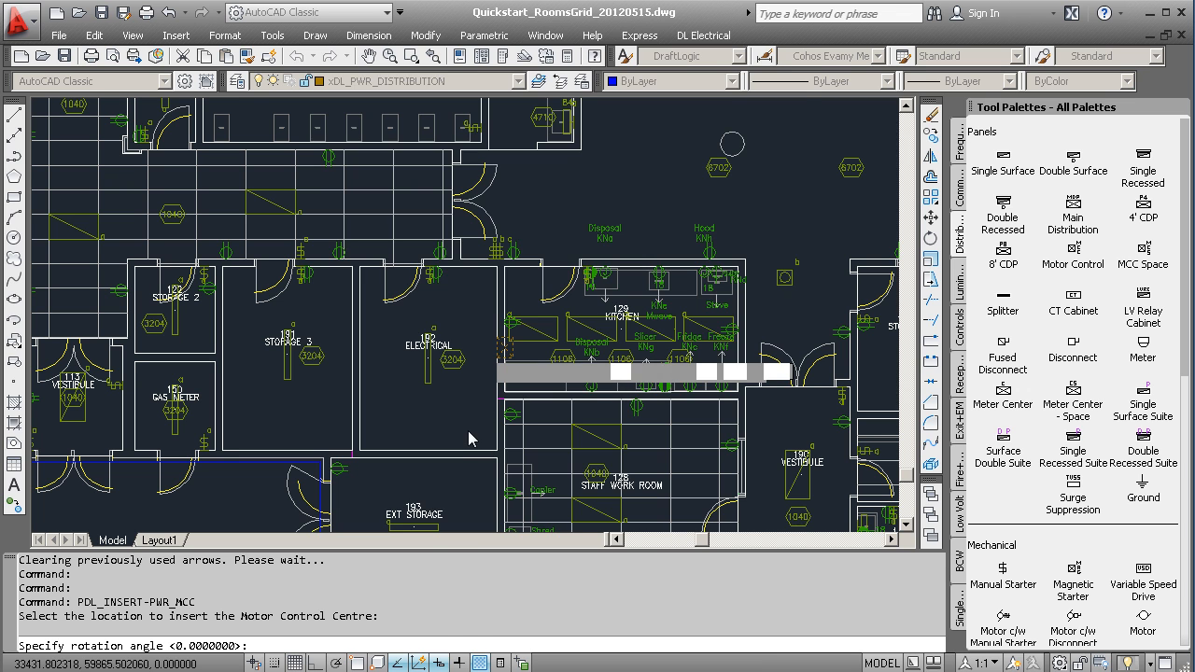
key("Return")
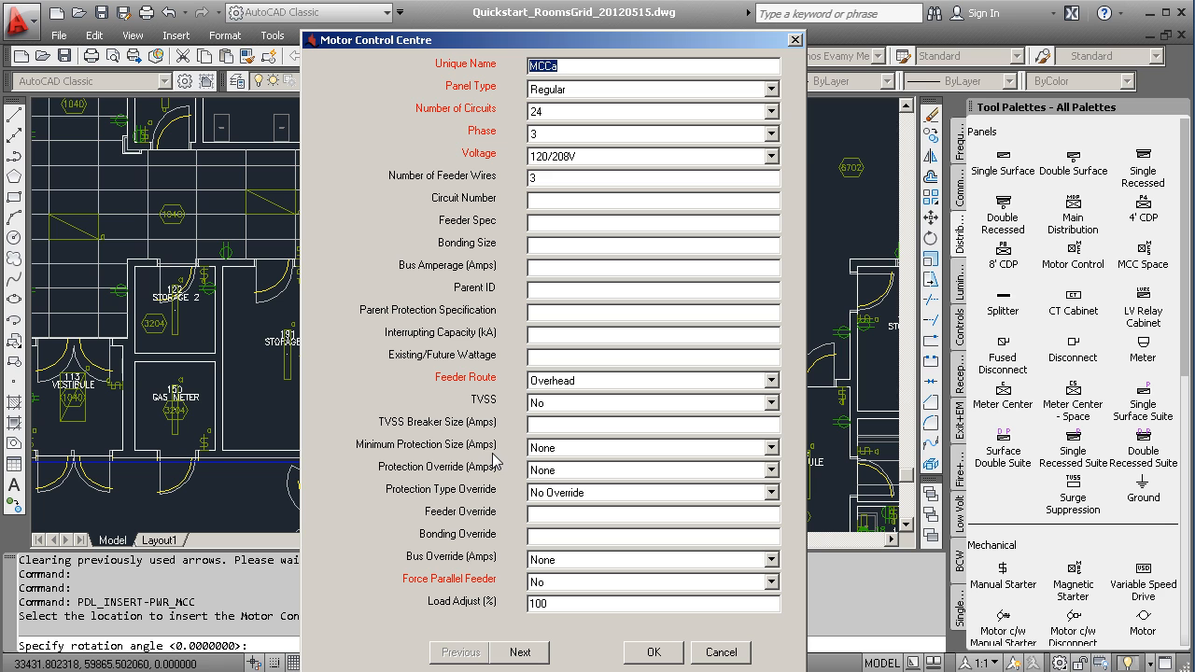
Step: Keep the Motor Control Centre's protection type at No Override, review its diversity and manufacturer settings, and accept the defaults
left_click(561, 495)
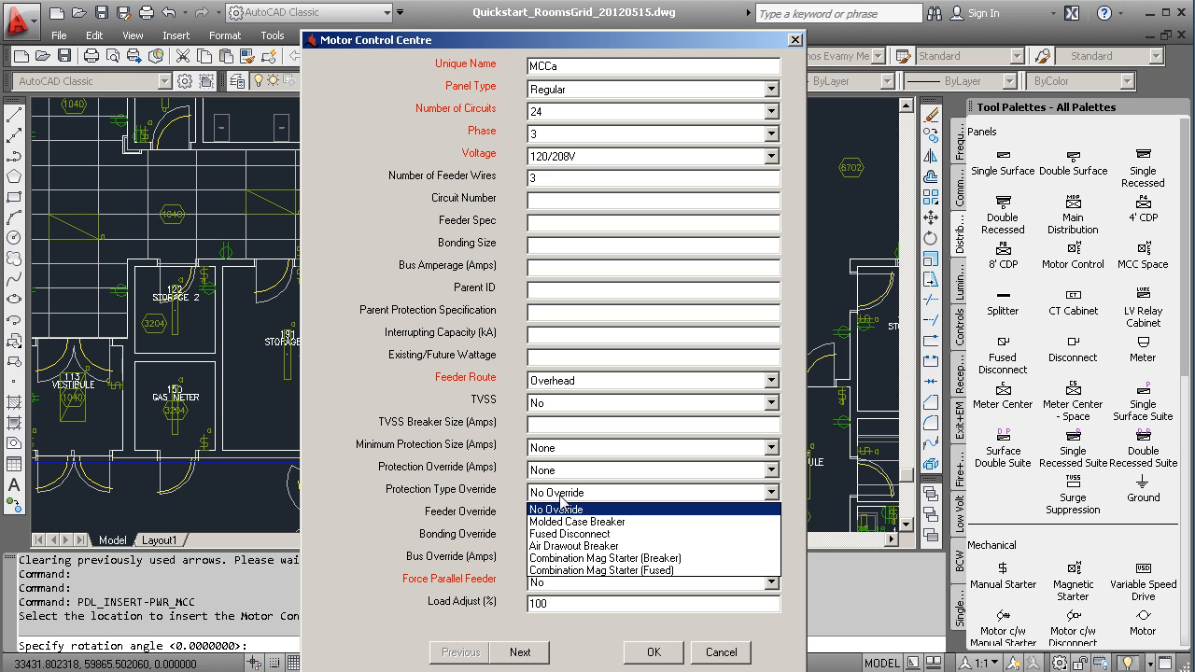
left_click(560, 499)
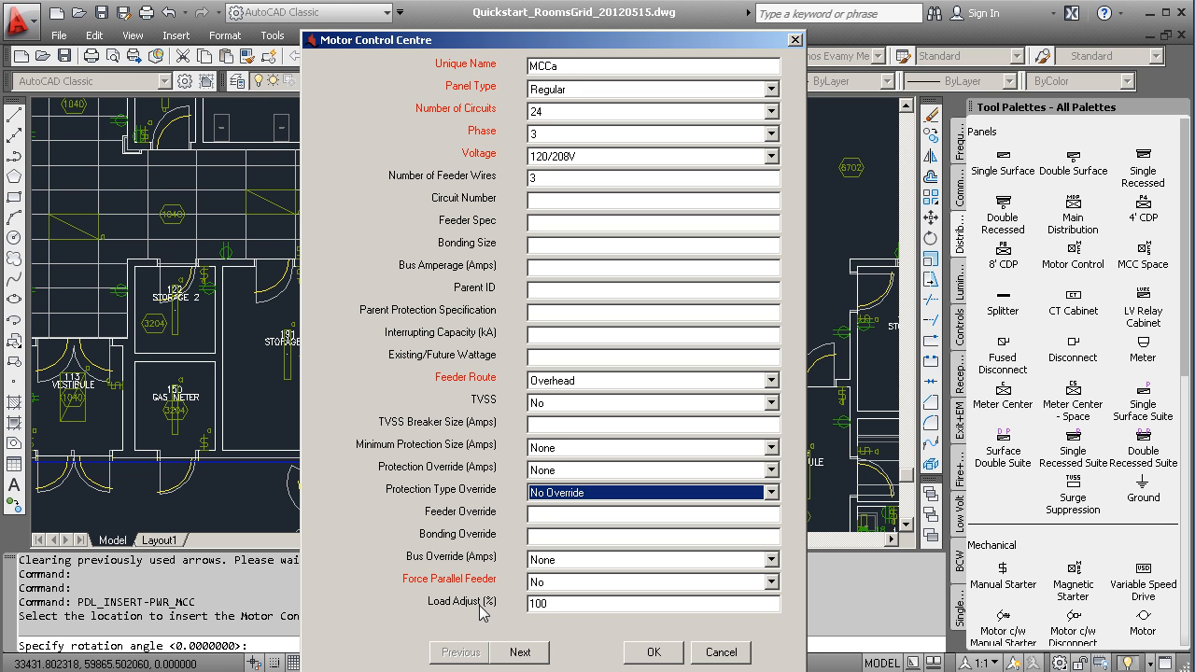
left_click(520, 654)
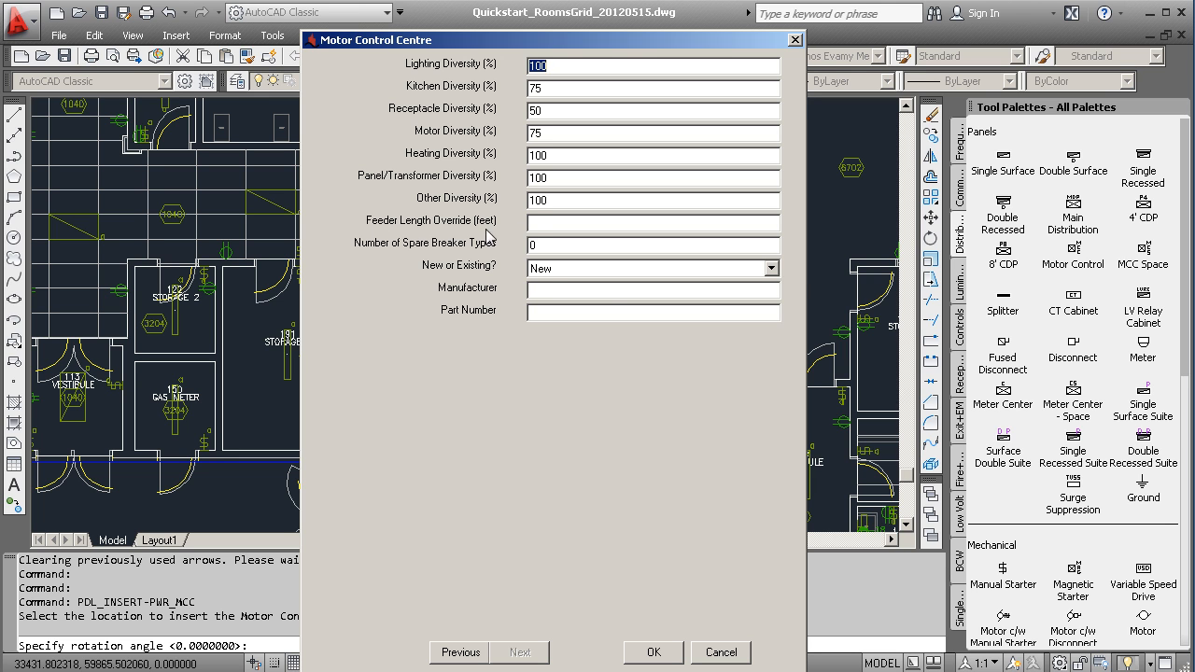
left_click(554, 290)
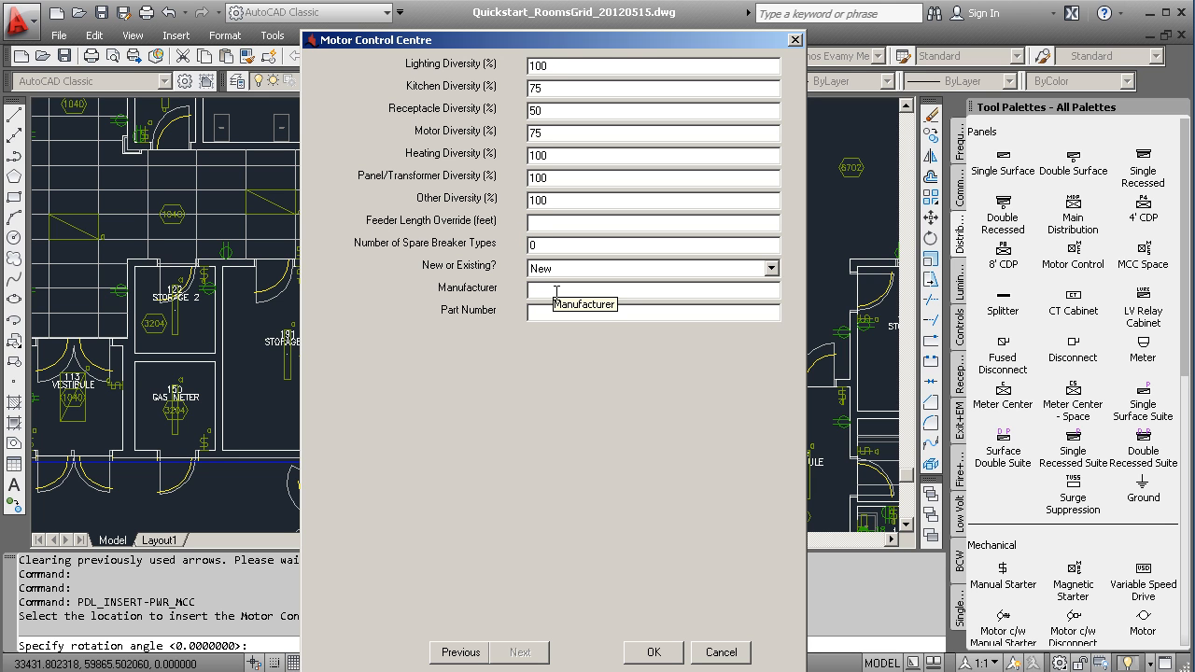
left_click(644, 652)
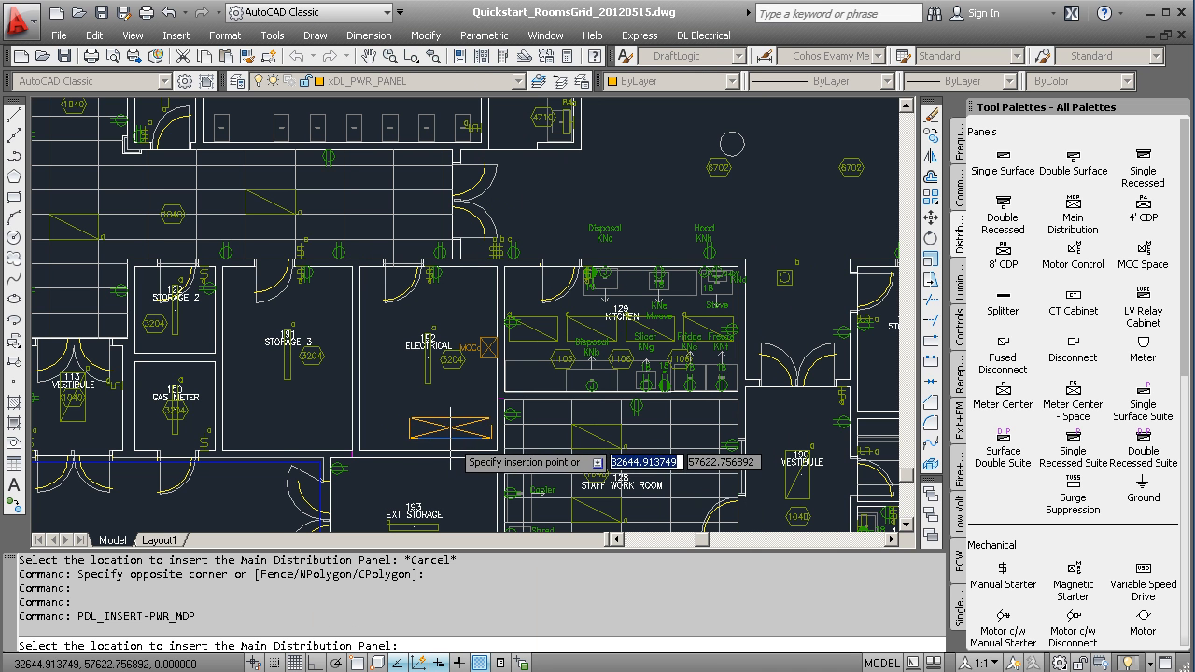
Step: Insert a Main Distribution Panel along the wall between Electrical 192 and Ext Storage 193, with its voltage set to 277/480V
left_click(456, 453)
left_click(607, 440)
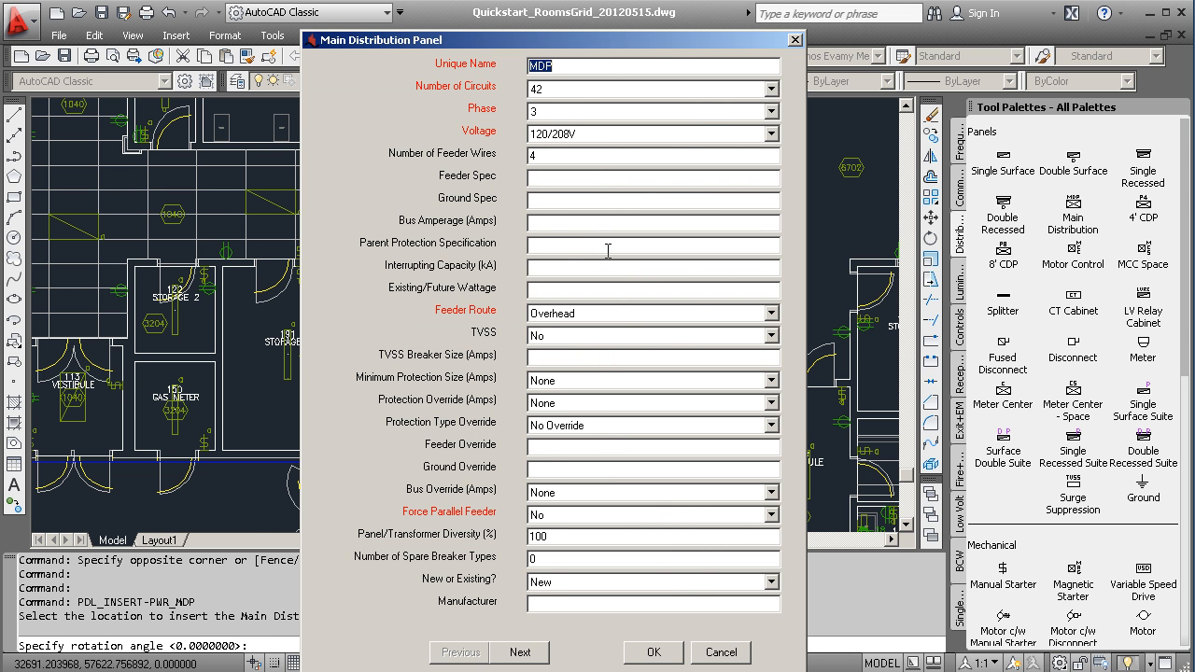
left_click(588, 135)
left_click(575, 174)
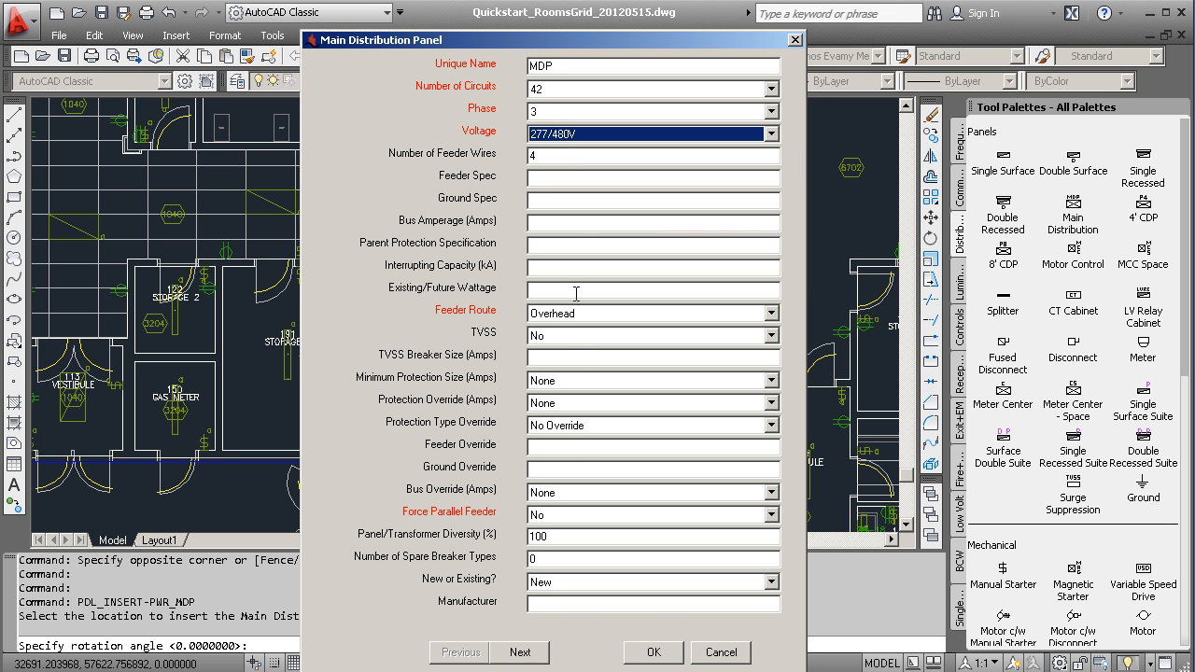
left_click(651, 654)
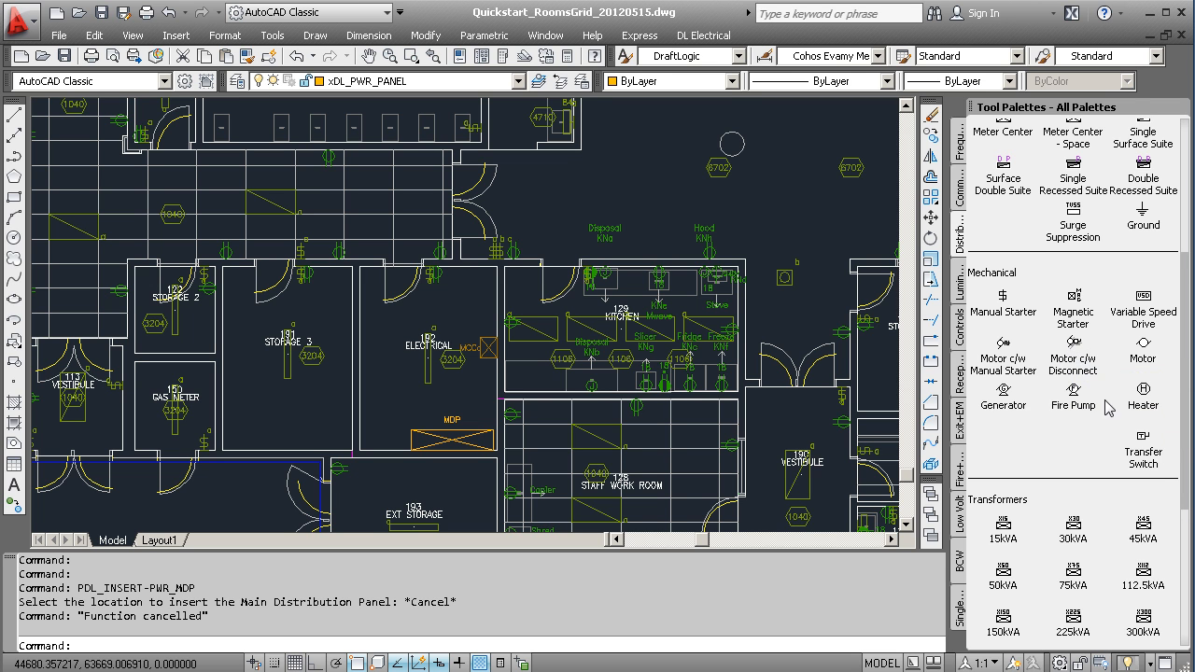
Step: Insert a Motor c/w Disconnect in the corridor between the classrooms and the Library, with equipment tag HVAC
left_click(1073, 347)
scroll(353, 347, "down", 2)
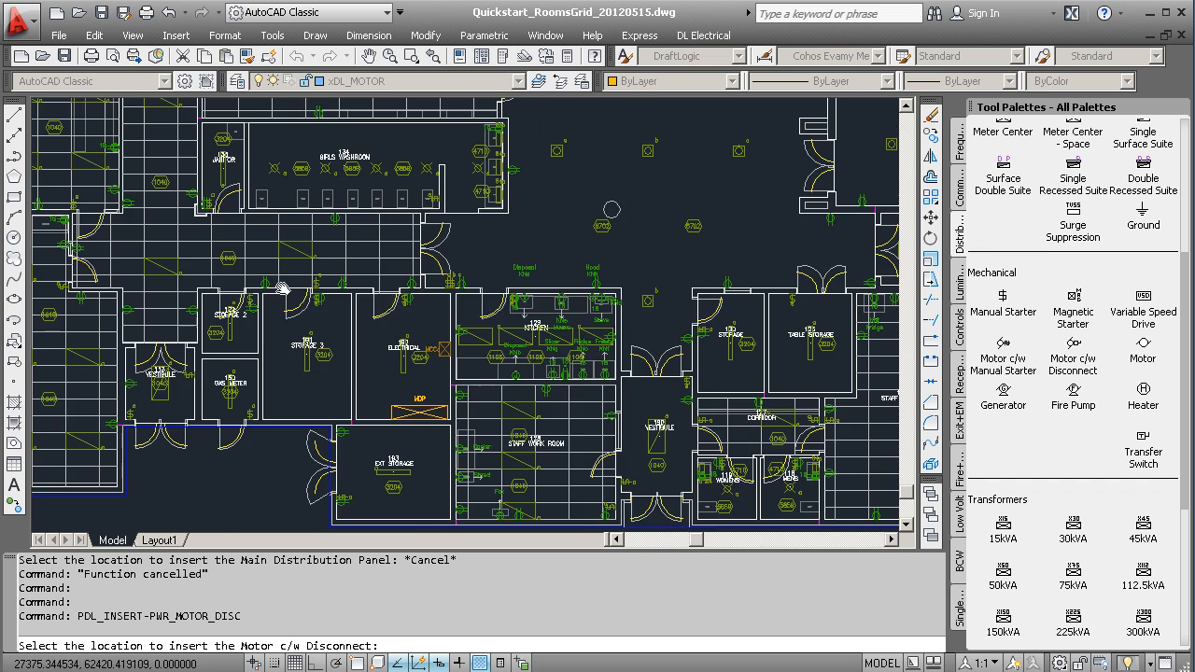
middle_click_drag(279, 278, 571, 431)
middle_click_drag(424, 184, 481, 425)
left_click(471, 222)
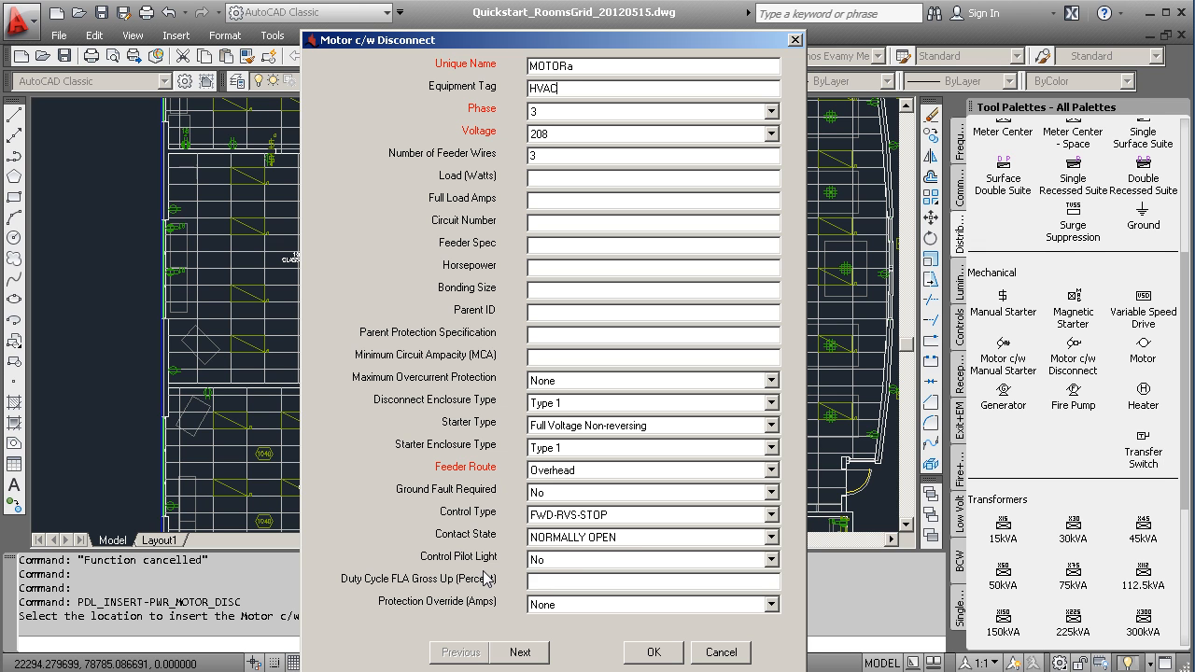
Step: Set the motor's control type to REMOTE_START/STOP and its protection type override to Combination Mag Starter (Fused)
left_click(614, 516)
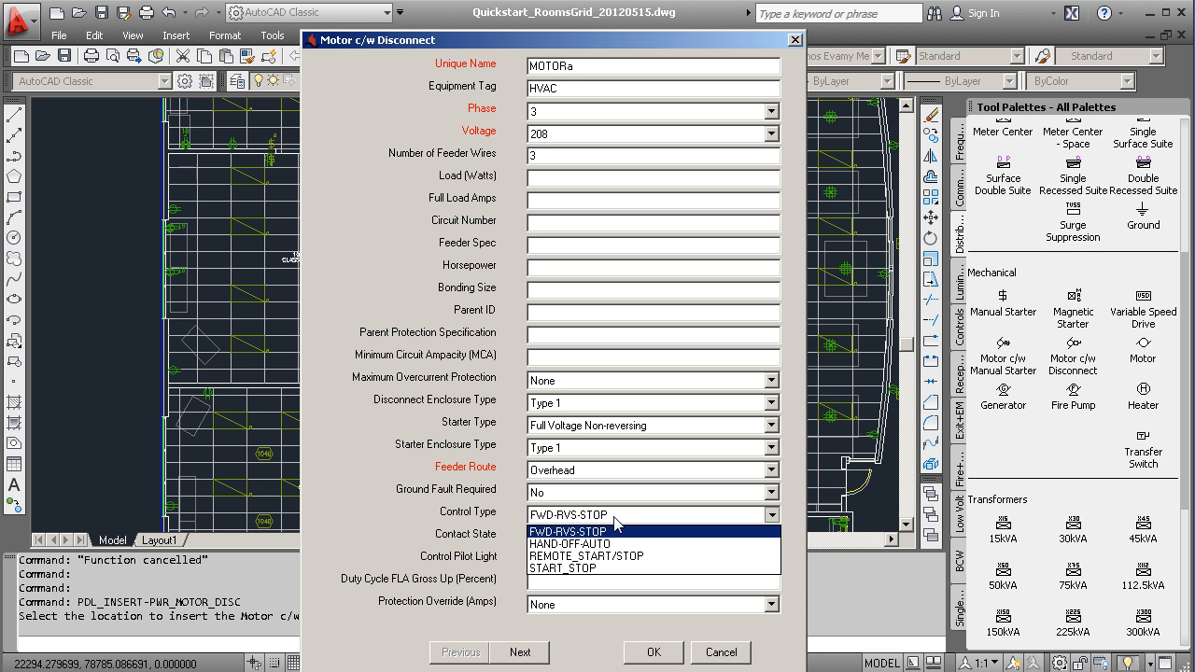
left_click(607, 556)
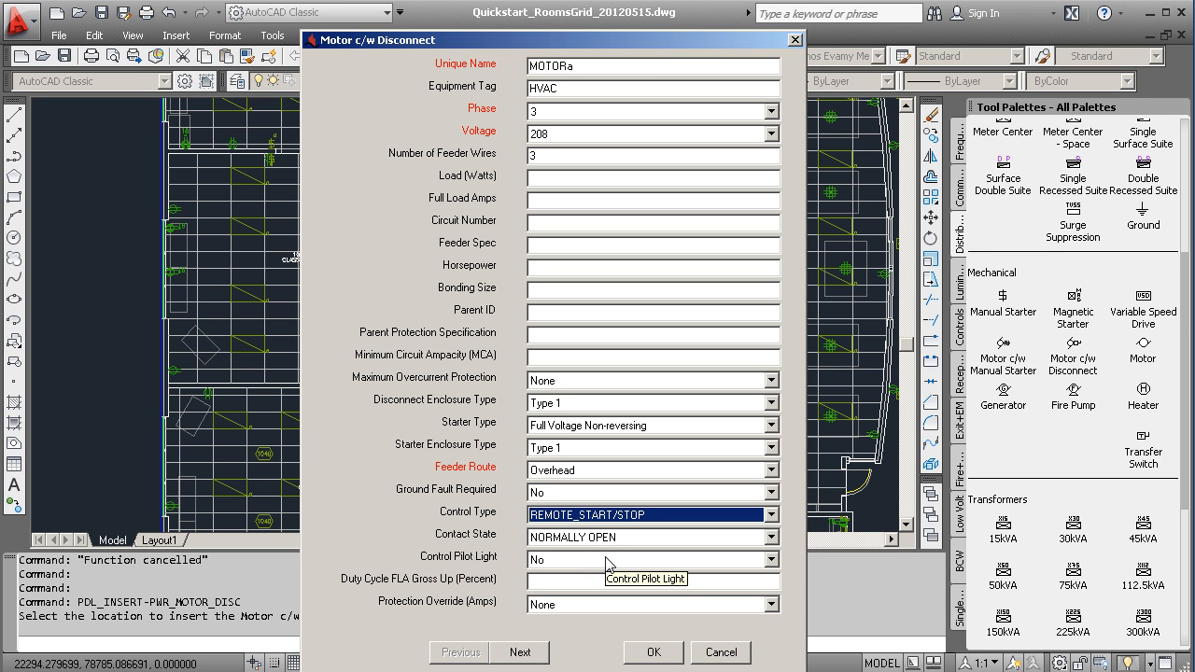
left_click(520, 651)
left_click(567, 72)
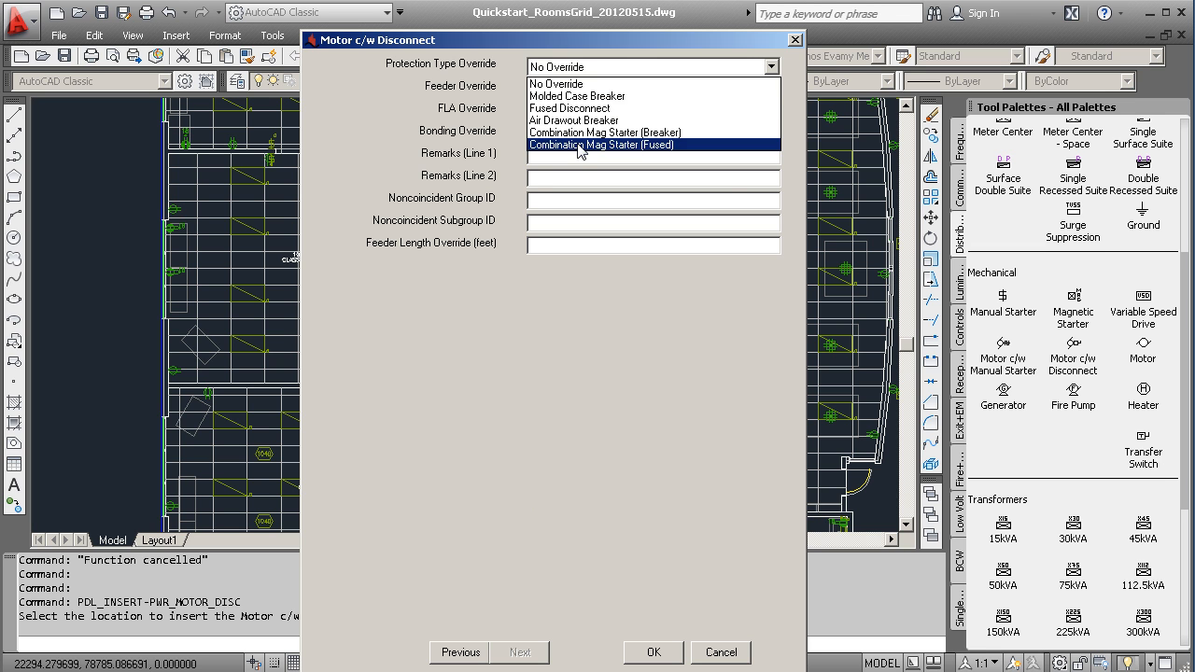
left_click(580, 145)
Step: Enter the motor remarks "Carrier Centurion" on line 1 and "MLP5000" on line 2, and accept the settings
left_click(560, 156)
type("Carrier Centurion")
left_click(573, 178)
type("MLP5000")
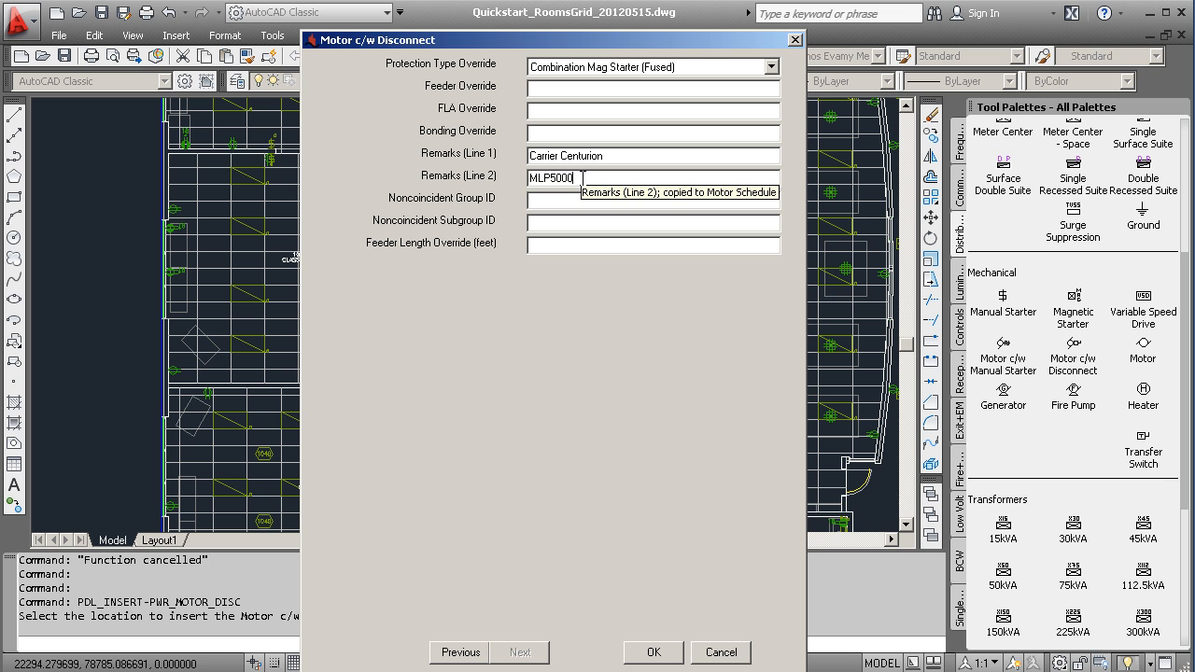
key("Return")
Step: Place a second Motor c/w Disconnect in Foyer 101 and change its second remarks line to MLP6000
middle_click_drag(707, 253, 164, 250)
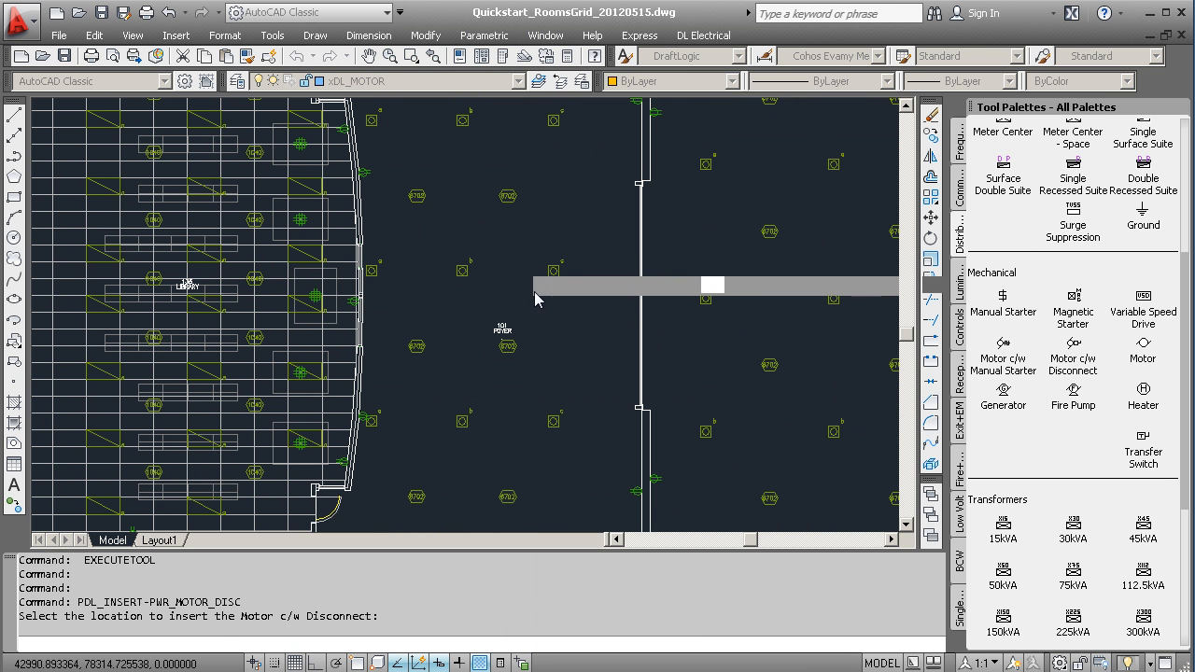
left_click(538, 311)
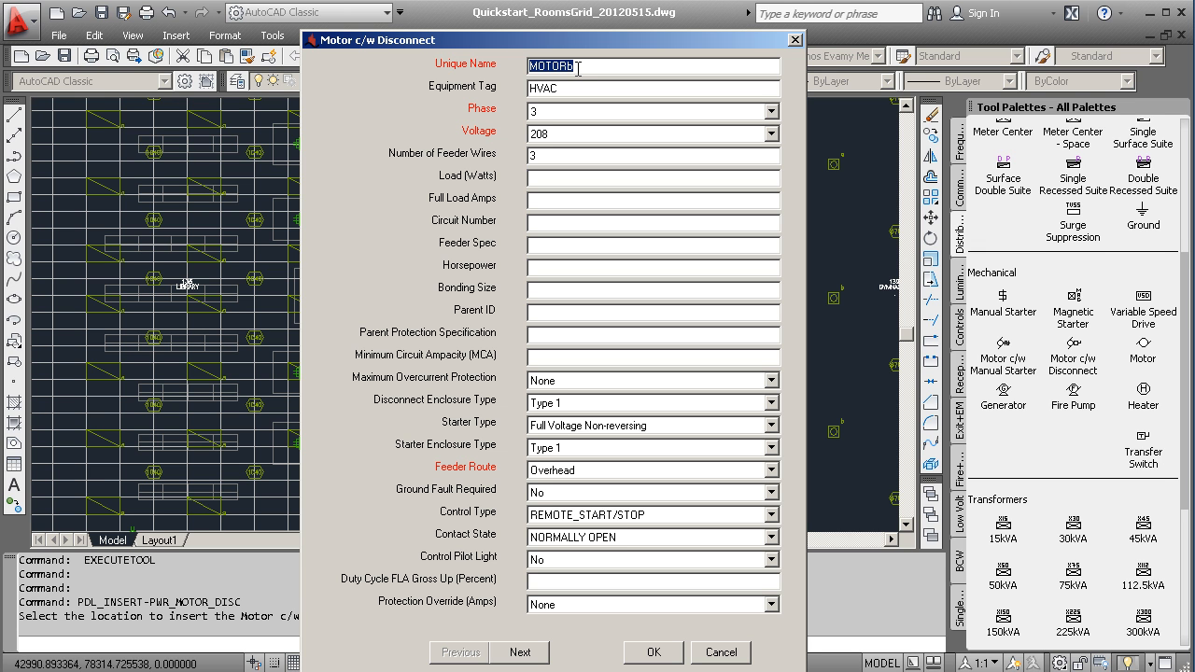
left_click(515, 654)
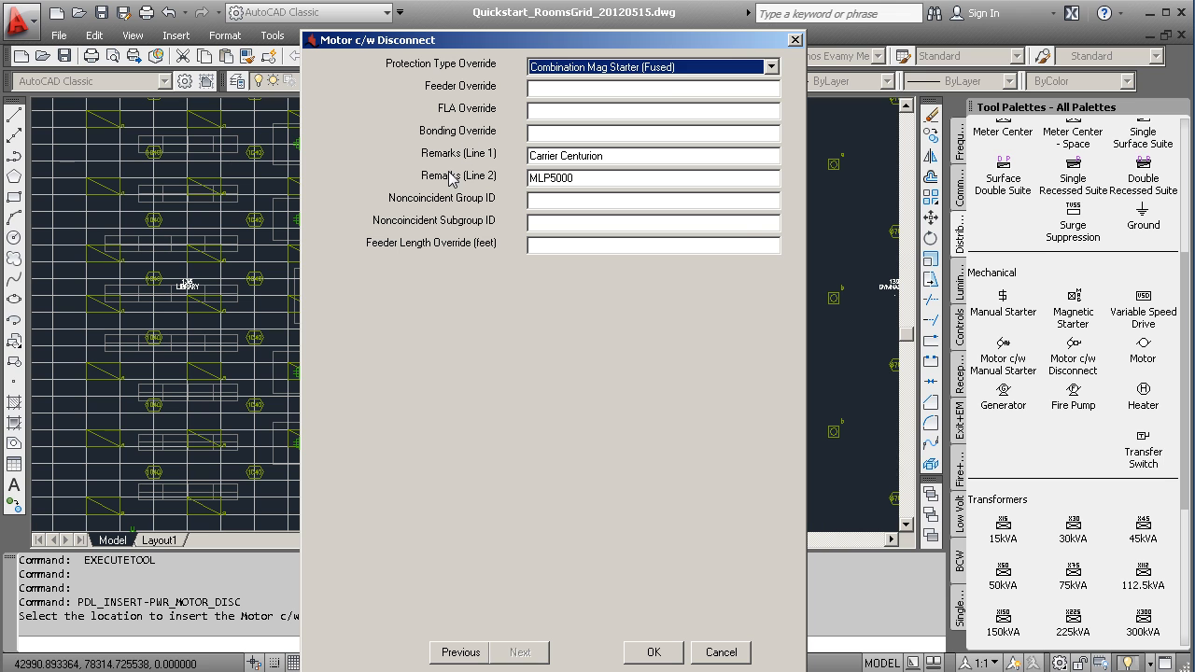
left_click(558, 177)
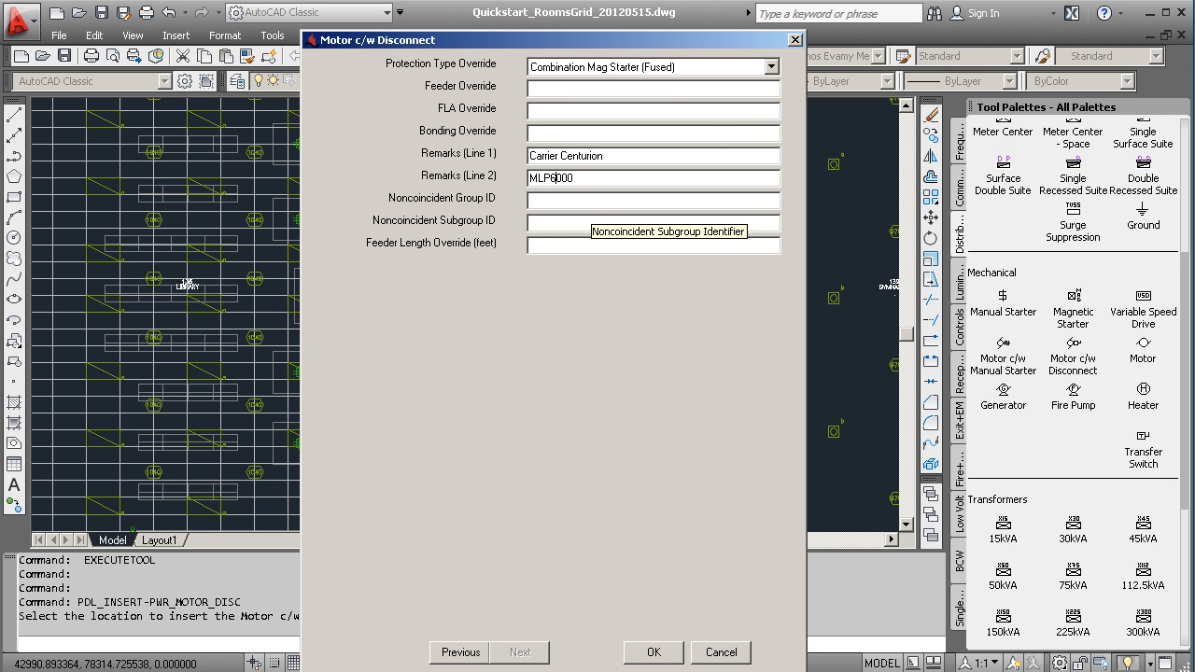
Step: Set the foyer motor's horsepower to 20 and accept its settings
left_click(460, 652)
left_click(543, 269)
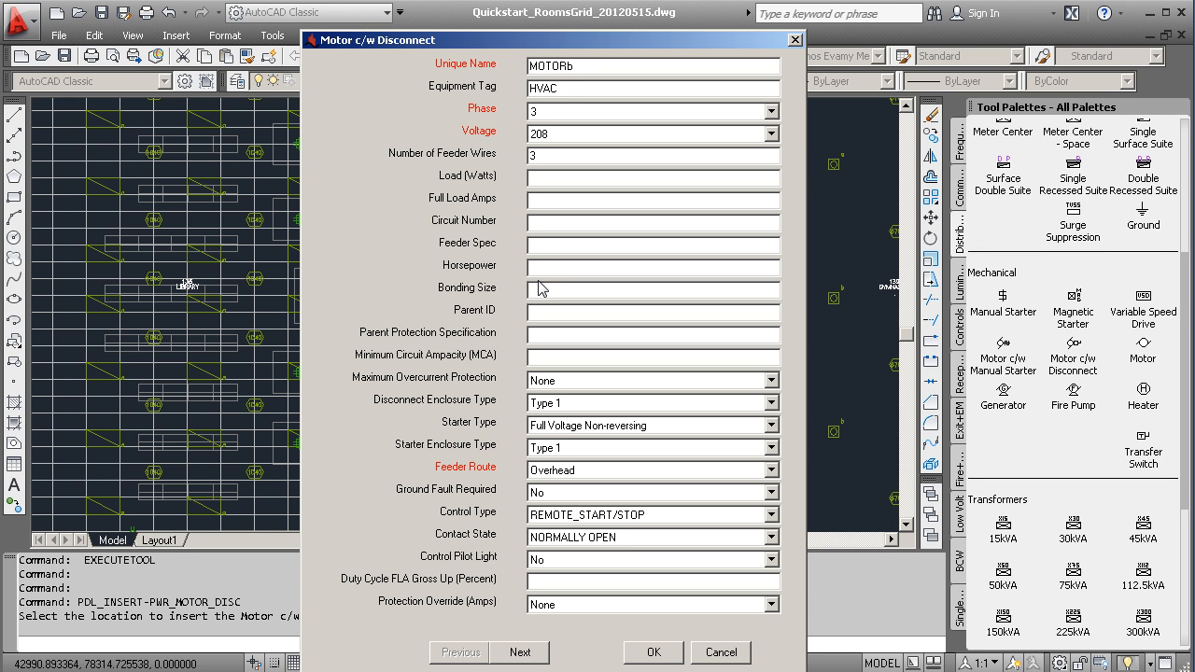
type("20")
left_click(520, 652)
left_click(546, 110)
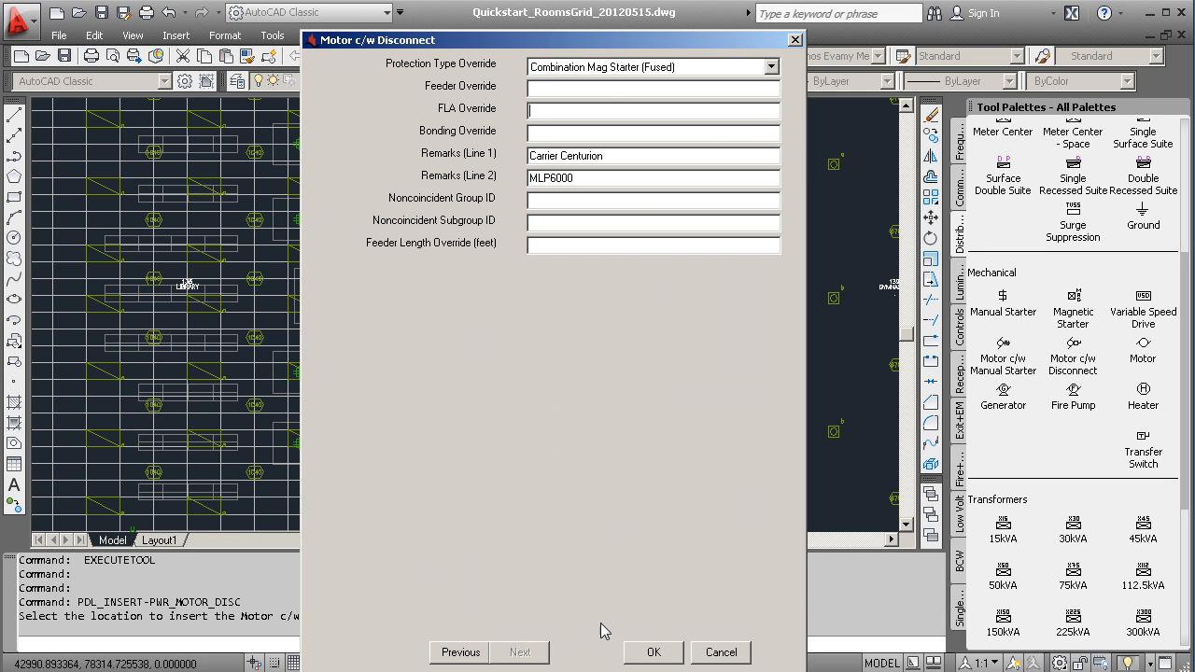
left_click(653, 652)
Step: Place a third Motor c/w Disconnect in Gymnasium 139, set its horsepower to 25 and revise the model number in its second remarks line
mouse_move(757, 298)
middle_mouse_down()
mouse_move(474, 355)
mouse_move(324, 357)
middle_mouse_up()
left_click(587, 323)
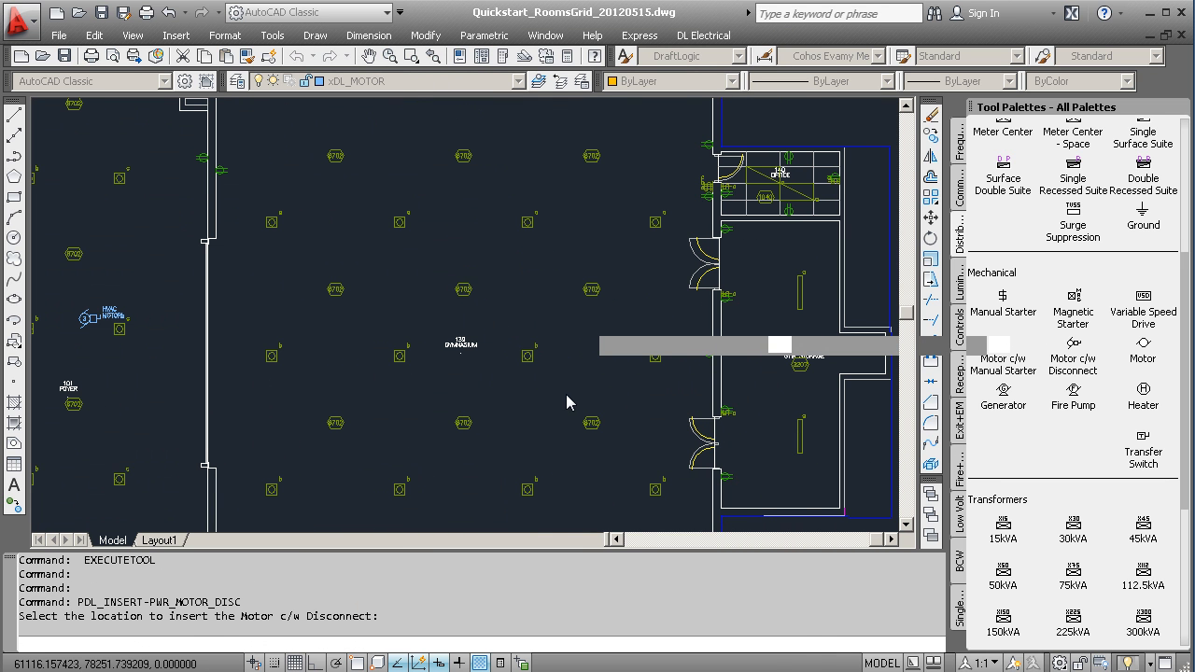
left_click(544, 265)
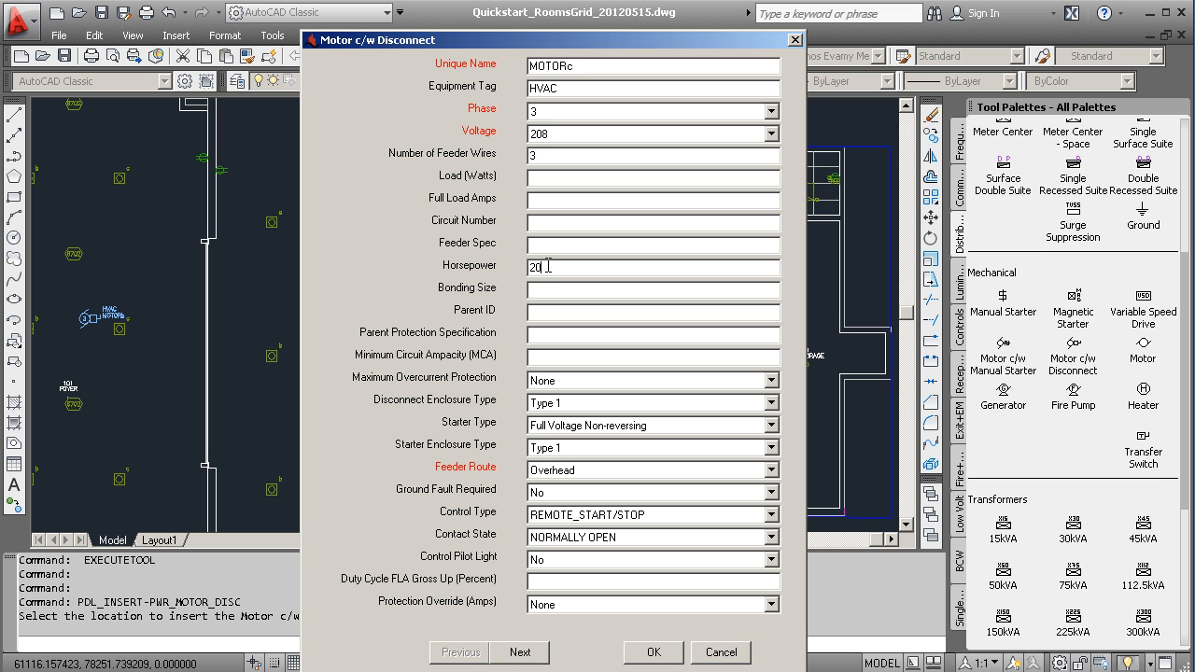
key("BackSpace")
type("5")
left_click(537, 652)
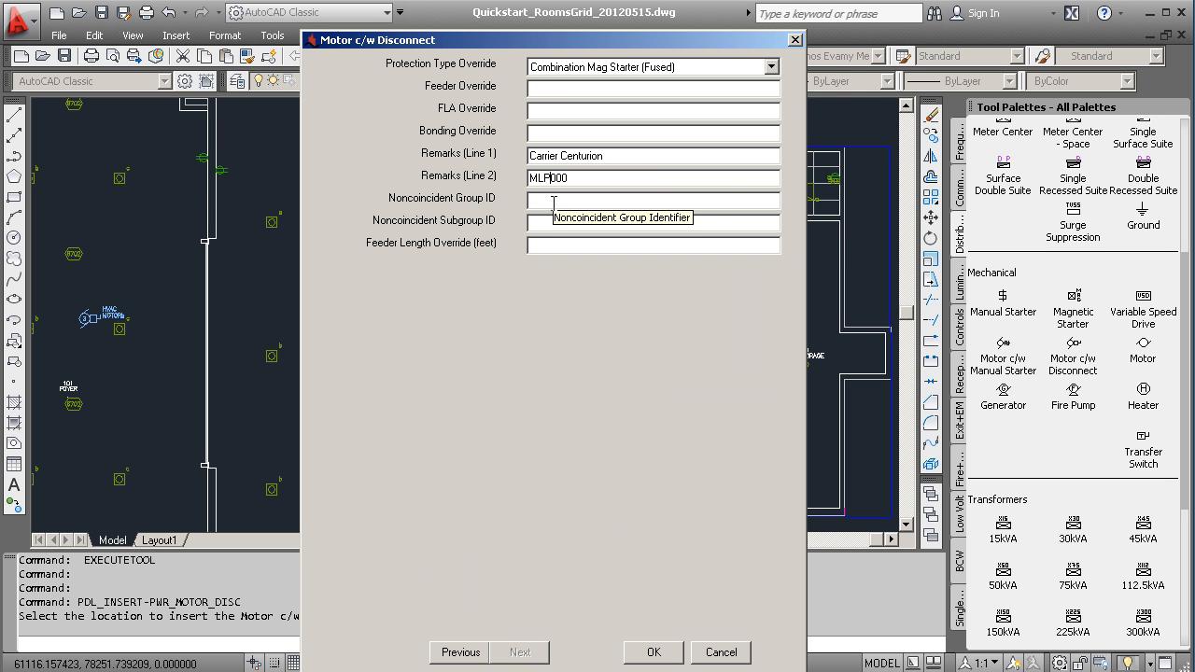
left_click(658, 649)
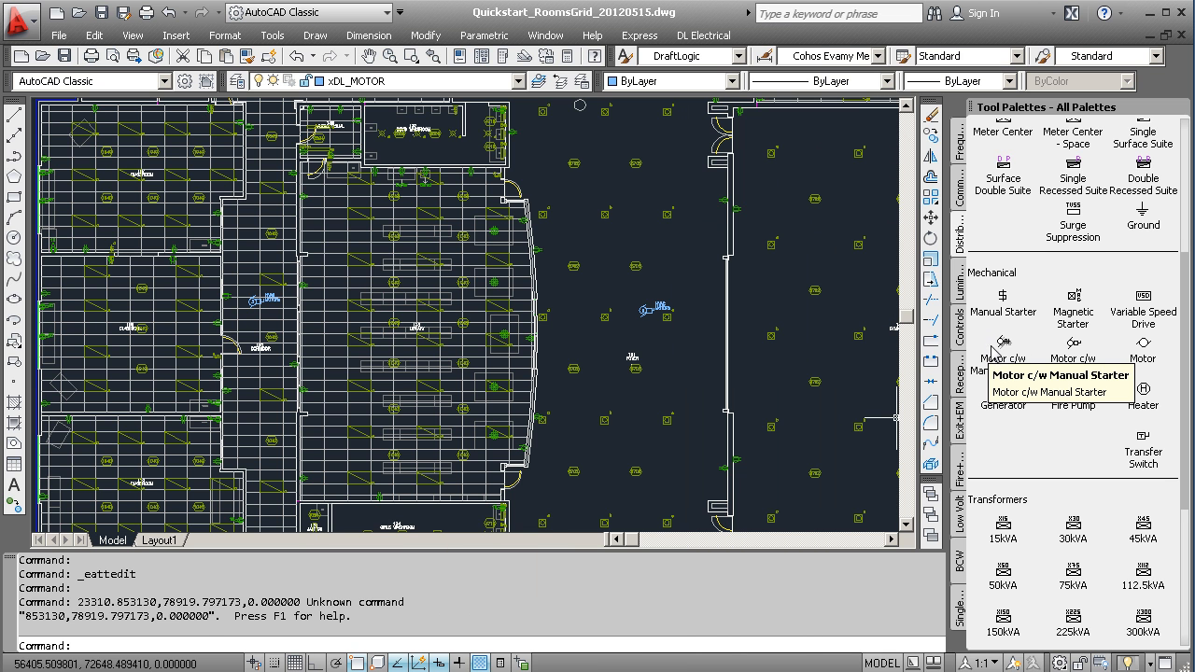
Step: Place a Motor c/w Manual Starter at the west end of the lower counter in Classroom 105, above the Water Meter room
left_click(1007, 351)
scroll(373, 449, "down", 5)
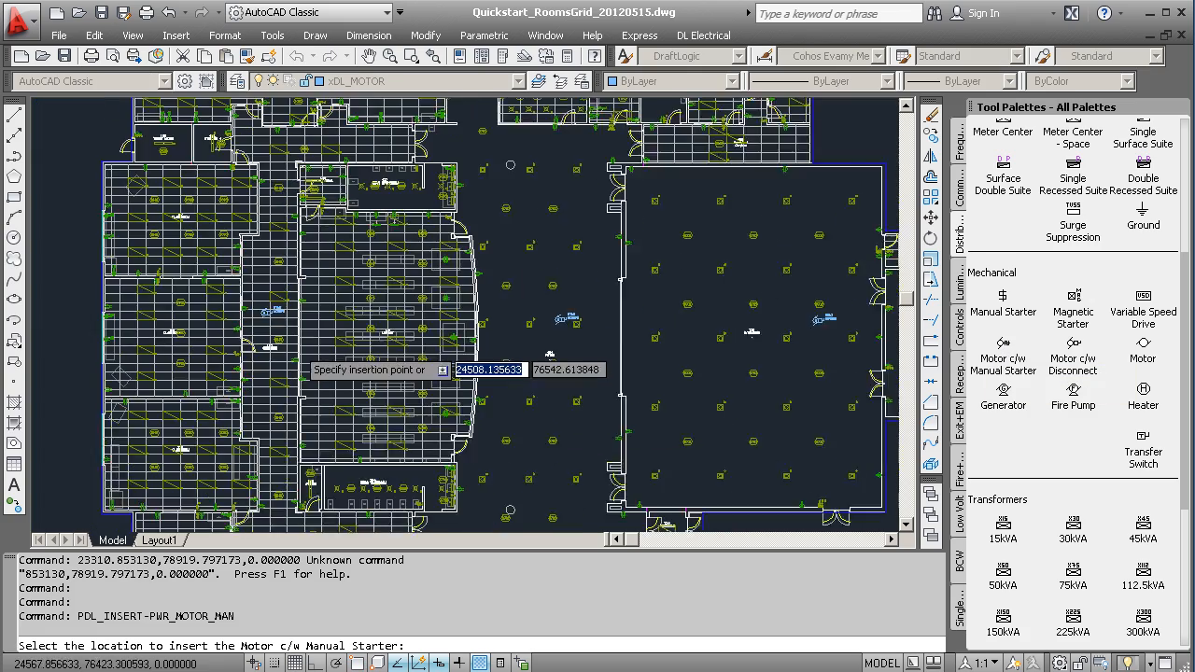
scroll(396, 433, "up", 3)
scroll(278, 301, "up", 5)
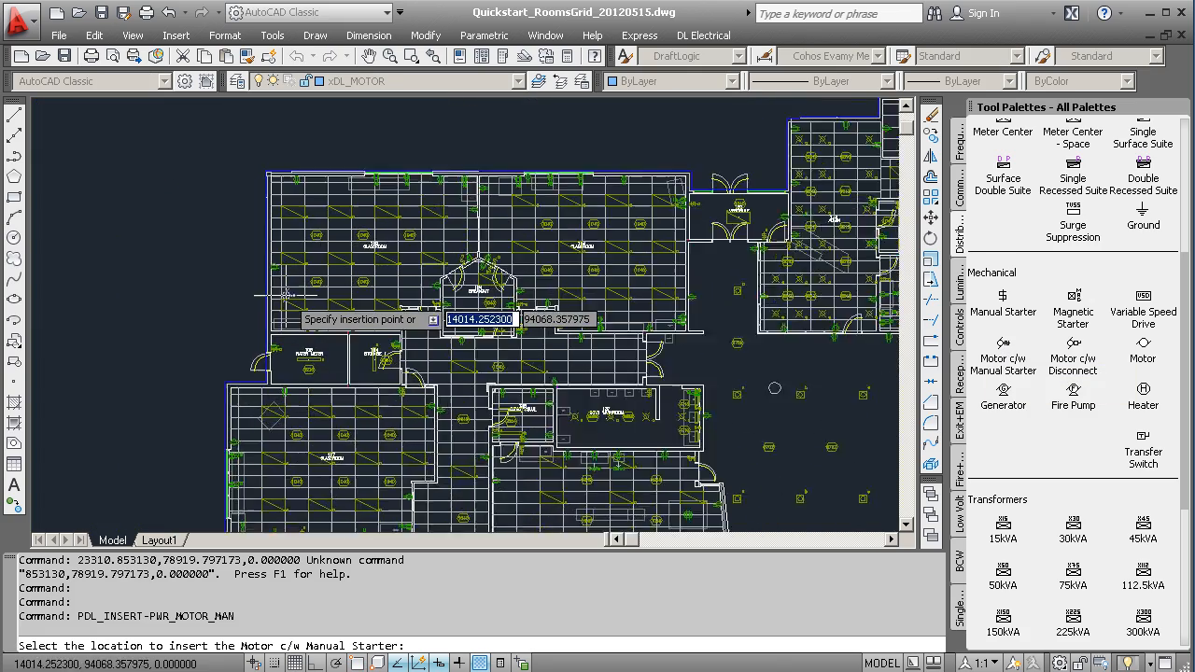
left_click(270, 351)
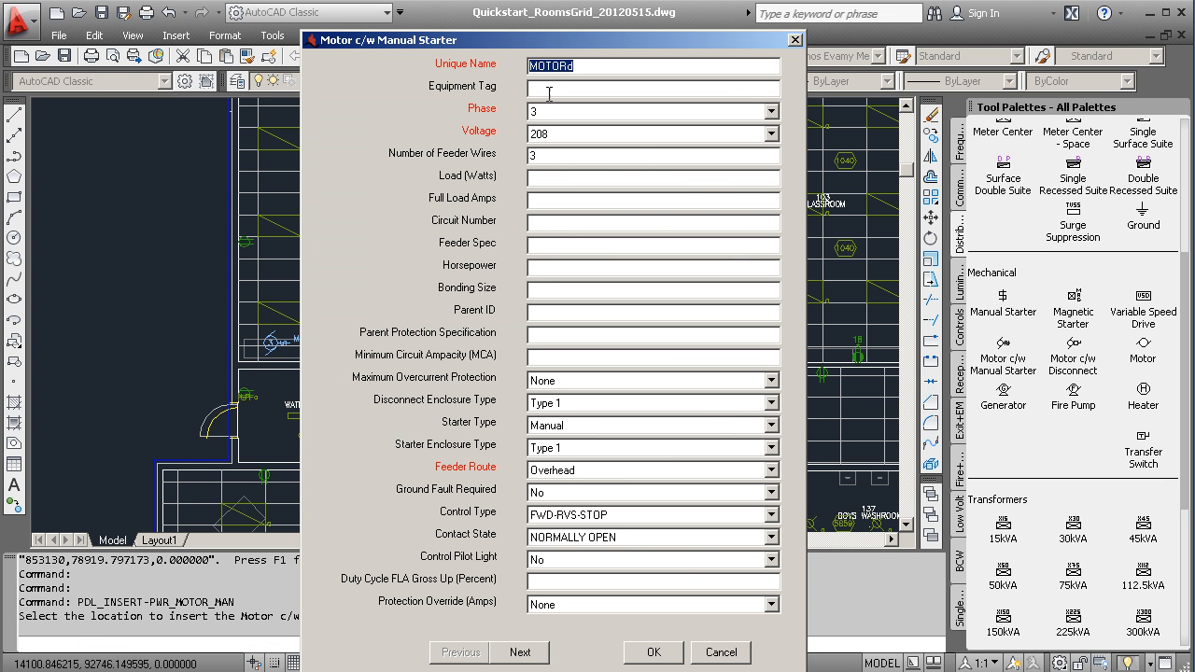
Step: Set the manual-starter motor's equipment tag to Exhaust, its load to 400 watts and its control type to START_STOP
left_click(553, 89)
type("Exhaust")
left_click(560, 177)
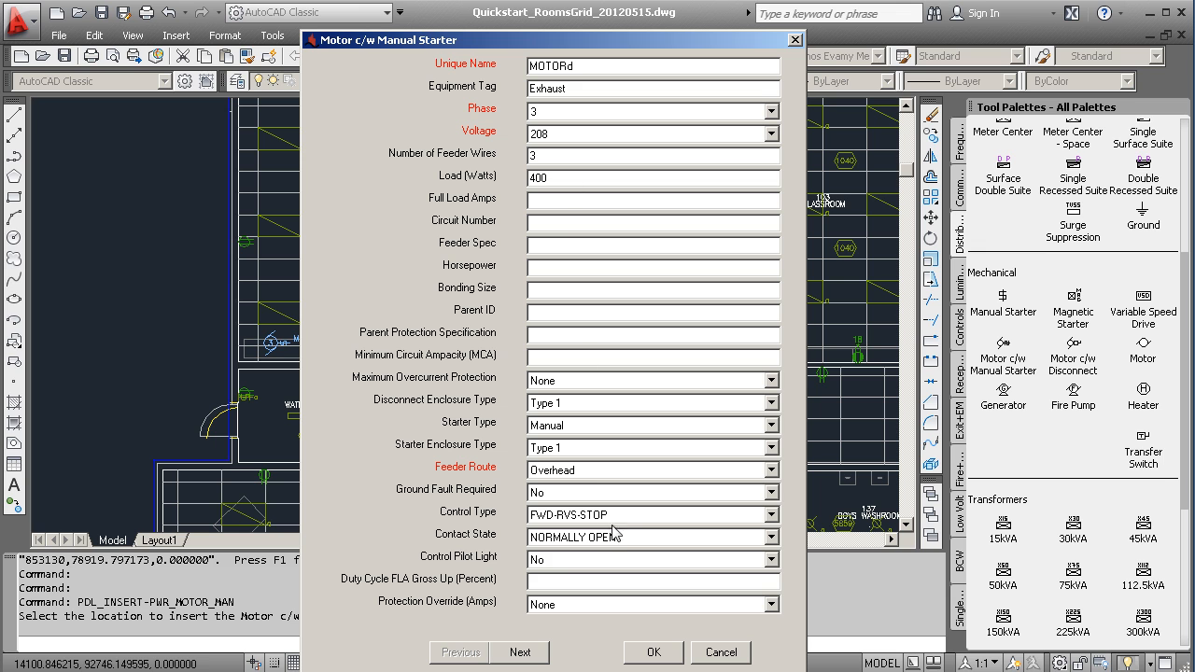
left_click(563, 520)
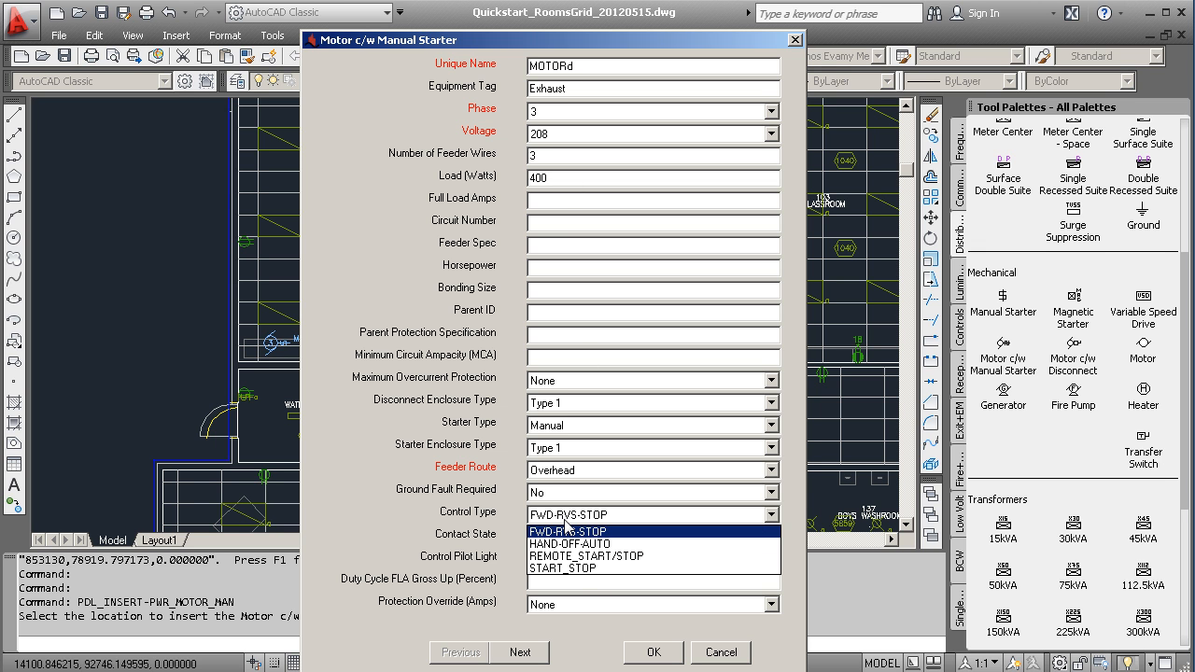
left_click(574, 568)
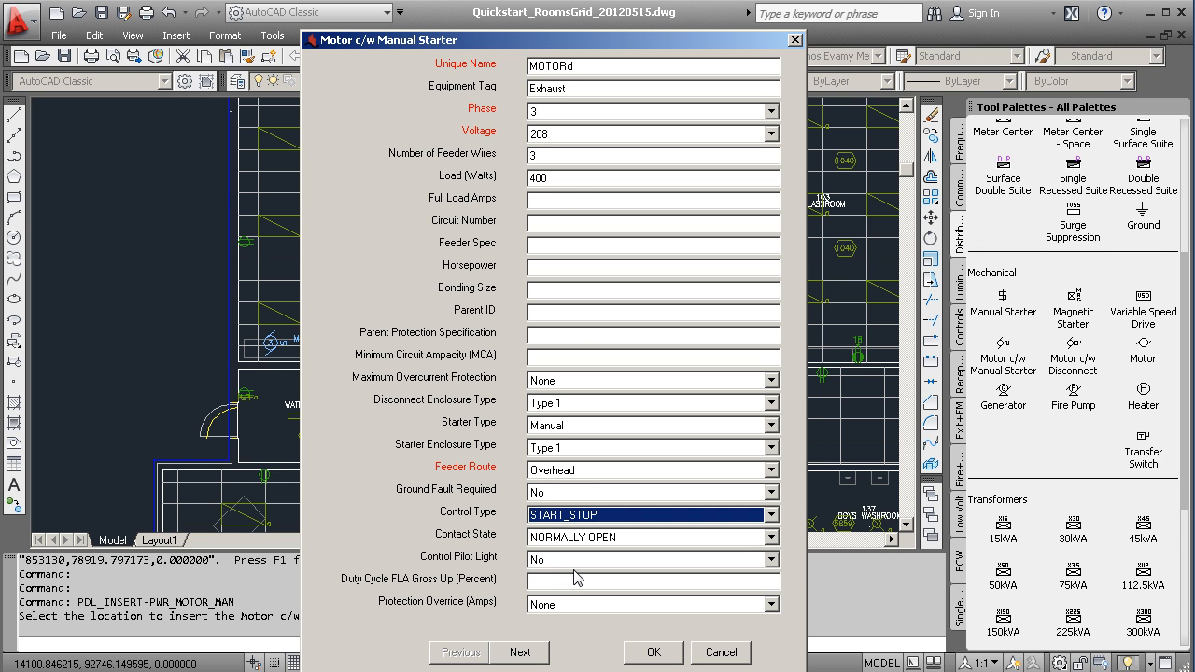
Step: Enter the remarks "Chem Exhaust Fans" on line 1 and "95cfm" on line 2, and accept the motor settings
left_click(521, 653)
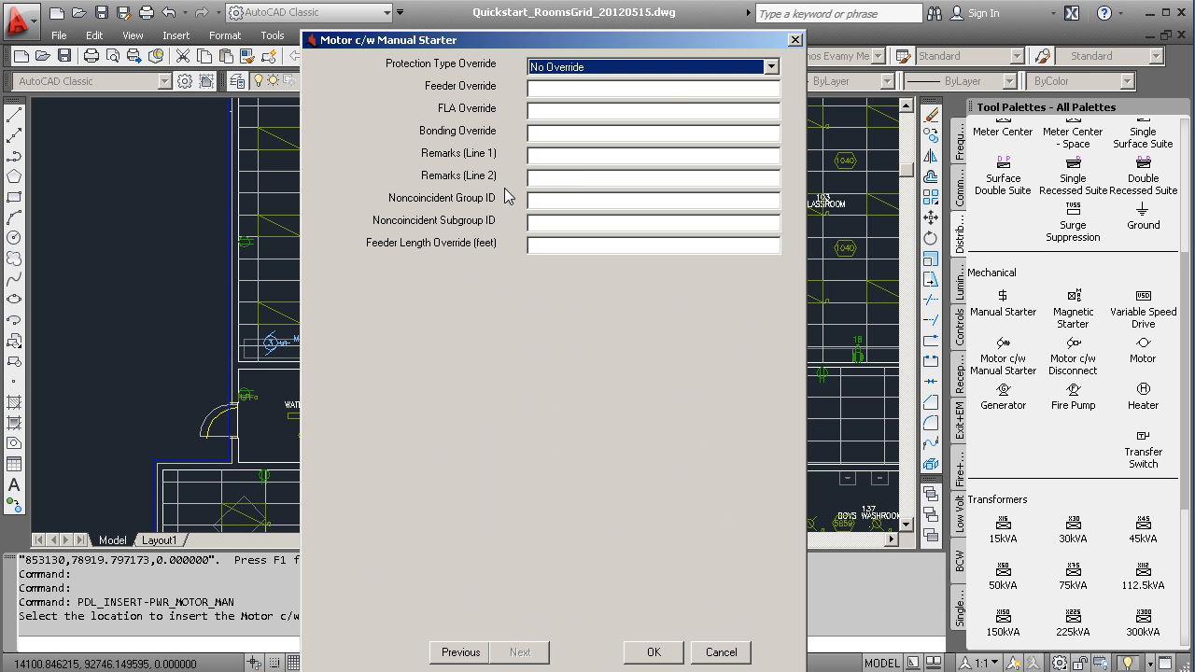
type("m")
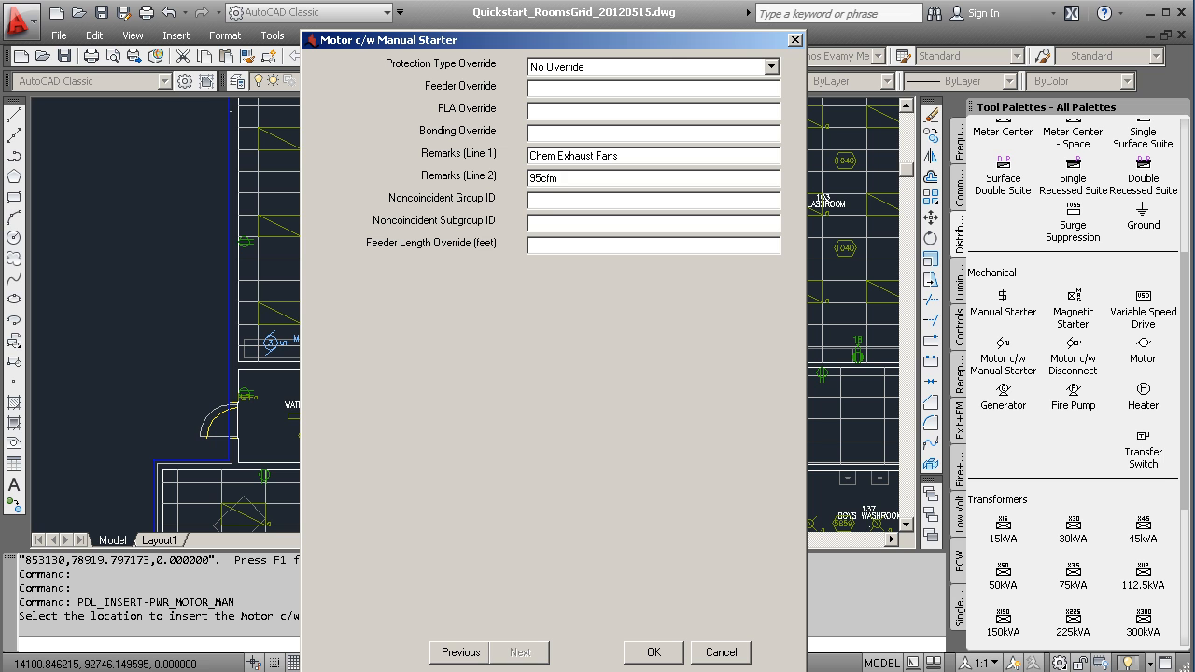
left_click(652, 652)
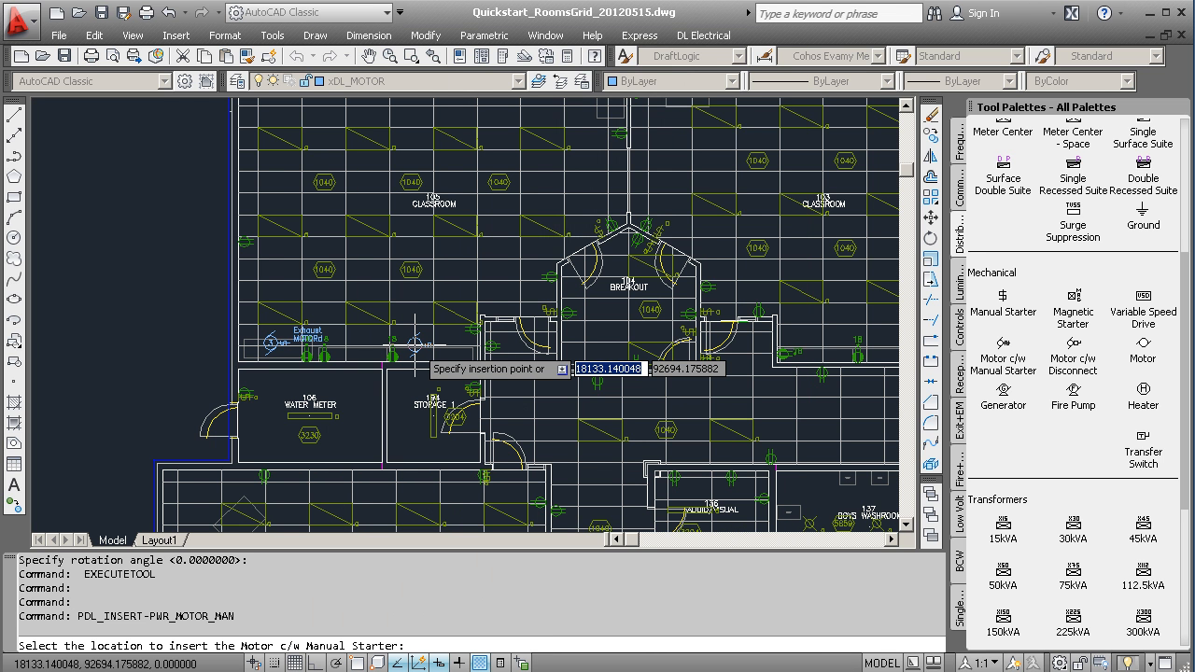
Step: Place a second exhaust Motor c/w Manual Starter at the east end of Classroom 105's lower counter with the same settings
left_click(415, 345)
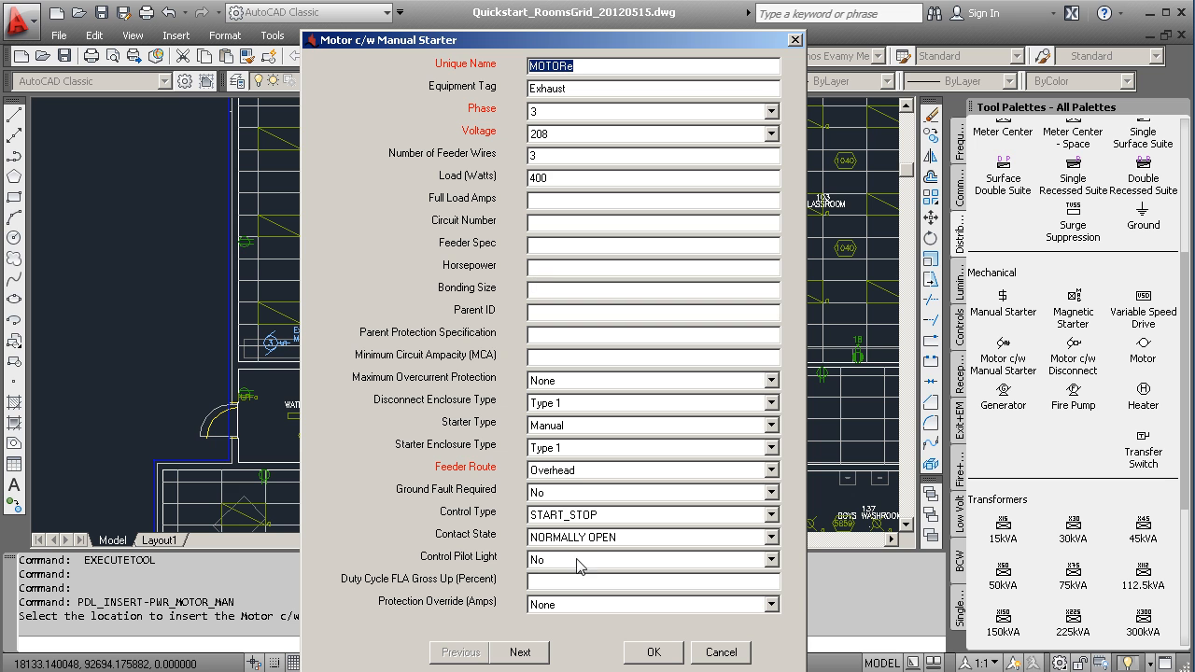
left_click(654, 652)
key("Return")
Step: Place a third exhaust Motor c/w Manual Starter at the upper counter of Classroom 105 with the same settings and end the insertion
middle_click_drag(520, 147, 510, 297)
left_click(392, 266)
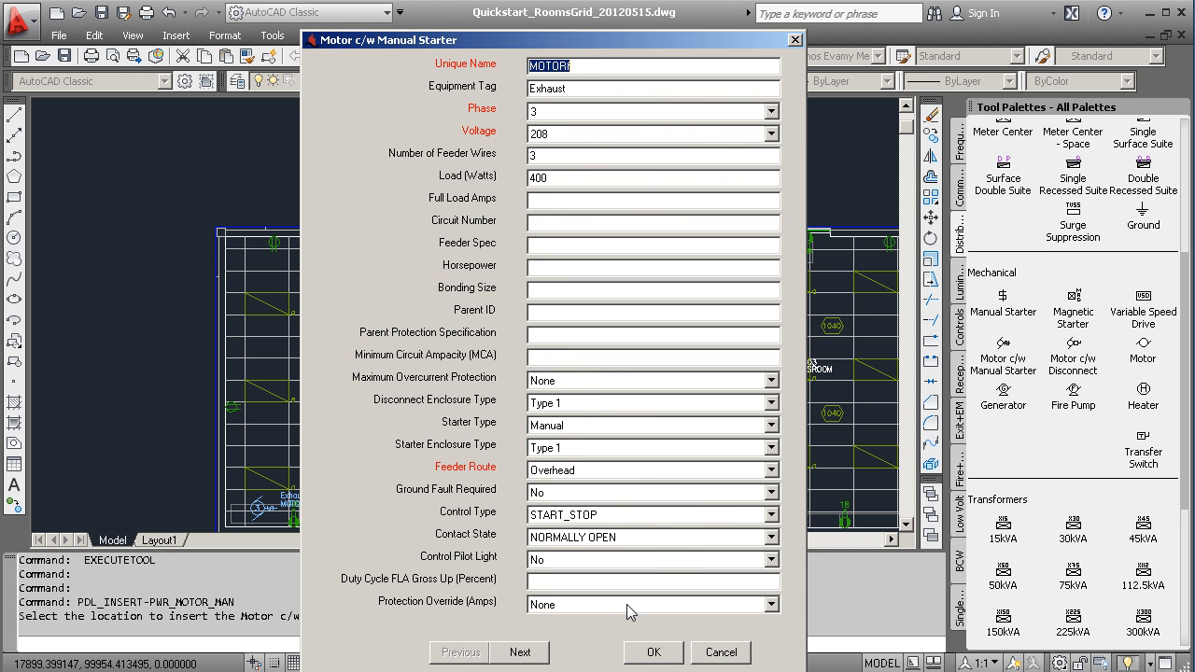
left_click(650, 651)
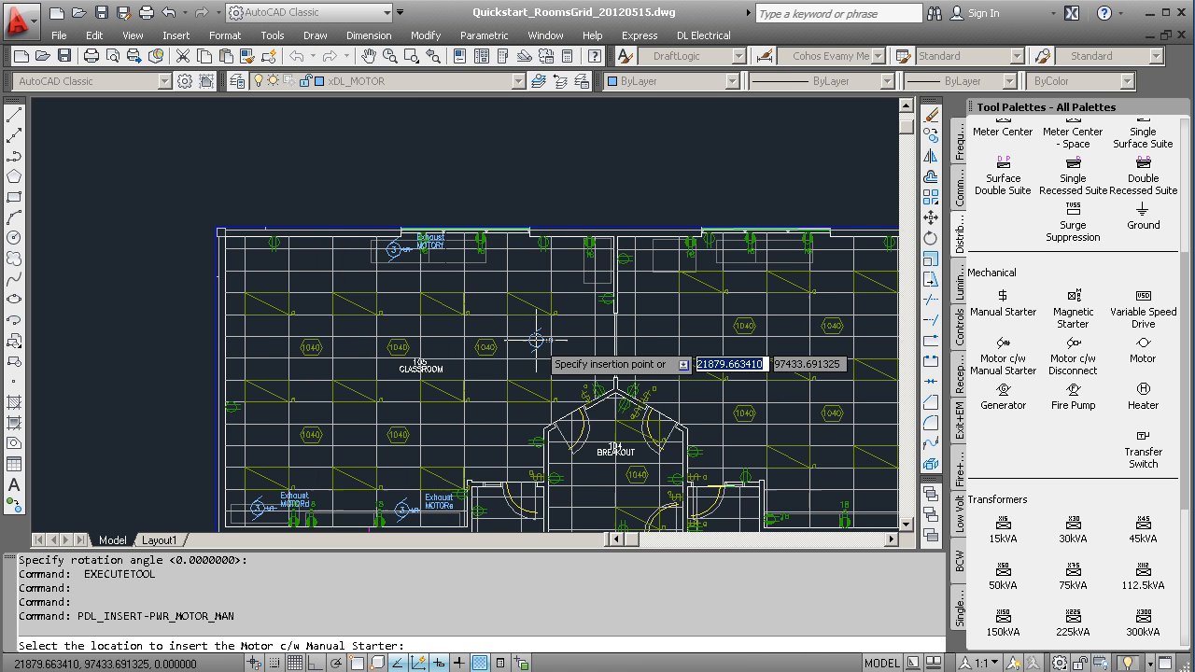
key("Escape")
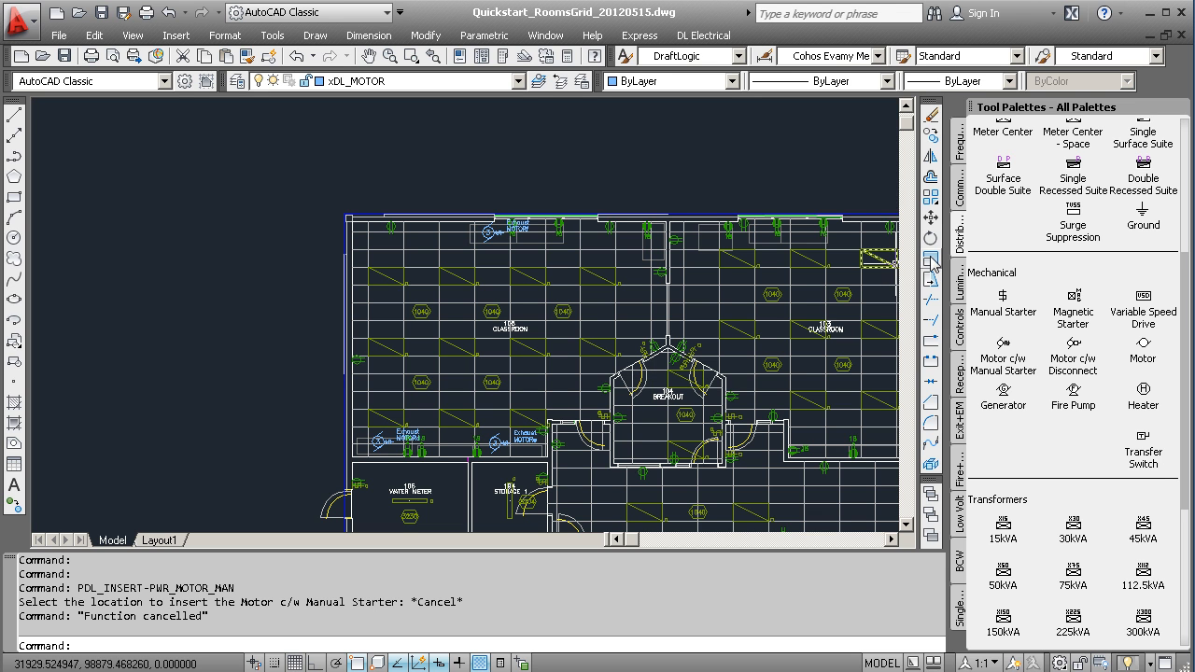
Step: Insert a wall-mounted 2' fluorescent fixture on Classroom 105's lower wall, just east of exhaust motor MOTORe
left_click(963, 290)
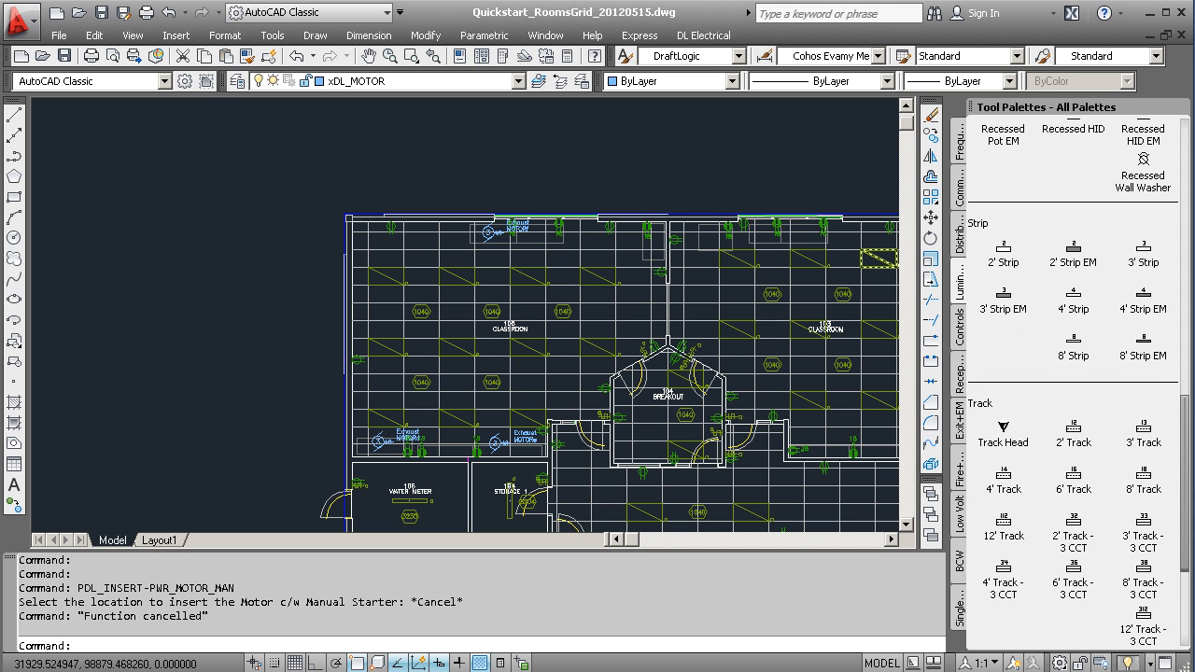
left_click_drag(1189, 457, 1191, 171)
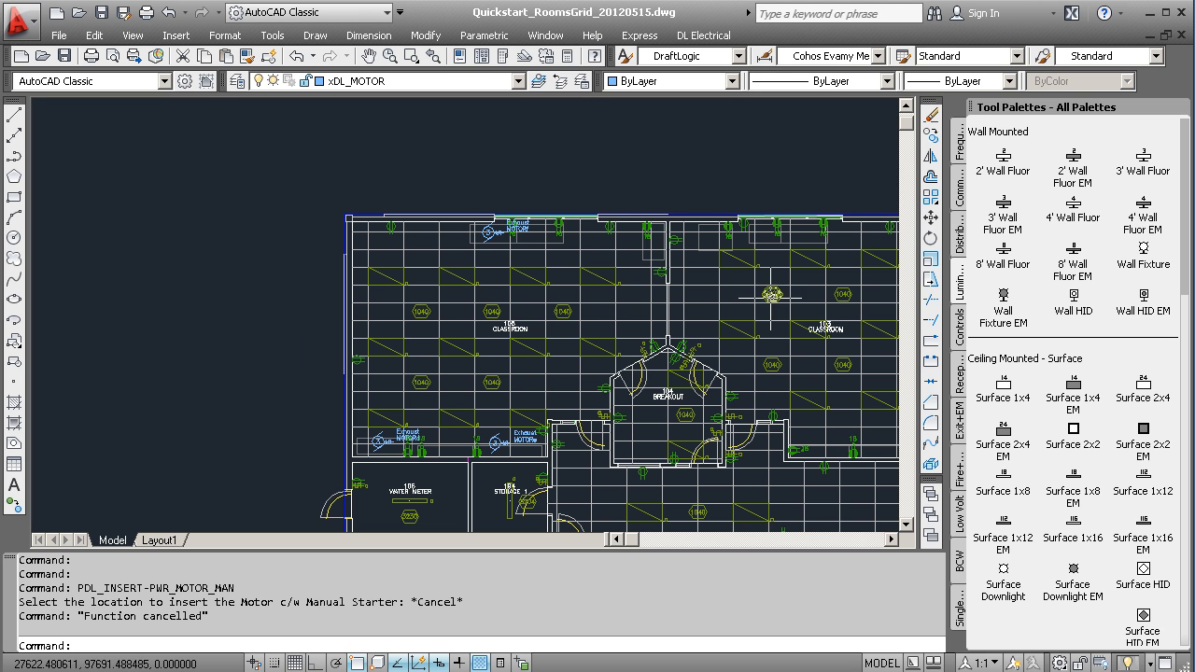
middle_click_drag(768, 320, 731, 296)
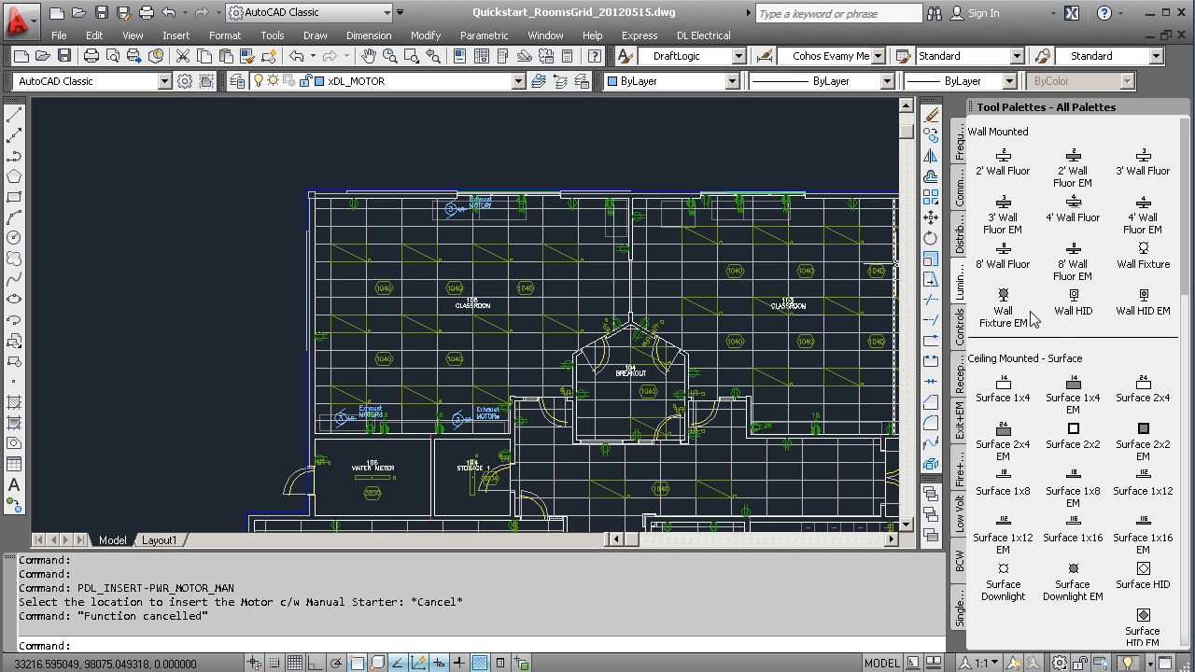
left_click(1007, 165)
scroll(579, 424, "up", 2)
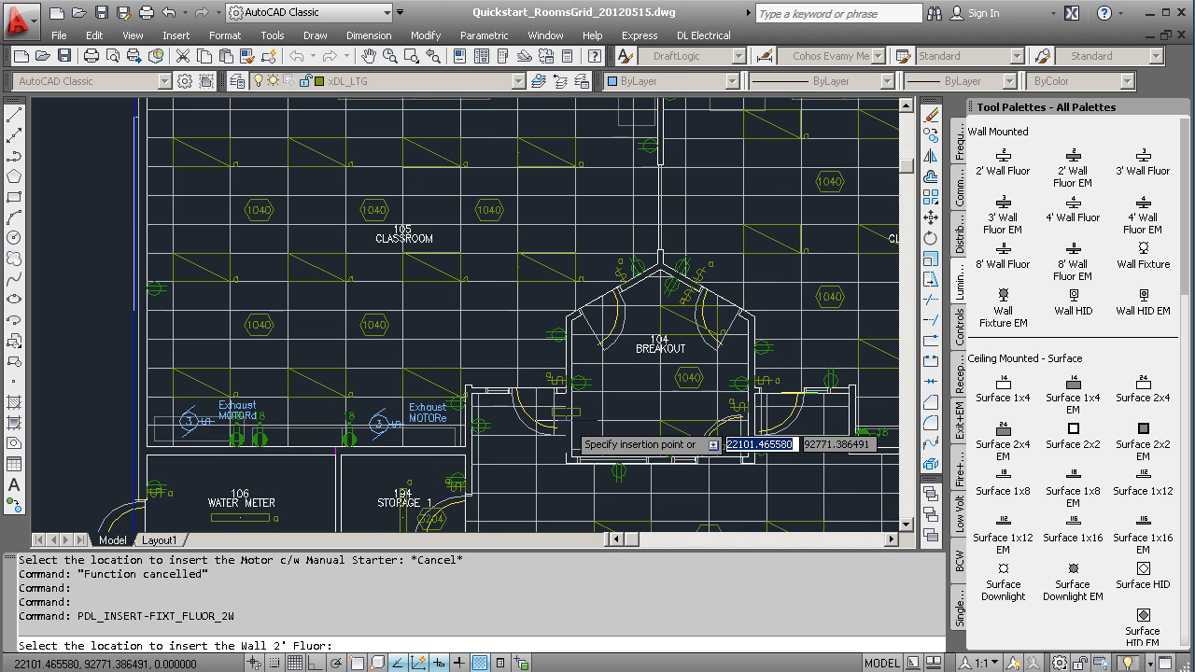
scroll(410, 442, "up", 2)
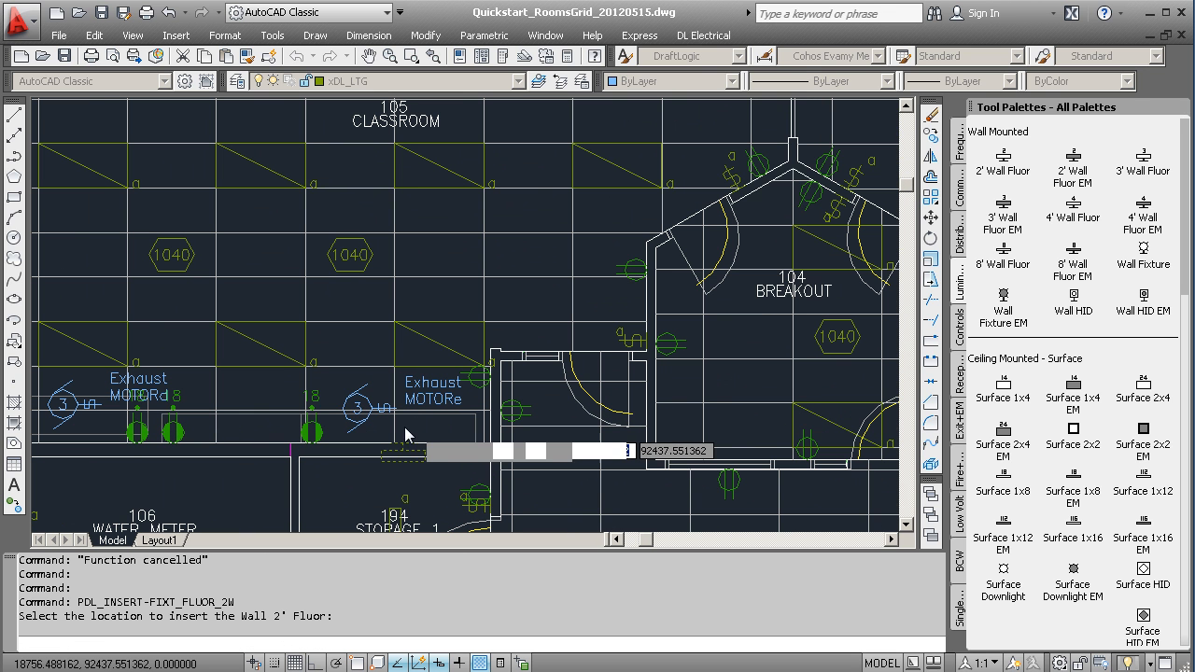
left_click(485, 476)
left_click(644, 295)
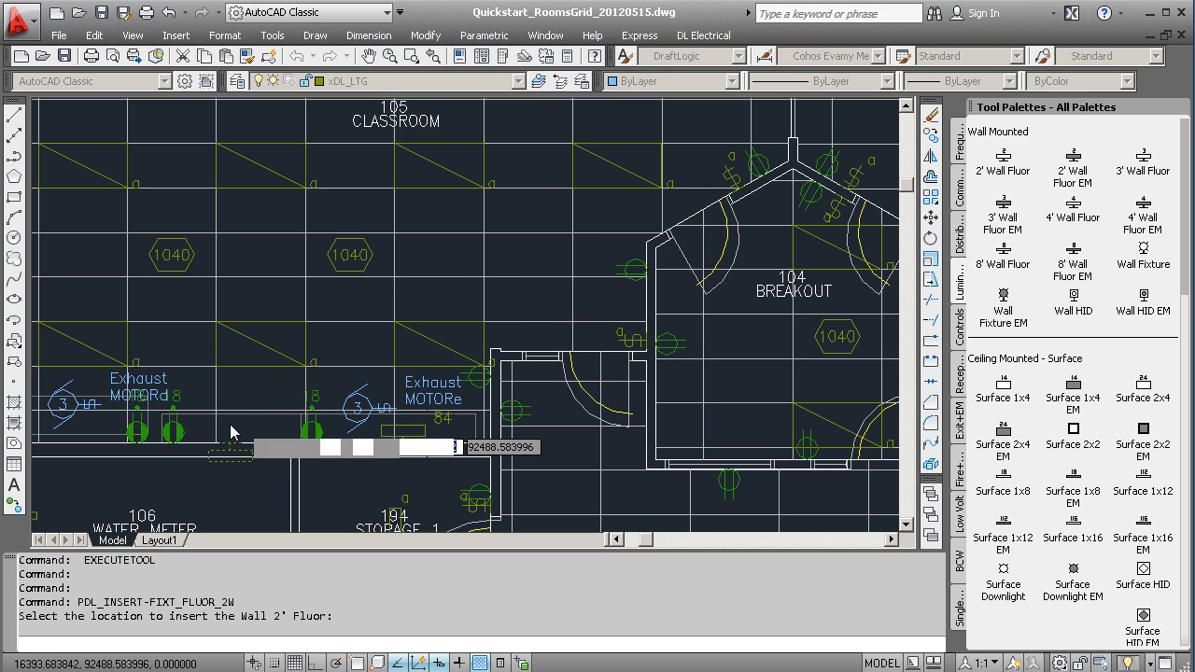
Step: Place a second 2' wall fluorescent between the receptacles on Classroom 105's lower wall and set its fixture voltage to 277V
left_click(290, 448)
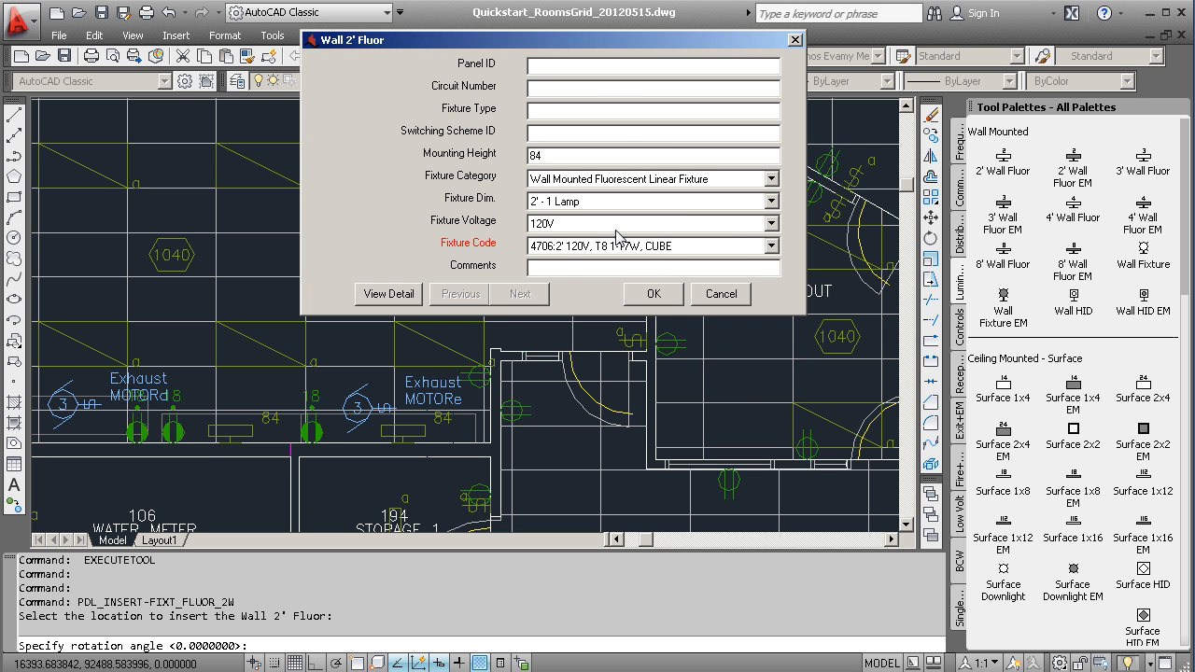
left_click(770, 225)
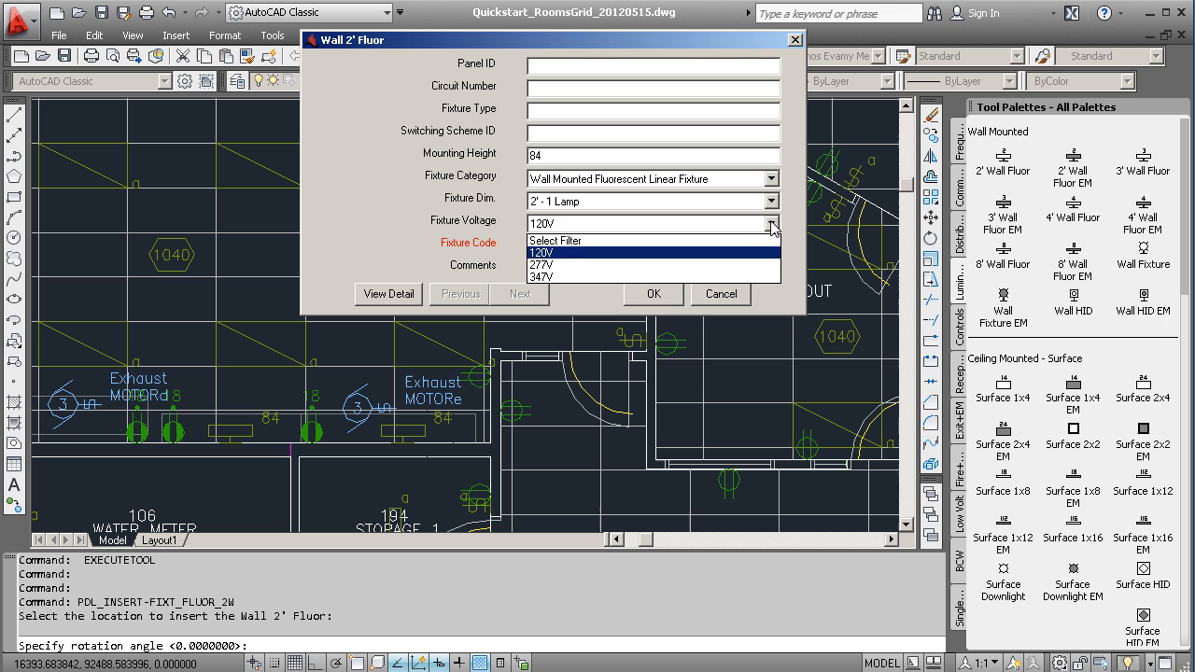
left_click(550, 264)
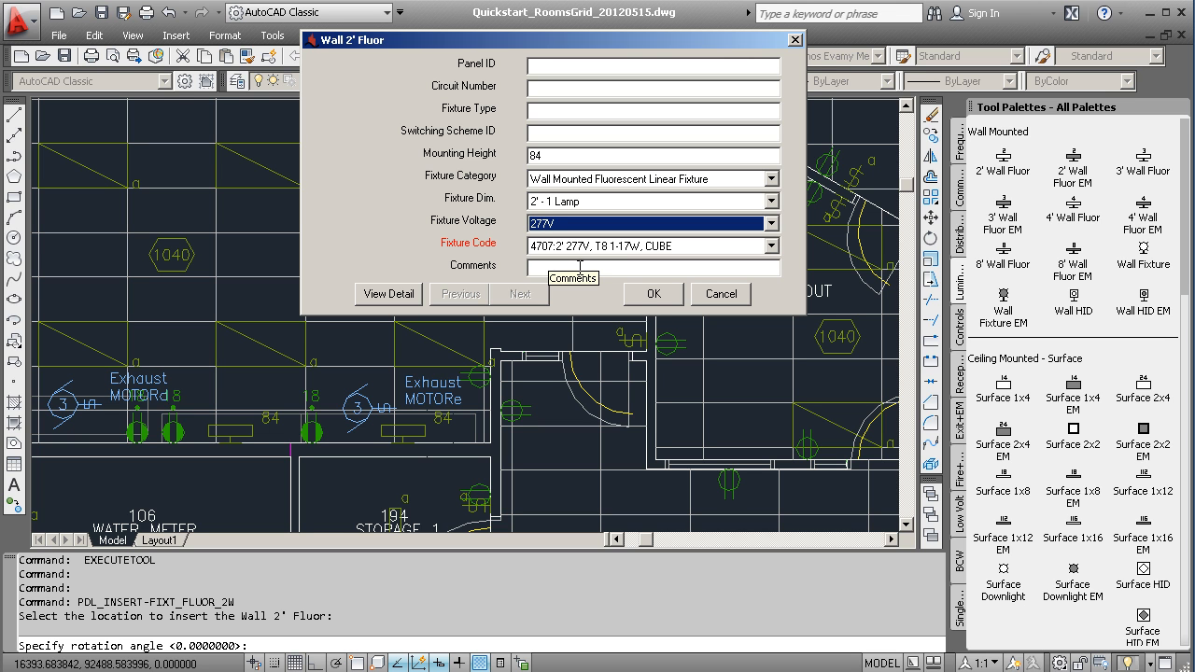
left_click(635, 297)
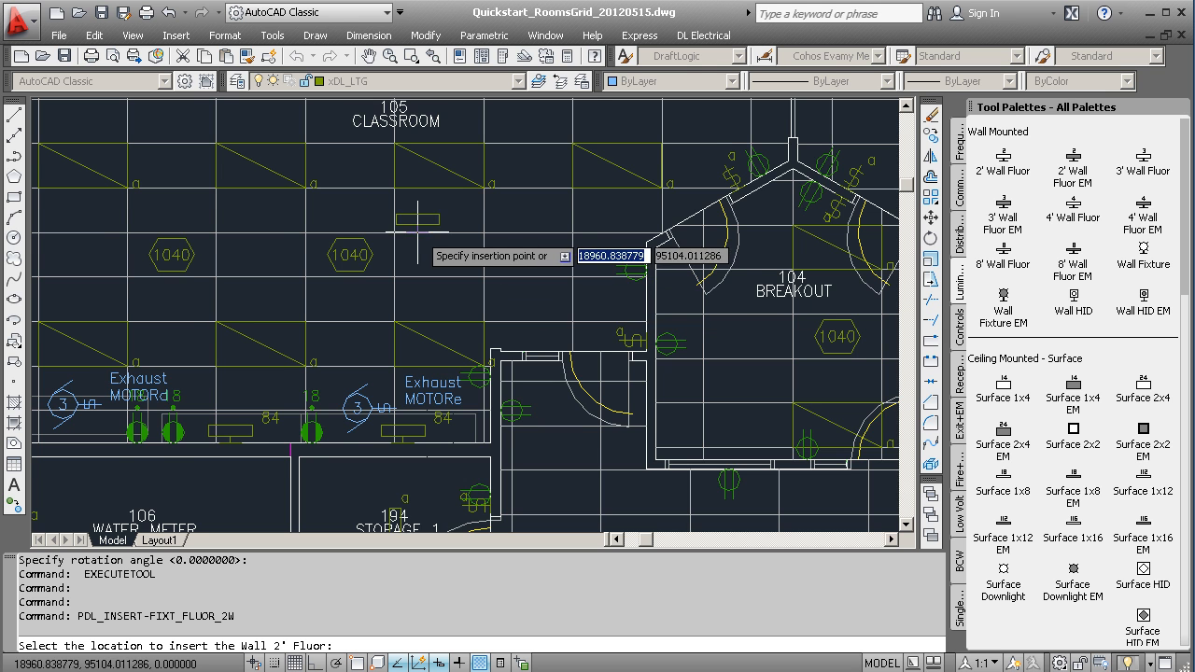
Step: Place another 2' wall fluorescent on Classroom 105's upper wall beside the exhaust motor and accept its settings
middle_click_drag(416, 224, 414, 518)
middle_click_drag(423, 271, 440, 363)
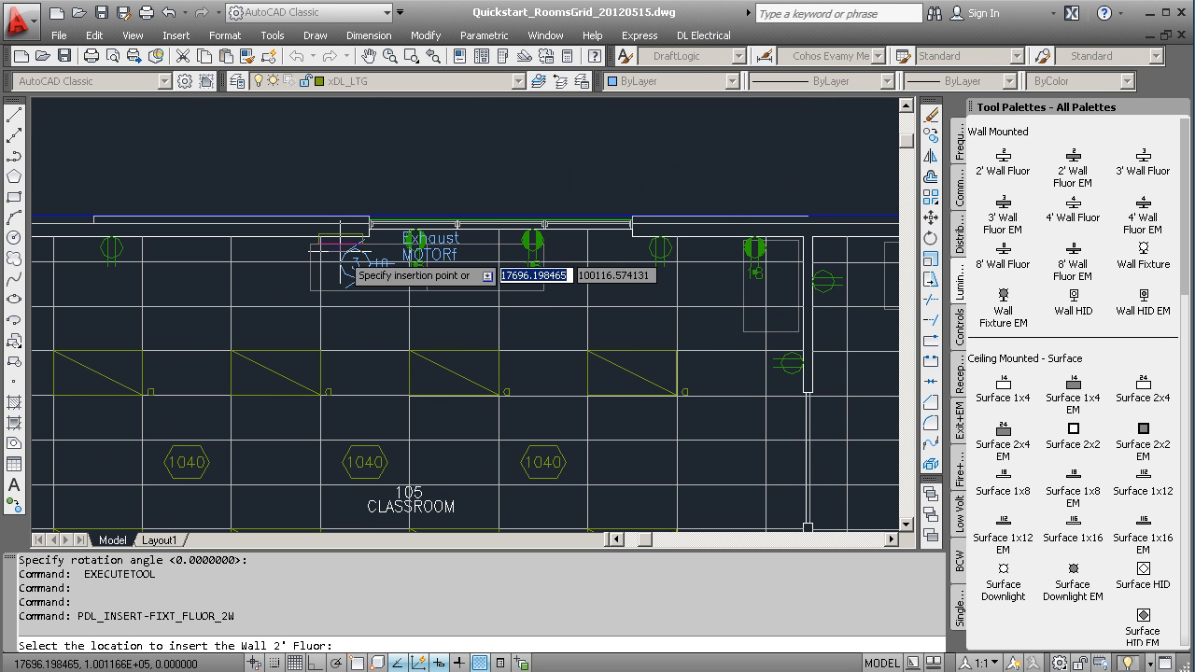
left_click(341, 252)
left_click(653, 293)
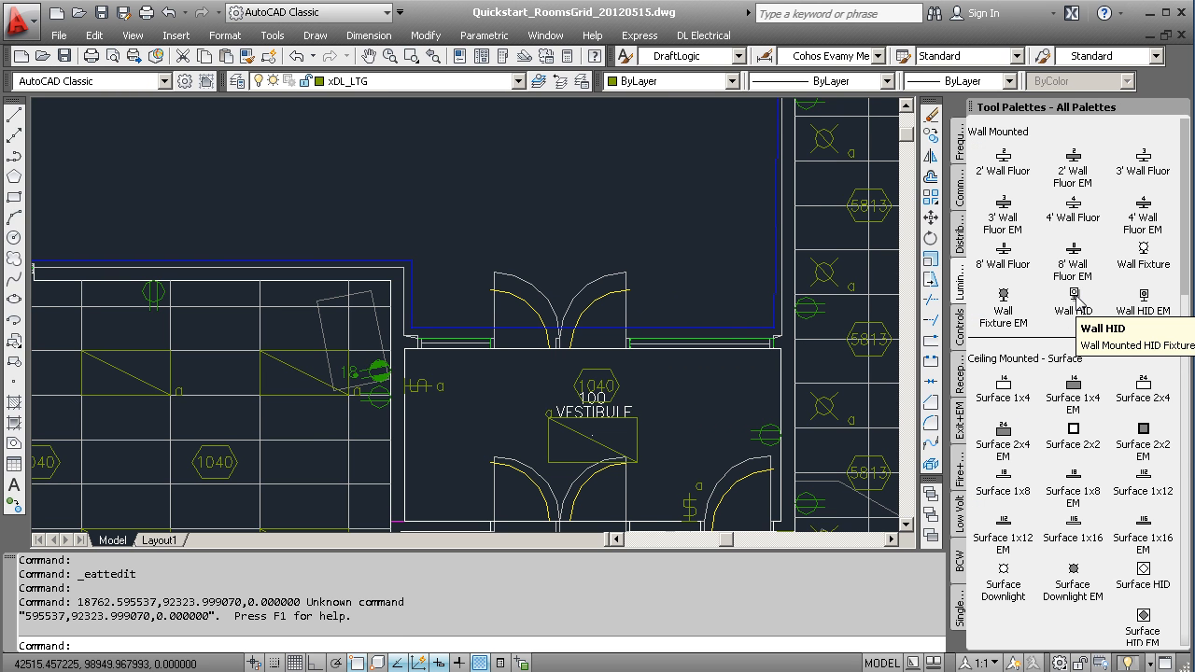
Step: Insert a Wall HID fixture outside Vestibule 100, east of the entrance doors, with 277V and fixture code 7757:277V, MH 1-100W, WALL PACK
left_click(1074, 296)
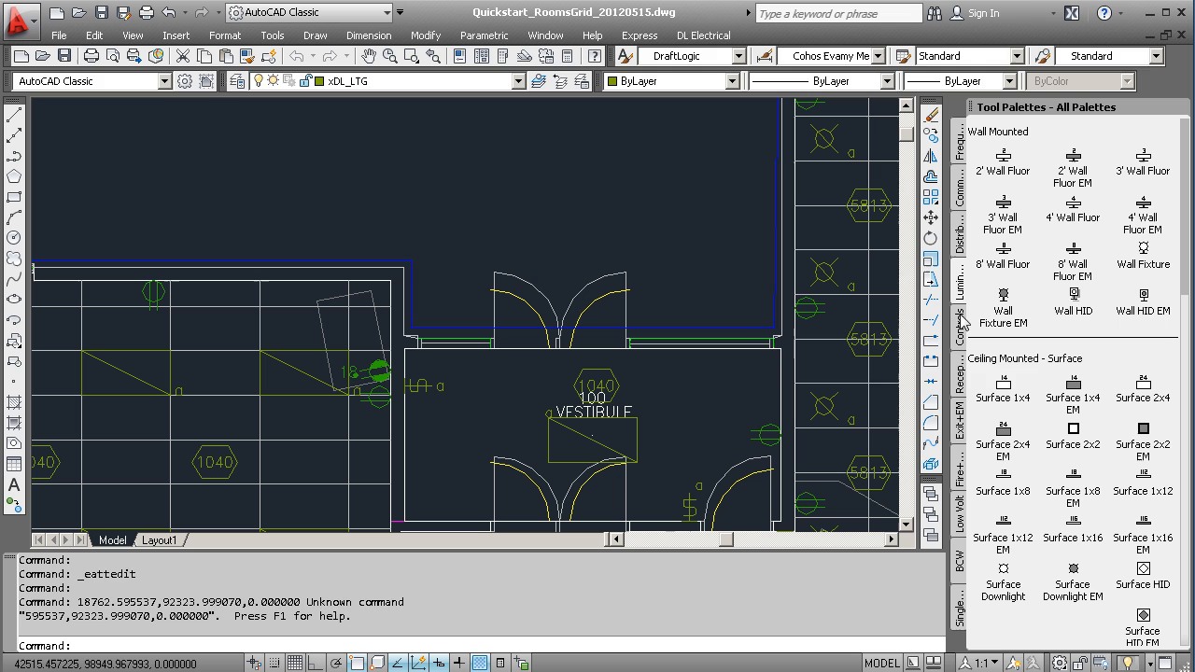
left_click(700, 327)
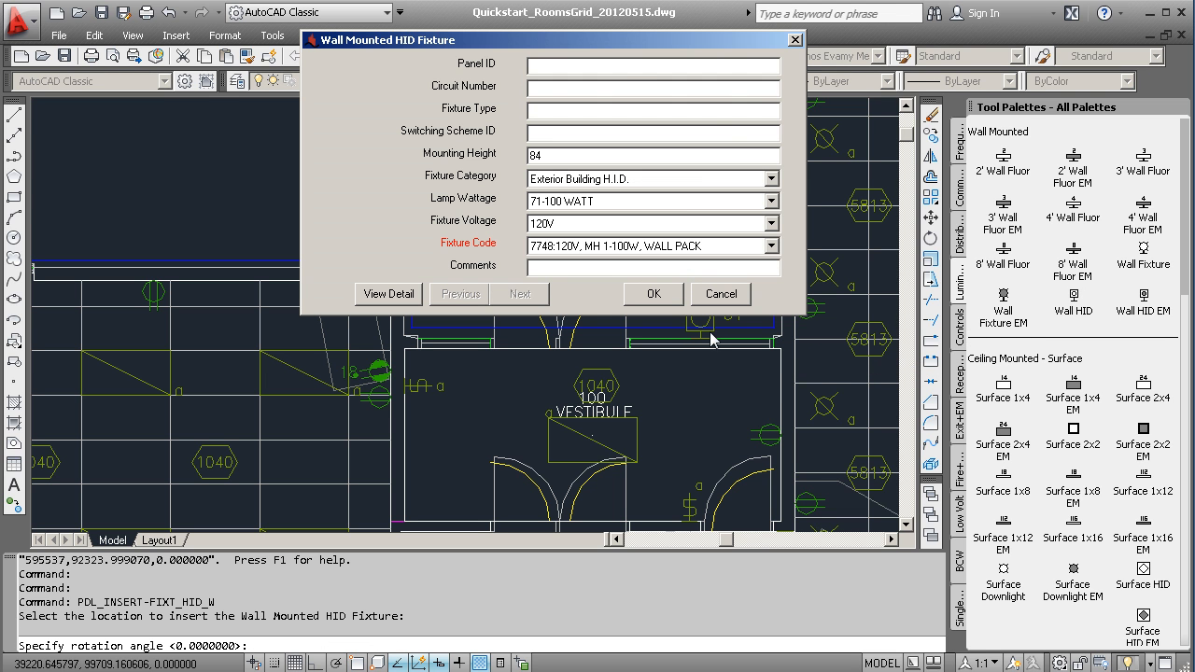
left_click(546, 223)
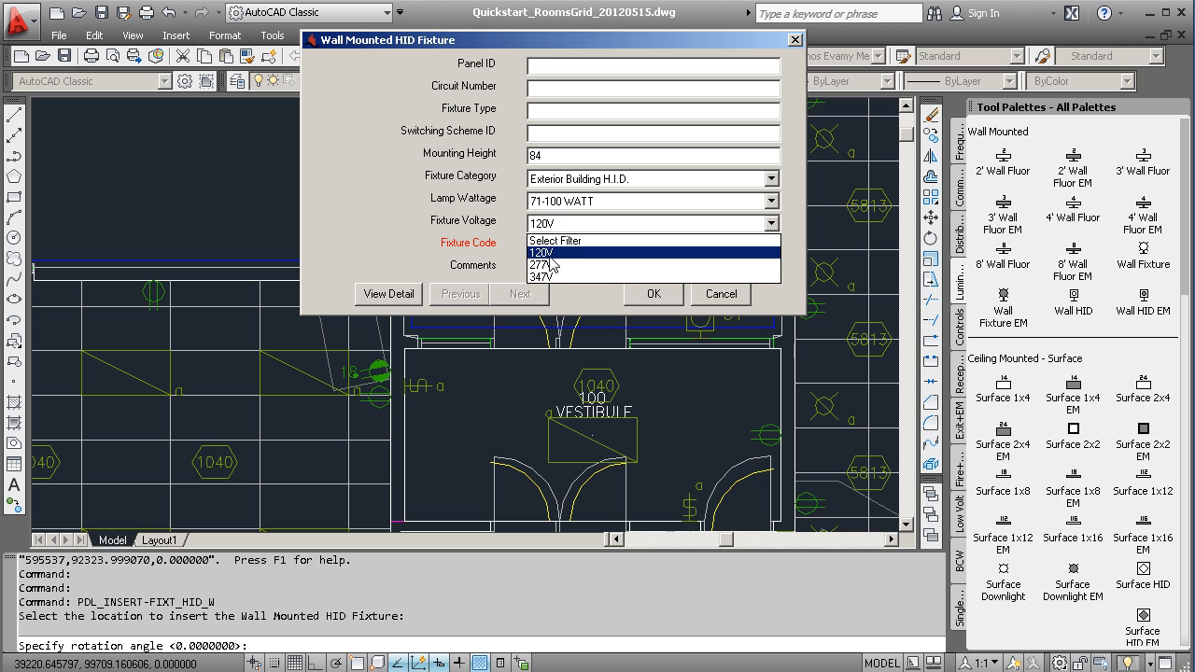
left_click(552, 266)
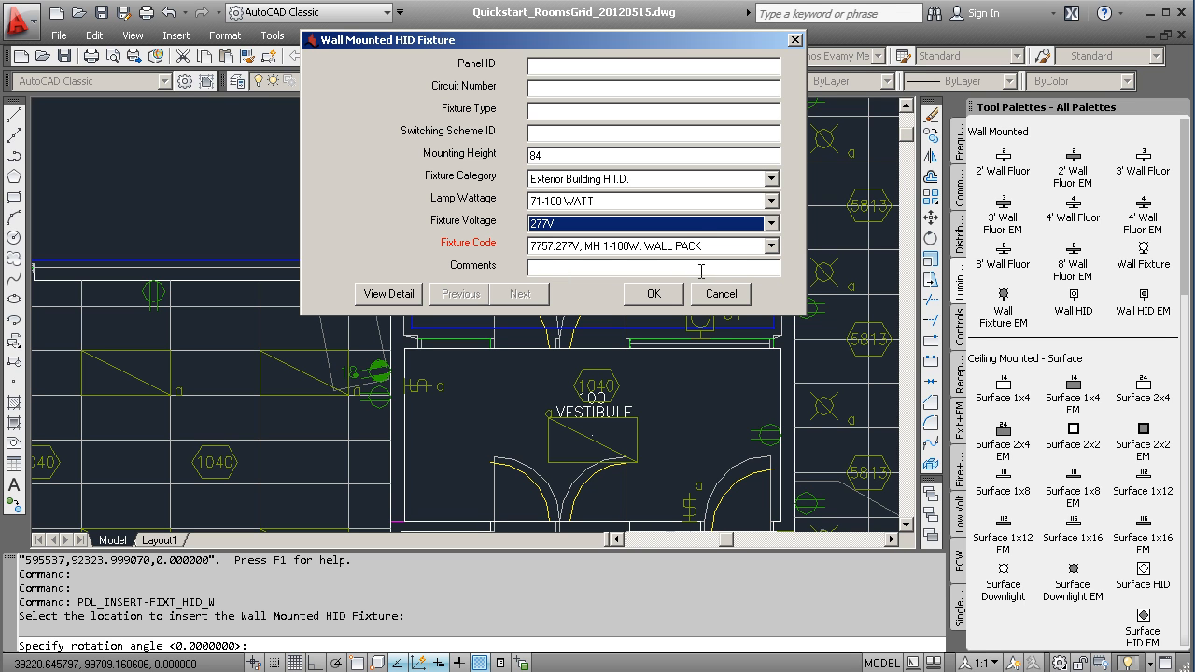
left_click(717, 247)
left_click(717, 246)
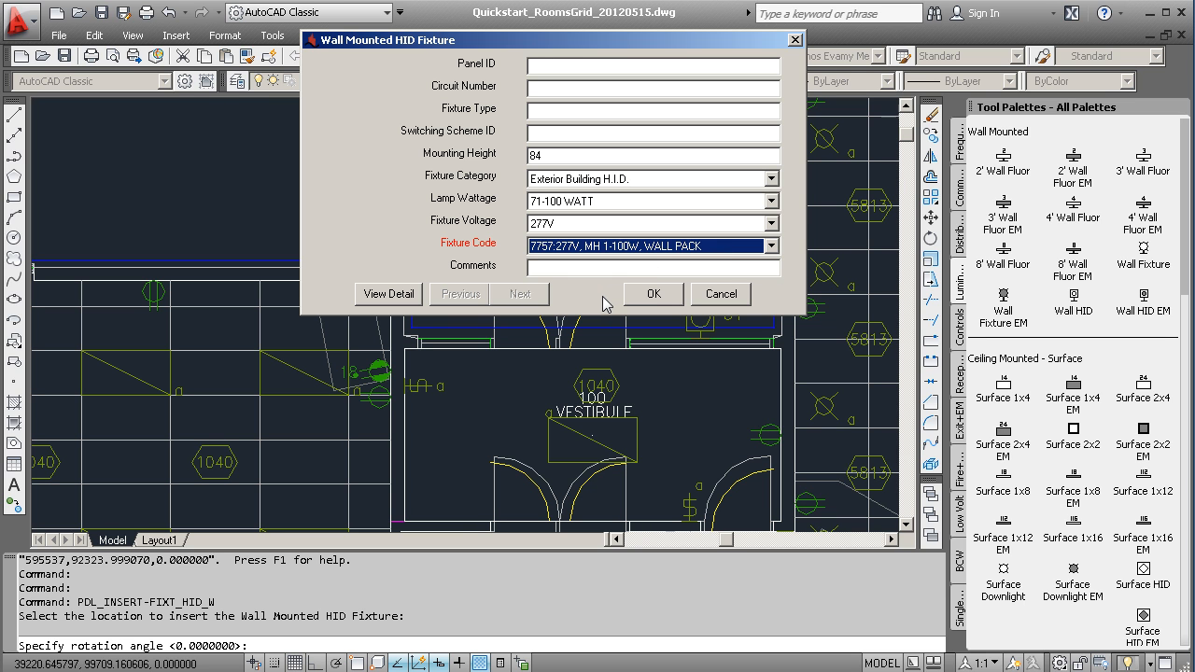
left_click(653, 294)
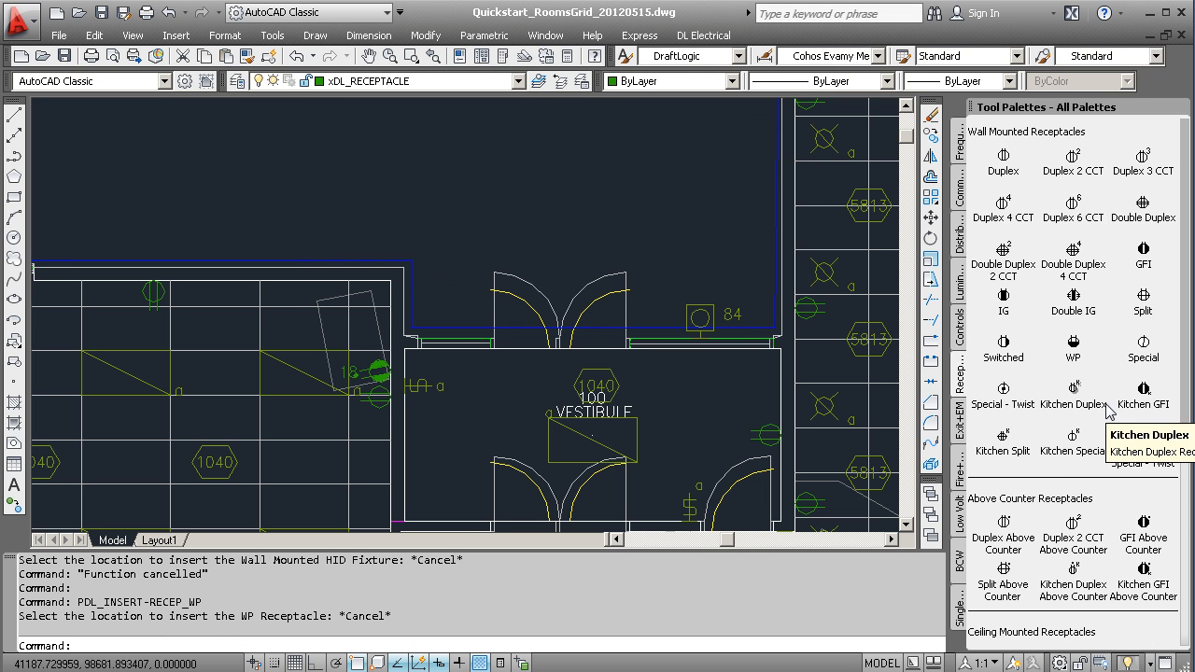
Step: Insert a WP receptacle outside Vestibule 100, between the entrance doors and the wall HID fixture, with a load of 500 watts
left_click(1073, 343)
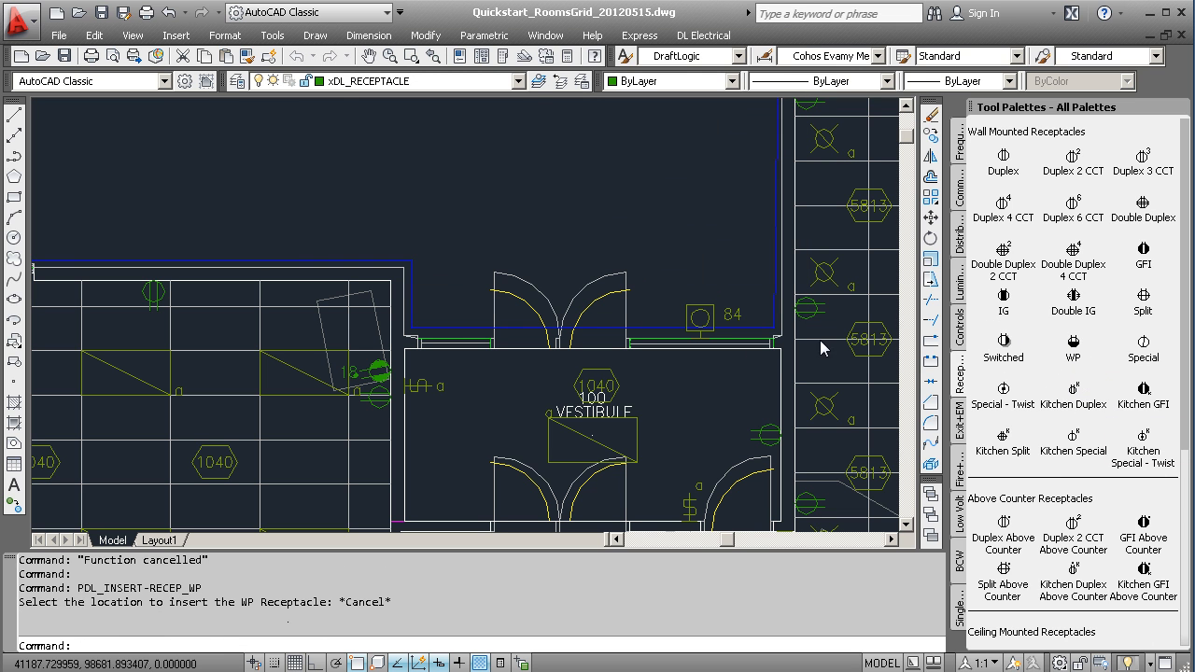
left_click(659, 328)
left_click(683, 379)
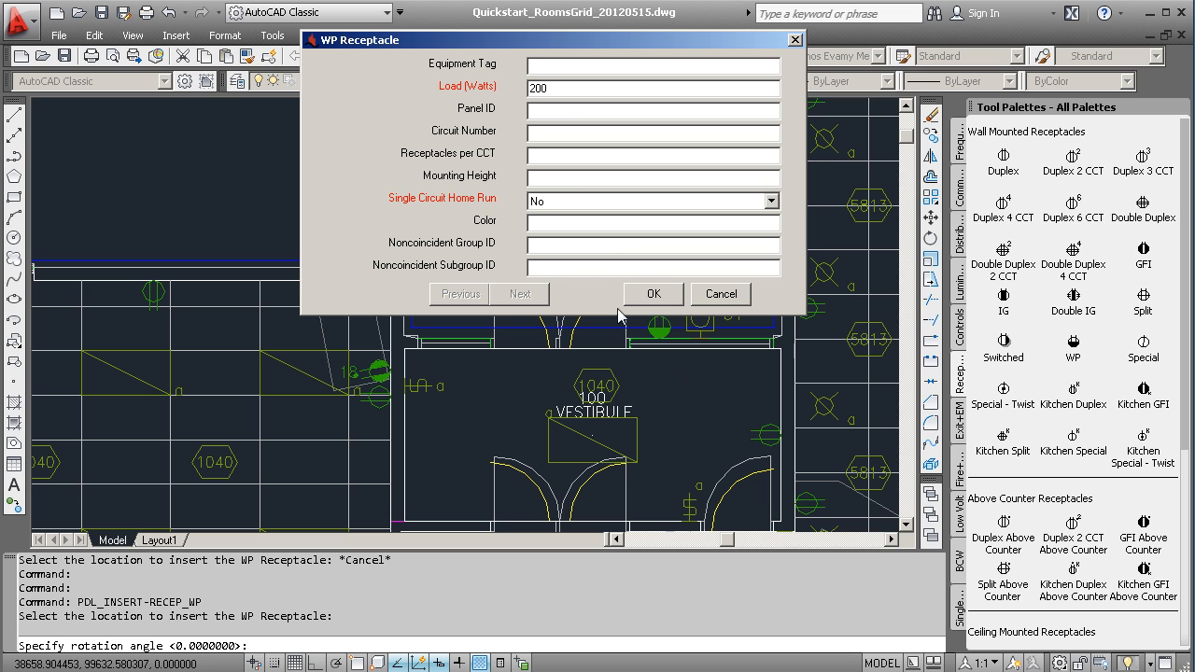
left_click_drag(557, 90, 518, 90)
type("500")
left_click(653, 294)
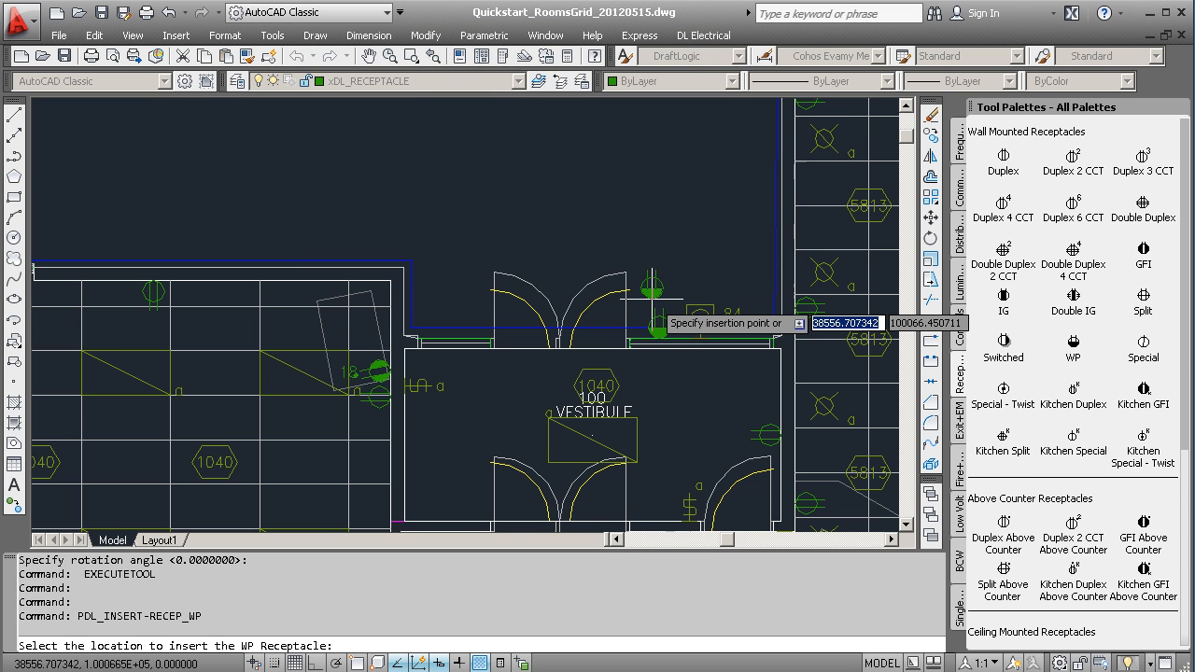
key("Escape")
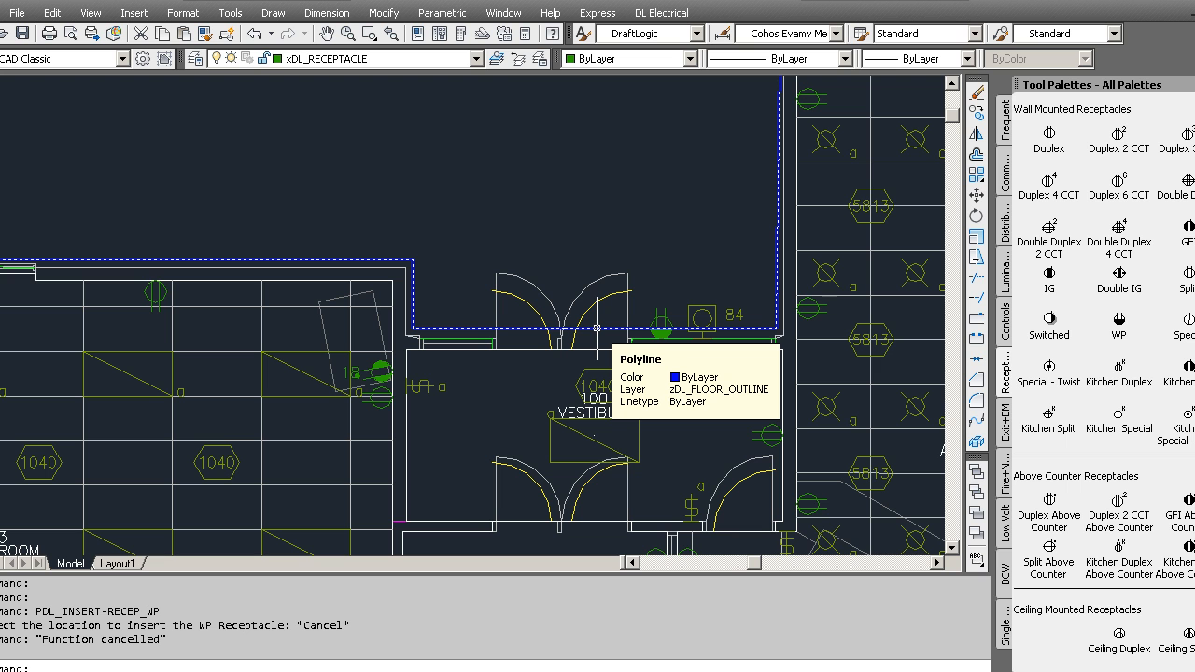
Step: Draw a closed four-sided room boundary around the wall insertion points of the WP receptacle and HID fixture outside Vestibule 100
scroll(597, 329, "up", 6)
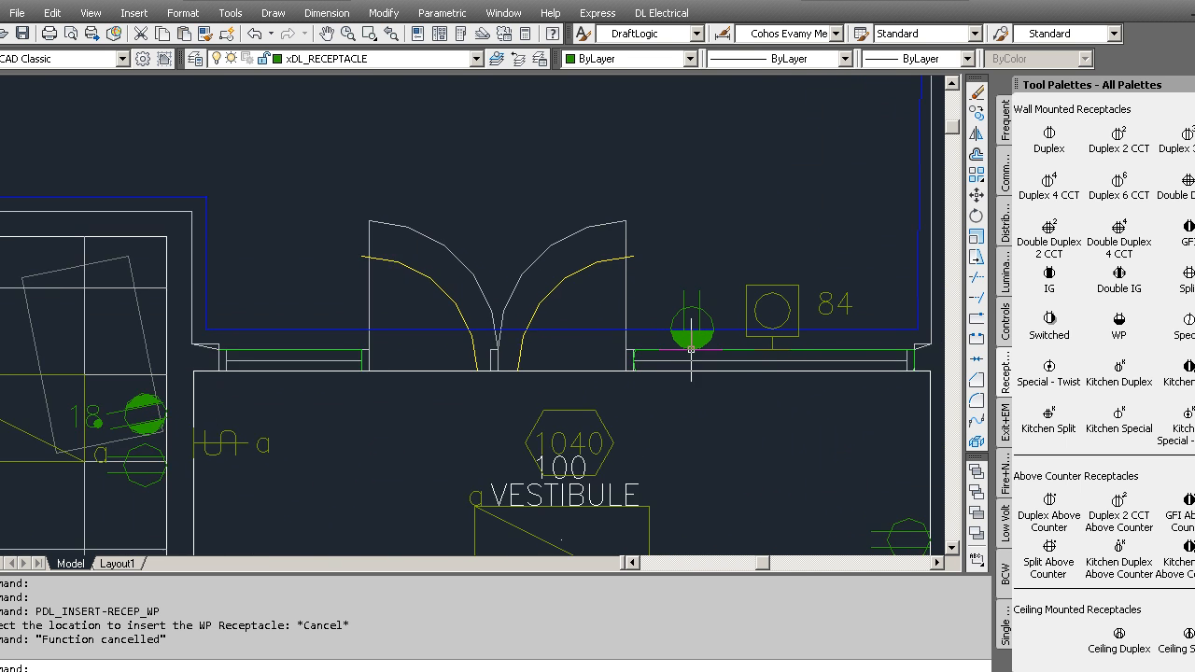
scroll(775, 357, "up", 1)
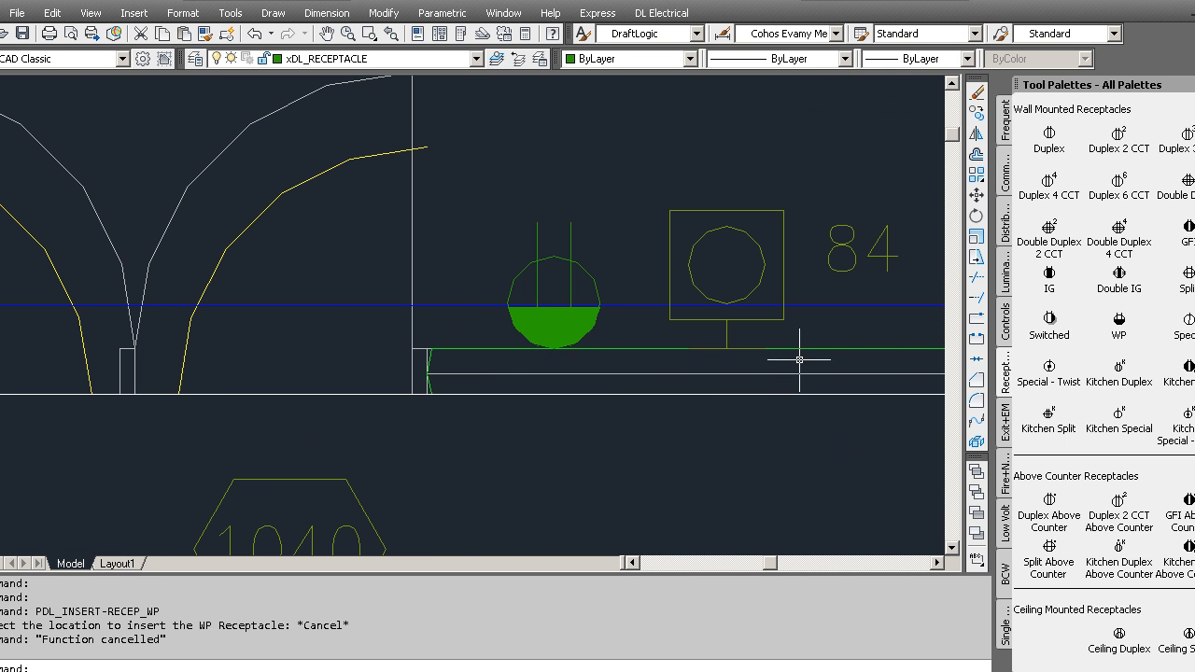
left_click(1005, 173)
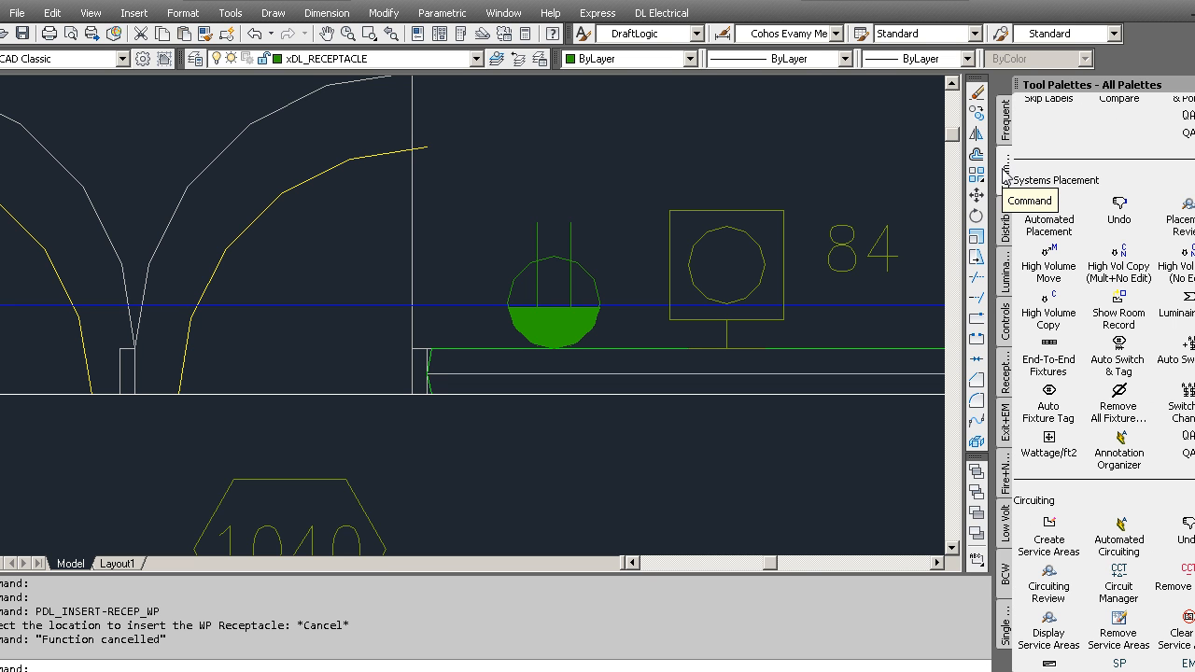
scroll(1101, 373, "up", 5)
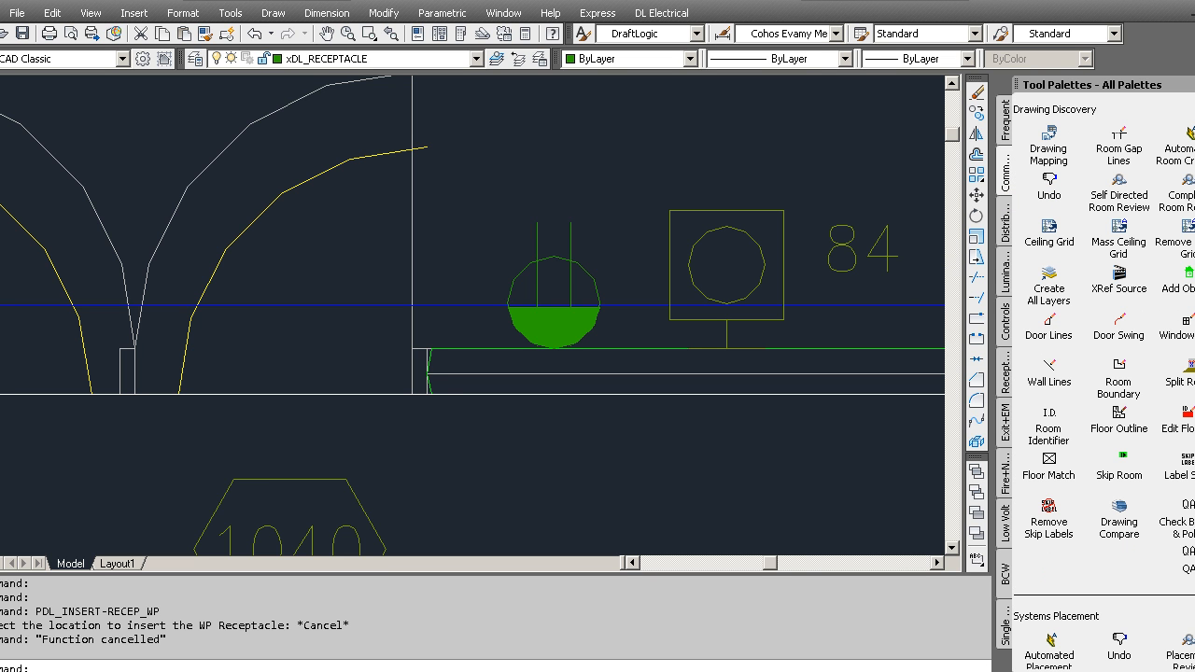
left_click(1120, 369)
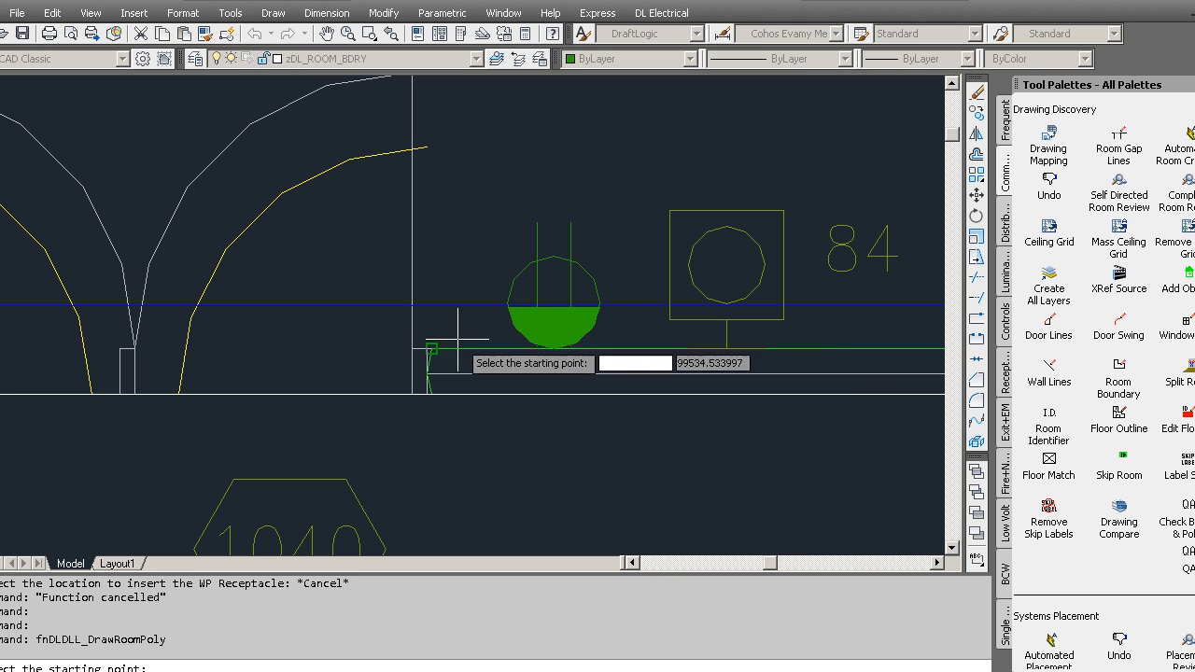
left_click(426, 317)
middle_click_drag(853, 332, 464, 332)
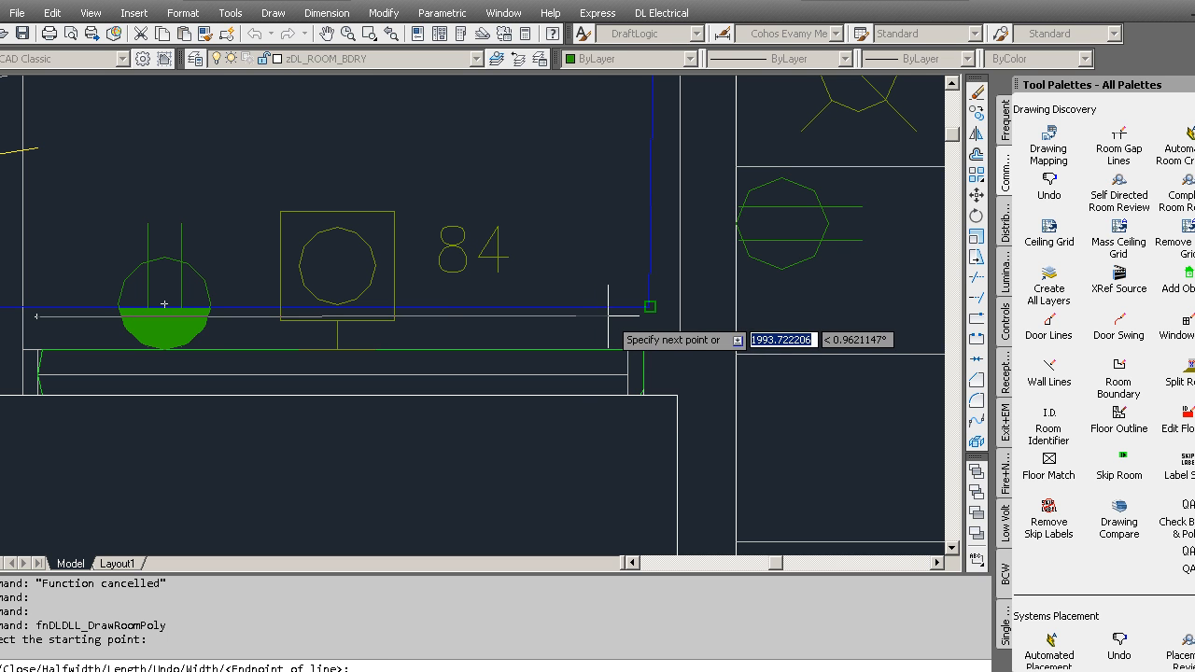
left_click(608, 316)
left_click(618, 385)
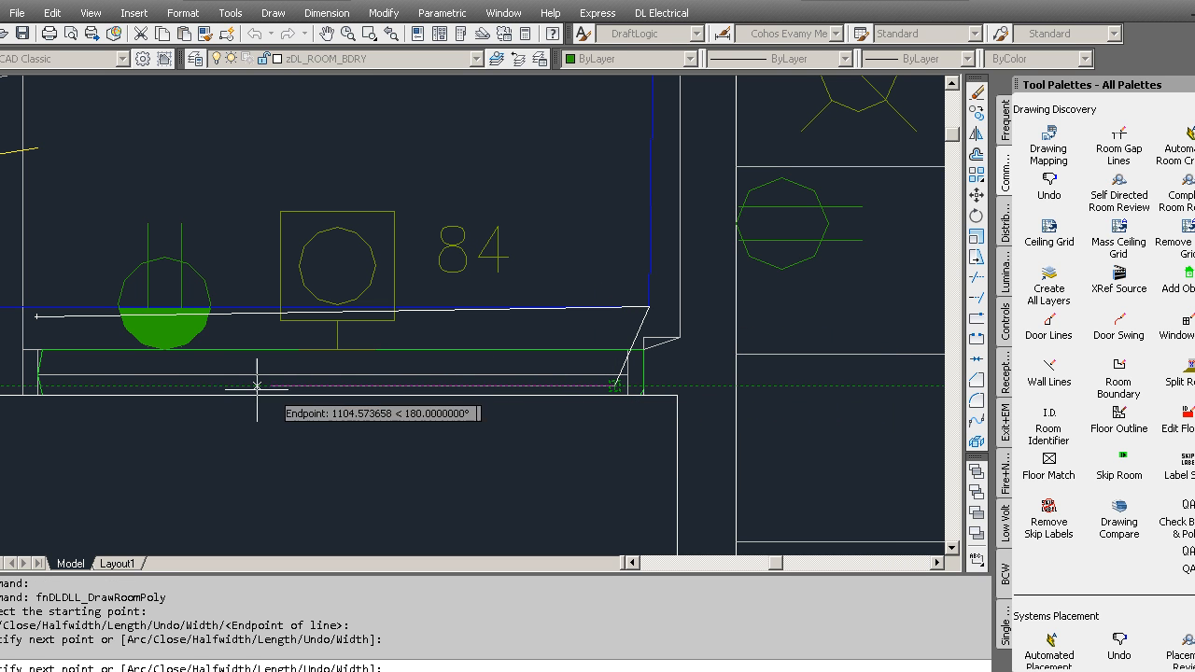
left_click(49, 383)
type("c")
key("Return")
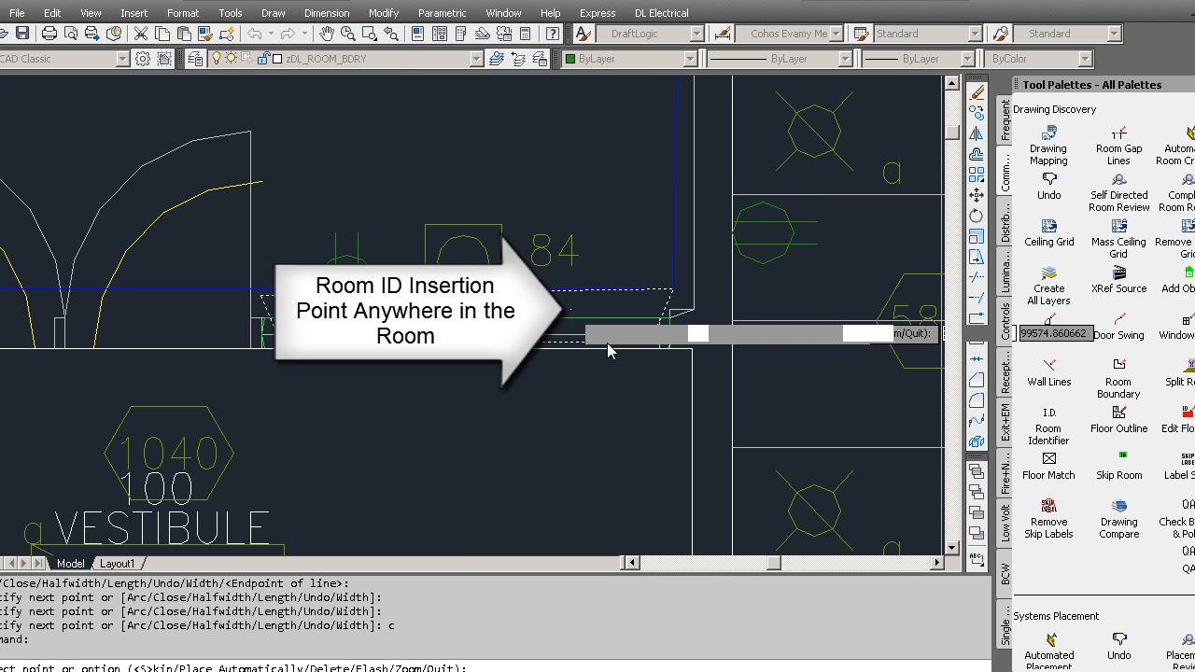
Step: Identify the exterior room as 100a N Exterior, with no automated placement, a 120-inch ceiling height and ceiling type Open To Above
left_click(658, 364)
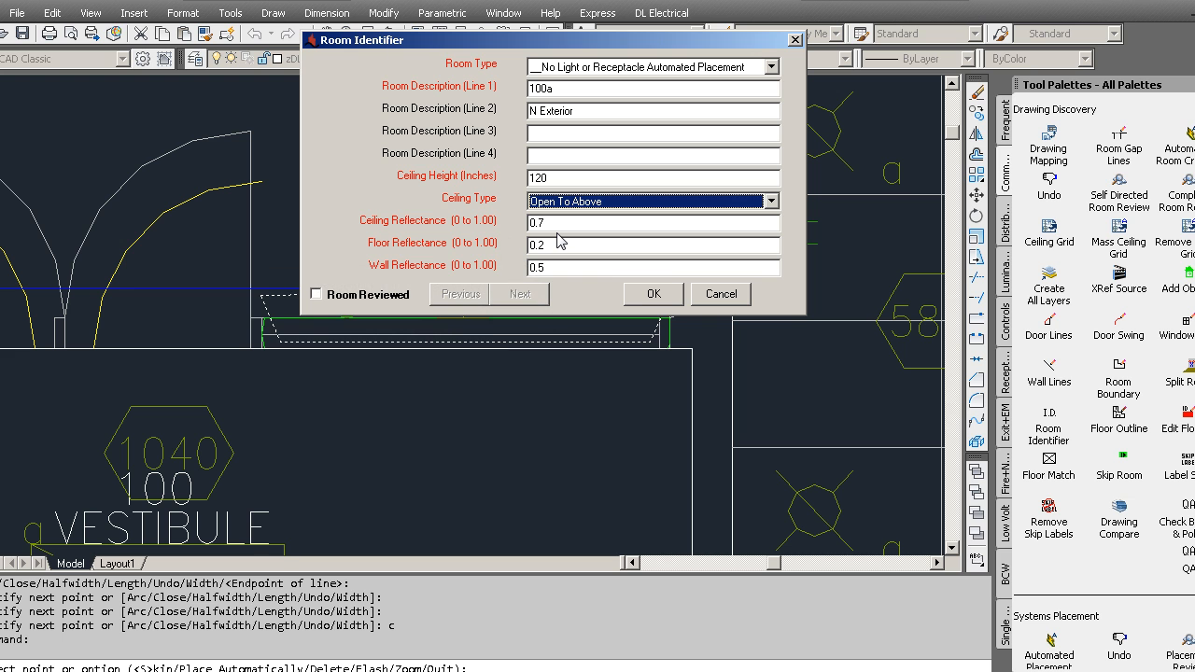
left_click(658, 293)
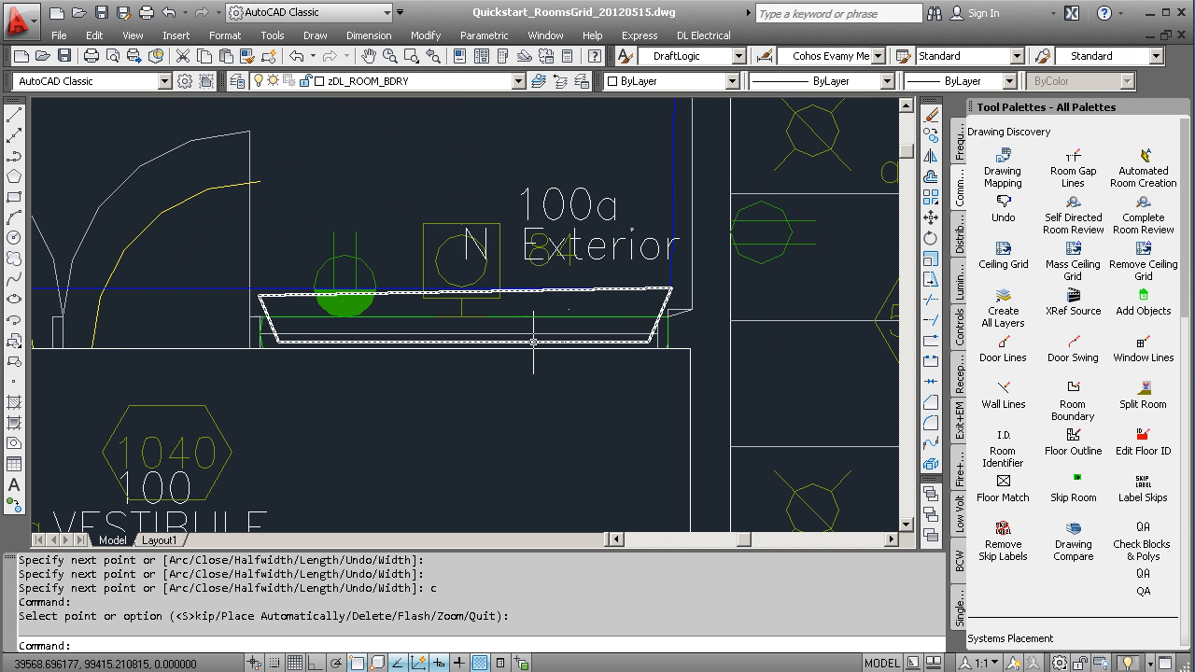
mouse_move(440, 272)
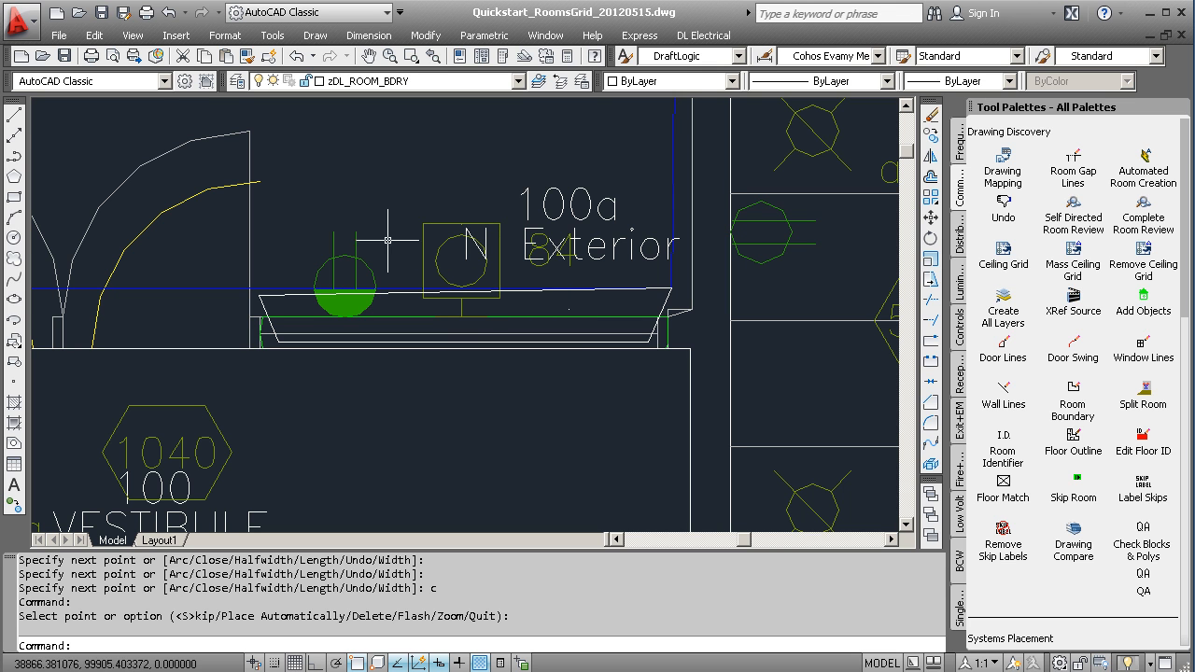
left_click(13, 118)
type("ine Specify first point:")
key("Return")
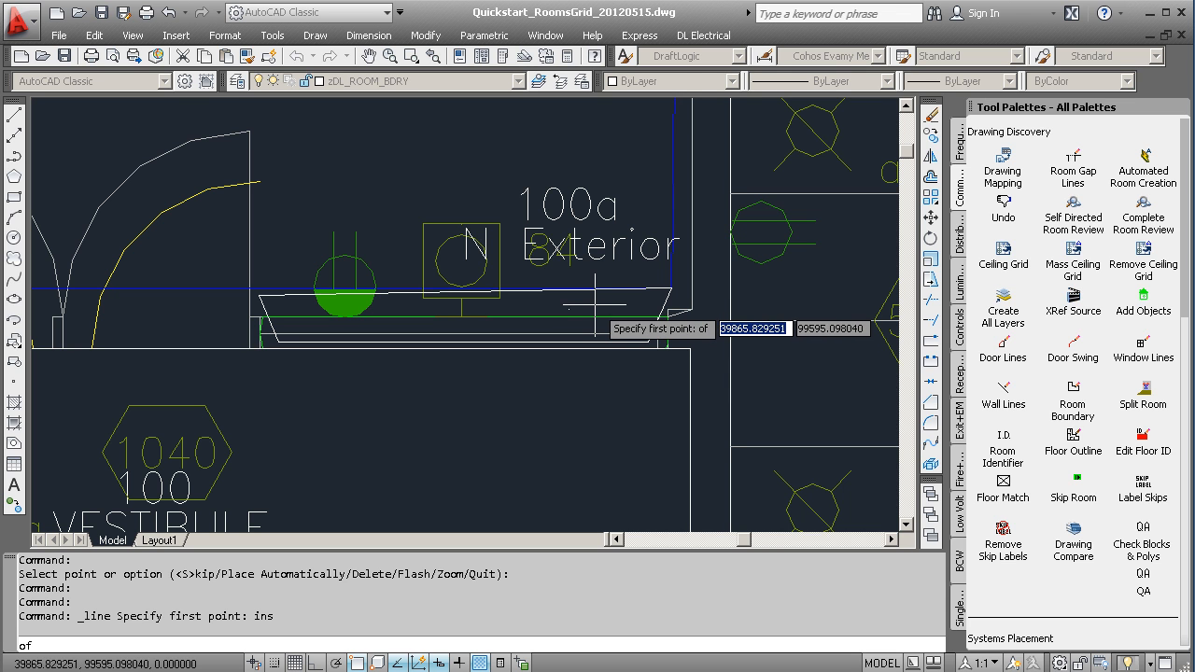
key("Escape")
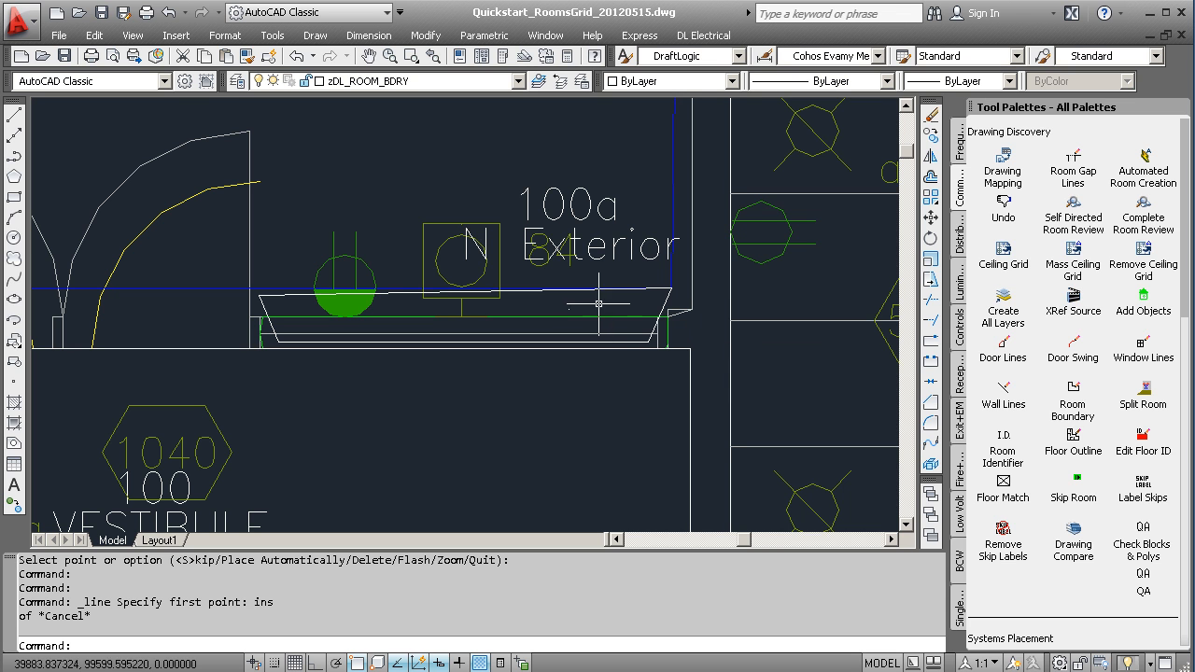
Step: Stretch the northeast corner of the 100a room boundary south so it sits just inside the blue floor outline
left_click(670, 297)
scroll(663, 299, "up", 3)
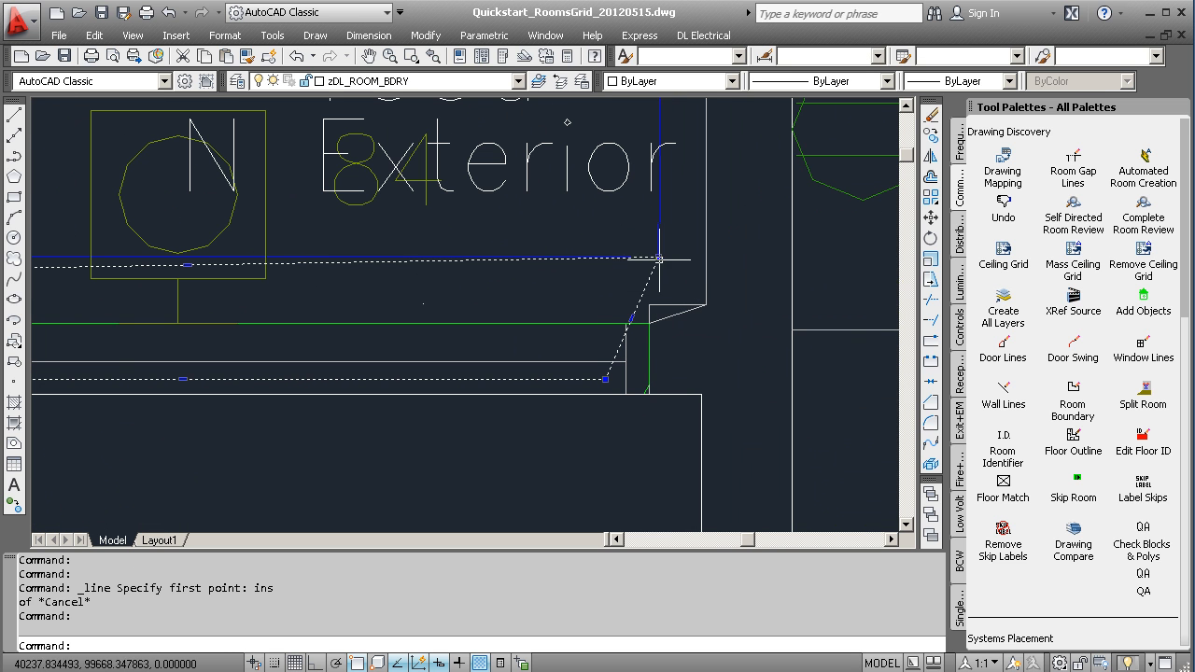
left_click(658, 259)
left_click(659, 281)
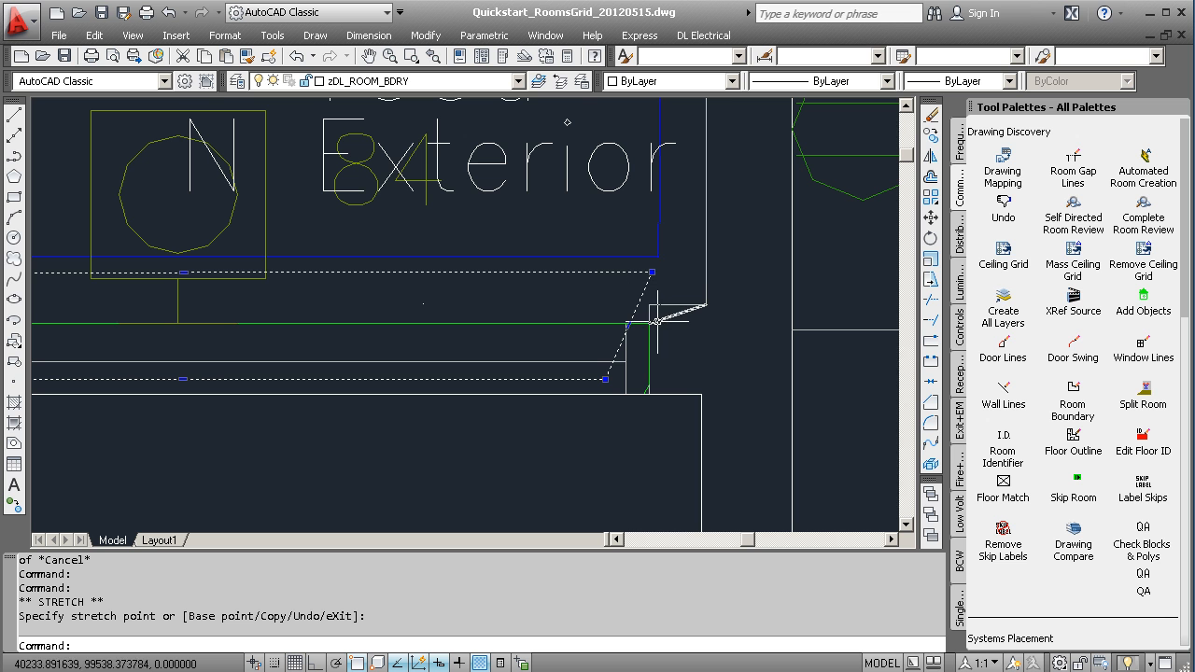
key("Escape")
Step: Insert a two-head wall emergency battery pack on the north wall of Northeast Corridor 198 and accept its default settings
scroll(452, 434, "down", 3)
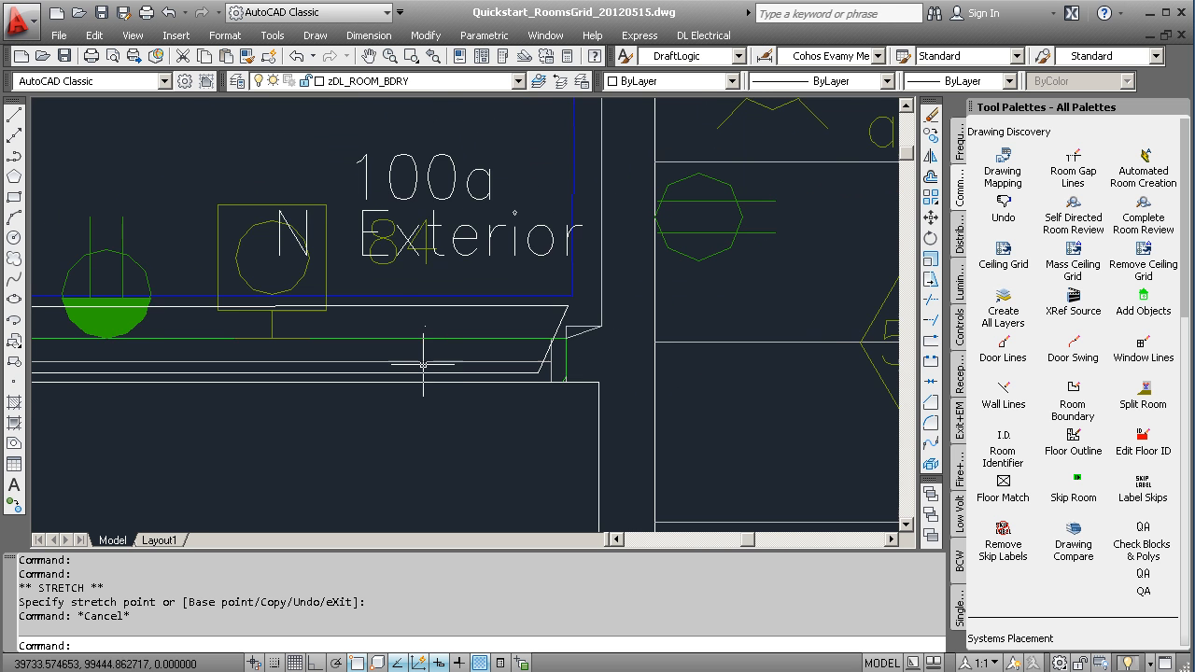
scroll(453, 439, "down", 7)
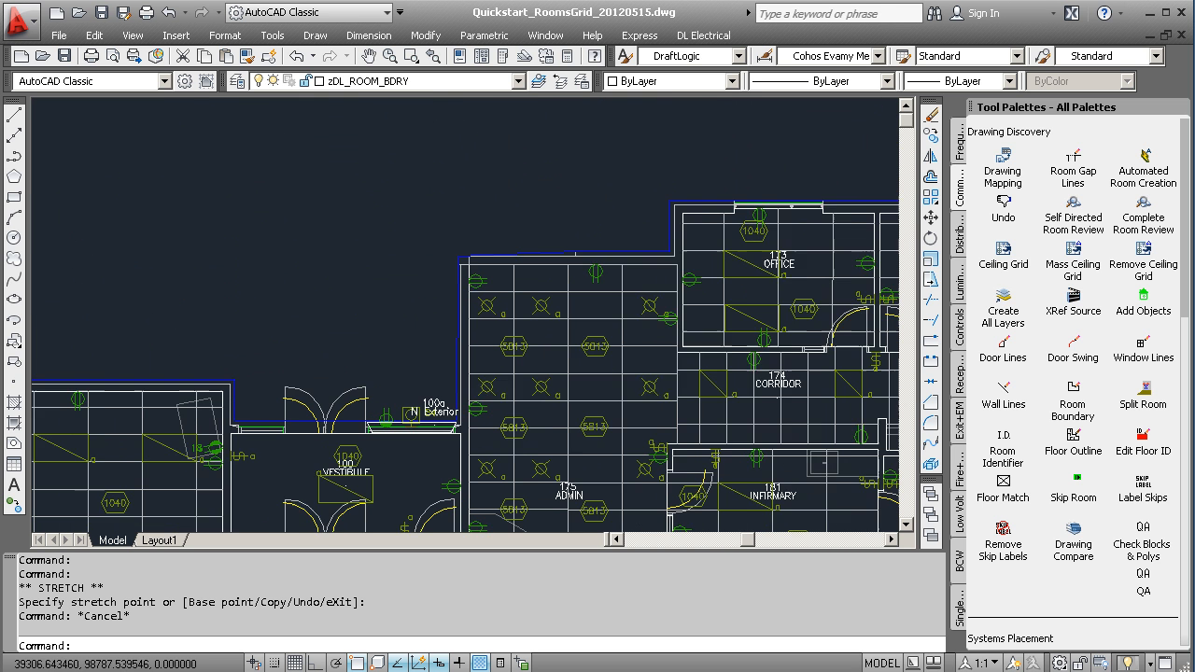
middle_click_drag(462, 450, 509, 308)
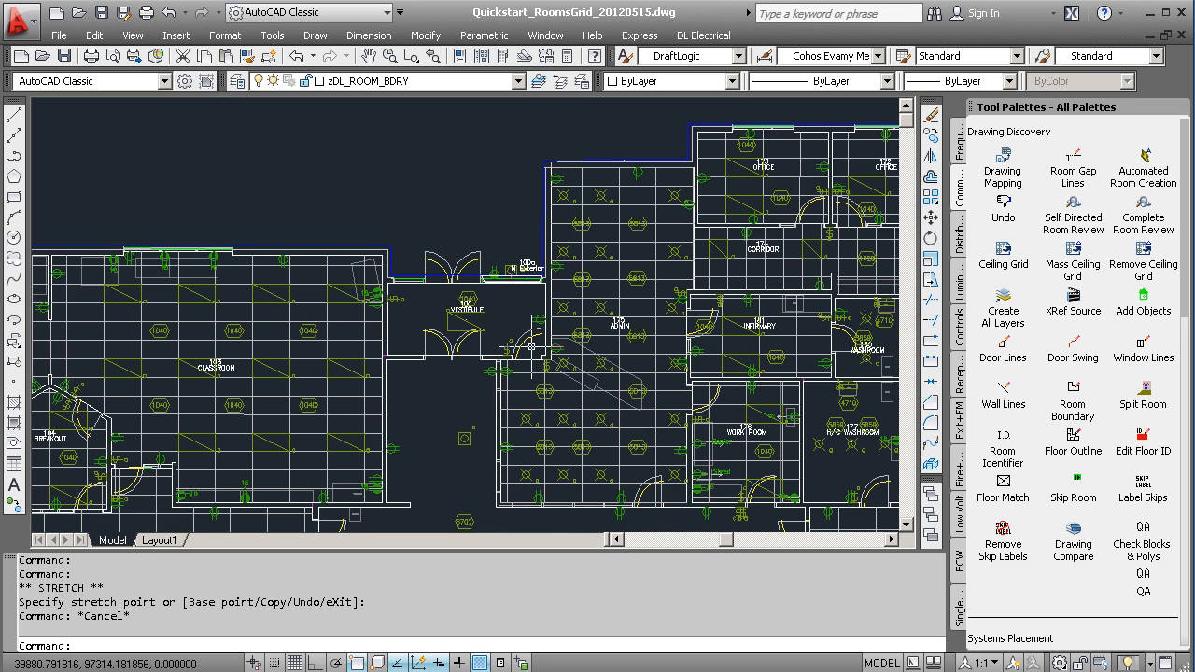
scroll(495, 385, "down", 2)
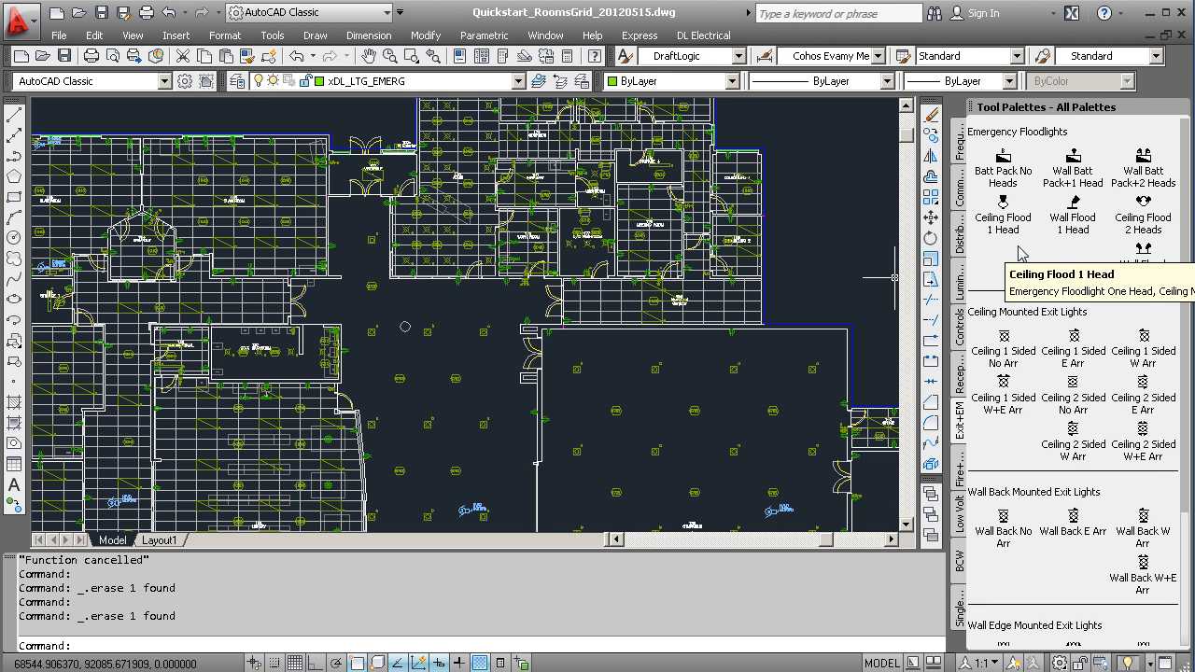
left_click(1146, 162)
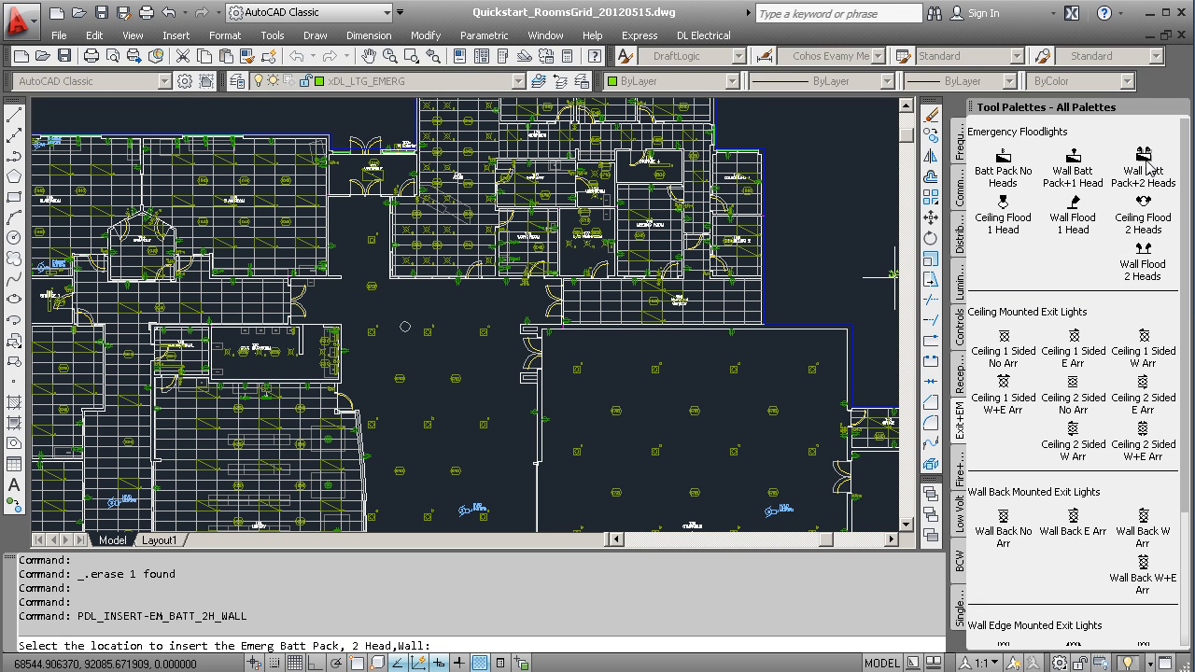
scroll(616, 290, "up", 3)
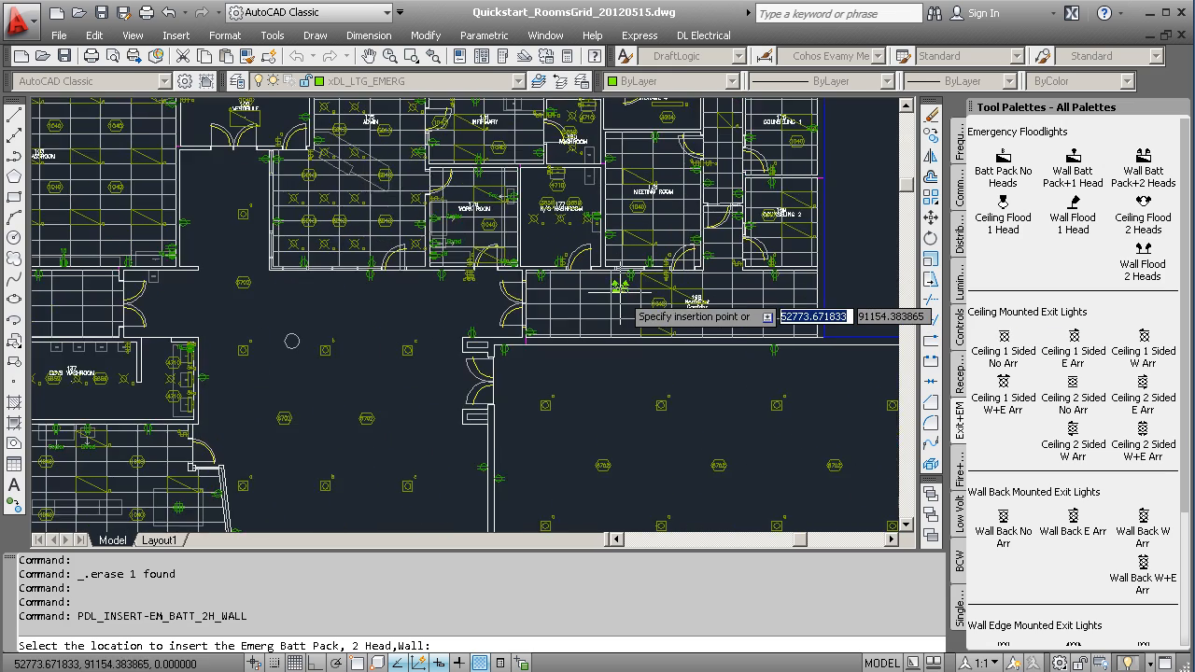
scroll(616, 290, "up", 2)
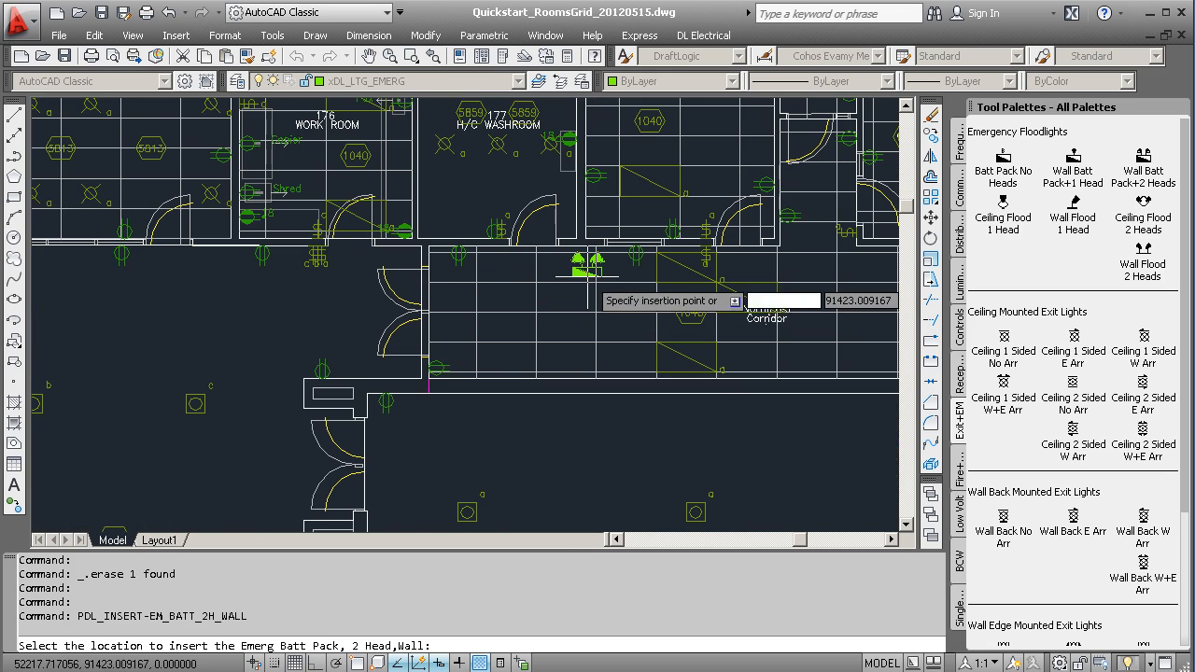
left_click(585, 279)
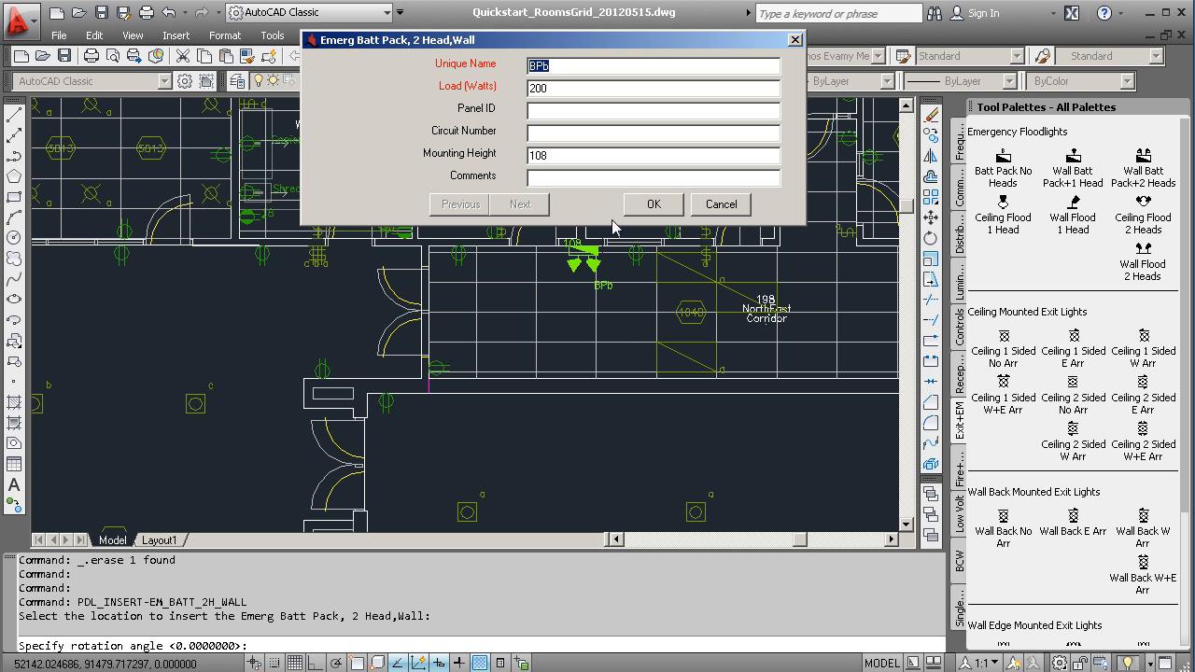
left_click(654, 204)
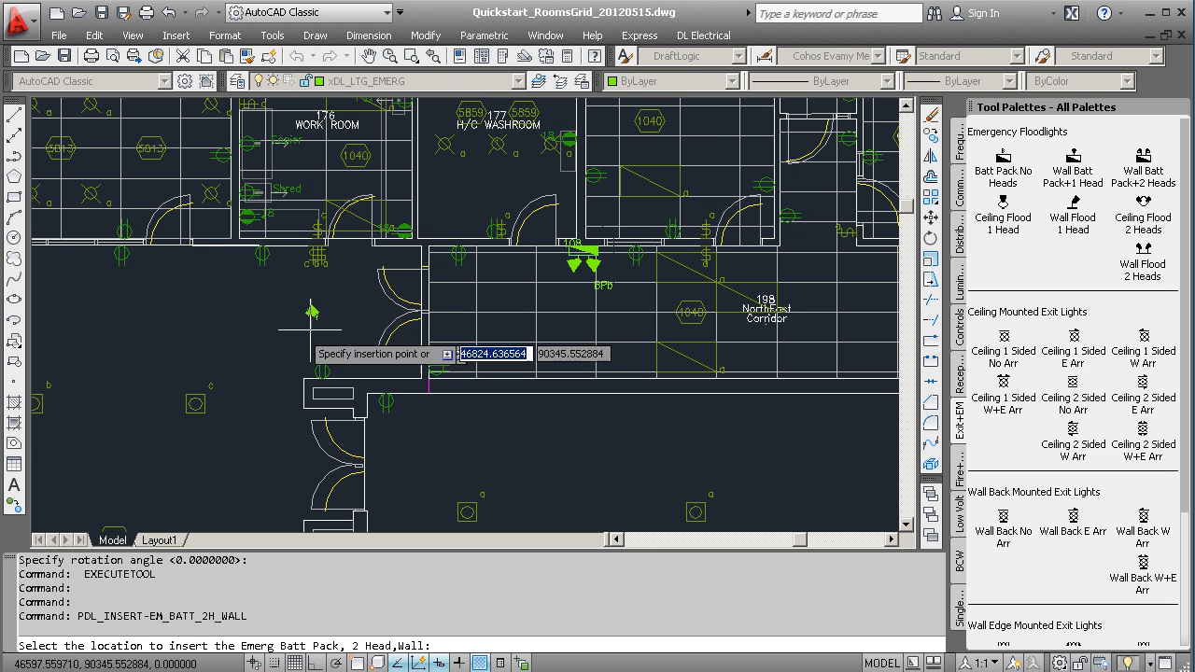
Step: Insert two more two-head wall battery packs, one outside Admin 175's south wall and one on the west hall wall south of Vestibule 100
left_click(67, 280)
left_click(653, 204)
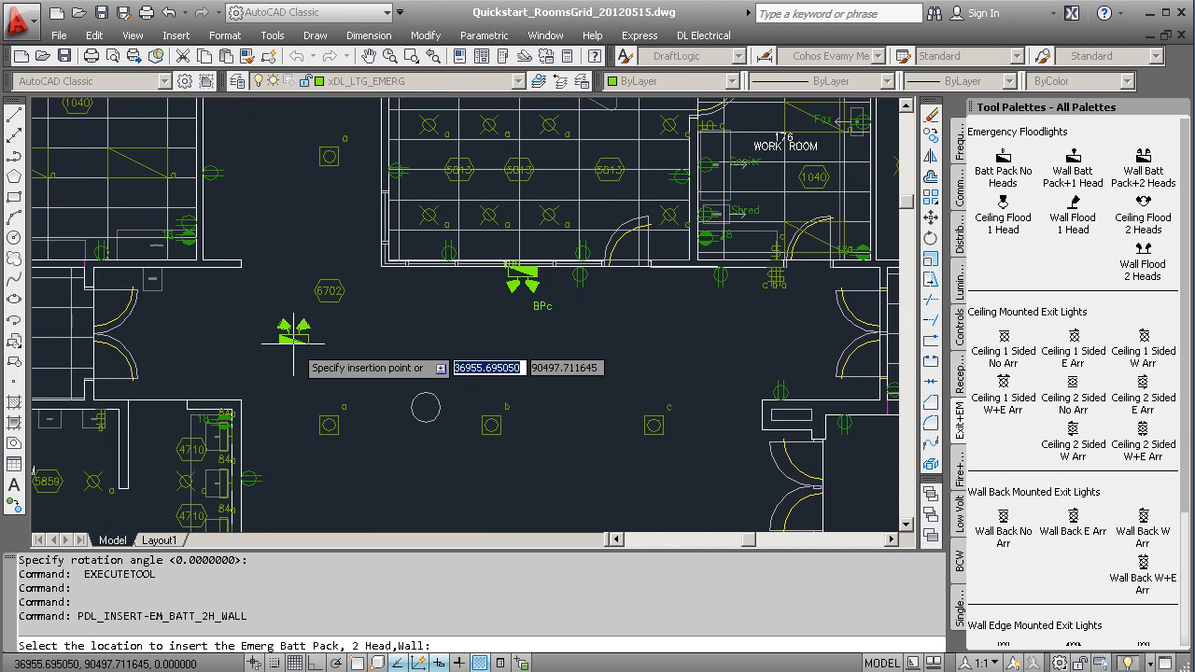
middle_click_drag(304, 266, 335, 441)
left_click(252, 300)
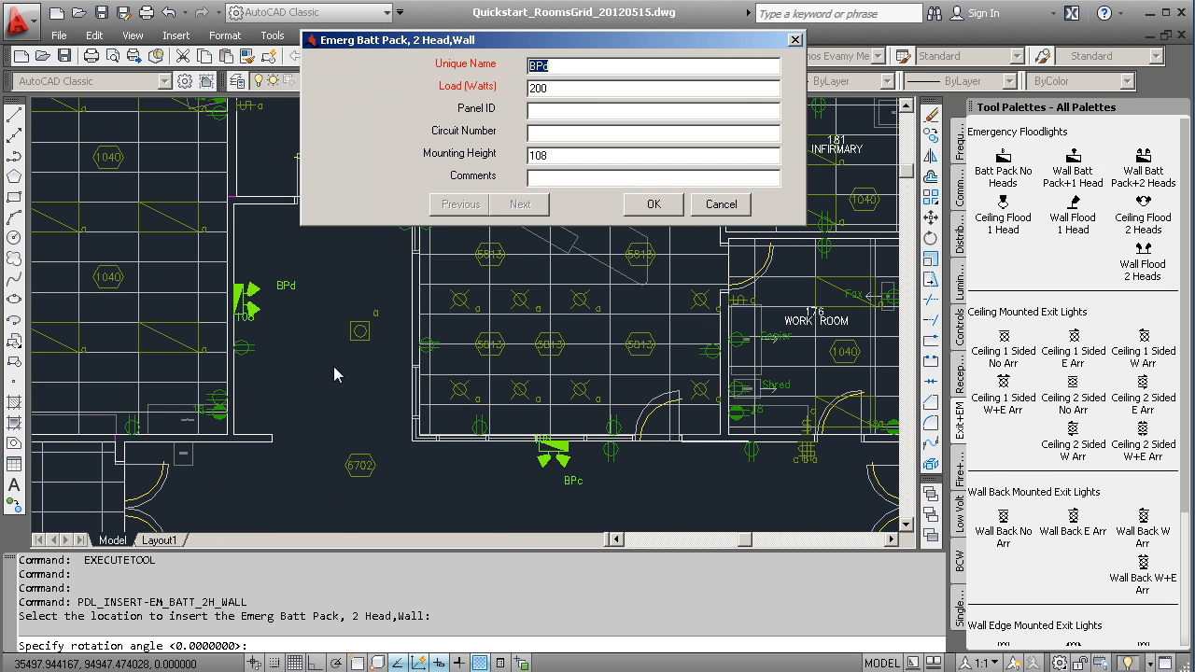
left_click(651, 204)
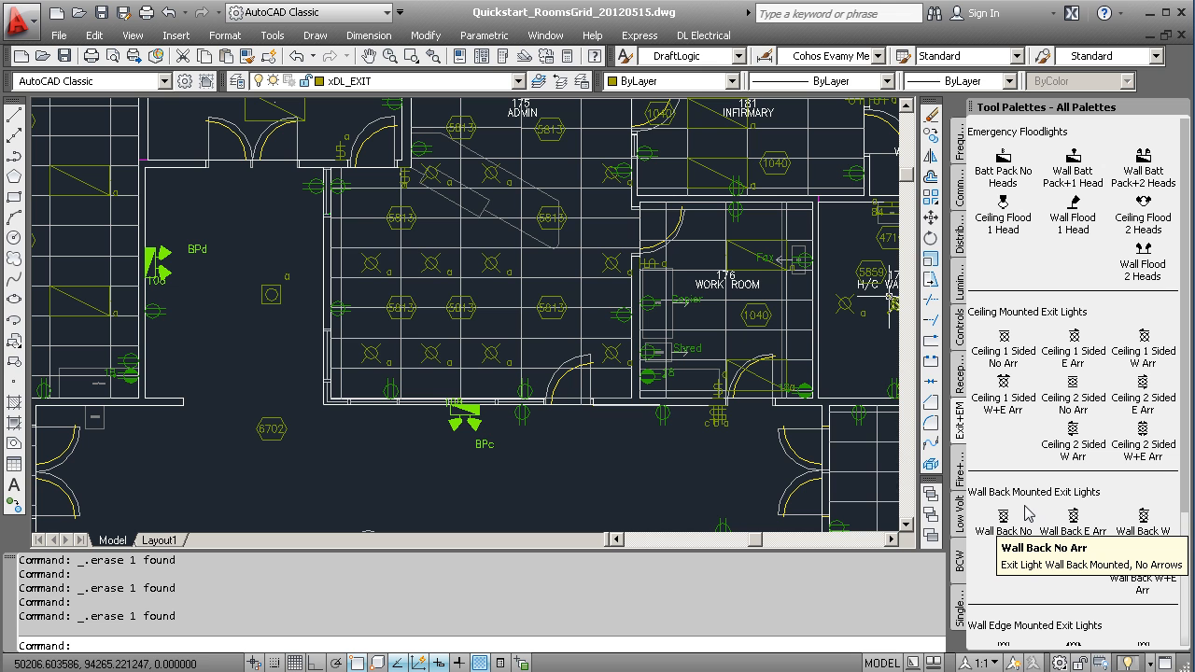
Step: Insert a wall-back exit light without arrows at Vestibule 100's inner doors, with 277V and fixture code 8050:EDGE LIT EXIT, WALL BACK, NO ARR
left_click(1004, 516)
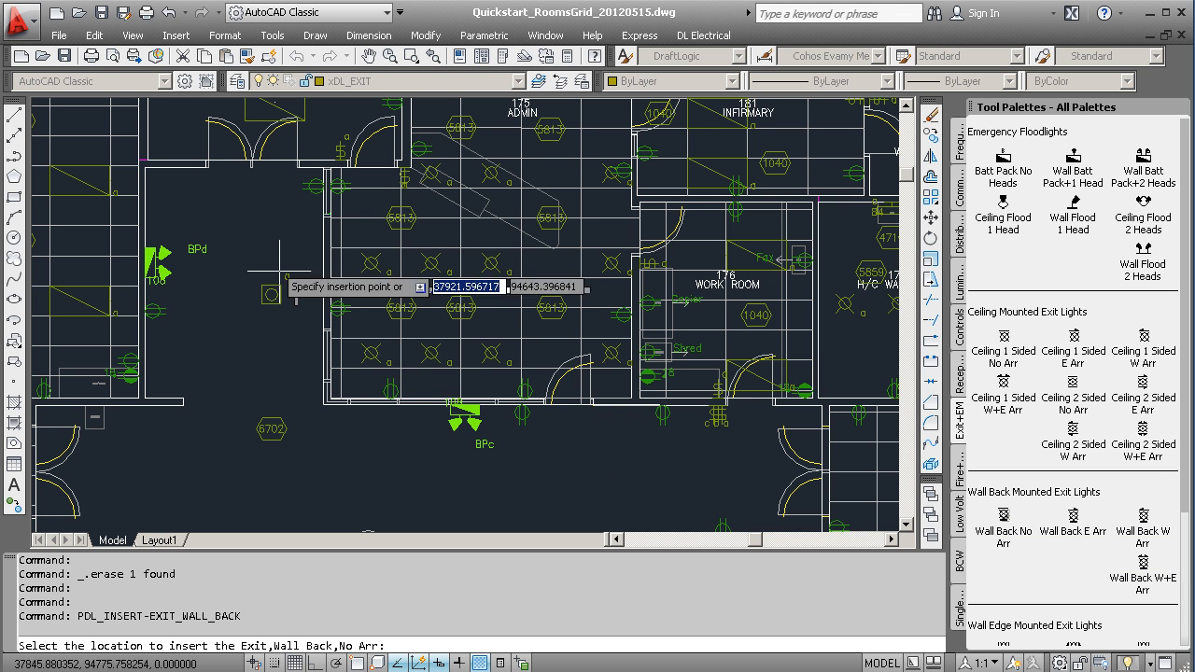
left_click(250, 170)
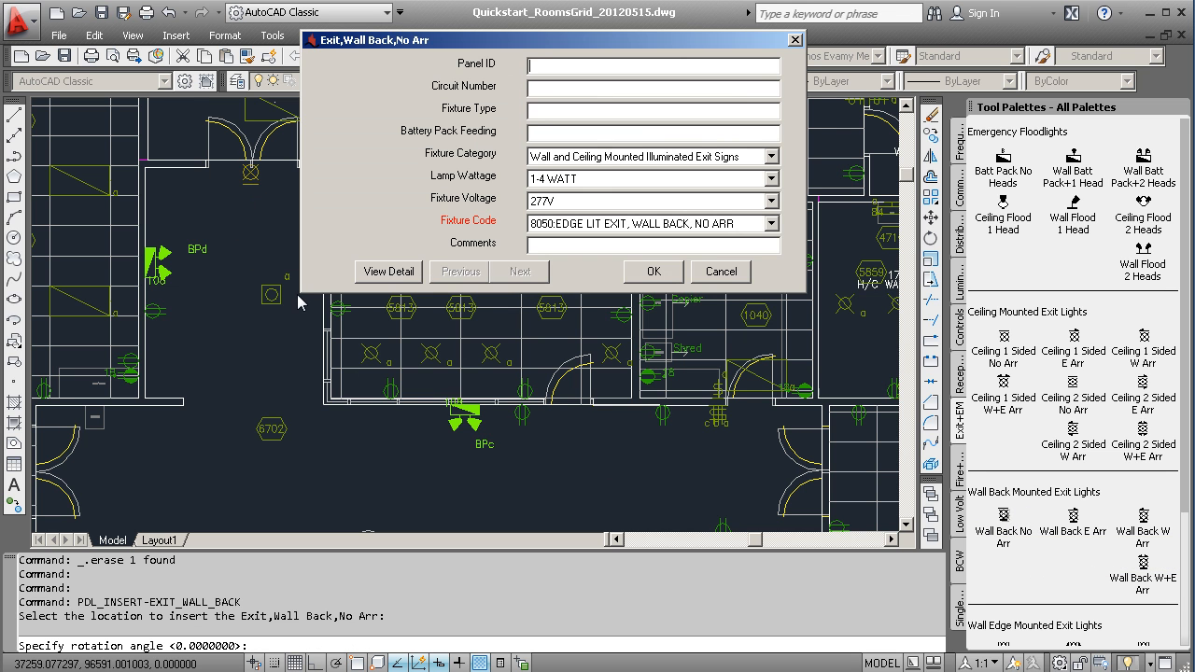
left_click(561, 204)
left_click(565, 241)
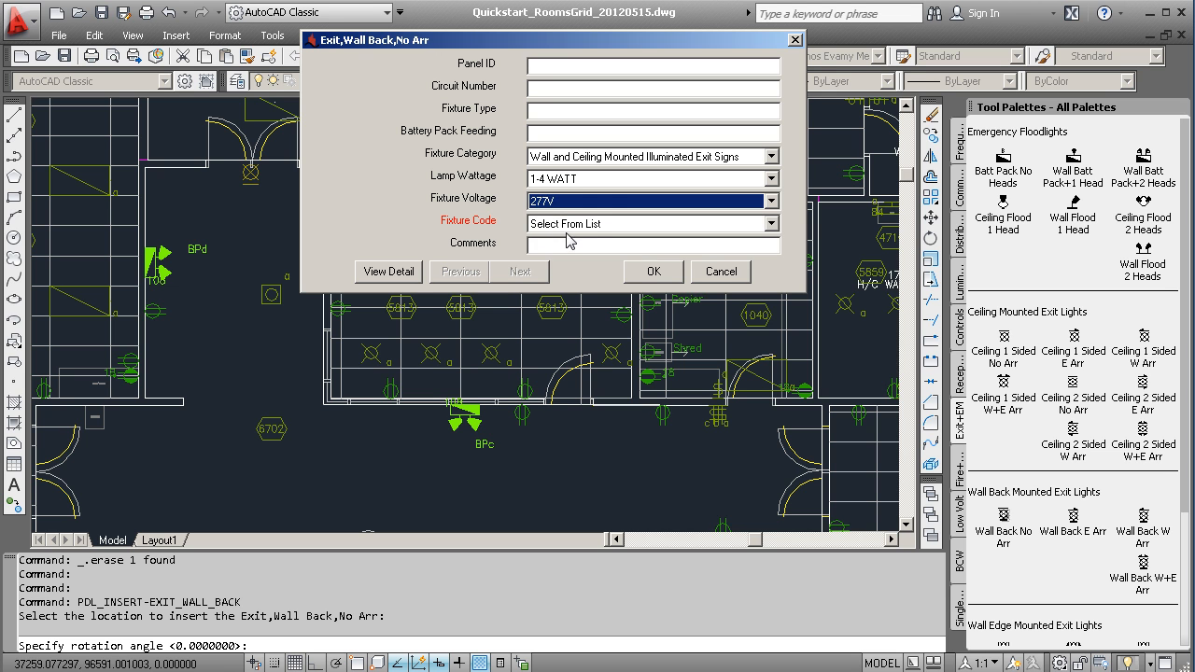
left_click(571, 225)
left_click(576, 253)
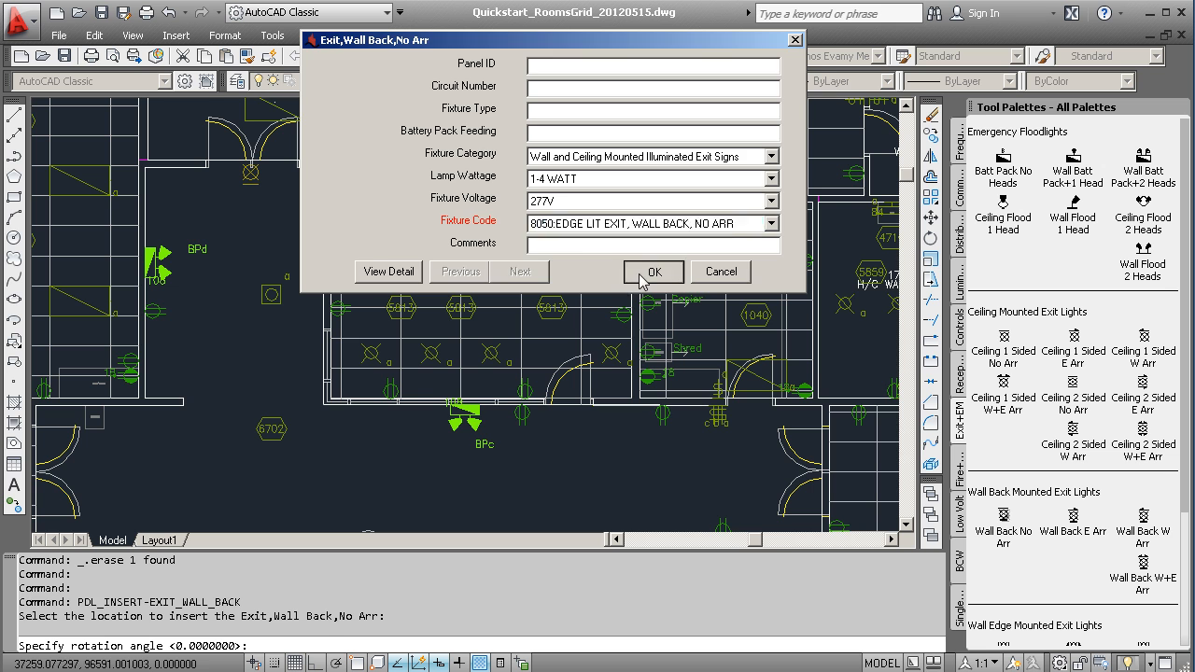
left_click(643, 280)
Step: Insert two more arrowless wall-back exit lights with default settings, at the double doors of the corridor south of Classroom 103 and of Northeast Corridor 198
mouse_move(73, 479)
middle_mouse_down()
mouse_move(121, 399)
mouse_move(379, 462)
middle_mouse_up()
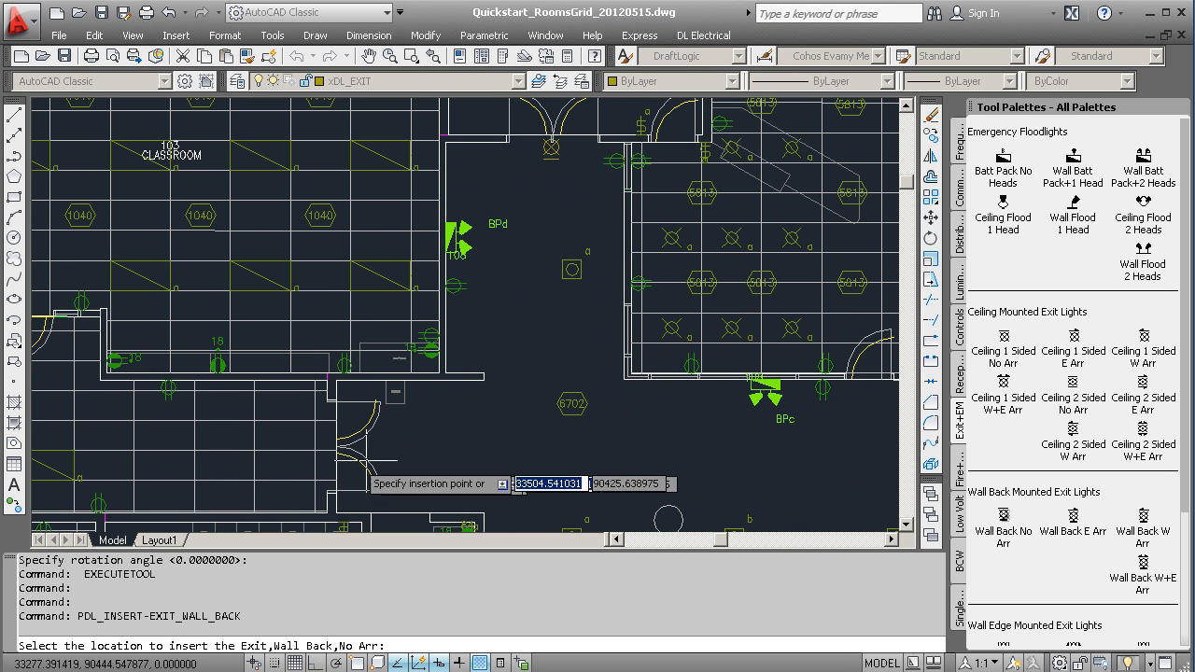
left_click(323, 449)
key("Return")
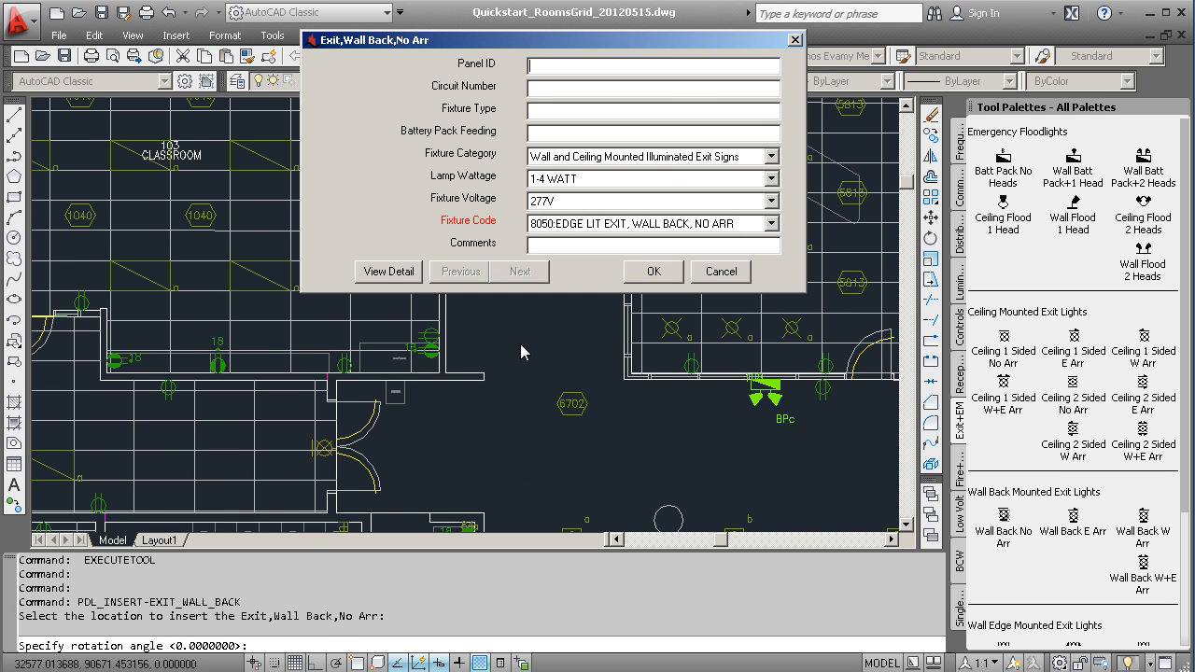
left_click(640, 273)
mouse_move(719, 453)
middle_mouse_down()
mouse_move(299, 453)
mouse_move(330, 440)
middle_mouse_up()
left_click(561, 426)
key("Return")
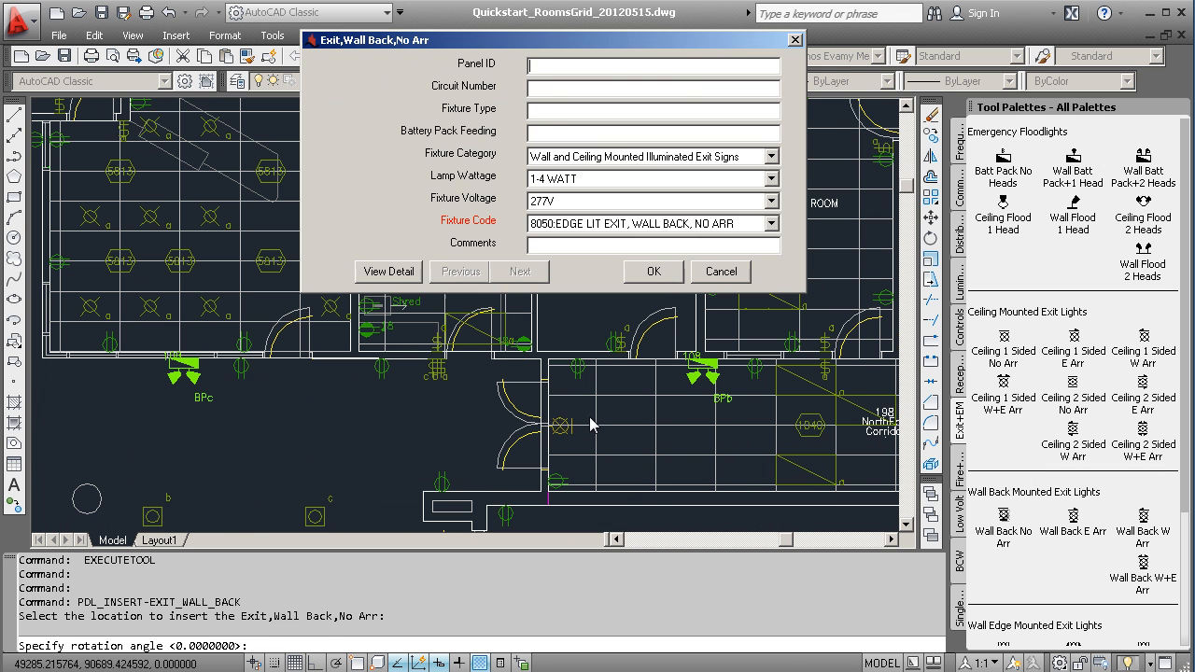
left_click(650, 272)
key("Escape")
Step: Insert a fire alarm annunciator panel at Vestibule 100 near the main entrance
scroll(747, 373, "down", 5)
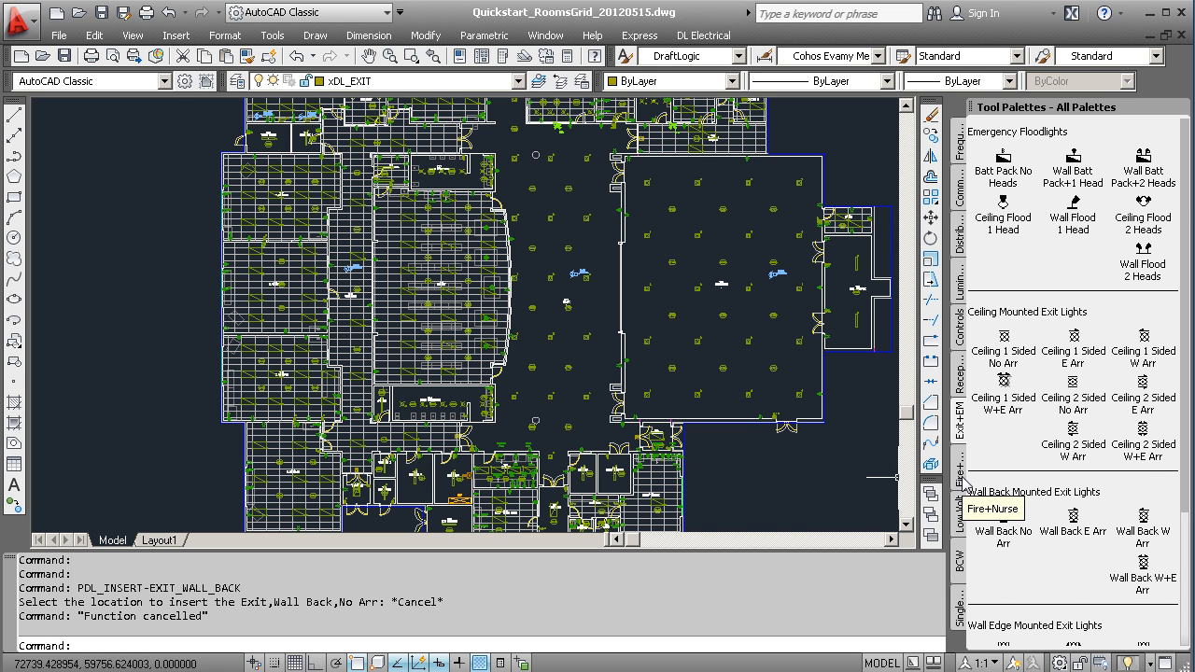
left_click(961, 479)
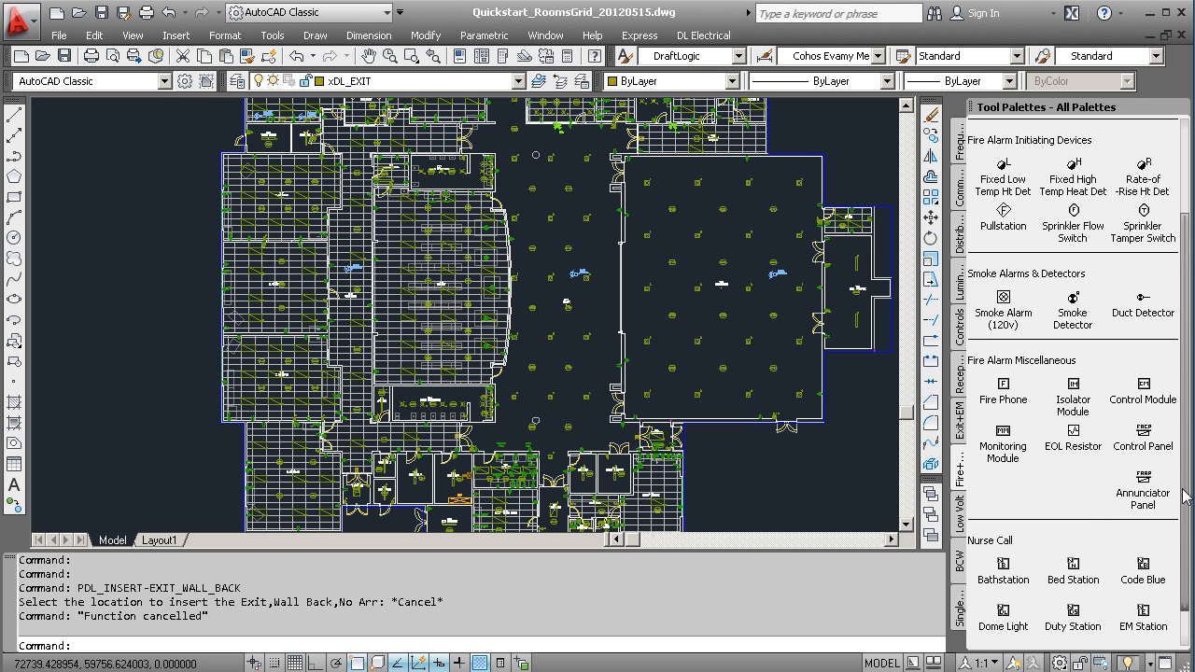
left_click(1137, 489)
middle_click_drag(487, 214, 487, 447)
scroll(510, 320, "up", 4)
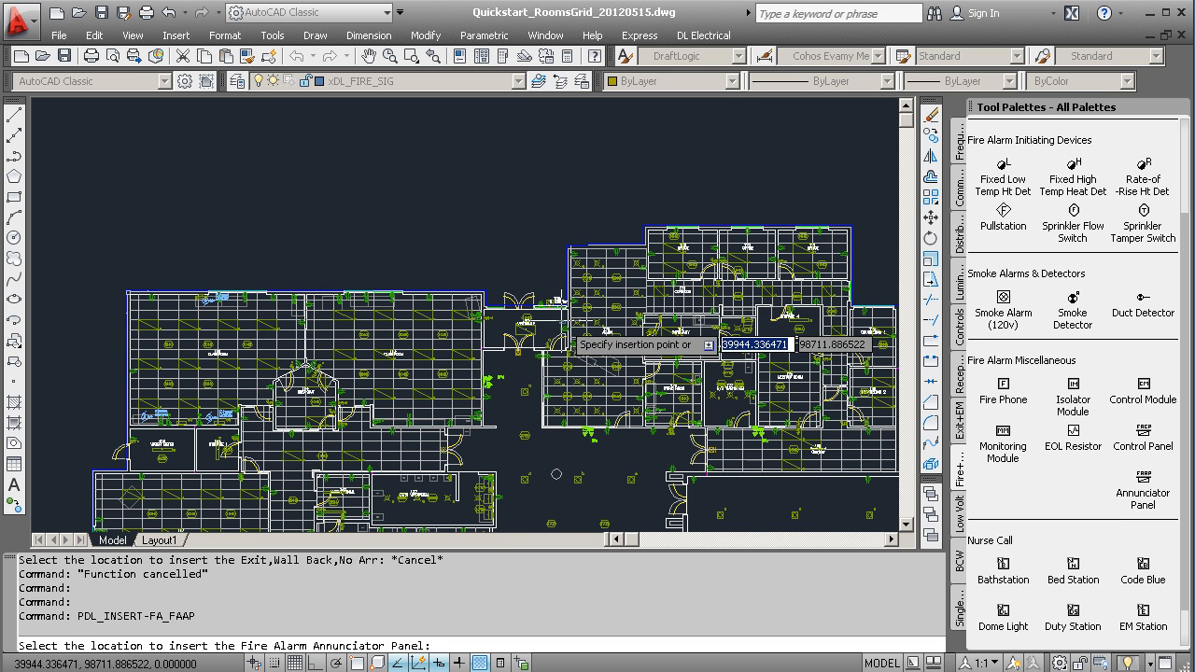
left_click(652, 338)
left_click(644, 93)
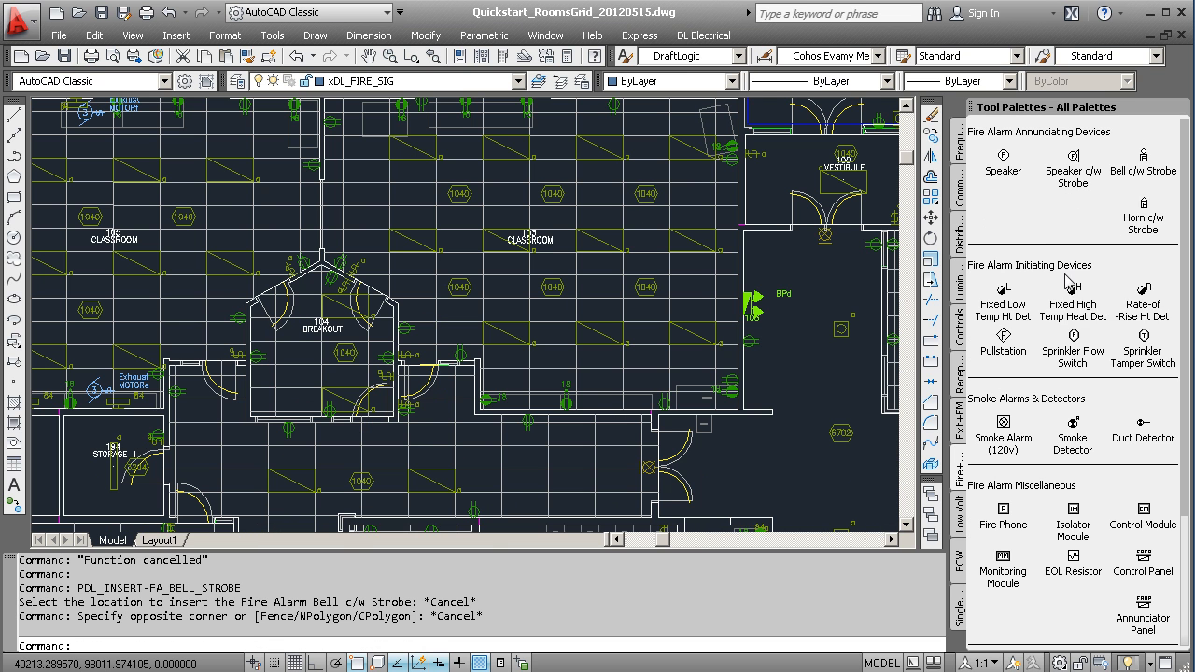
Step: Insert fire alarm bells with strobe in the corridor south of Breakout 104 and on the corridor wall south of Girls Washroom 134
left_click(1145, 158)
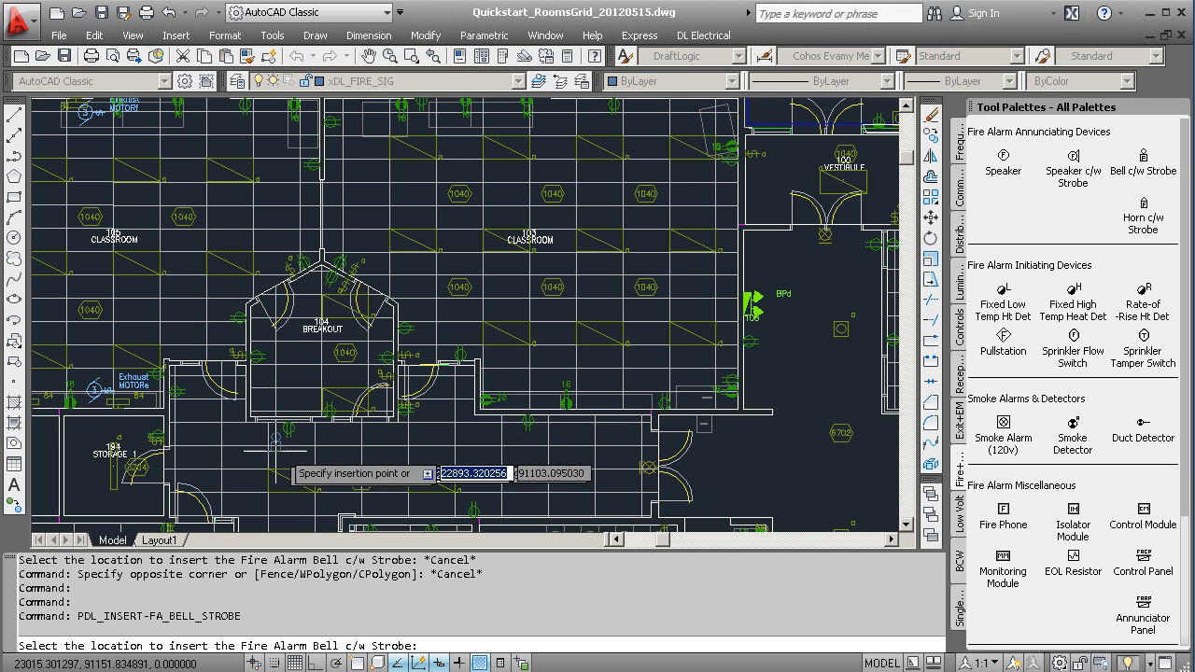
middle_click_drag(344, 511, 387, 193)
middle_click_drag(377, 456, 379, 165)
middle_click_drag(356, 437, 353, 135)
middle_click_drag(353, 401, 364, 81)
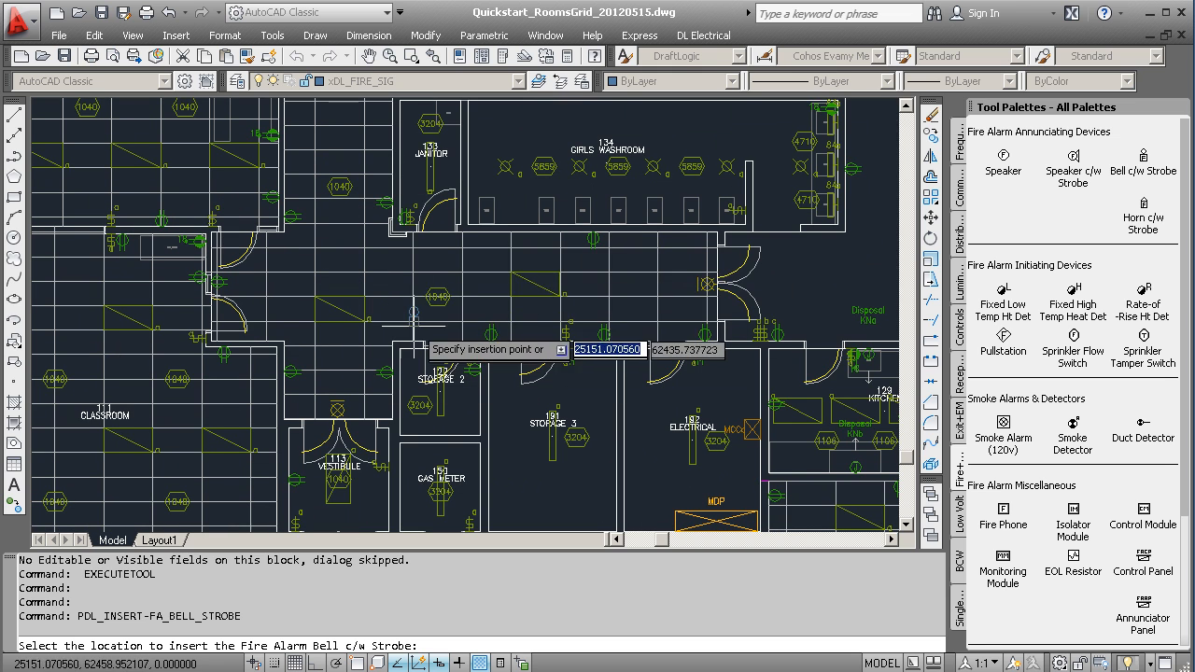
left_click(528, 257)
Step: Insert two more fire alarm bells with strobe, on the west wall of Foyer 101 and the east wall of Gymnasium 139
middle_click_drag(803, 162, 354, 513)
middle_click_drag(468, 225, 458, 364)
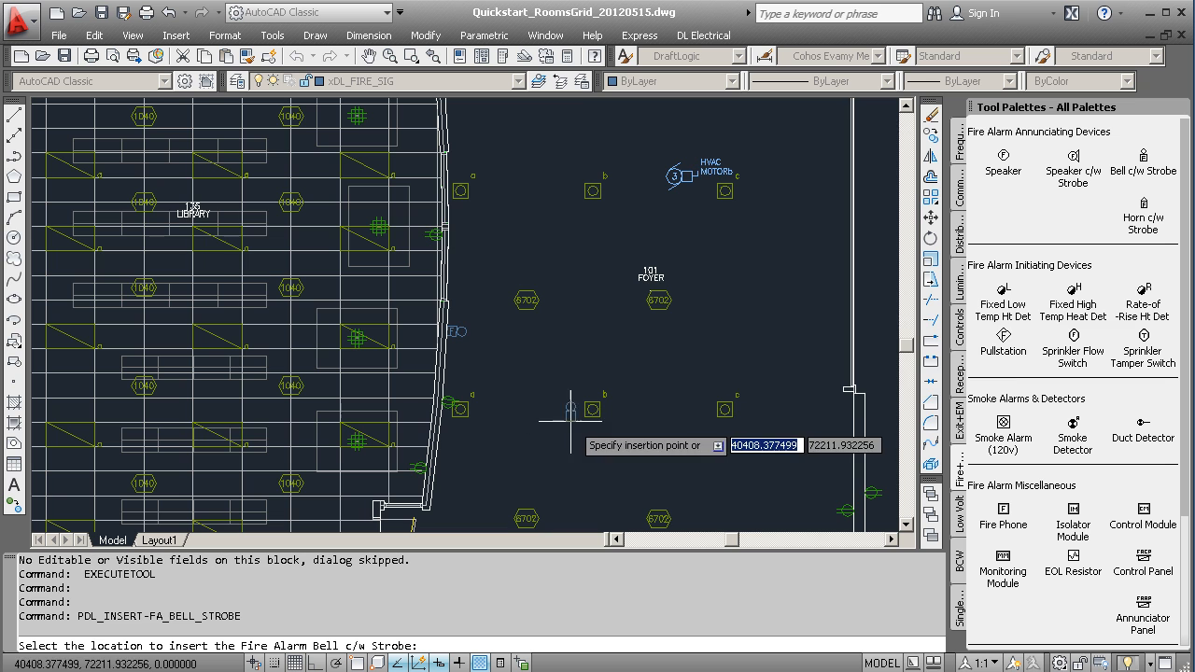
middle_click_drag(896, 301, 492, 350)
middle_click_drag(886, 341, 341, 351)
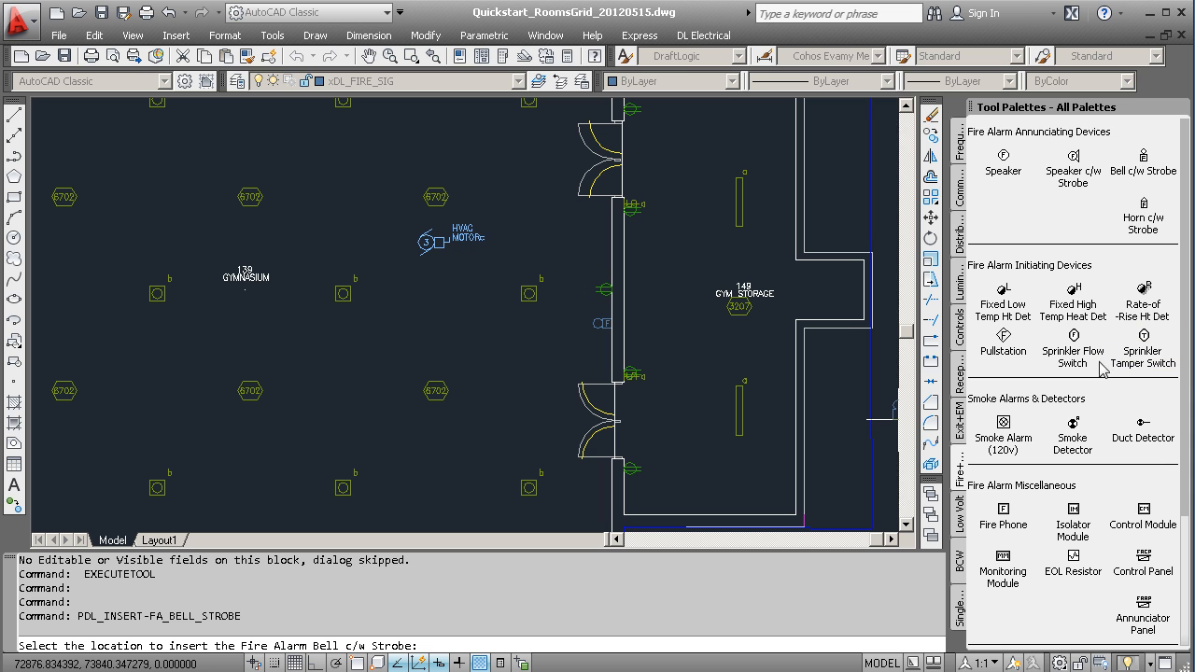
Step: Insert wall-mounted combination data/telephone outlets in the two northeast counselling rooms and the northern offices
left_click(958, 514)
scroll(721, 285, "down", 5)
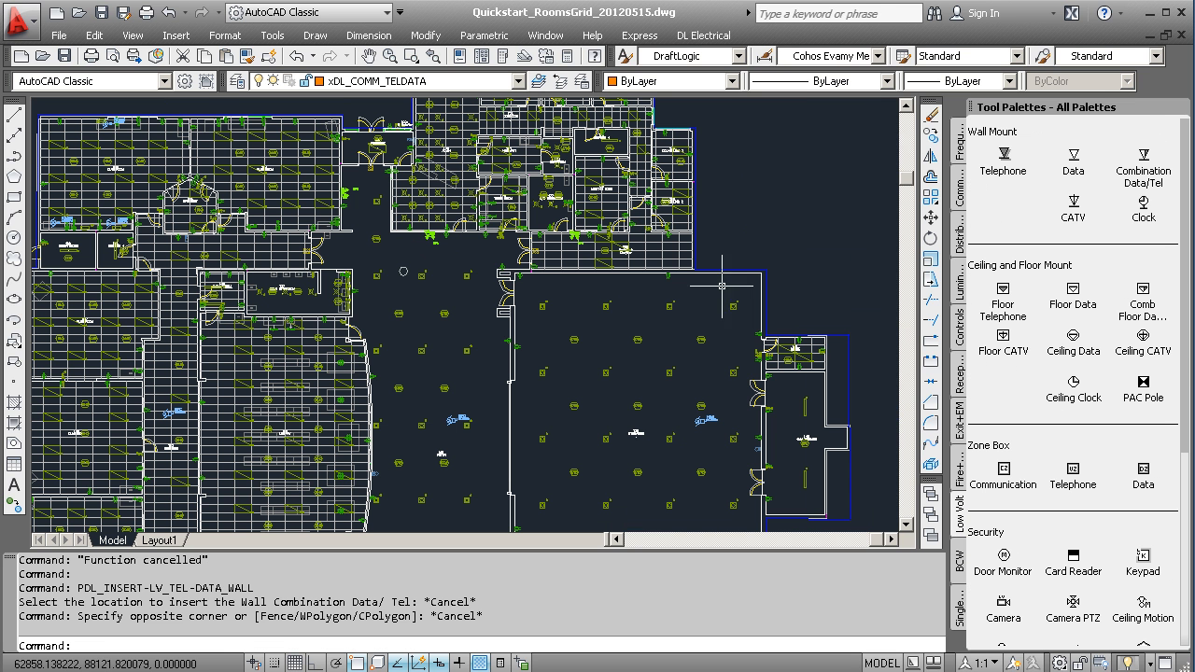
left_click(1143, 164)
scroll(681, 179, "up", 1)
scroll(676, 180, "up", 3)
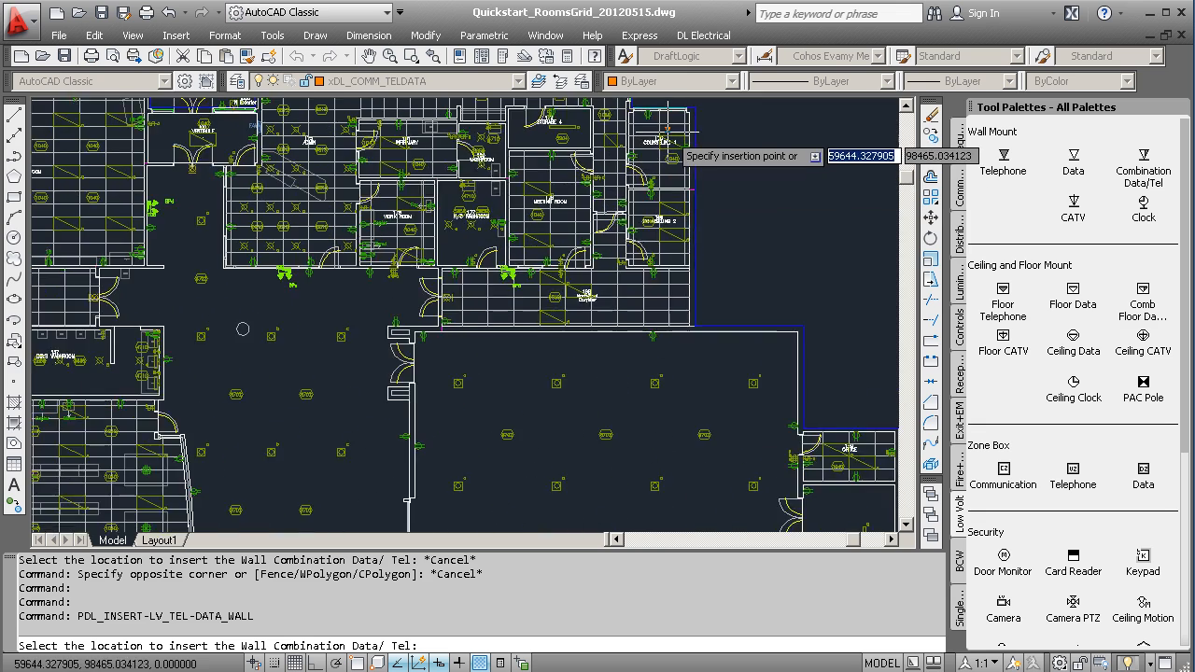
left_click(663, 201)
key("Return")
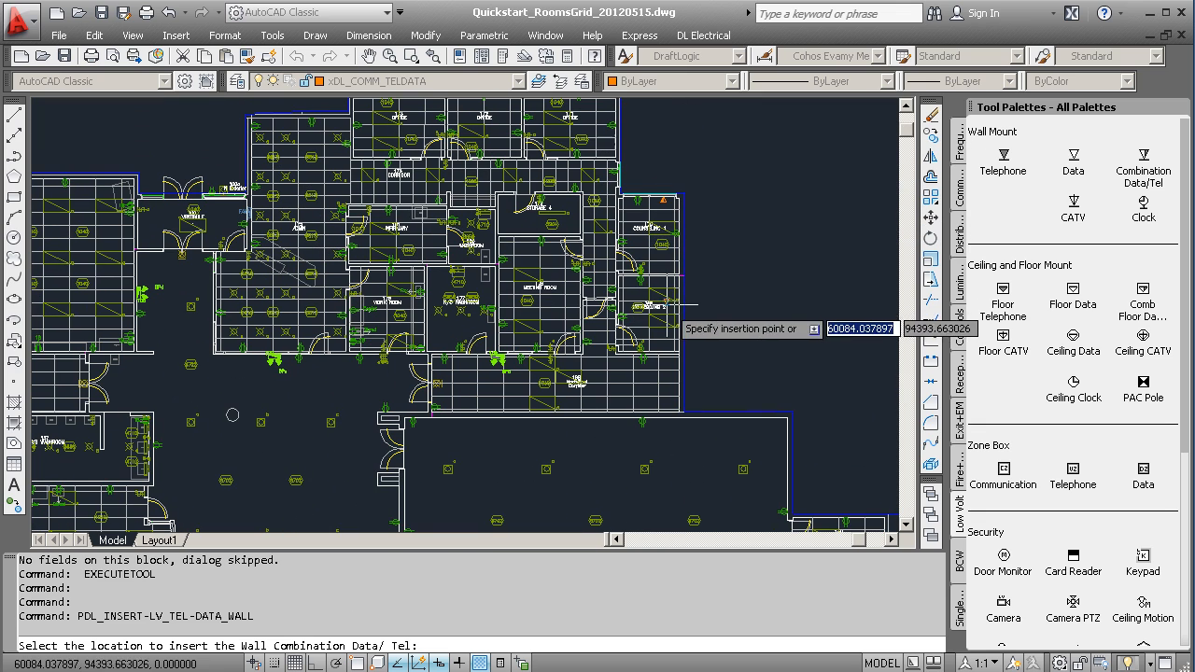
middle_click_drag(598, 216, 588, 314)
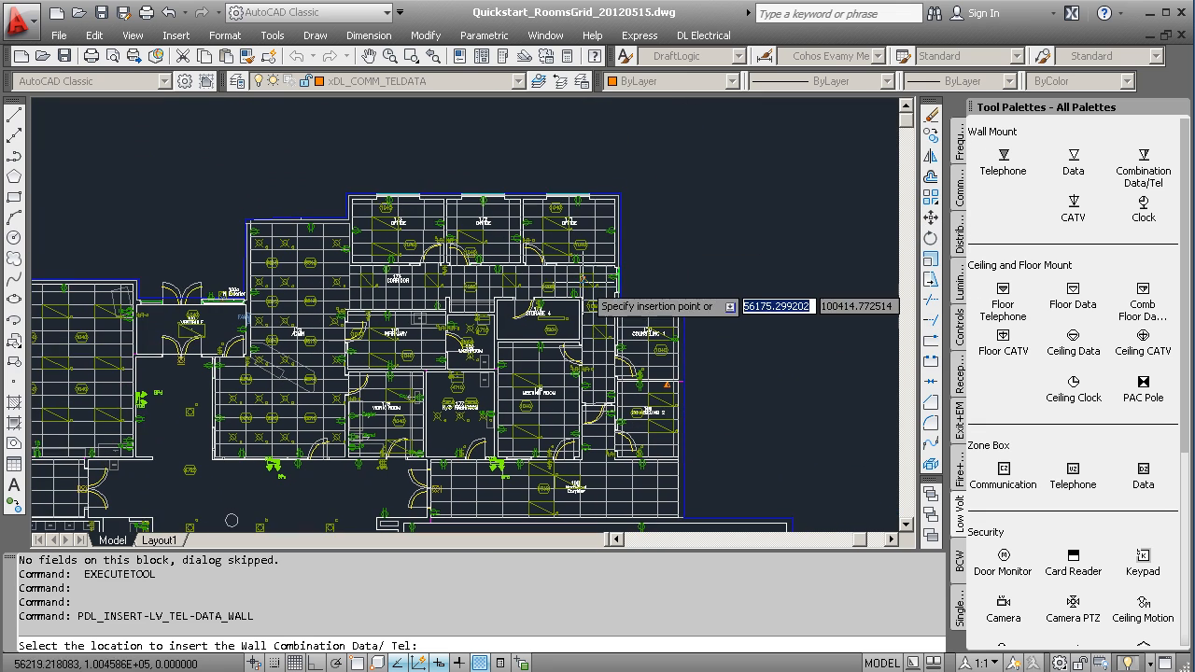
left_click(438, 230)
key("Return")
Step: Insert wall-mounted combination data/telephone outlets along the outer walls of the west classrooms
scroll(434, 233, "down", 2)
scroll(146, 241, "up", 2)
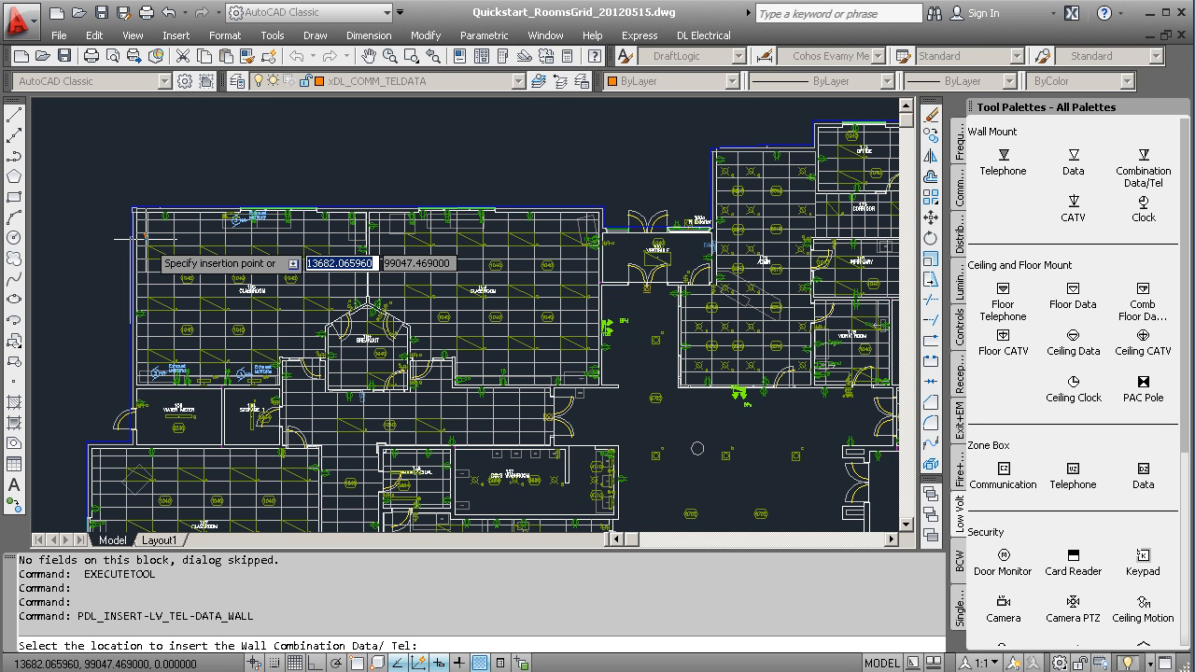
middle_click_drag(180, 477, 232, 343)
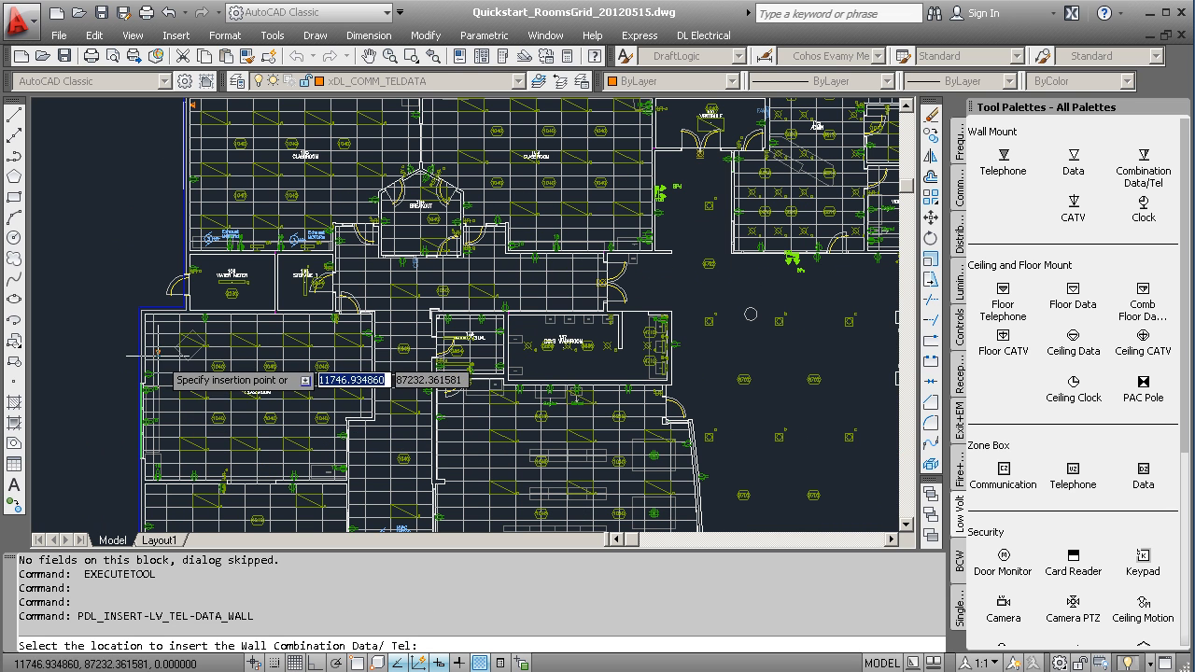
key("Escape")
Step: Assign emergency power to one light each in the northwest corridor, Vestibule 113, Foyer 101, Northeast Corridor 198, the southeast vestibule and Vestibule 190
scroll(721, 354, "down", 3)
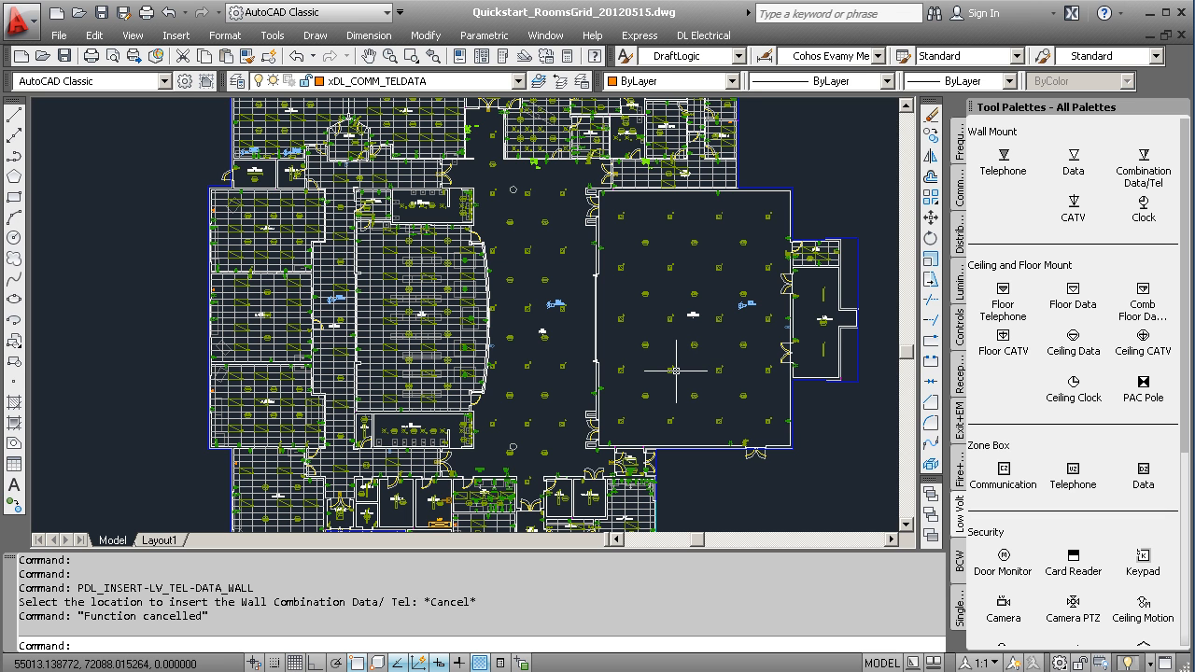
left_click(962, 207)
left_click_drag(1188, 267, 1189, 551)
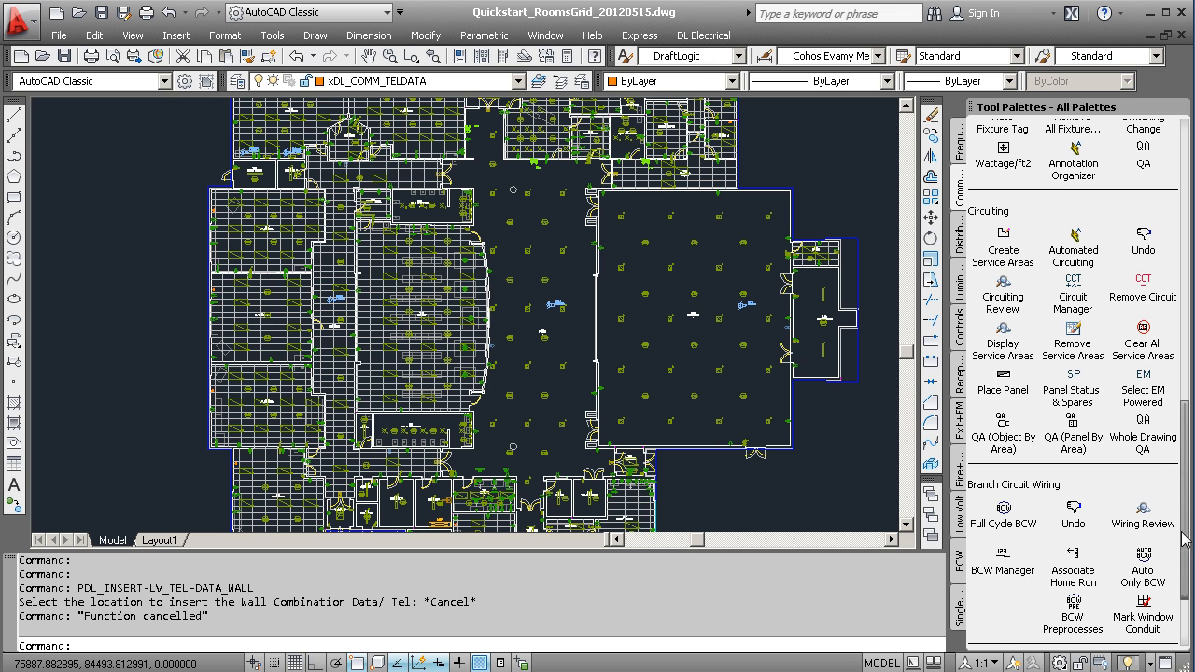
left_click(1142, 376)
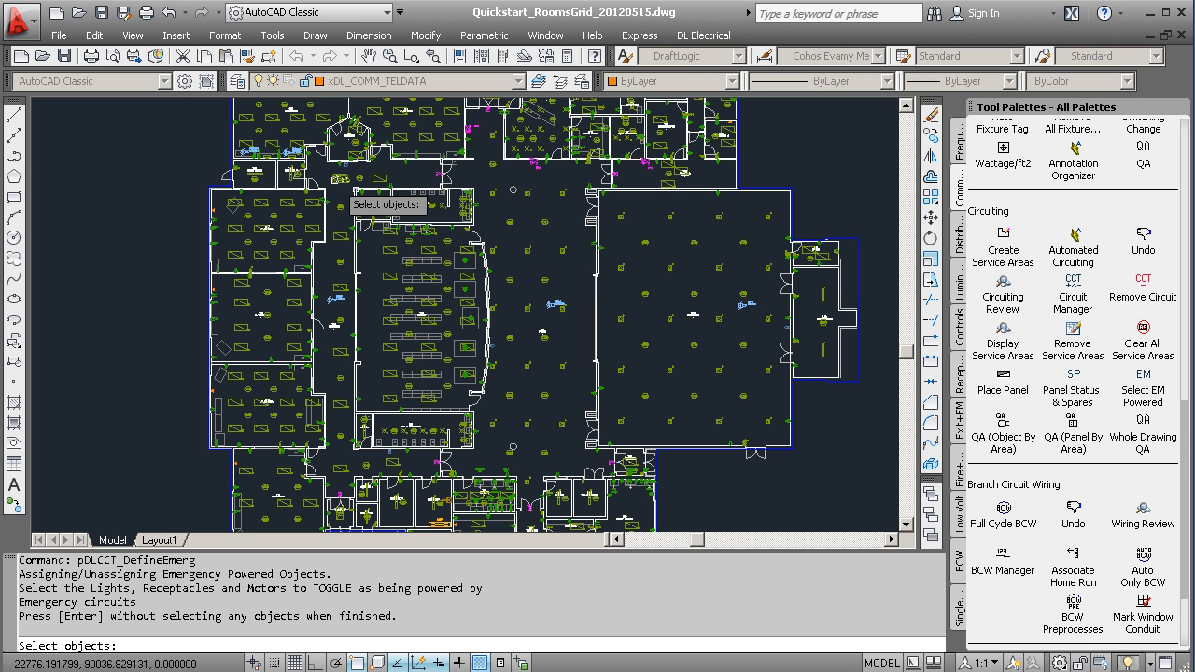
left_click(334, 179)
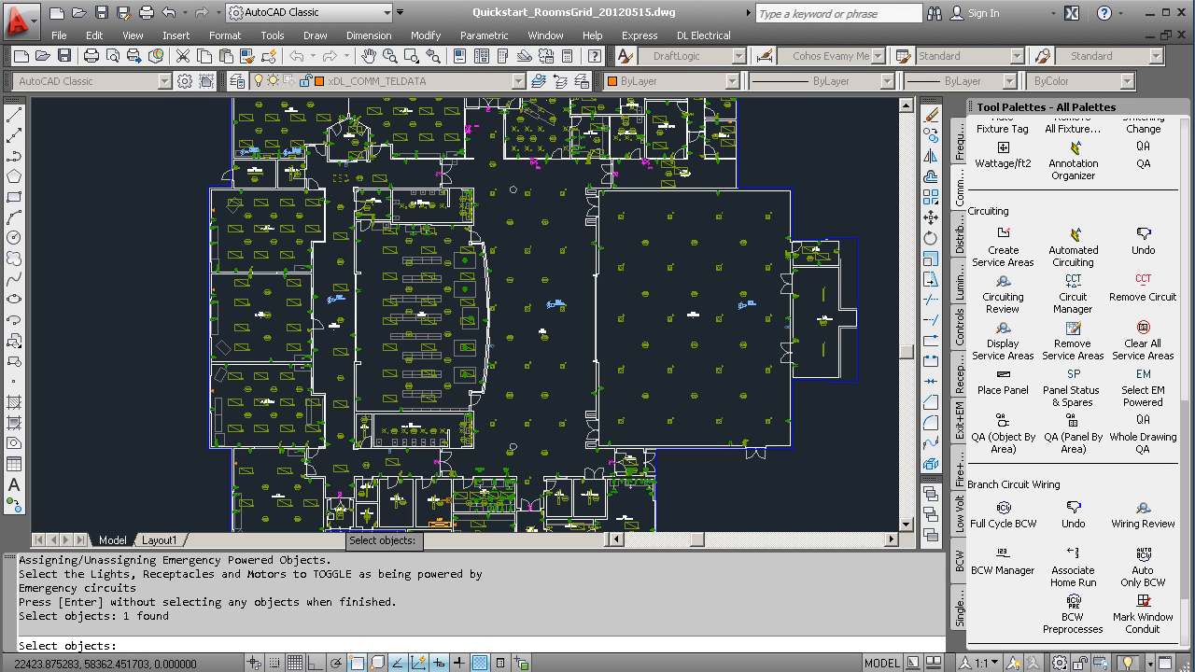
left_click(336, 520)
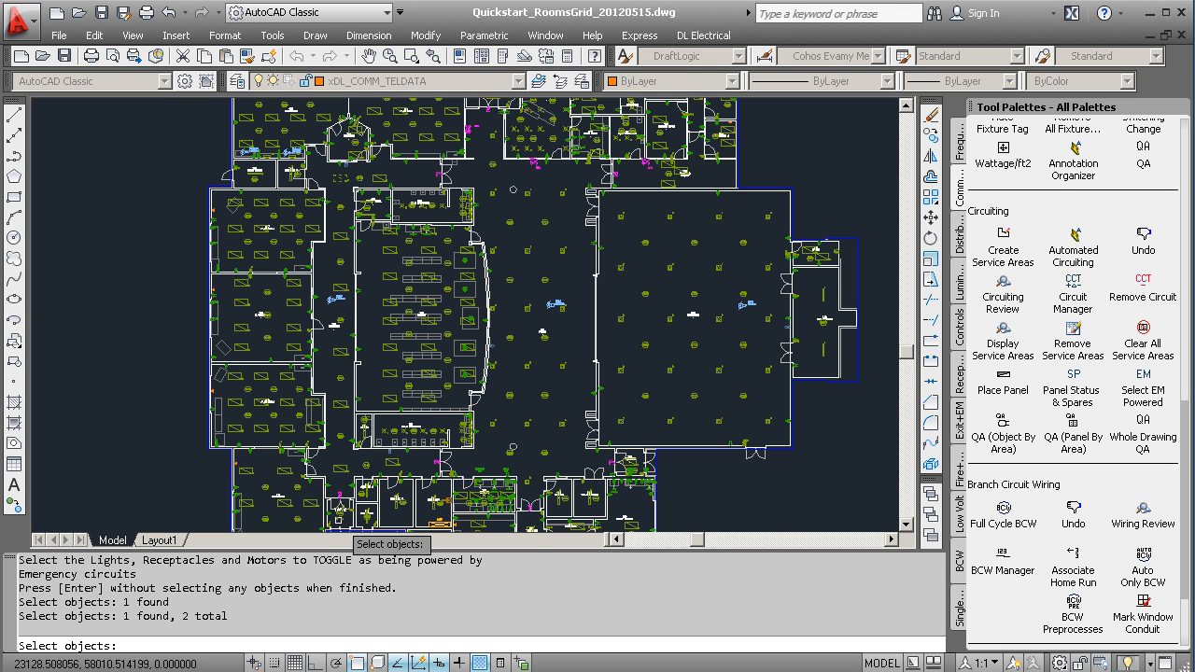
left_click(542, 331)
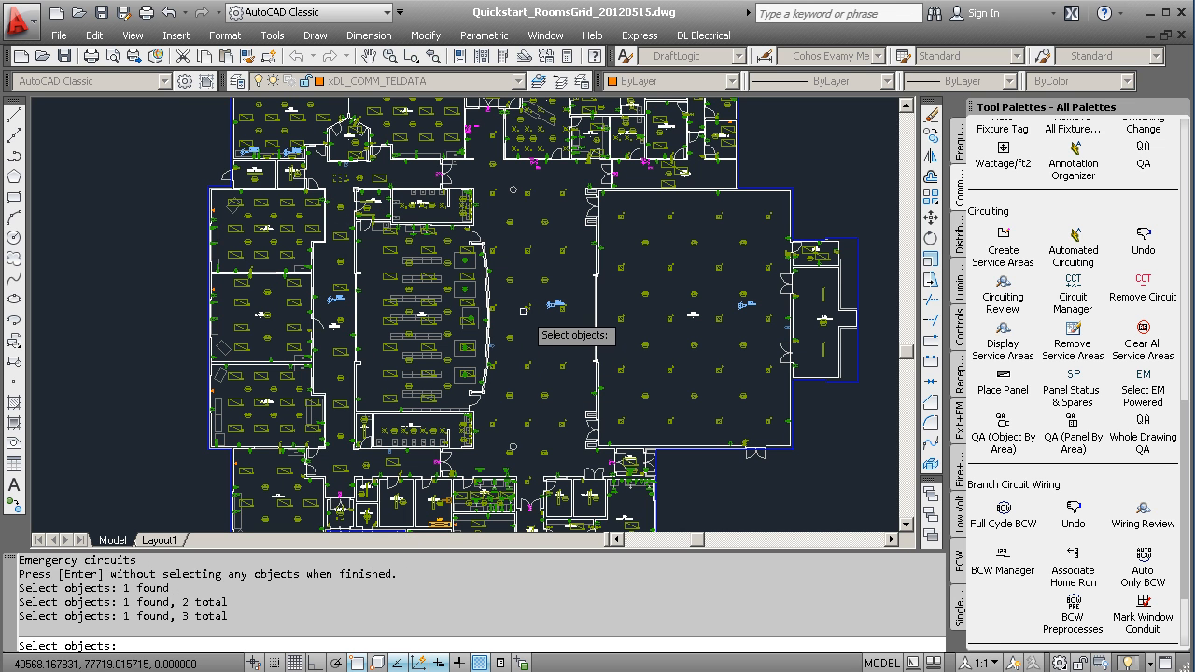
left_click(715, 321)
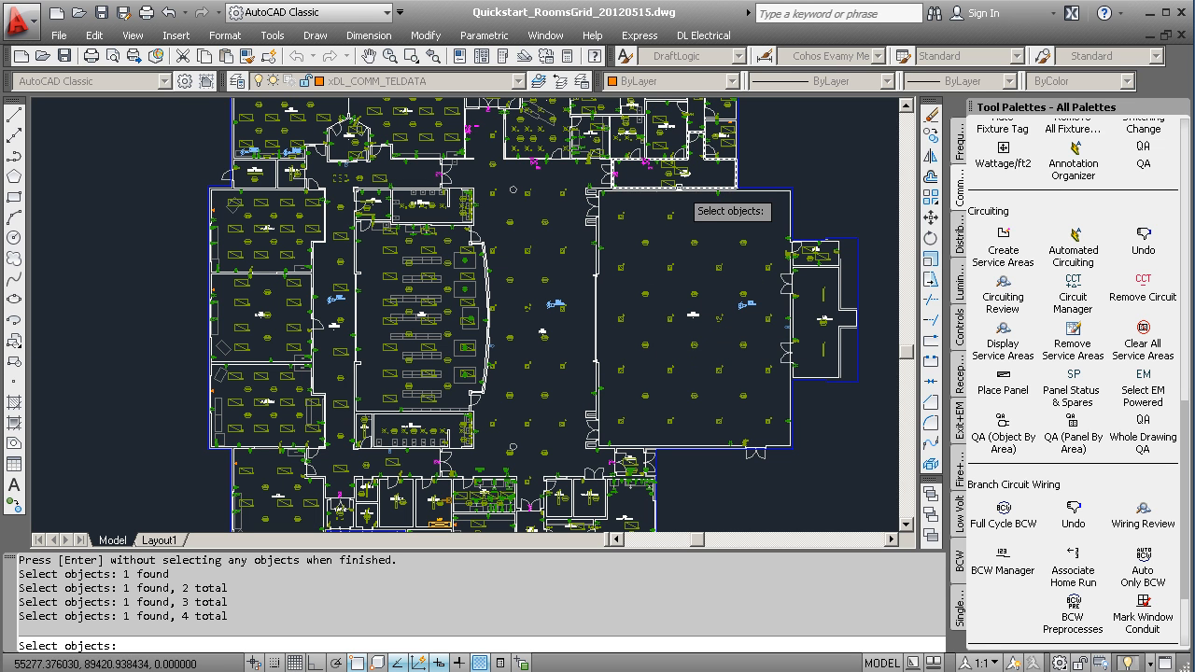
left_click(631, 466)
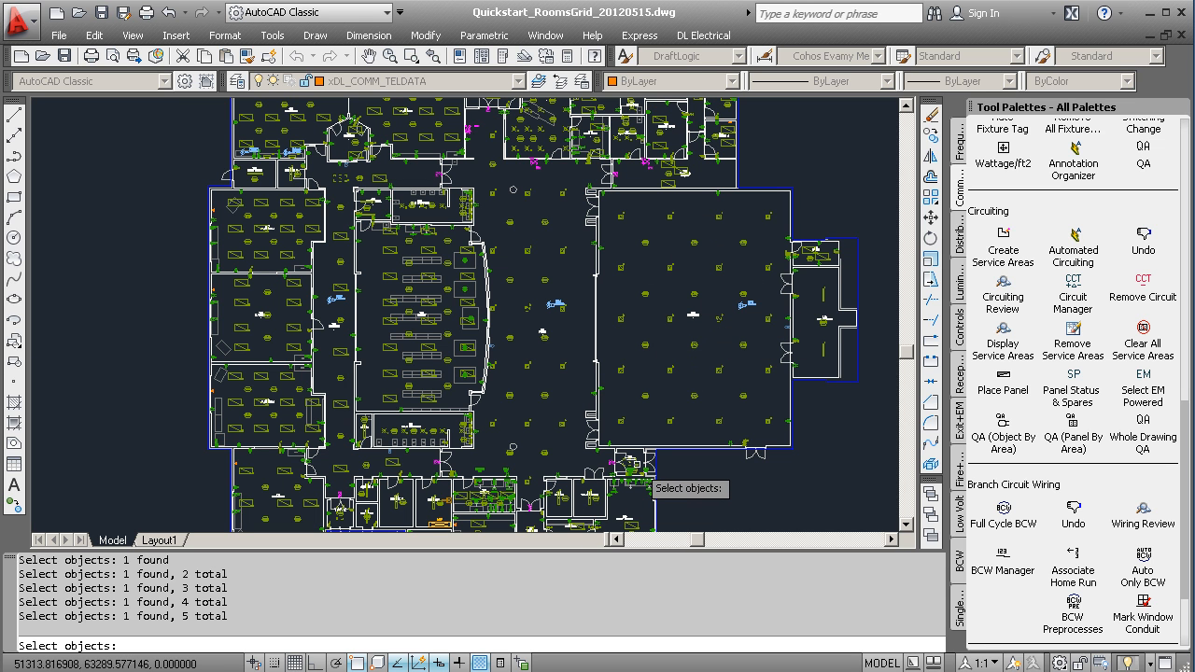
scroll(537, 453, "up", 4)
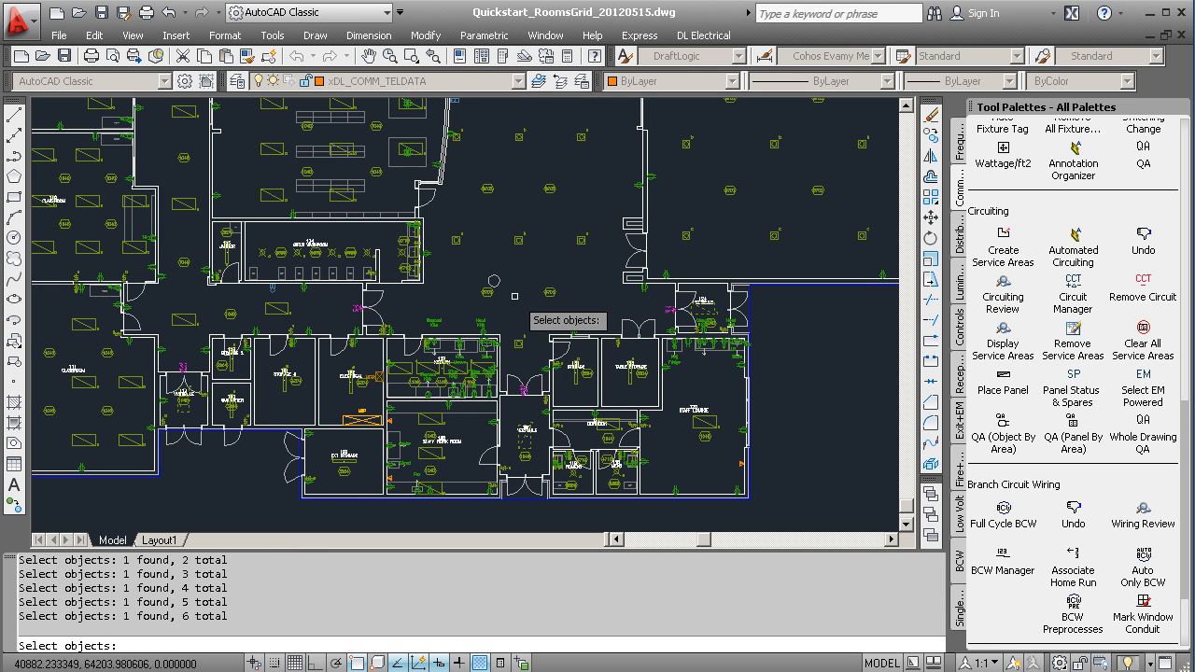
key("Return")
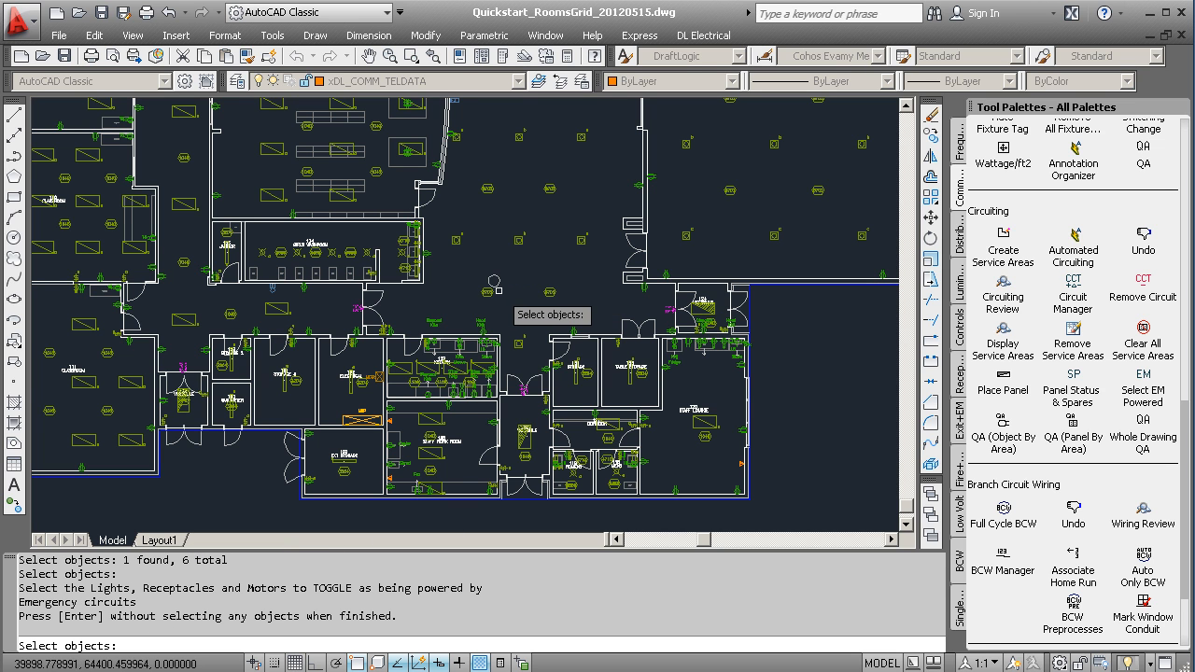
Step: Inspect the emergency-powered light in Vestibule 190 and finish defining the emergency-powered objects
scroll(521, 462, "up", 2)
scroll(521, 461, "up", 5)
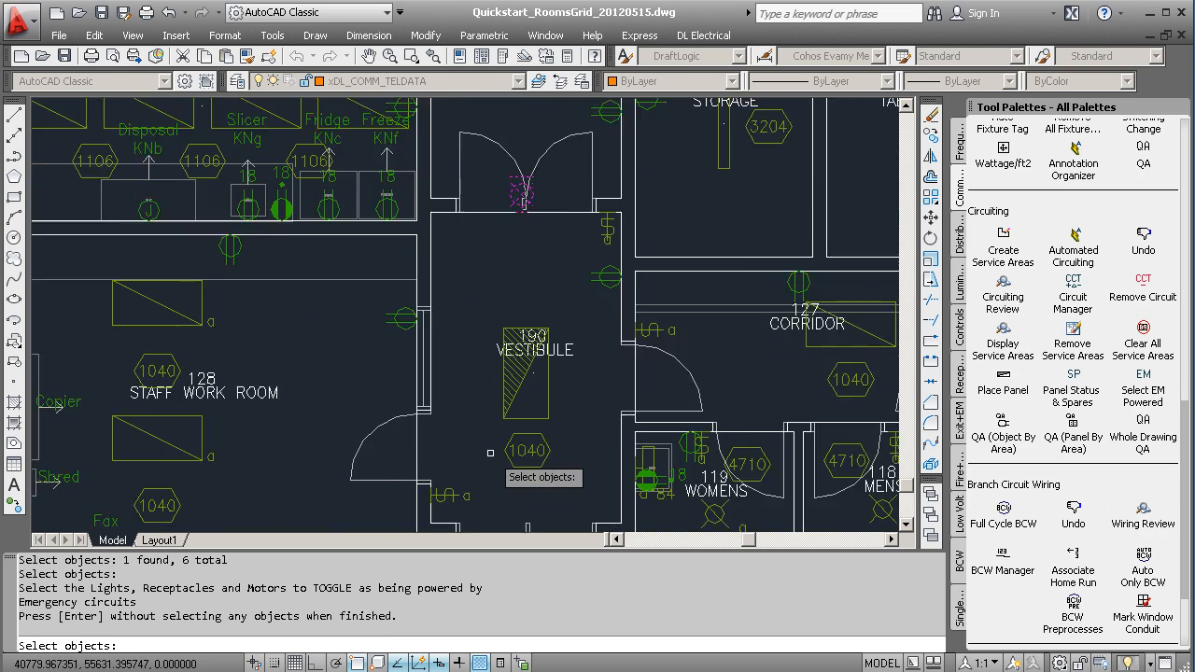
scroll(490, 453, "up", 1)
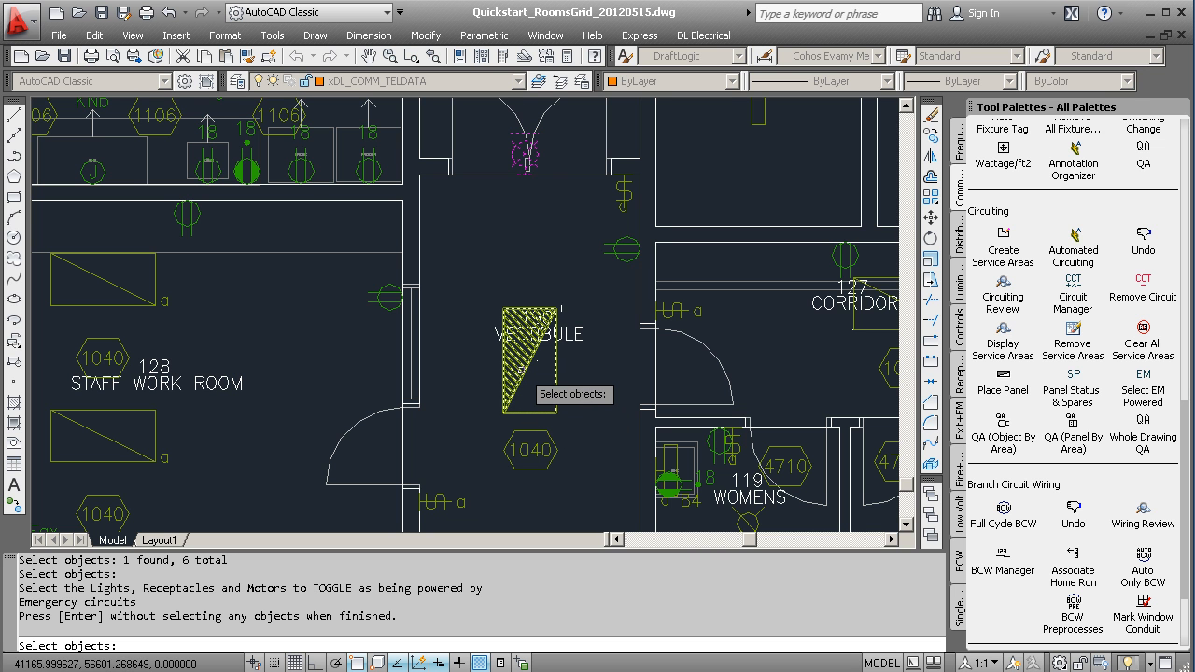
scroll(494, 392, "down", 5)
scroll(490, 399, "down", 2)
scroll(457, 233, "up", 3)
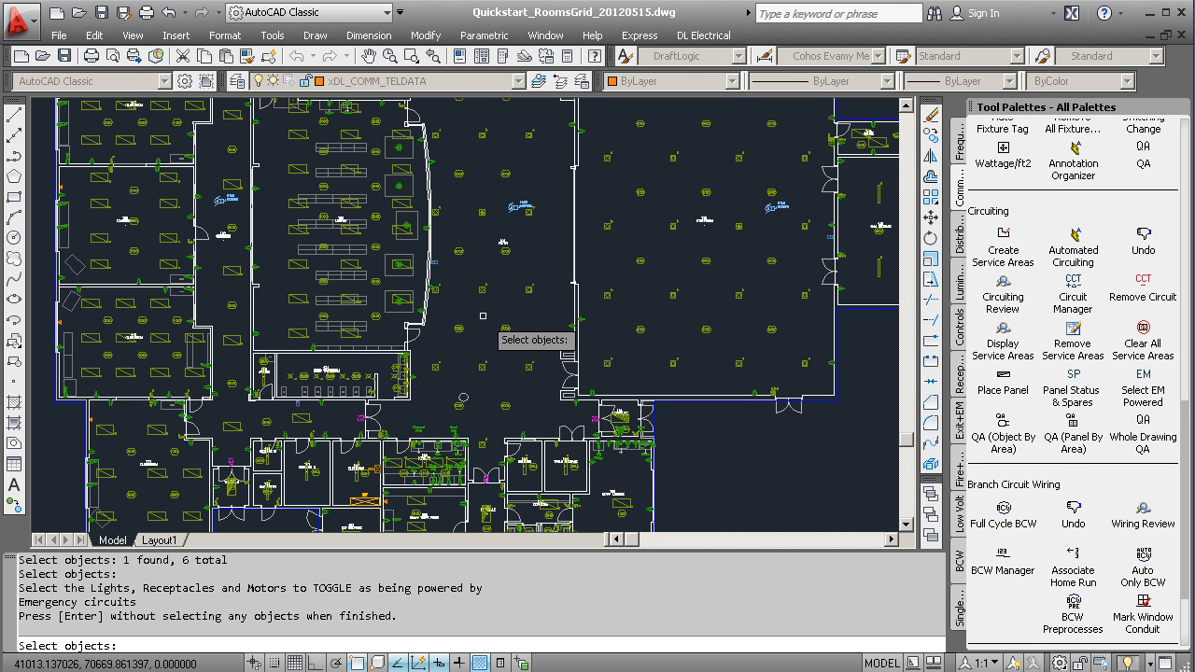
key("Return")
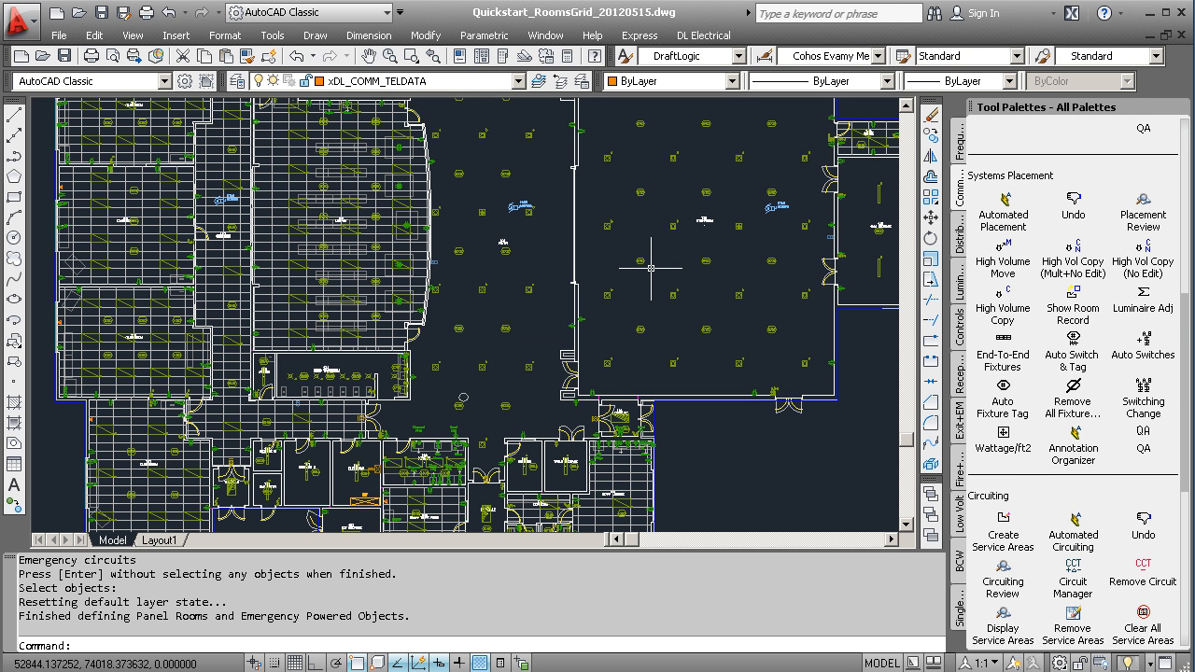